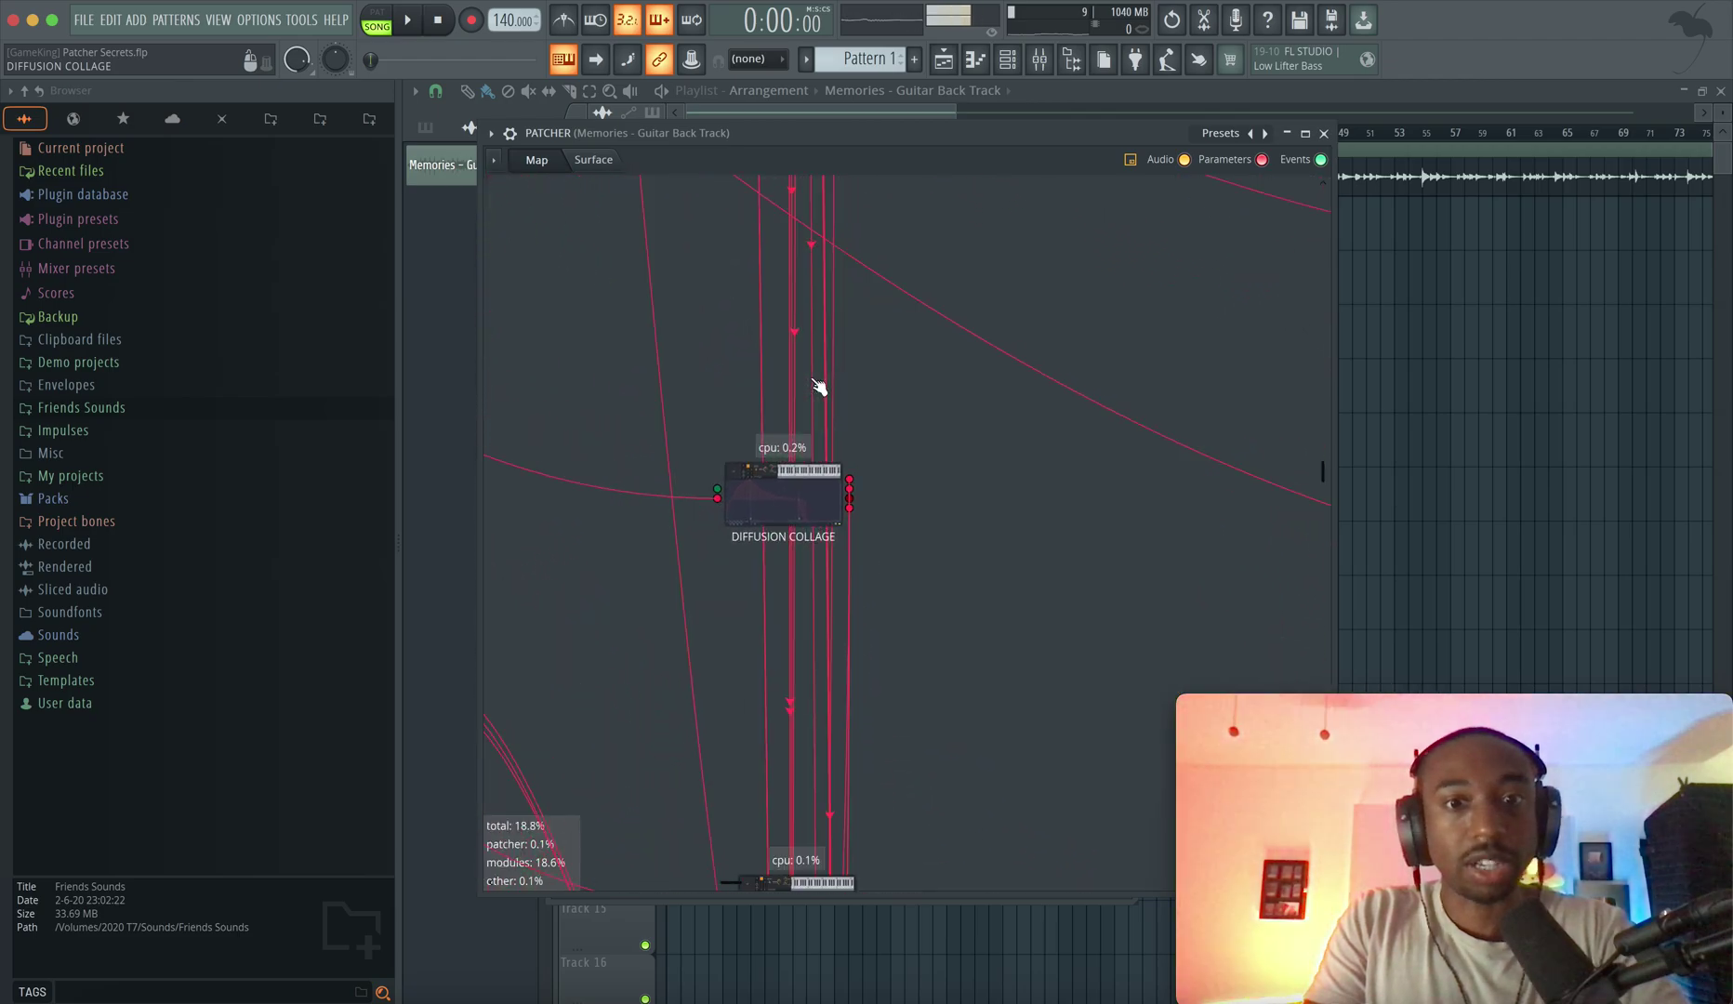
# - Examine the modules and cable connections in the map of the slot 1 PATCHER effect
pyautogui.scroll(-8, 812, 381)
pyautogui.scroll(4, 812, 381)
pyautogui.scroll(-3, 811, 382)
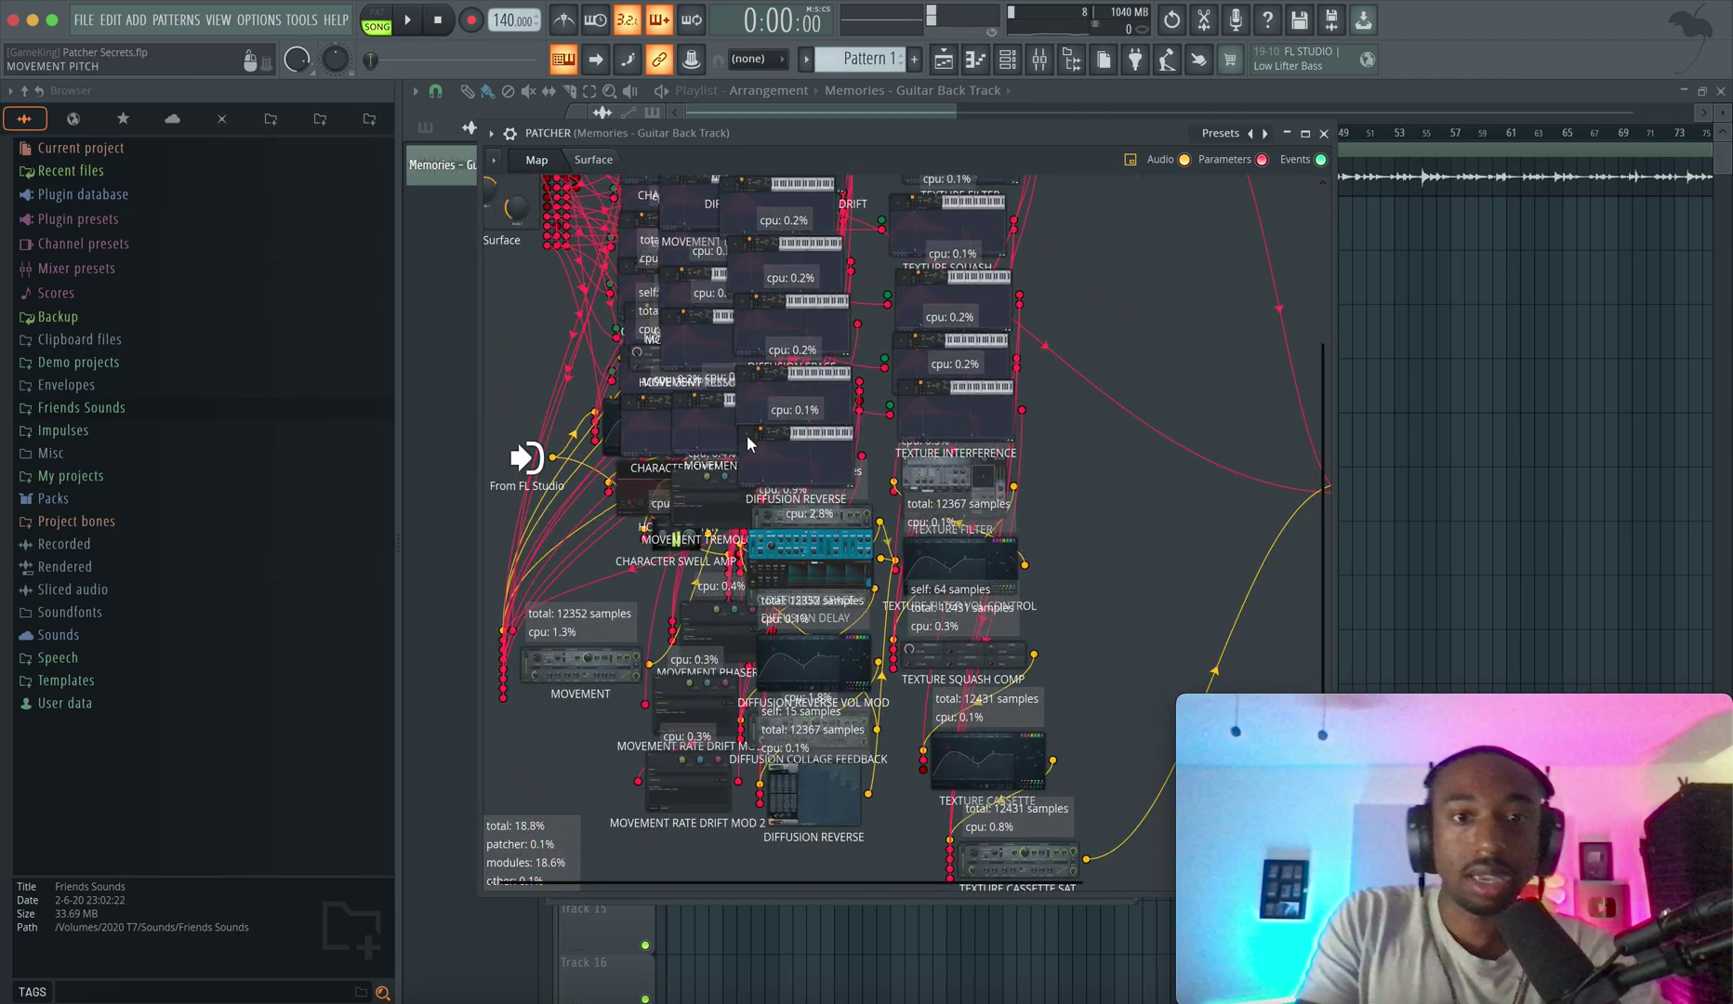
pyautogui.scroll(2, 745, 435)
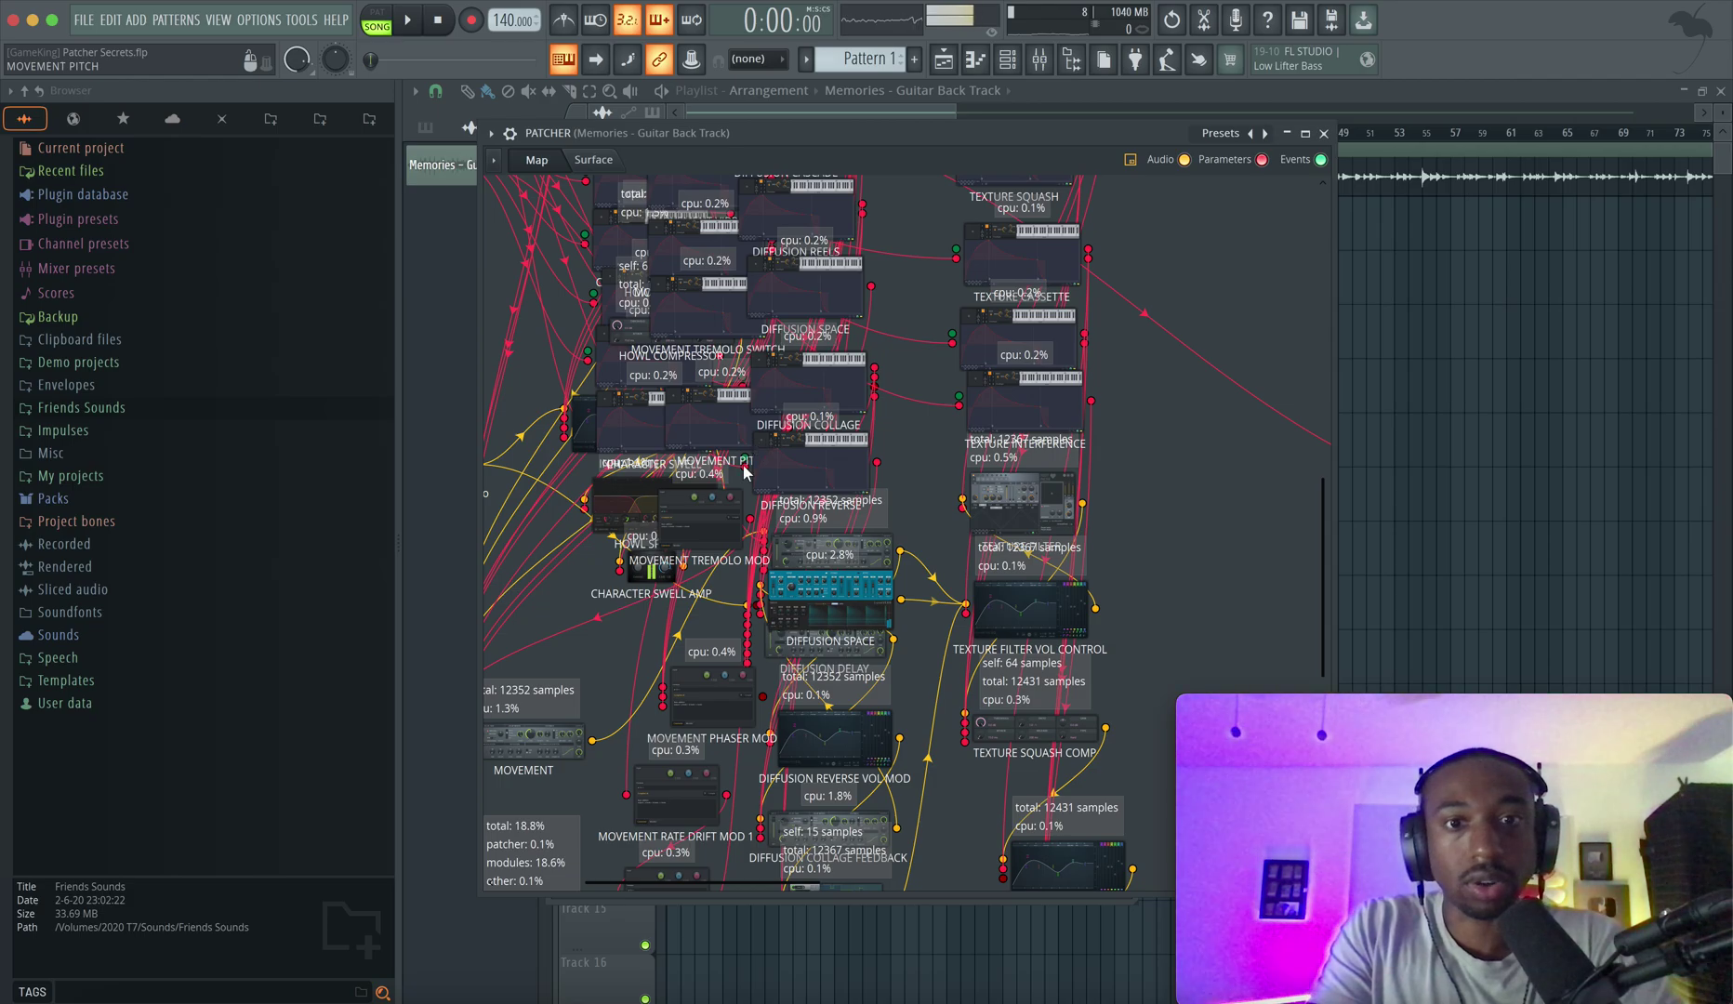
pyautogui.scroll(2, 711, 546)
pyautogui.scroll(-3, 711, 547)
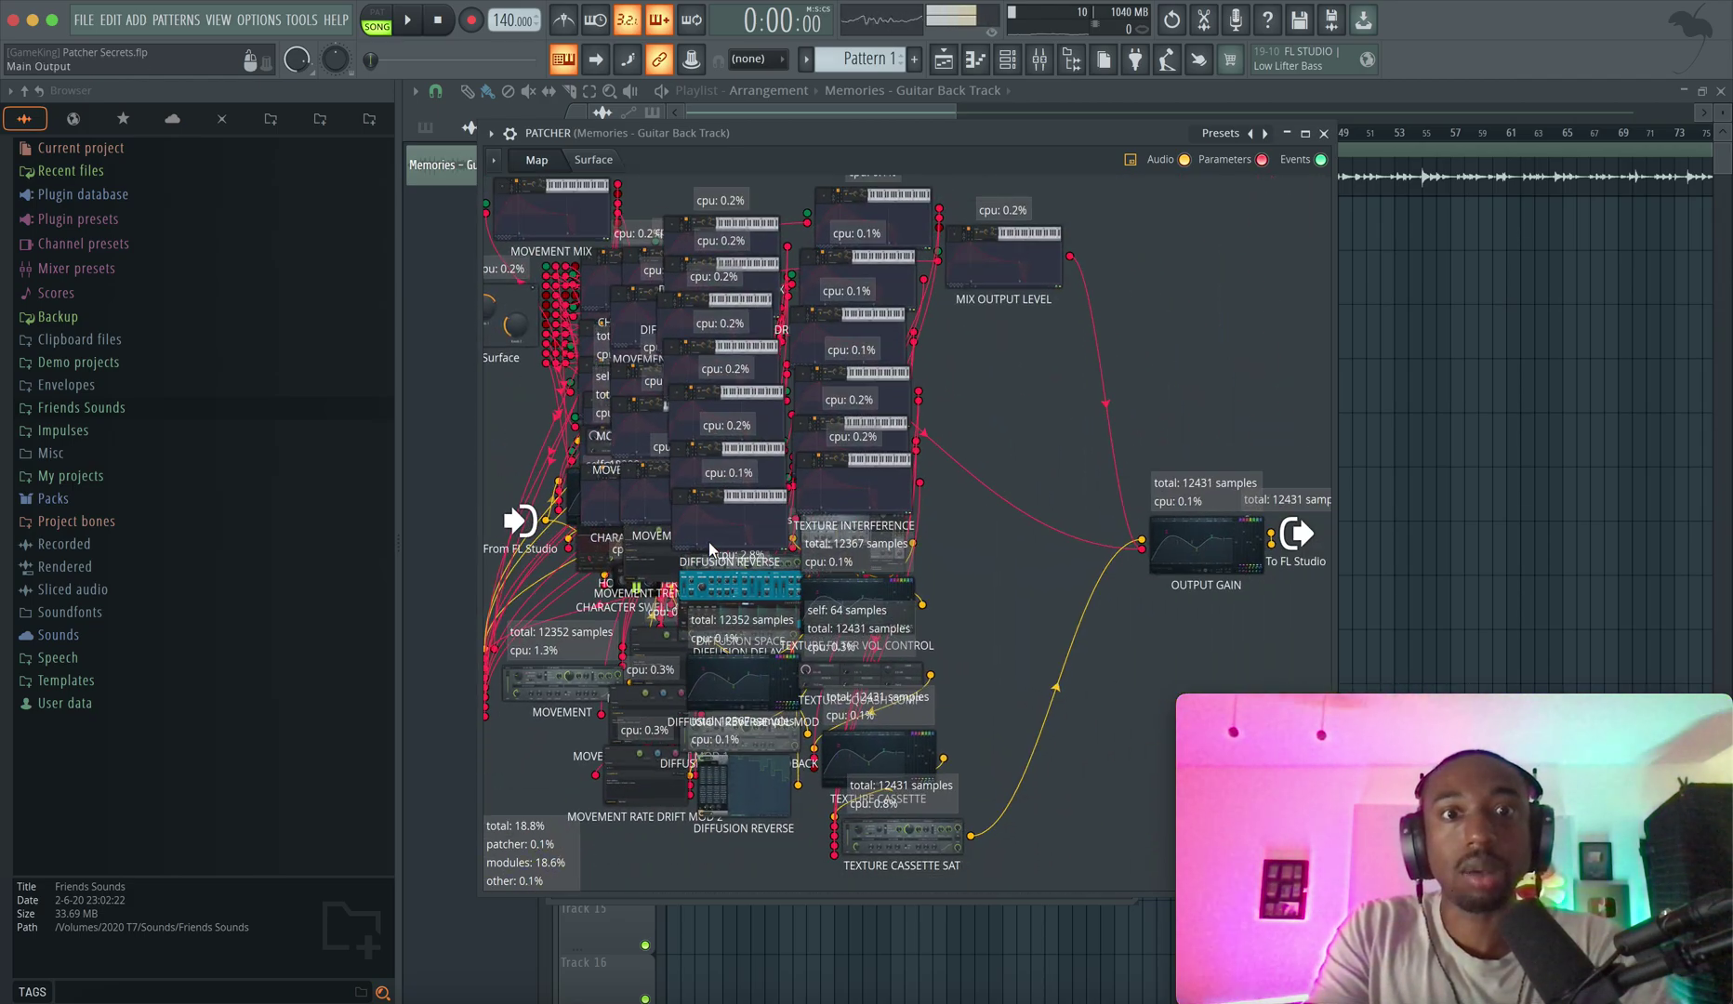
pyautogui.scroll(5, 677, 278)
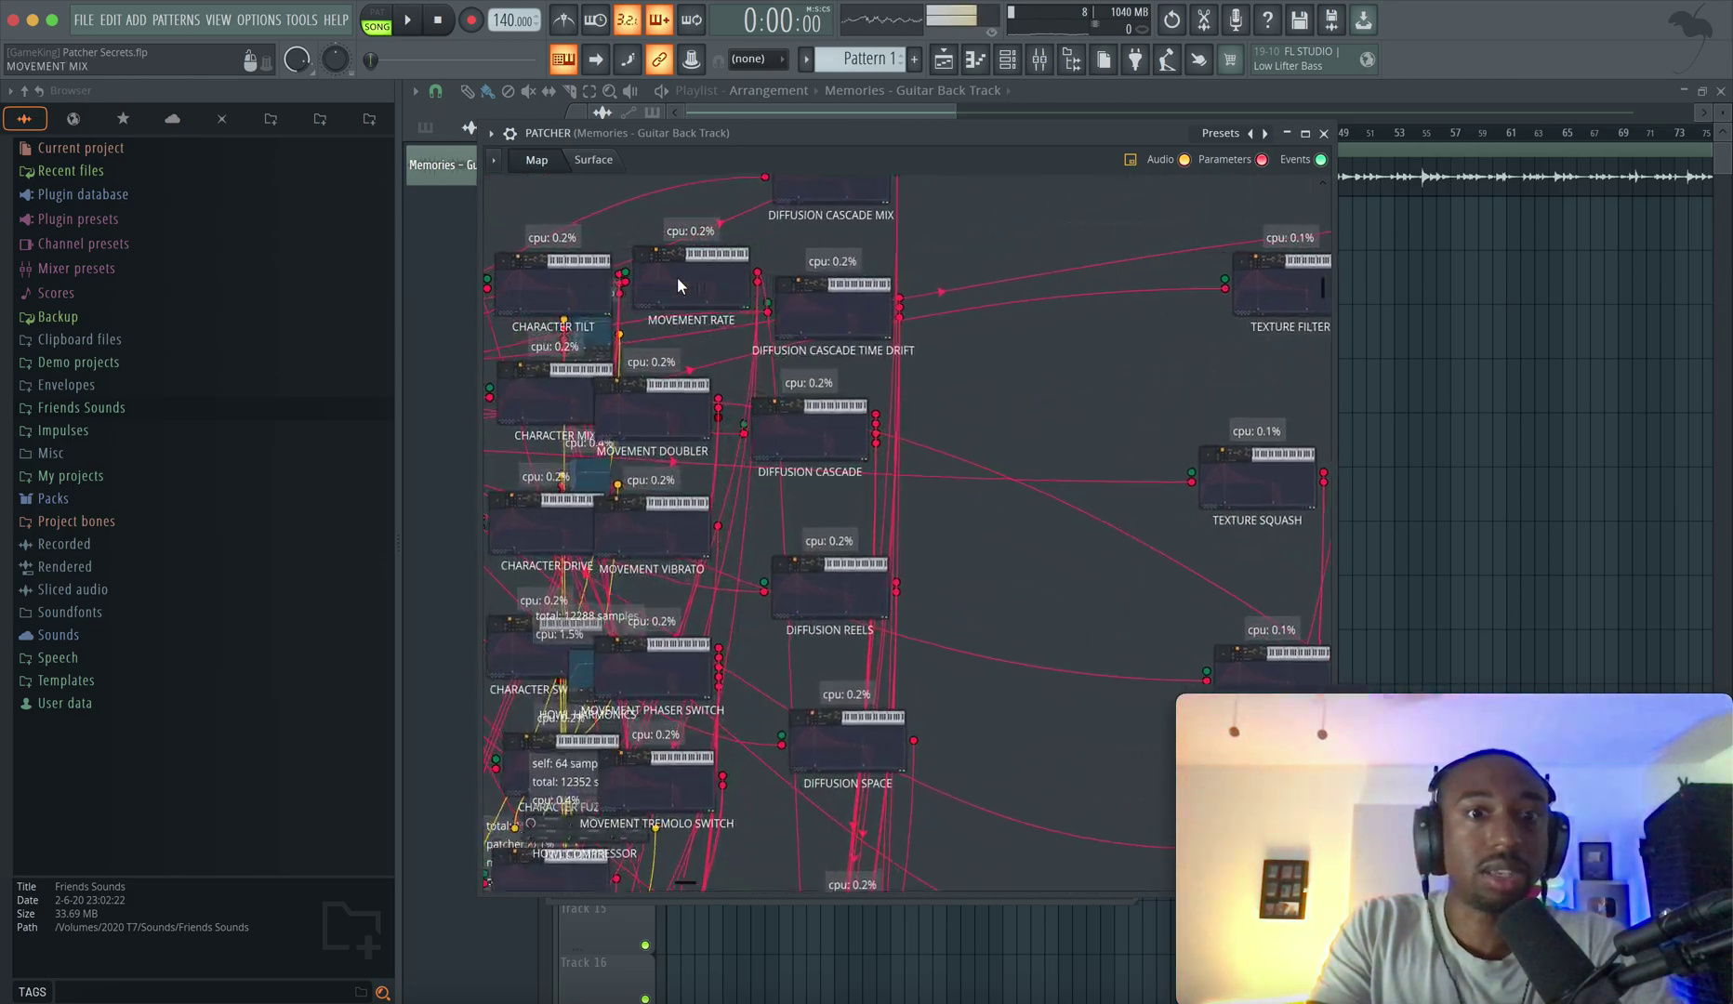
pyautogui.scroll(-5, 677, 278)
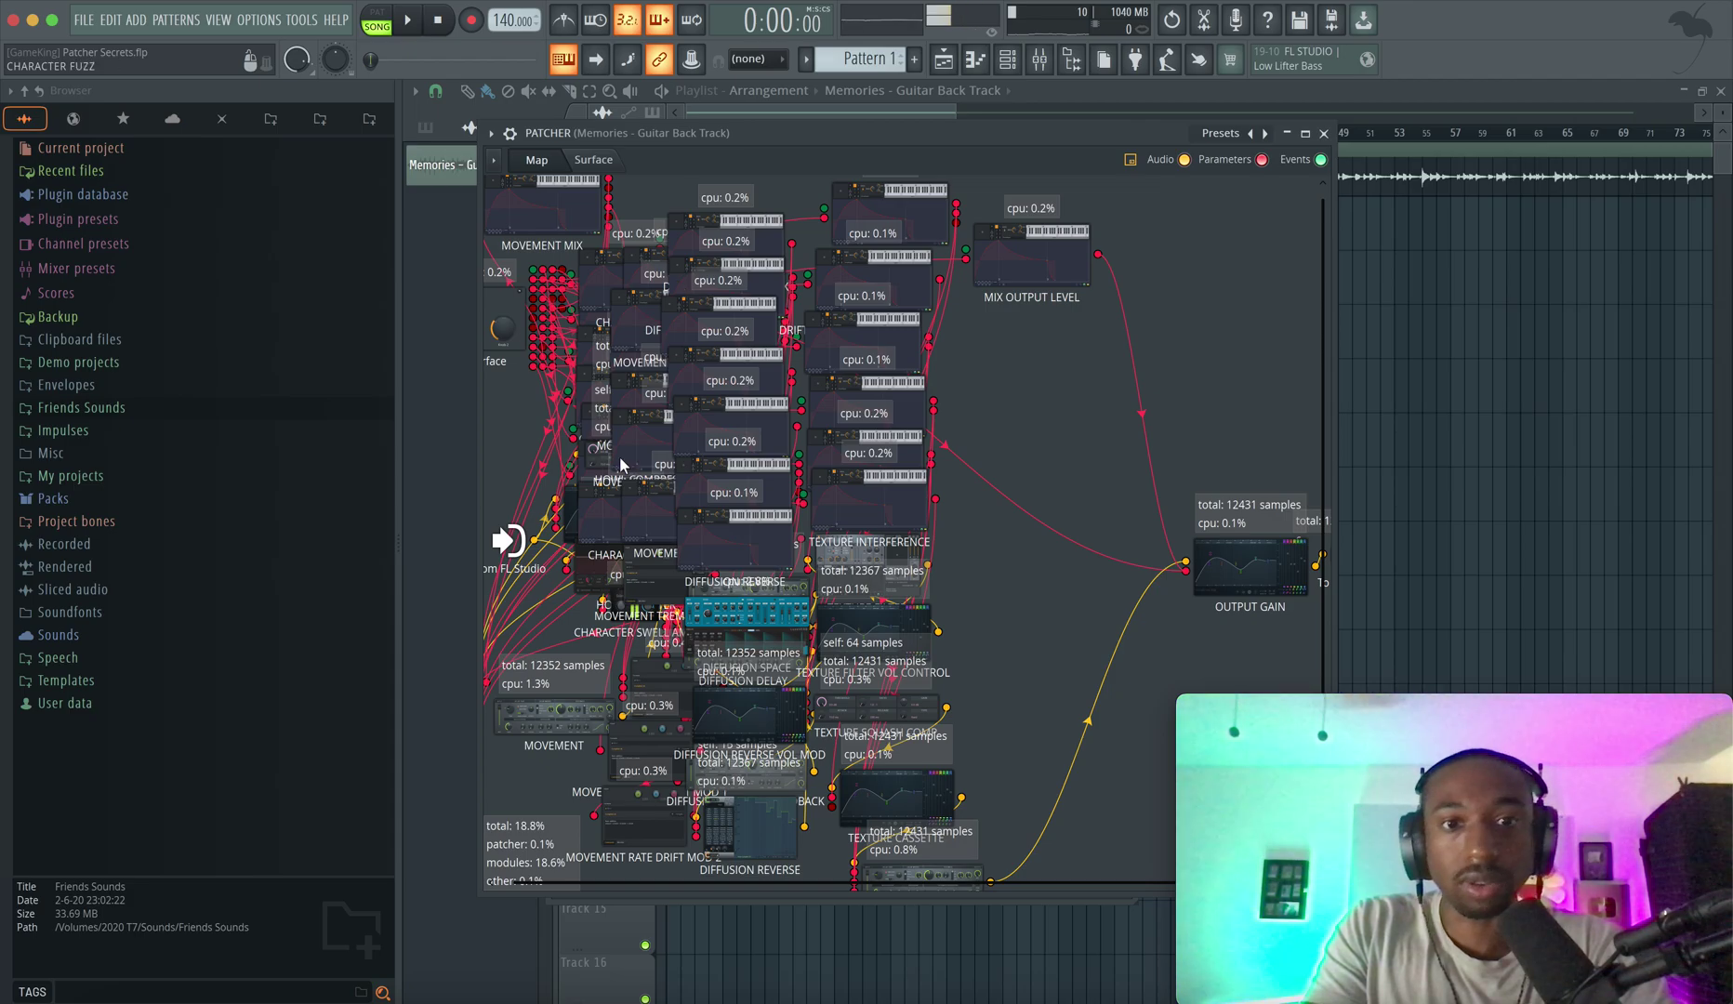
pyautogui.scroll(3, 621, 465)
pyautogui.scroll(-4, 621, 464)
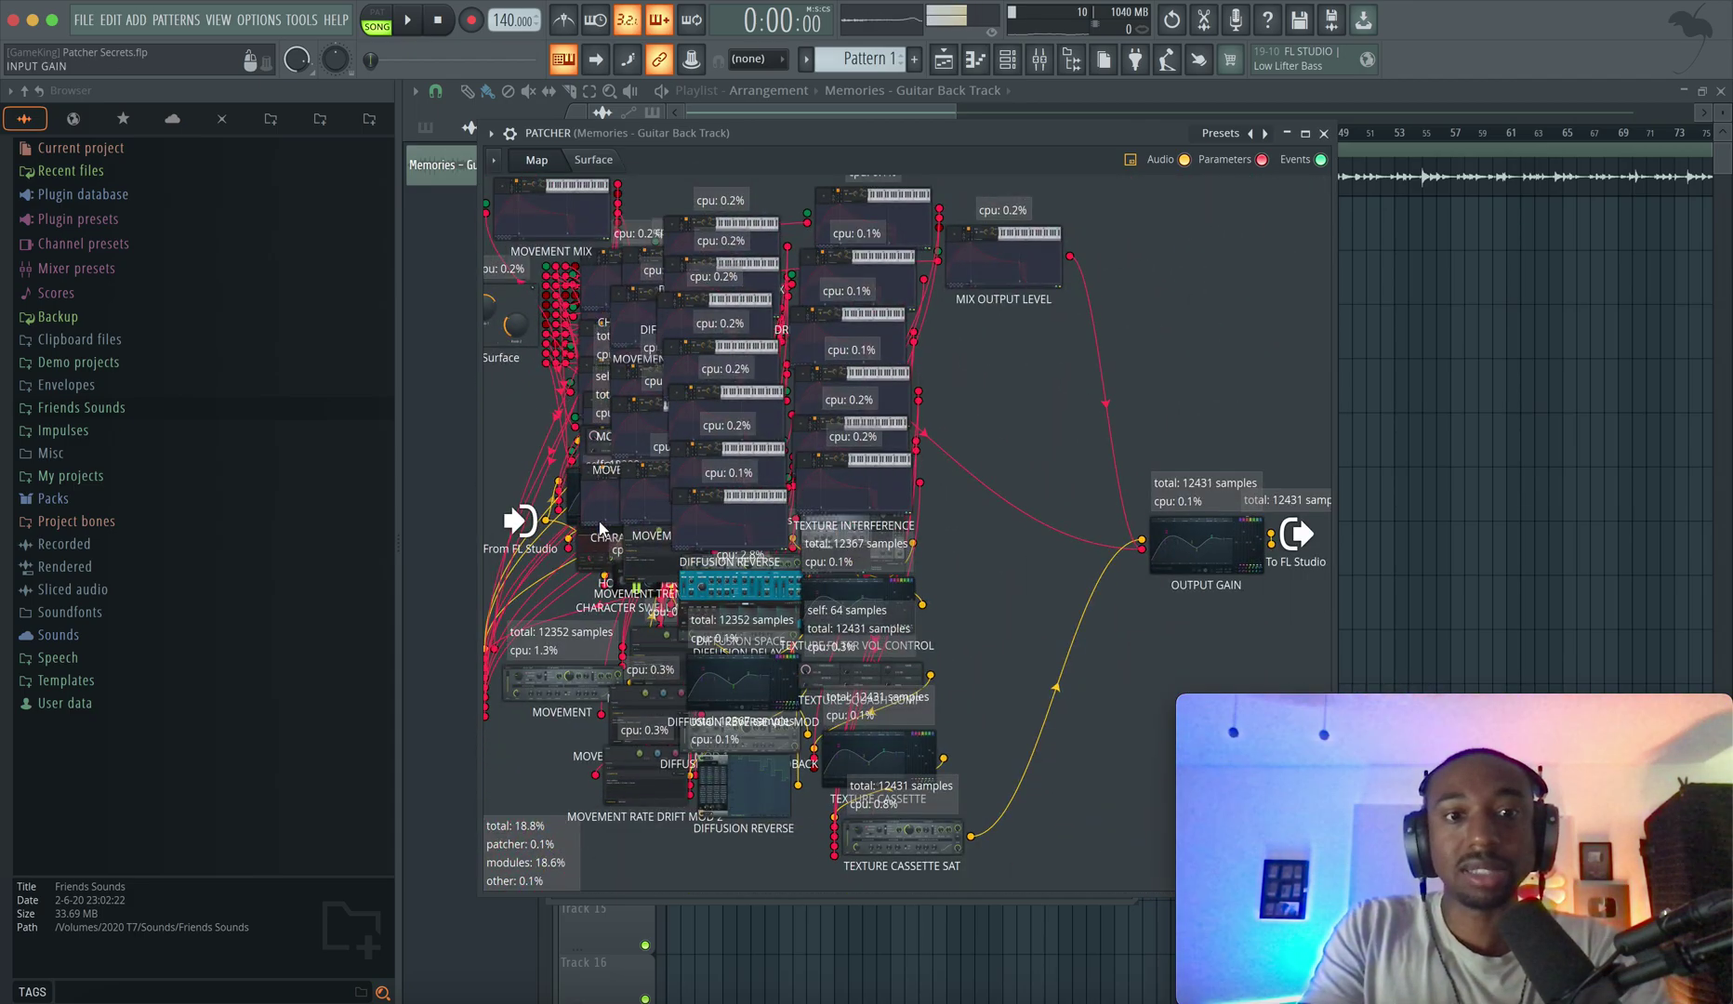
pyautogui.scroll(3, 683, 648)
pyautogui.scroll(-3, 684, 648)
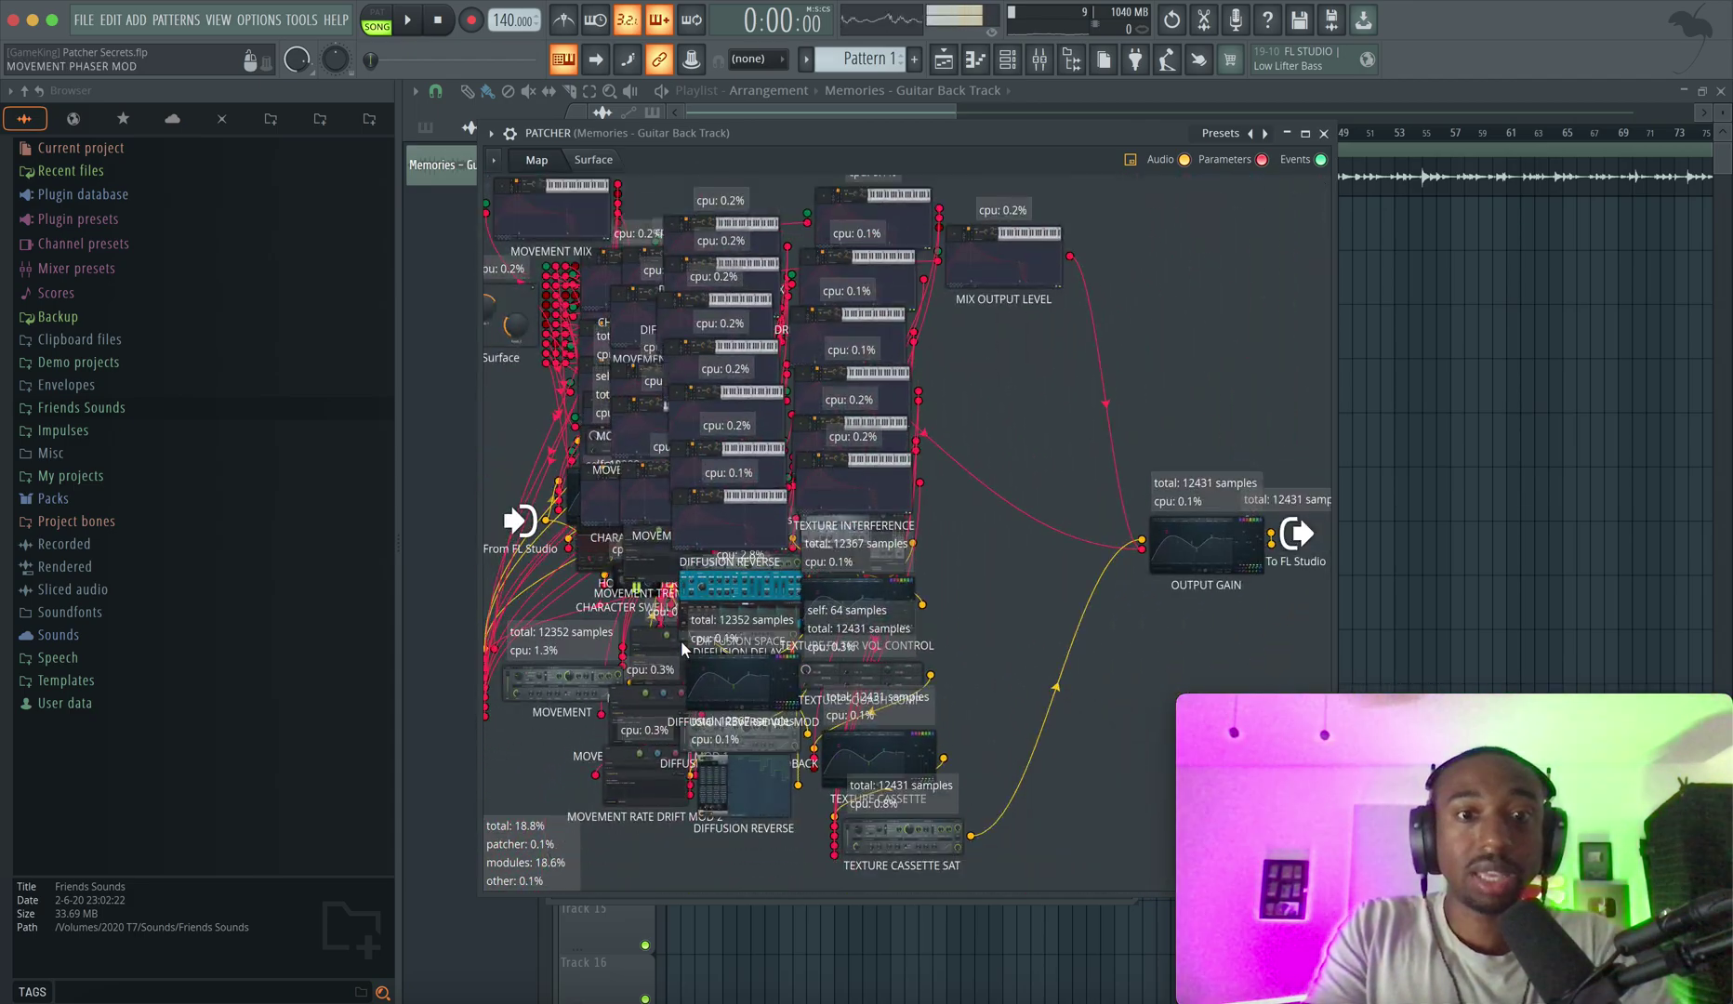
# - Close the slot 1 PATCHER window and open the empty Patcher in effect slot 2 of the Memories - Guitar Back Track mixer track
pyautogui.click(1333, 134)
pyautogui.click(1078, 297)
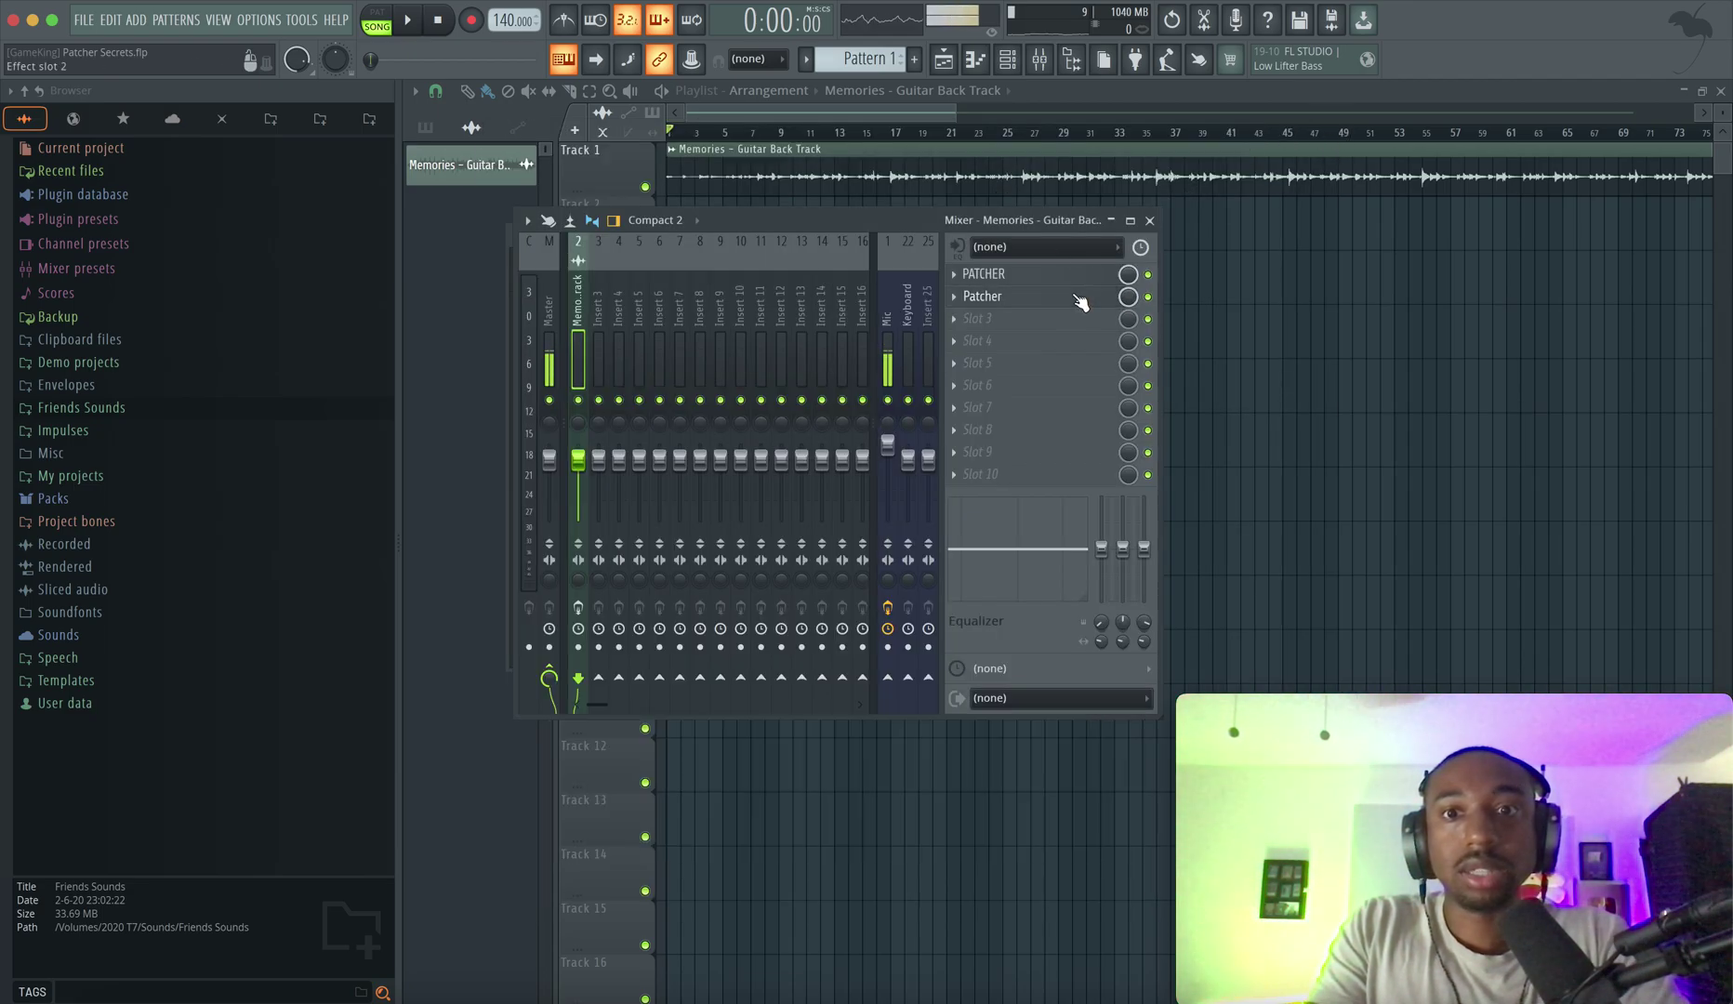
pyautogui.moveTo(736, 406); pyautogui.dragTo(693, 223)
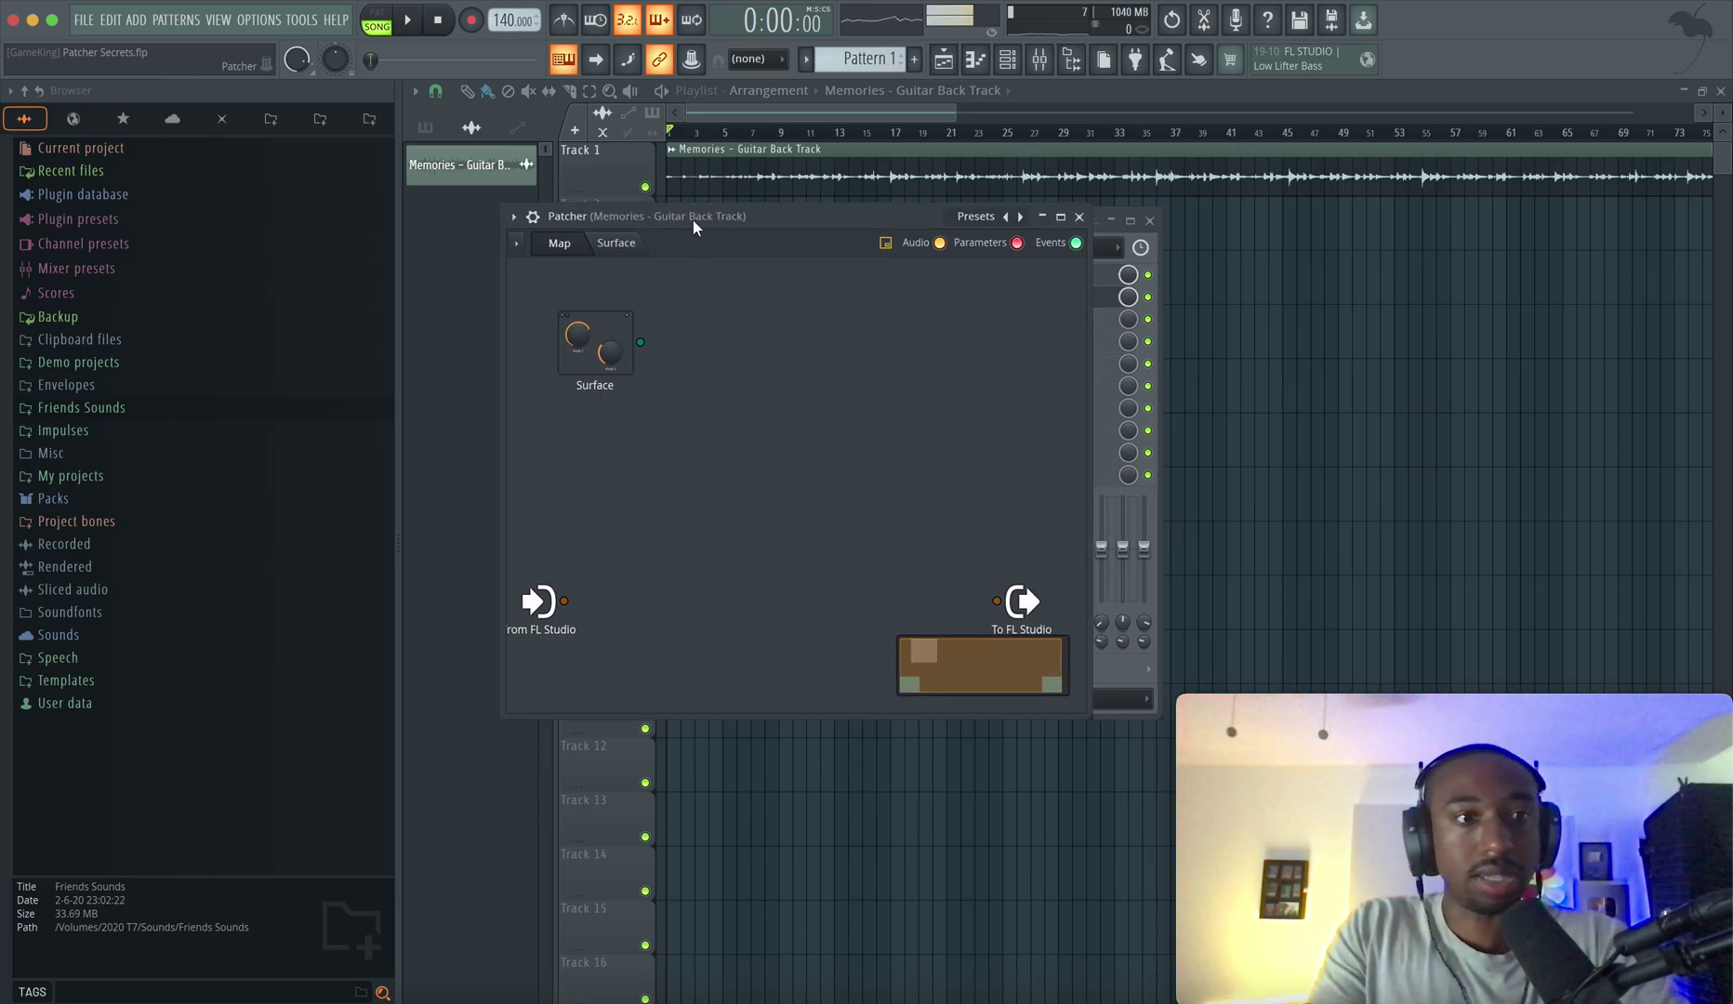
# - Hide the browser and move the Patcher window down so the mixer's effect slots are uncovered
pyautogui.click(1071, 60)
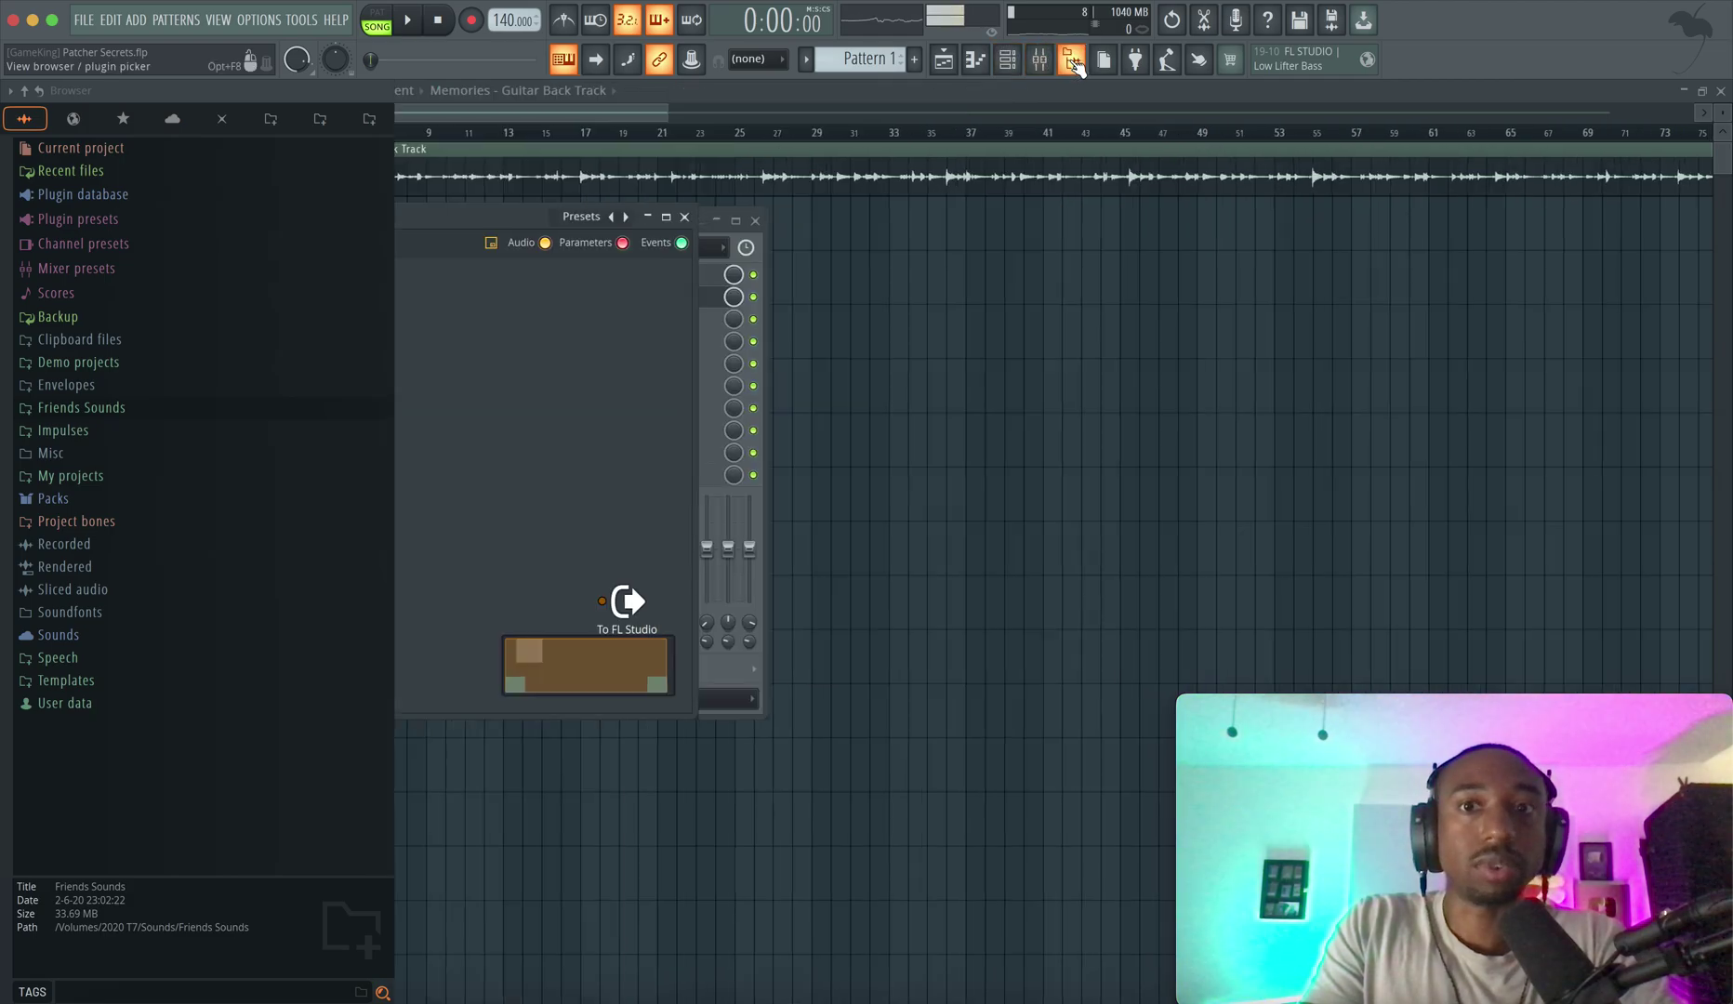
pyautogui.click(490, 219)
pyautogui.moveTo(490, 219); pyautogui.dragTo(488, 474)
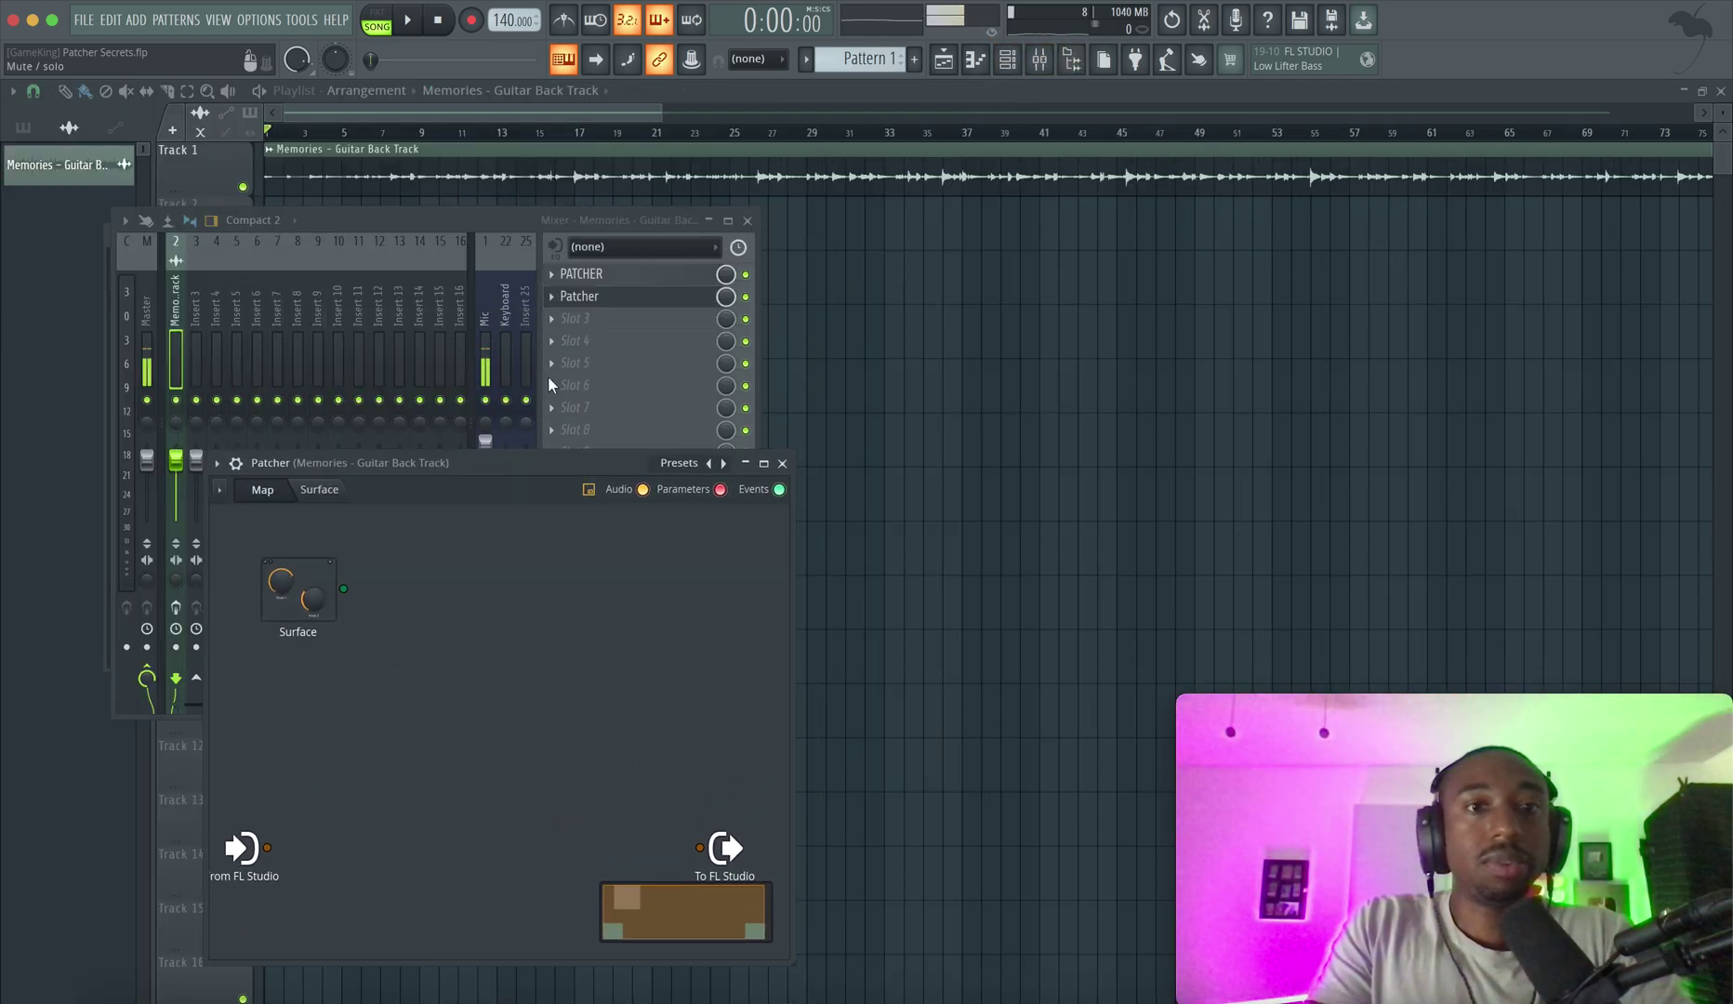
# - Bring the mixer to the front and find Patcher in the effect plugin list for slot 3
pyautogui.click(1047, 65)
pyautogui.click(1047, 65)
pyautogui.click(1038, 59)
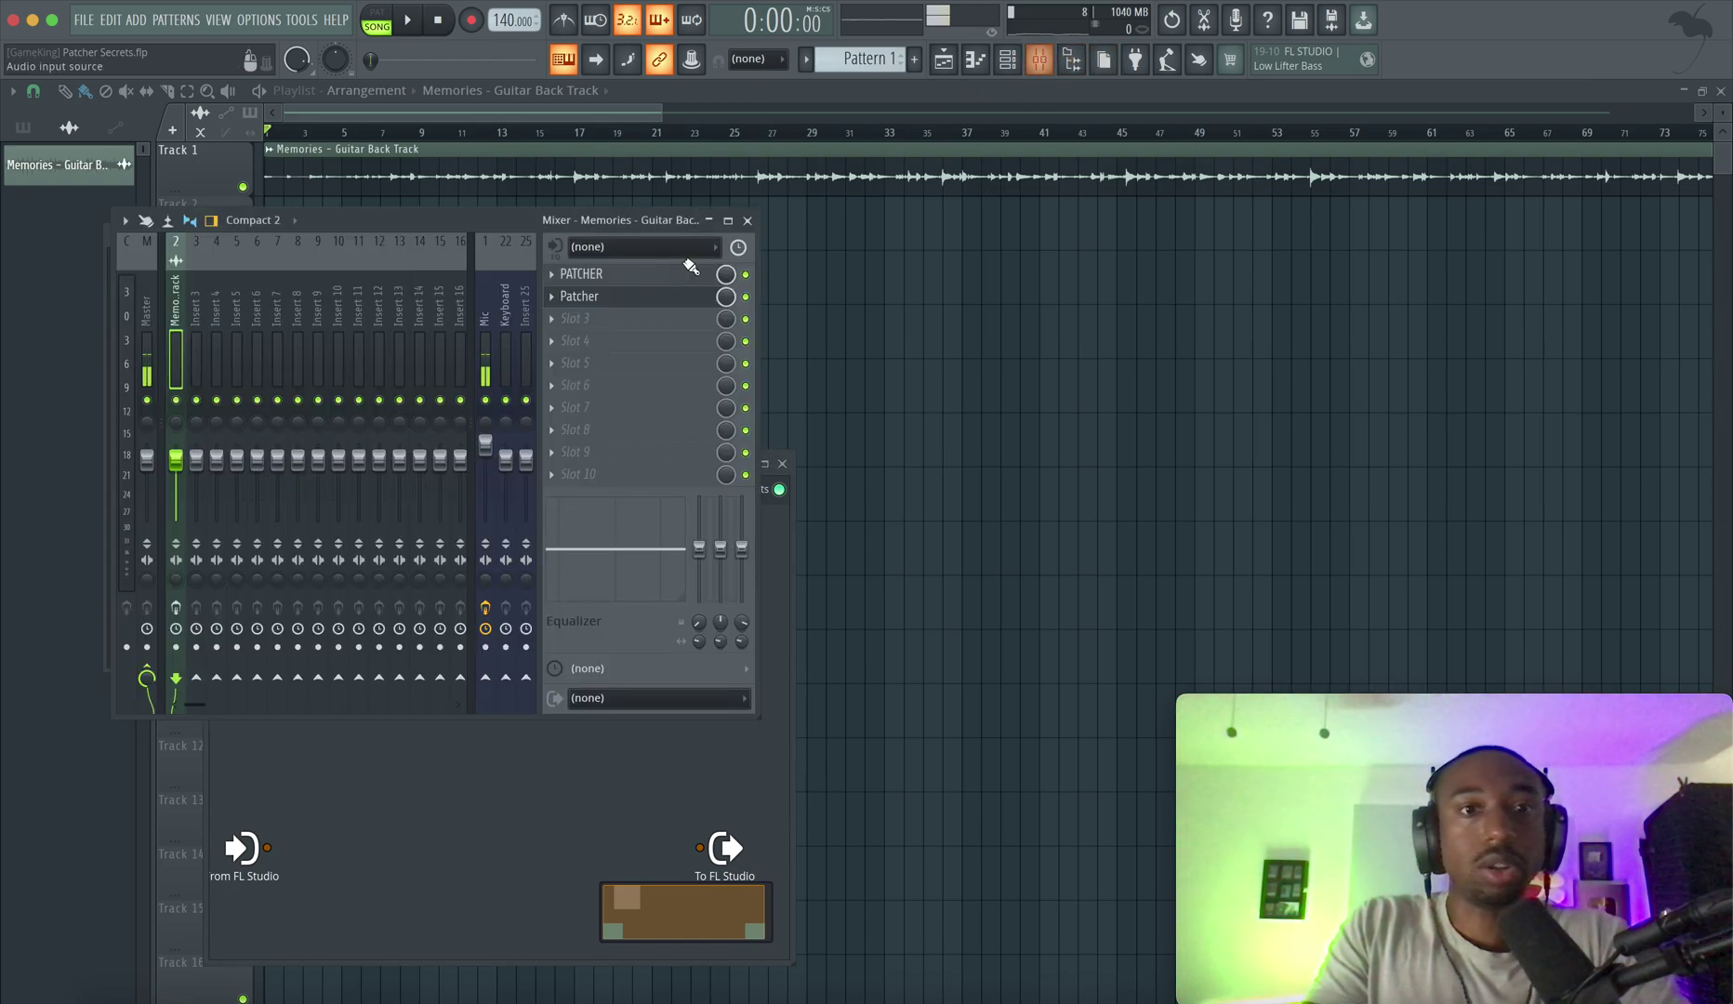
pyautogui.click(589, 327)
pyautogui.hscroll(5, 250, 570)
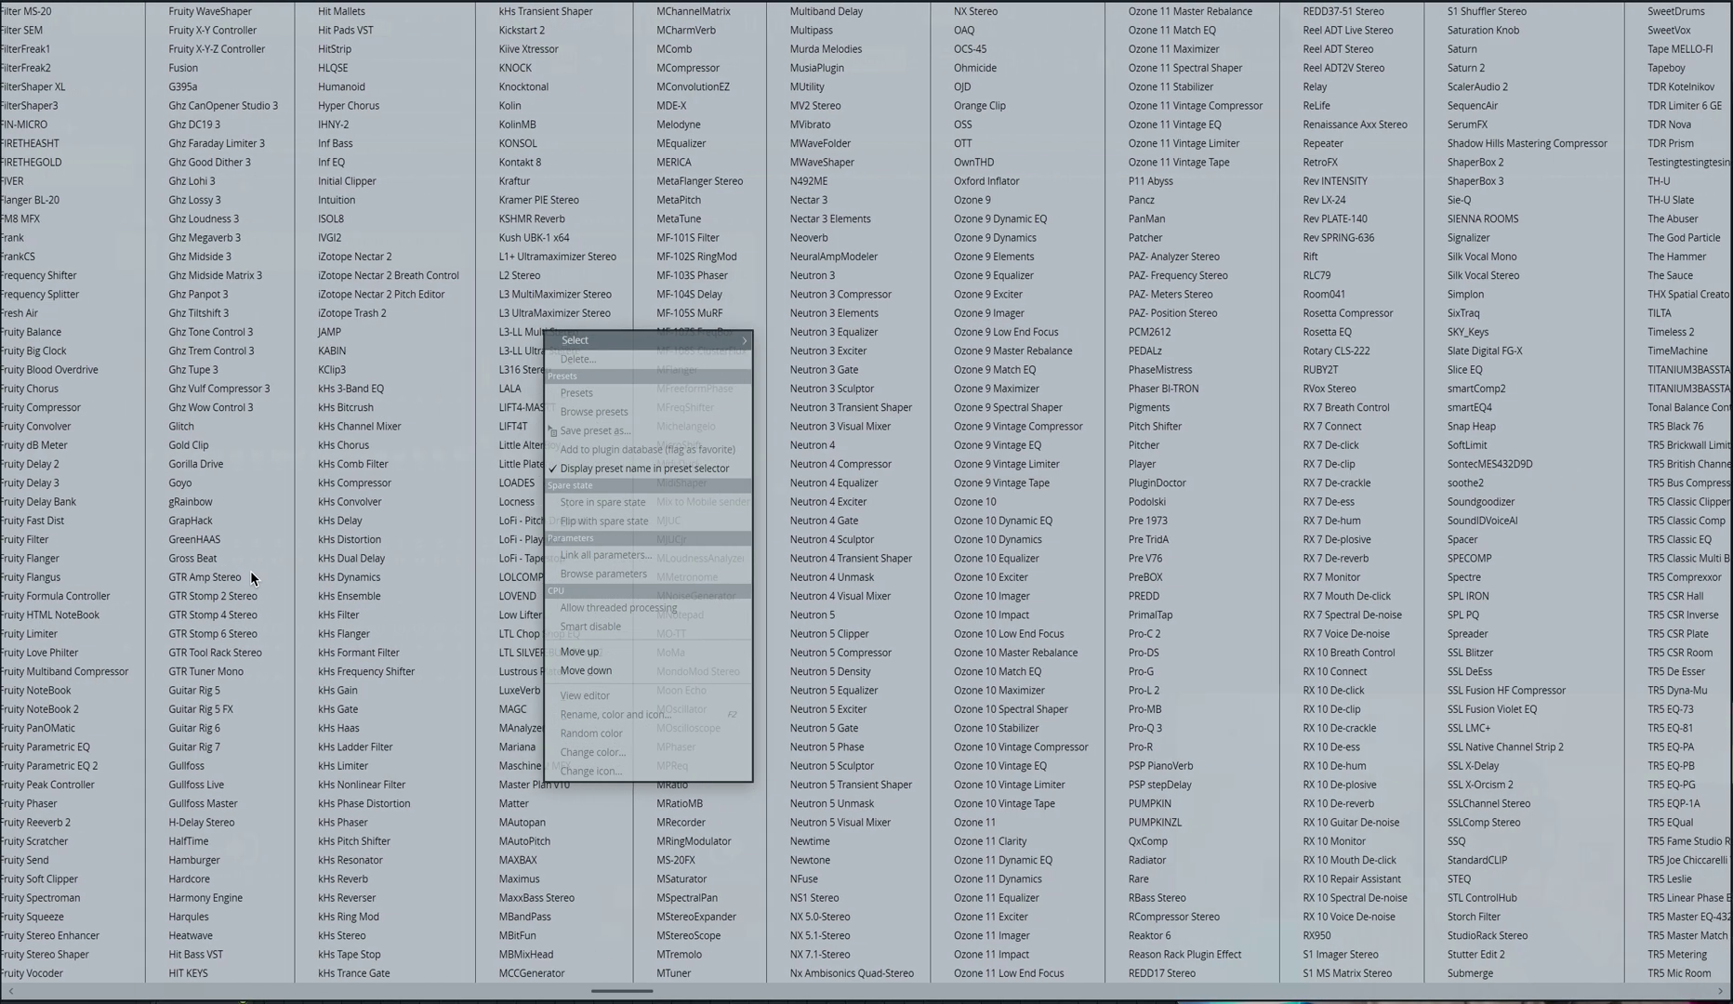
pyautogui.click(1196, 445)
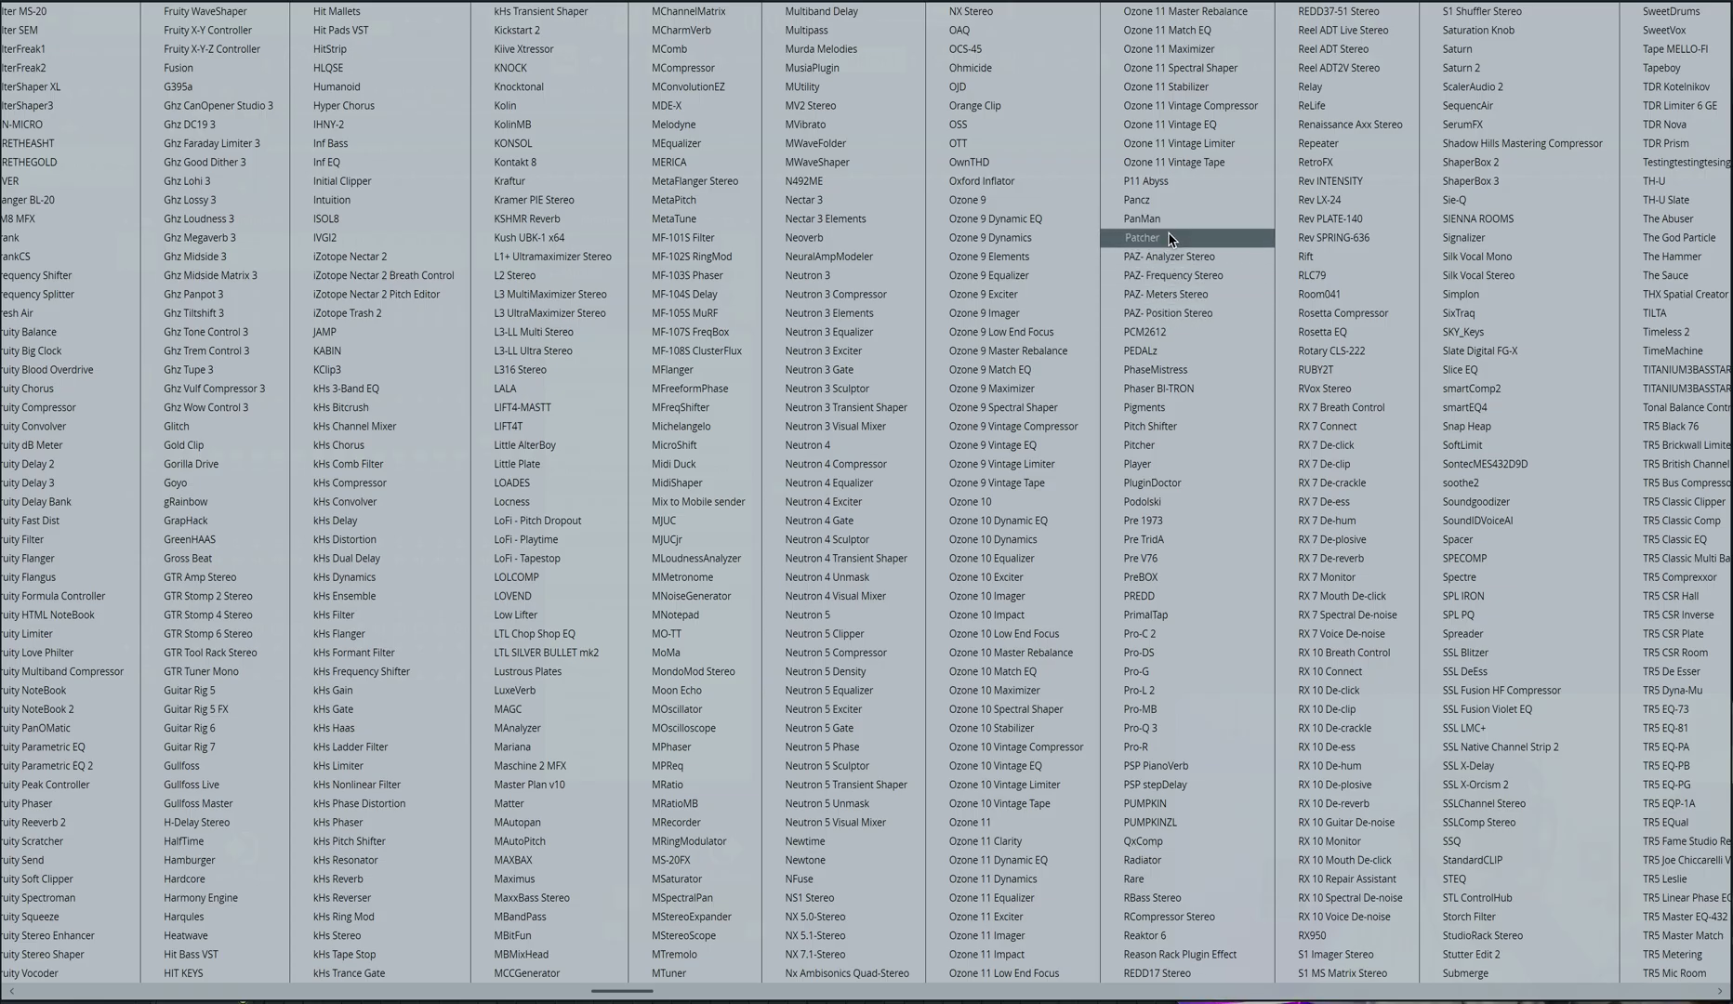
pyautogui.click(1144, 238)
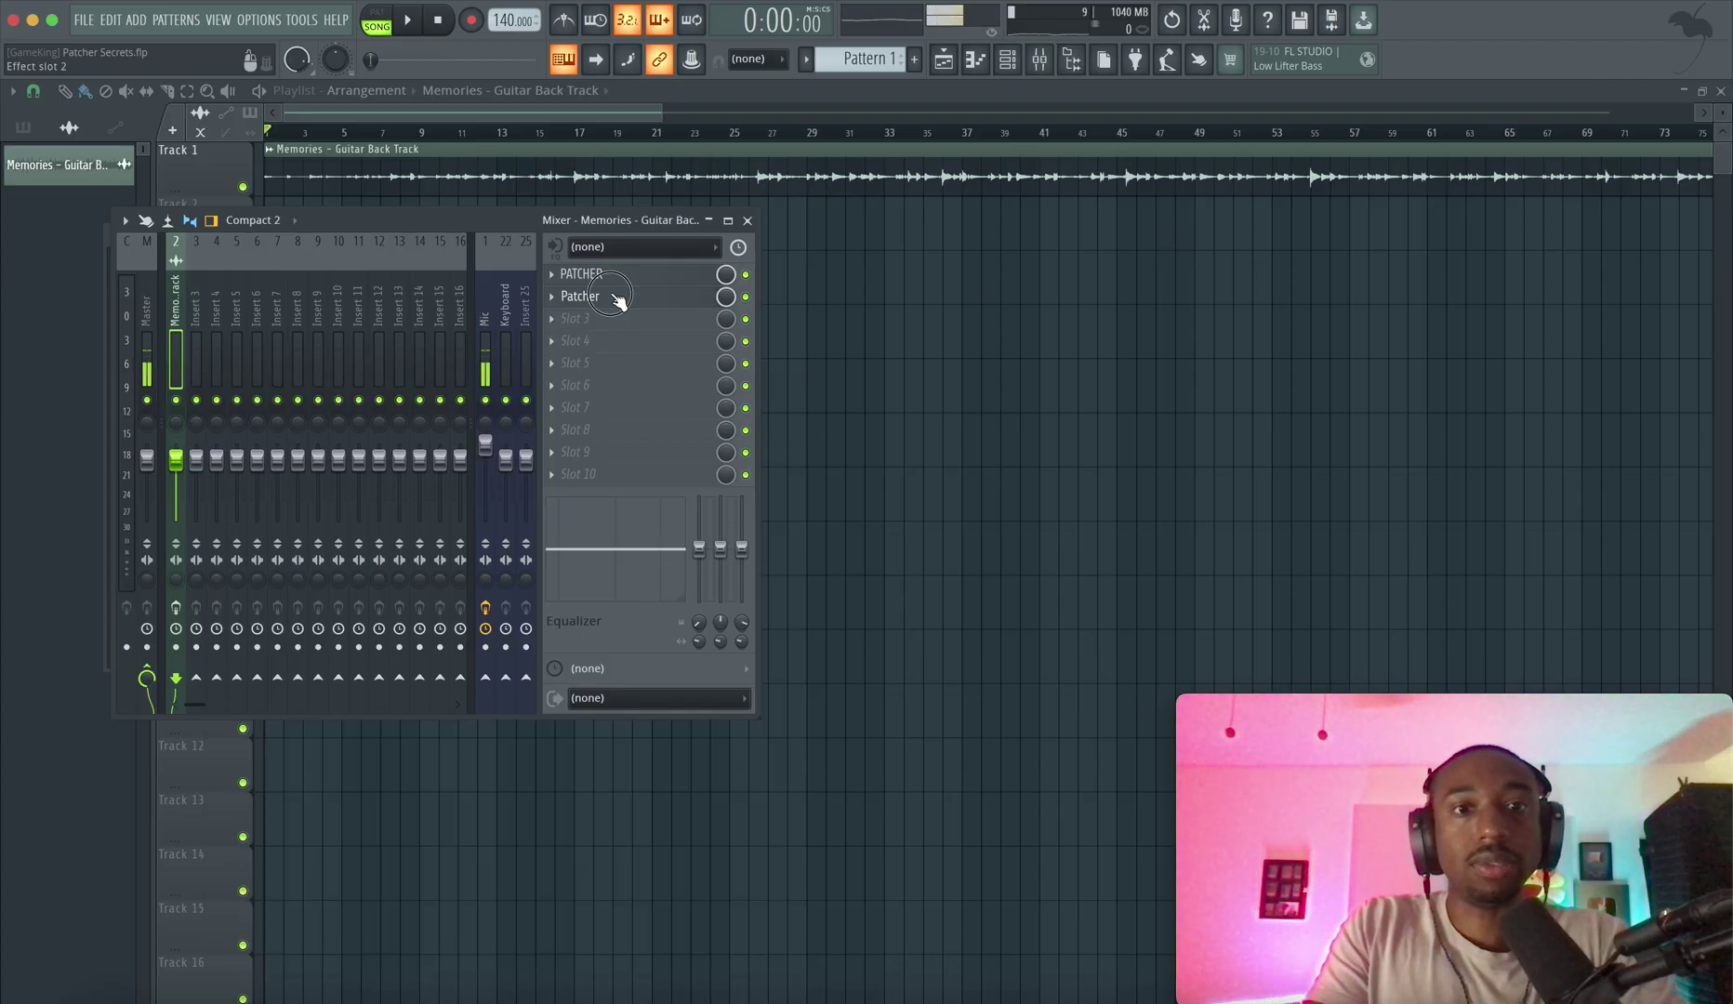
# - Review the list of presets available for the slot 2 Patcher, leaving it without loading one
pyautogui.moveTo(535, 462); pyautogui.dragTo(529, 259)
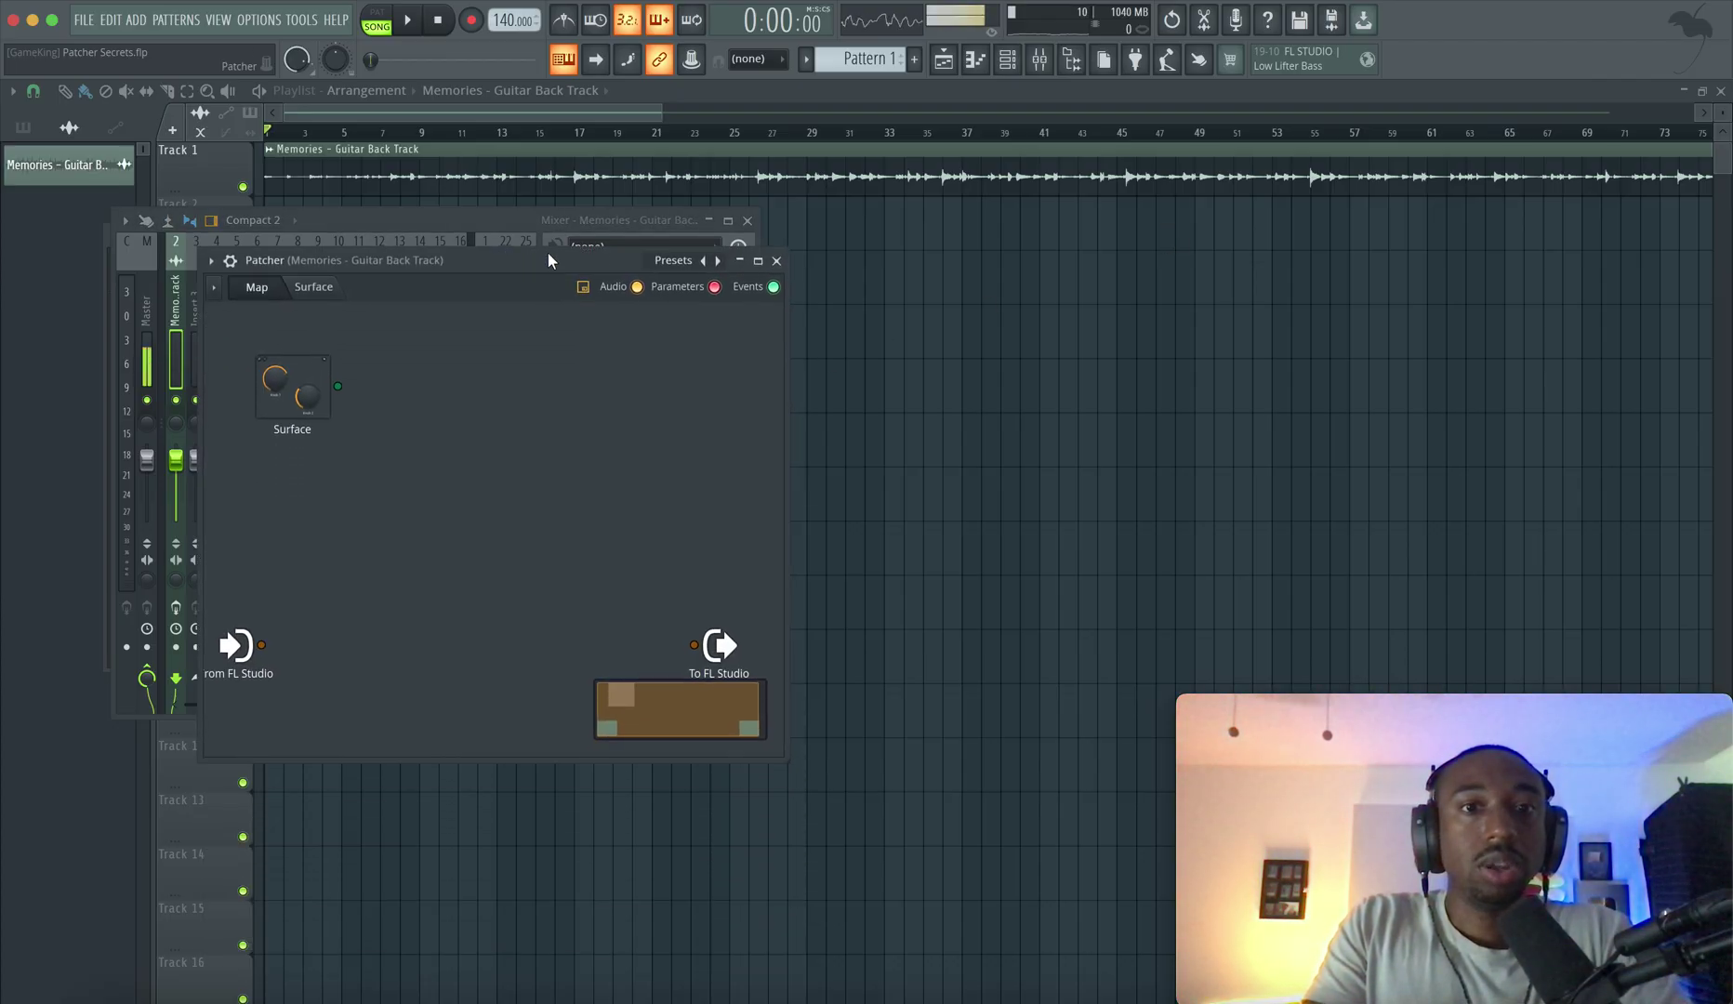
pyautogui.click(673, 261)
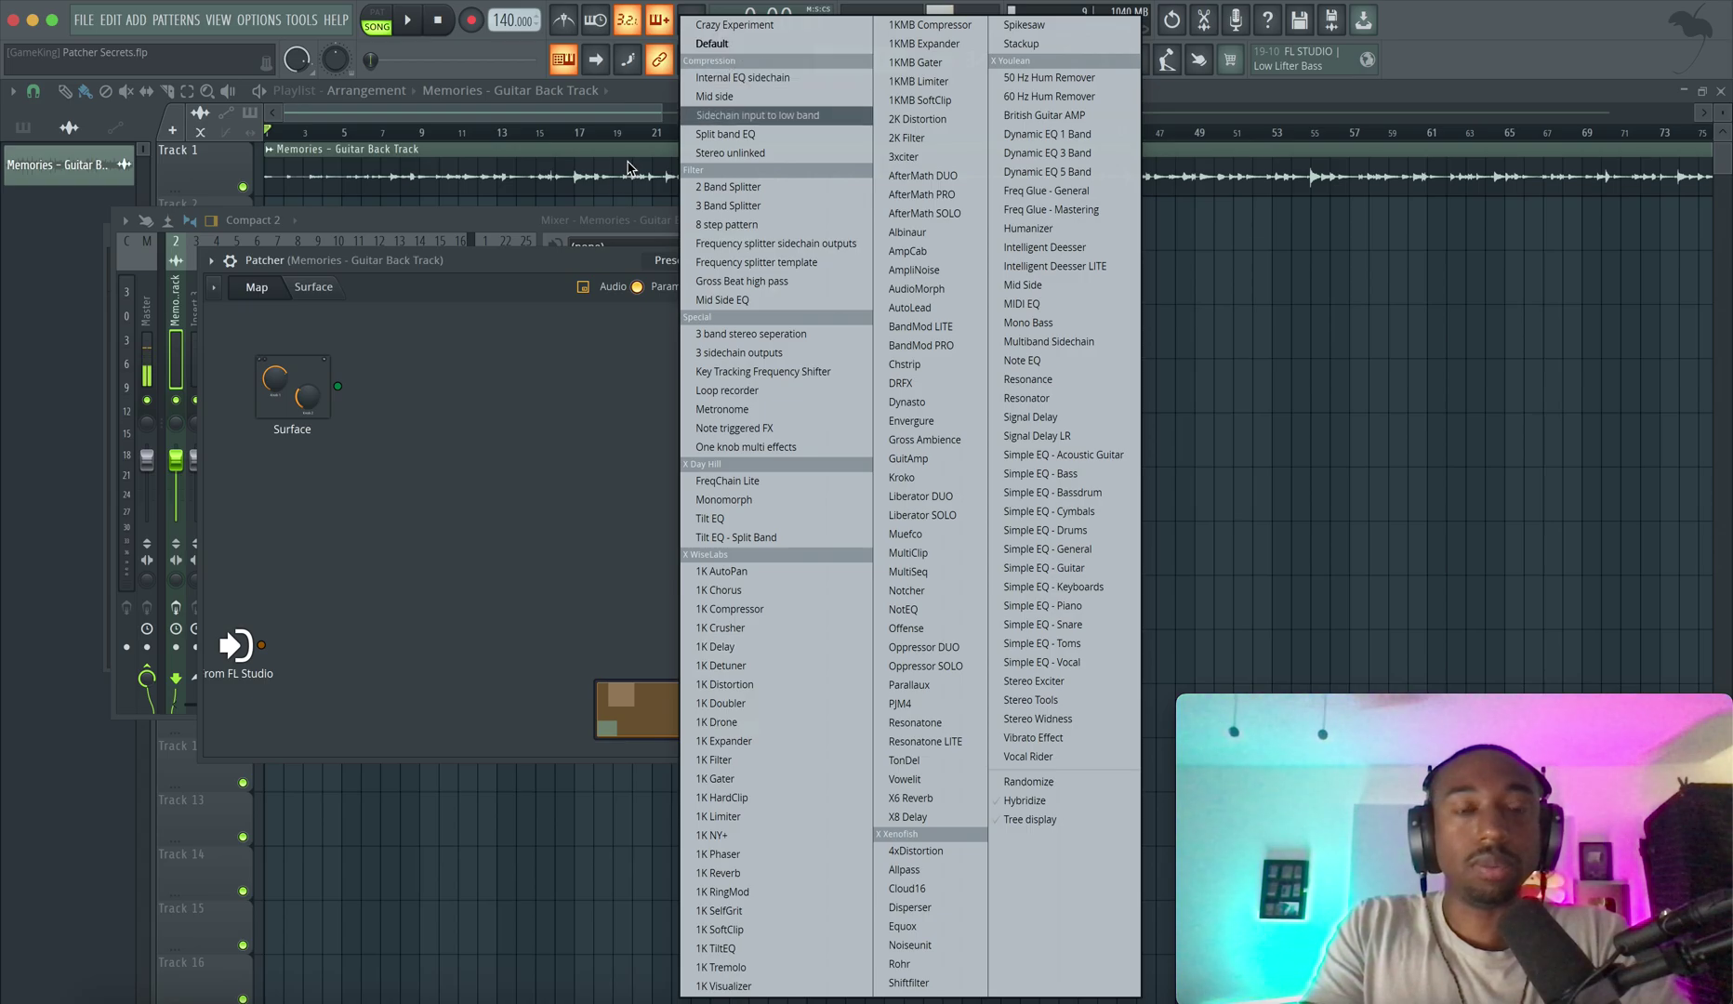
pyautogui.click(564, 265)
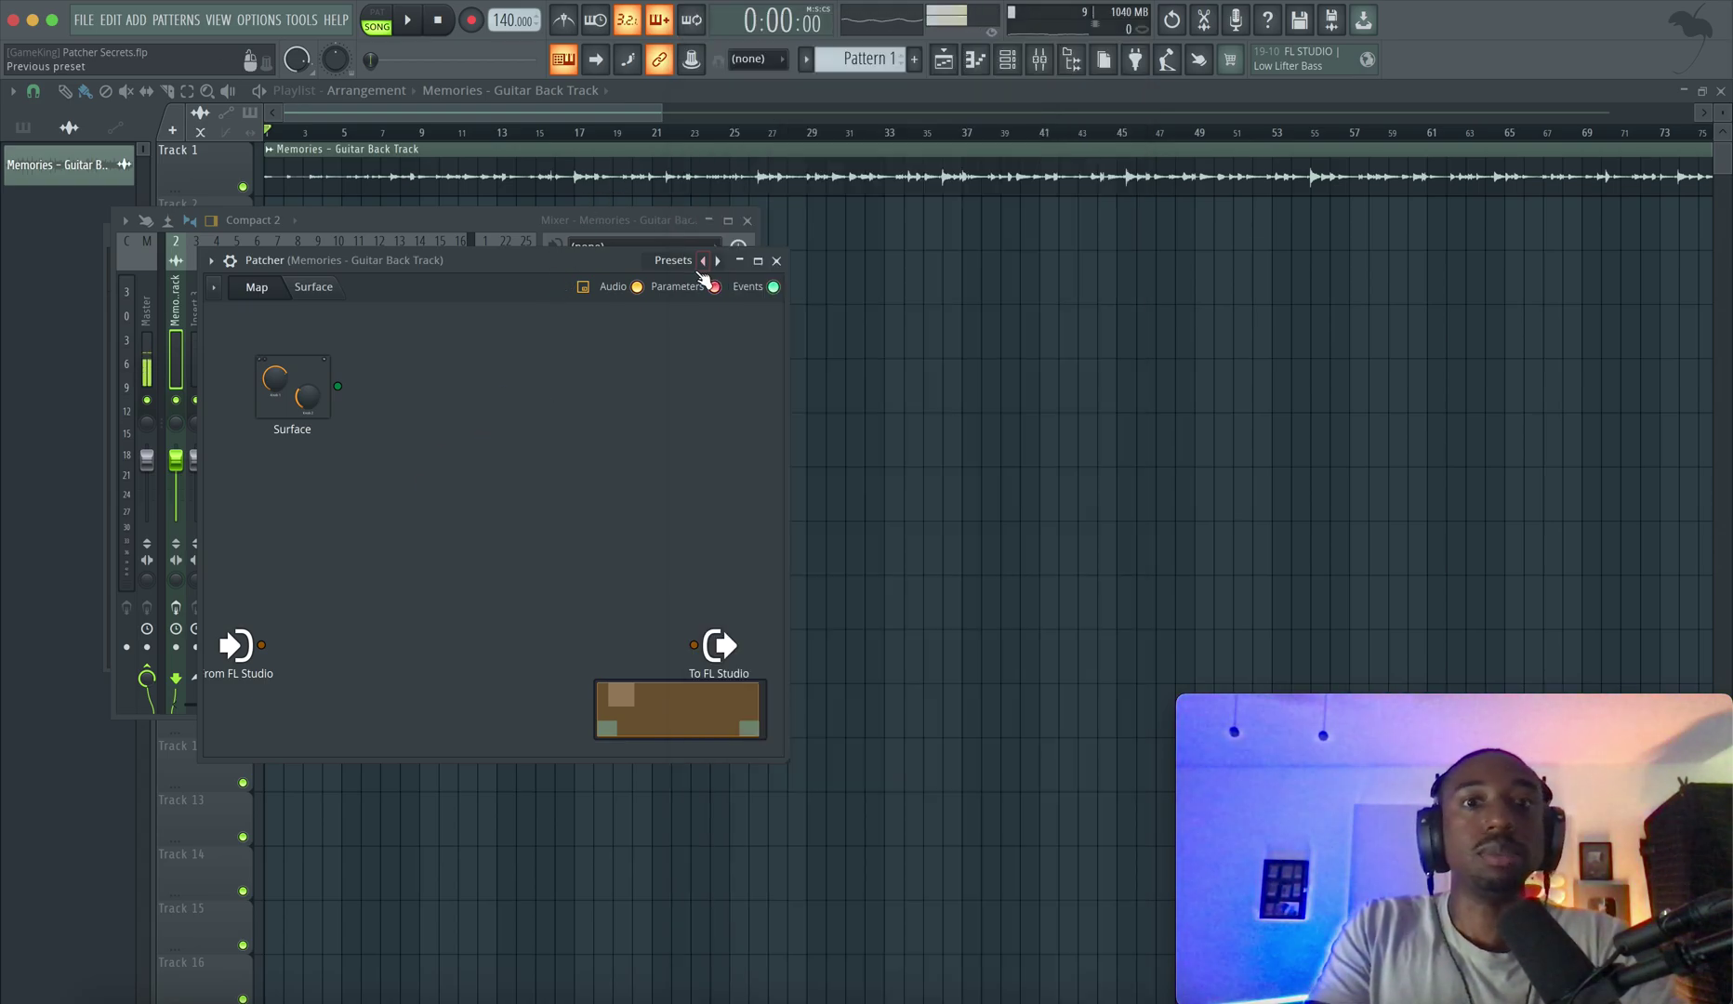
# - Turn off effect slot 1 and play the song with the guitar track's effect slots disabled
pyautogui.moveTo(582, 263); pyautogui.dragTo(563, 474)
pyautogui.click(505, 443)
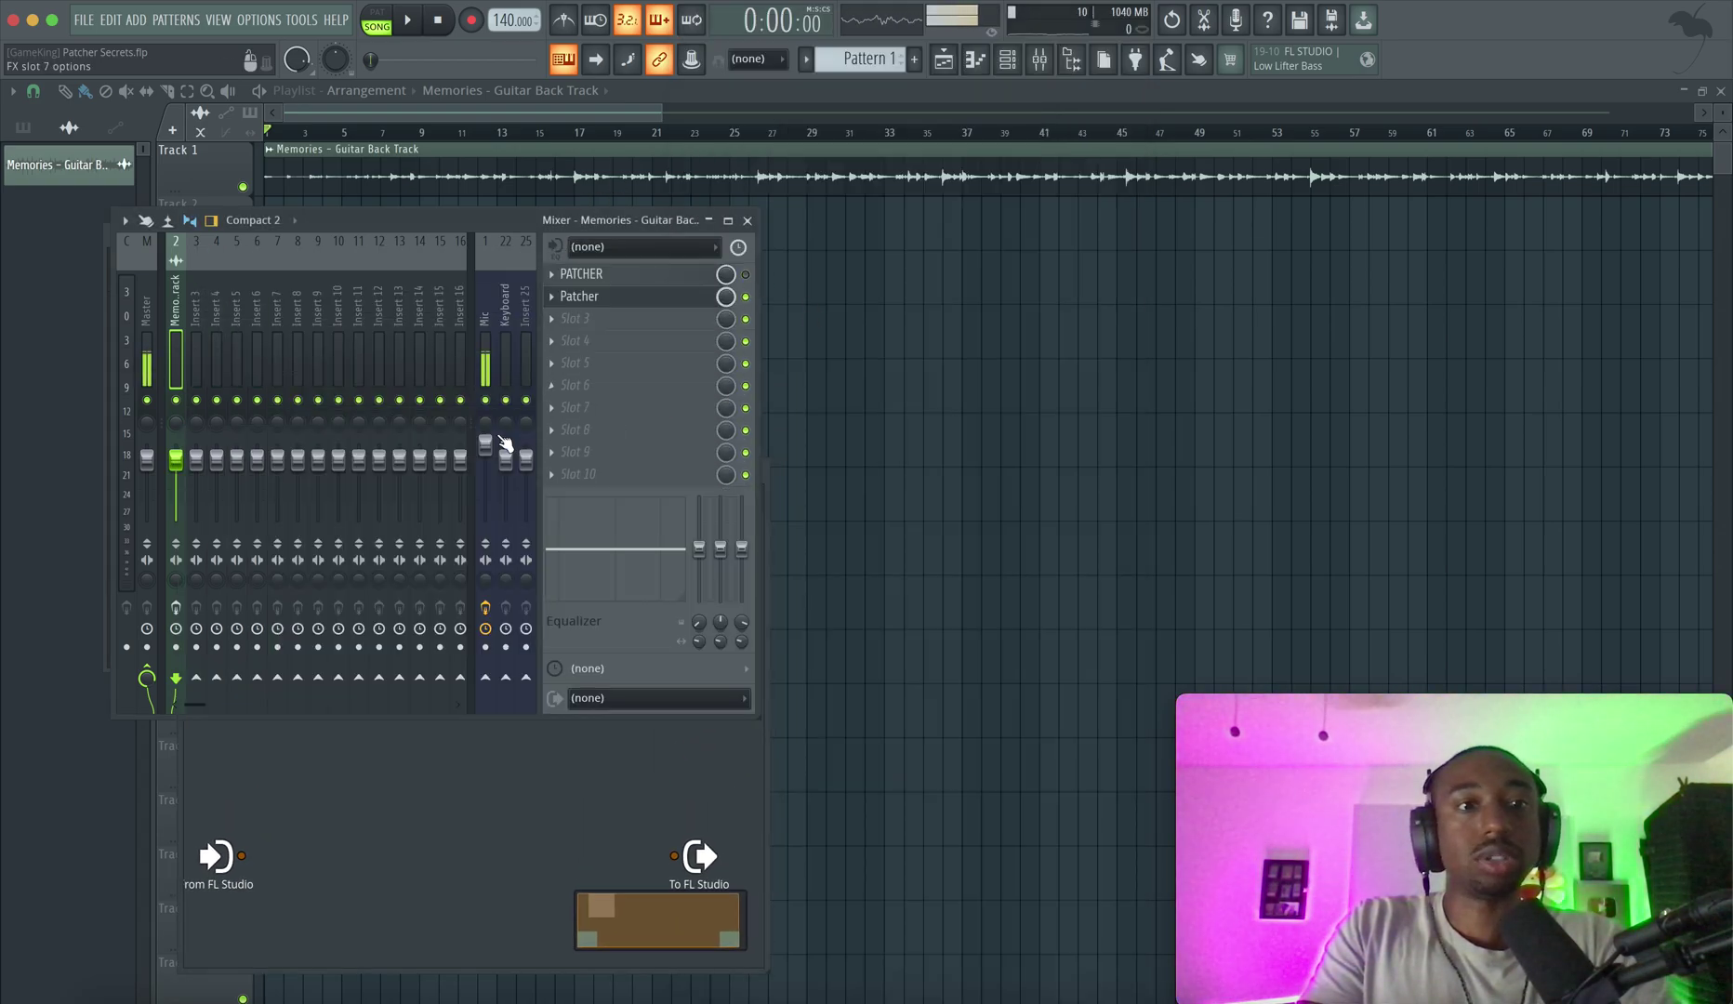
pyautogui.click(176, 607)
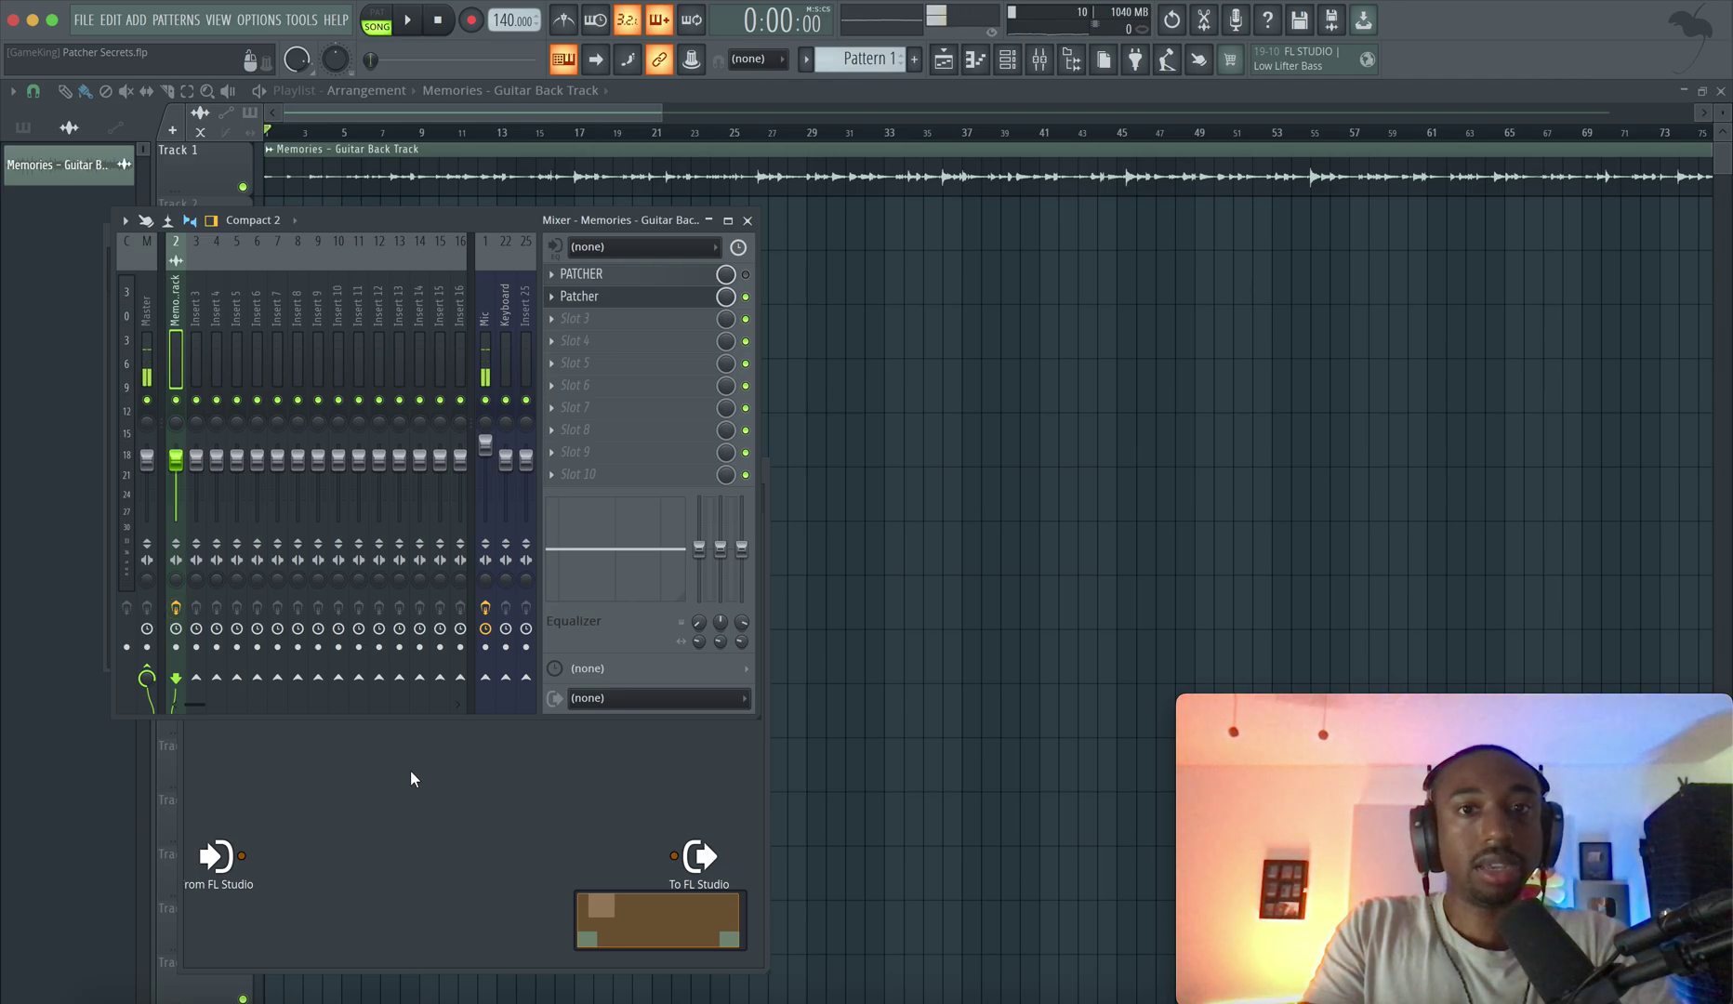
pyautogui.press('space')
pyautogui.click(176, 607)
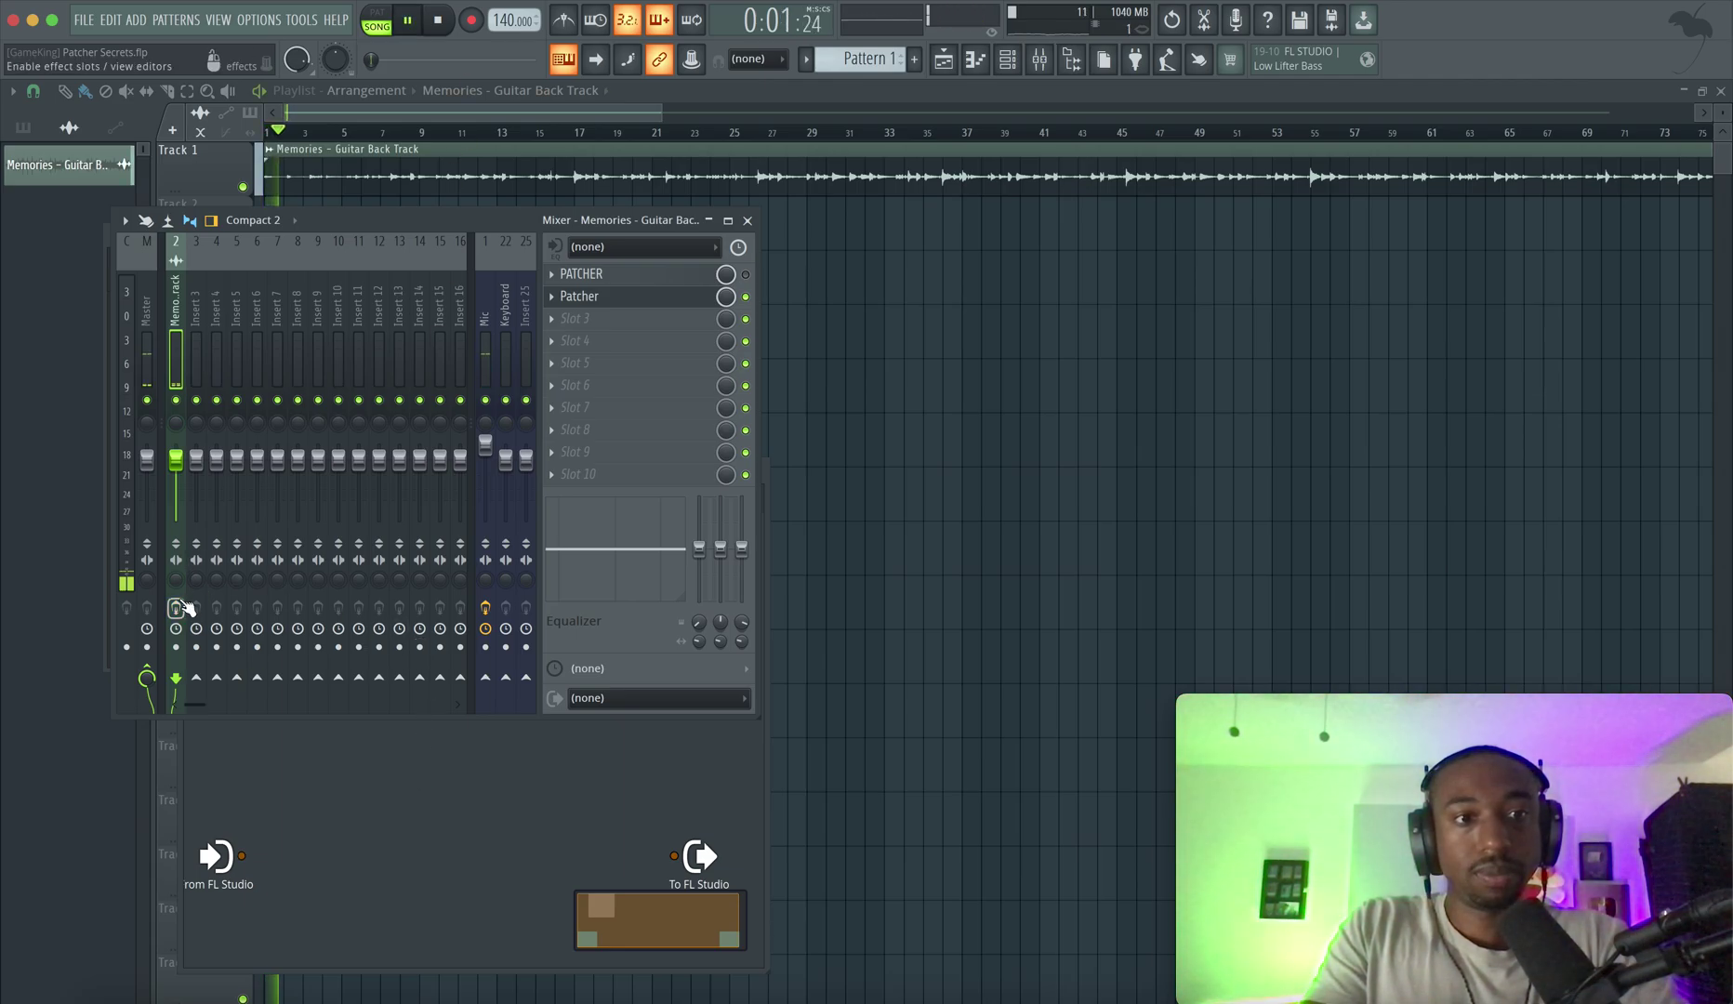
# - Select bars 13 to 21 as the playback range, play it, and enable the guitar track's effect slots
pyautogui.moveTo(500, 132); pyautogui.dragTo(651, 132)
pyautogui.click(1039, 59)
pyautogui.press('space')
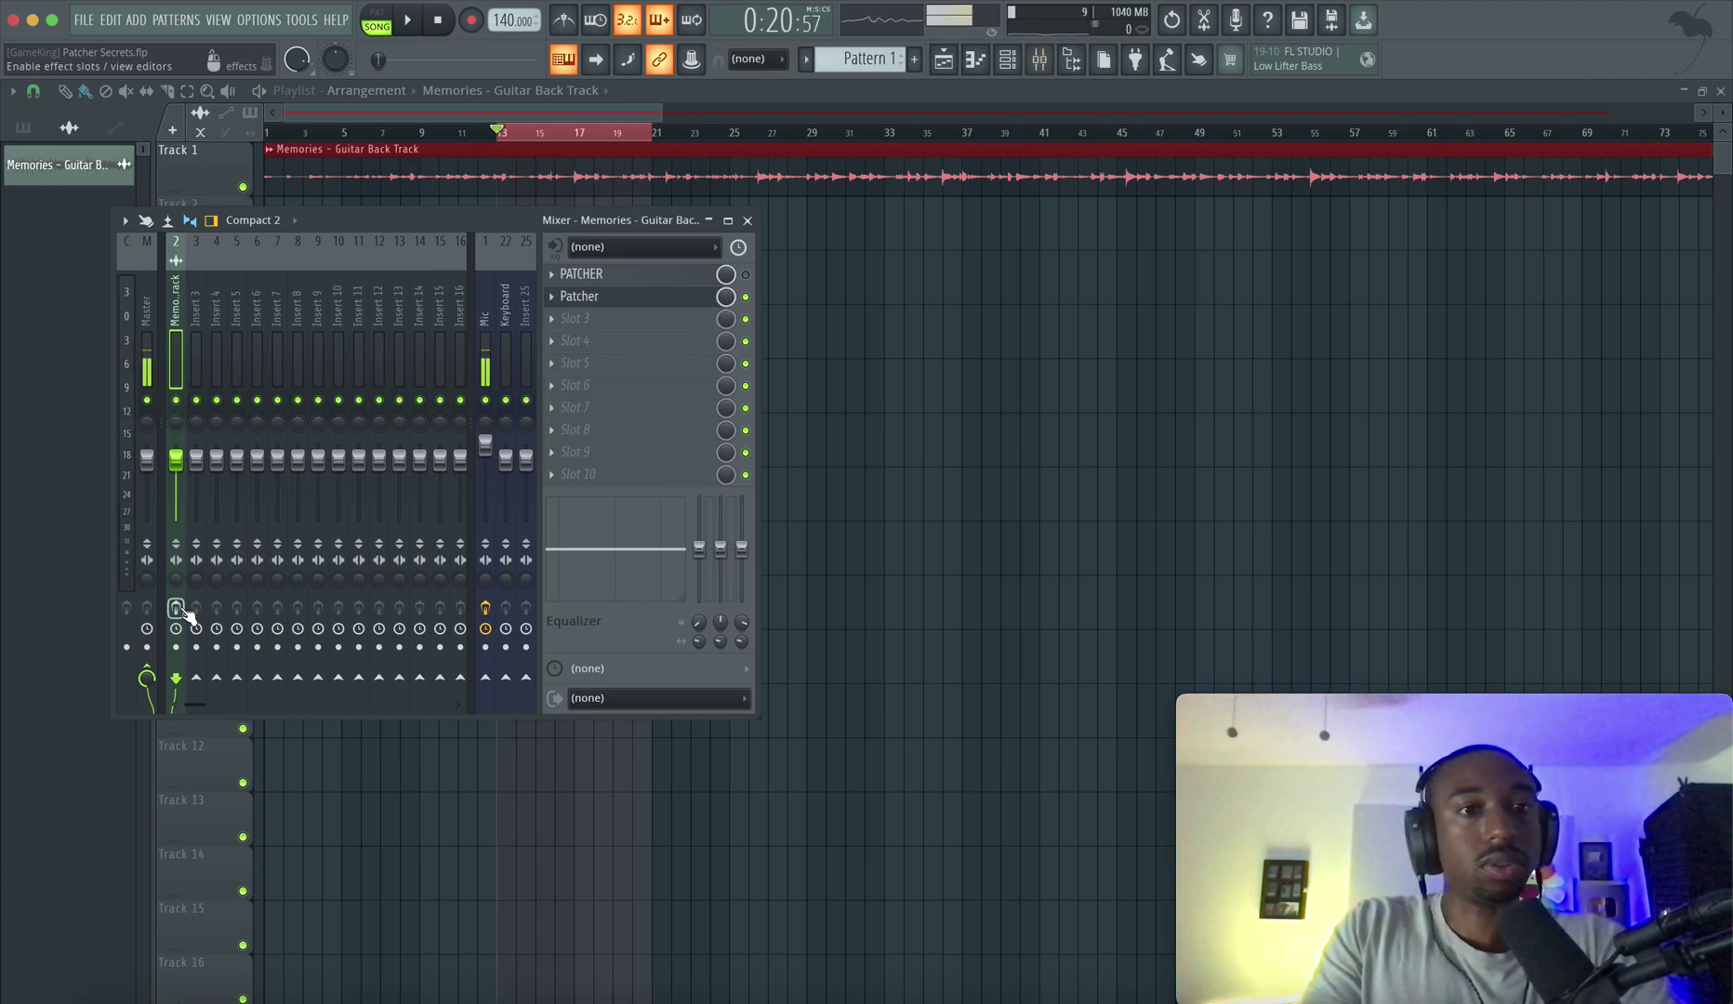
pyautogui.press('space')
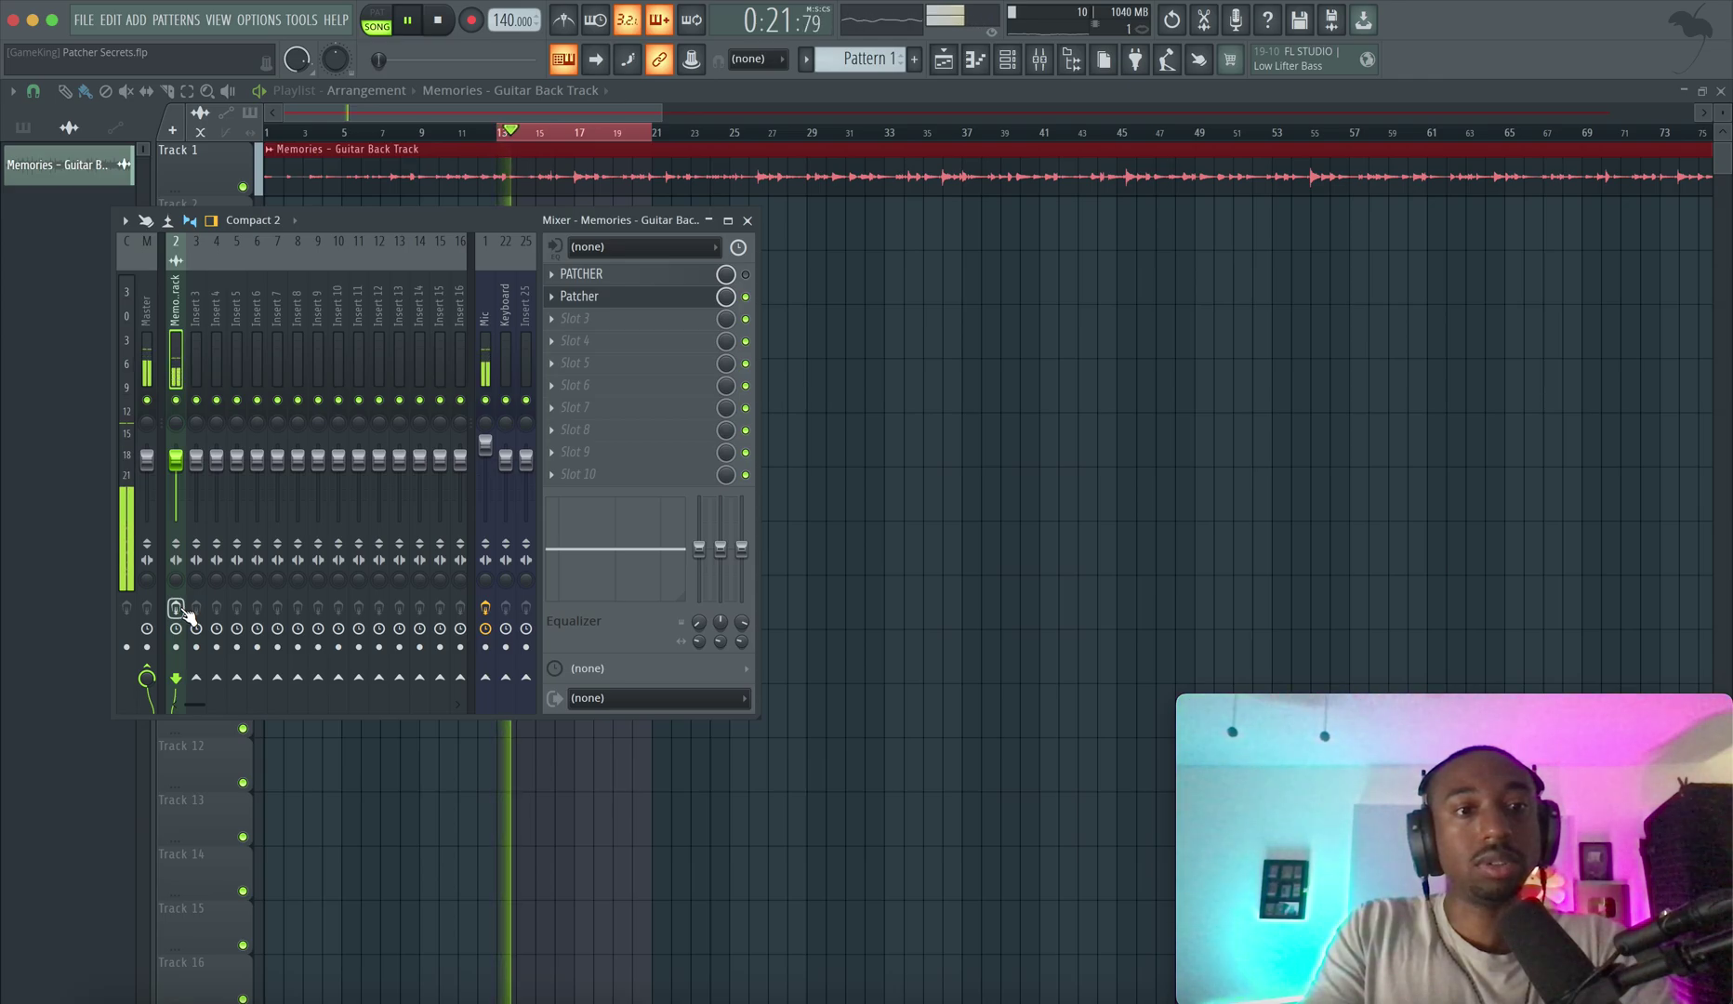
pyautogui.click(179, 609)
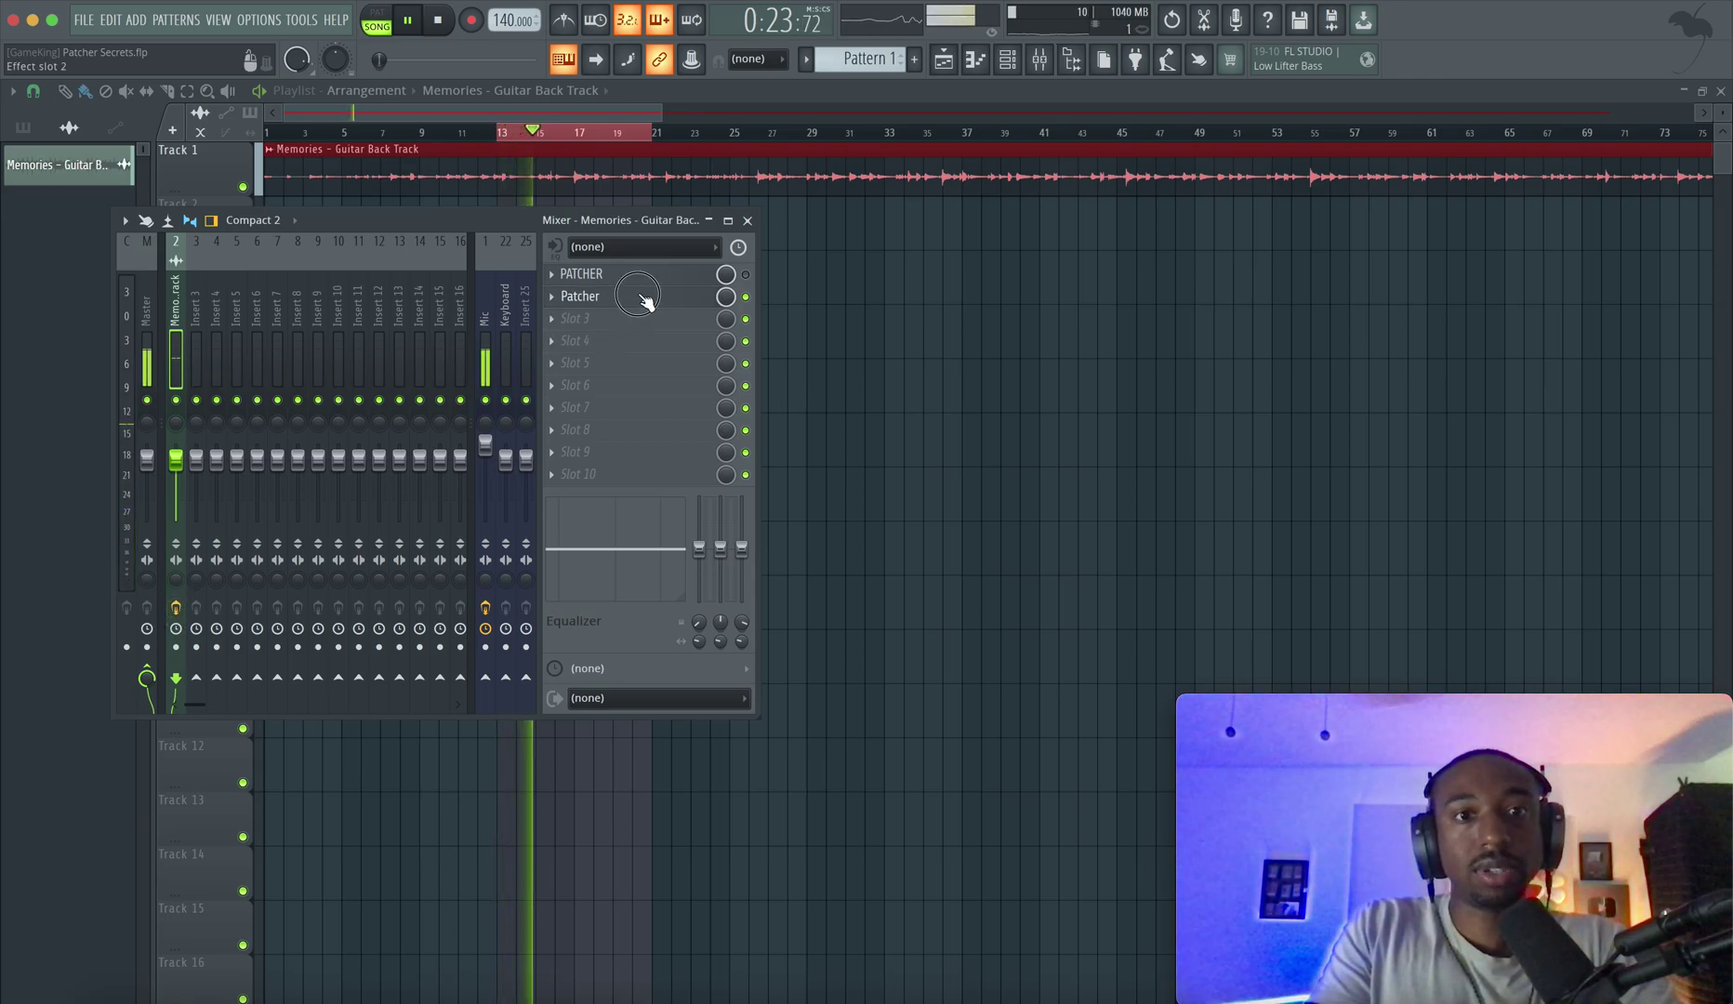
# - Open the slot 2 Patcher, widen its window and reposition it so the whole map fits on screen
pyautogui.click(646, 296)
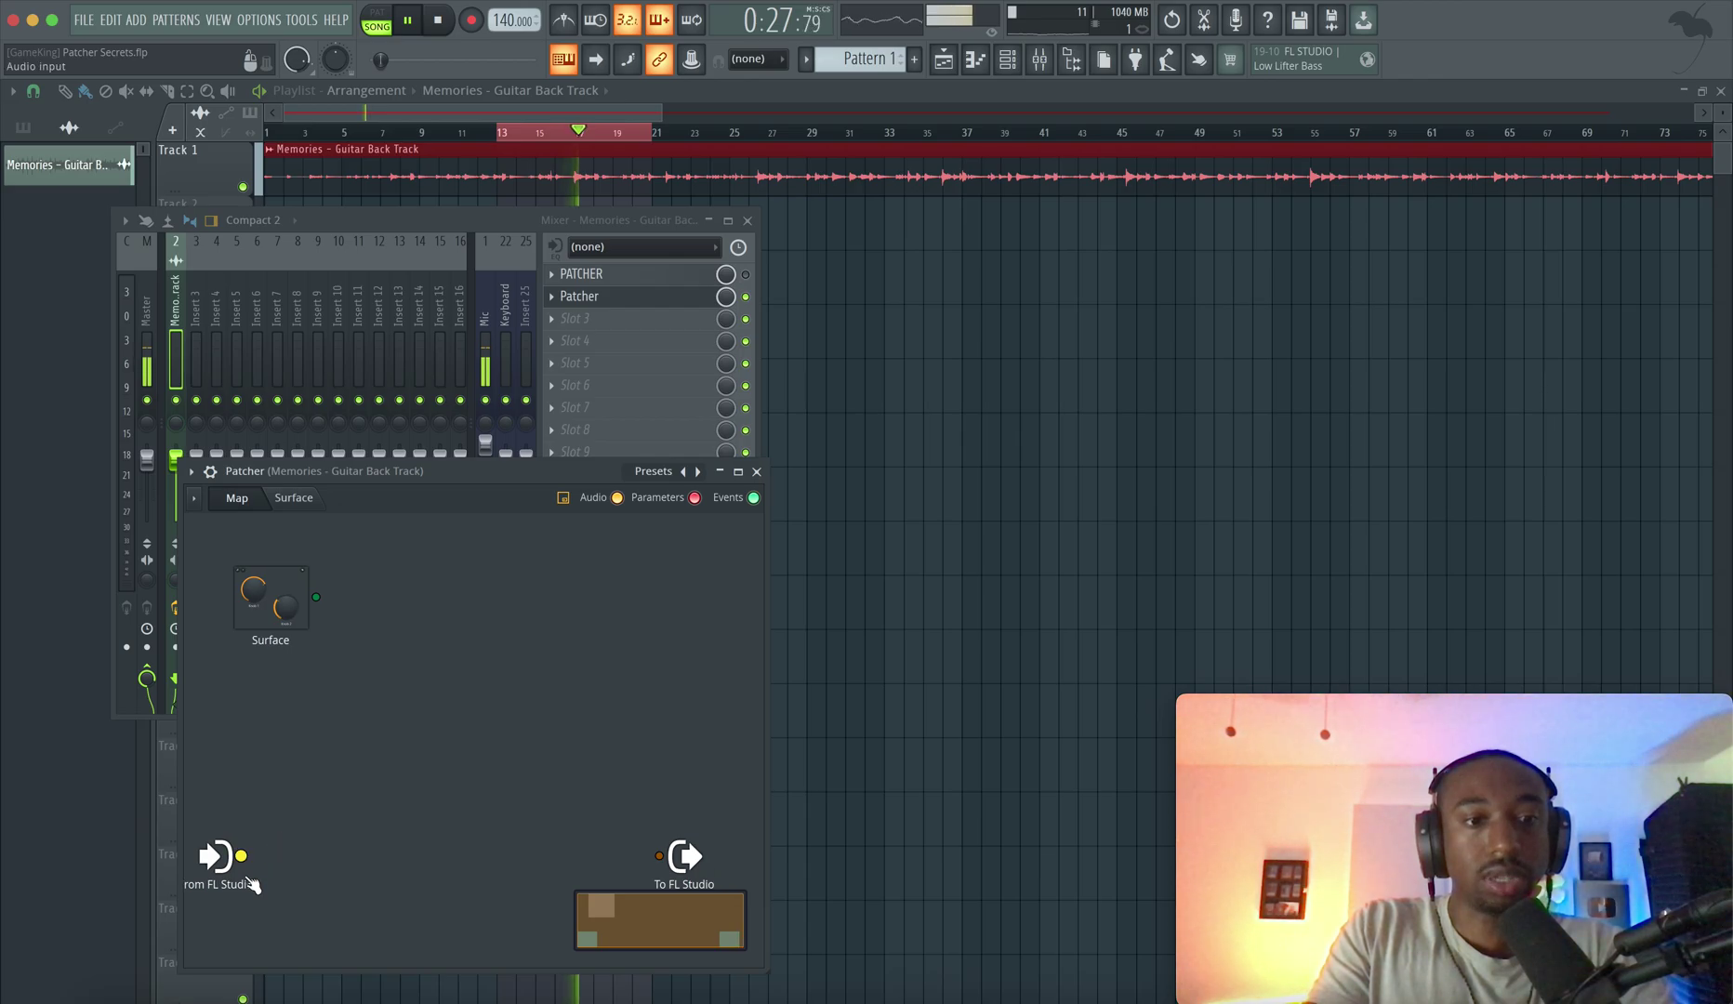
pyautogui.moveTo(185, 969); pyautogui.dragTo(59, 976)
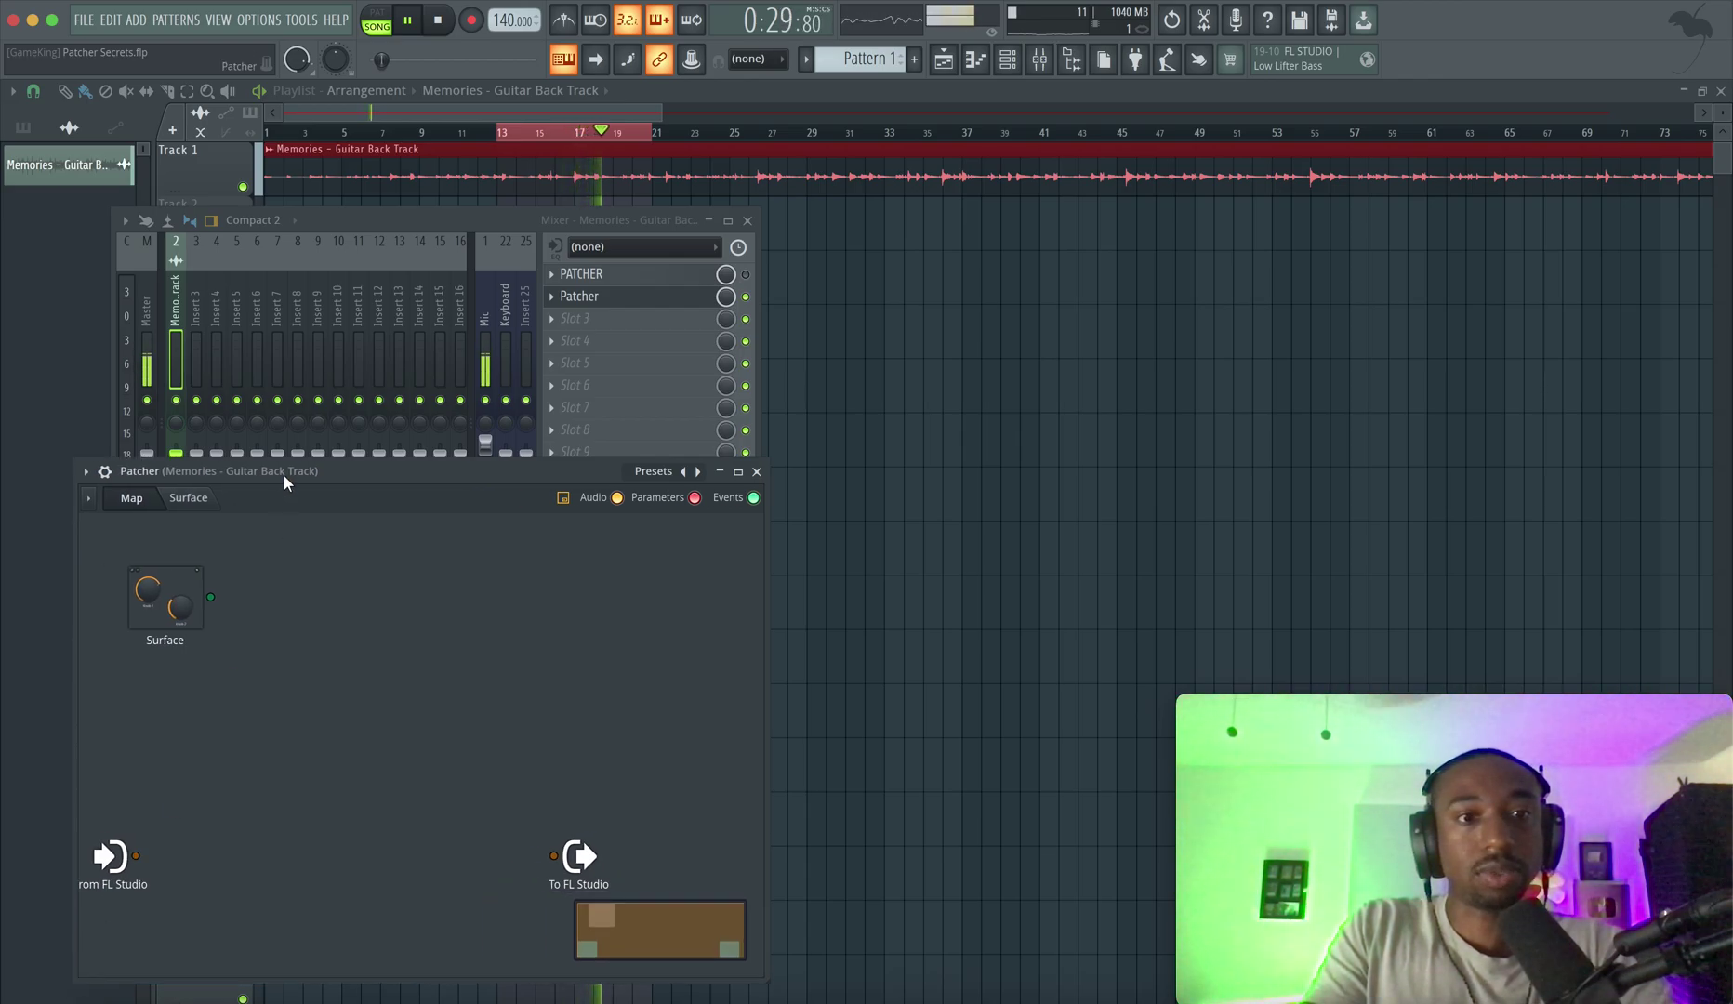
pyautogui.moveTo(283, 475); pyautogui.dragTo(327, 430)
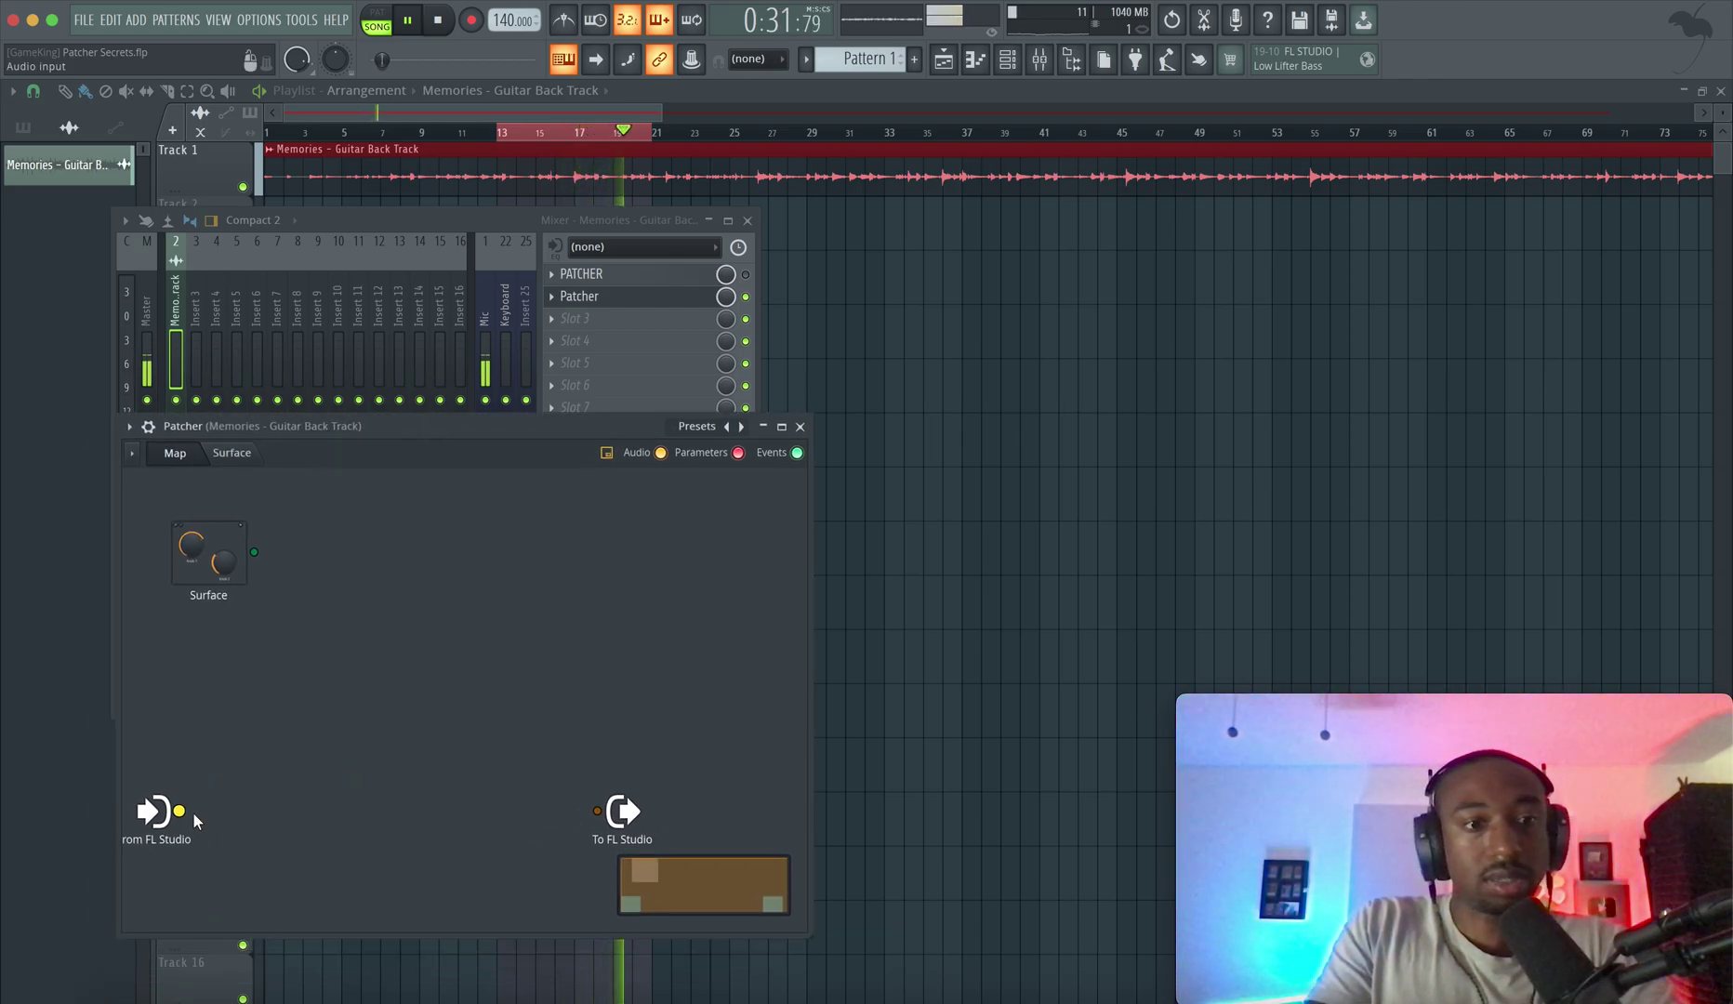
# - Connect From FL Studio's audio output to To FL Studio, stop playback after listening, and remove the connection
pyautogui.moveTo(180, 810); pyautogui.dragTo(597, 810)
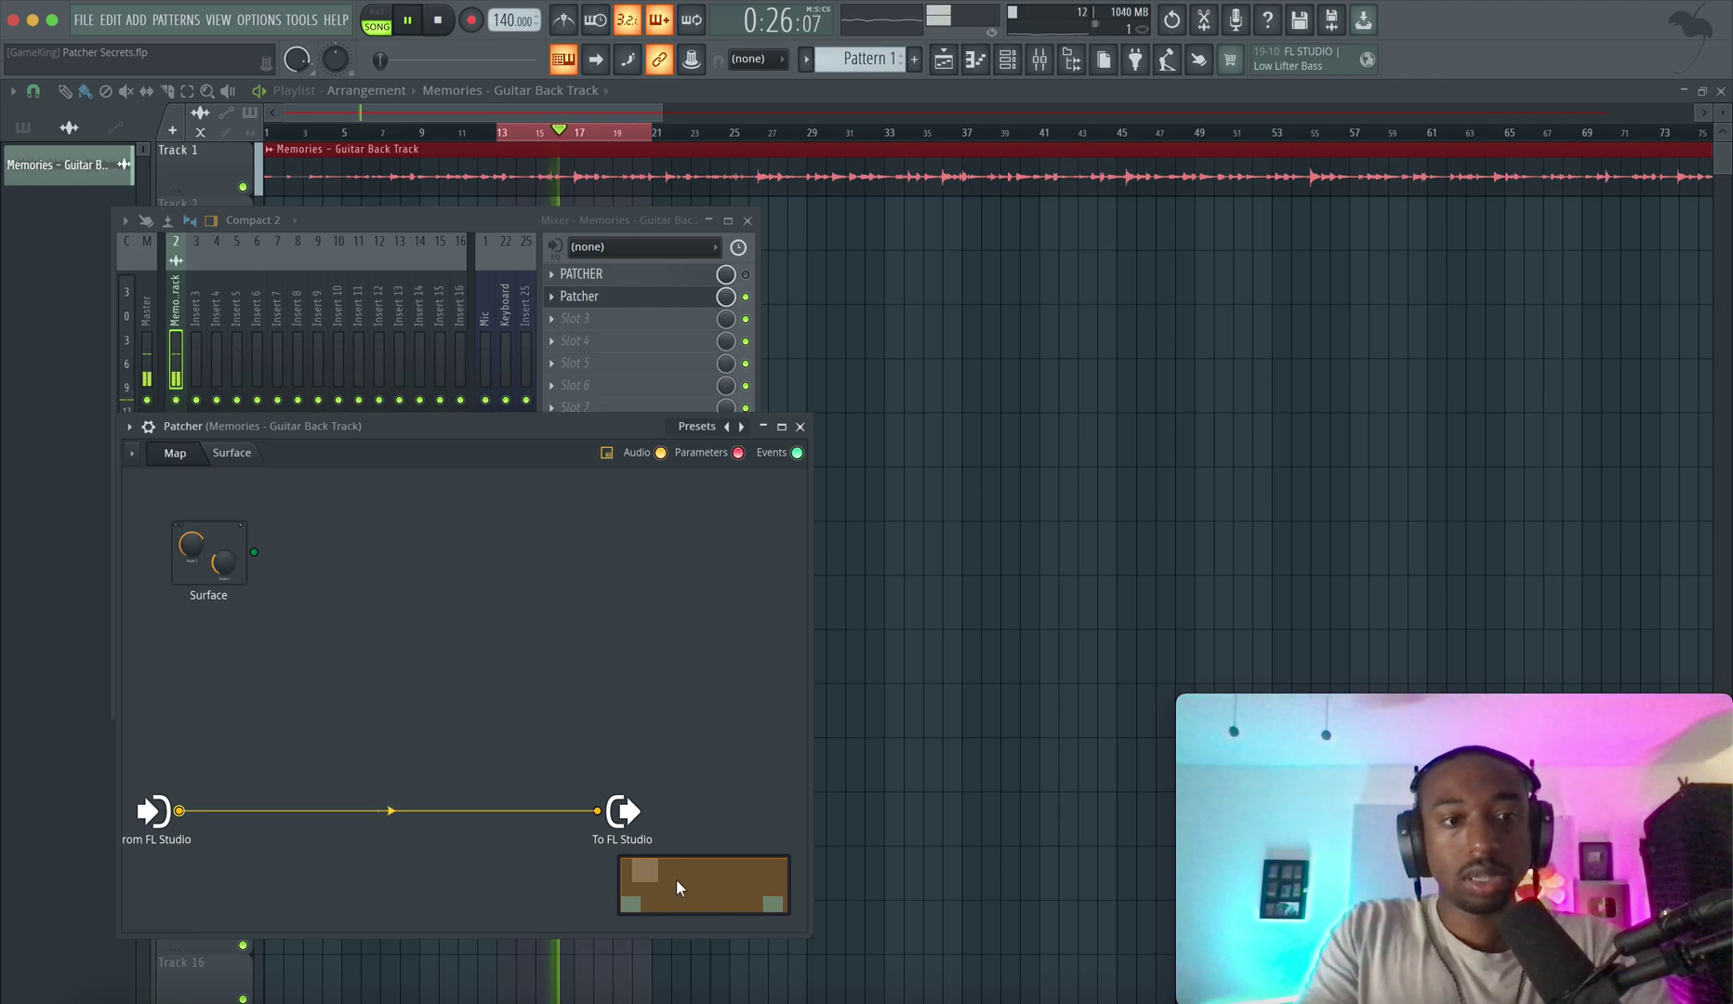
pyautogui.press('space')
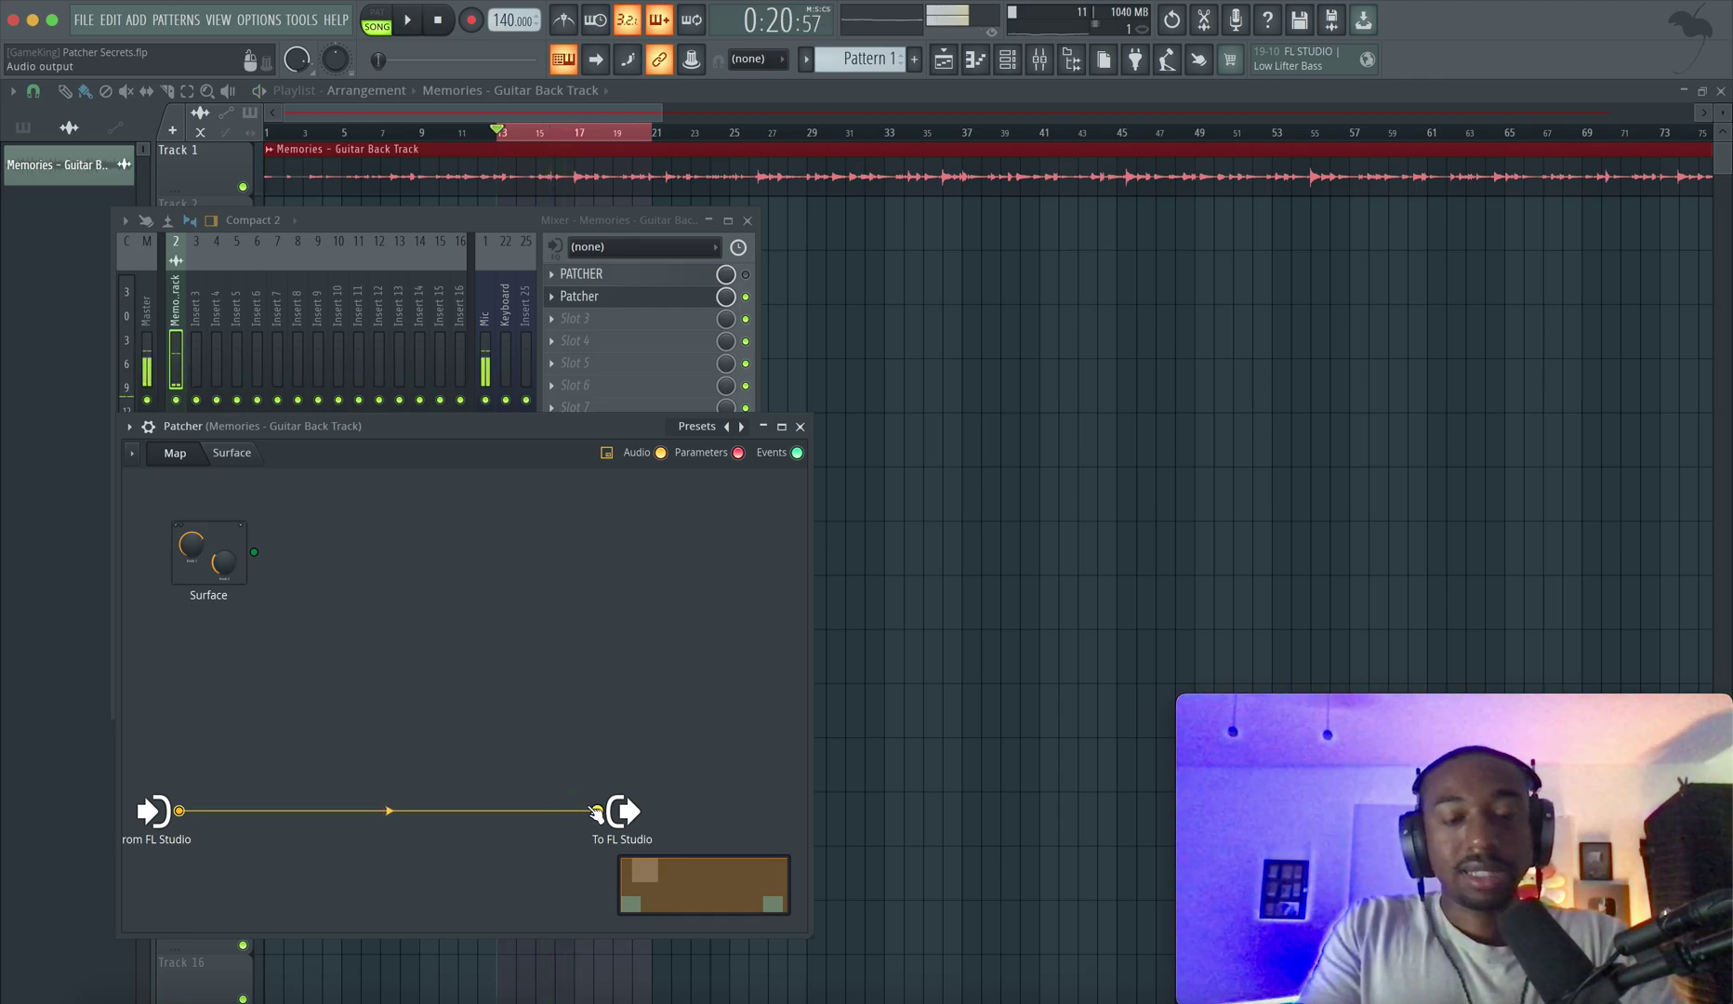
pyautogui.moveTo(597, 811); pyautogui.dragTo(453, 642)
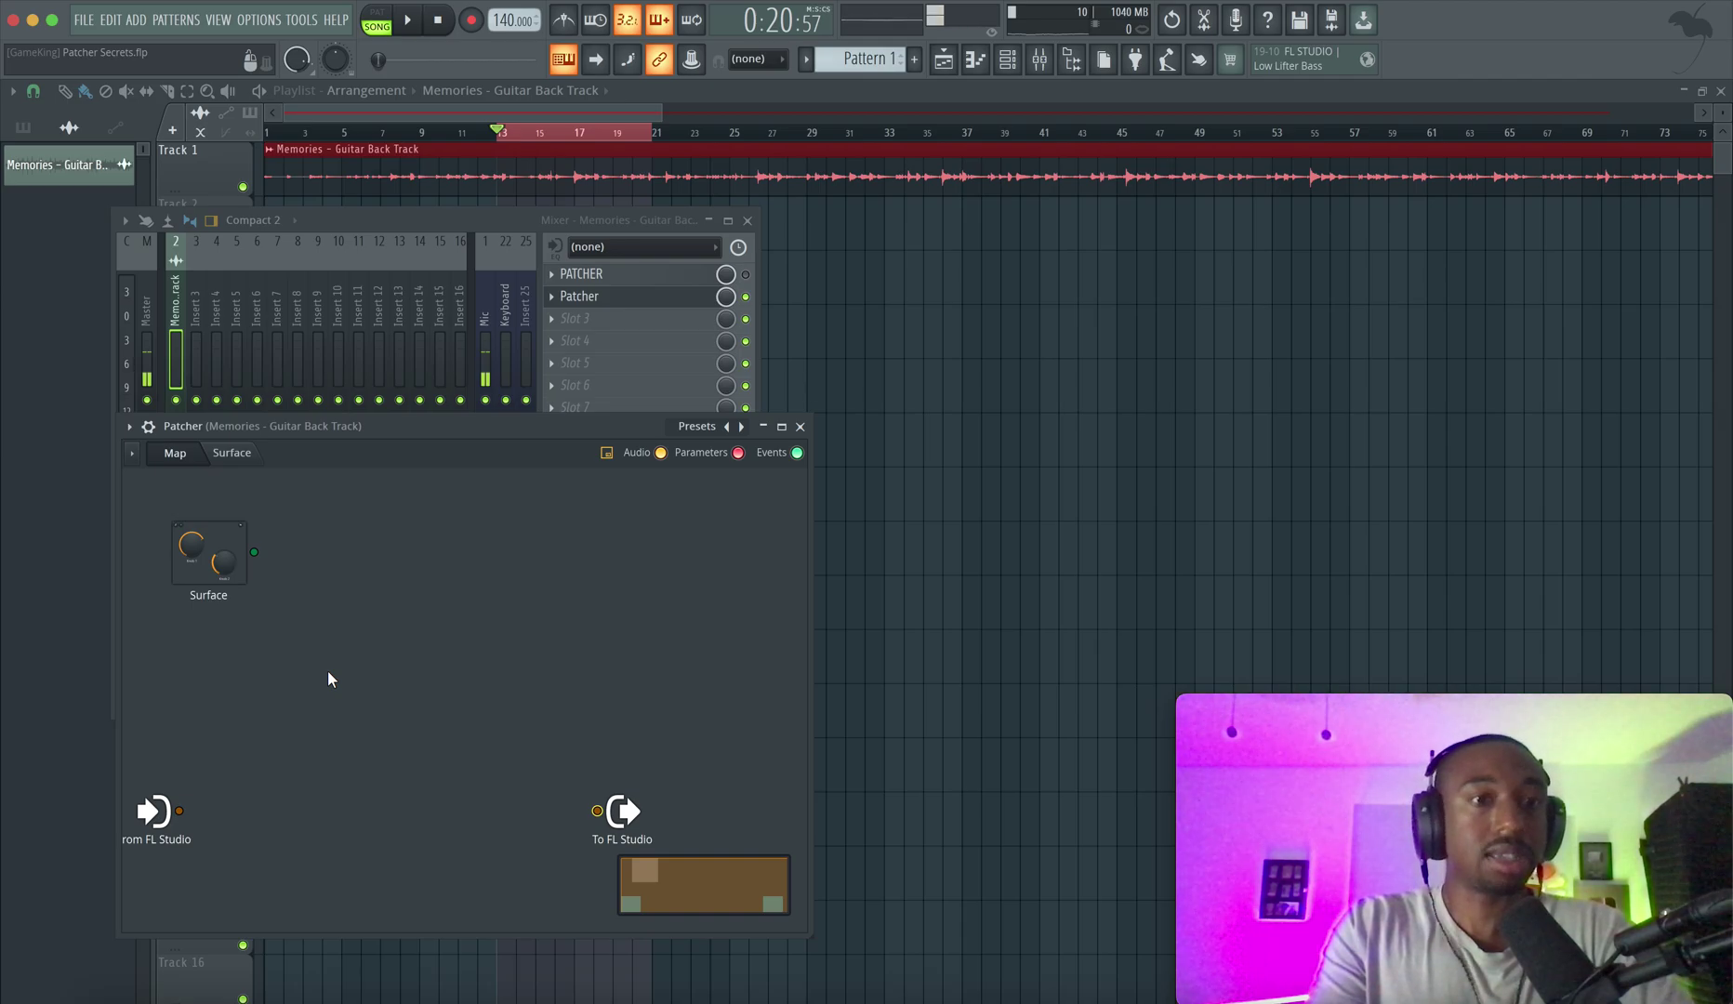
# - View the Patcher's empty control Surface and return to its Map
pyautogui.click(238, 459)
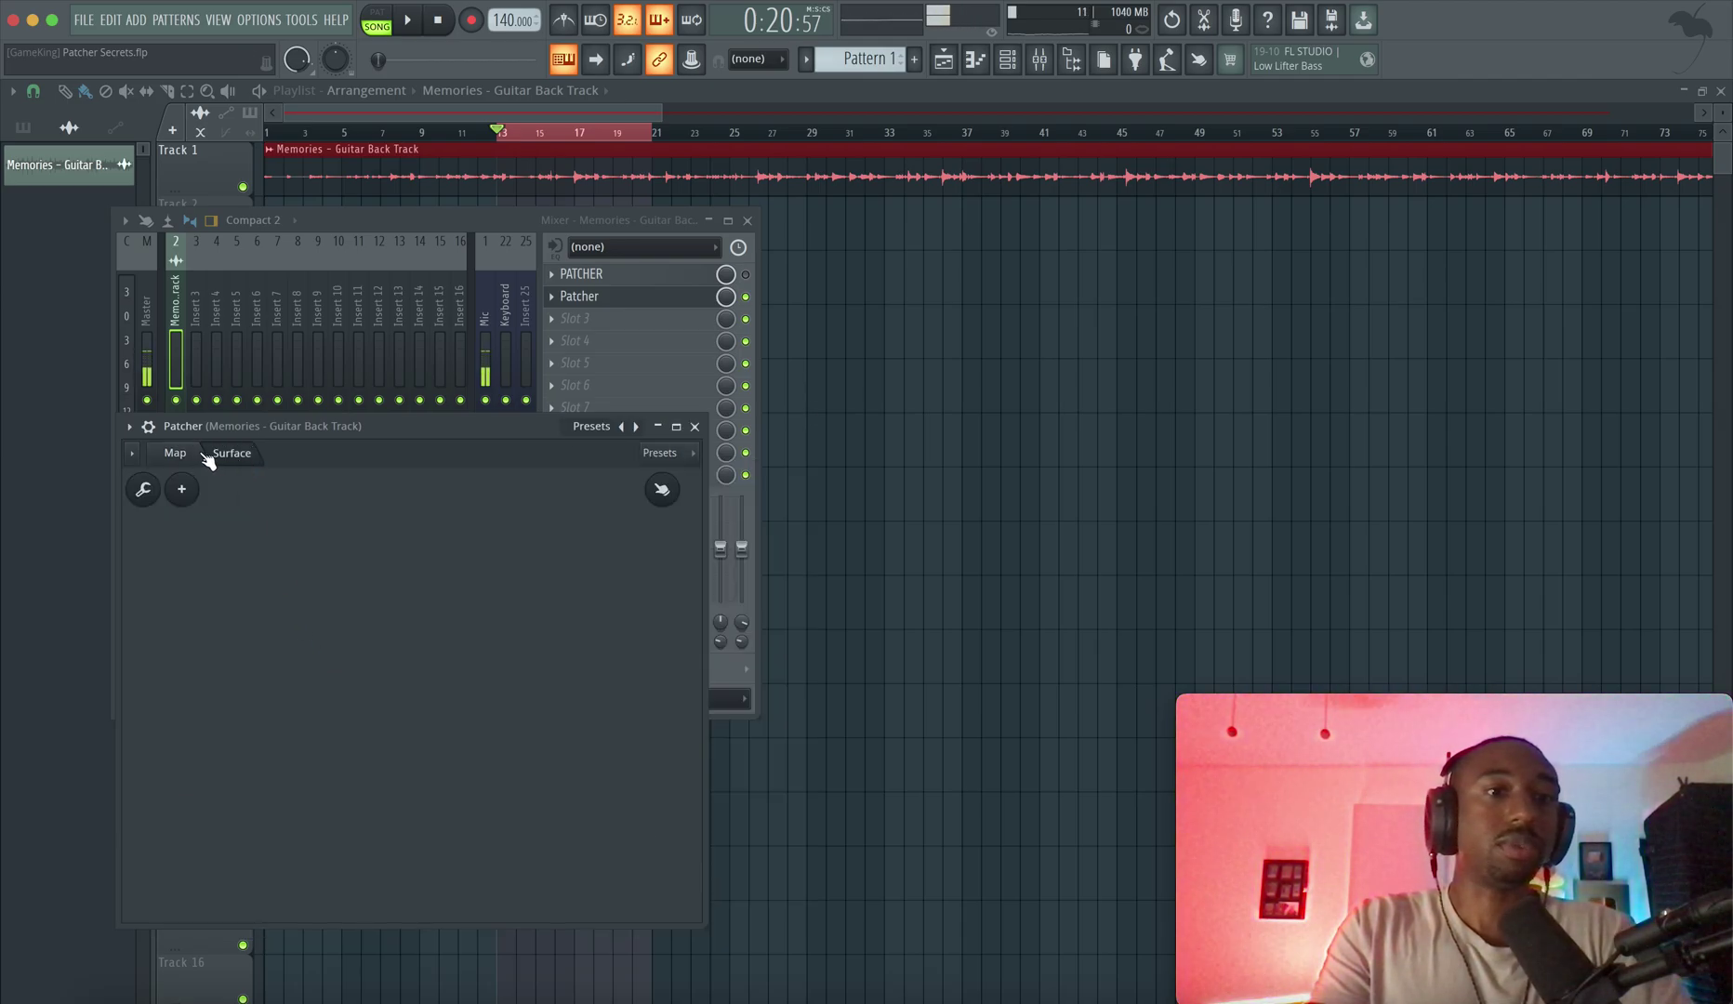
pyautogui.click(202, 455)
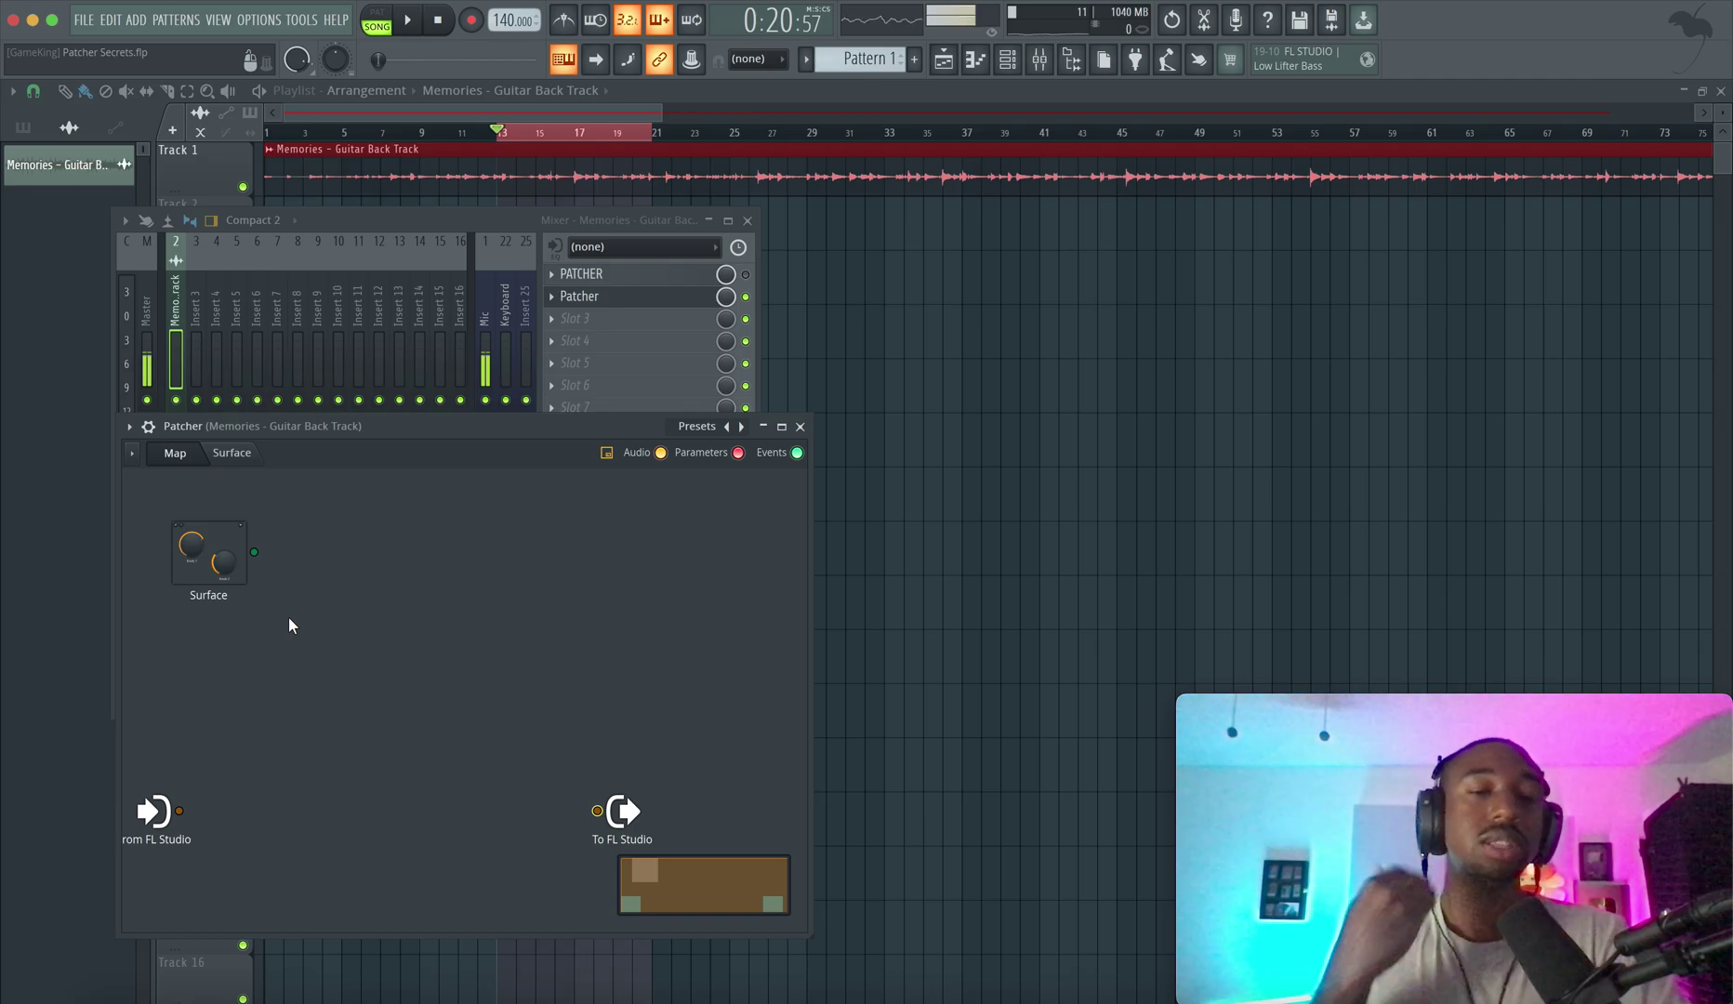
# - Close the mixer and move the Patcher window up over the playlist
pyautogui.click(756, 234)
pyautogui.click(748, 222)
pyautogui.moveTo(444, 417); pyautogui.dragTo(462, 332)
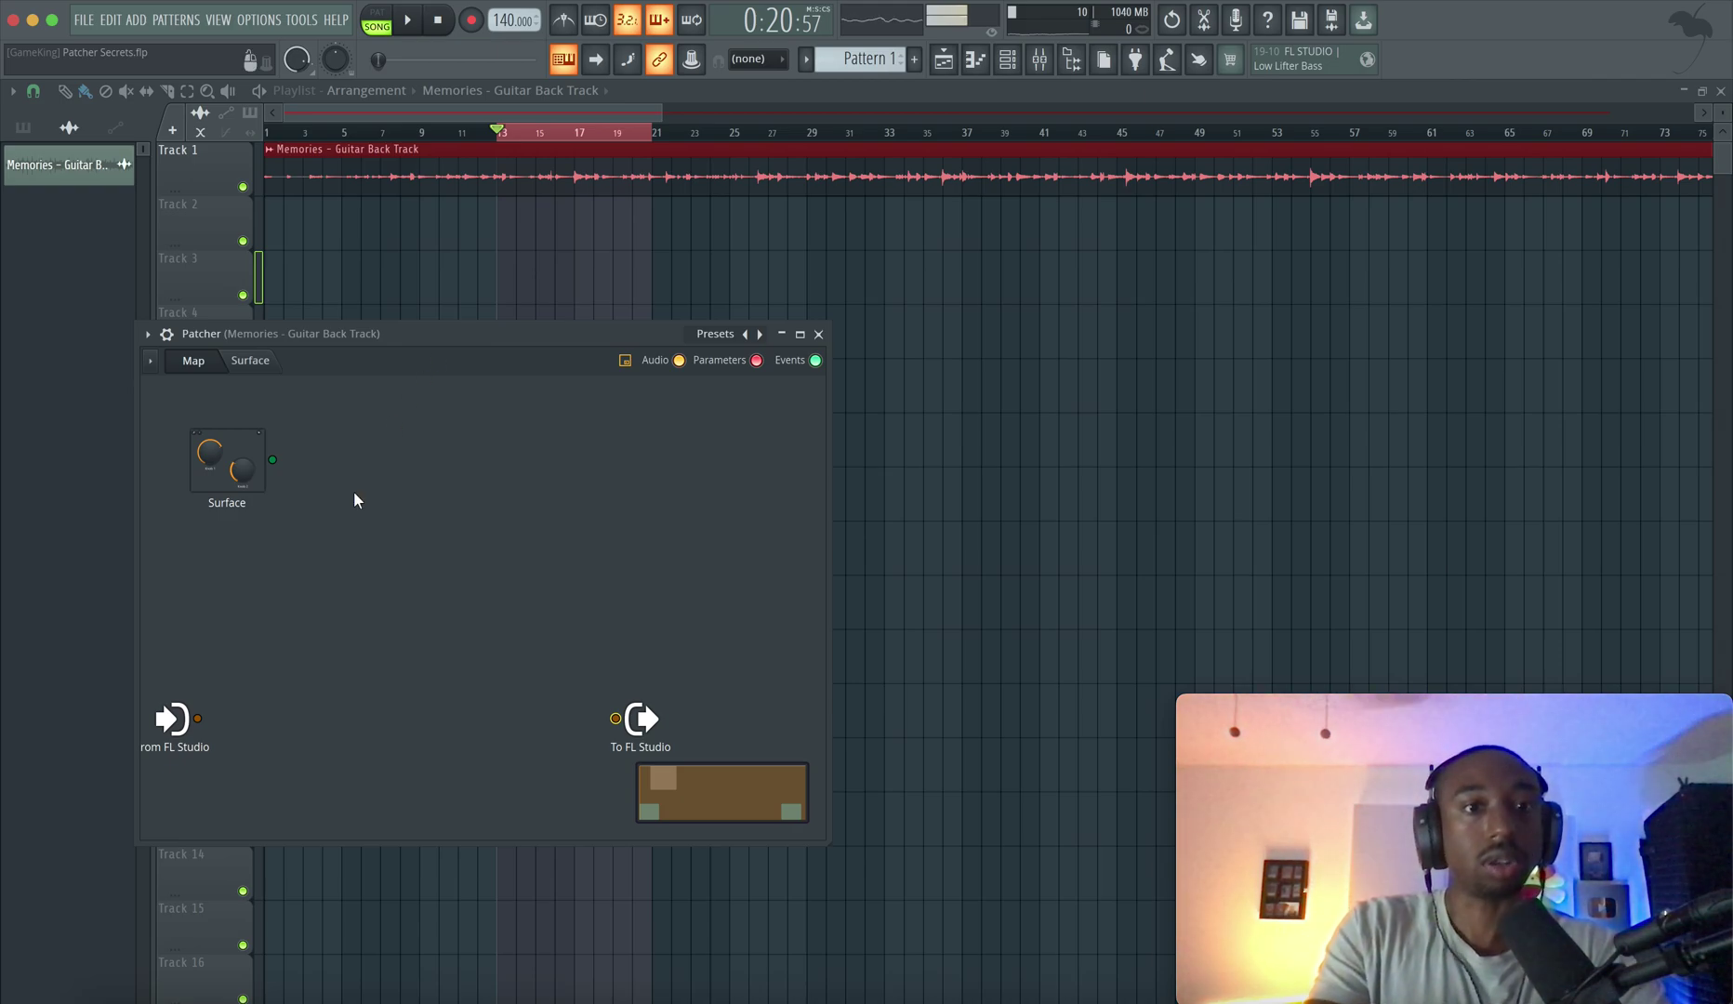
# - Add Fruity Delay 3 to the Patcher map between From FL Studio and To FL Studio, and play the guitar briefly
pyautogui.click(310, 593)
pyautogui.rightClick(311, 592)
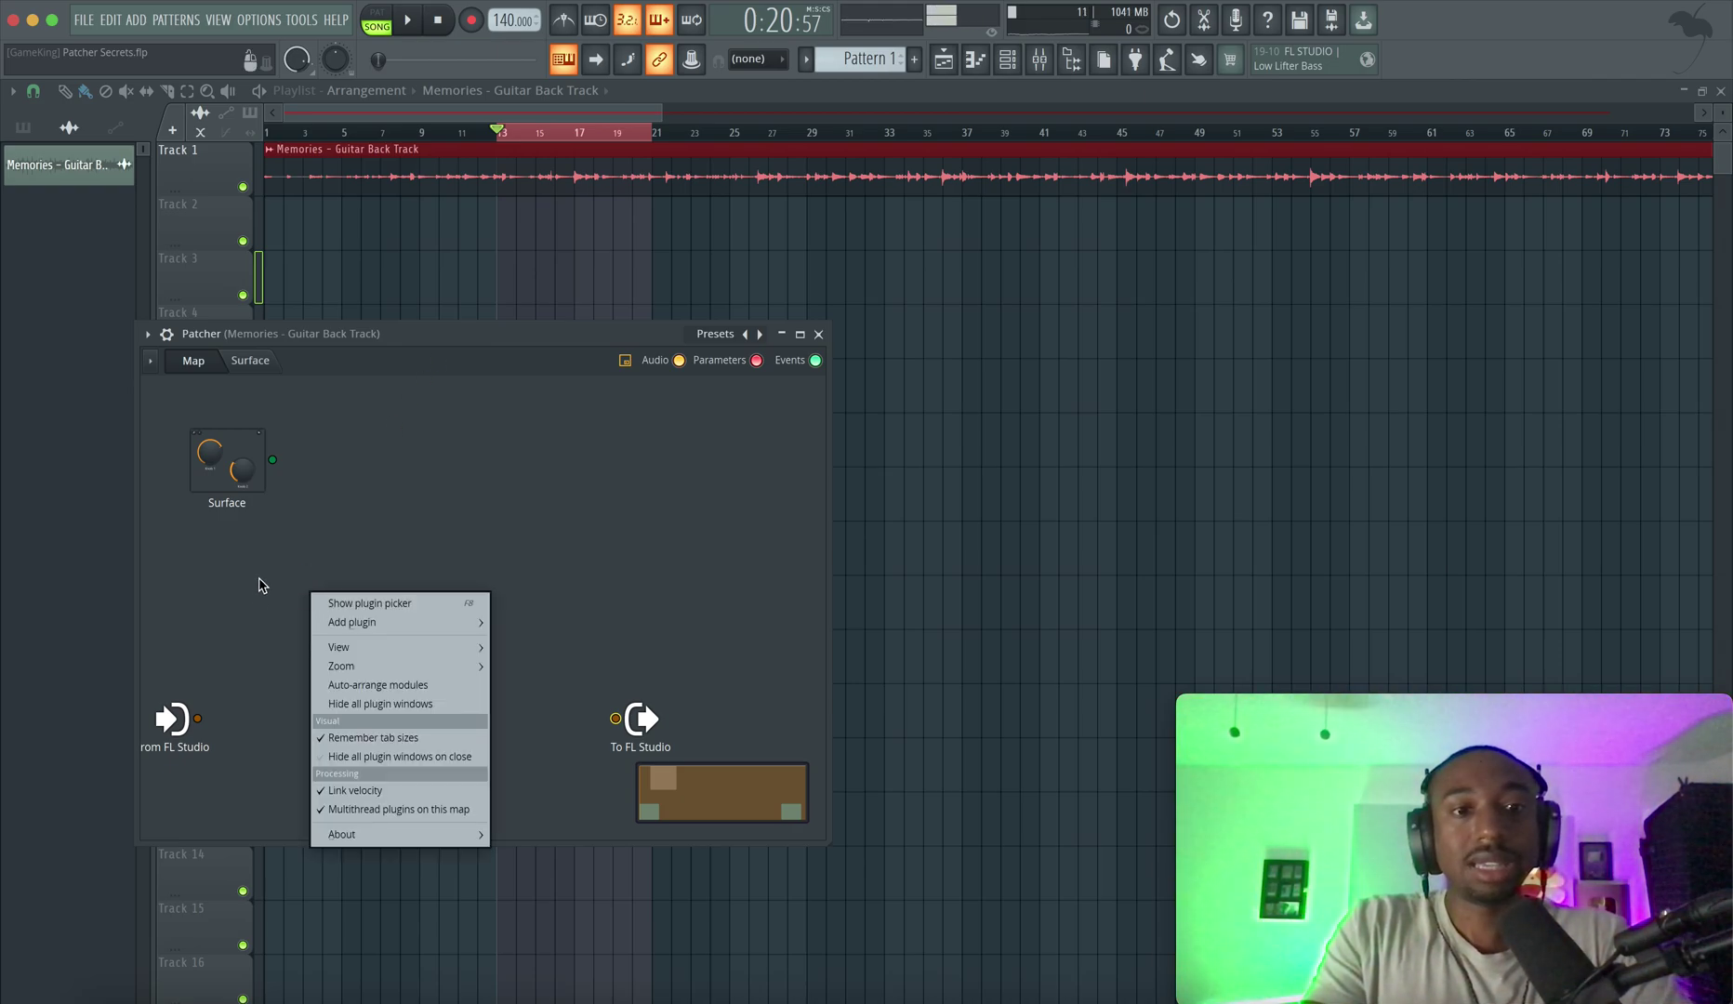
pyautogui.click(366, 630)
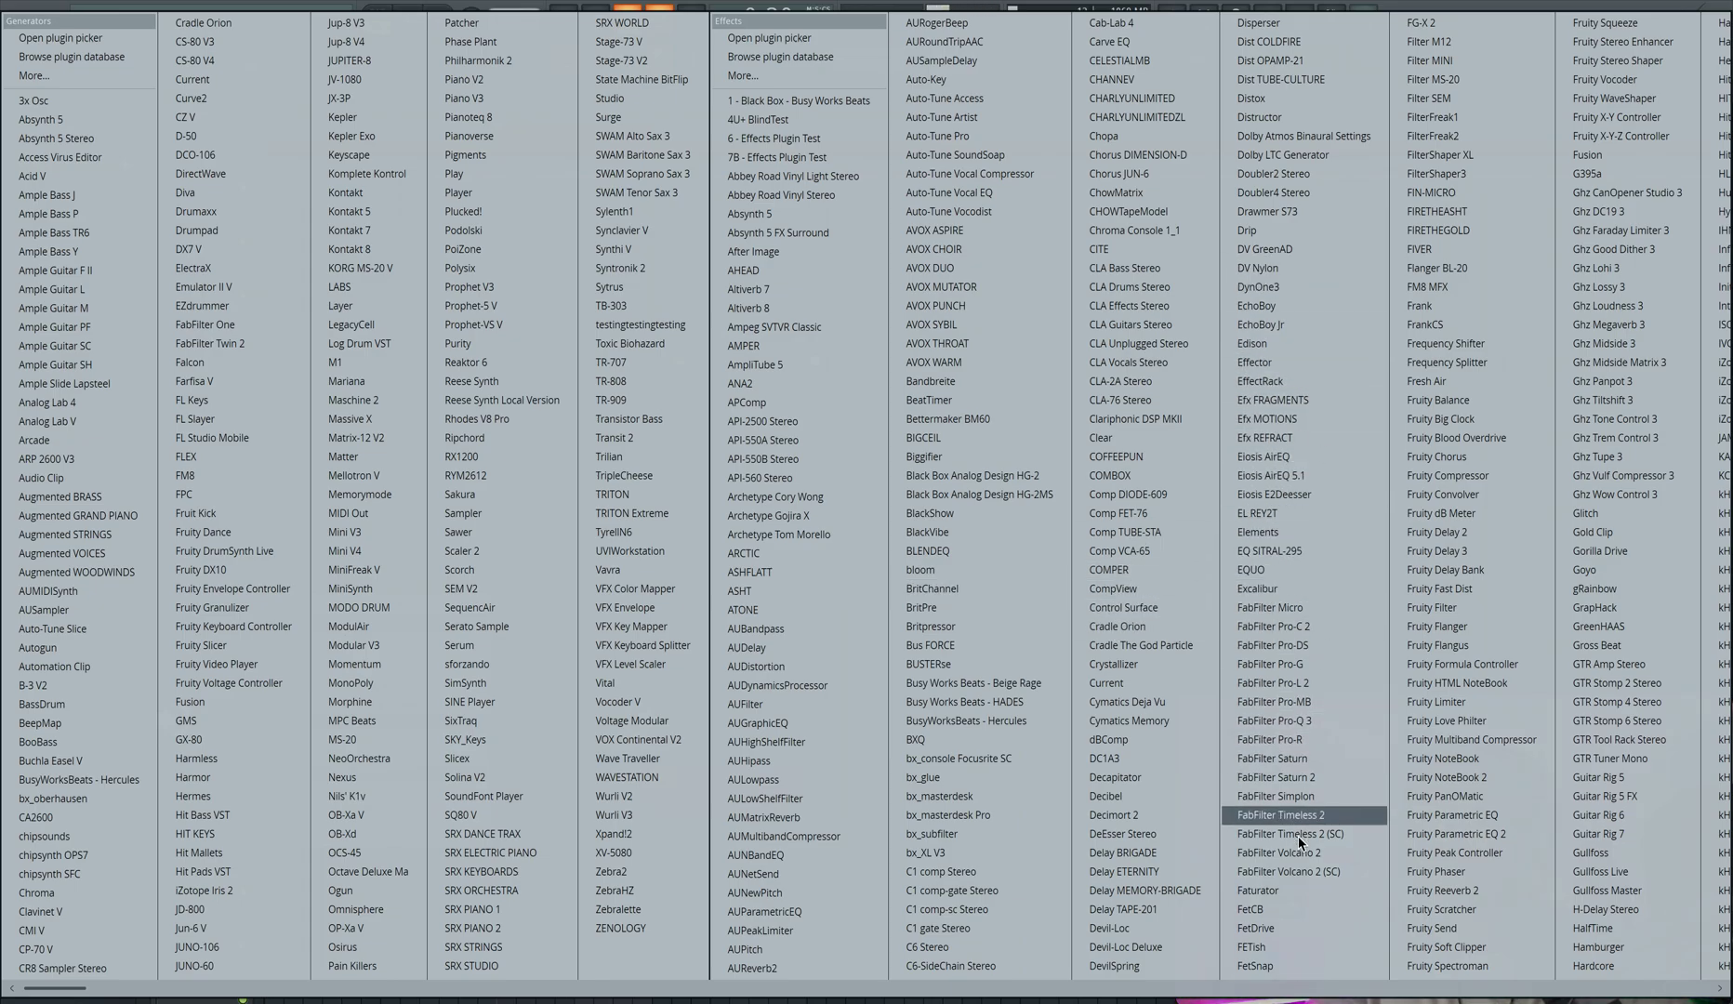
pyautogui.click(1469, 552)
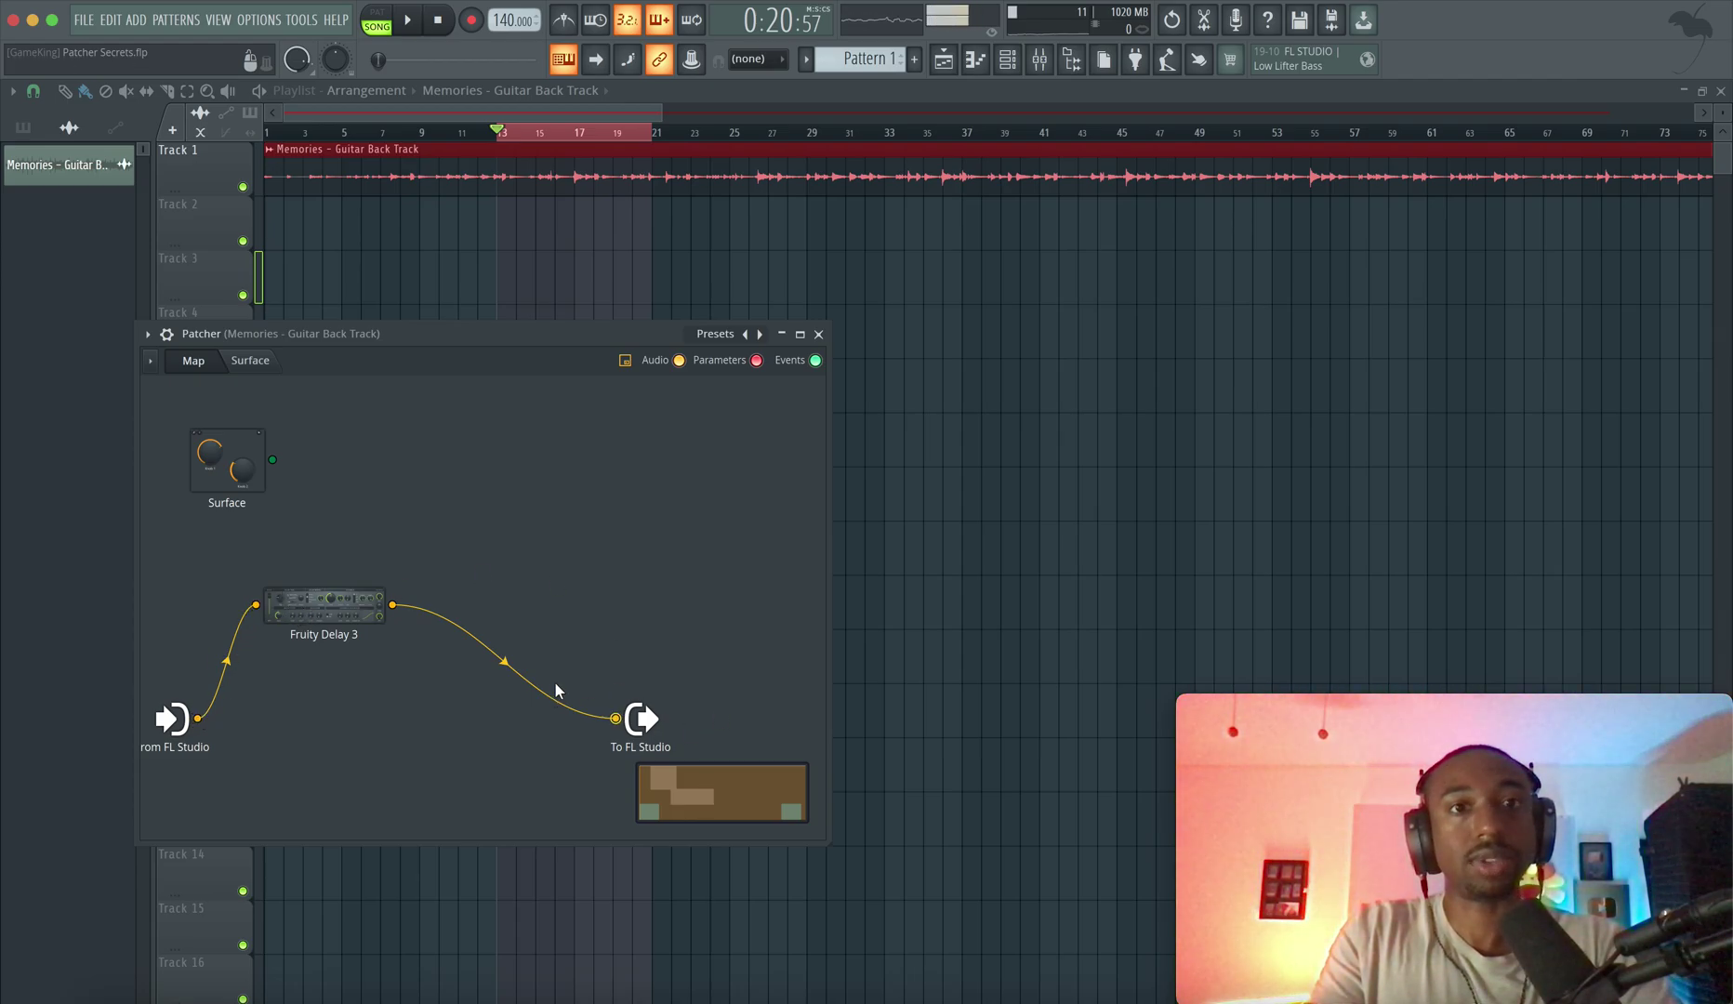
pyautogui.press('space')
pyautogui.press('space')
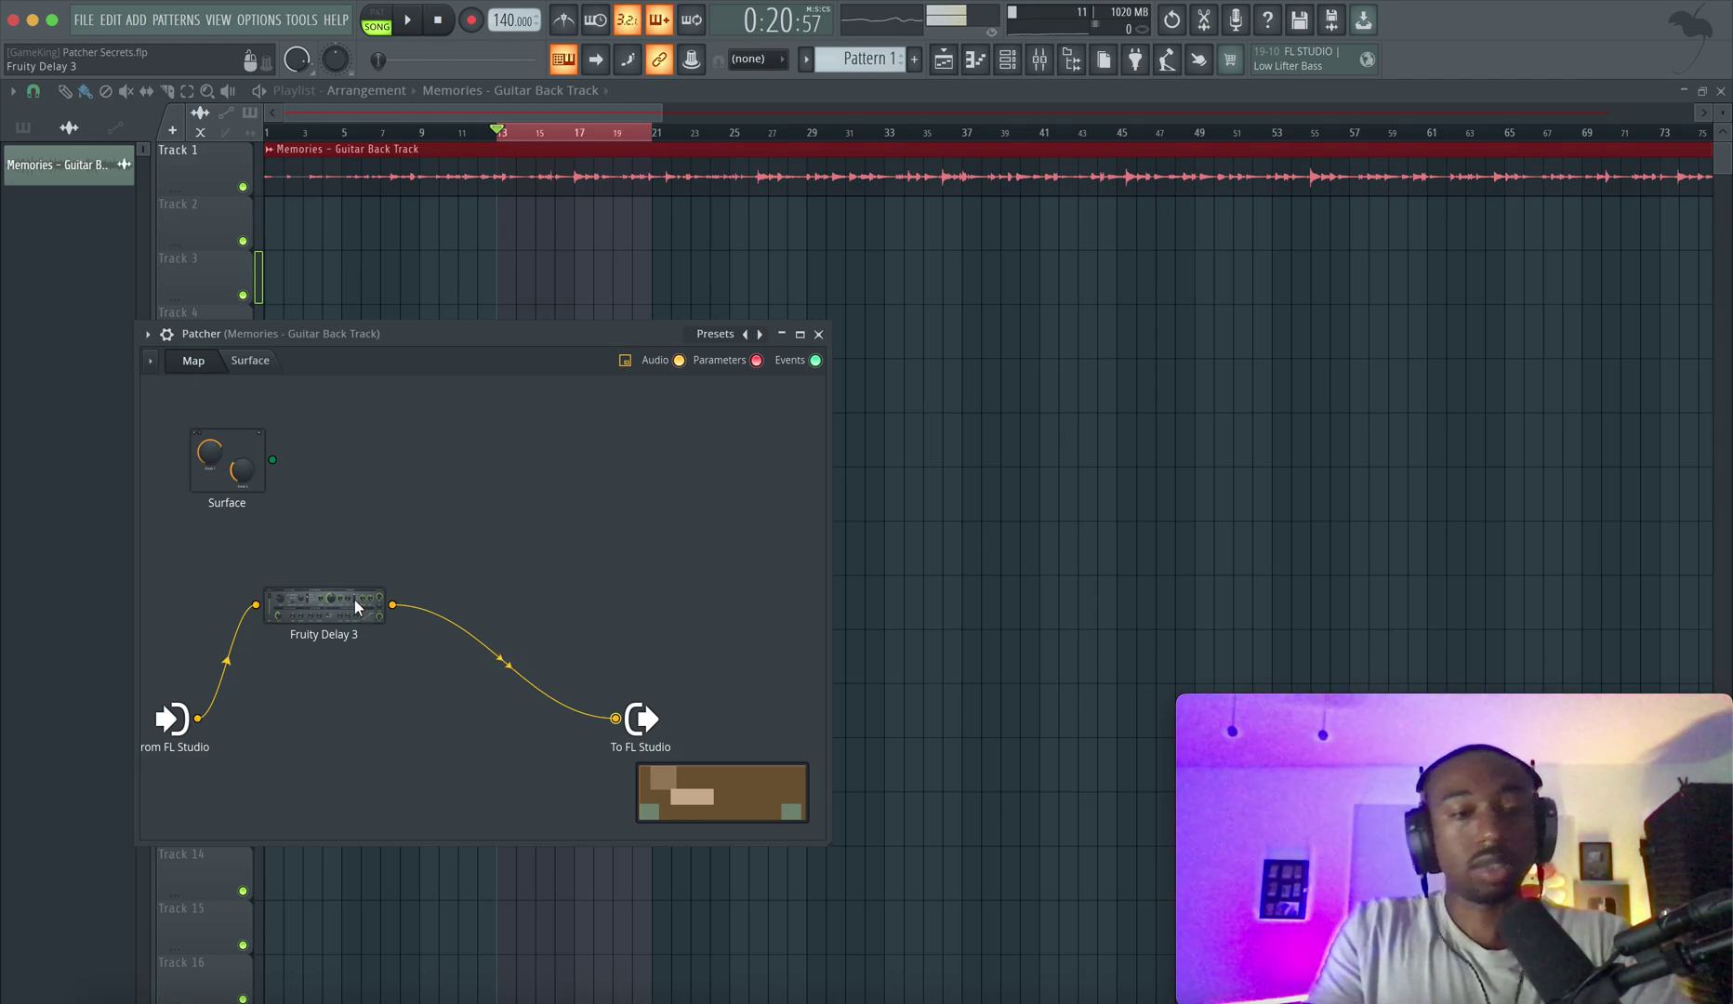
# - Rename the Fruity Delay 3 module as Pitch Wobble
pyautogui.rightClick(327, 612)
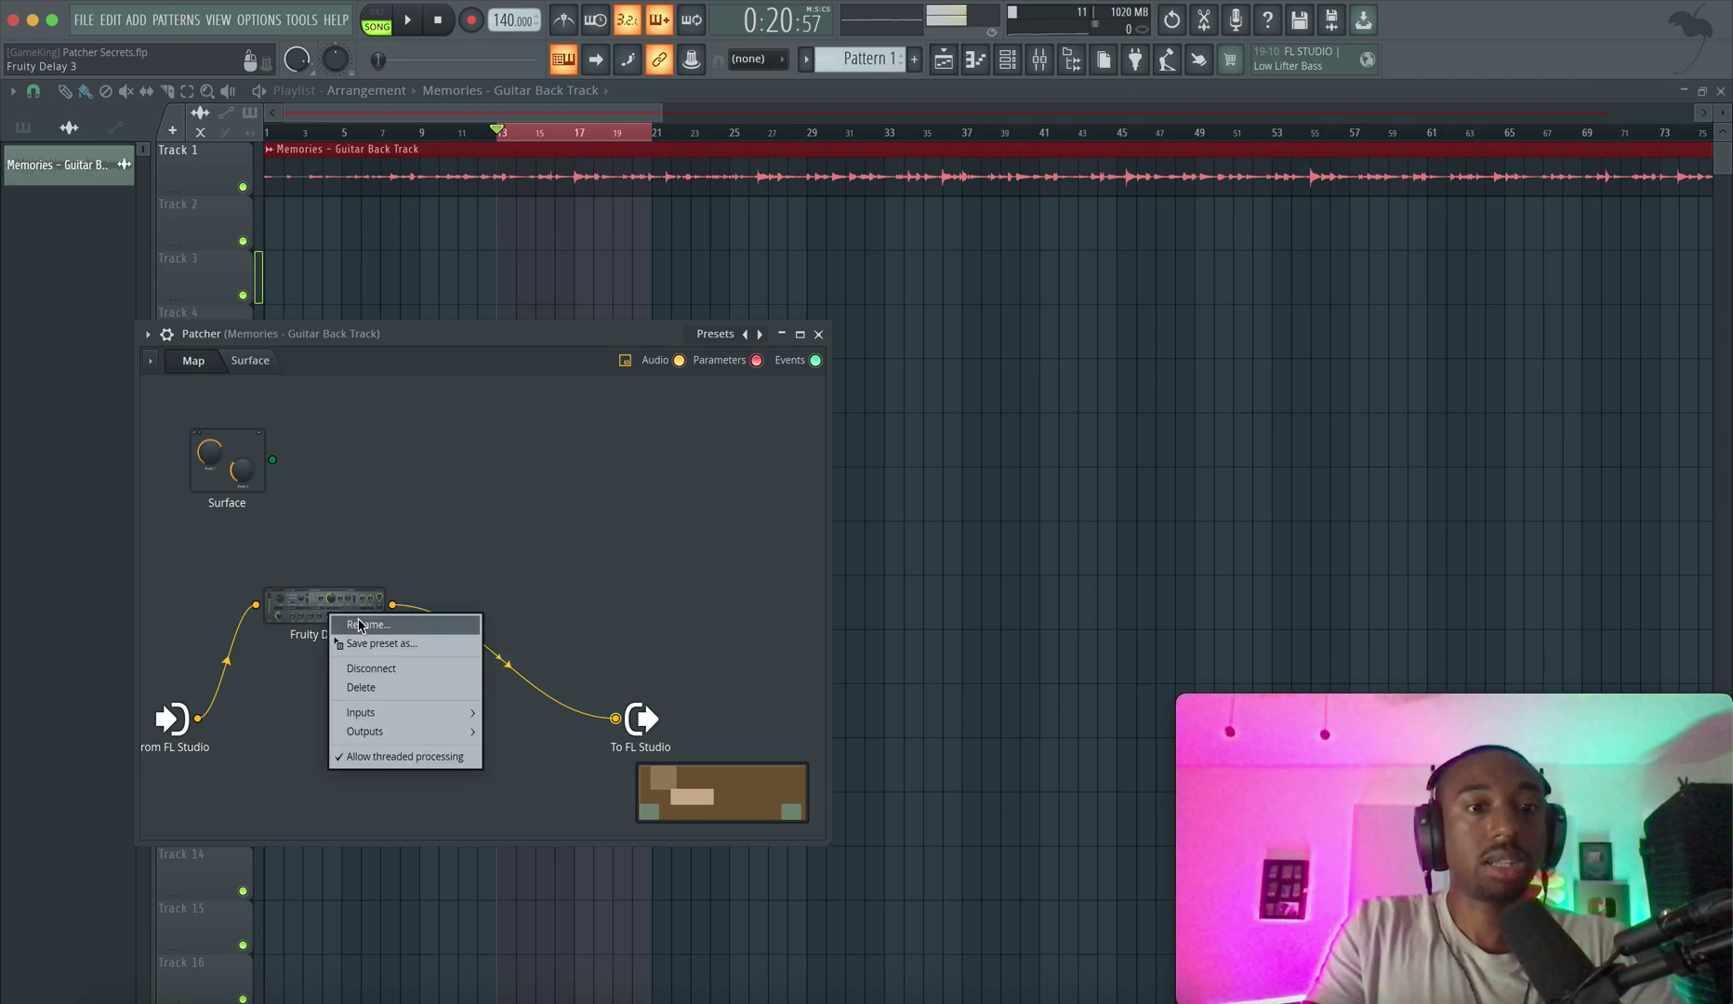
pyautogui.click(367, 625)
pyautogui.write('P')
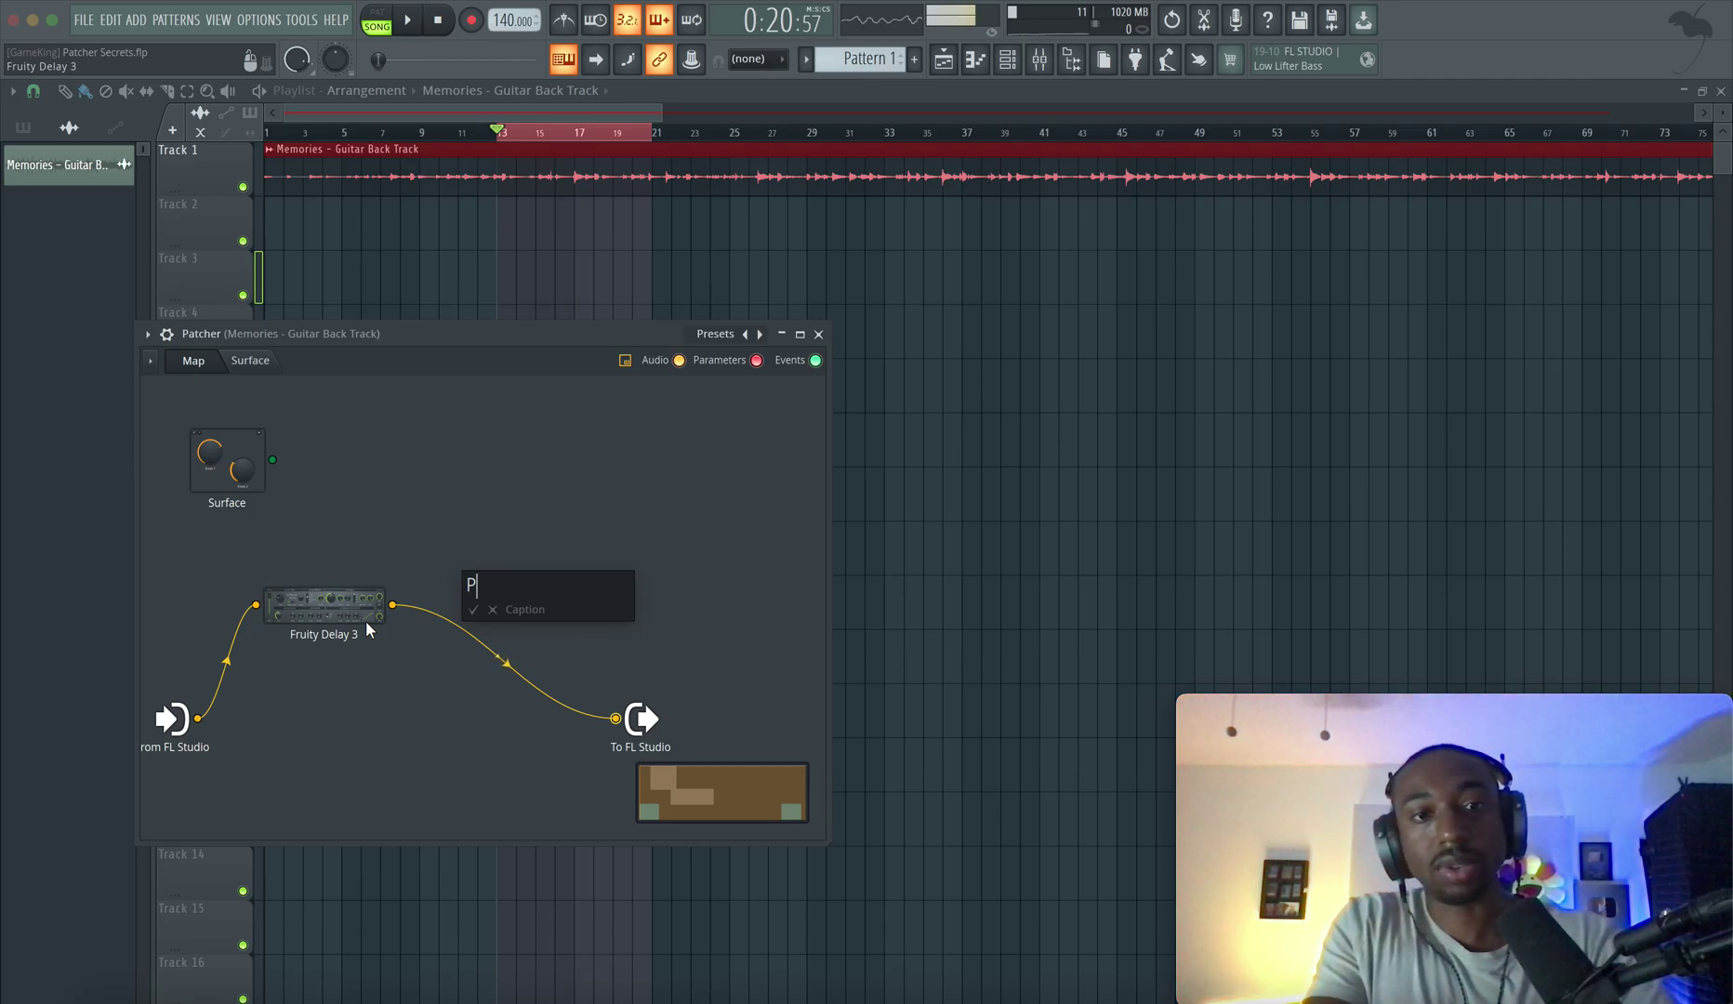
pyautogui.write('itch Wobbl')
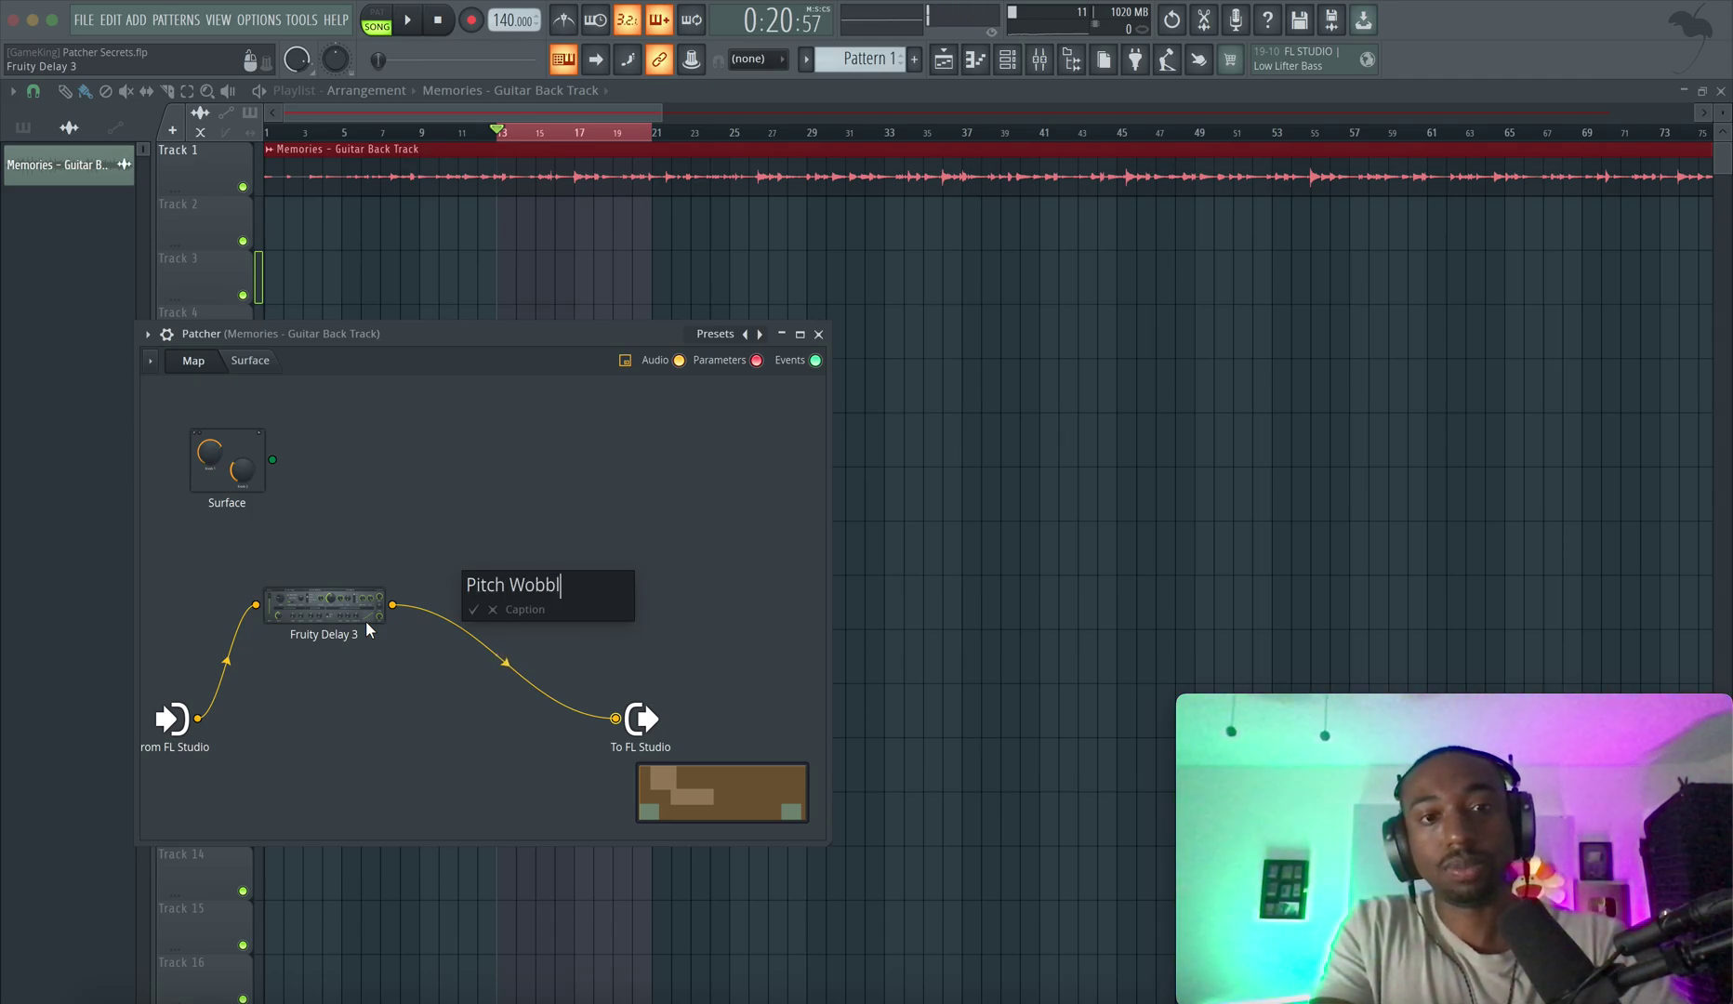
pyautogui.write('e')
pyautogui.press('Return')
# - In Pitch Wobble, turn delay time, feedback level and dry output fully down, disable tempo sync, and listen to the result
pyautogui.doubleClick(346, 611)
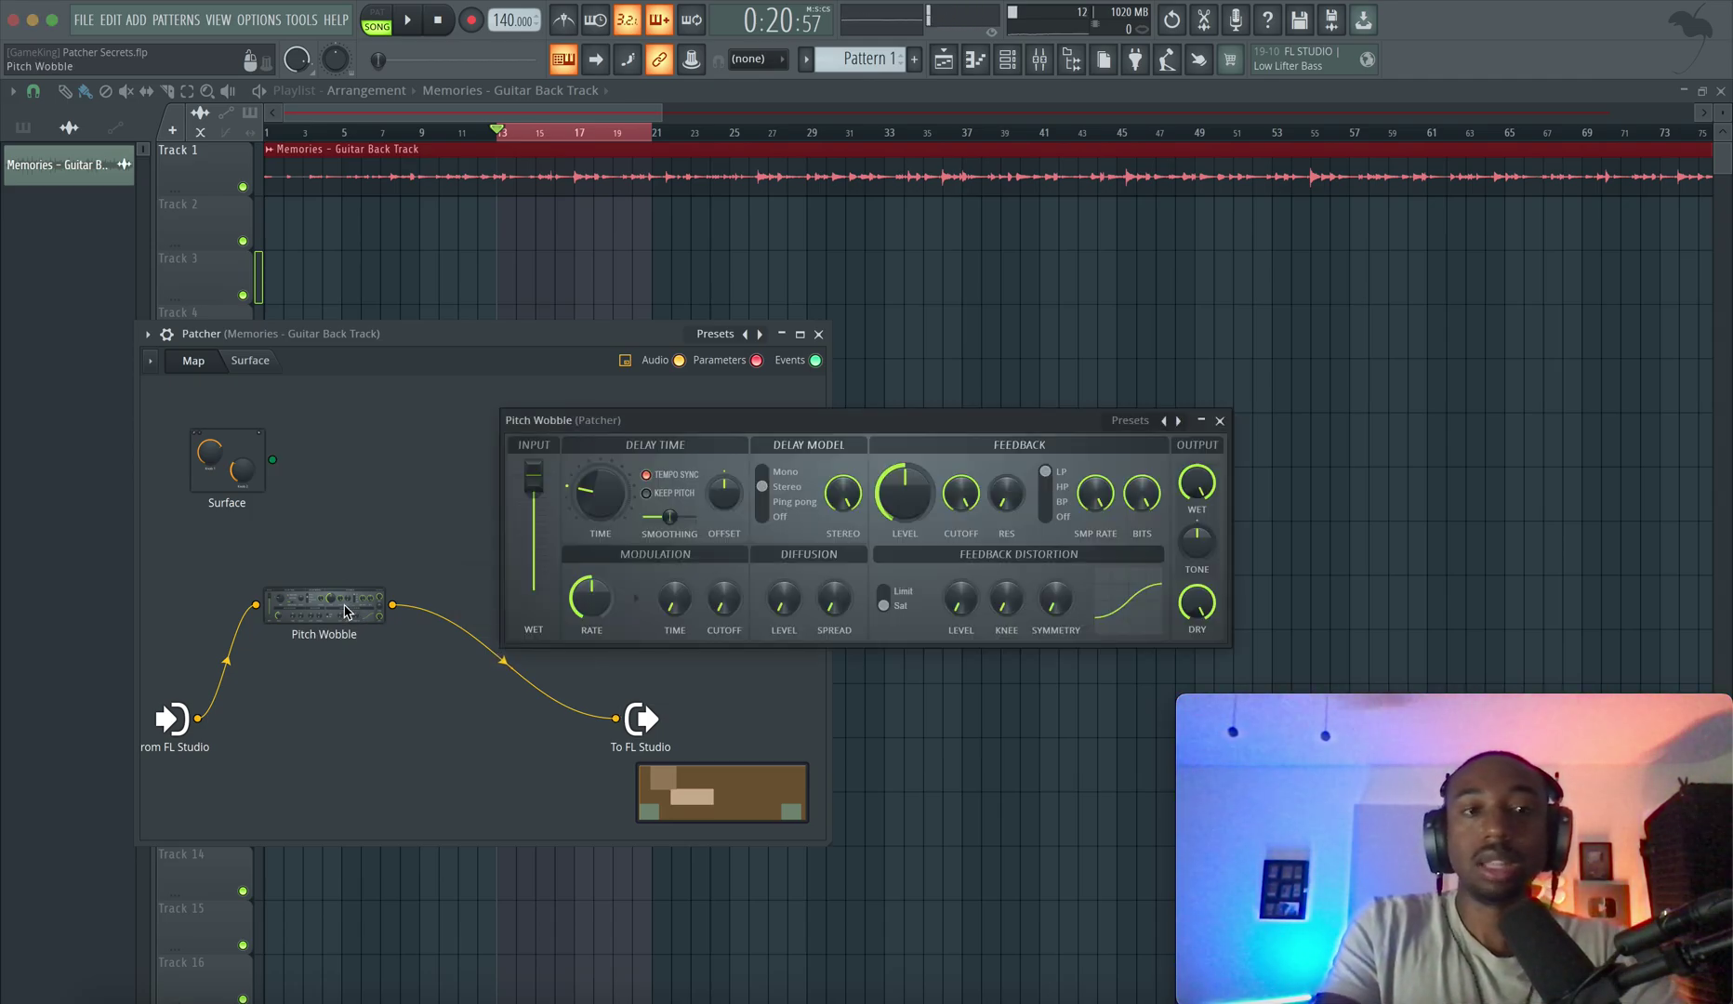
pyautogui.moveTo(603, 448); pyautogui.dragTo(367, 512)
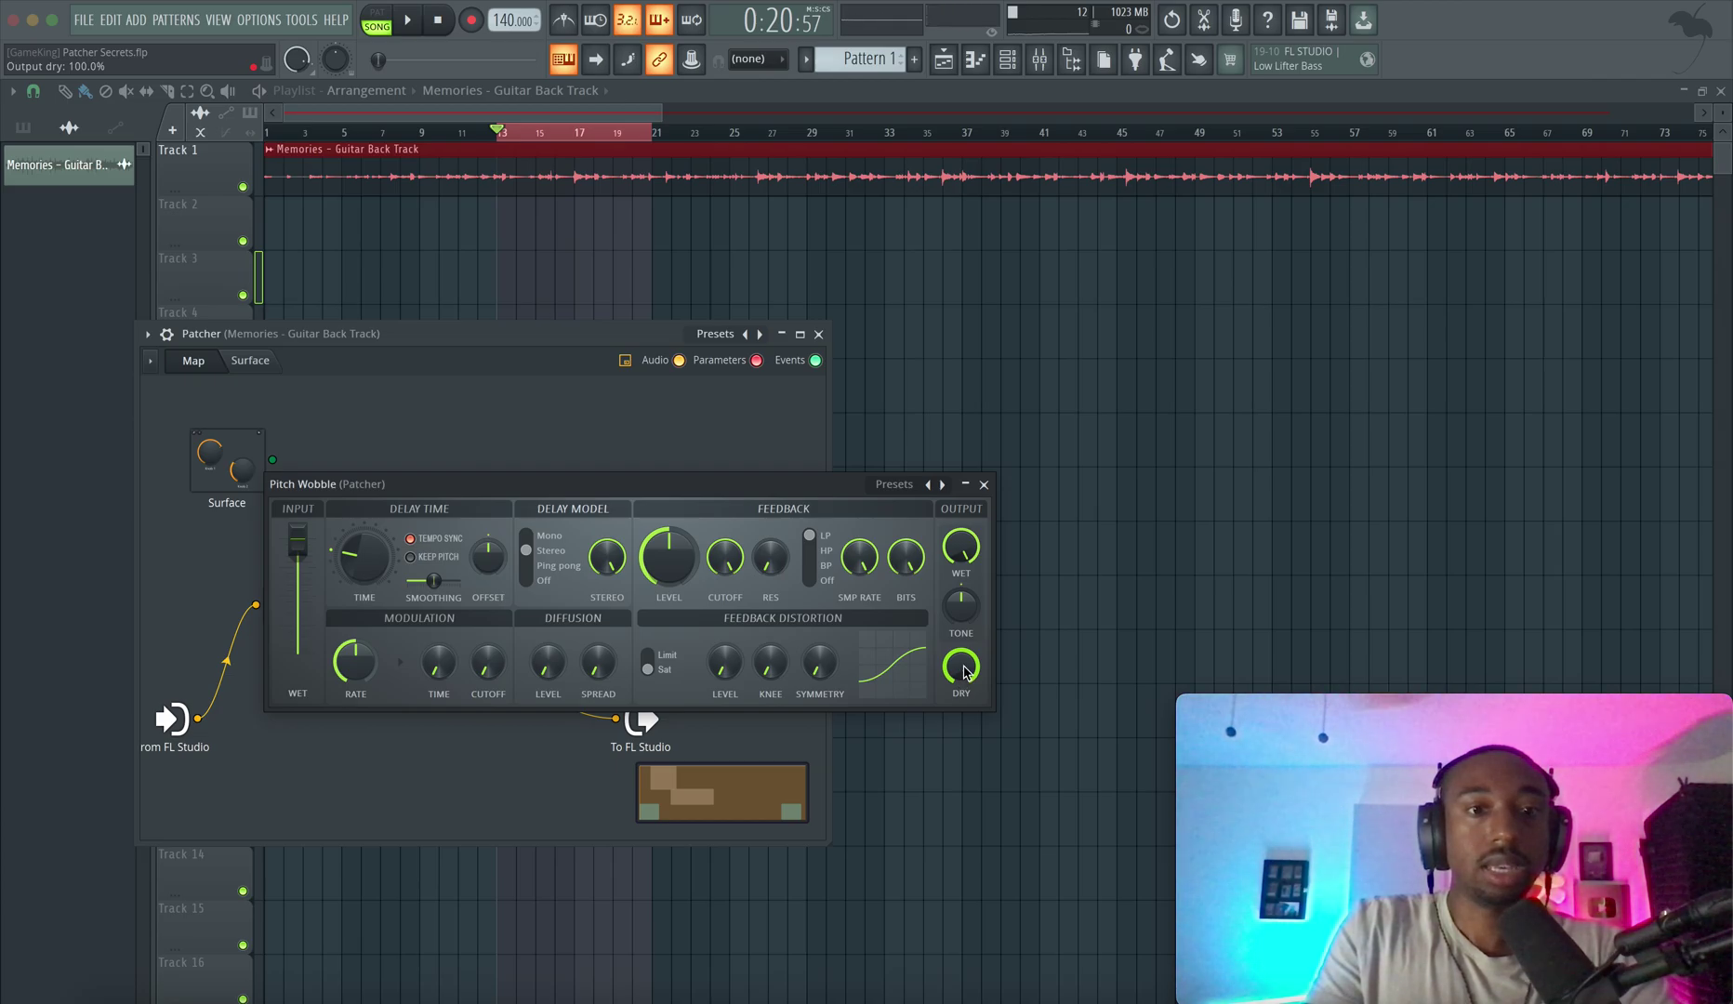
pyautogui.moveTo(675, 547); pyautogui.dragTo(614, 967)
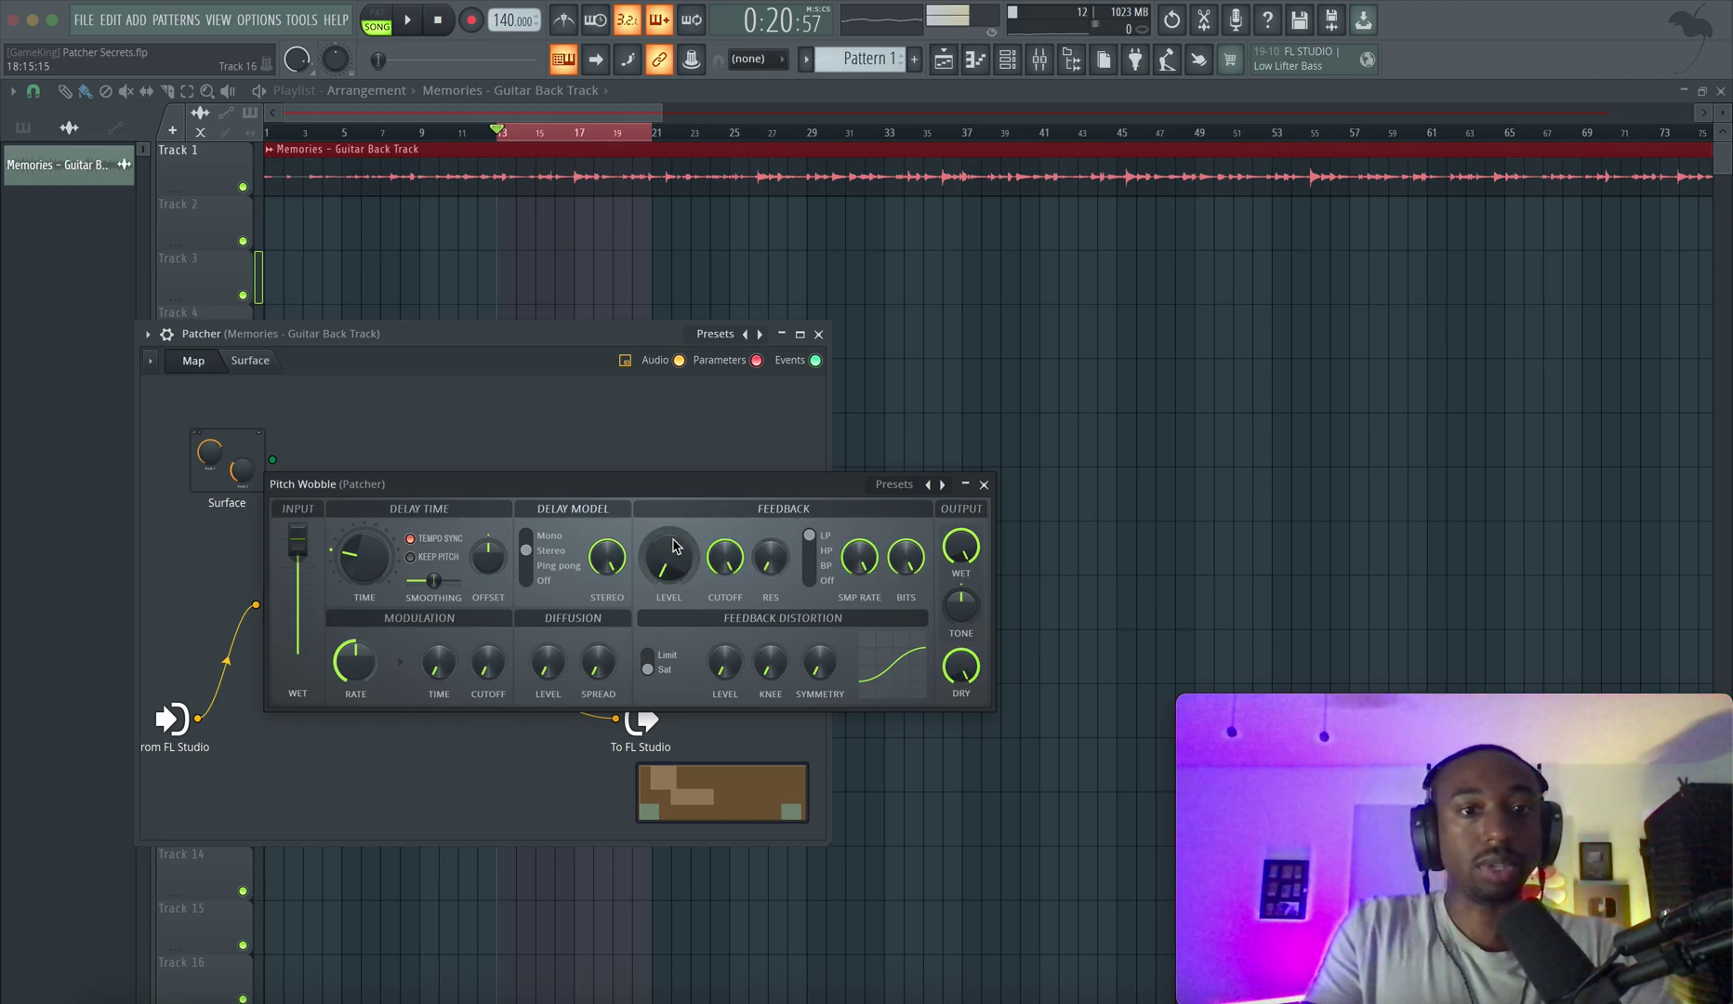
pyautogui.click(418, 536)
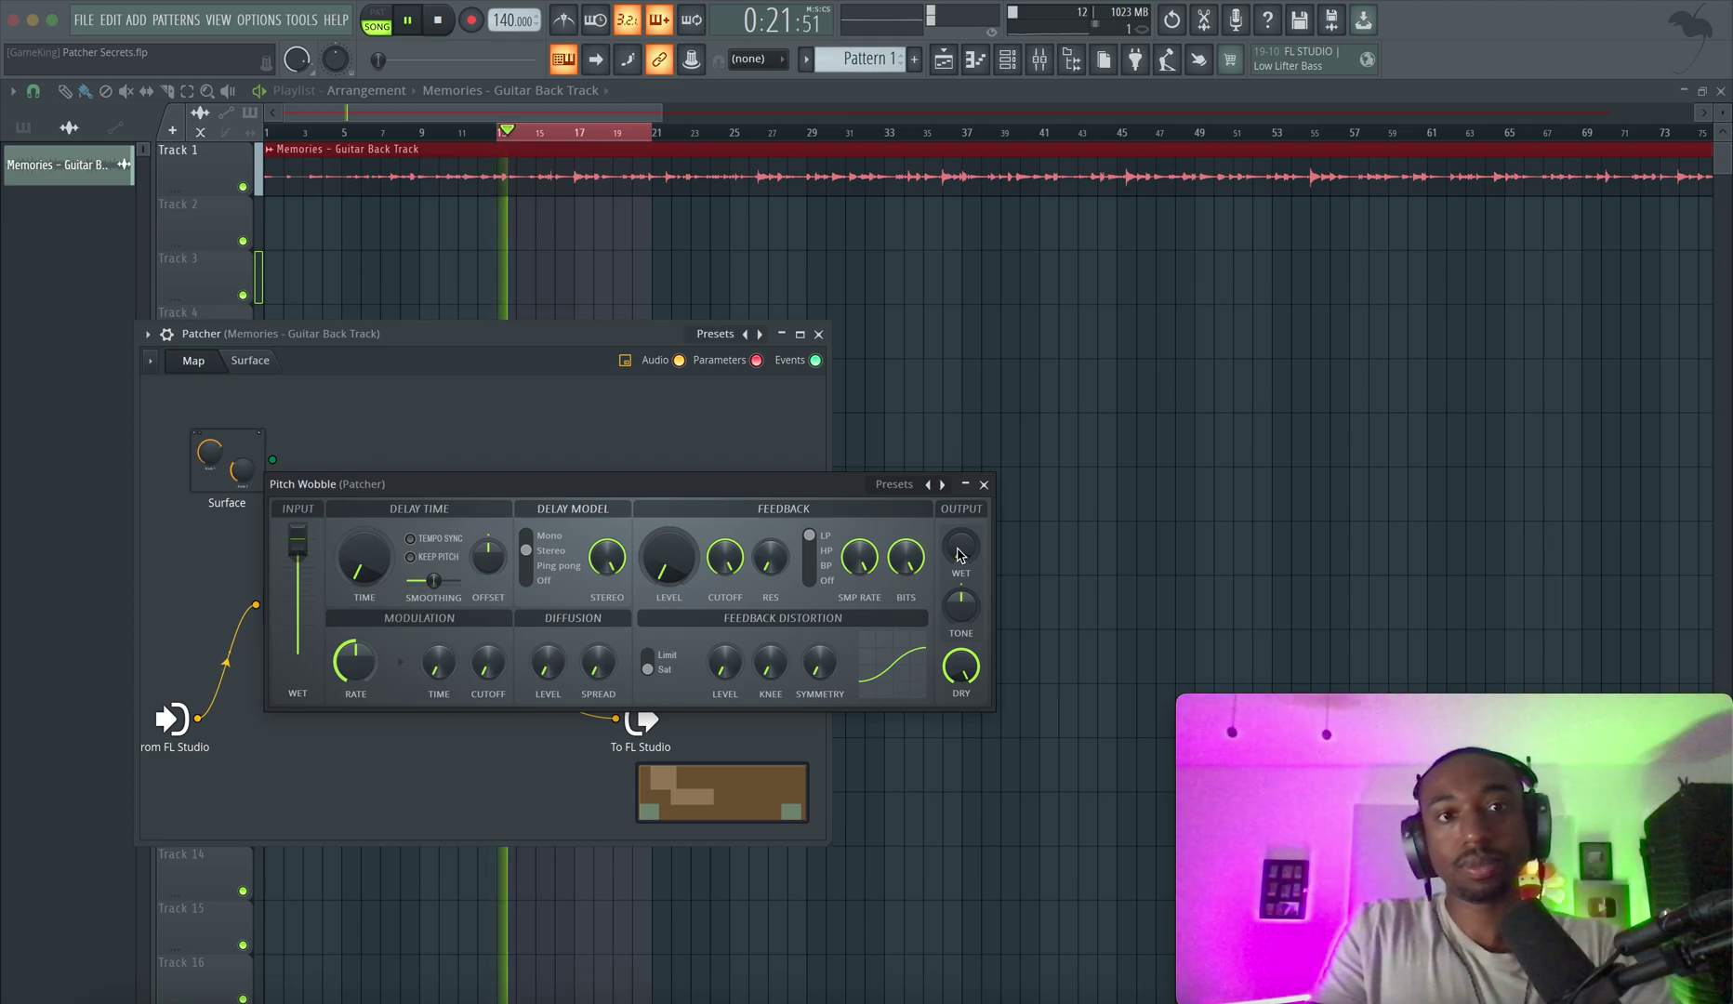
pyautogui.press('space')
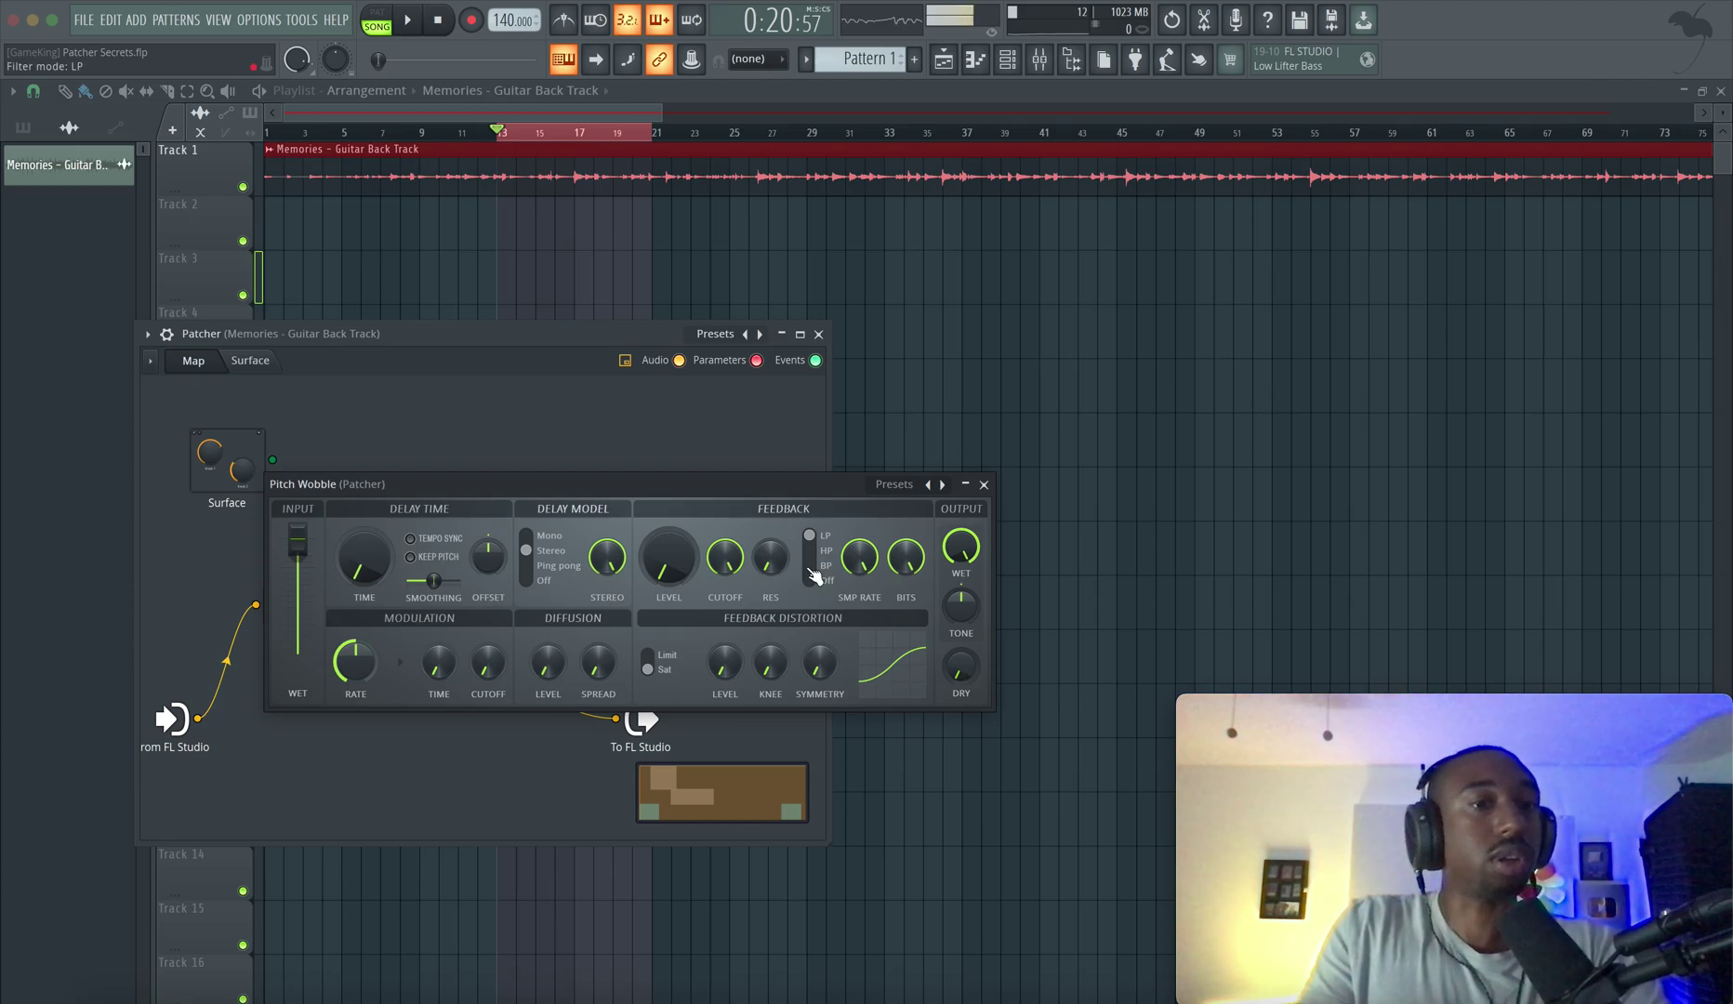
pyautogui.press('space')
pyautogui.press('space')
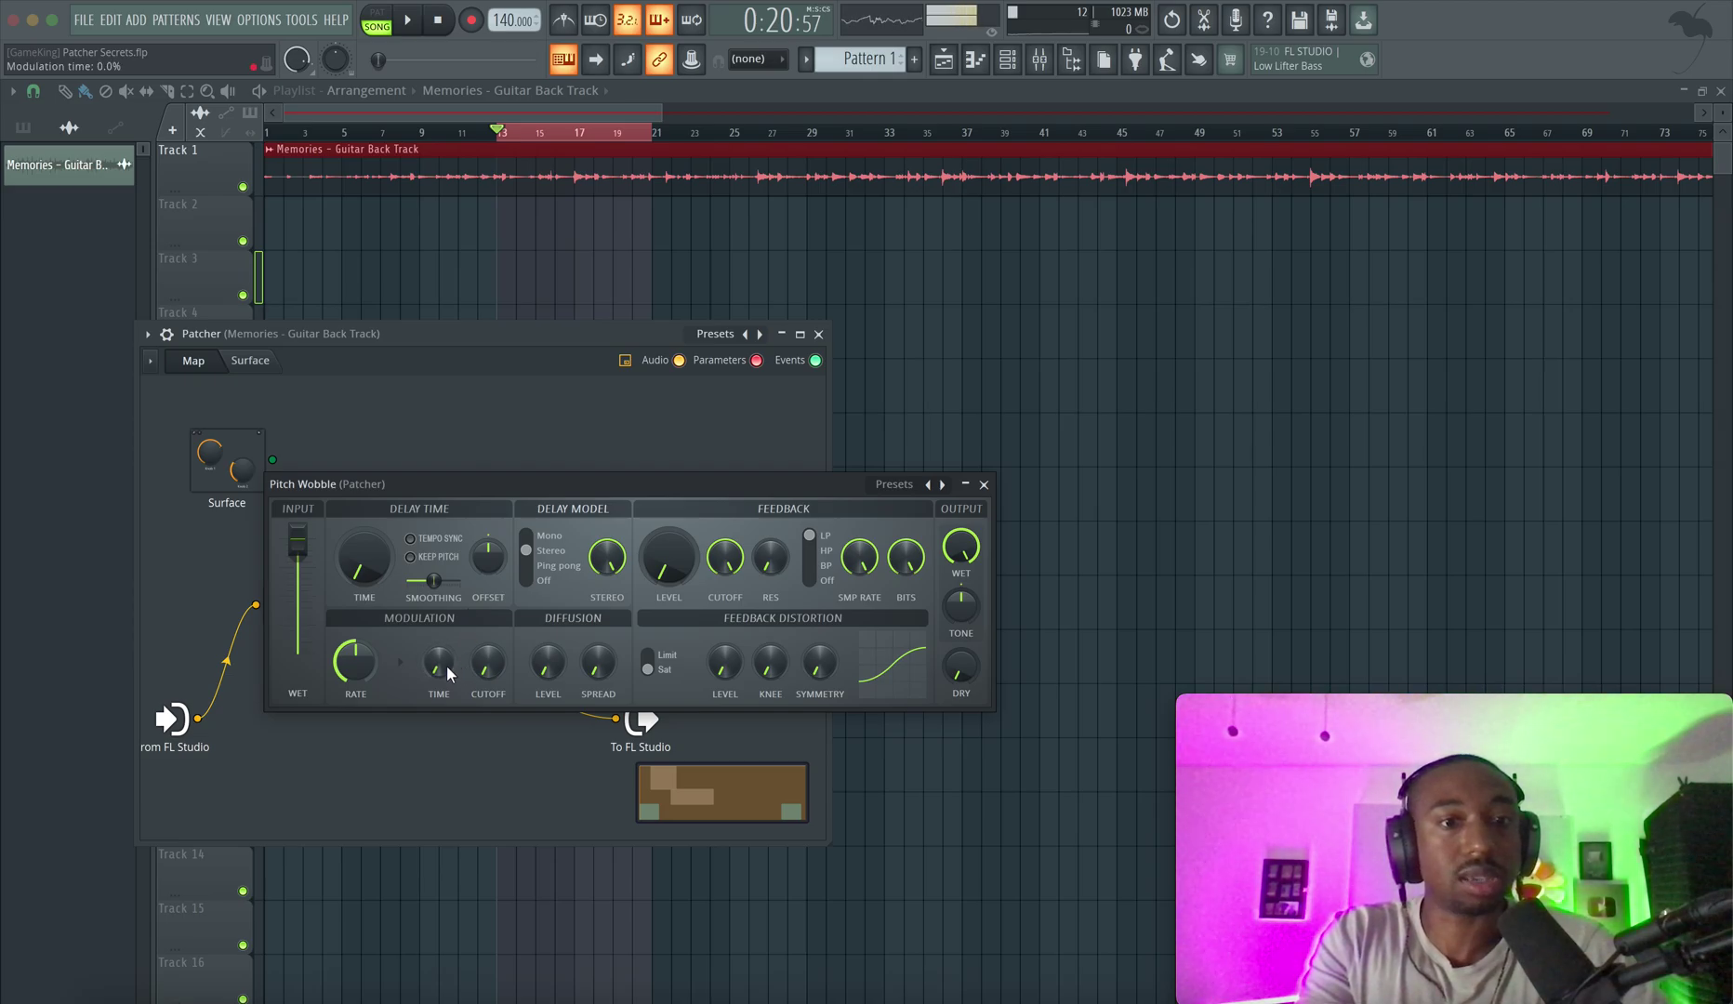
# - Play the guitar loop while trying Pitch Wobble's modulation time at about 56%, and stop playback
pyautogui.press('space')
pyautogui.moveTo(444, 665); pyautogui.dragTo(444, 601)
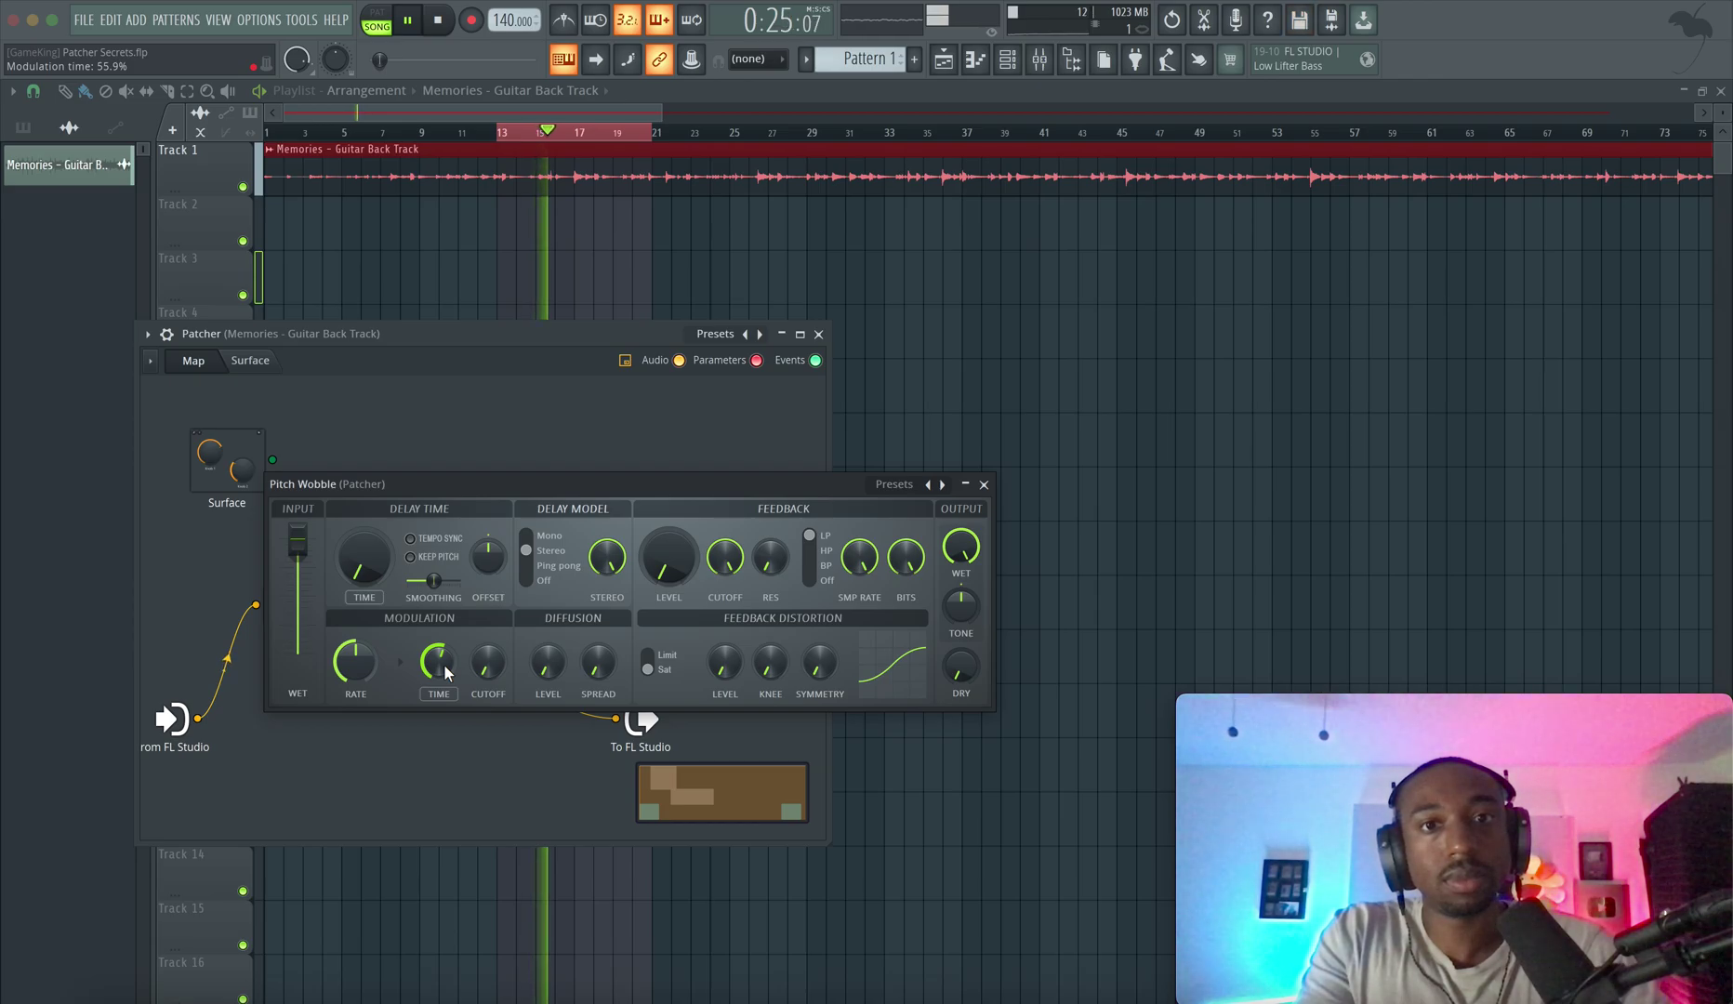
pyautogui.press('space')
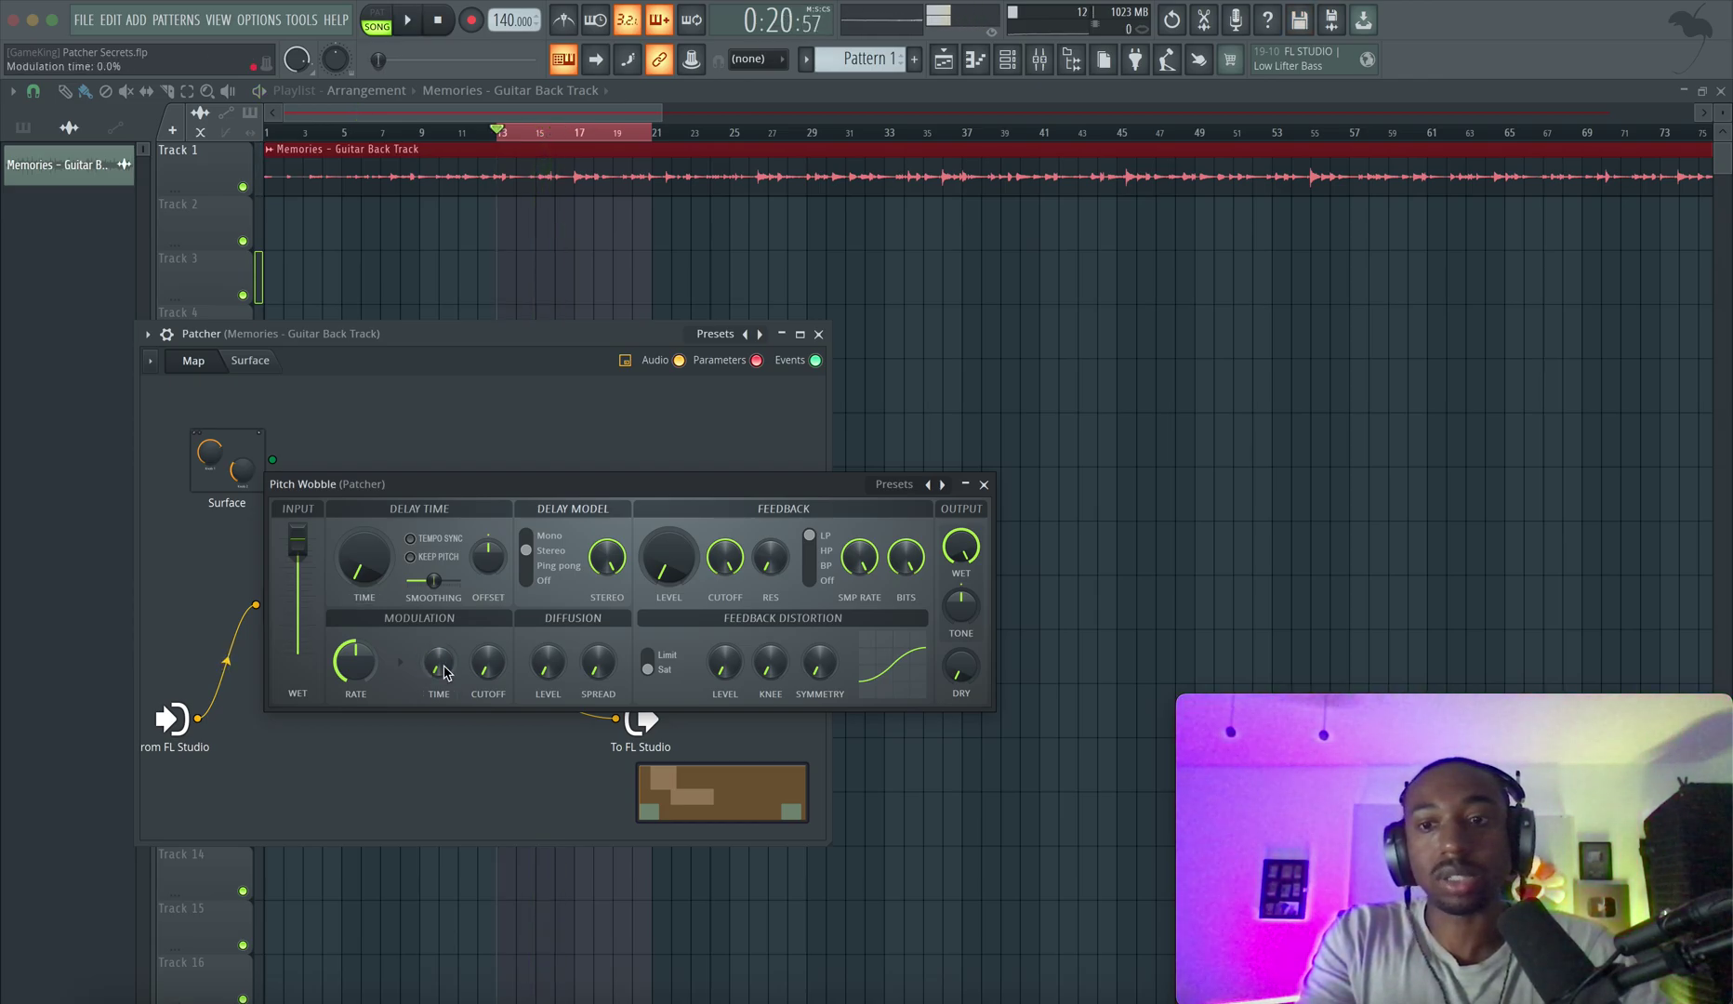
# - Activate Pitch Wobble's modulation time as a parameter input, move its window aside, and disable that input again
pyautogui.rightClick(445, 662)
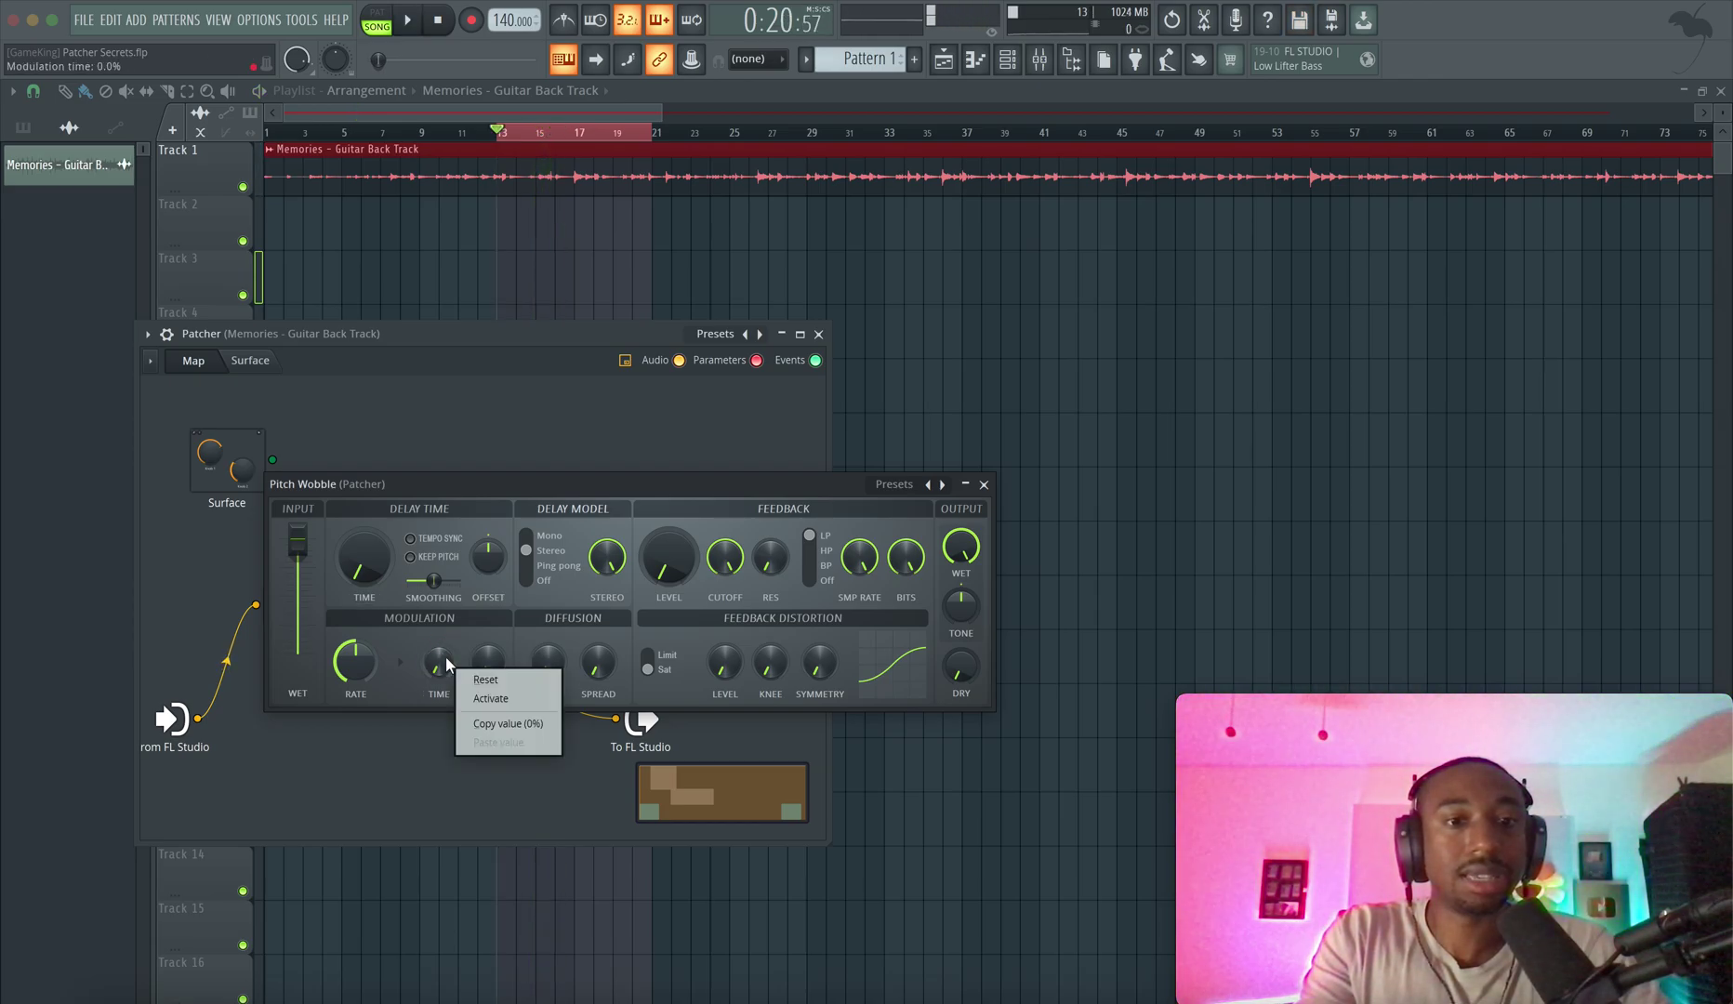
pyautogui.click(488, 703)
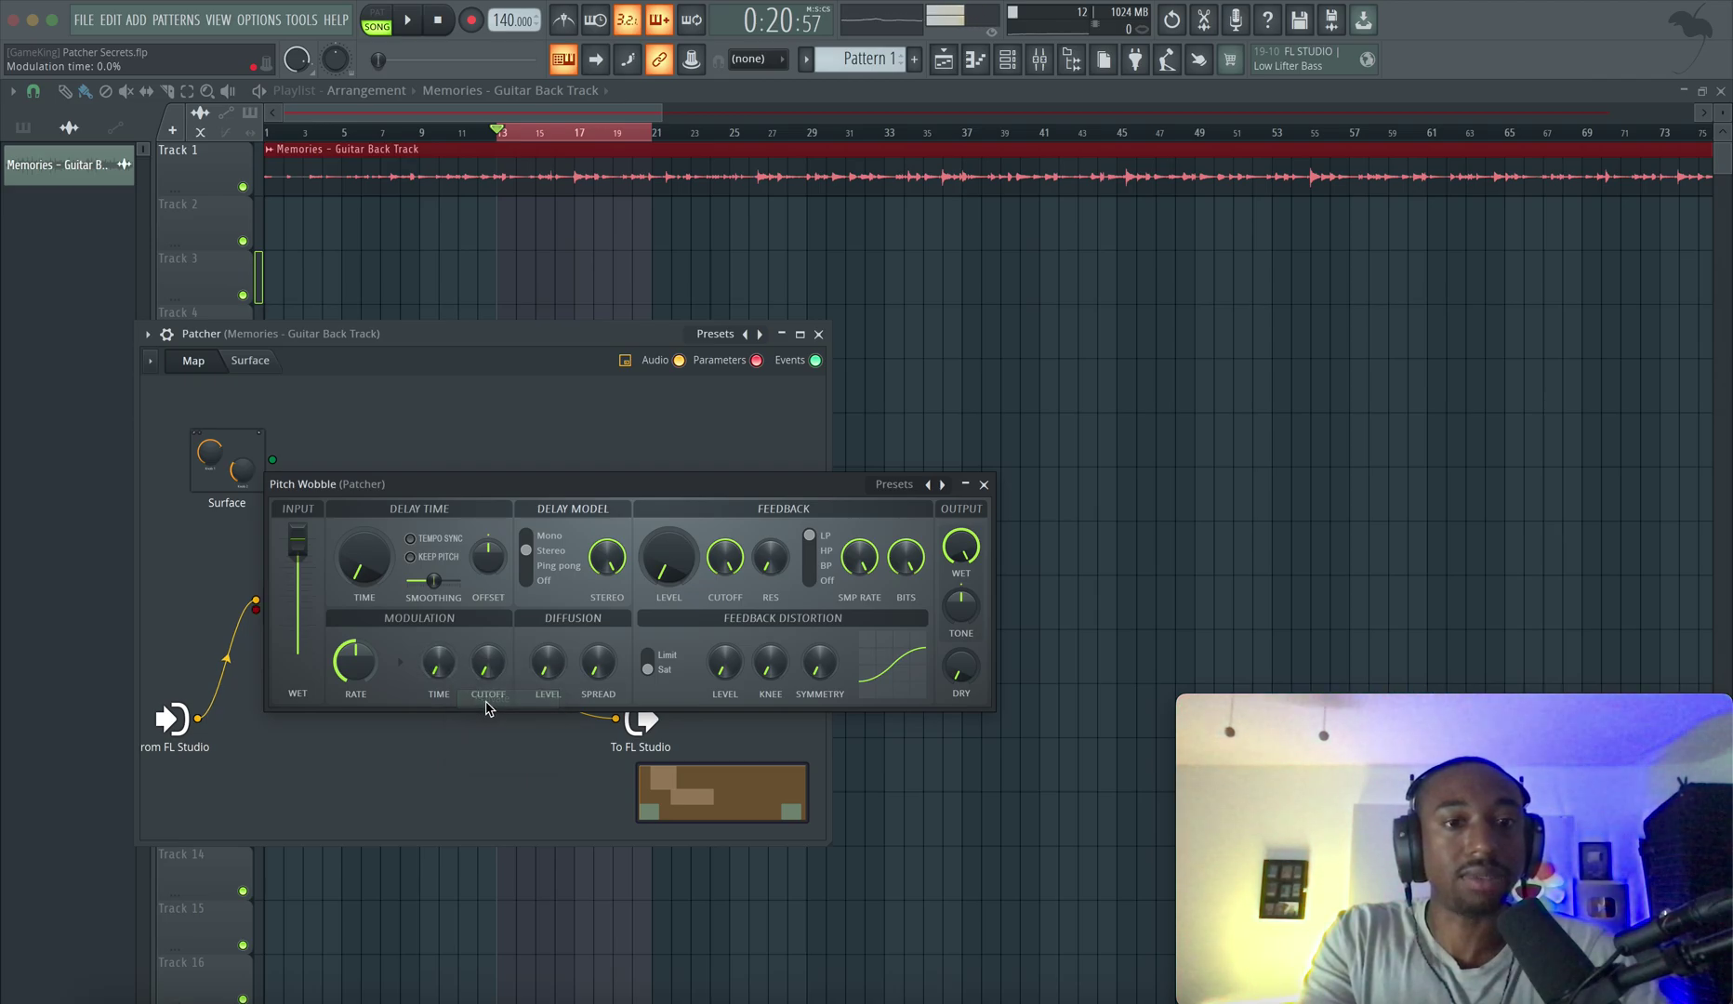
pyautogui.moveTo(809, 492); pyautogui.dragTo(912, 493)
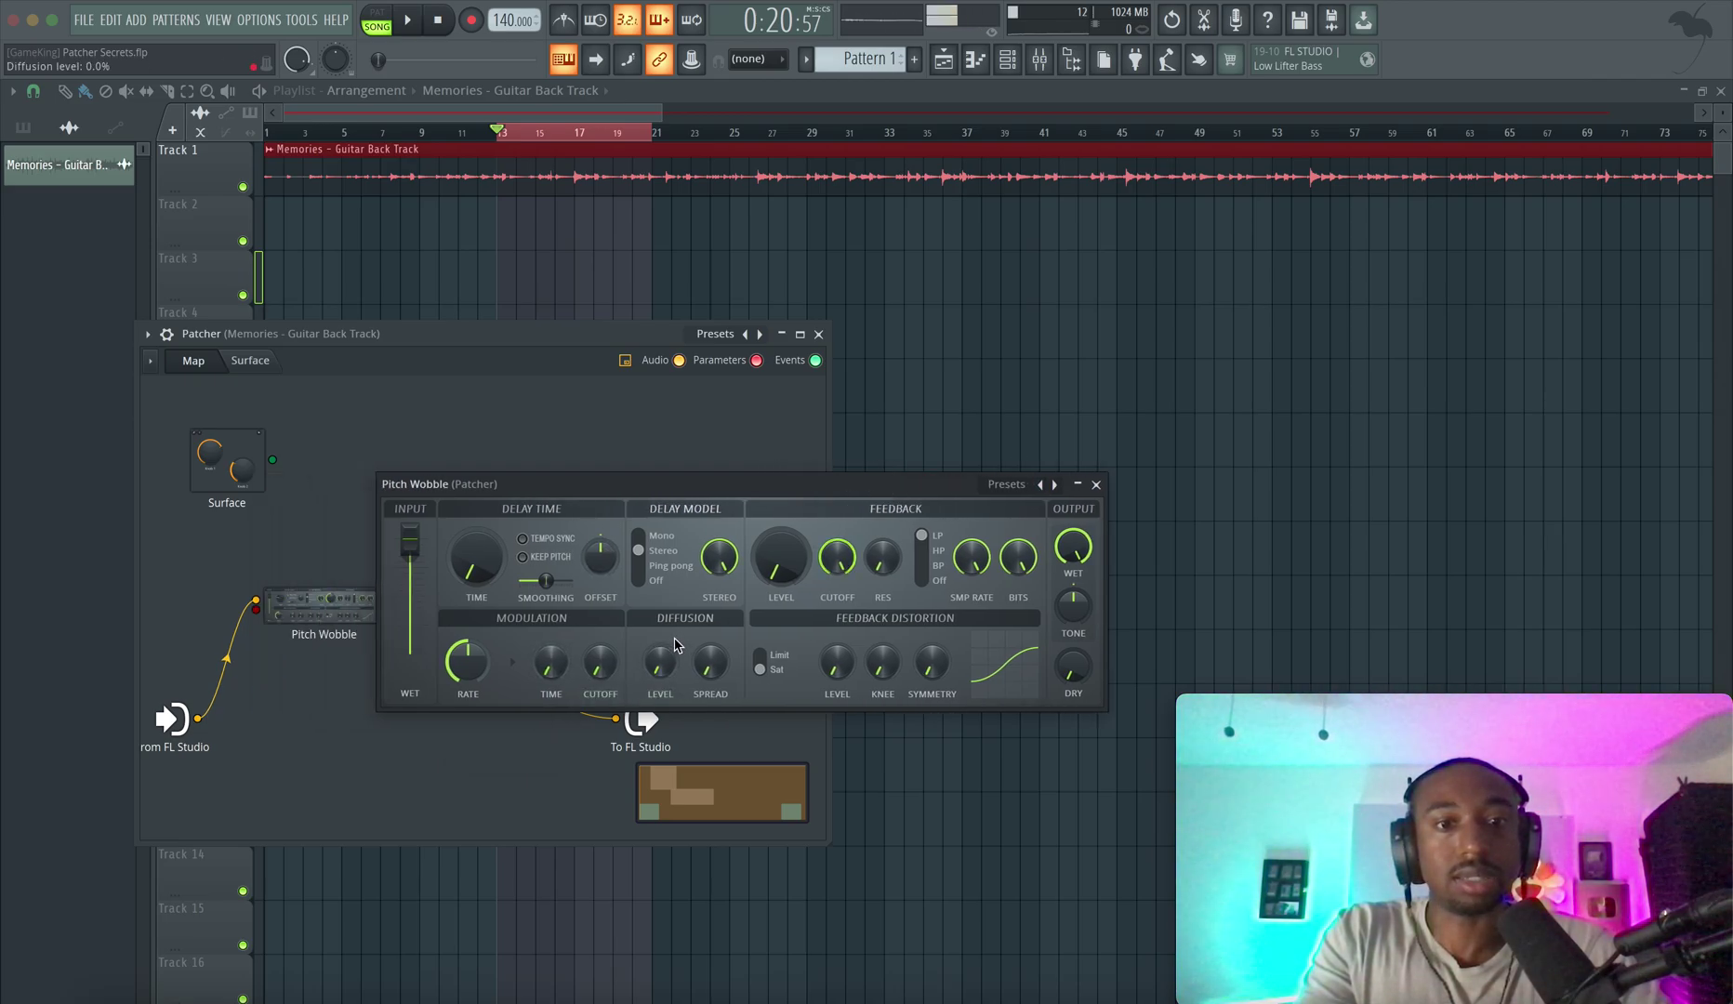
pyautogui.rightClick(569, 658)
pyautogui.click(629, 684)
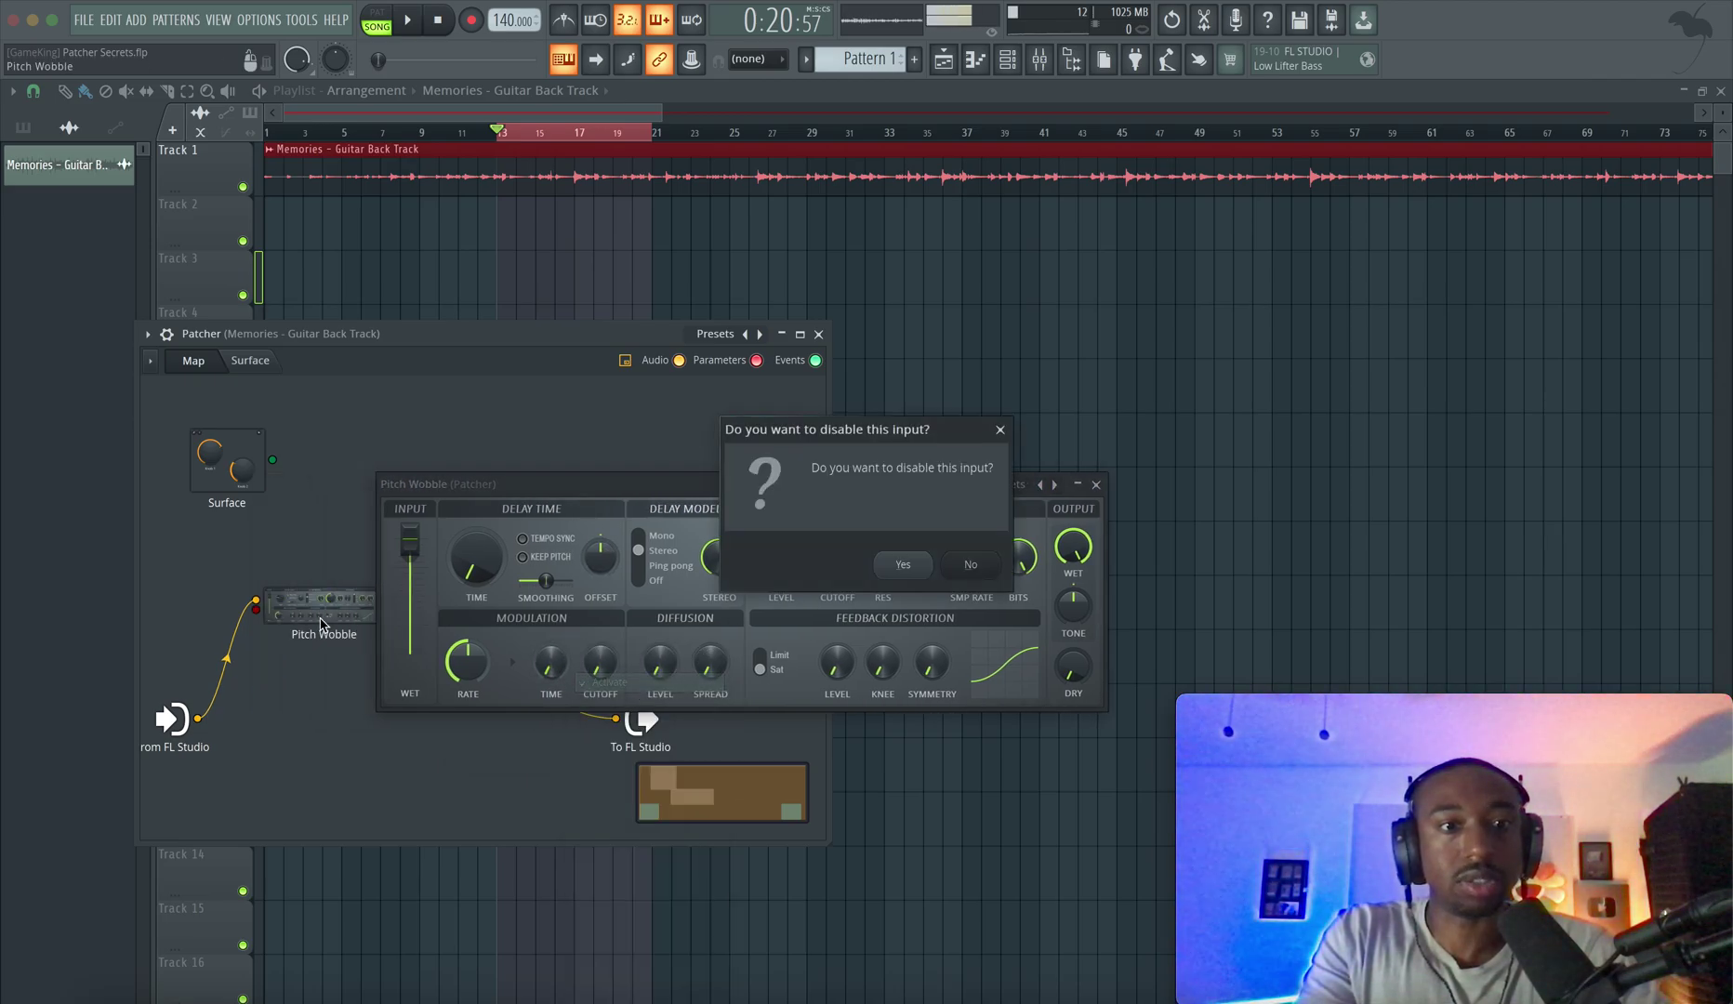
pyautogui.click(890, 563)
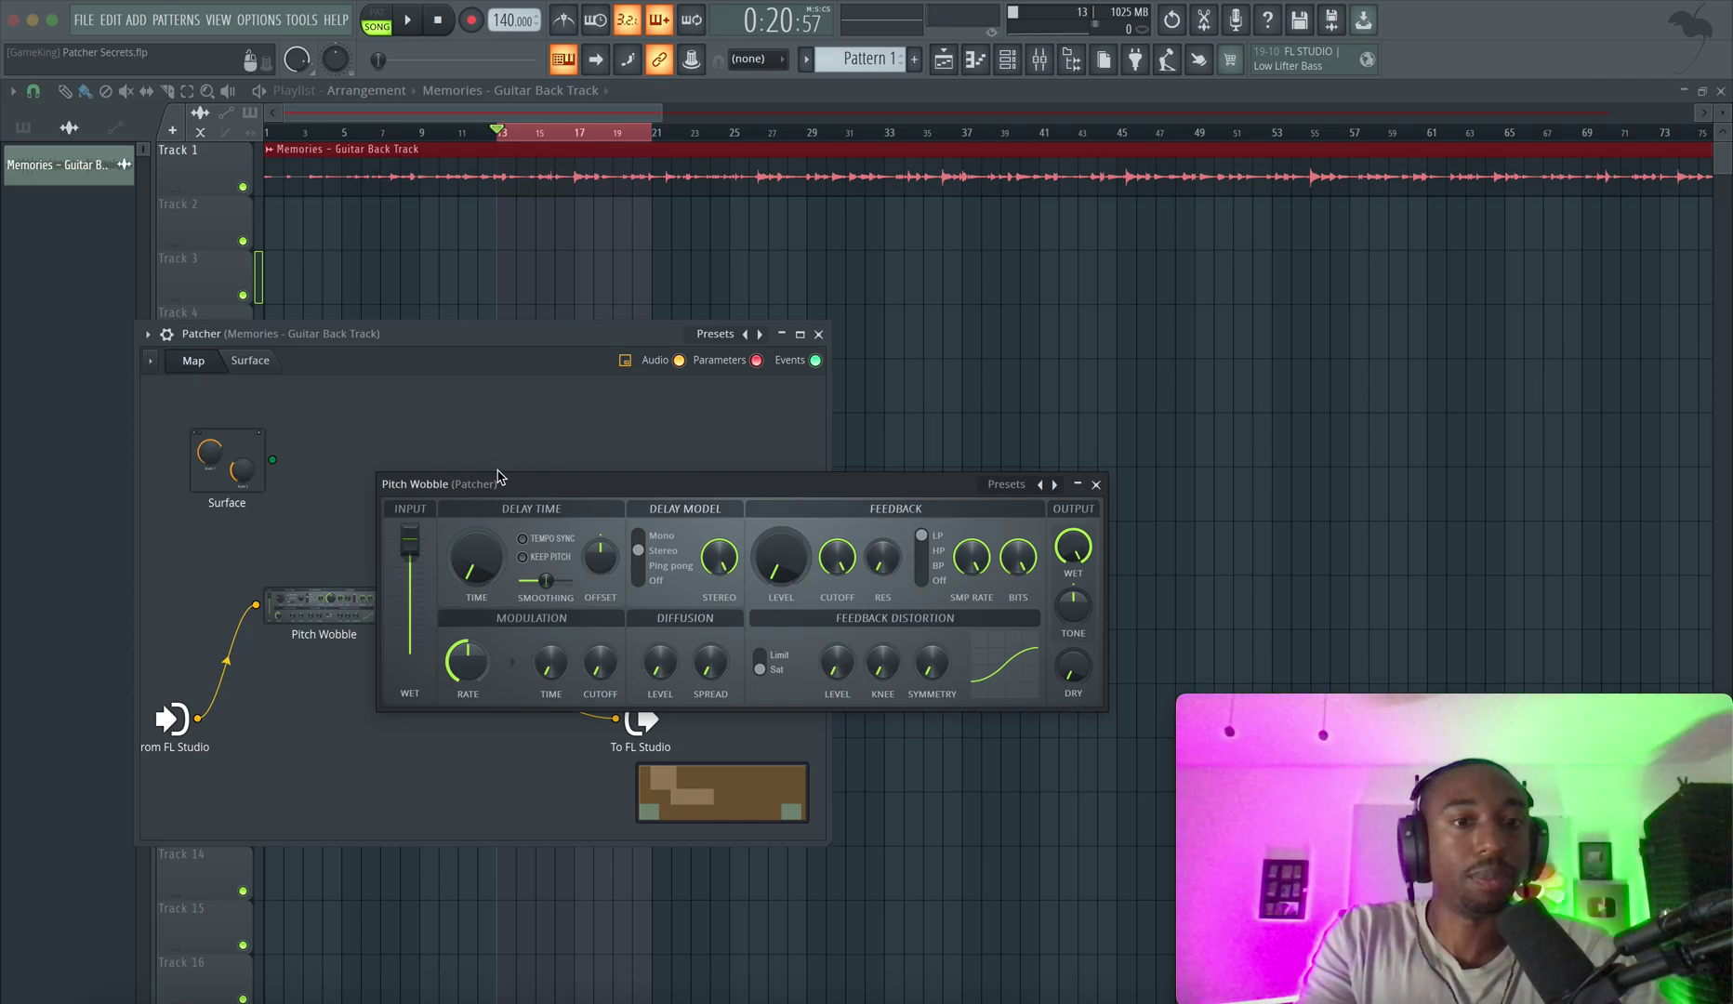
# - Move the Pitch Wobble window clear of its module, activate modulation time as a parameter input, and close the window
pyautogui.moveTo(502, 484); pyautogui.dragTo(704, 436)
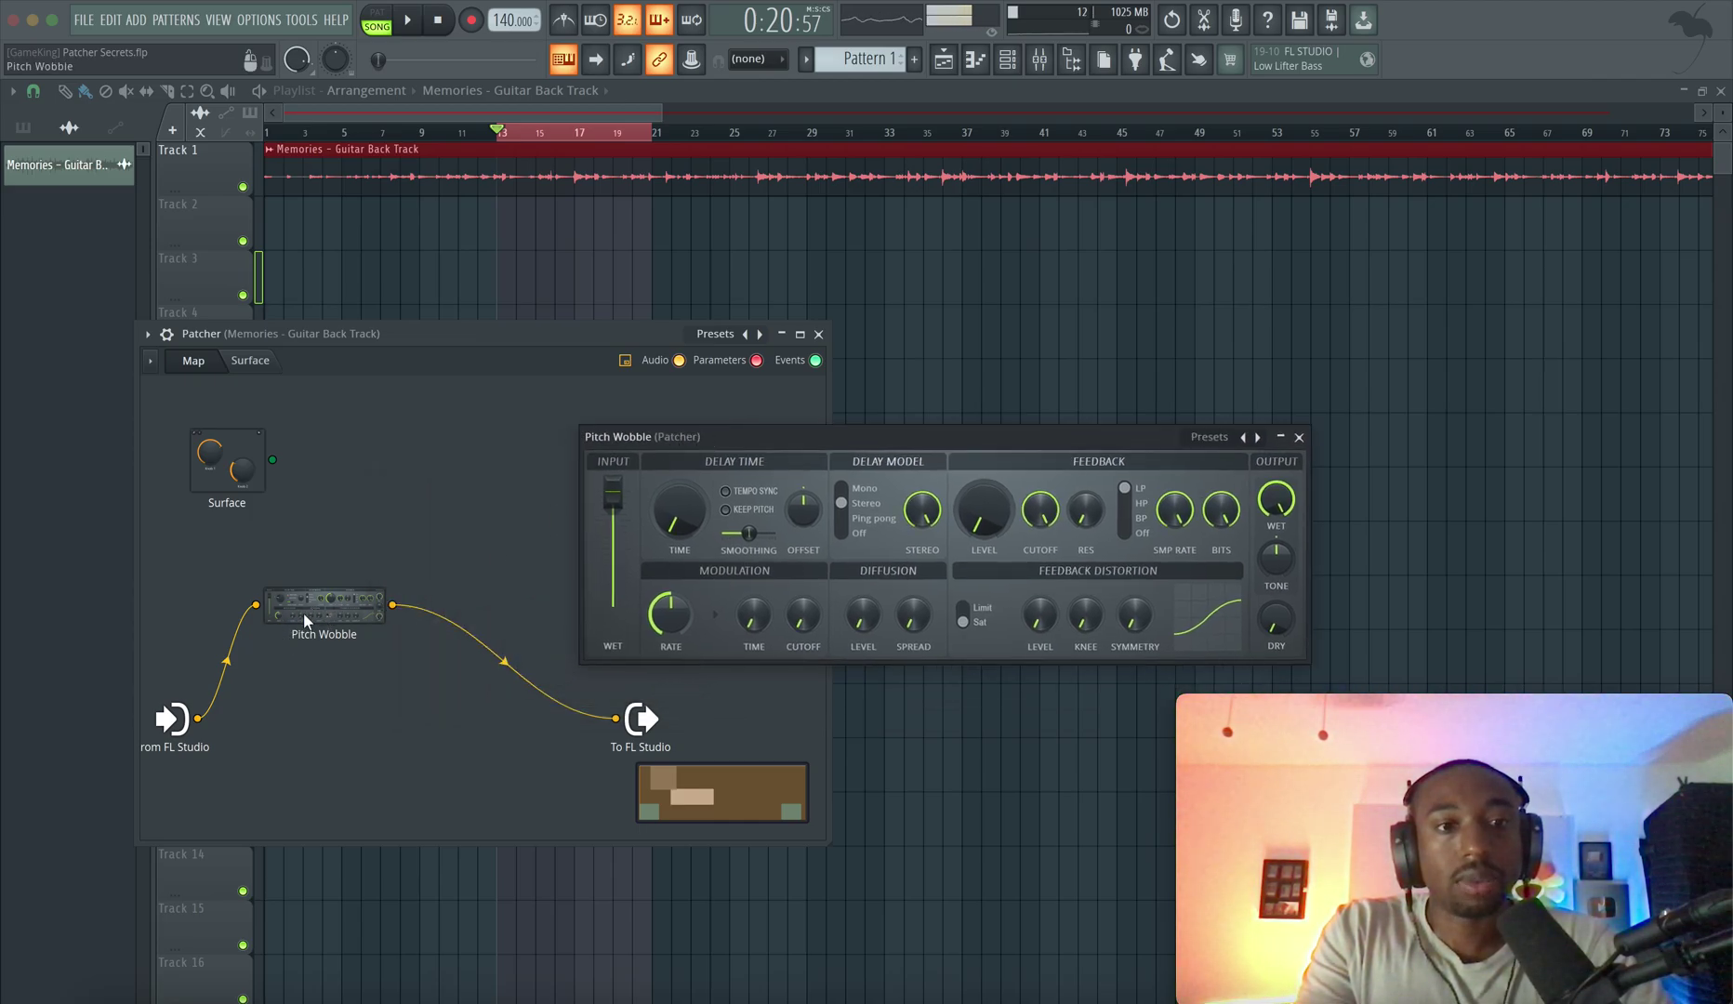
pyautogui.rightClick(755, 634)
pyautogui.click(770, 665)
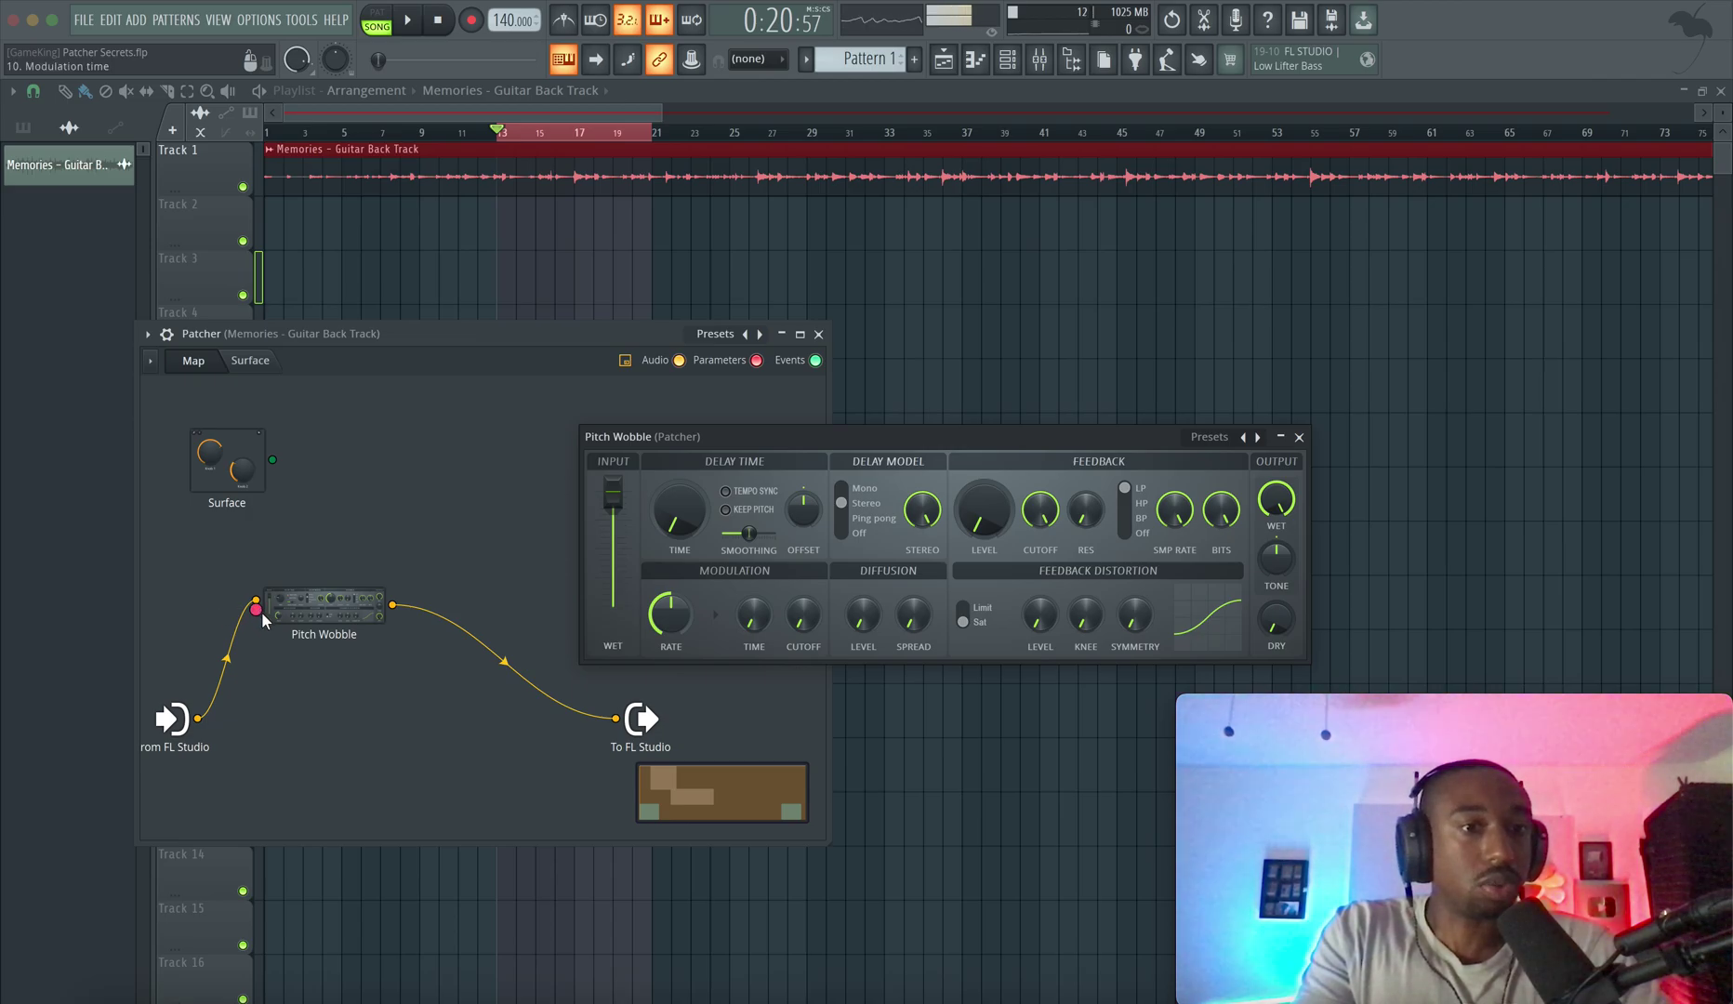
pyautogui.click(1299, 437)
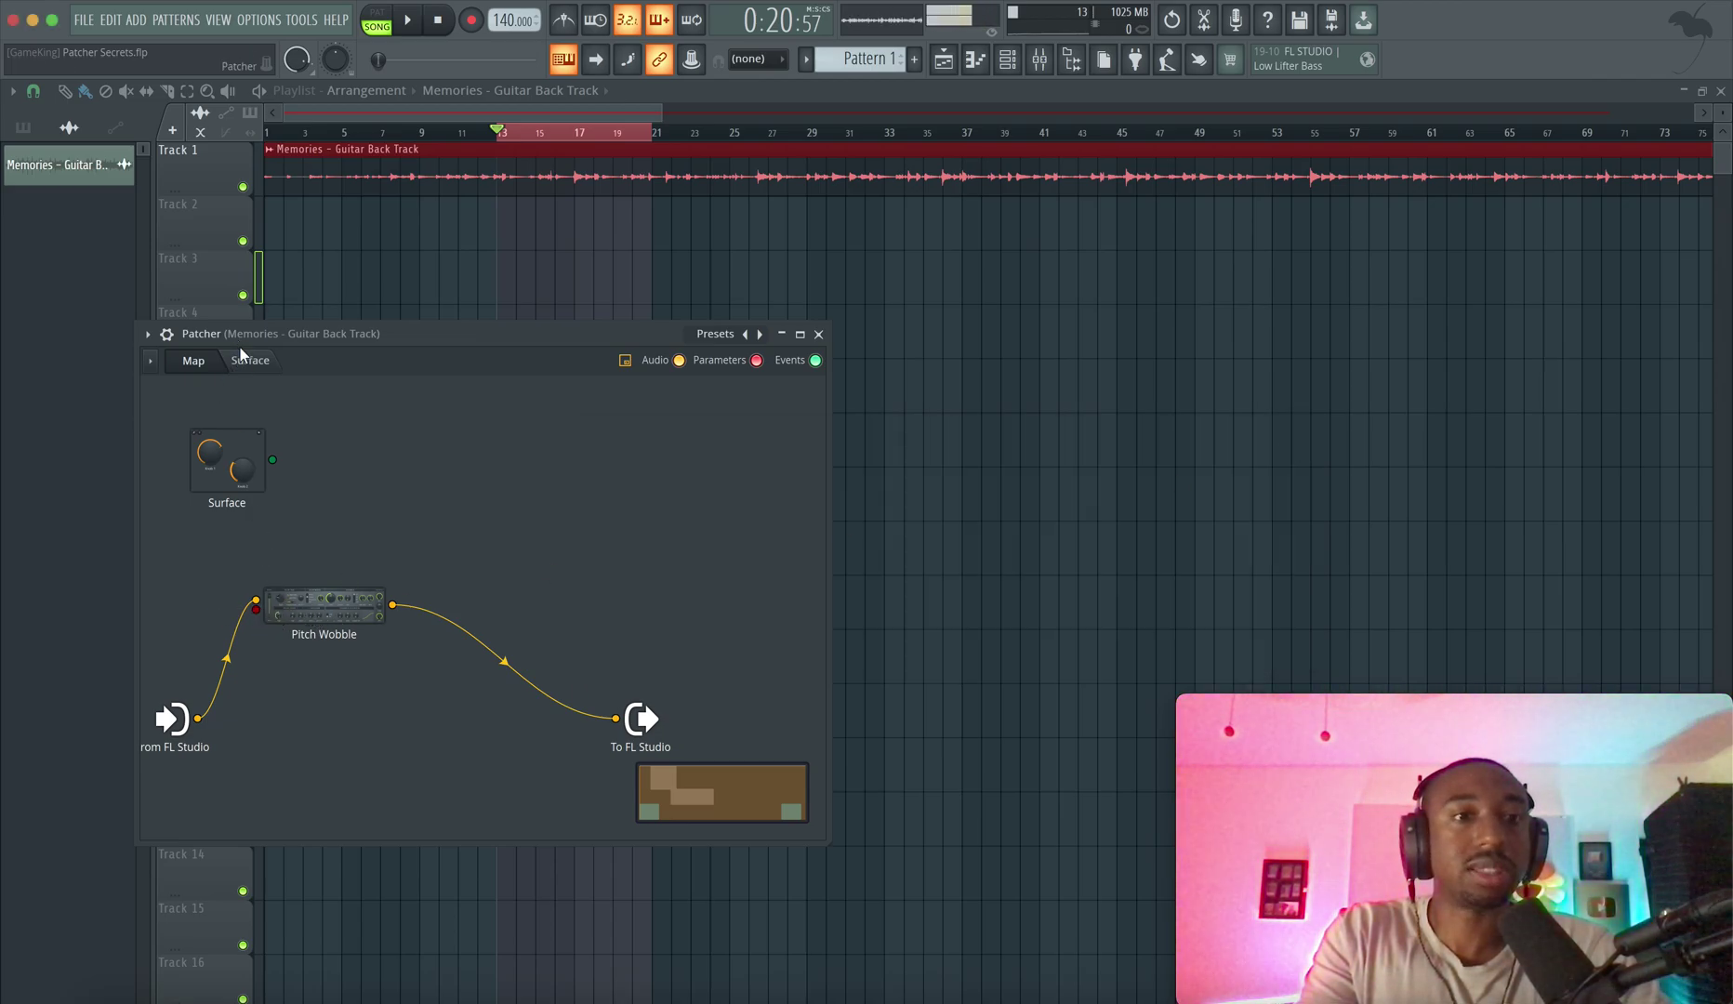
# - Check the Patcher's Surface, return to the Map, and move the Pitch Wobble module slightly down and to the right
pyautogui.click(258, 368)
pyautogui.click(203, 362)
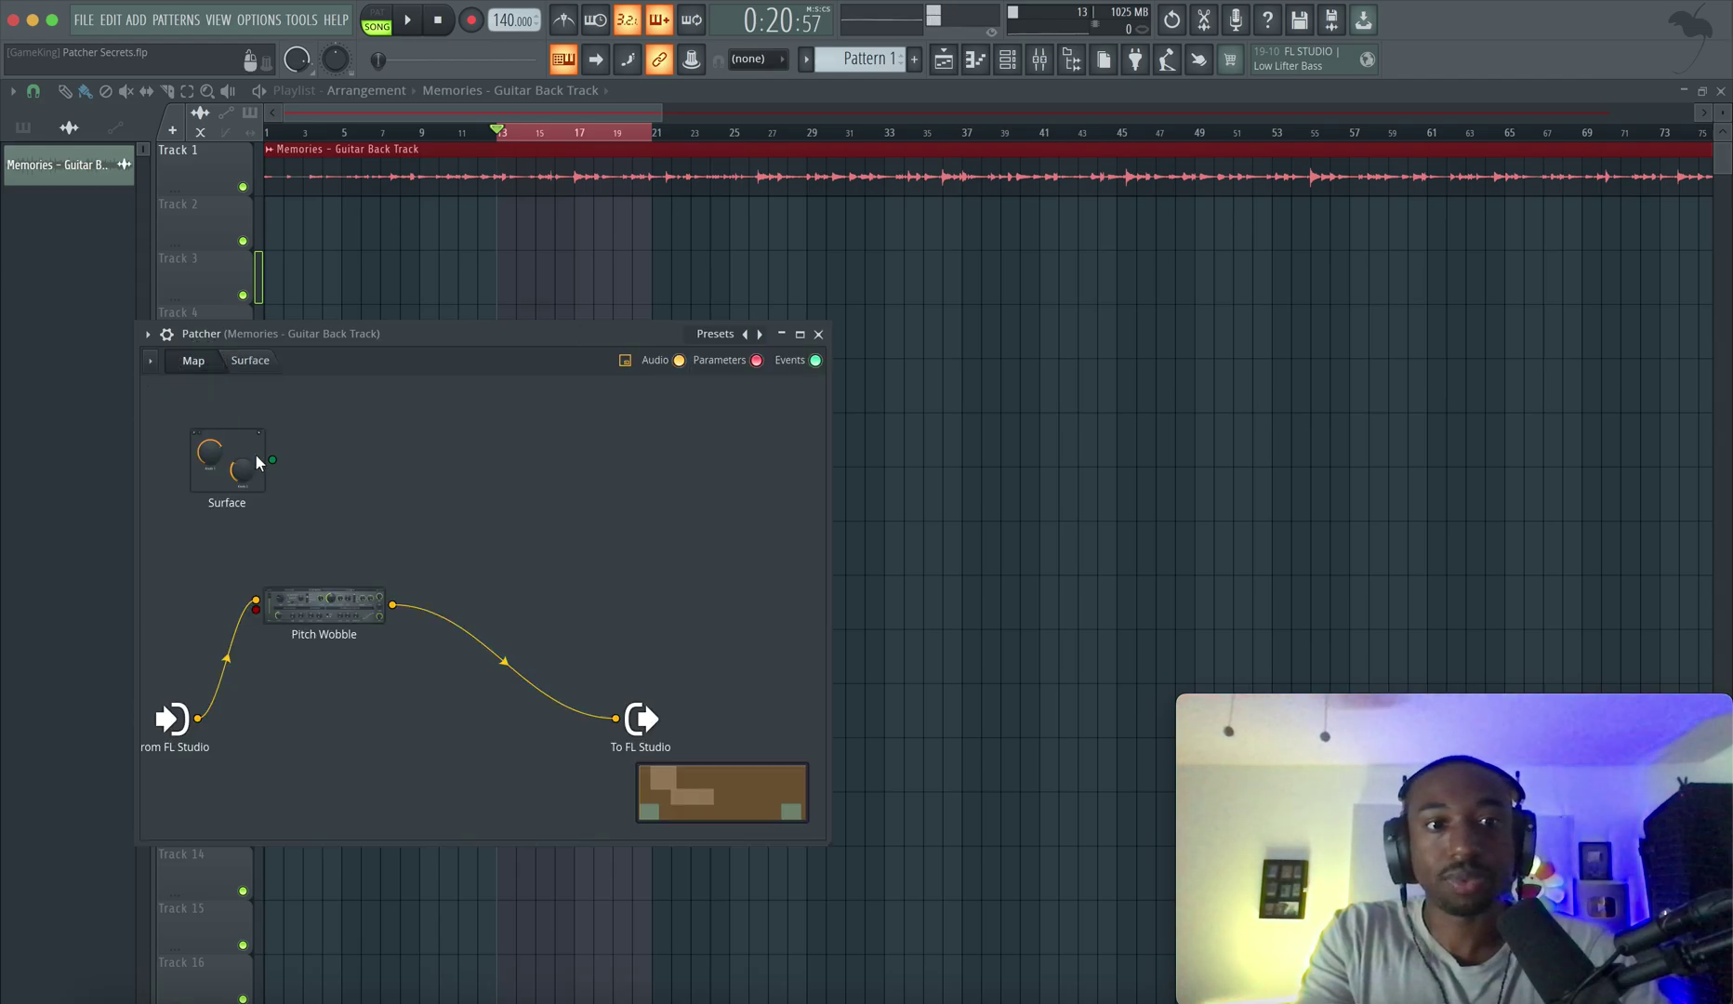
pyautogui.moveTo(323, 606); pyautogui.dragTo(387, 634)
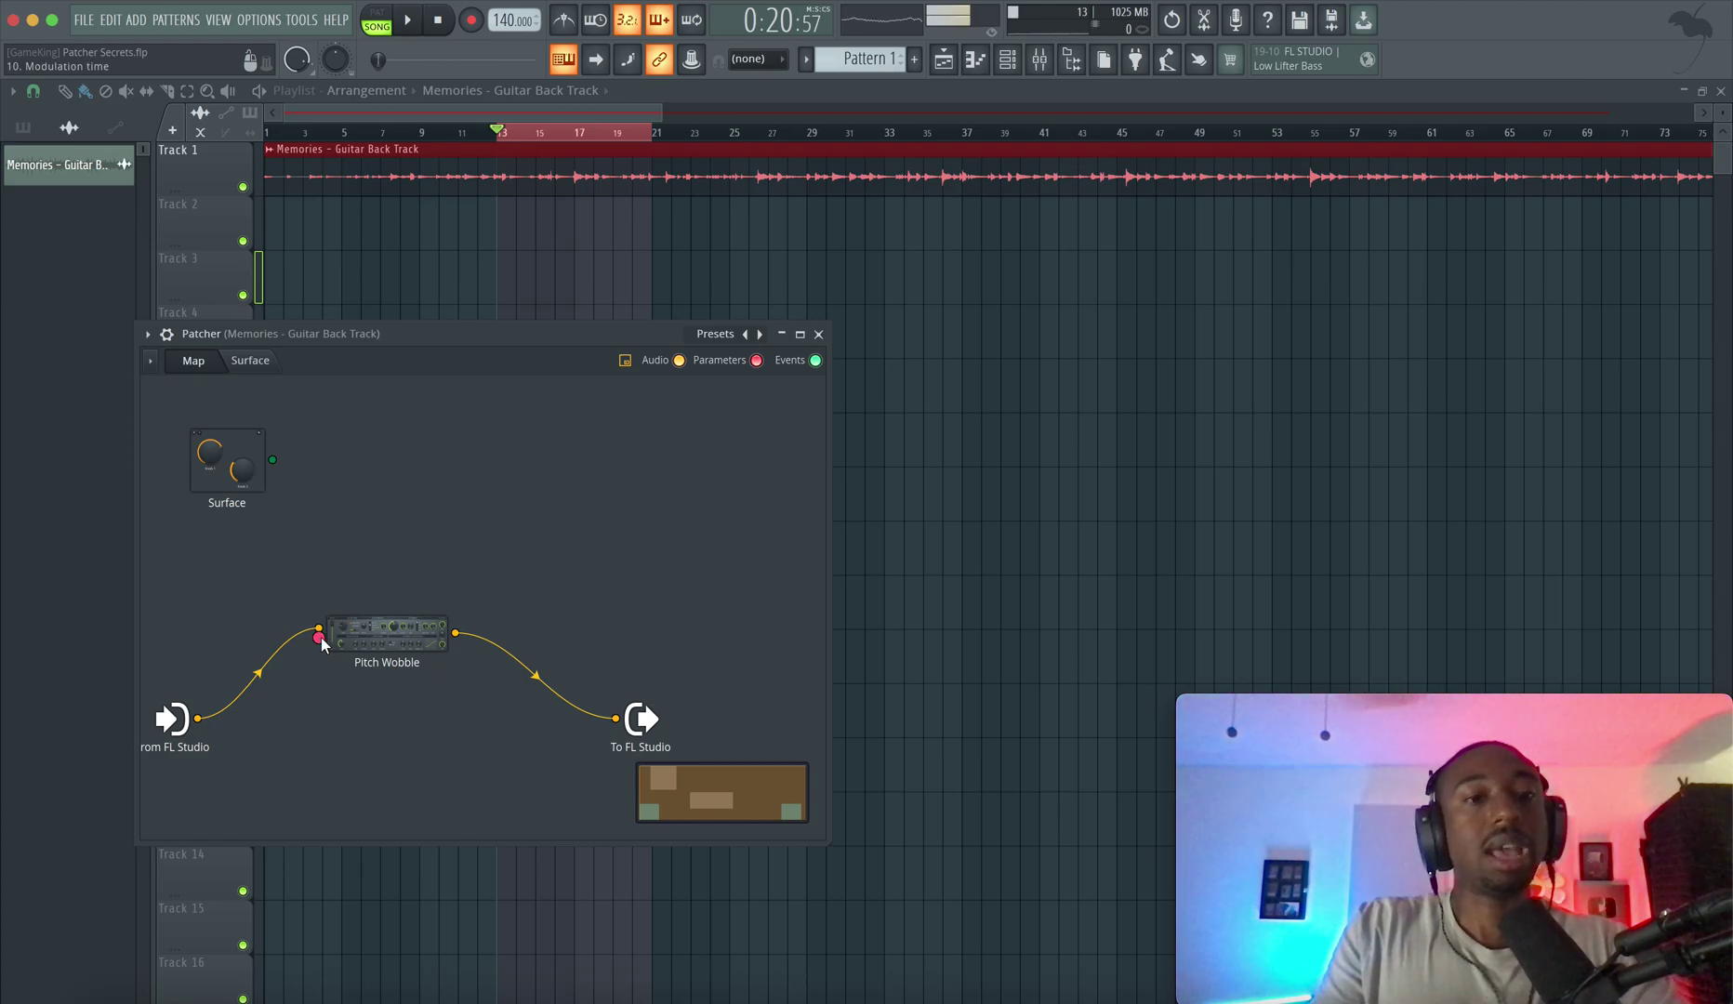
# - Open Pitch Wobble, raise its modulation time to about 72%, and close its window
pyautogui.click(400, 631)
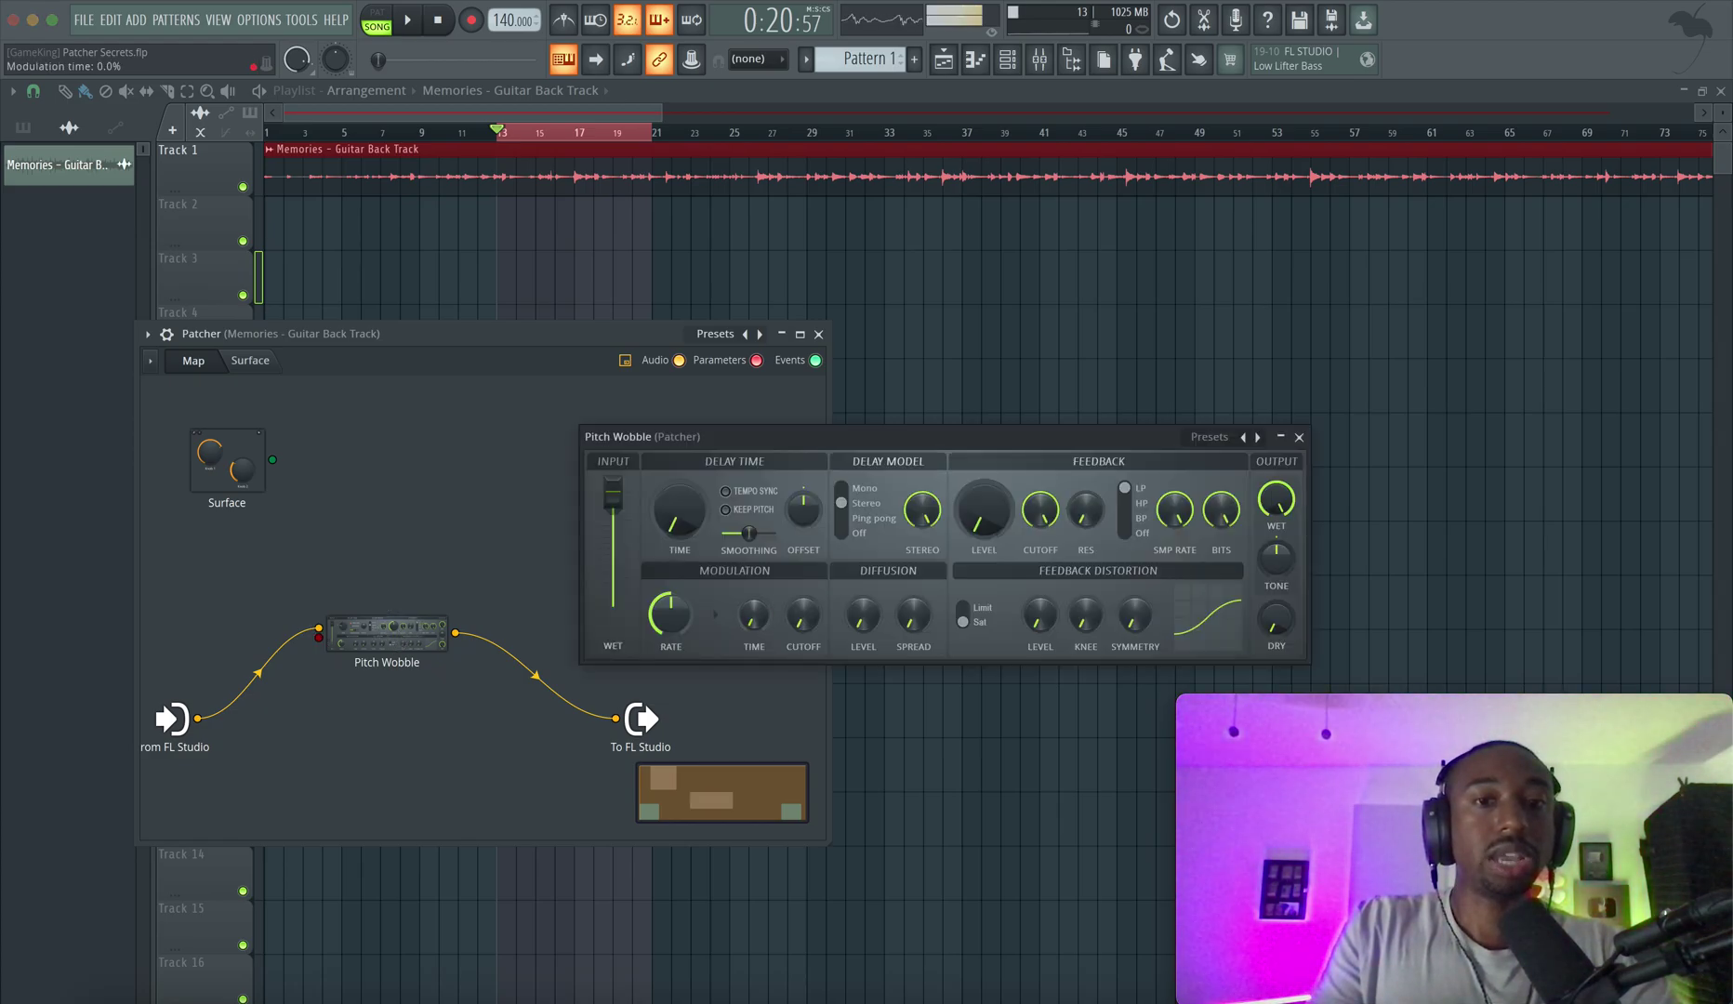
pyautogui.moveTo(753, 614); pyautogui.dragTo(753, 595)
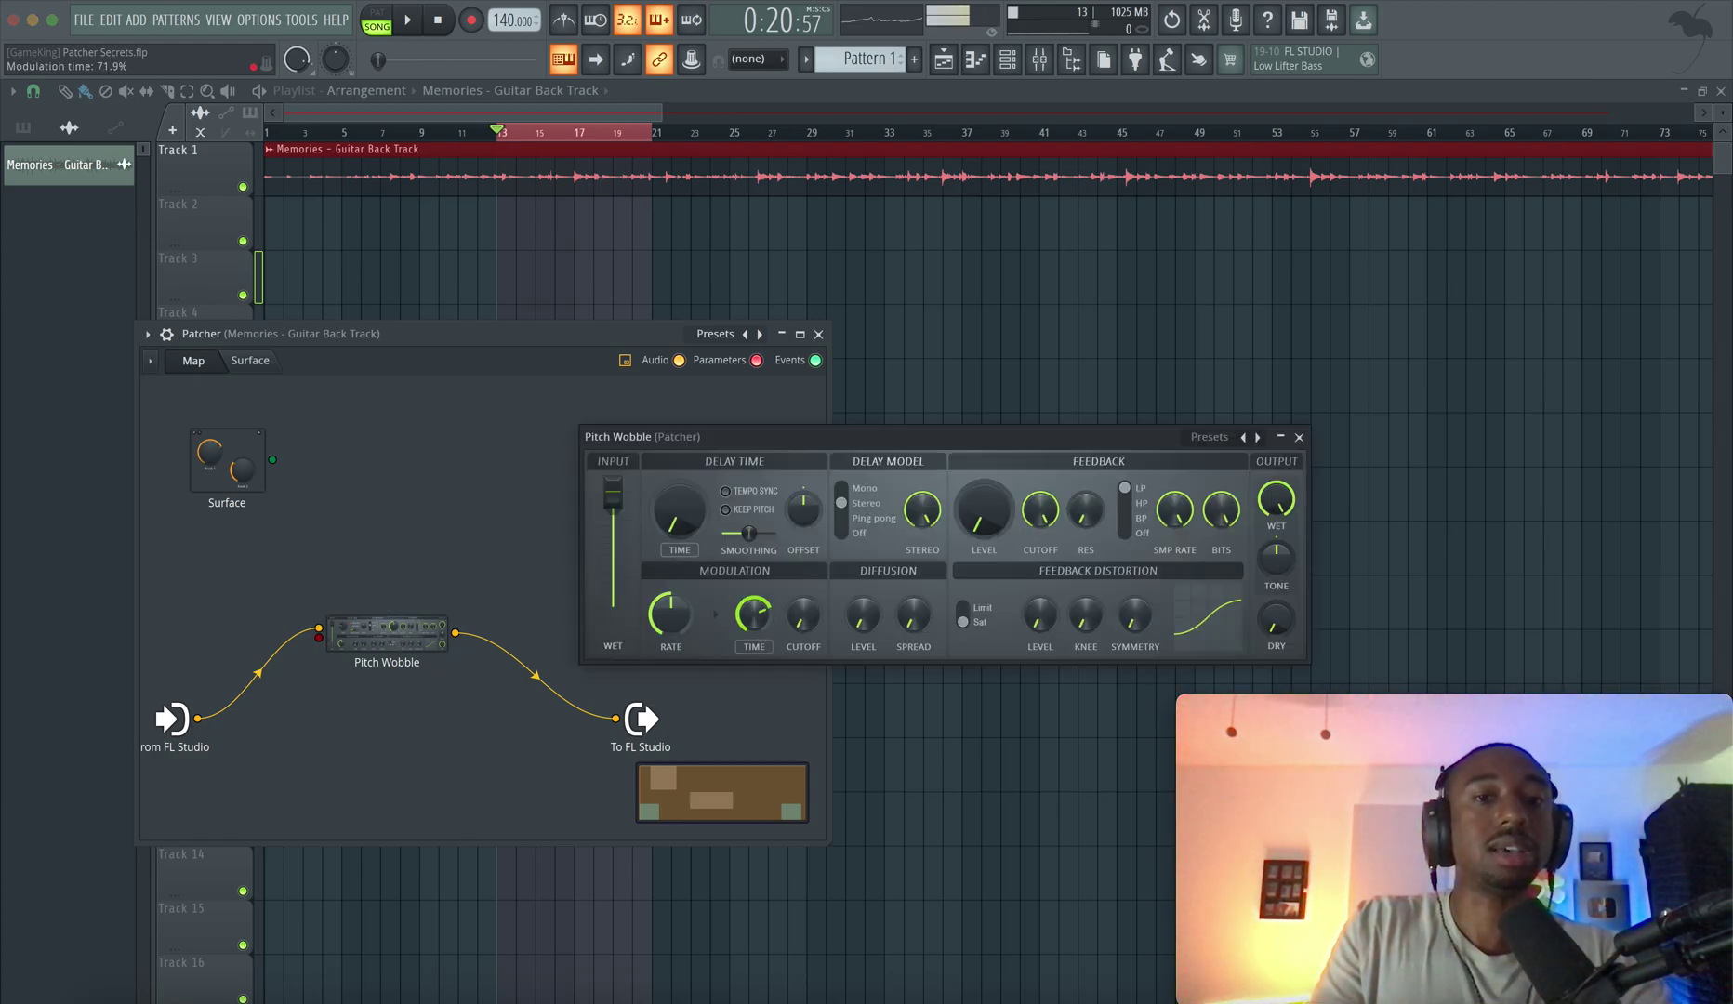
pyautogui.click(1300, 437)
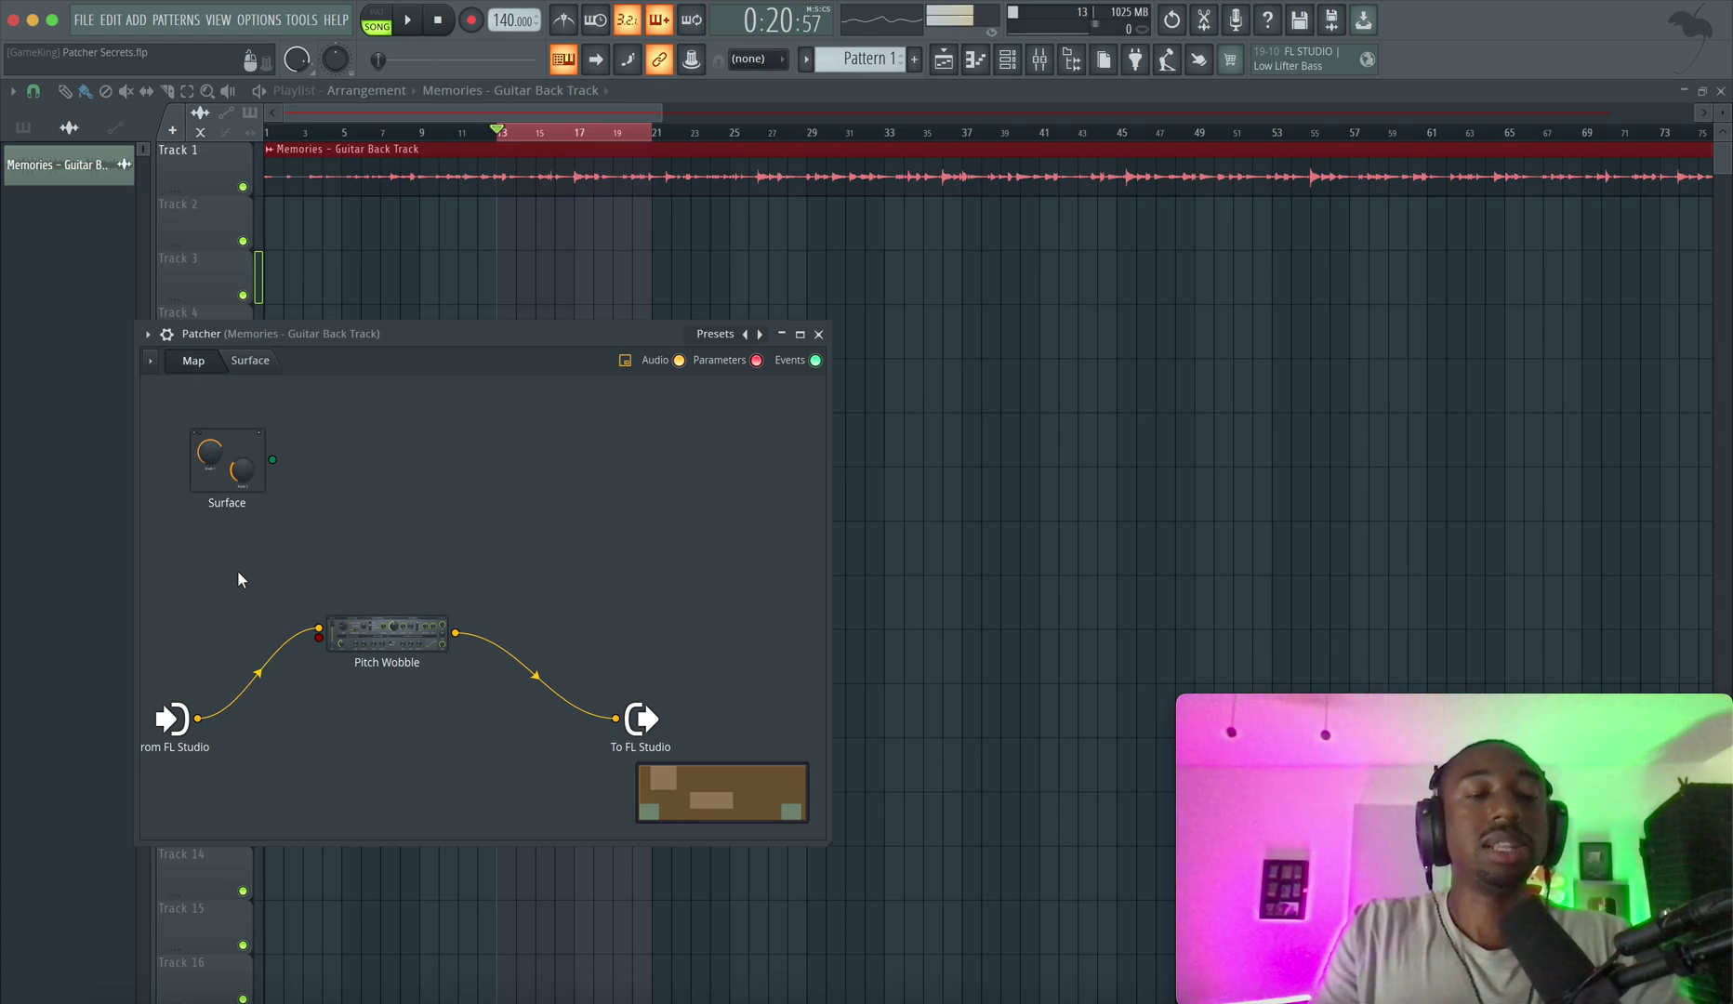
# - Add a Fruity Envelope Controller to the map and space it and the Pitch Wobble module apart
pyautogui.rightClick(335, 524)
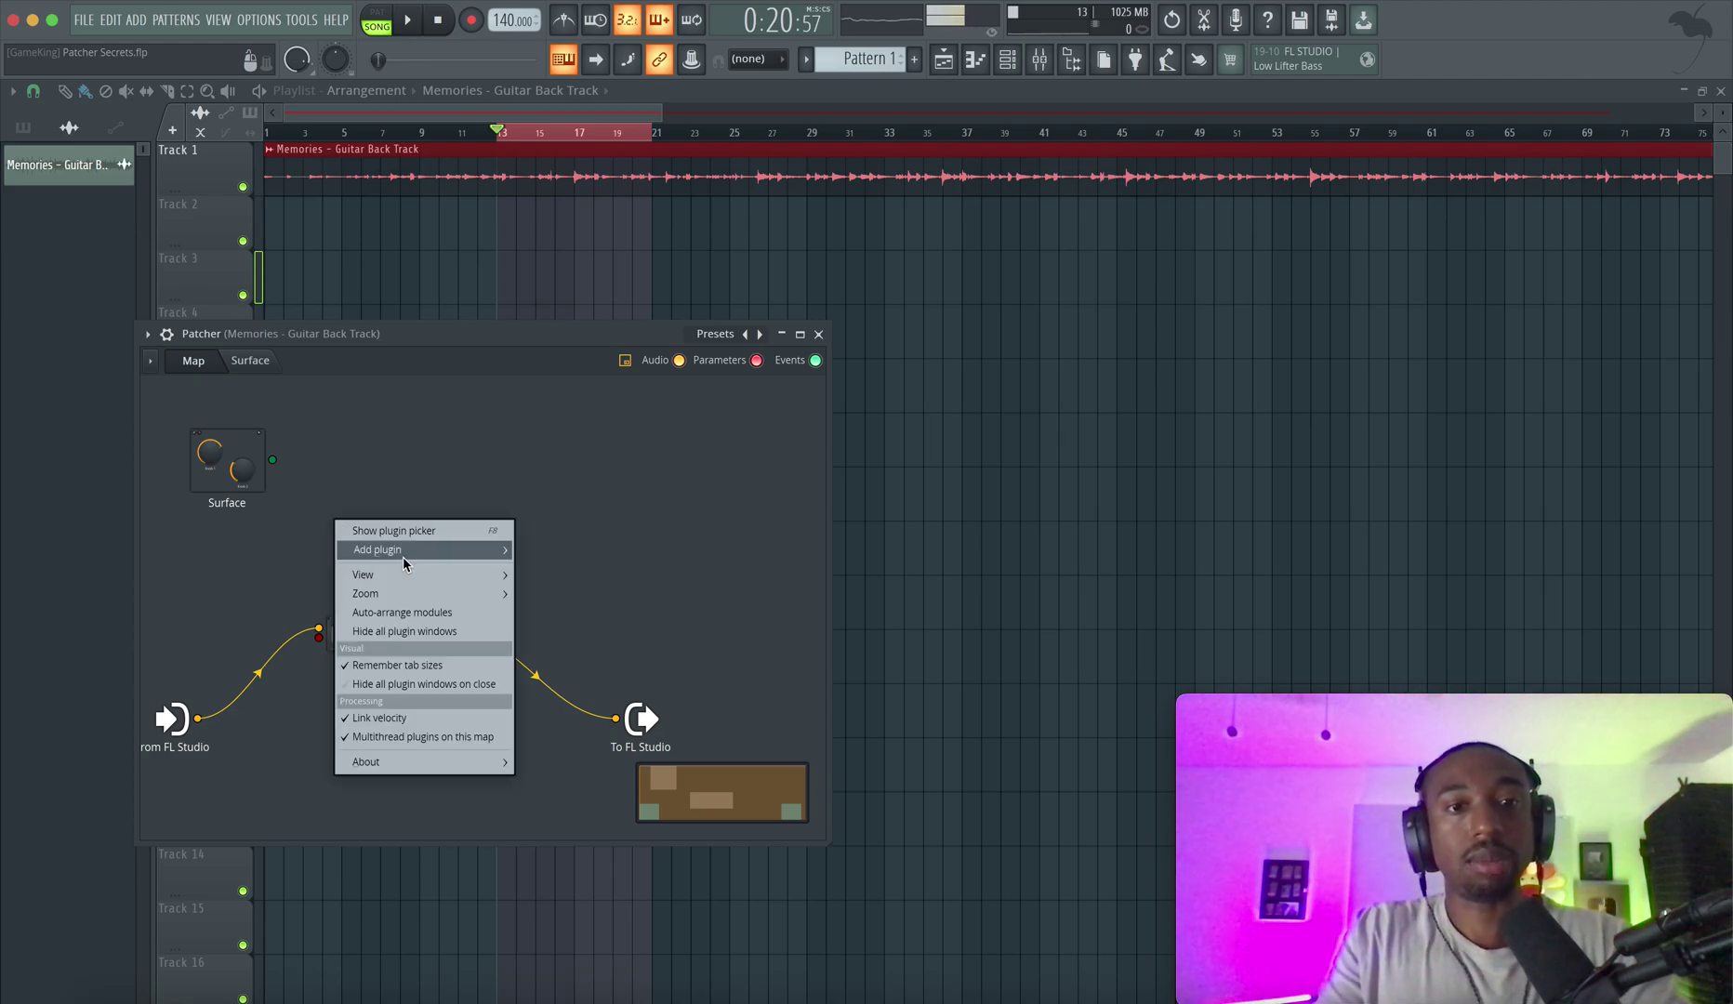
pyautogui.moveTo(403, 556)
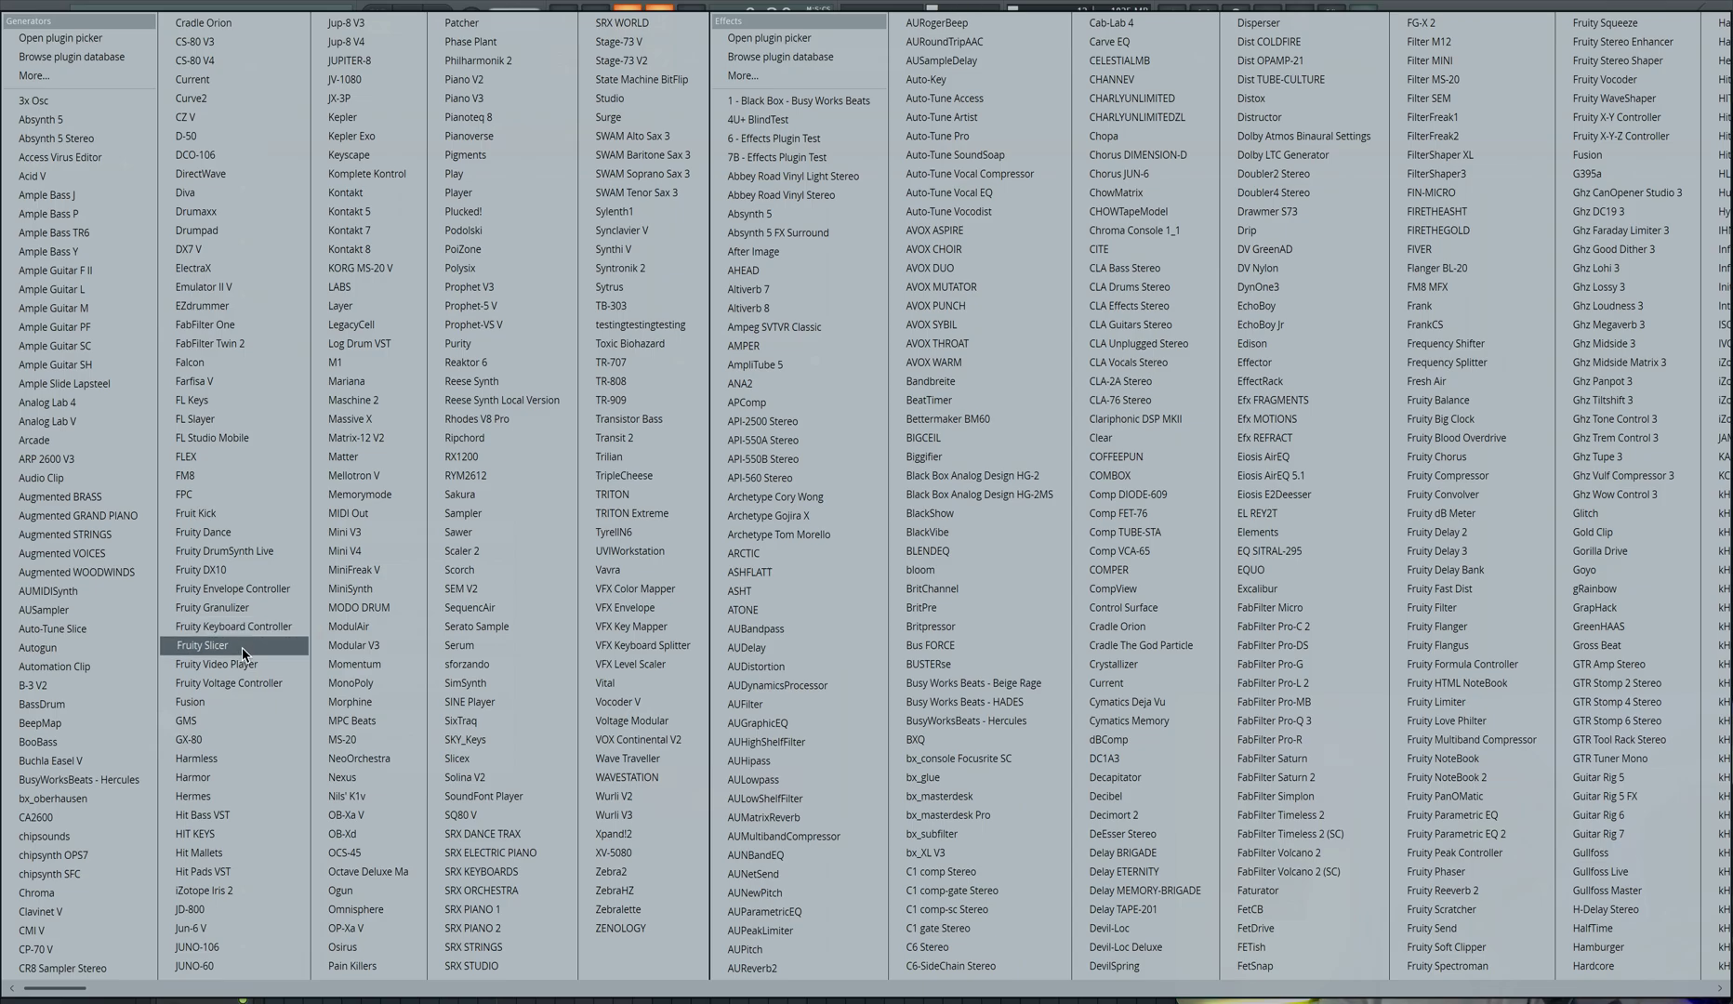
pyautogui.click(234, 589)
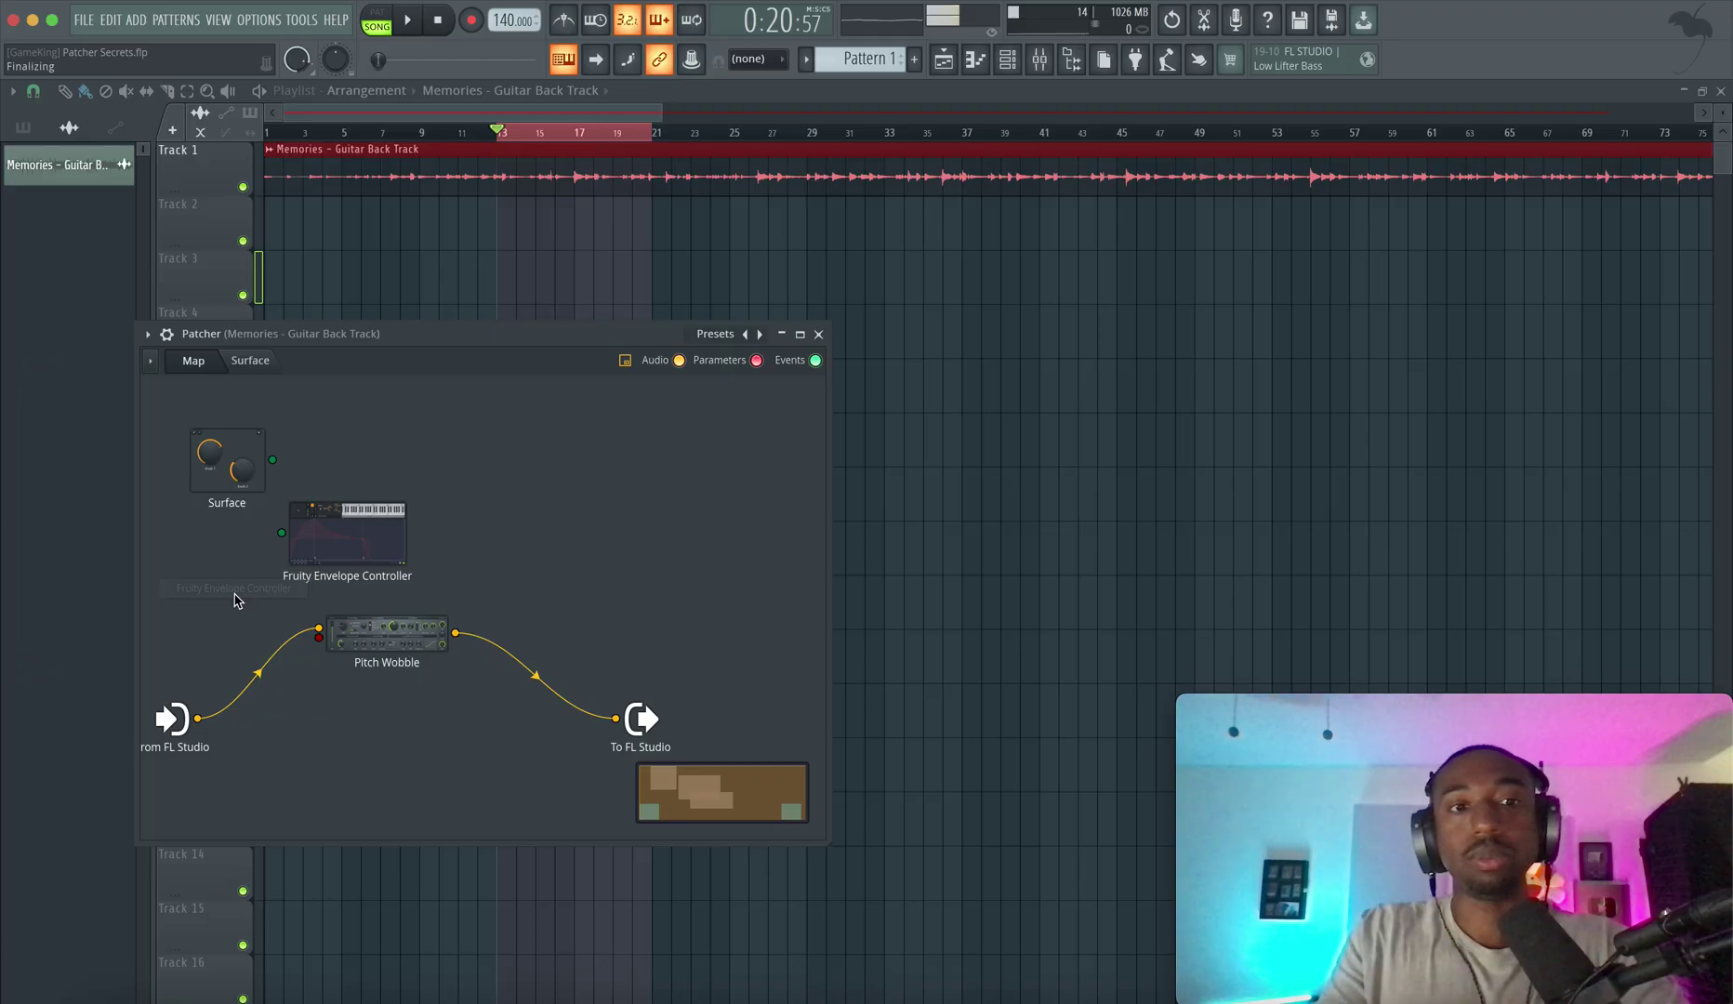
pyautogui.moveTo(327, 567); pyautogui.dragTo(400, 635)
pyautogui.moveTo(292, 568); pyautogui.dragTo(359, 538)
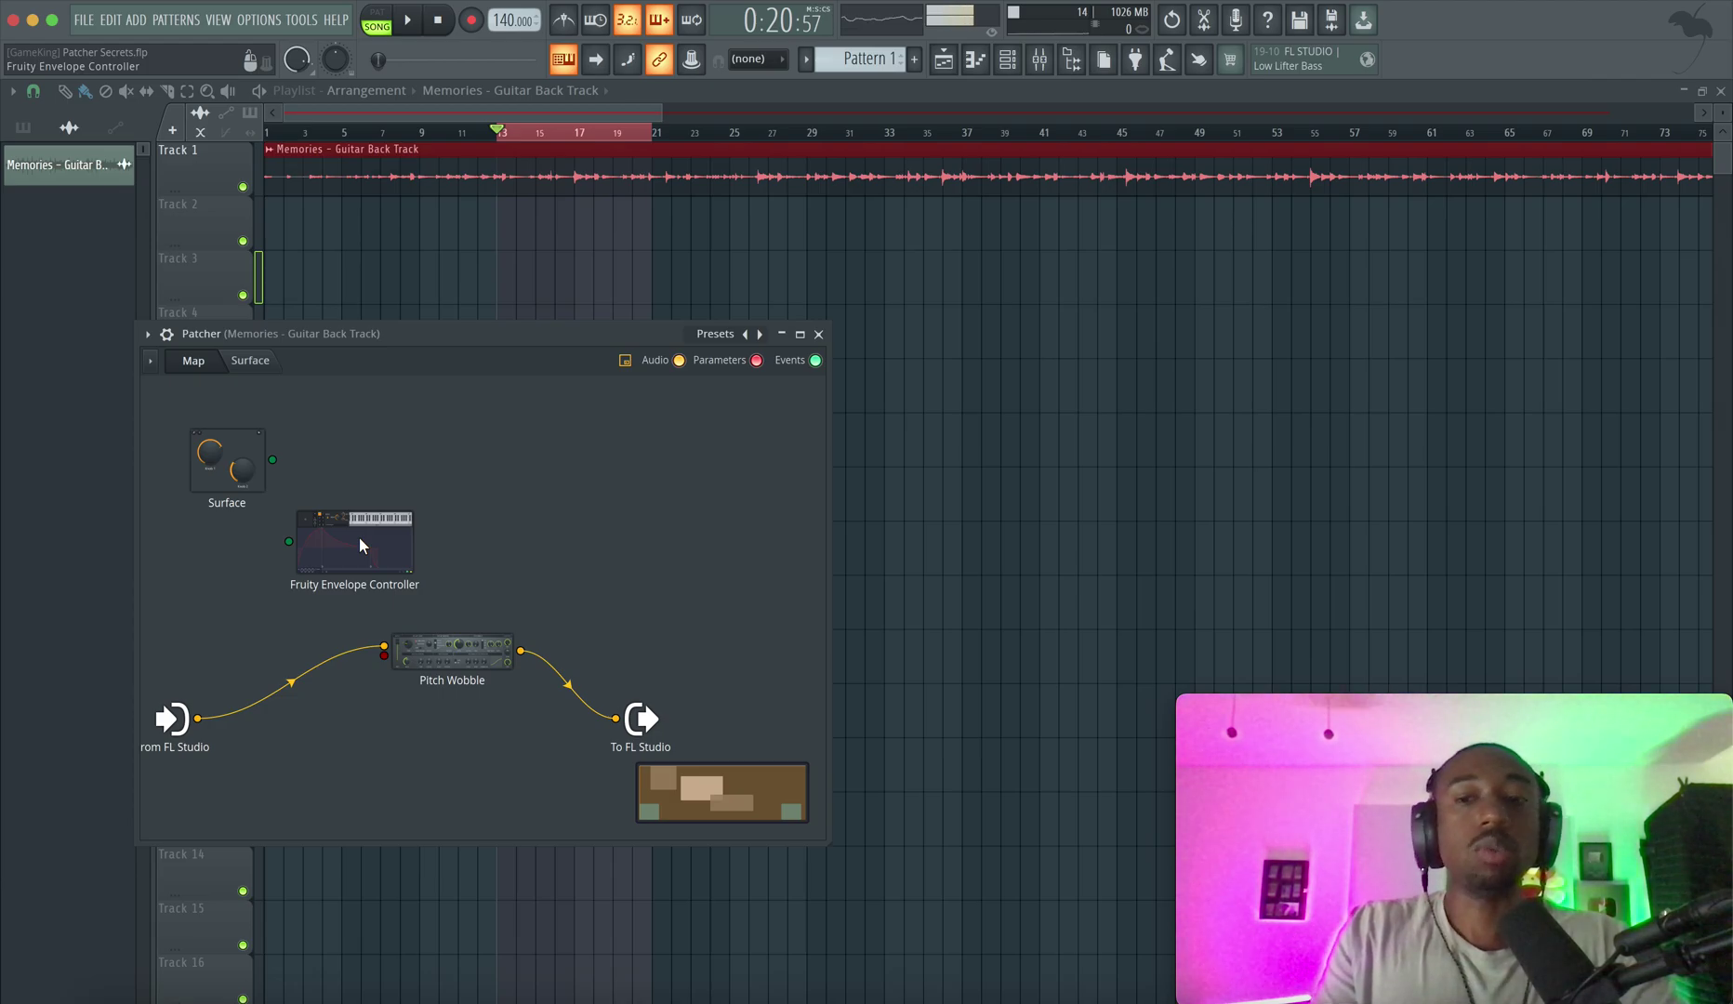
# - Add a knob to the Patcher Surface using the solid red wheel preset from the Control Creator
pyautogui.click(270, 365)
pyautogui.rightClick(256, 476)
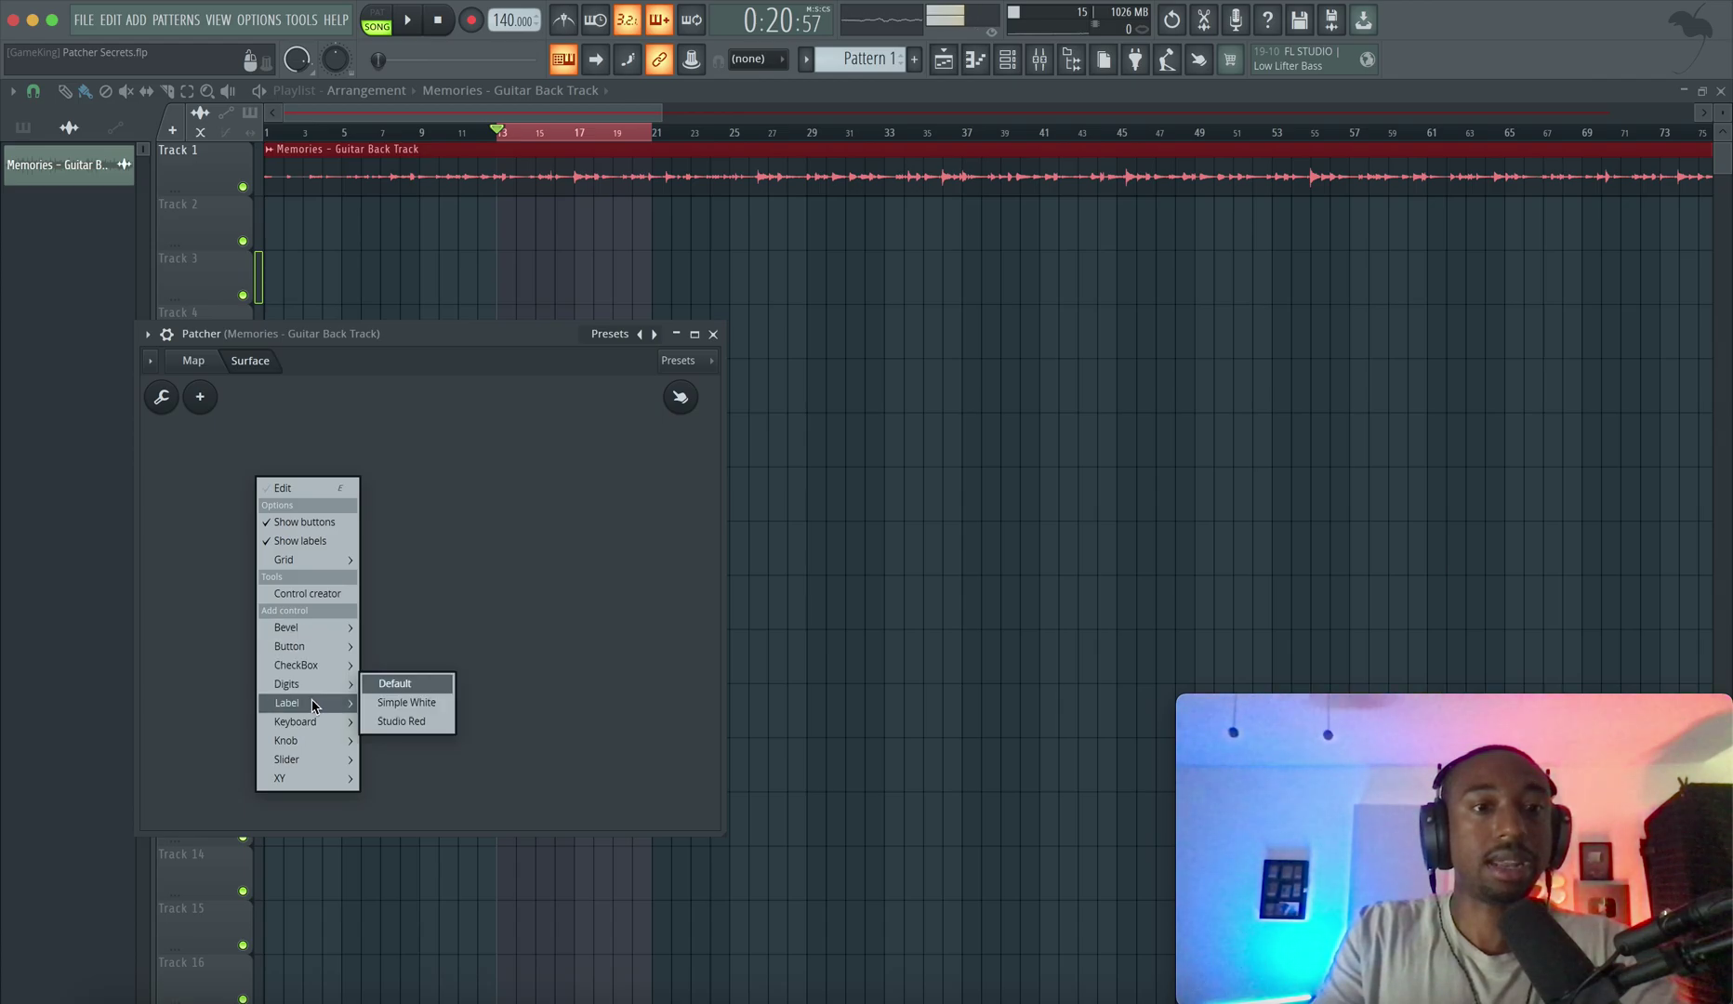
pyautogui.moveTo(324, 744)
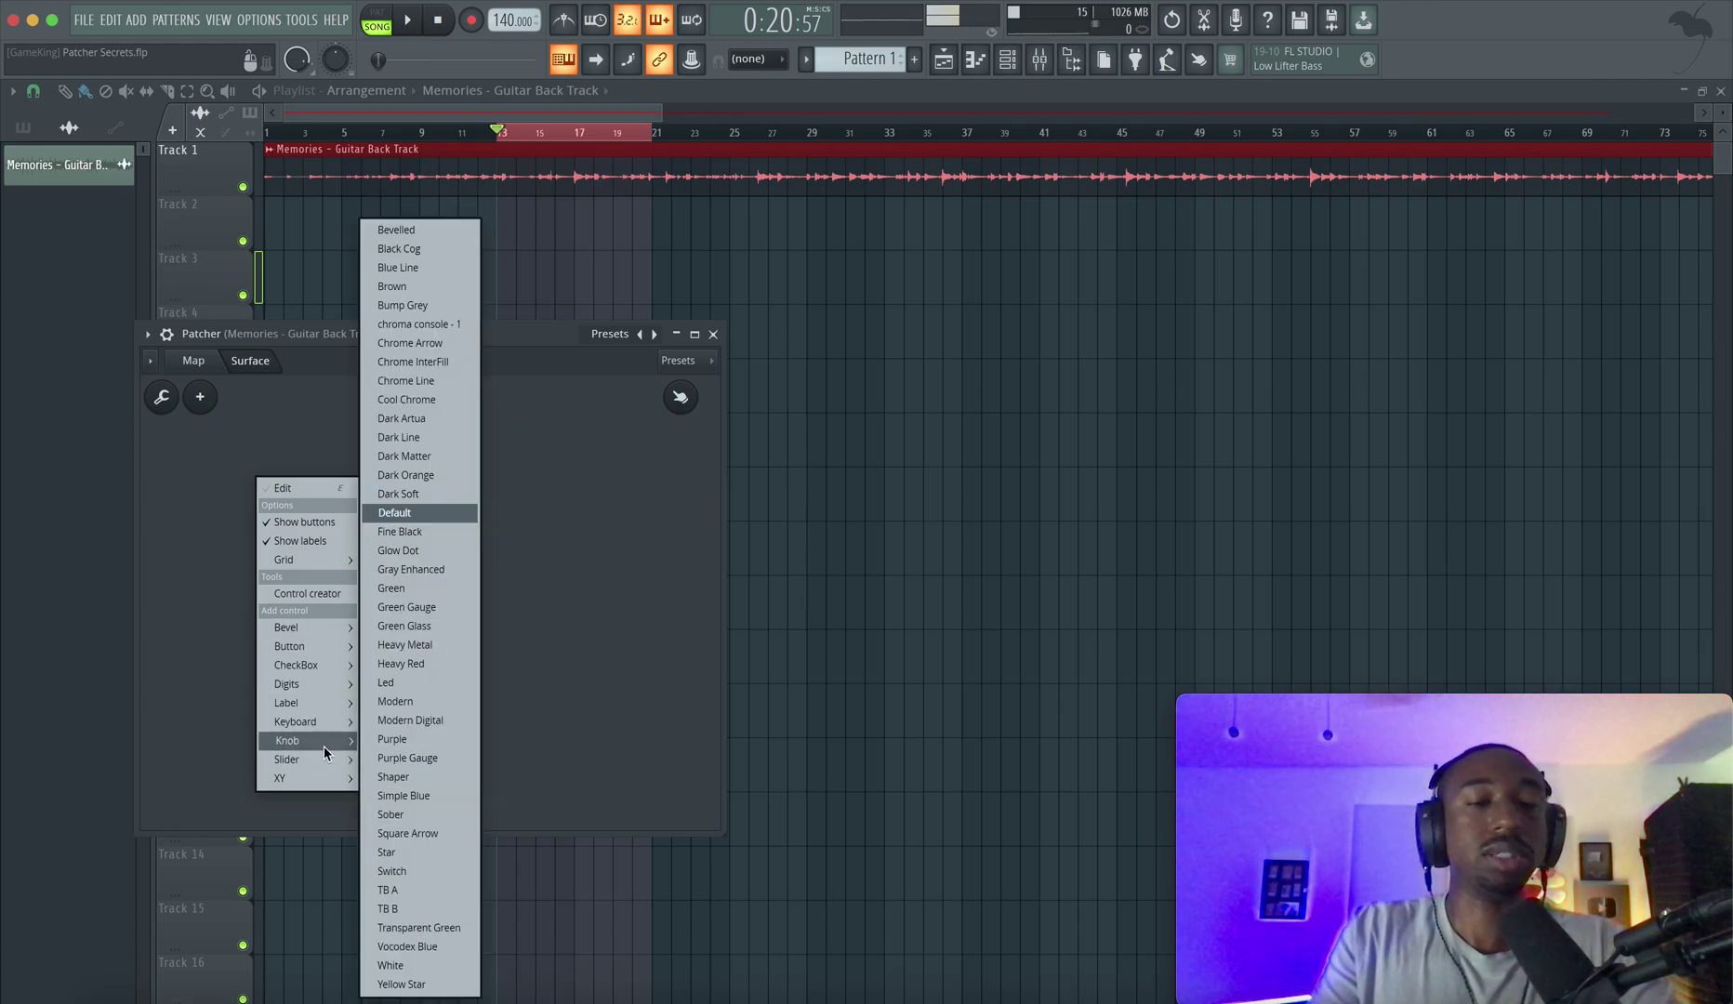
pyautogui.click(463, 500)
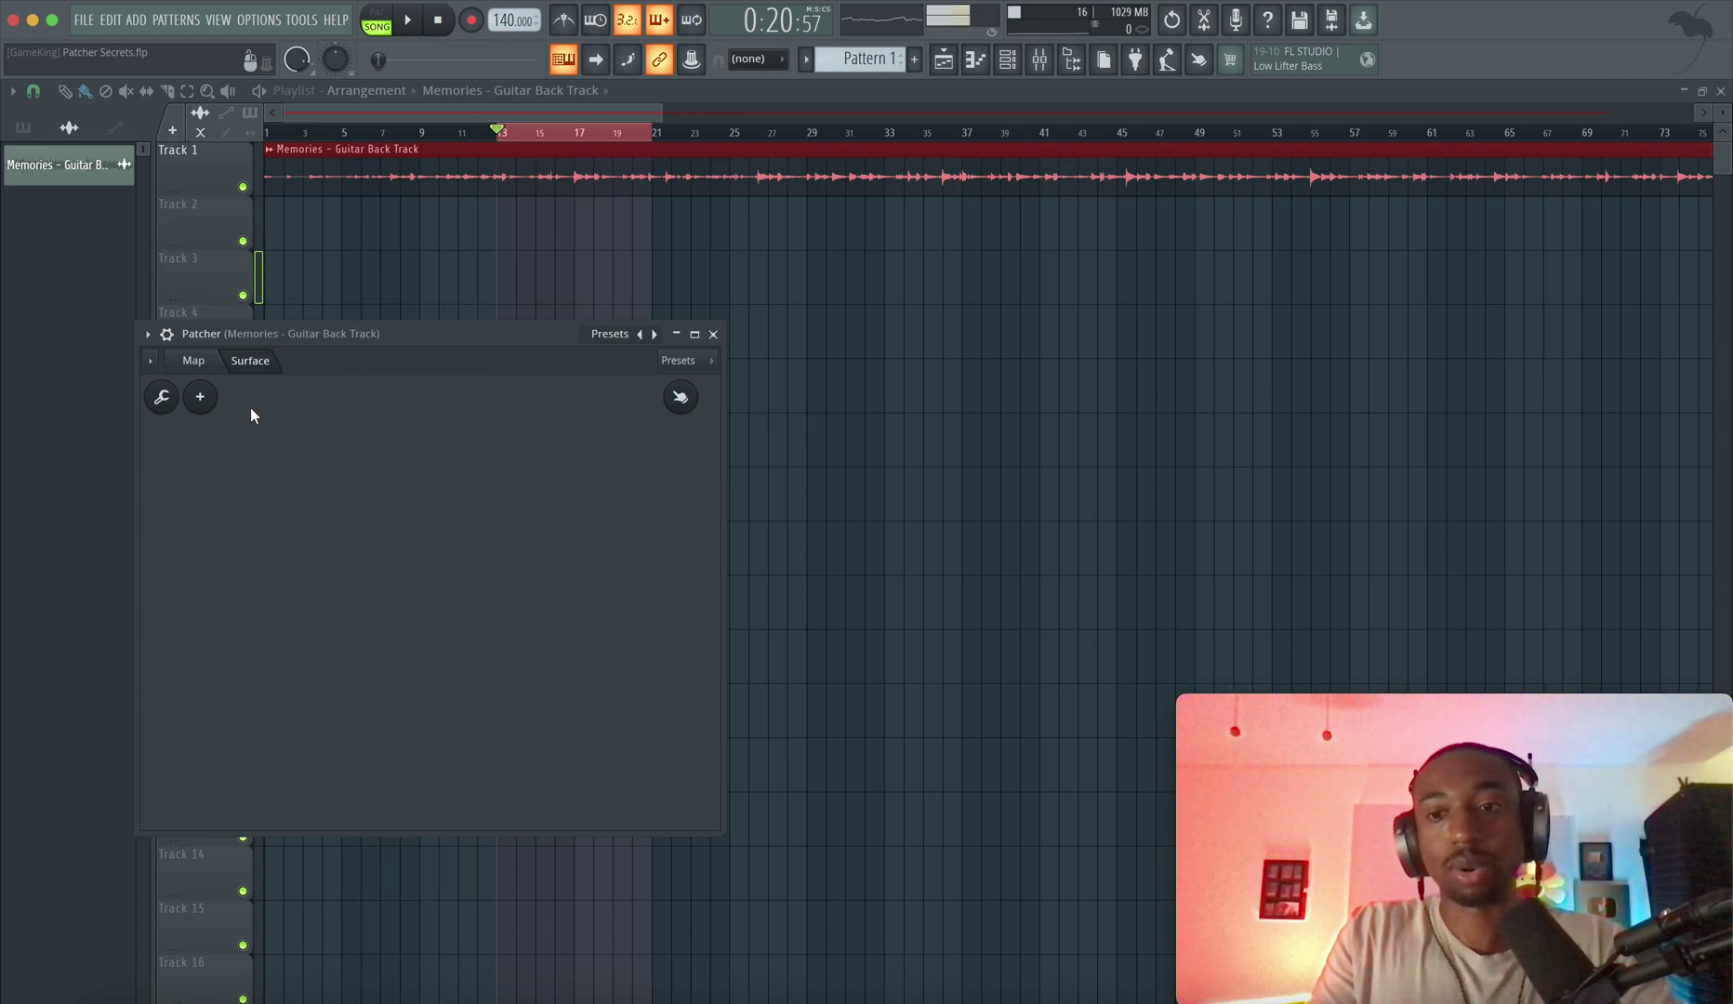
pyautogui.click(200, 397)
pyautogui.click(252, 435)
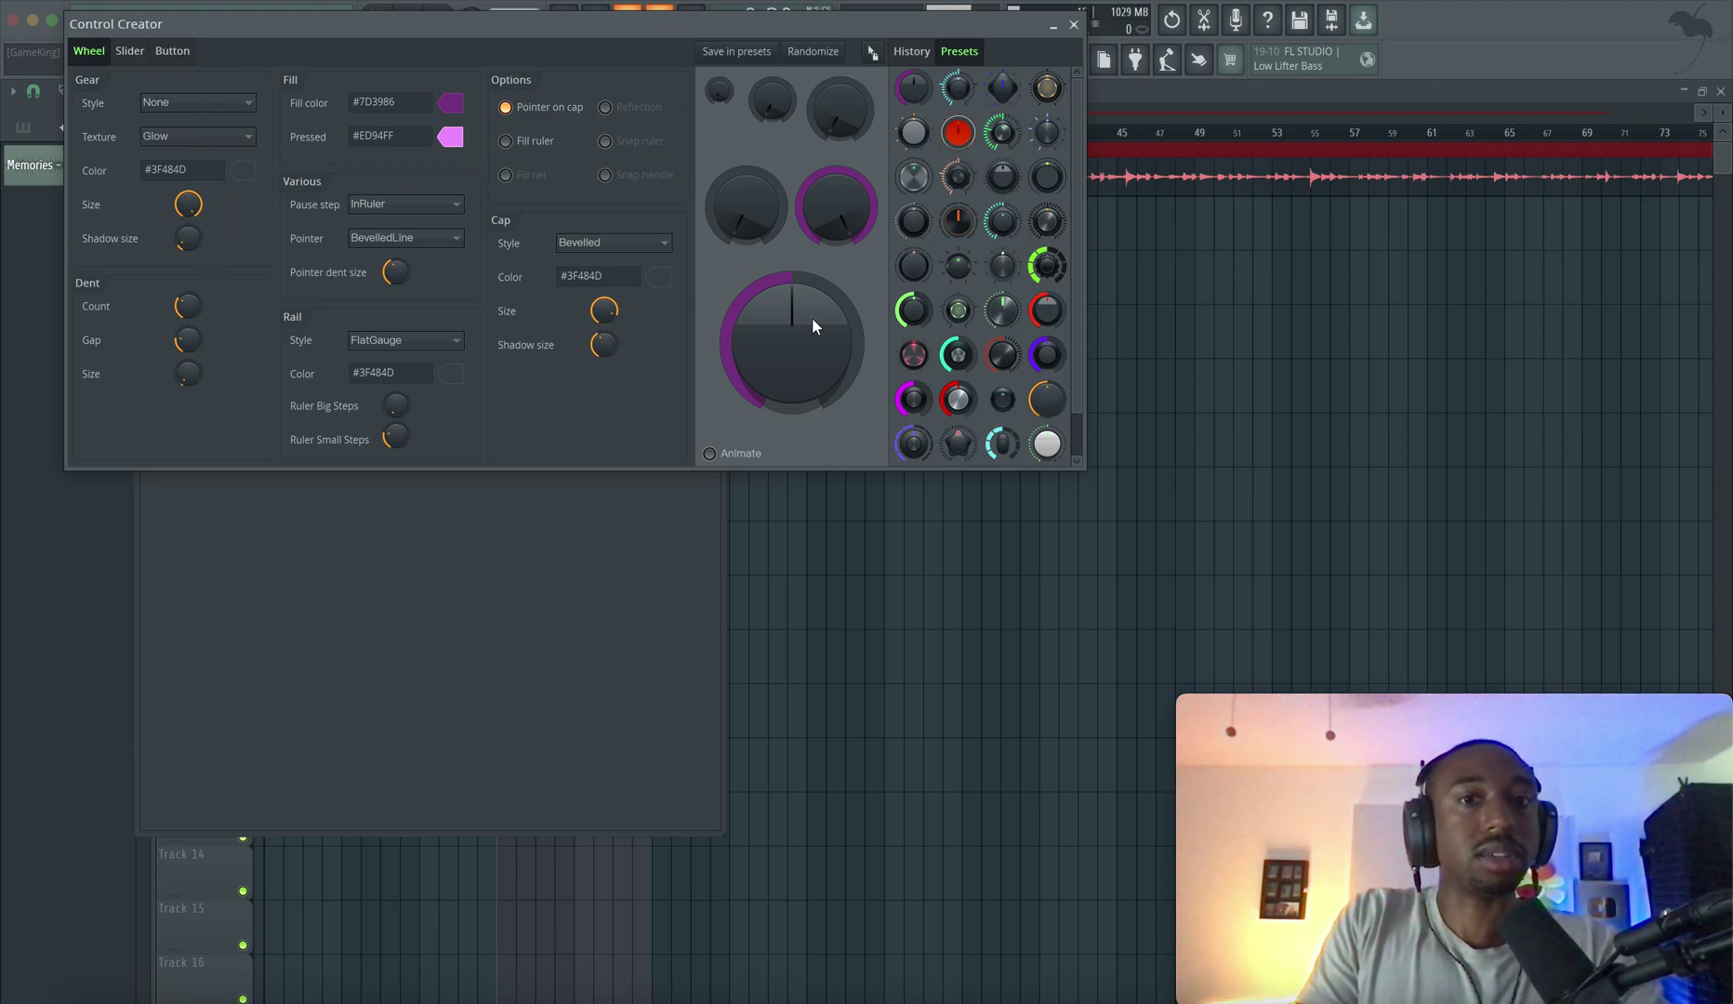
pyautogui.click(958, 132)
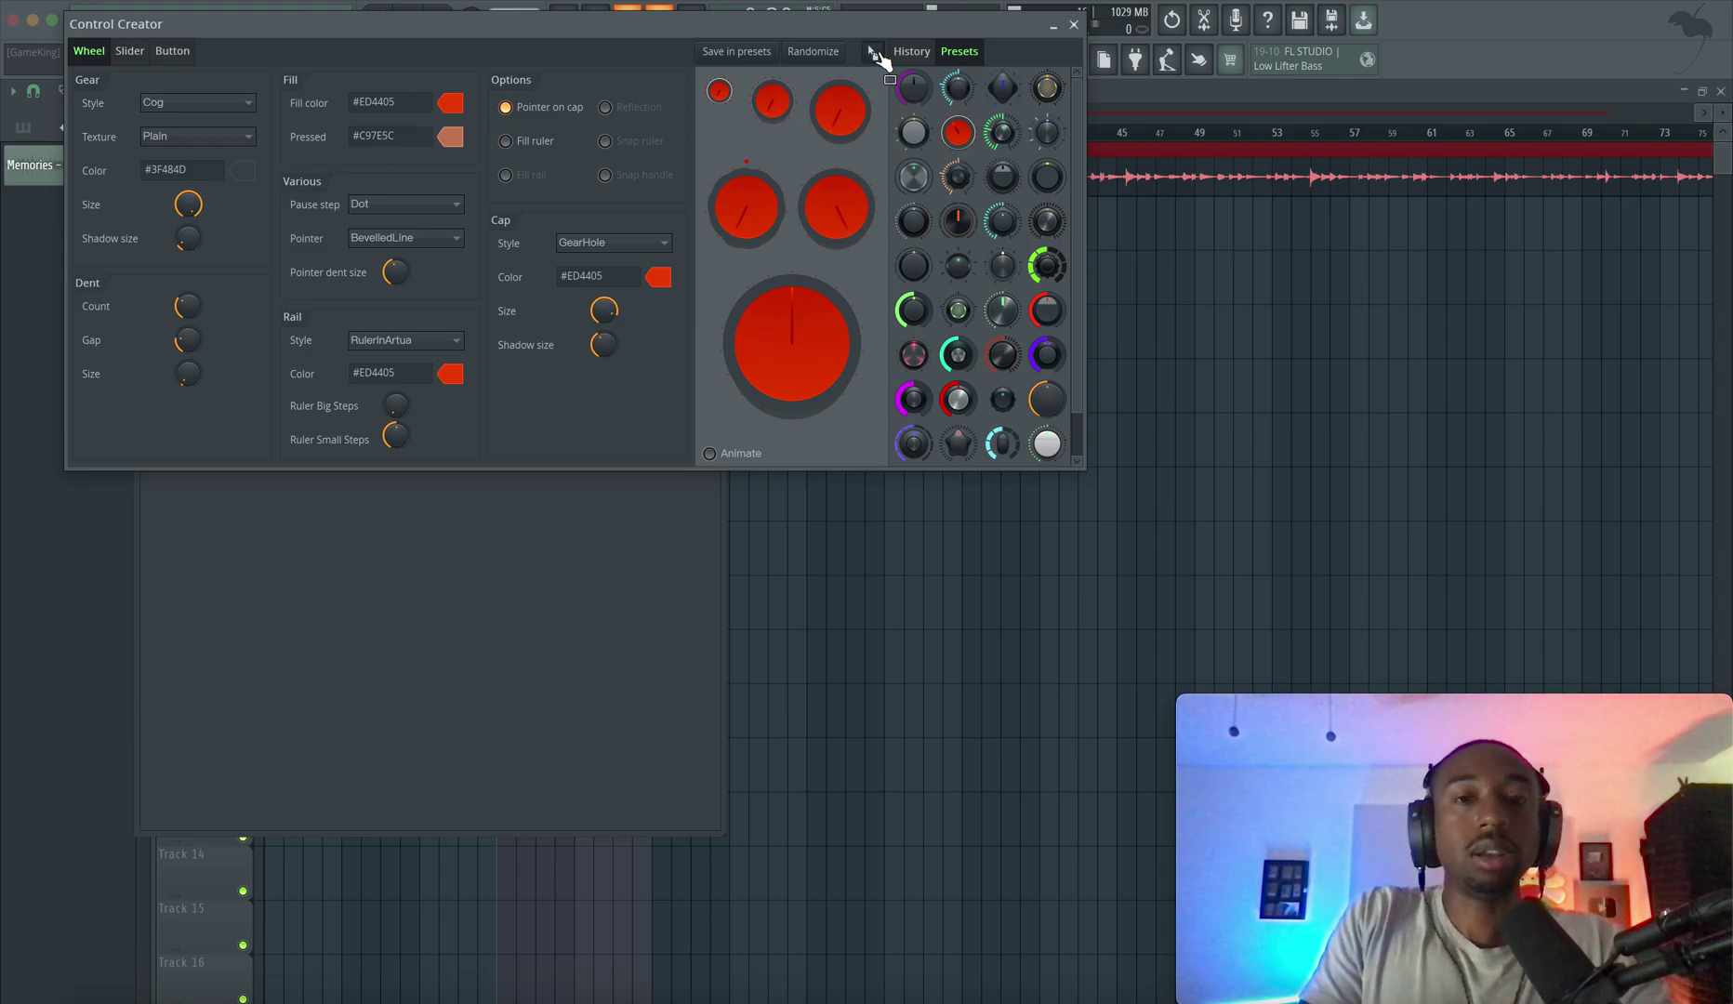
pyautogui.moveTo(878, 52); pyautogui.dragTo(249, 514)
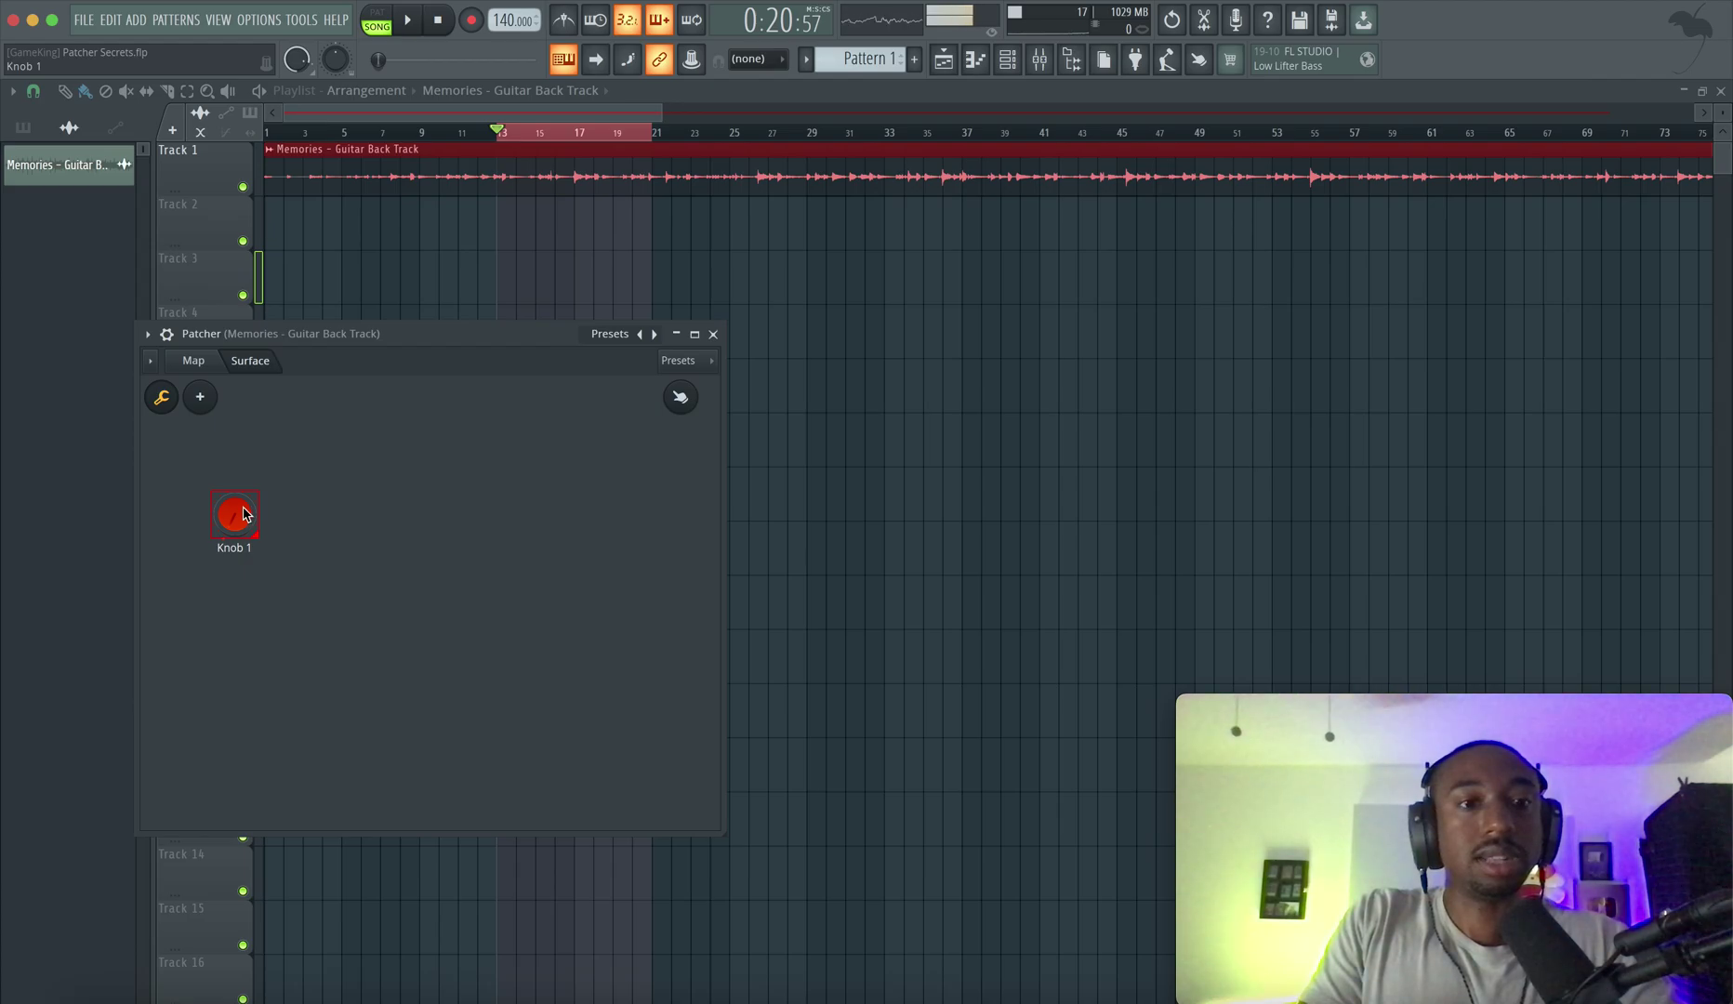
# - Set the red knob's rail colour to Sienna #B56D3D and pick the same previously used colour for its fill
pyautogui.rightClick(246, 508)
pyautogui.moveTo(291, 575)
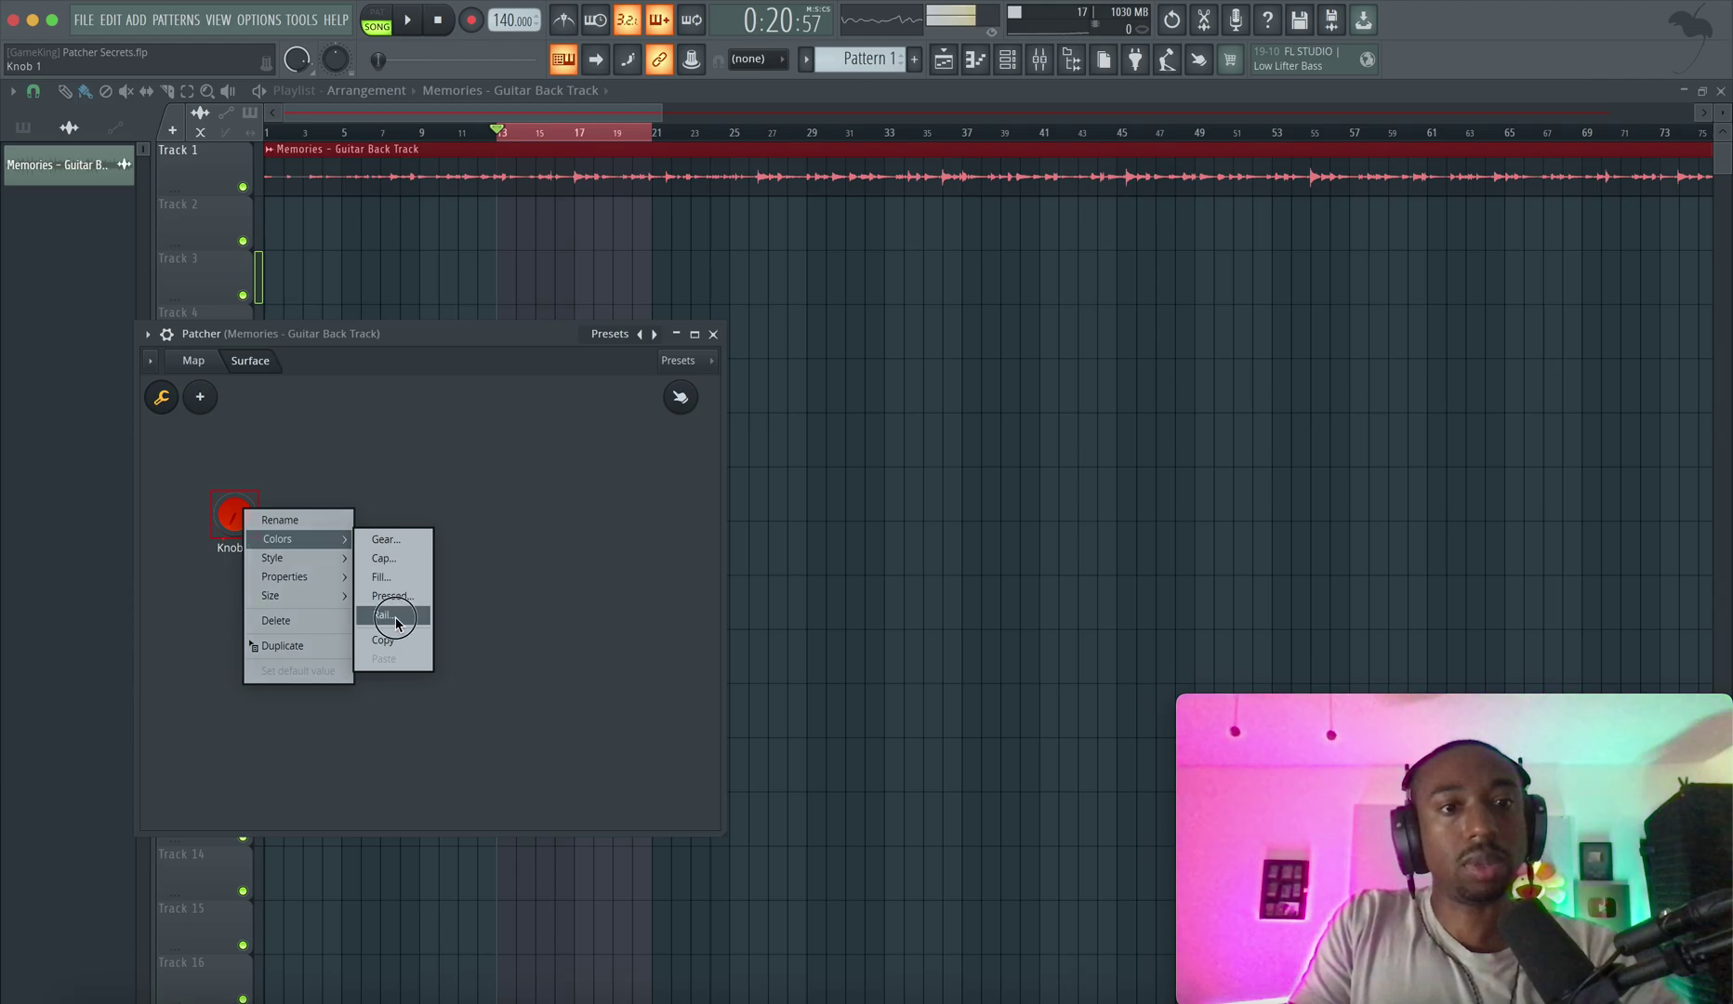
pyautogui.click(397, 624)
pyautogui.click(526, 610)
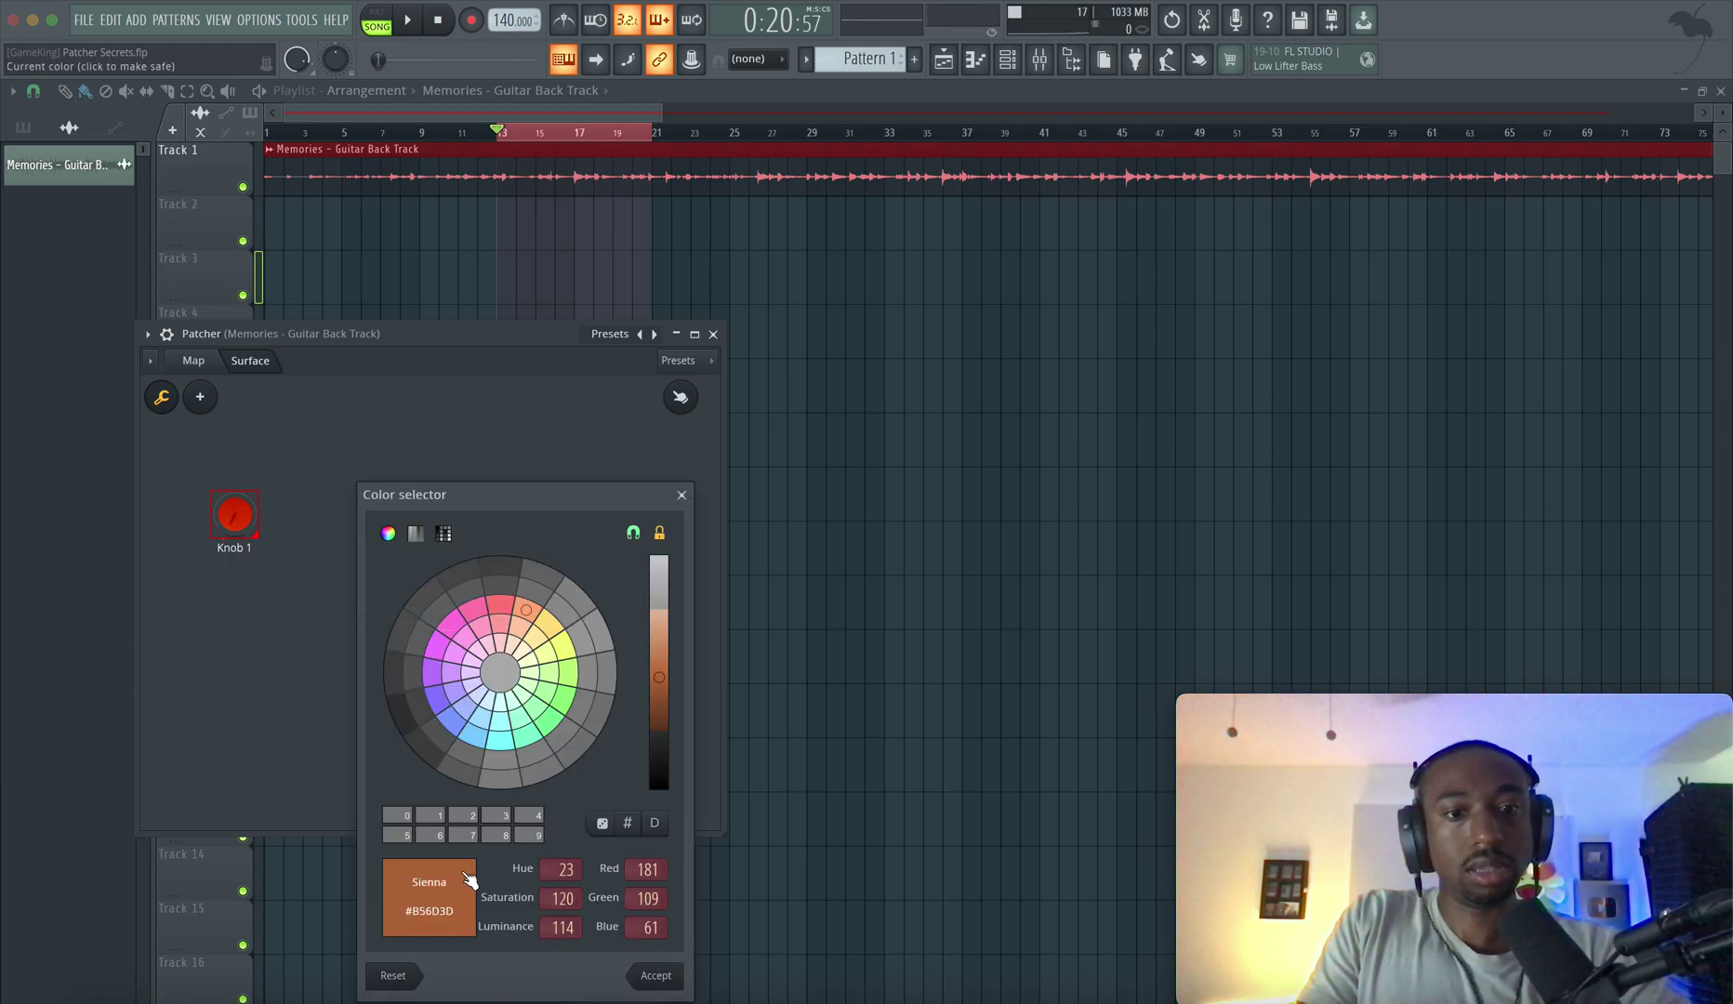
pyautogui.click(667, 975)
pyautogui.rightClick(241, 514)
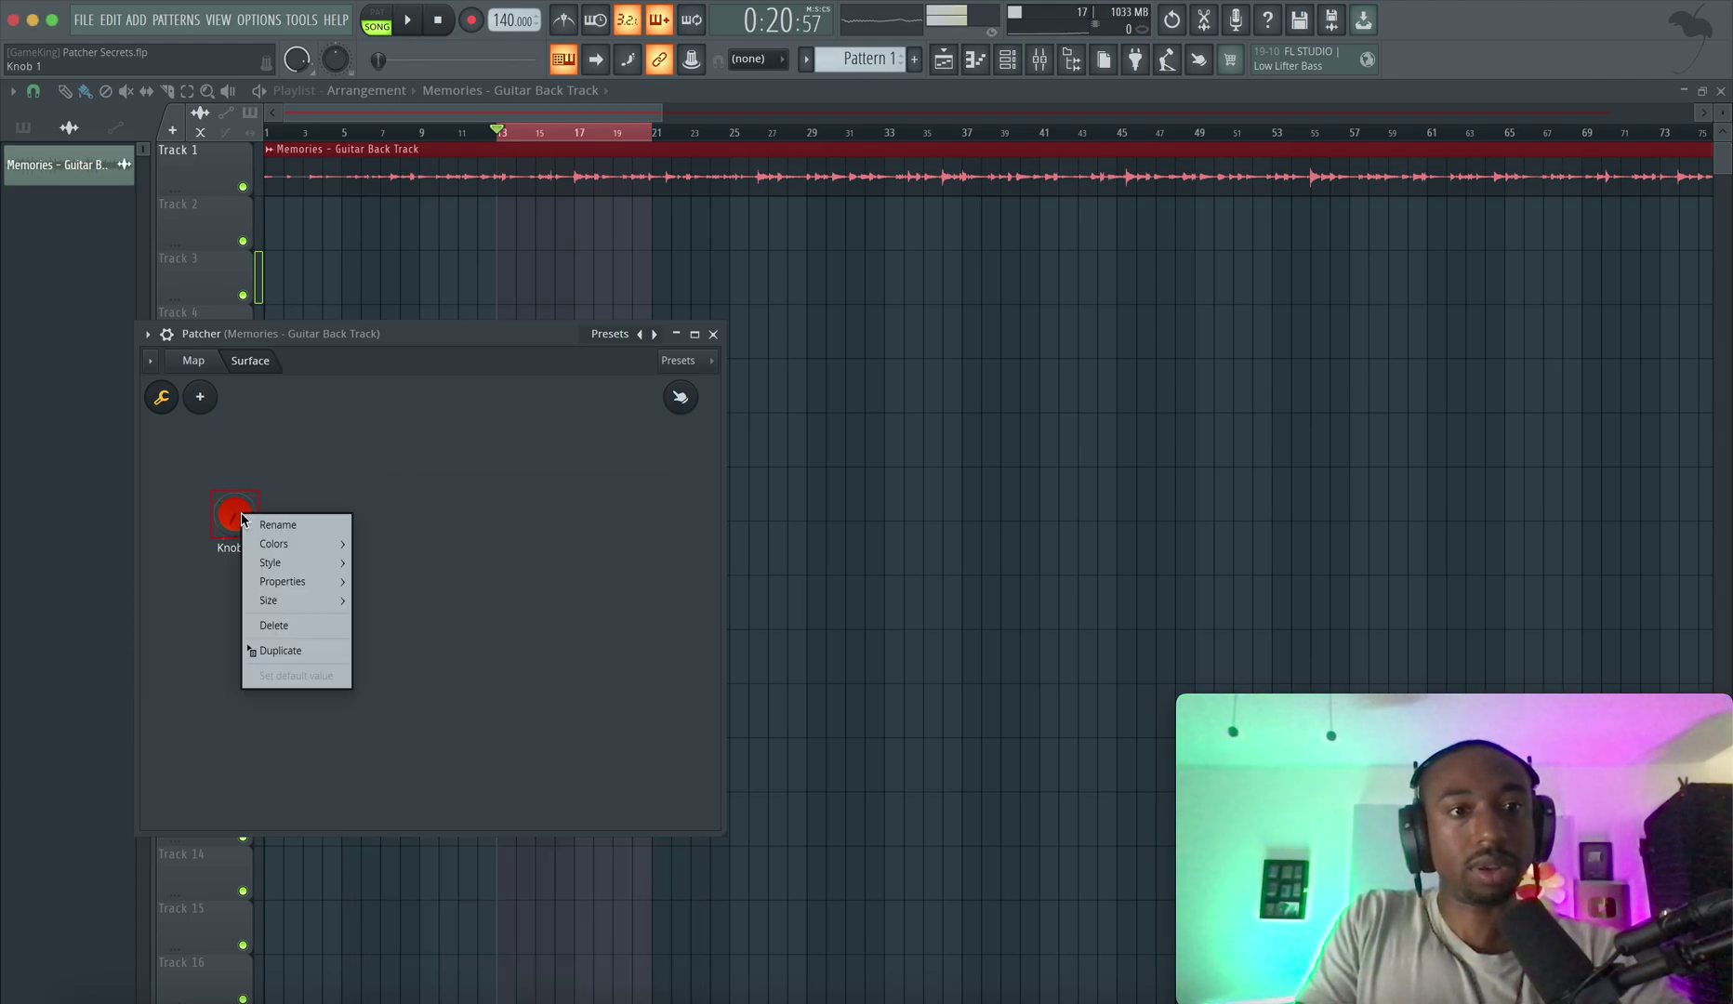
pyautogui.moveTo(306, 544)
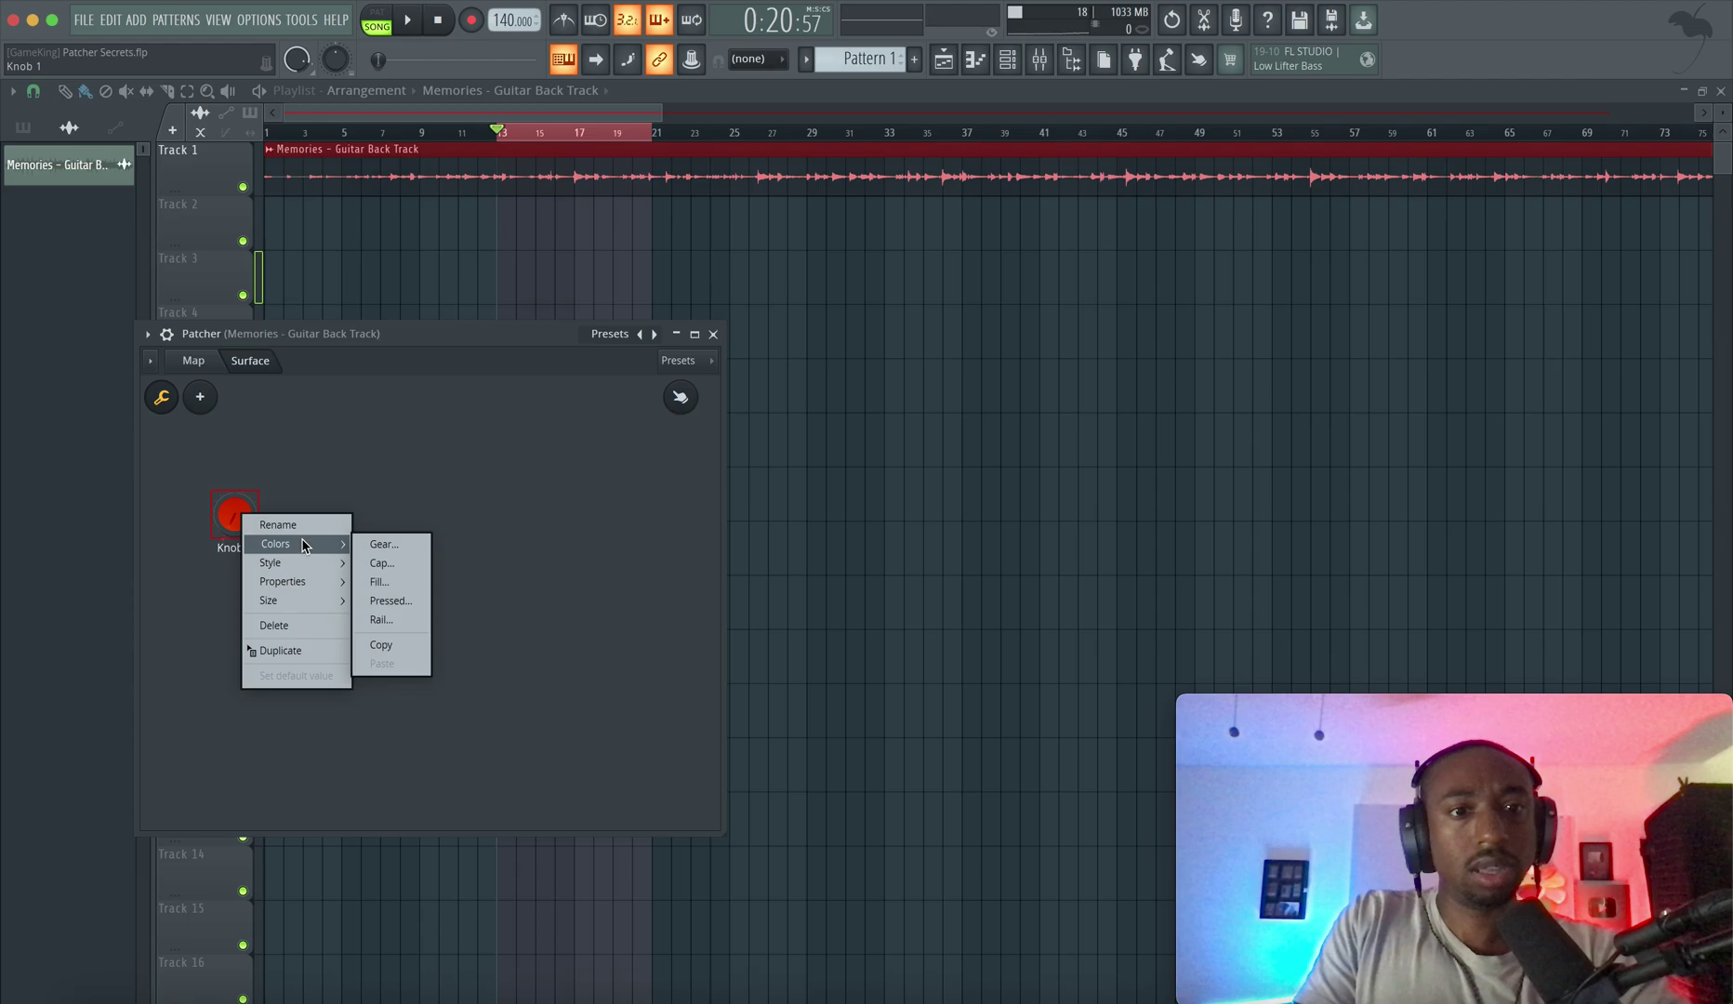
pyautogui.click(414, 583)
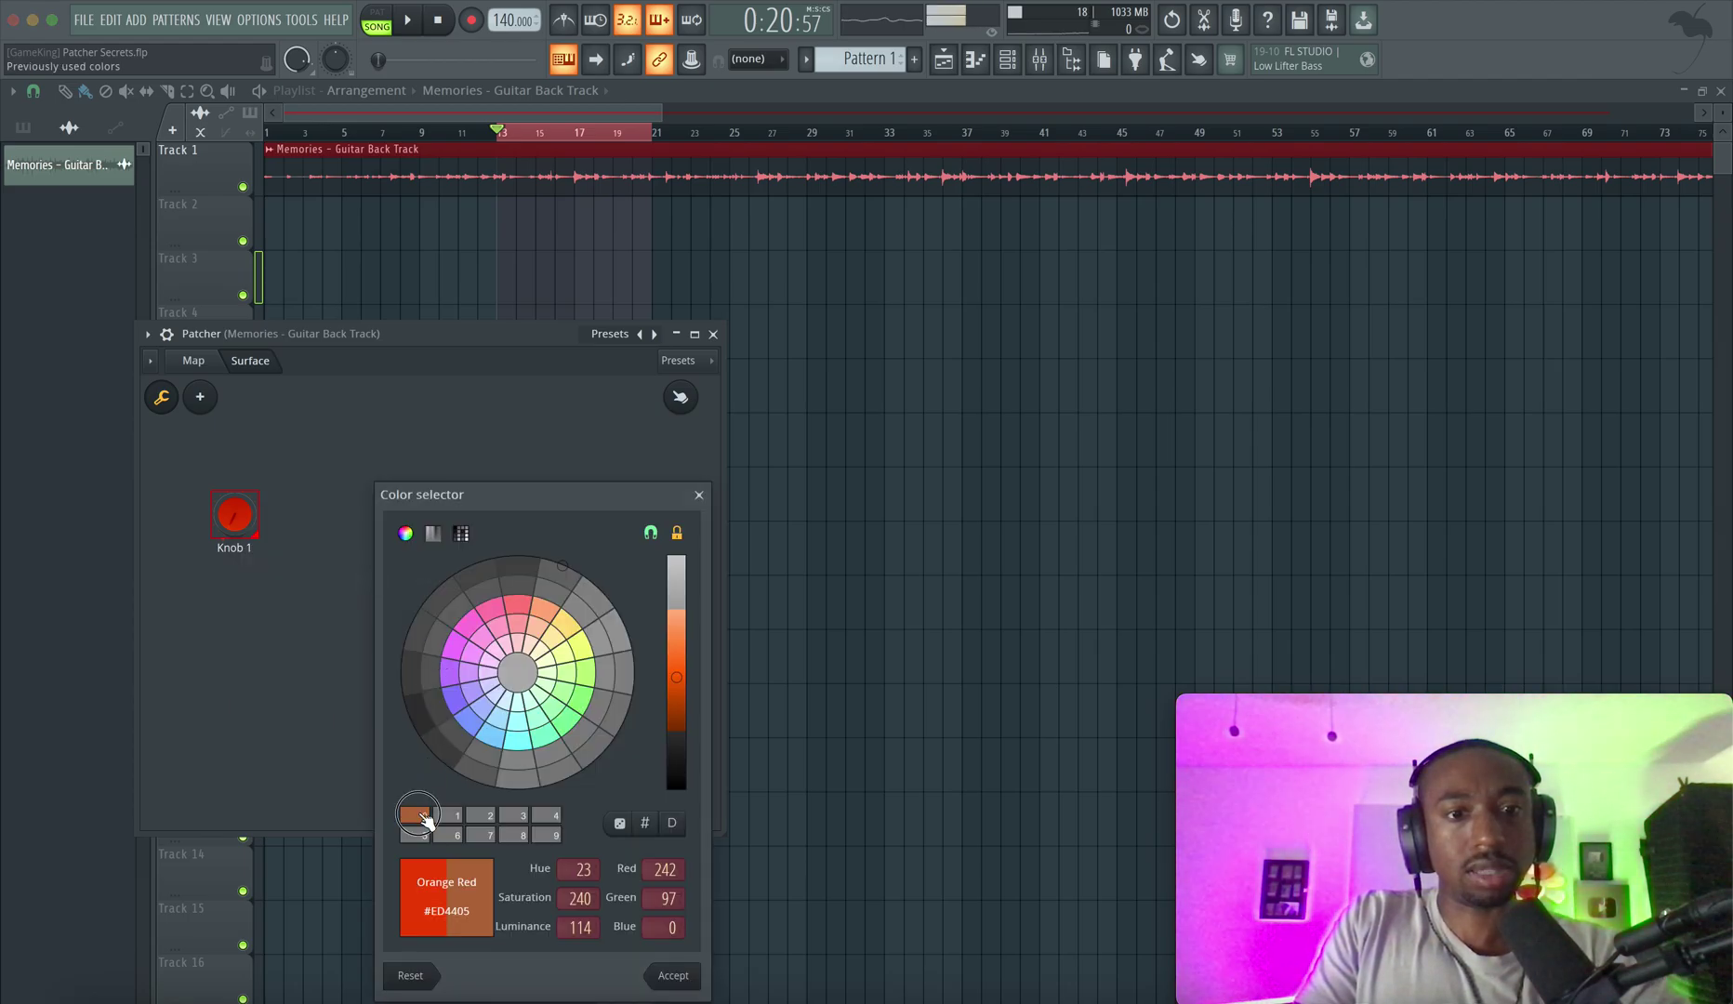
pyautogui.doubleClick(423, 815)
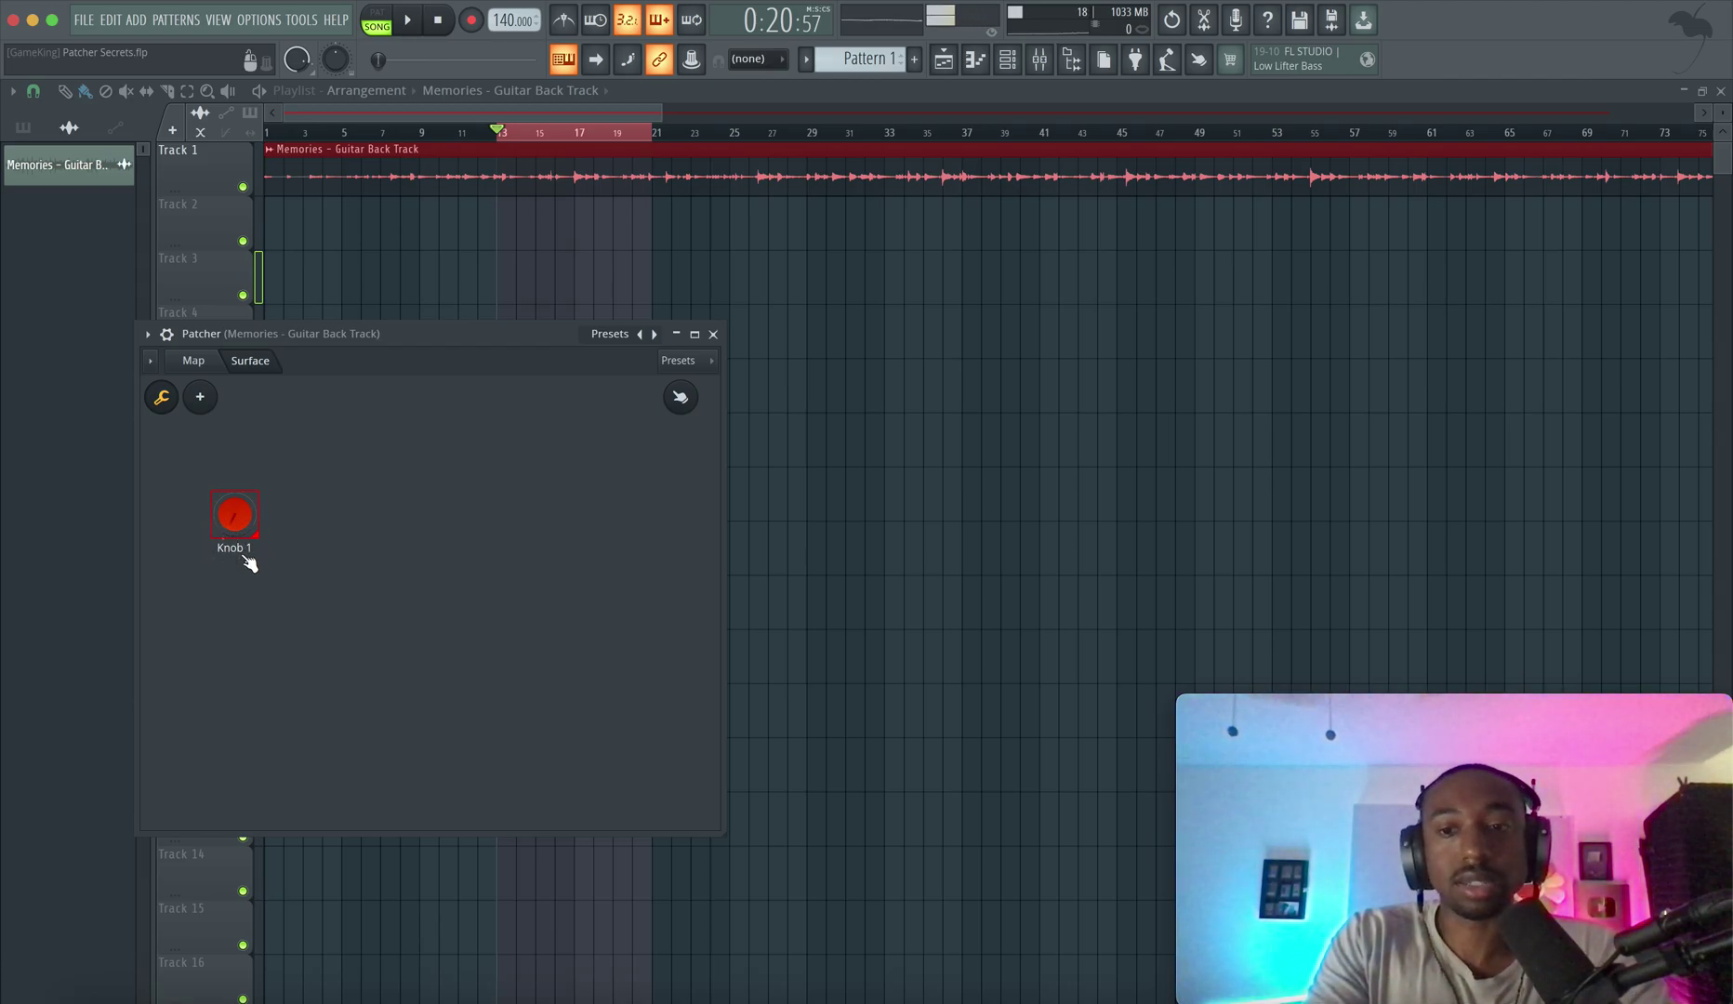
# - Rename the red Surface knob as WOBBLE
pyautogui.rightClick(238, 527)
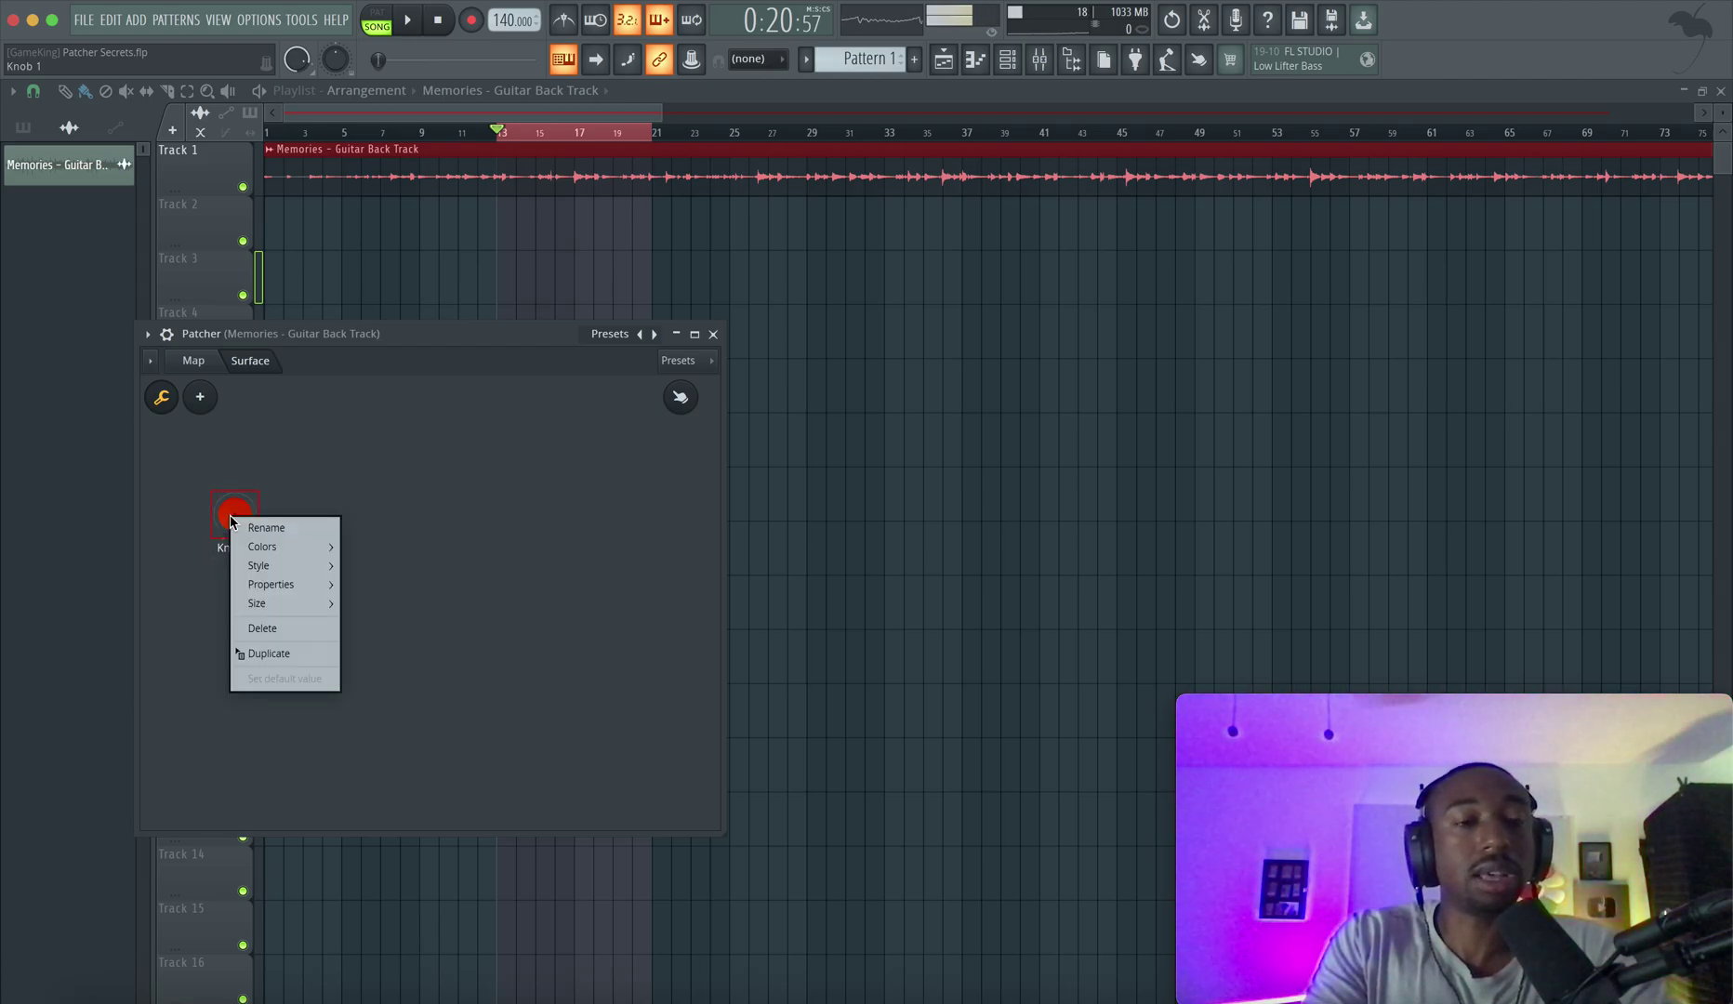
pyautogui.click(258, 527)
pyautogui.write('WOBBLE')
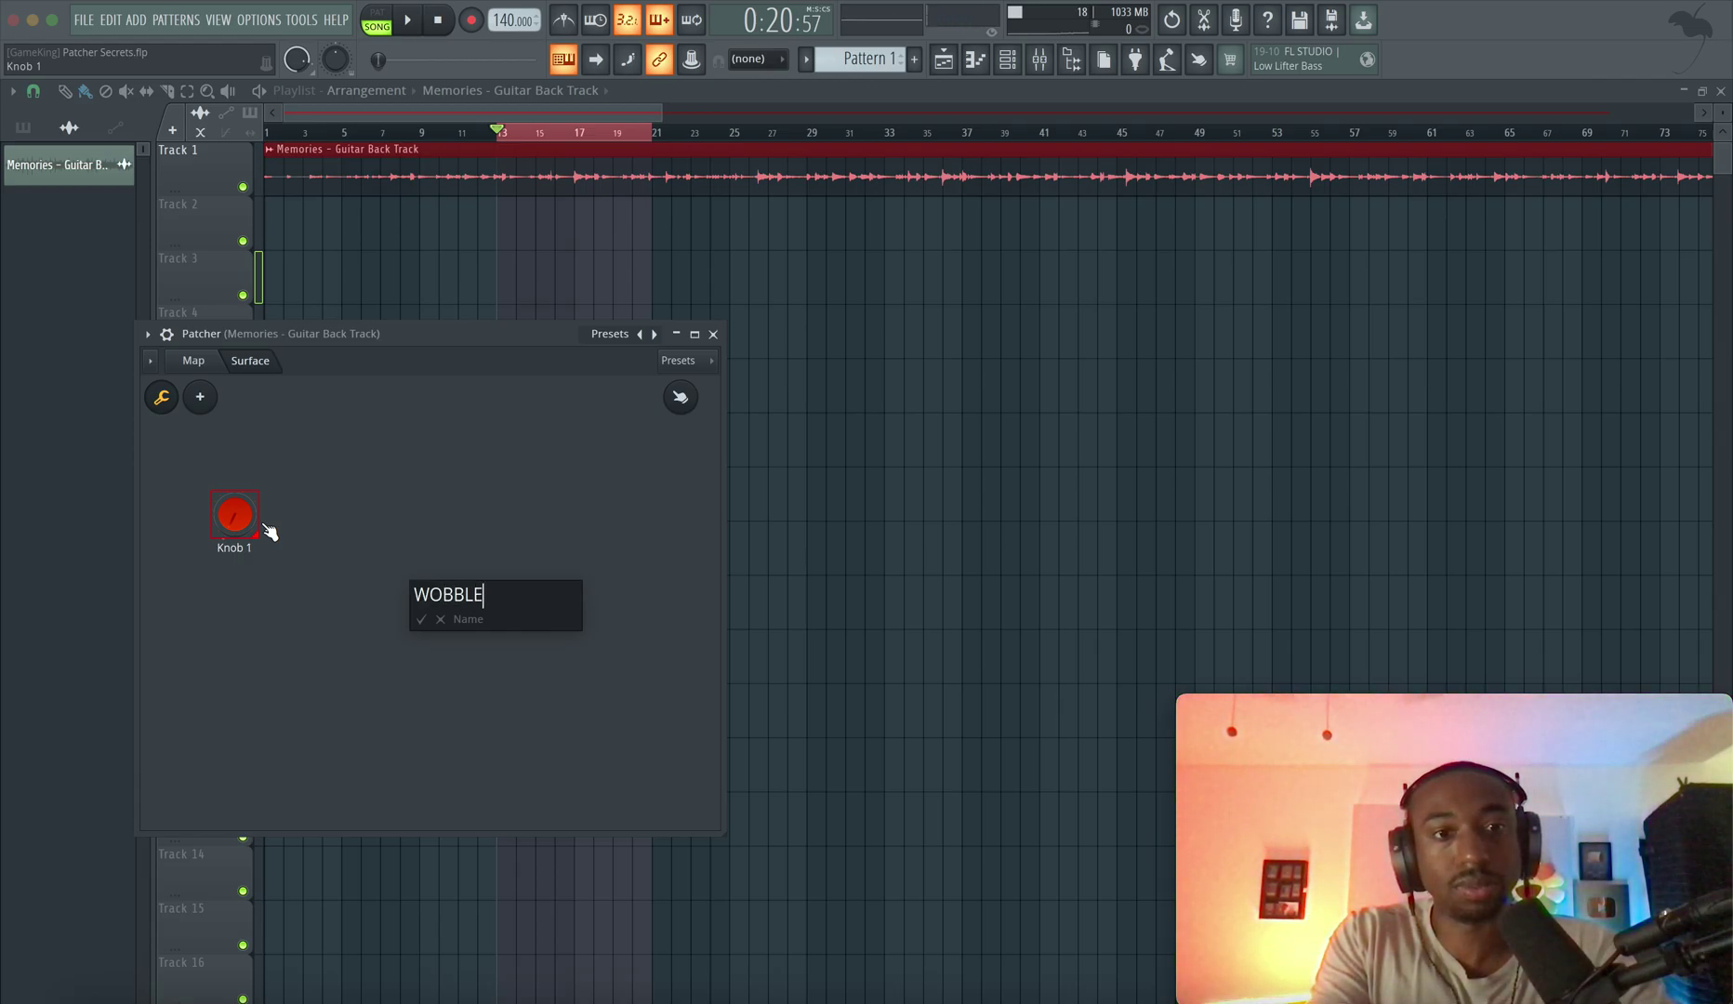
pyautogui.press('Return')
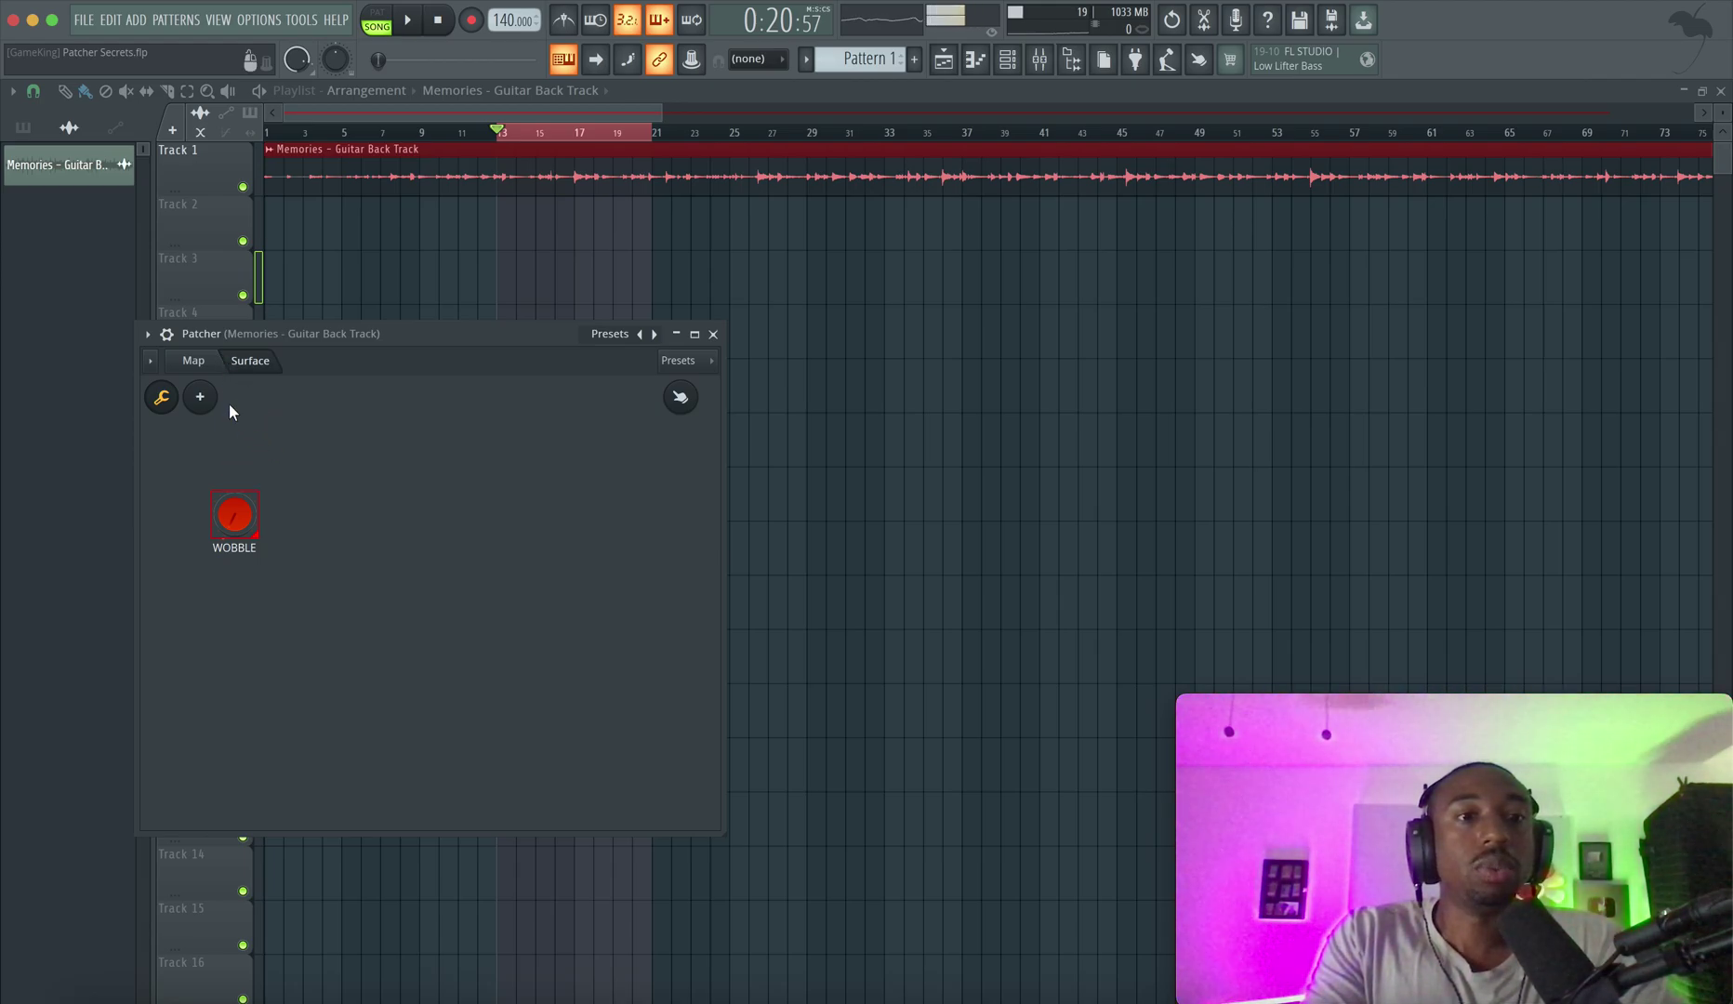
# - On the Map, shift the Surface module to the left and connect its WOBBLE output to Pitch Wobble's modulation time input
pyautogui.click(207, 361)
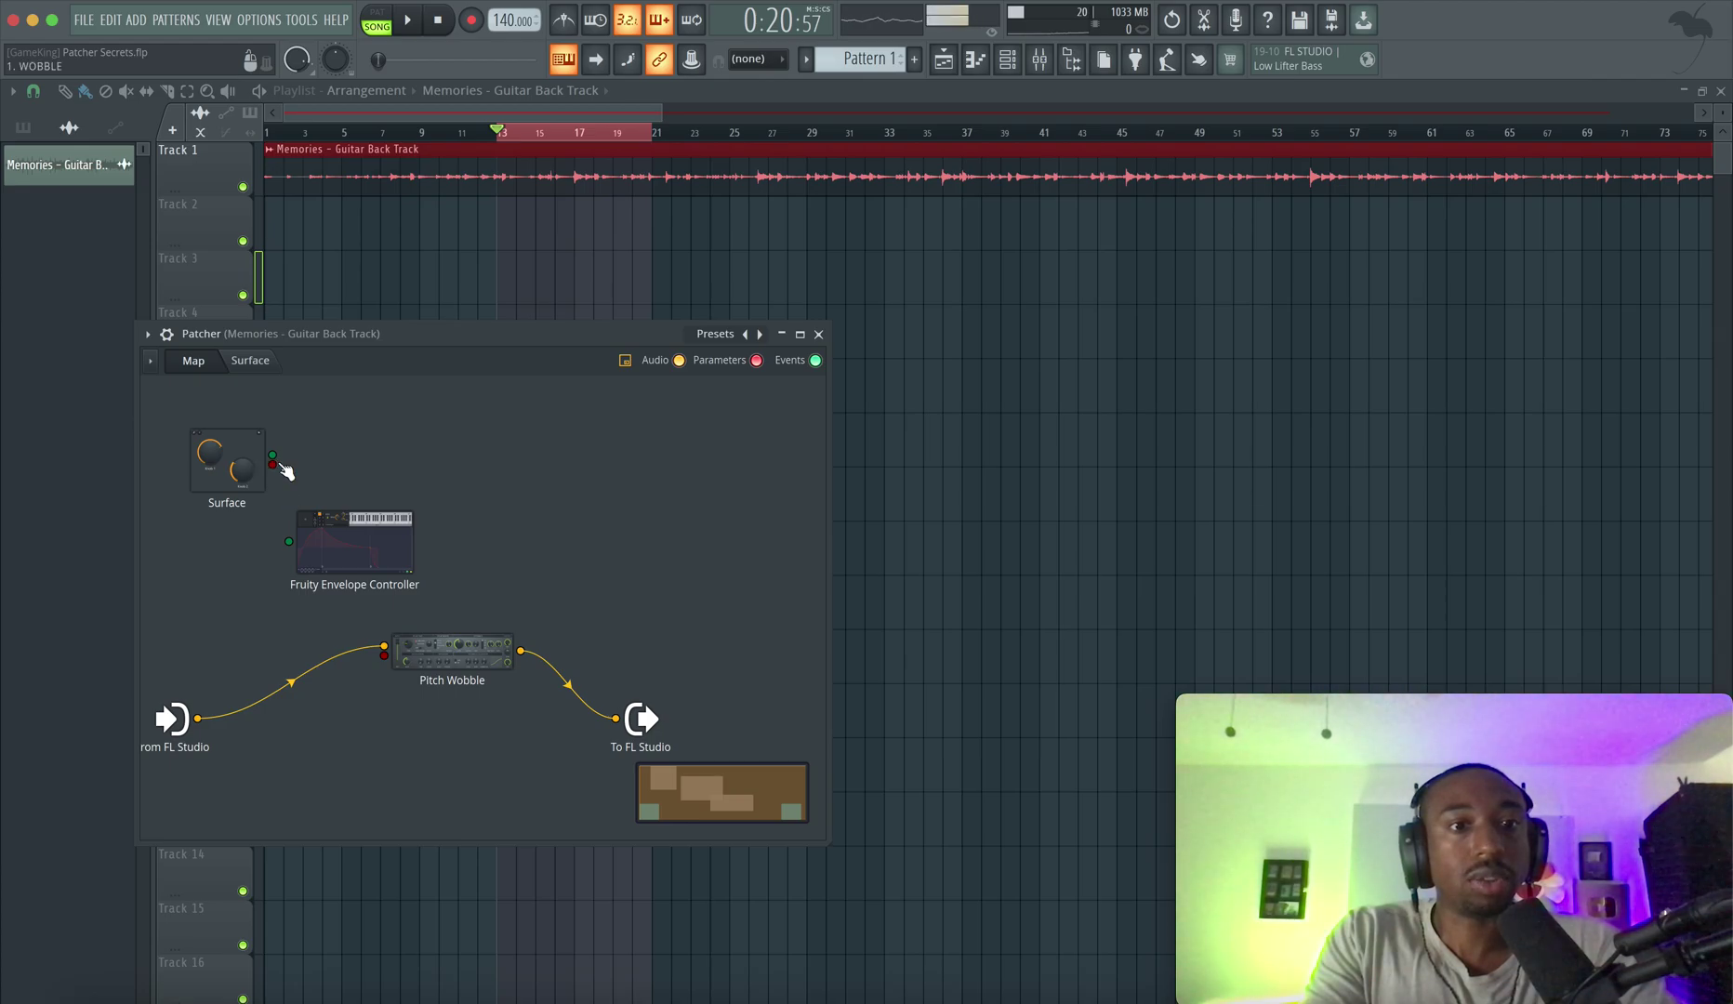
pyautogui.moveTo(240, 442); pyautogui.dragTo(208, 459)
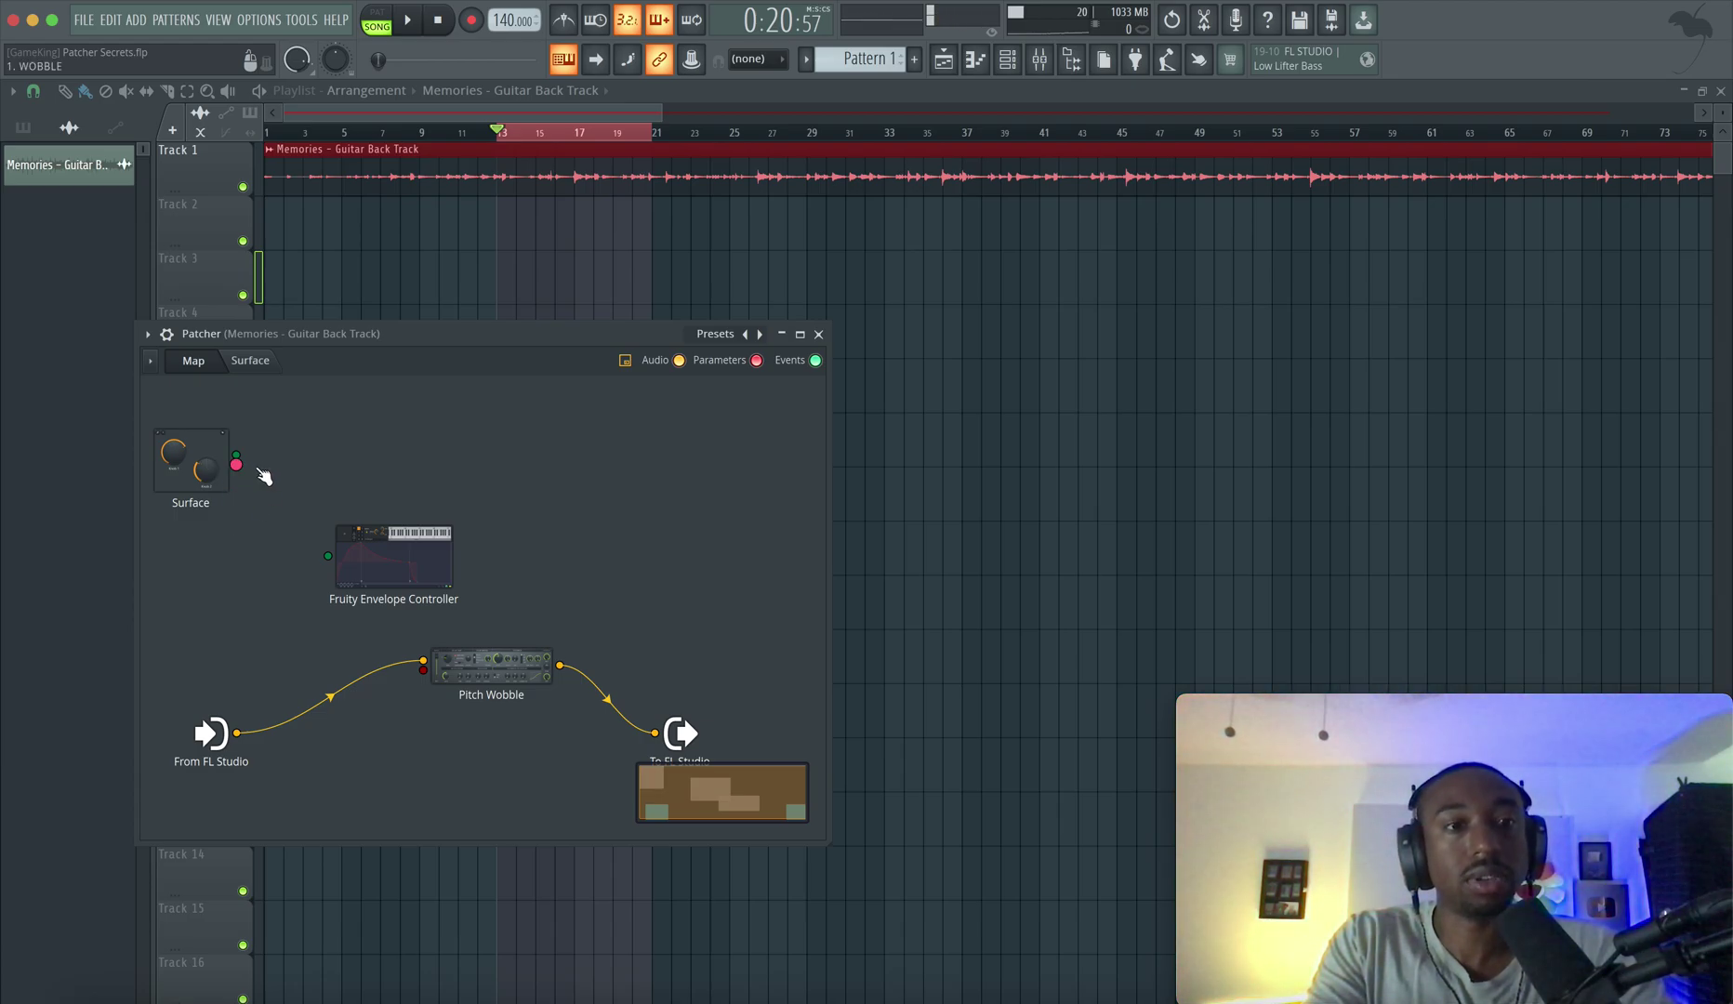
pyautogui.moveTo(238, 465); pyautogui.dragTo(423, 665)
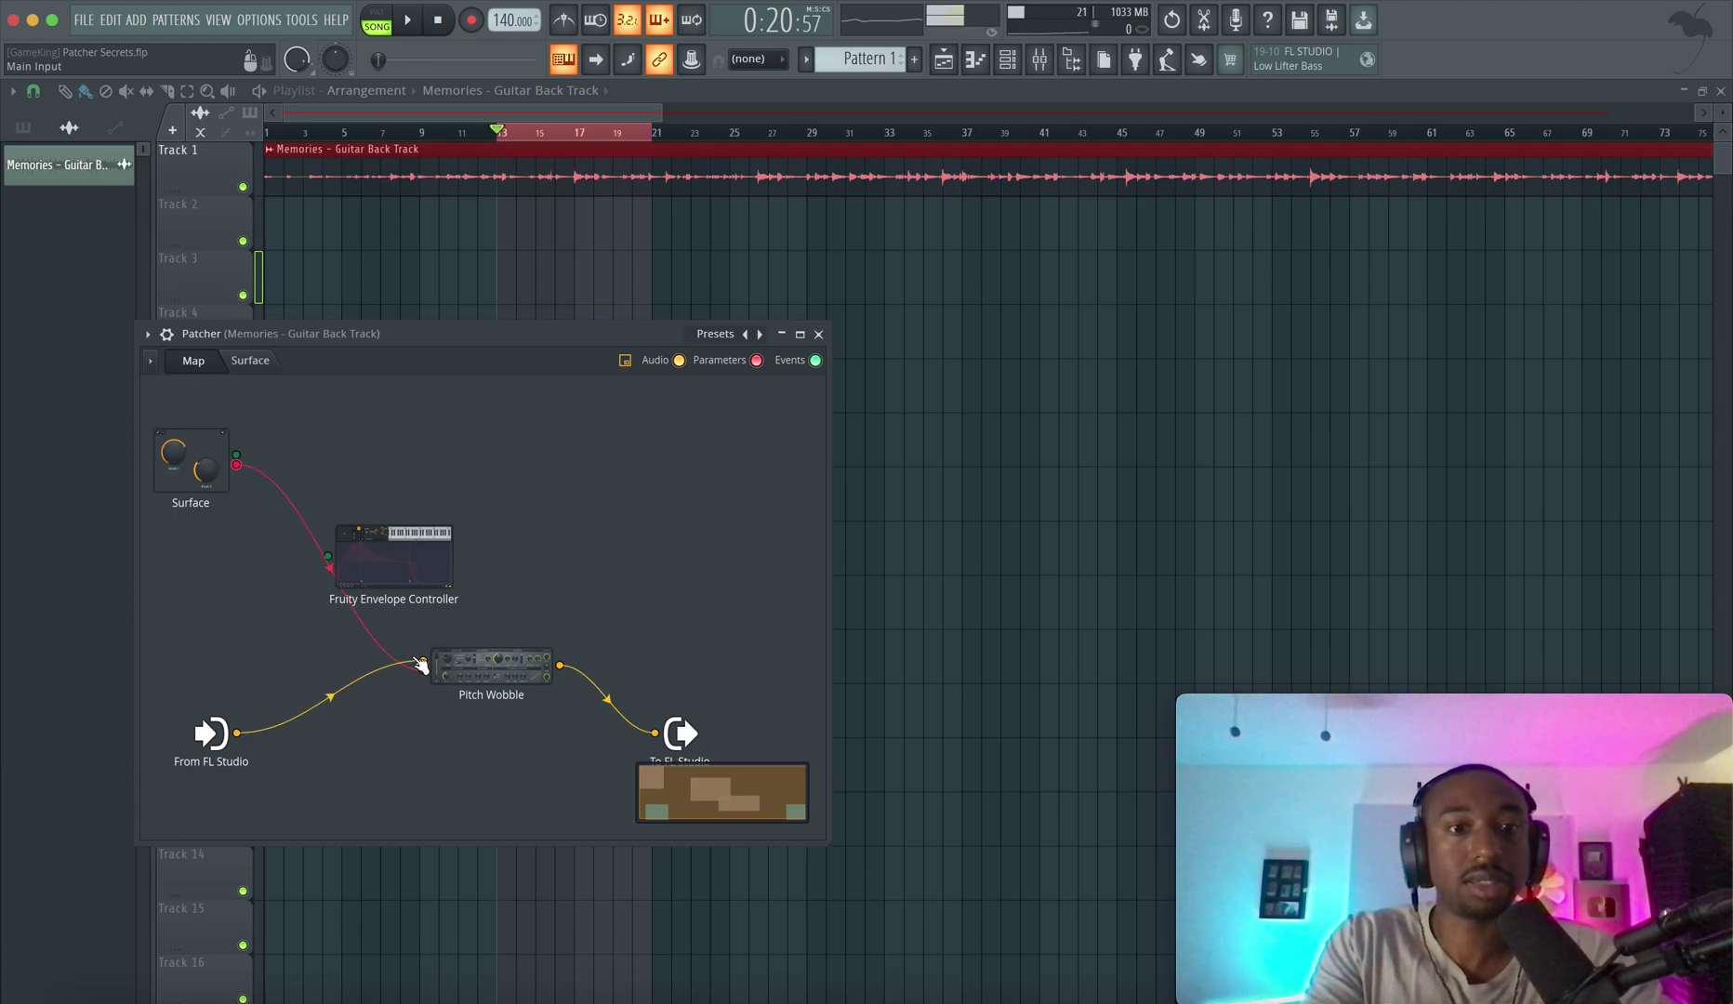
# - Play the guitar track while turning the WOBBLE knob on the Surface to hear its effect, and stop playback
pyautogui.click(251, 361)
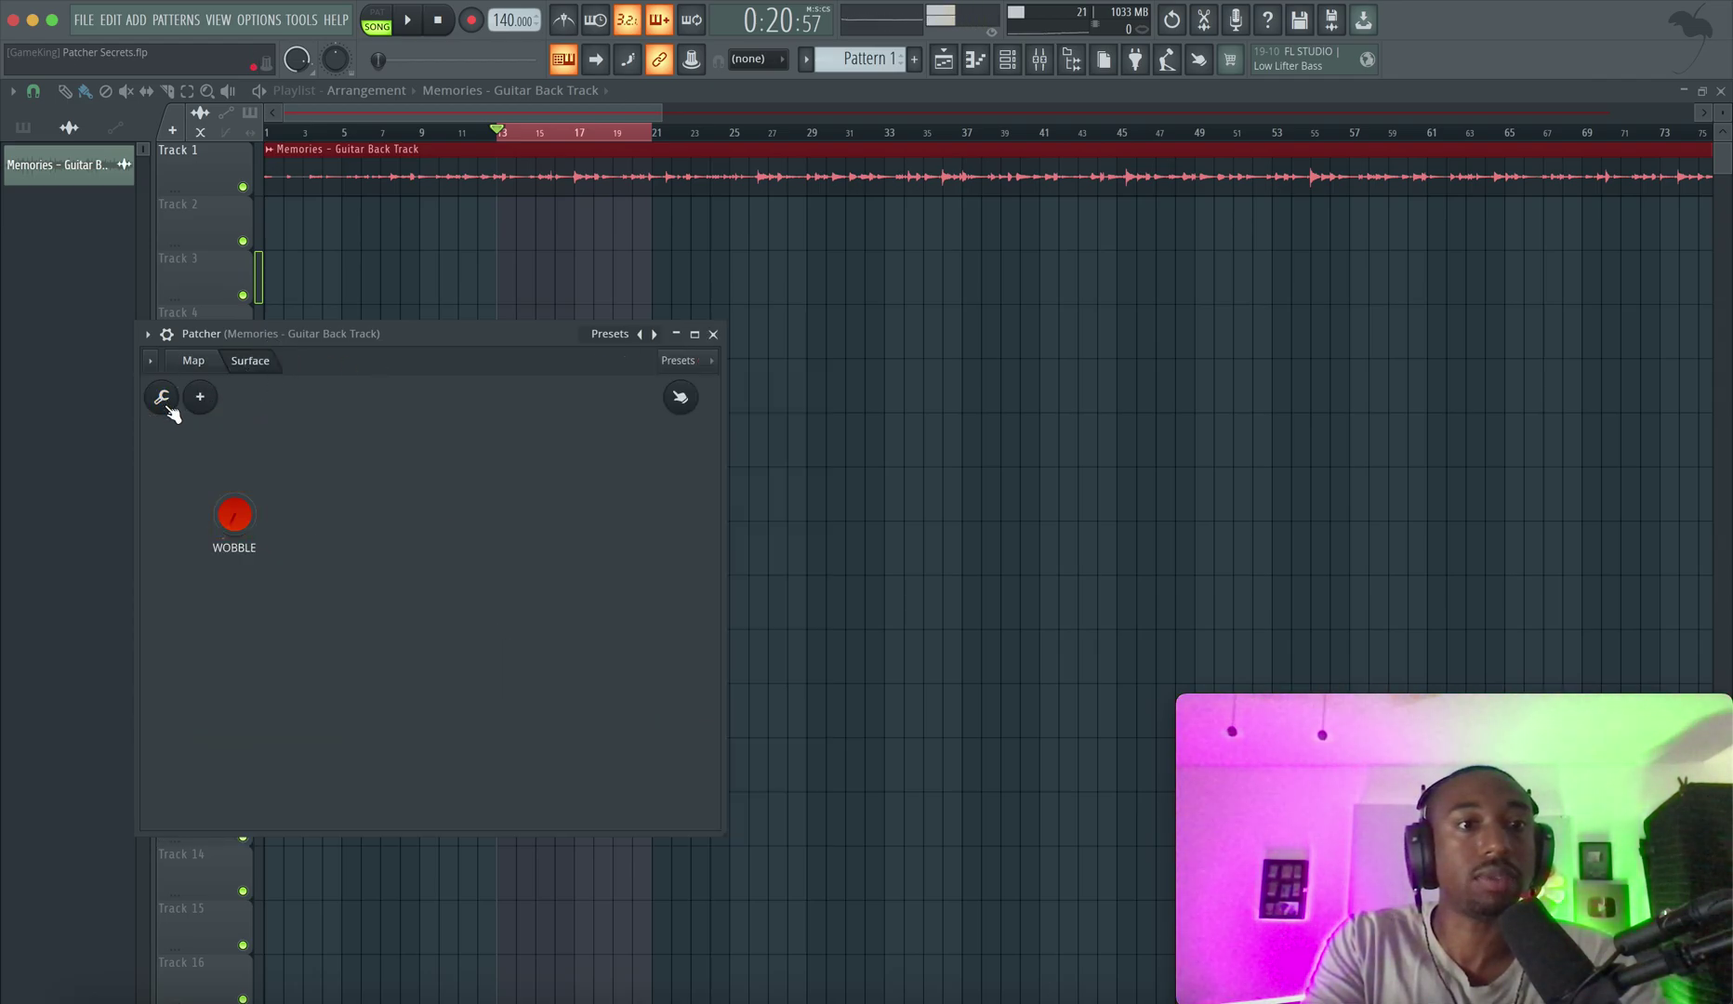
pyautogui.press('space')
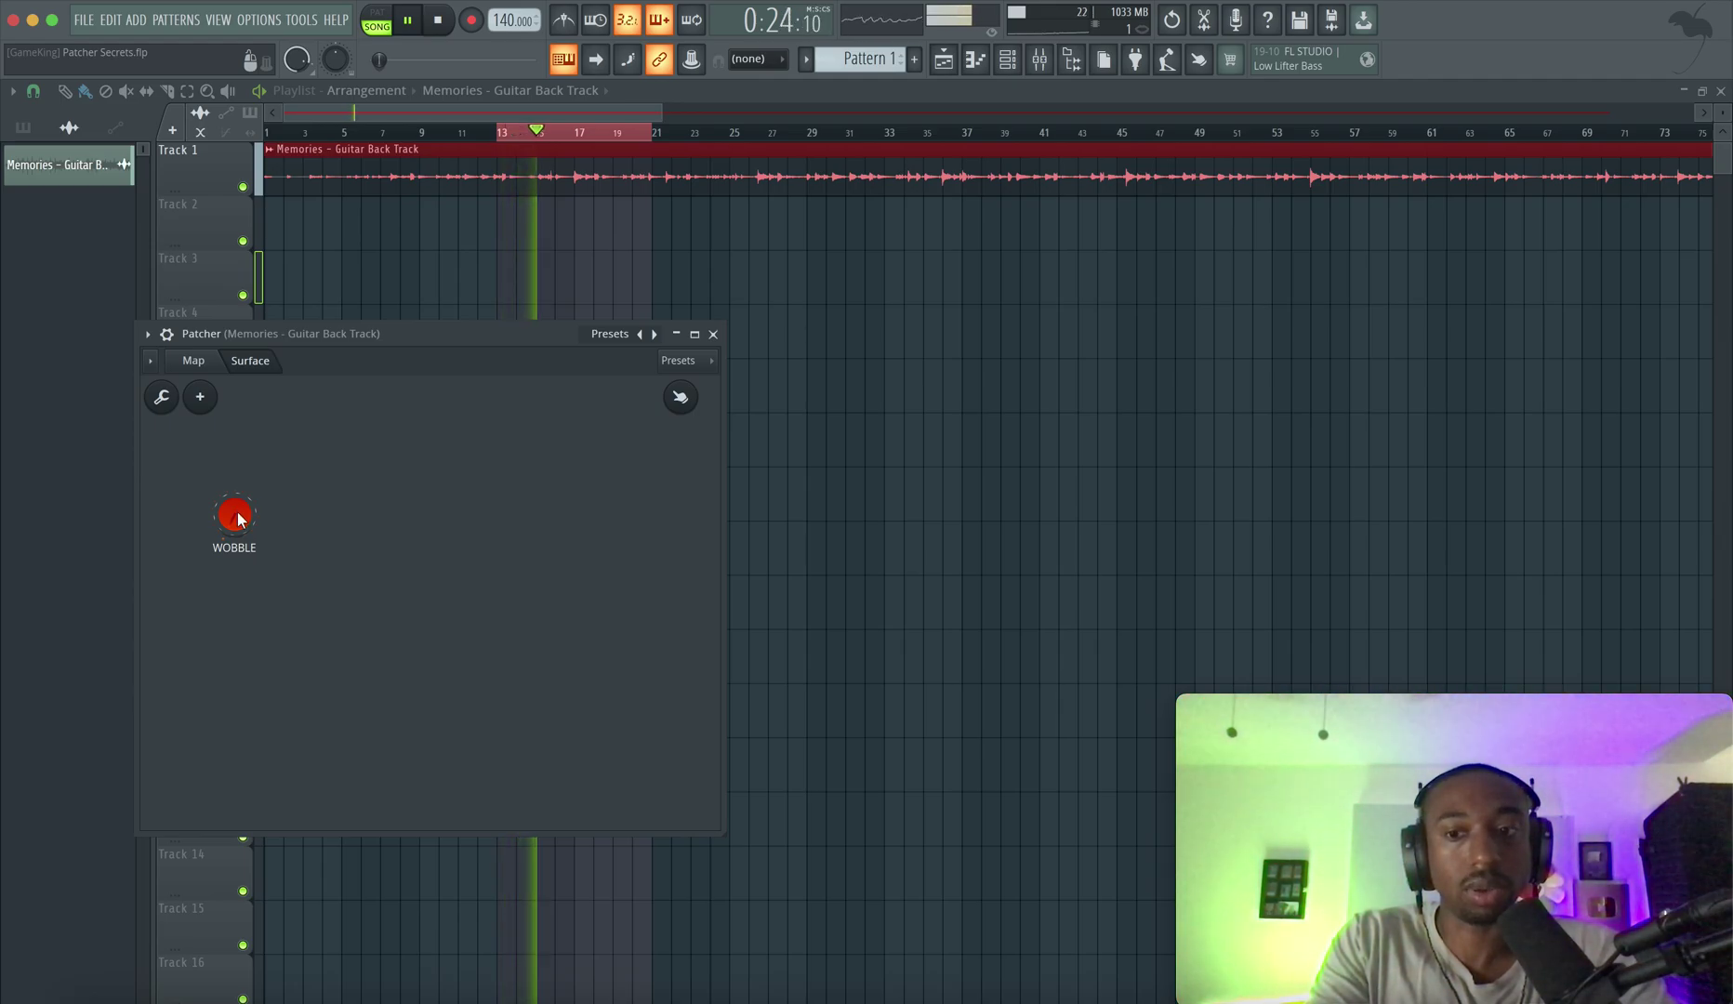
pyautogui.moveTo(238, 519); pyautogui.dragTo(238, 466)
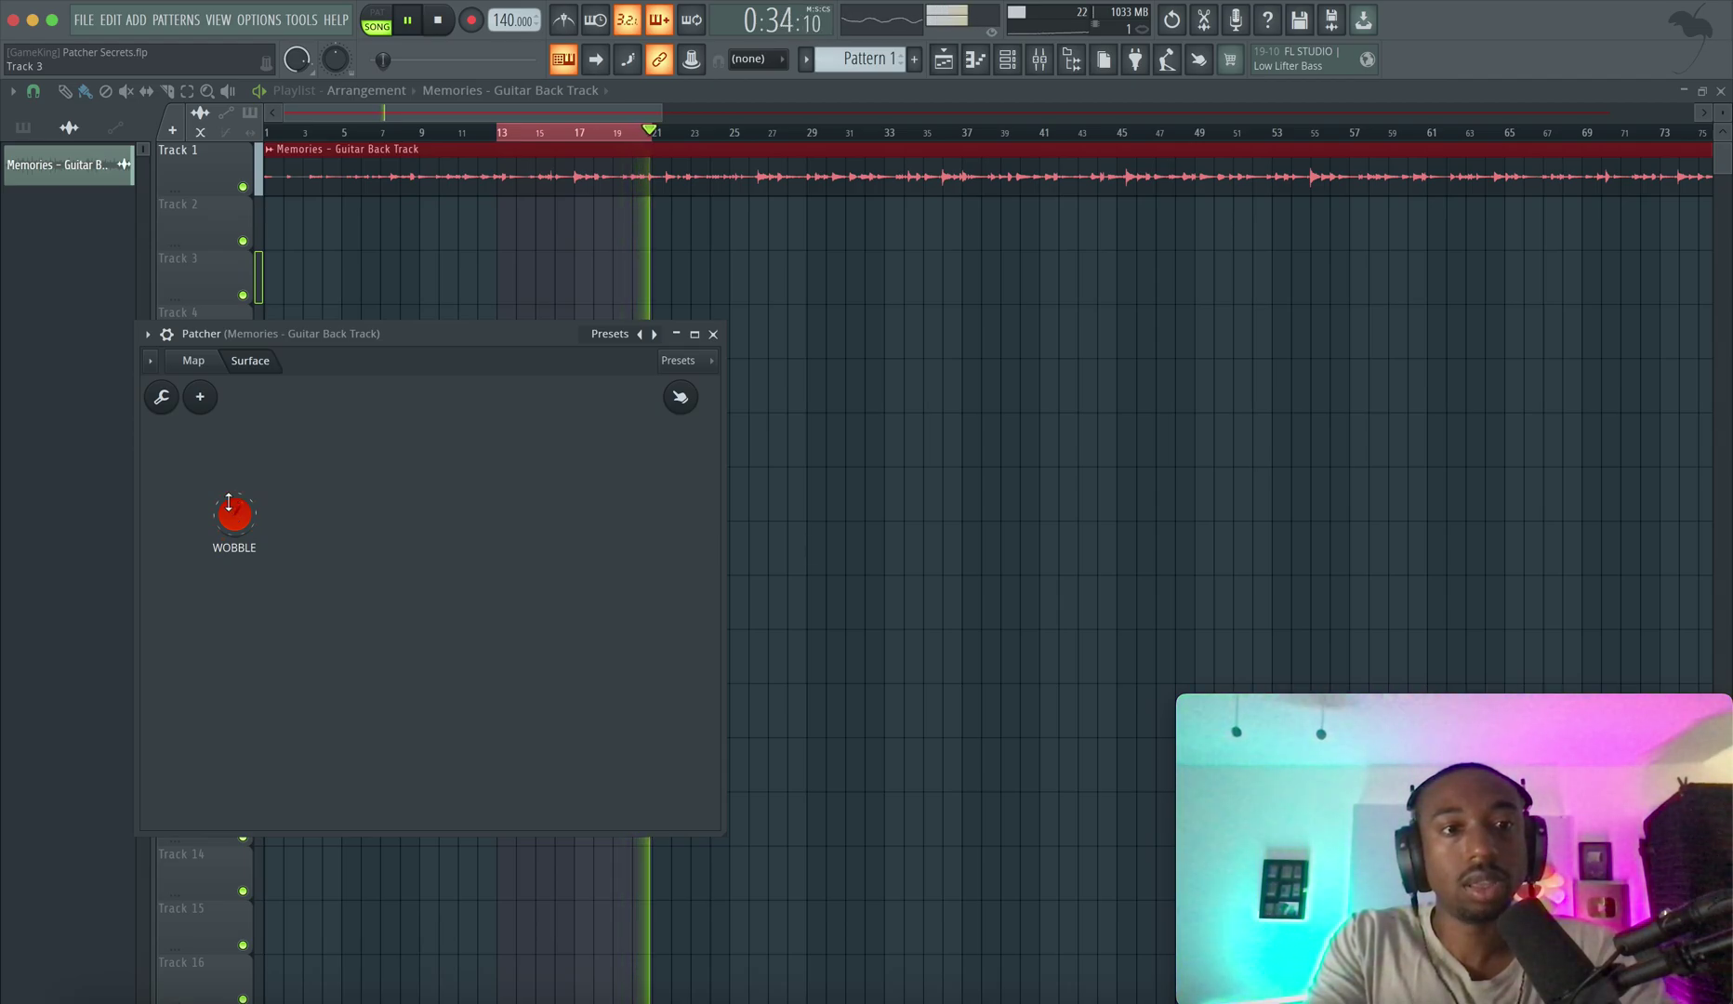
pyautogui.press('space')
# - Disconnect the Surface's WOBBLE output from the Pitch Wobble module on the Map
pyautogui.click(219, 361)
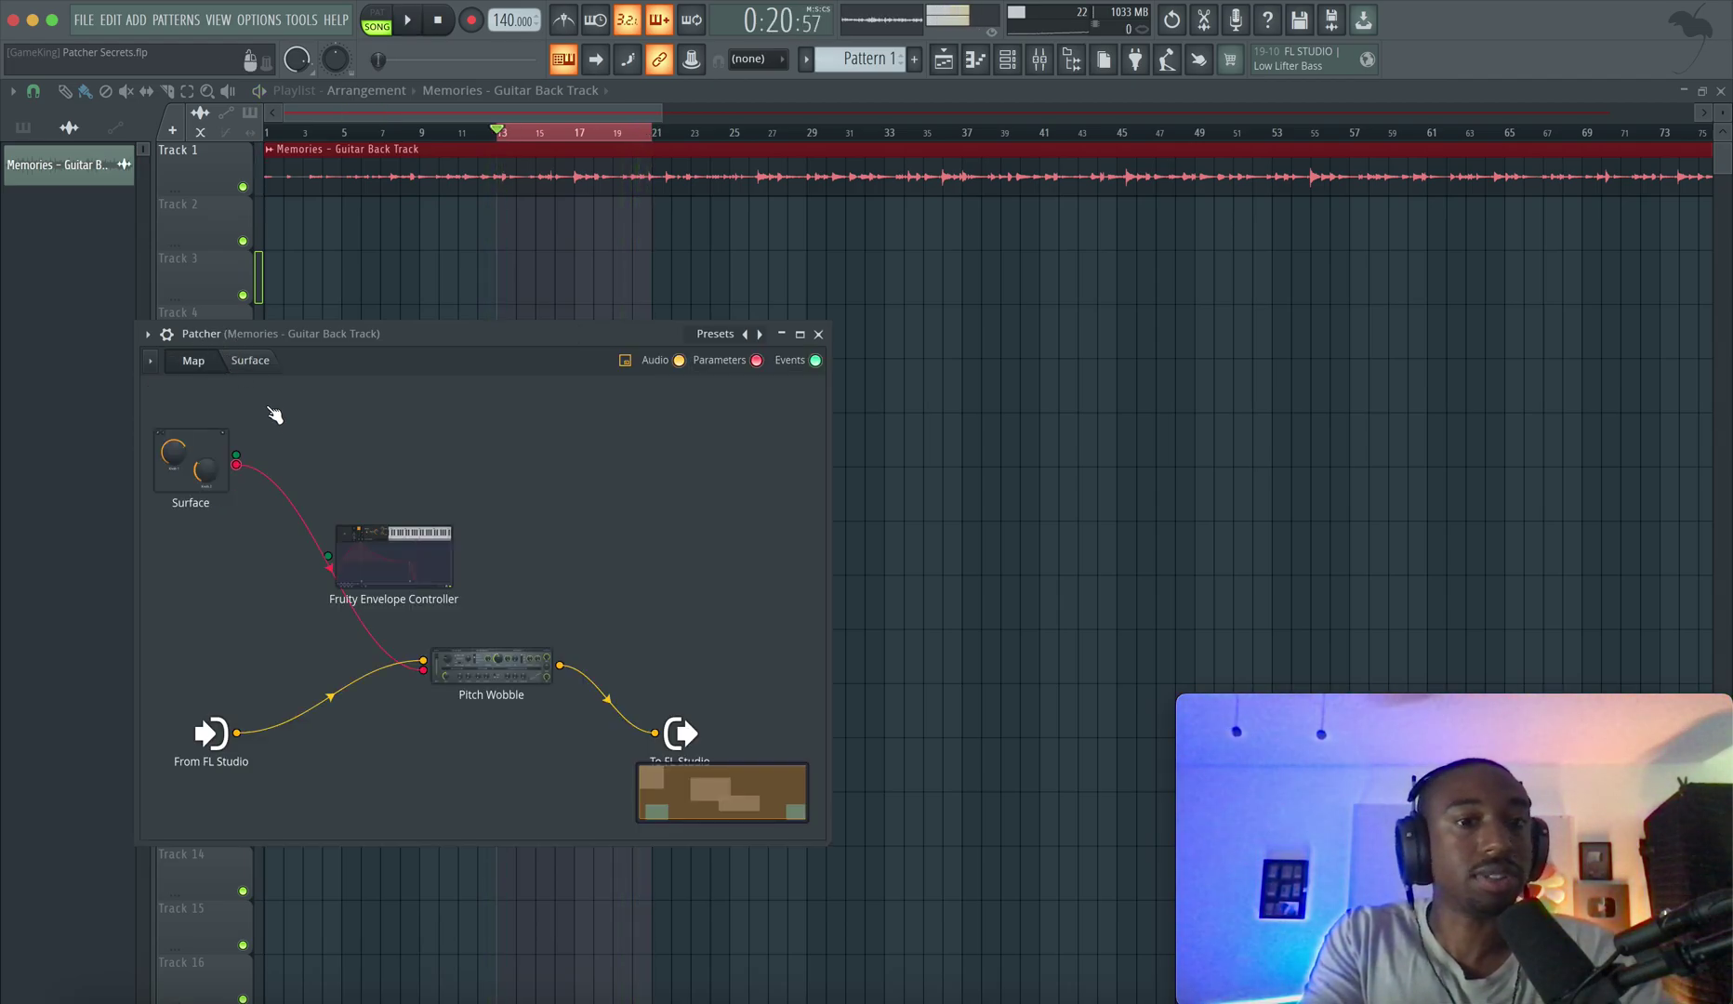
pyautogui.moveTo(424, 670); pyautogui.dragTo(235, 513)
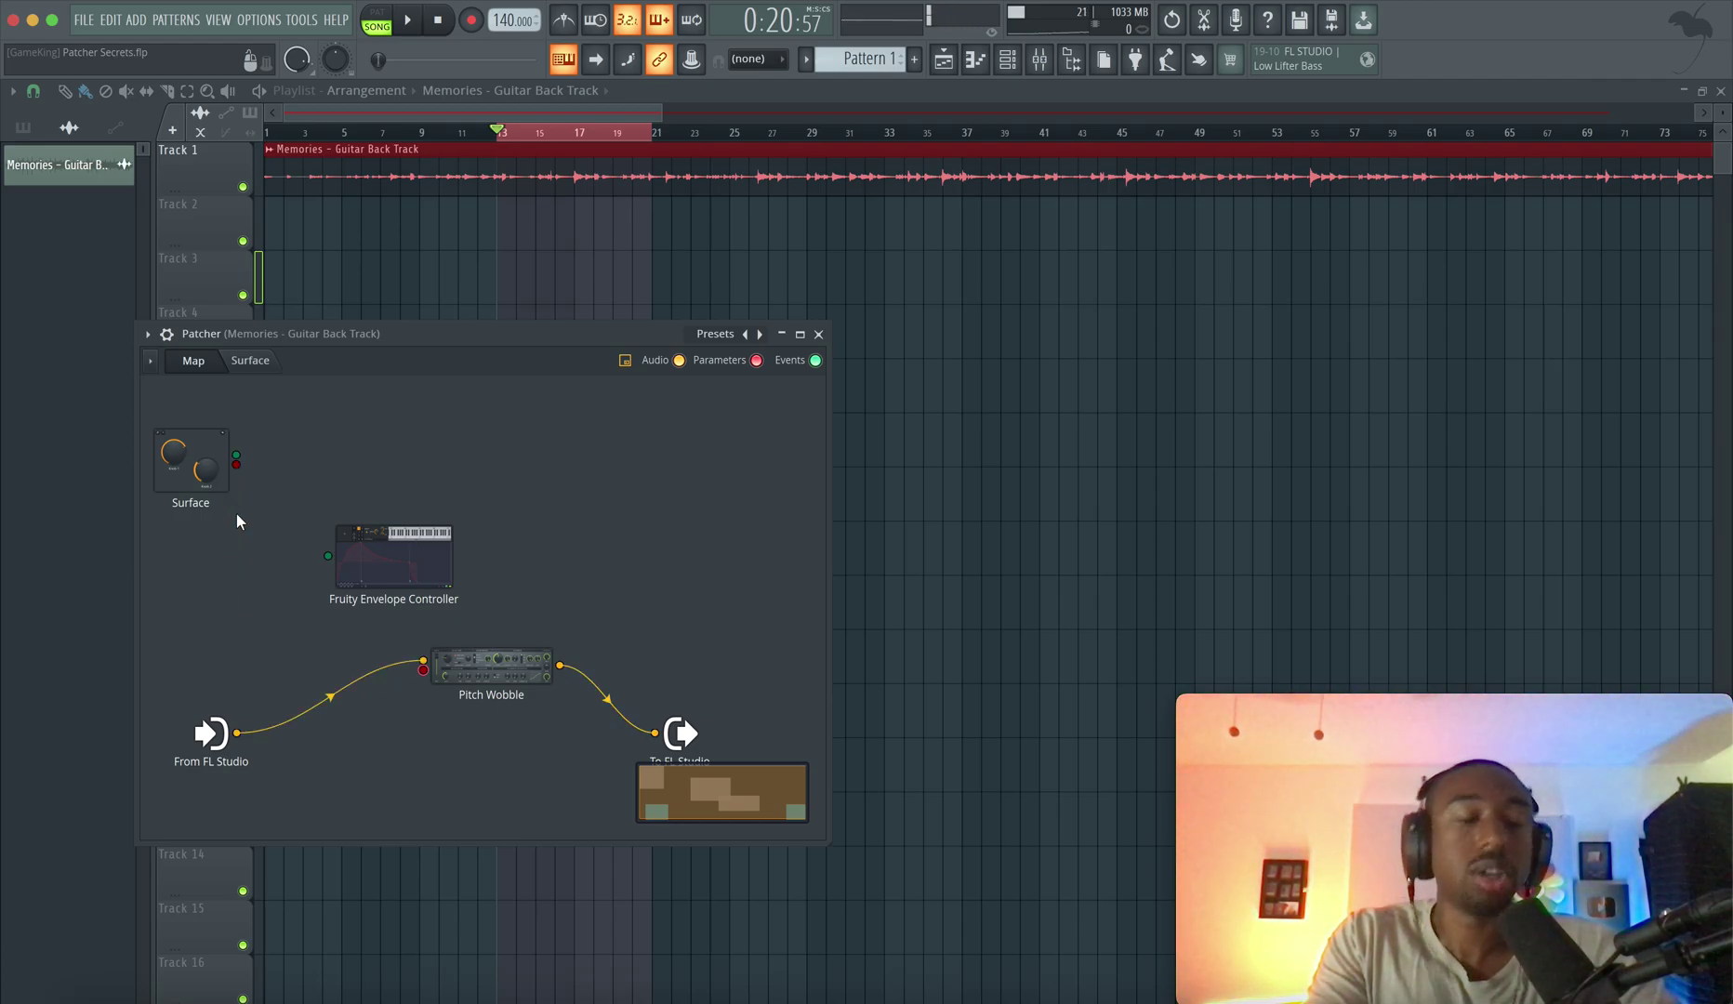
pyautogui.click(249, 361)
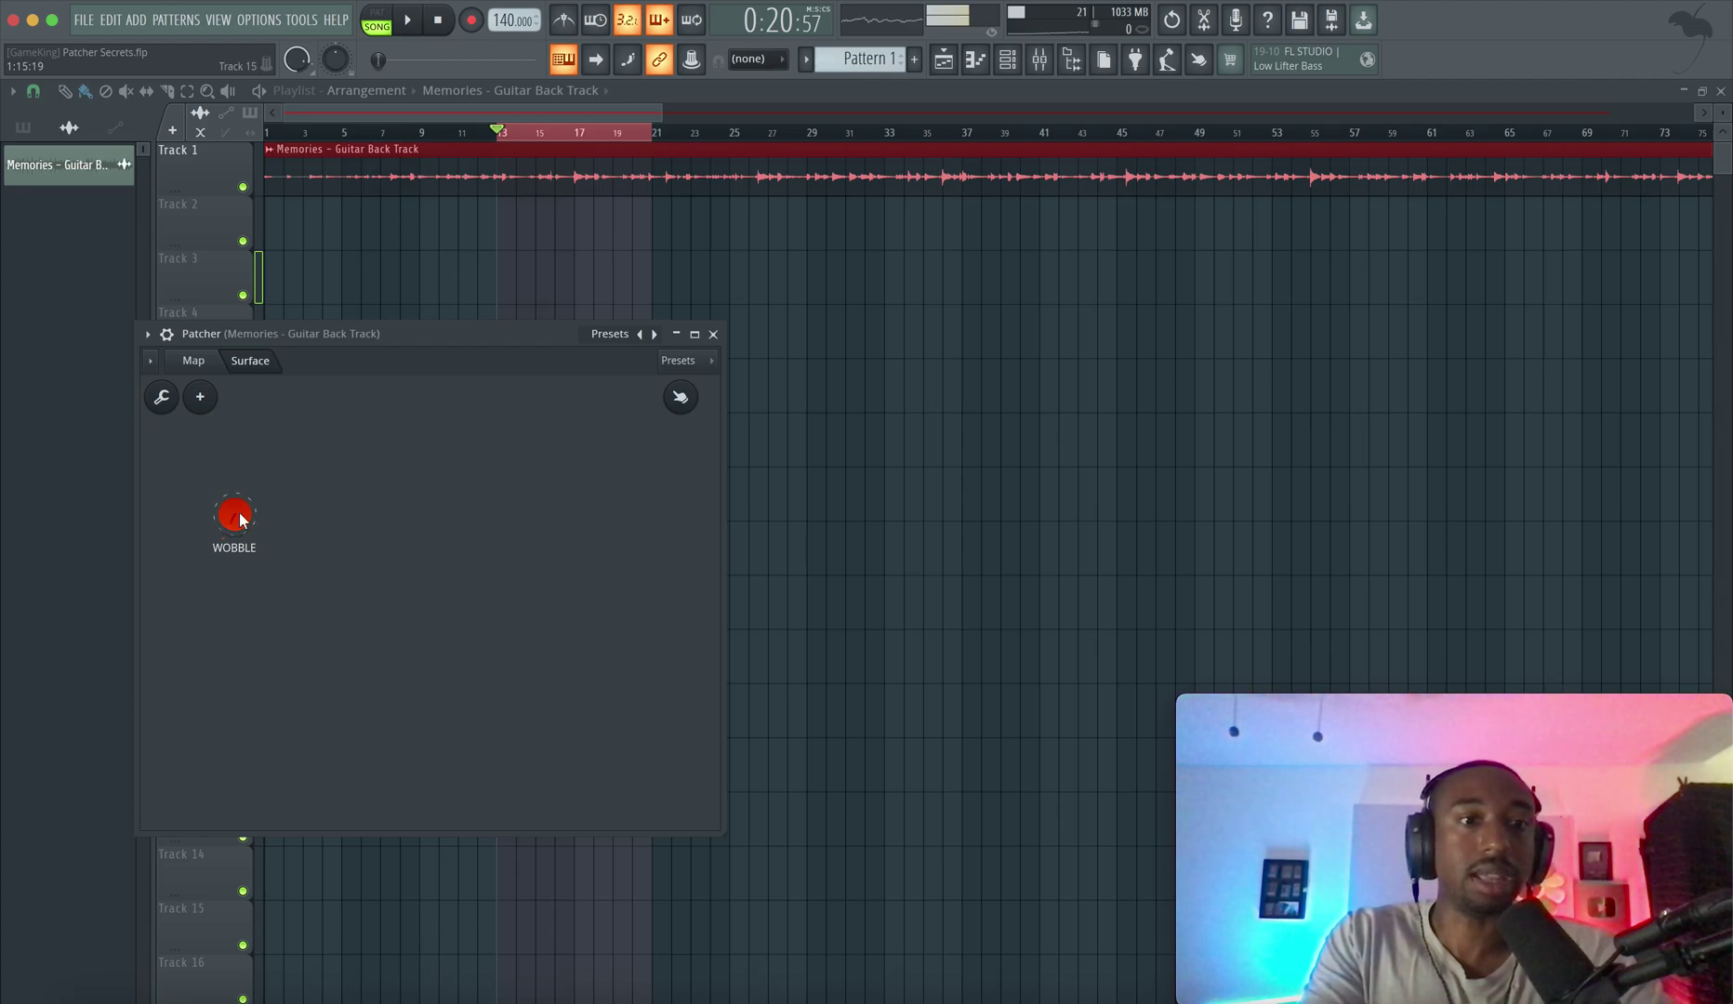
pyautogui.click(197, 361)
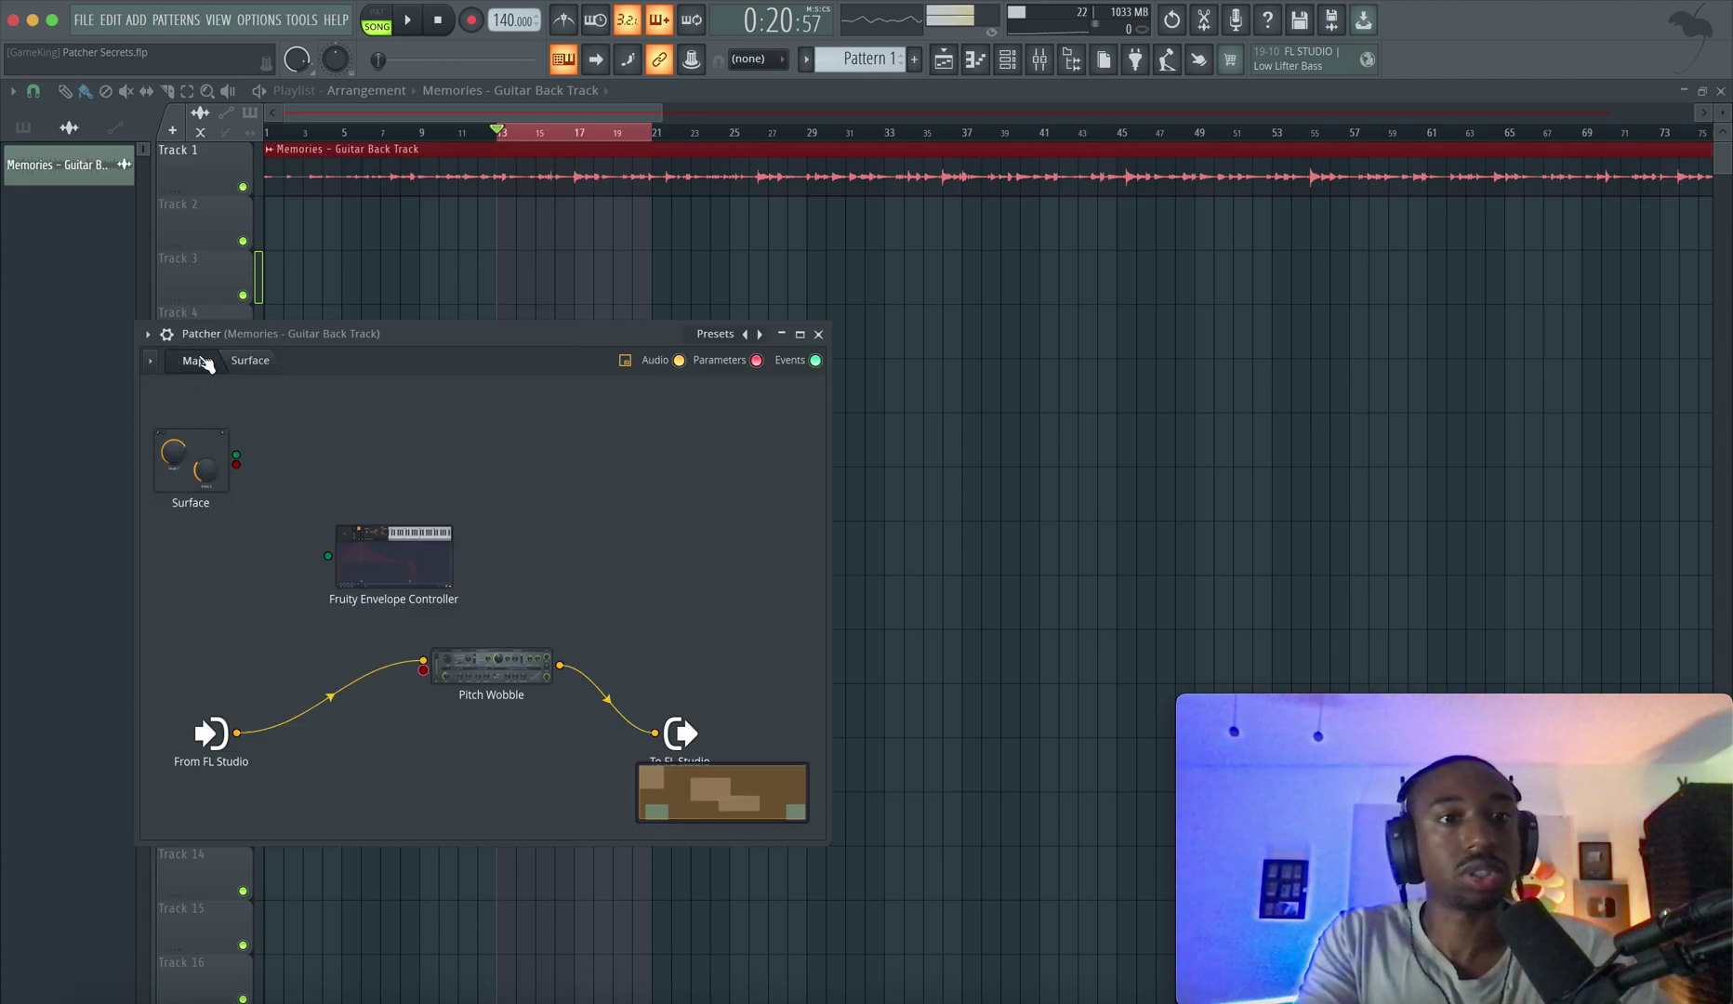
pyautogui.click(253, 362)
pyautogui.click(206, 364)
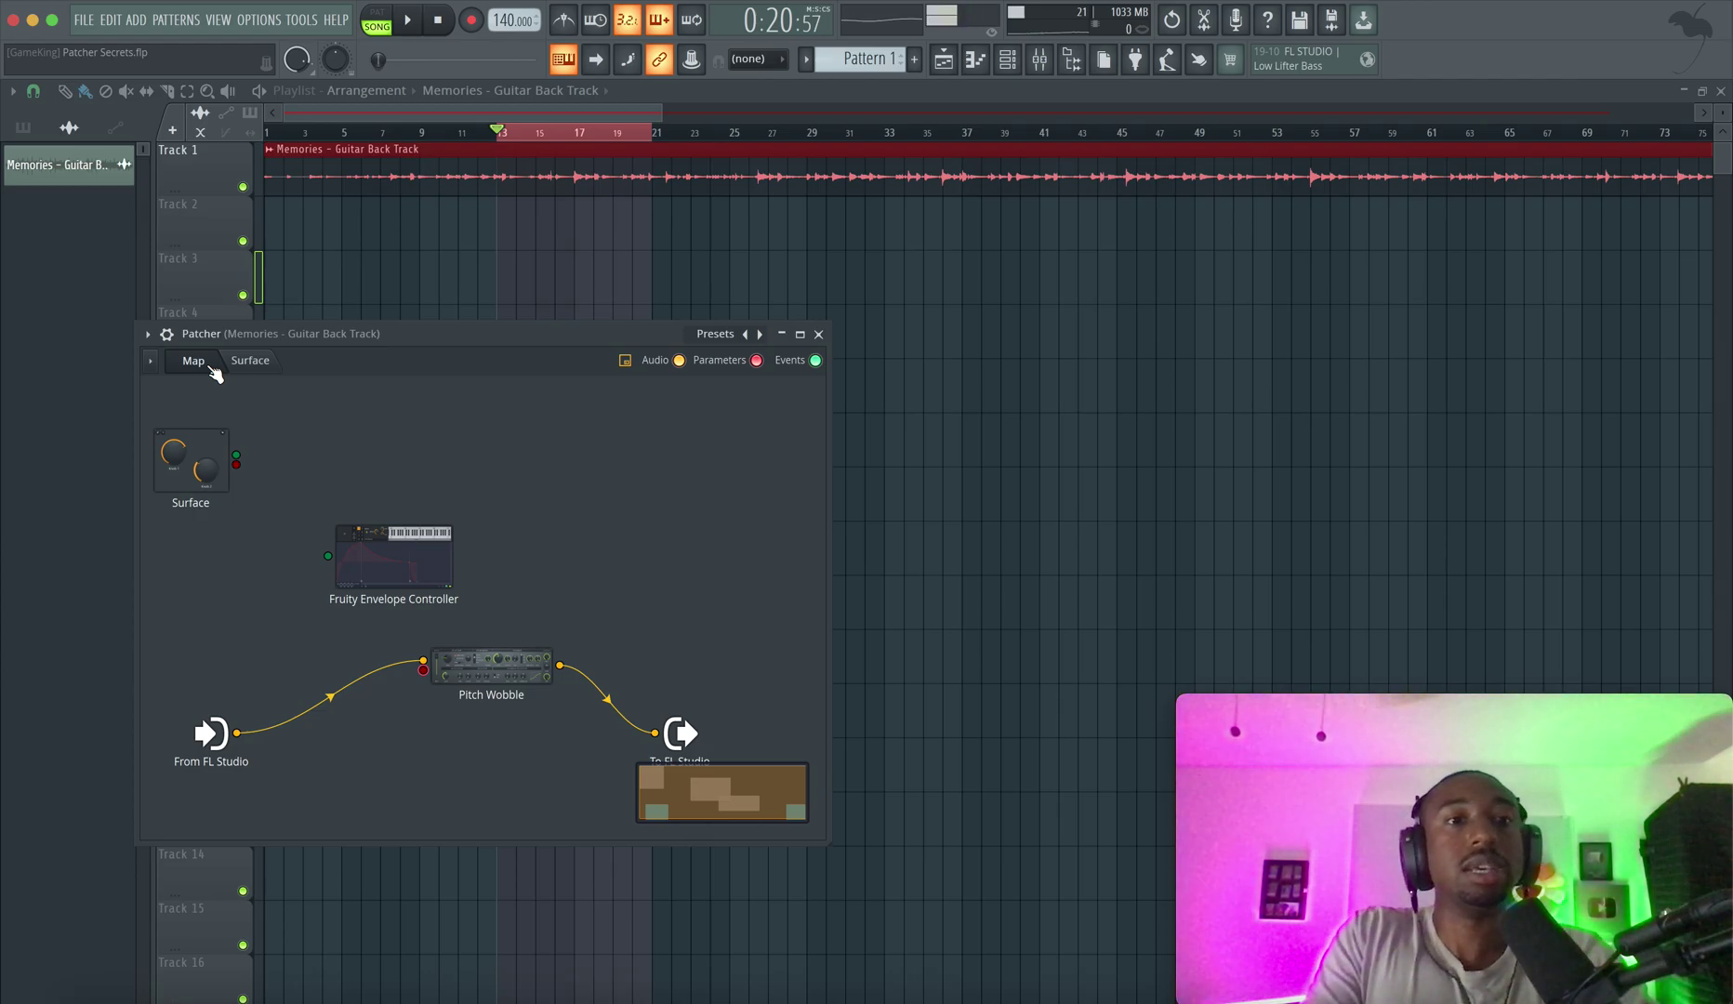
pyautogui.click(244, 365)
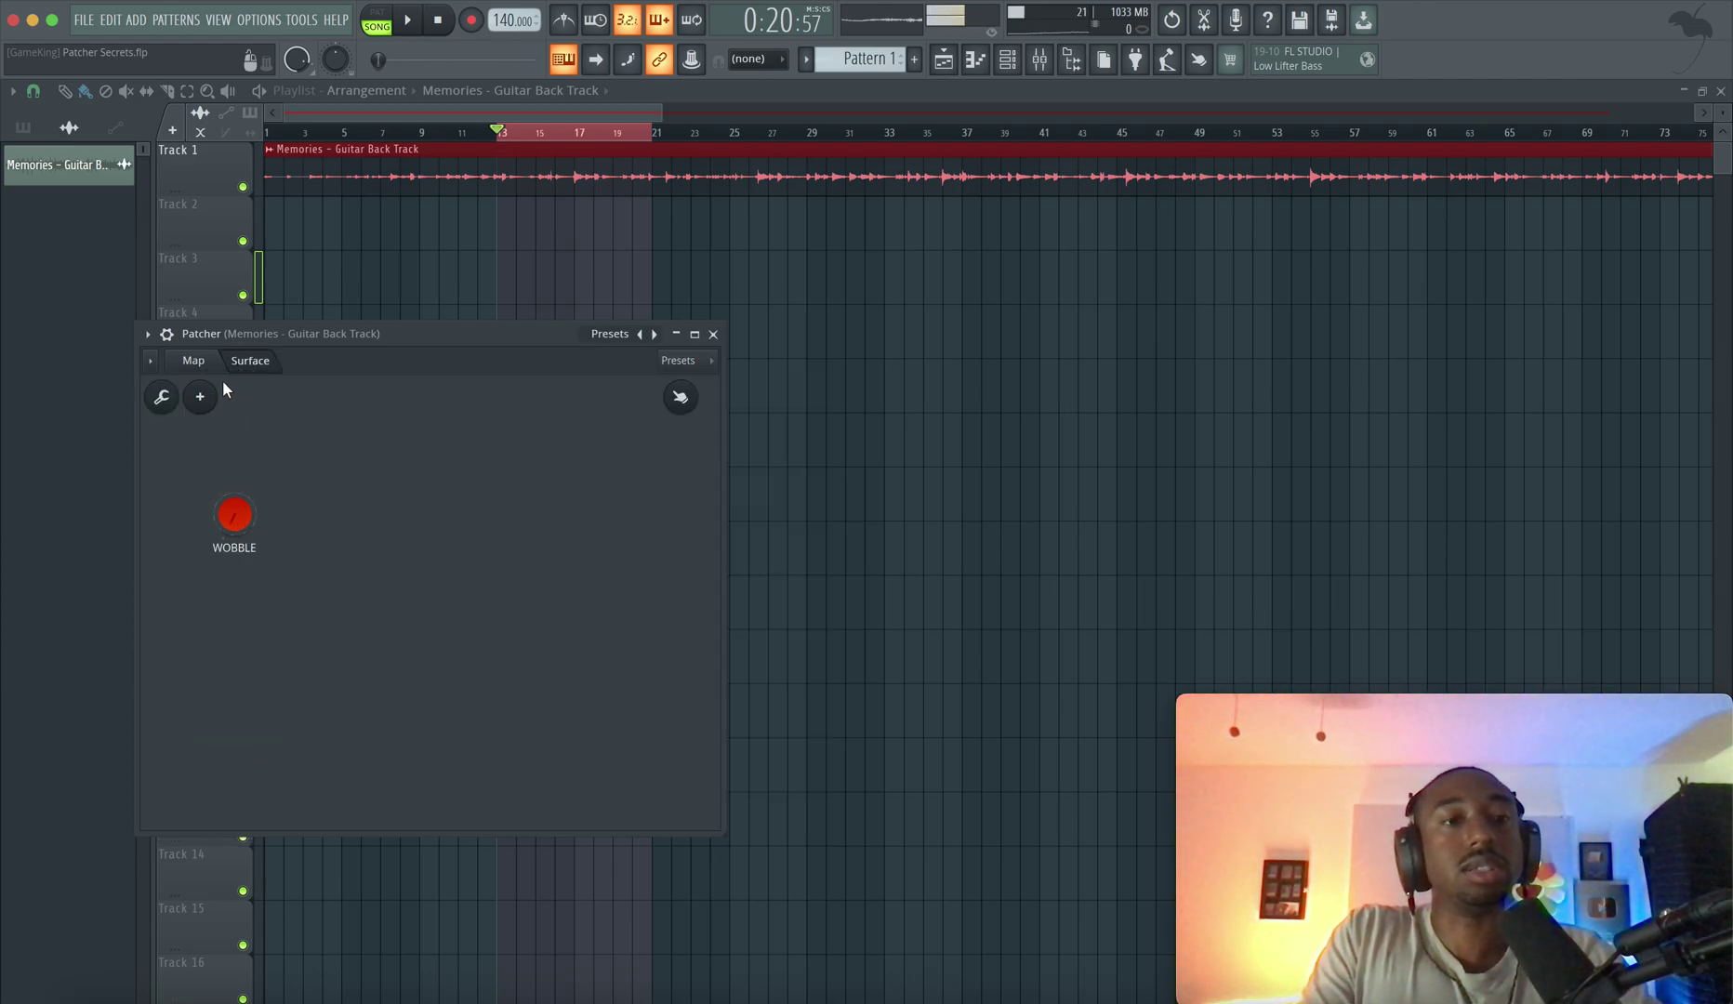
pyautogui.click(193, 362)
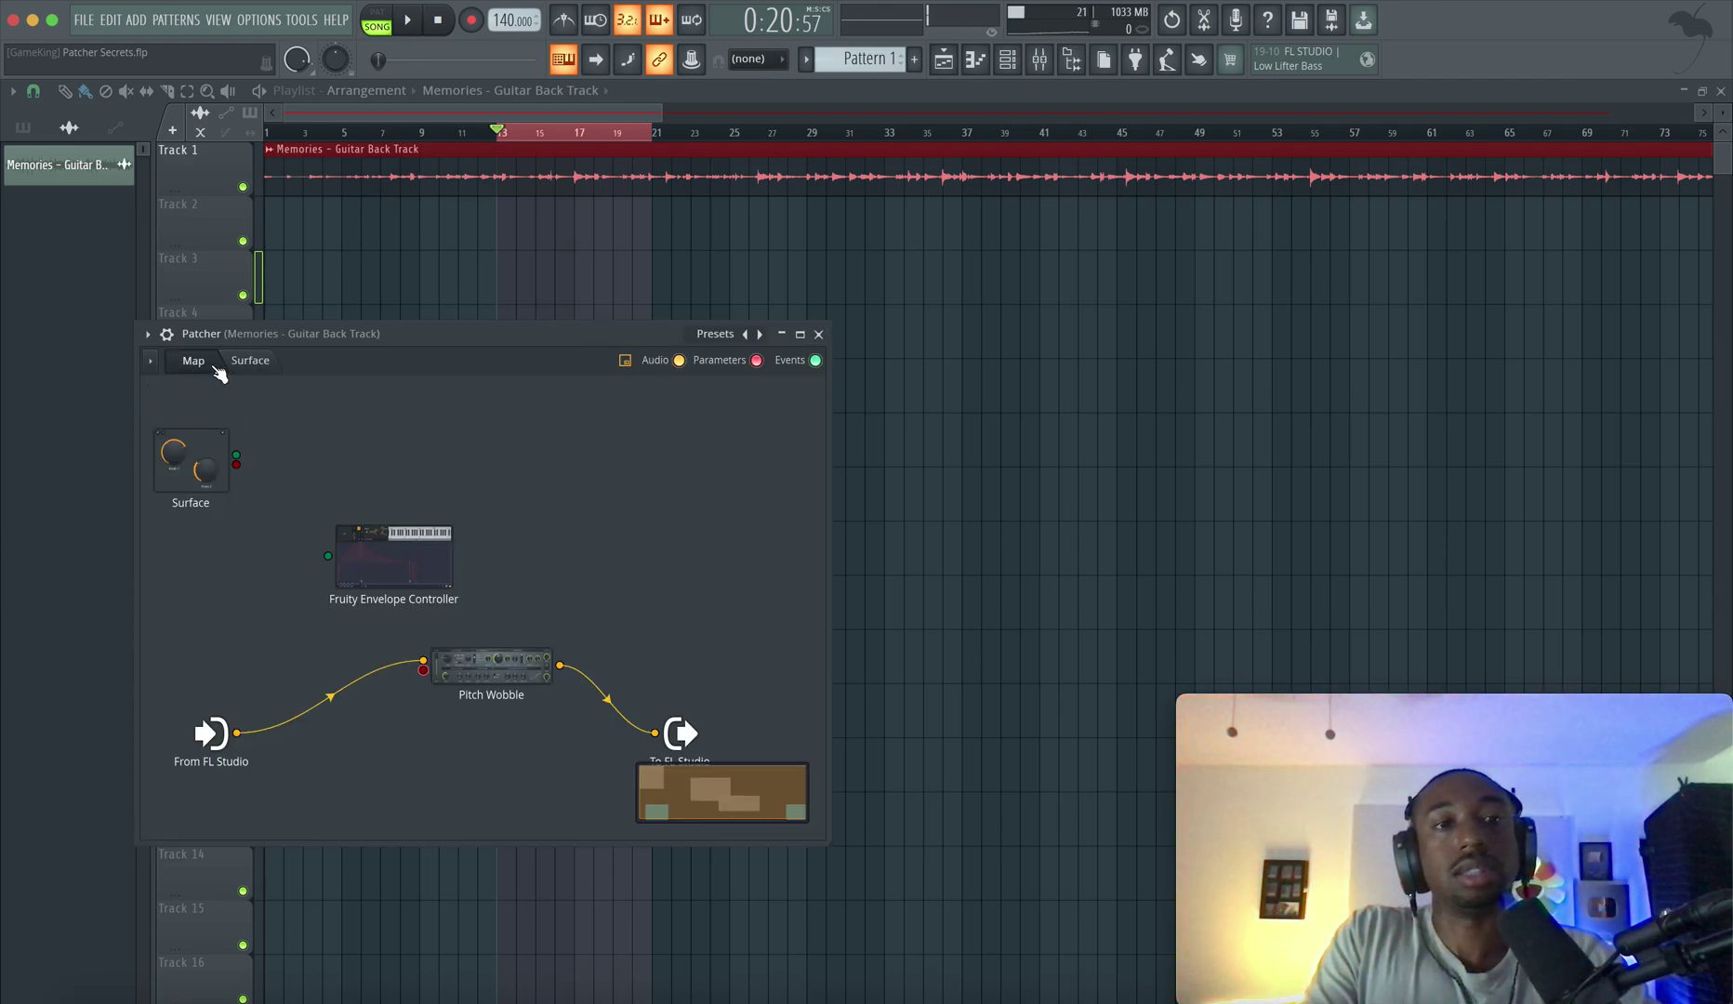
# - Rename the Fruity Envelope Controller module as RANGE KNOB 1
pyautogui.rightClick(374, 562)
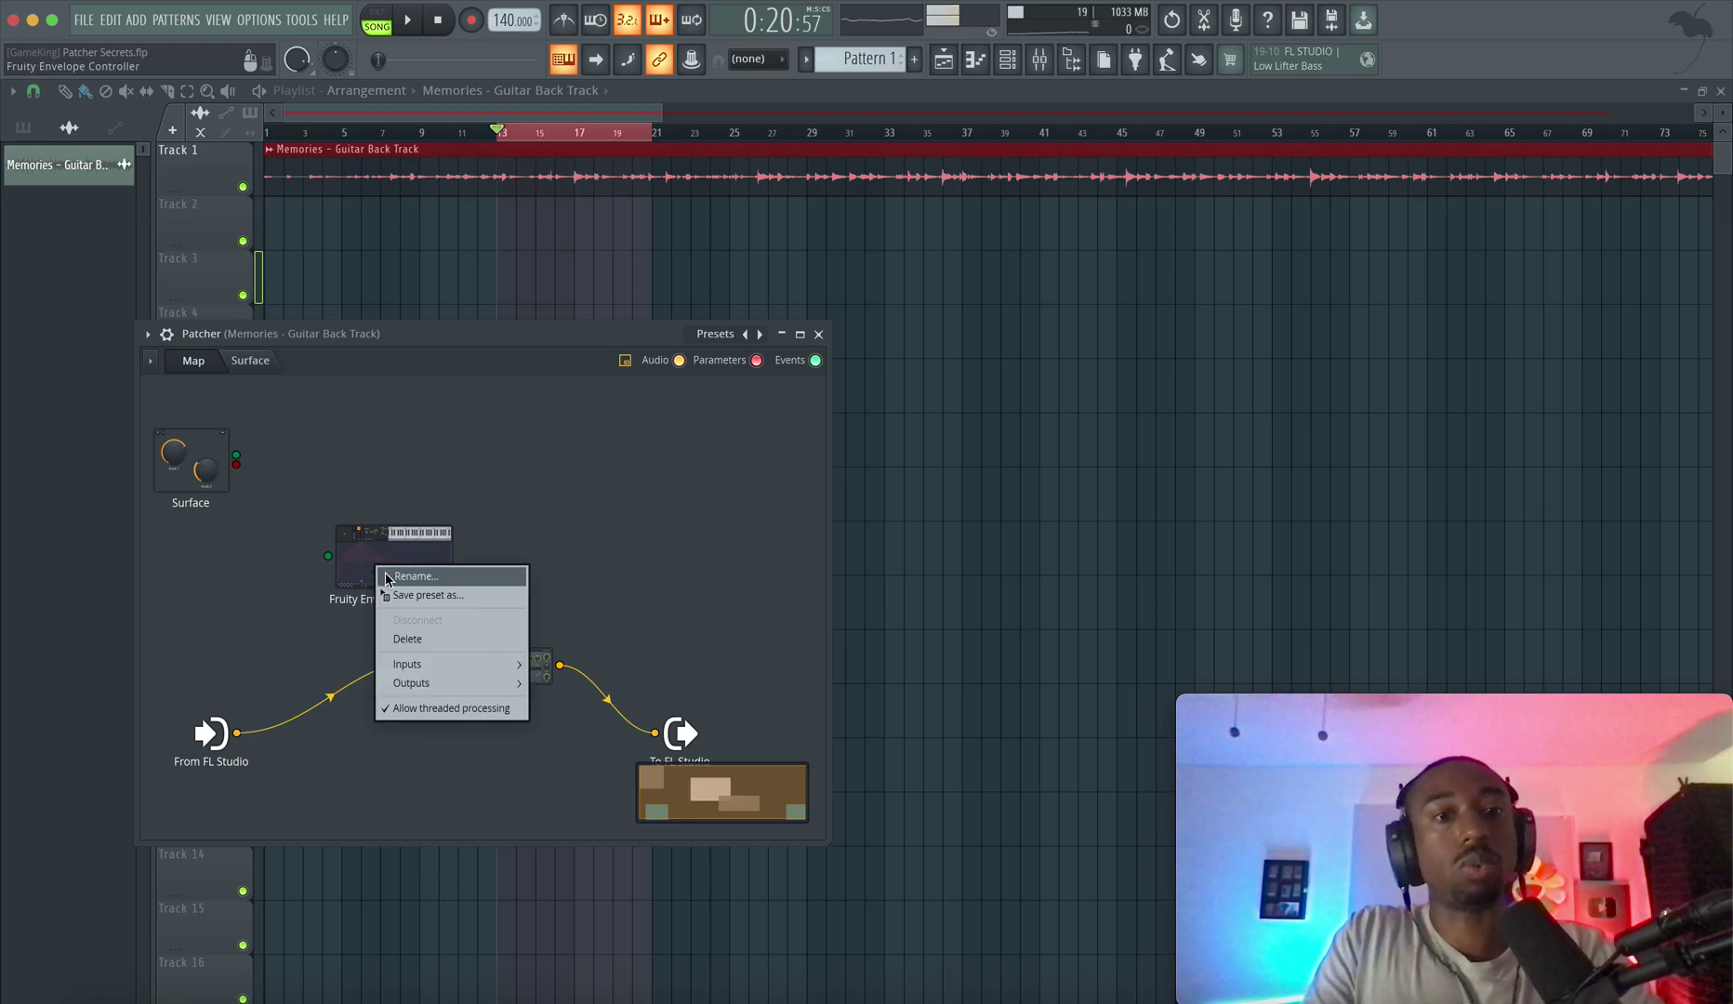
pyautogui.click(387, 573)
pyautogui.write('RAN')
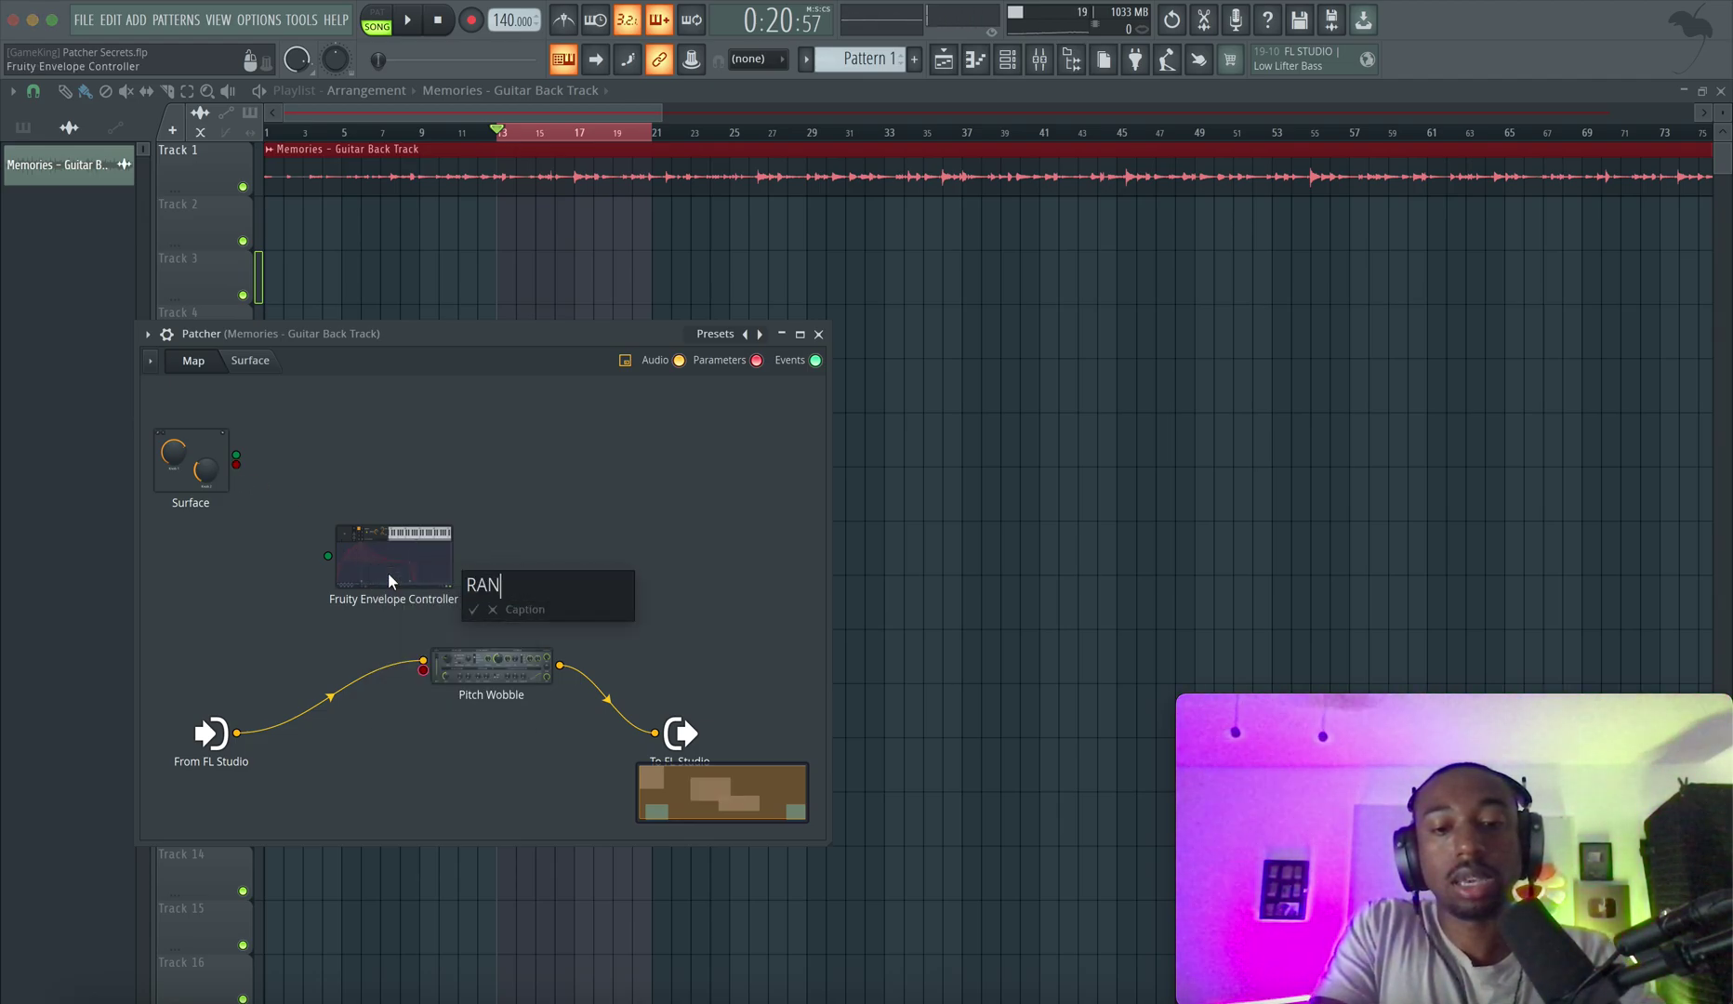
pyautogui.write('GE KNOB 1')
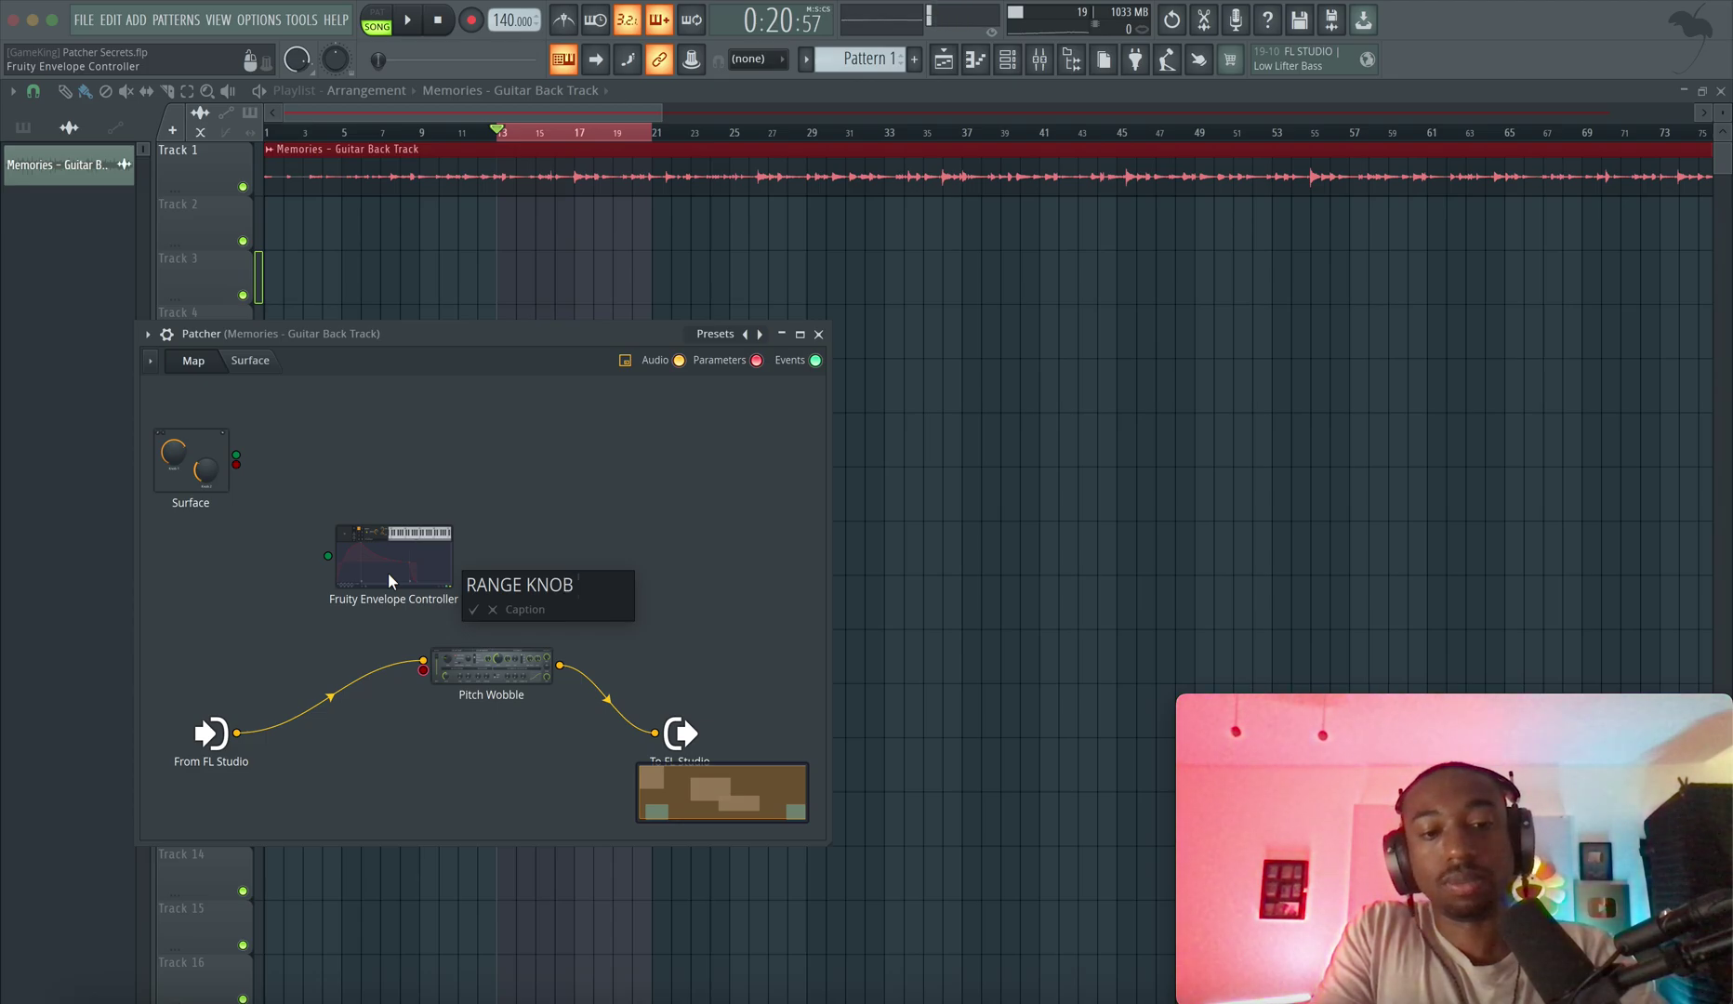
pyautogui.press('Return')
# - Connect the Surface's WOBBLE output to RANGE KNOB 1's Global modulation X parameter and open the controller's window
pyautogui.moveTo(236, 463); pyautogui.dragTo(337, 544)
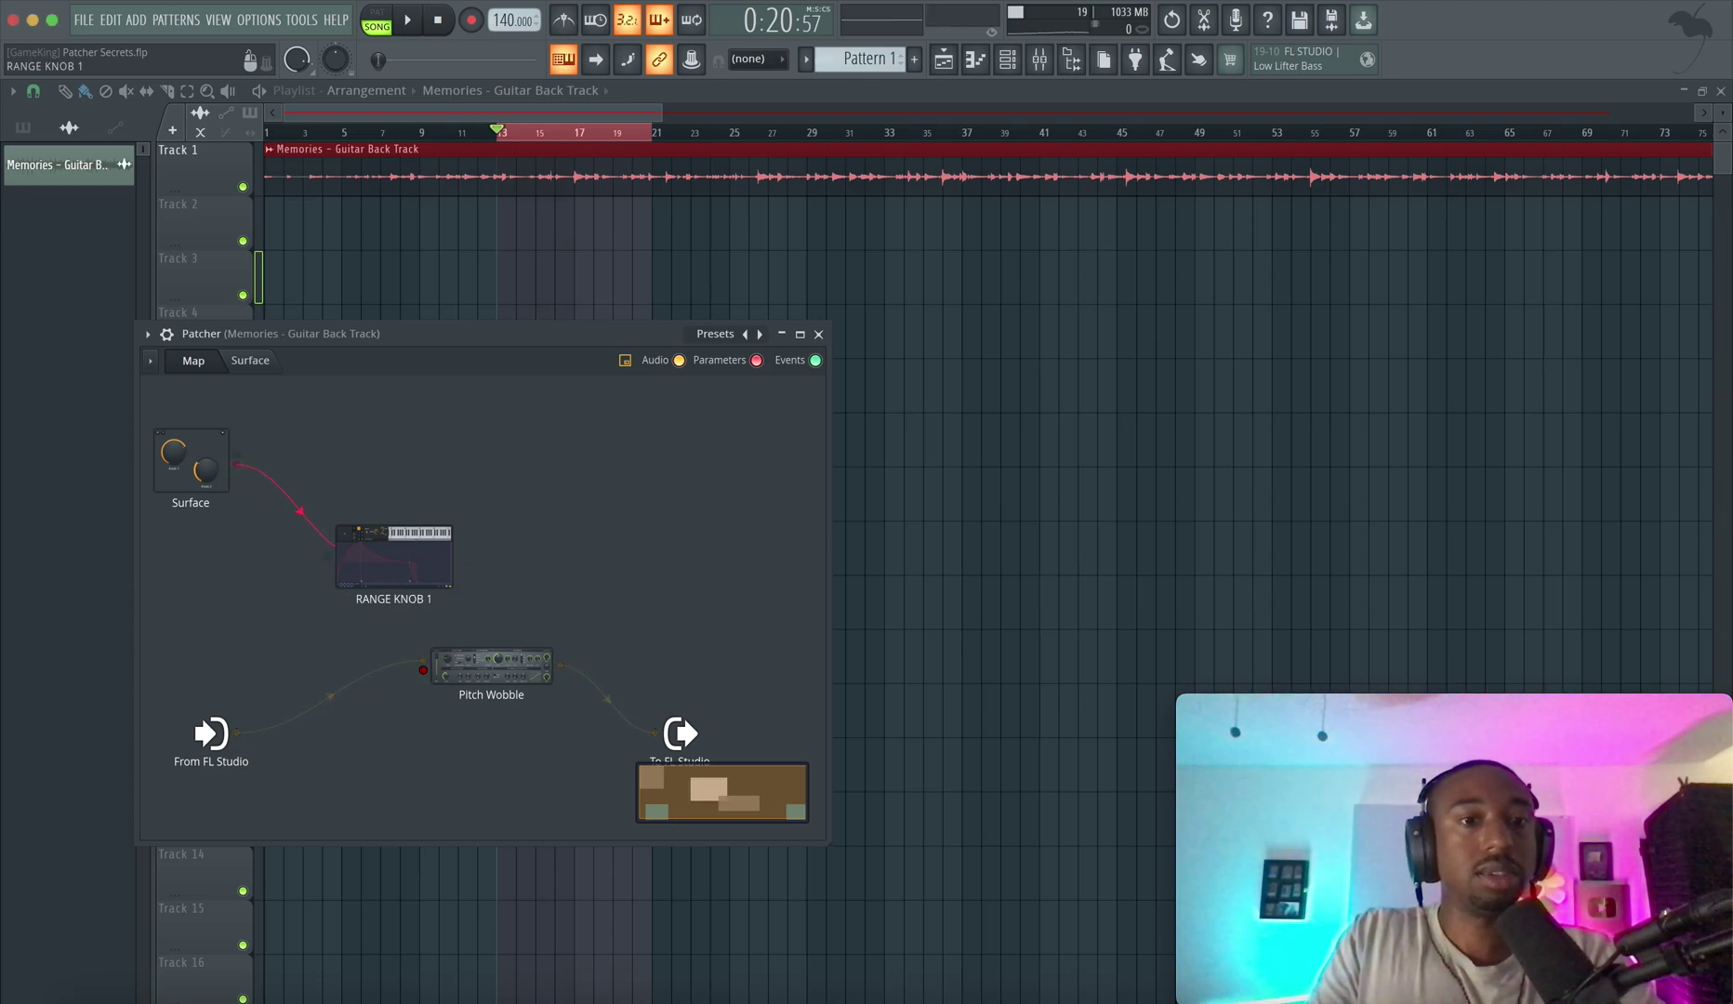
pyautogui.click(365, 562)
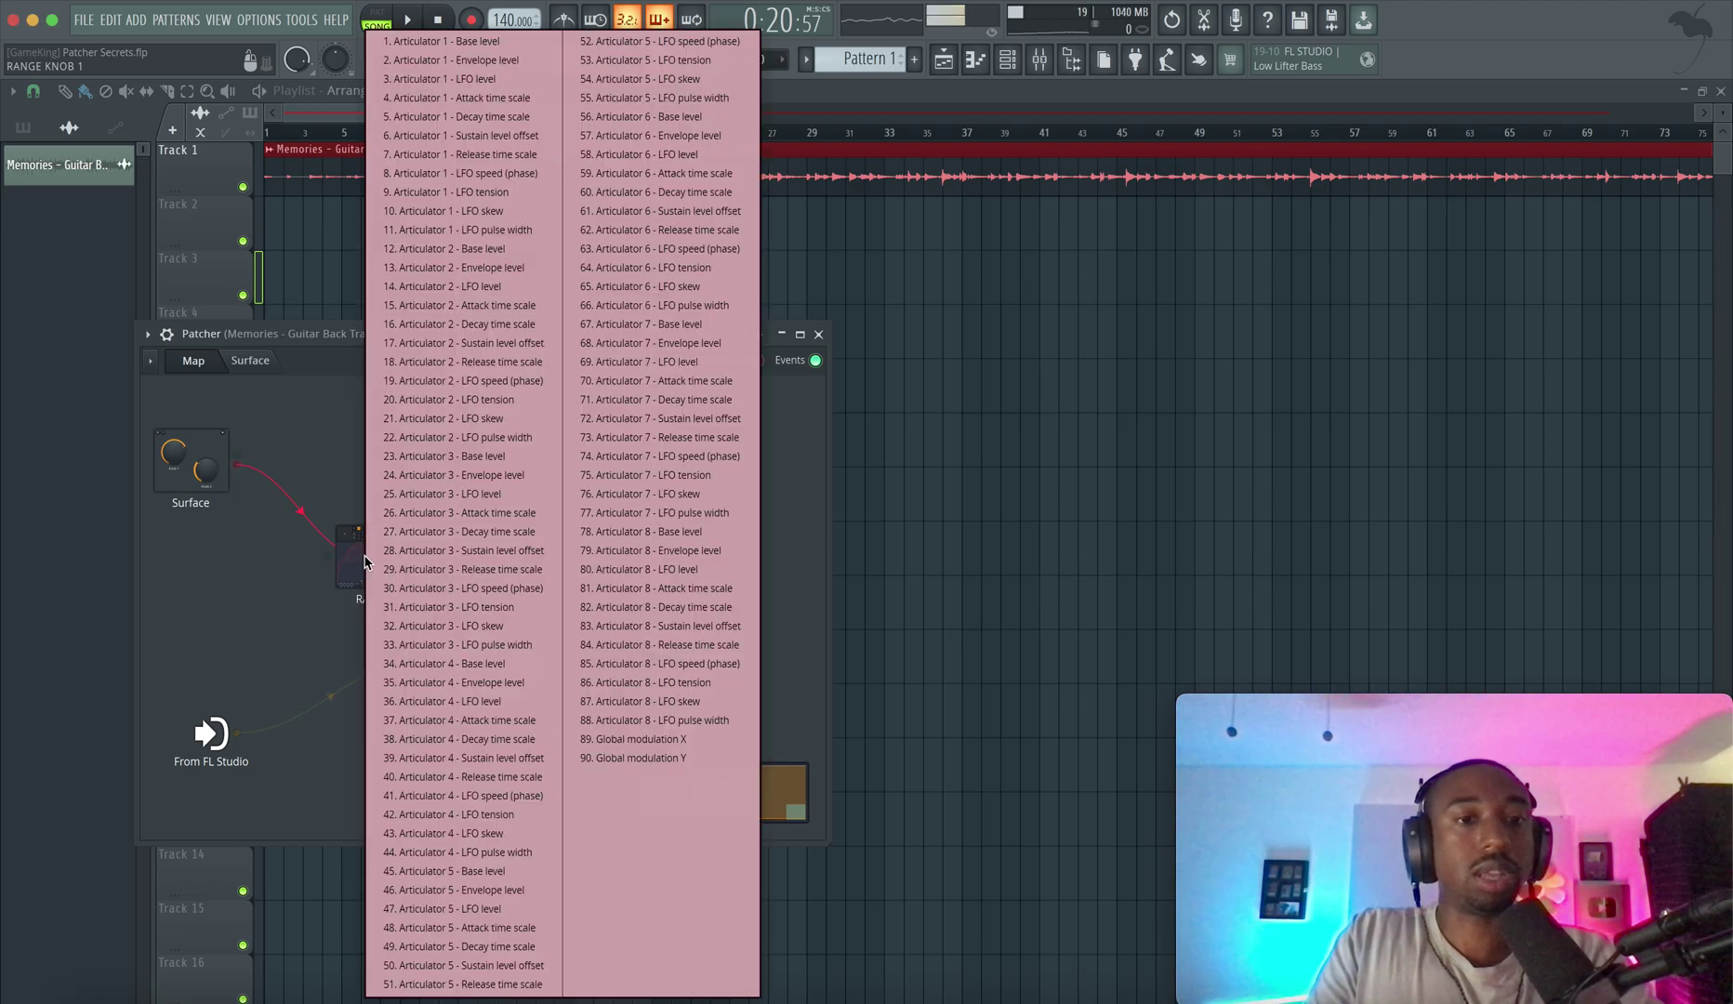
pyautogui.click(628, 740)
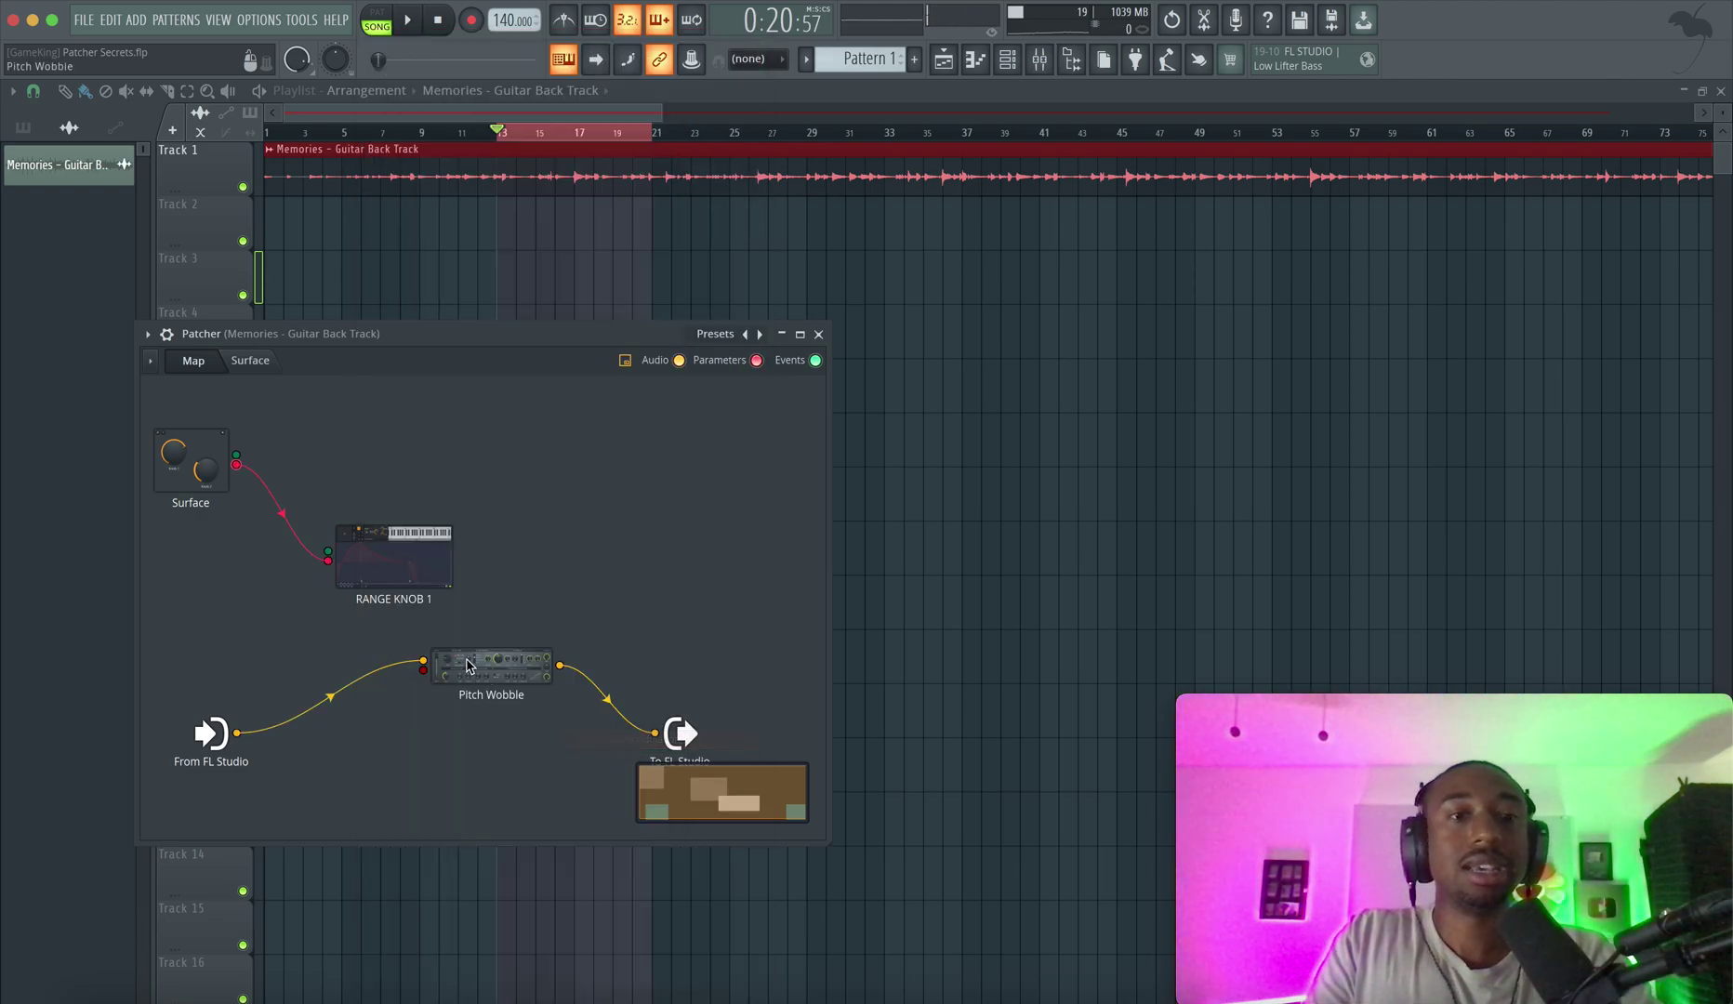
pyautogui.click(402, 577)
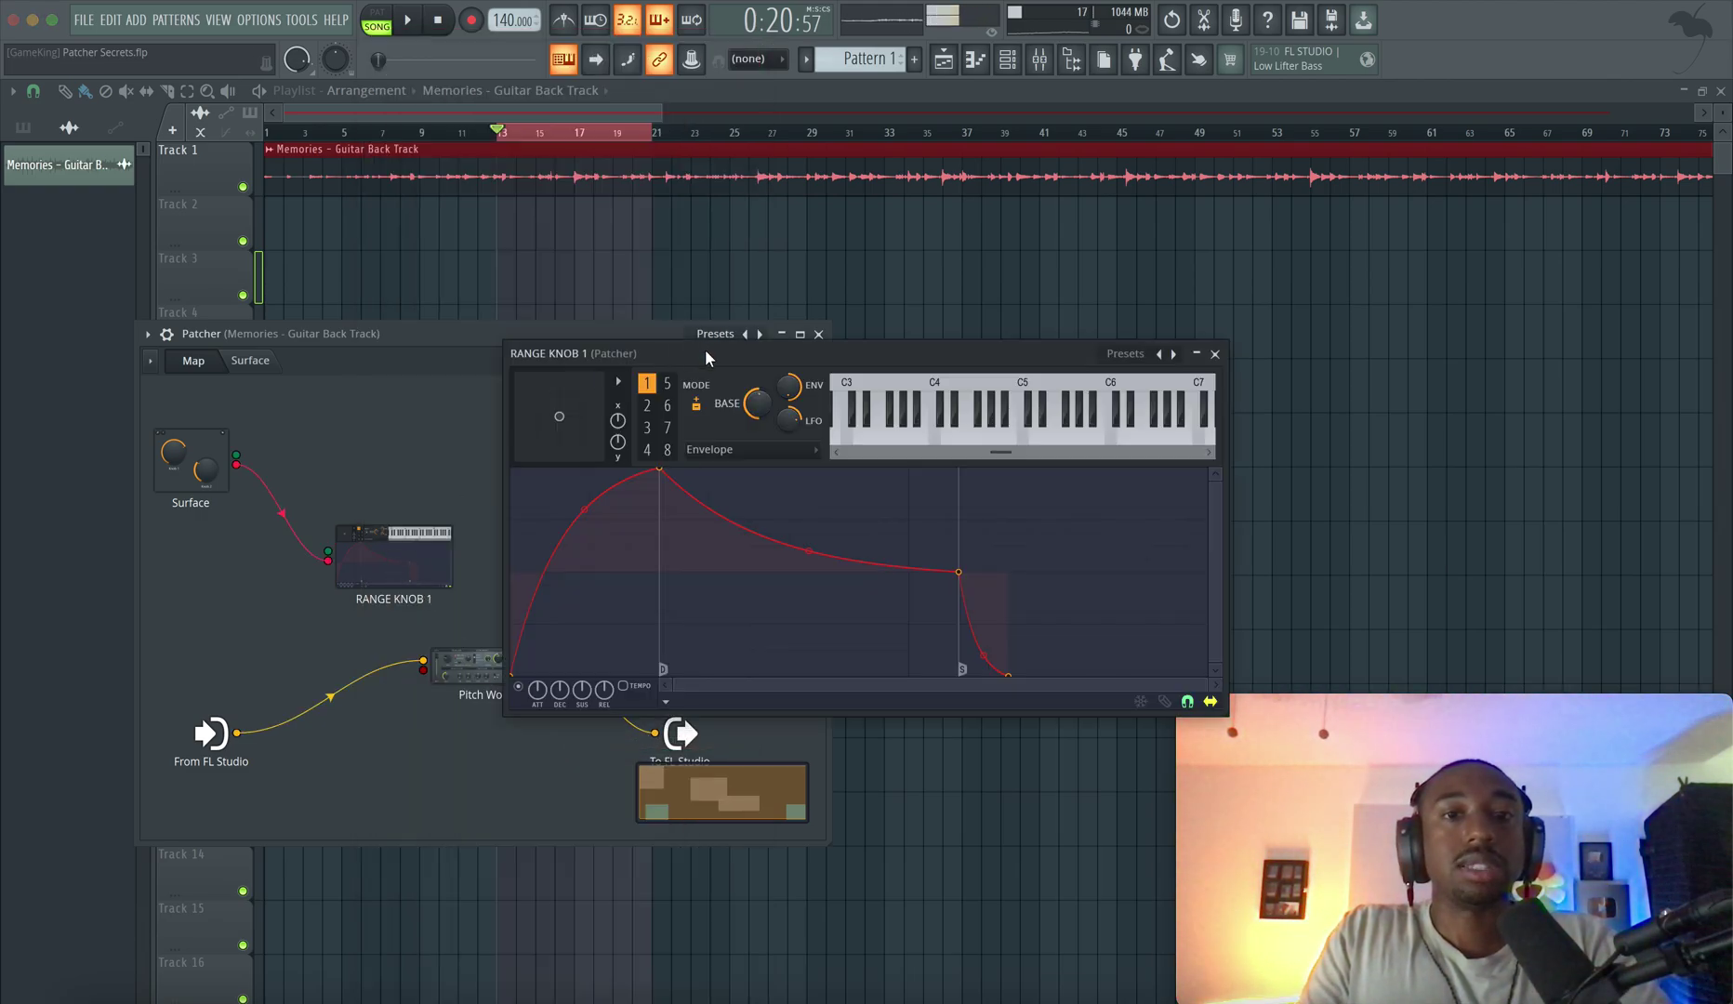
# - Set the articulator part shown in RANGE KNOB 1 to Modulation X mapping
pyautogui.moveTo(595, 354); pyautogui.dragTo(154, 351)
pyautogui.click(300, 447)
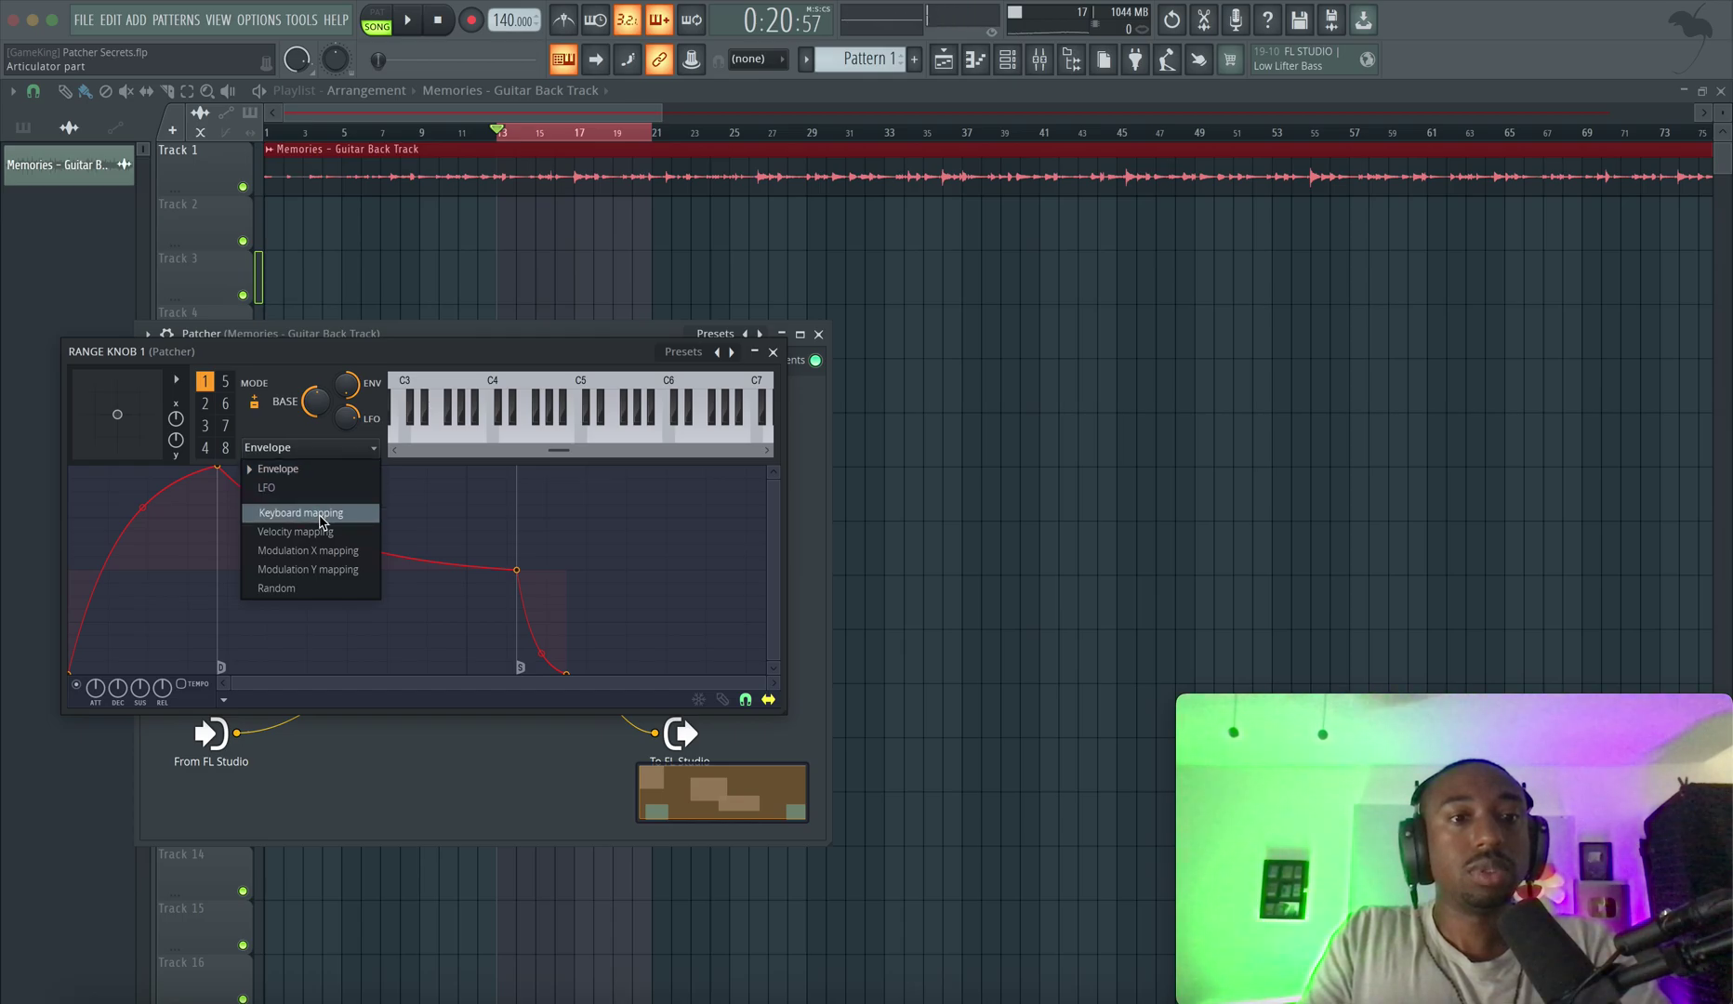
pyautogui.click(311, 550)
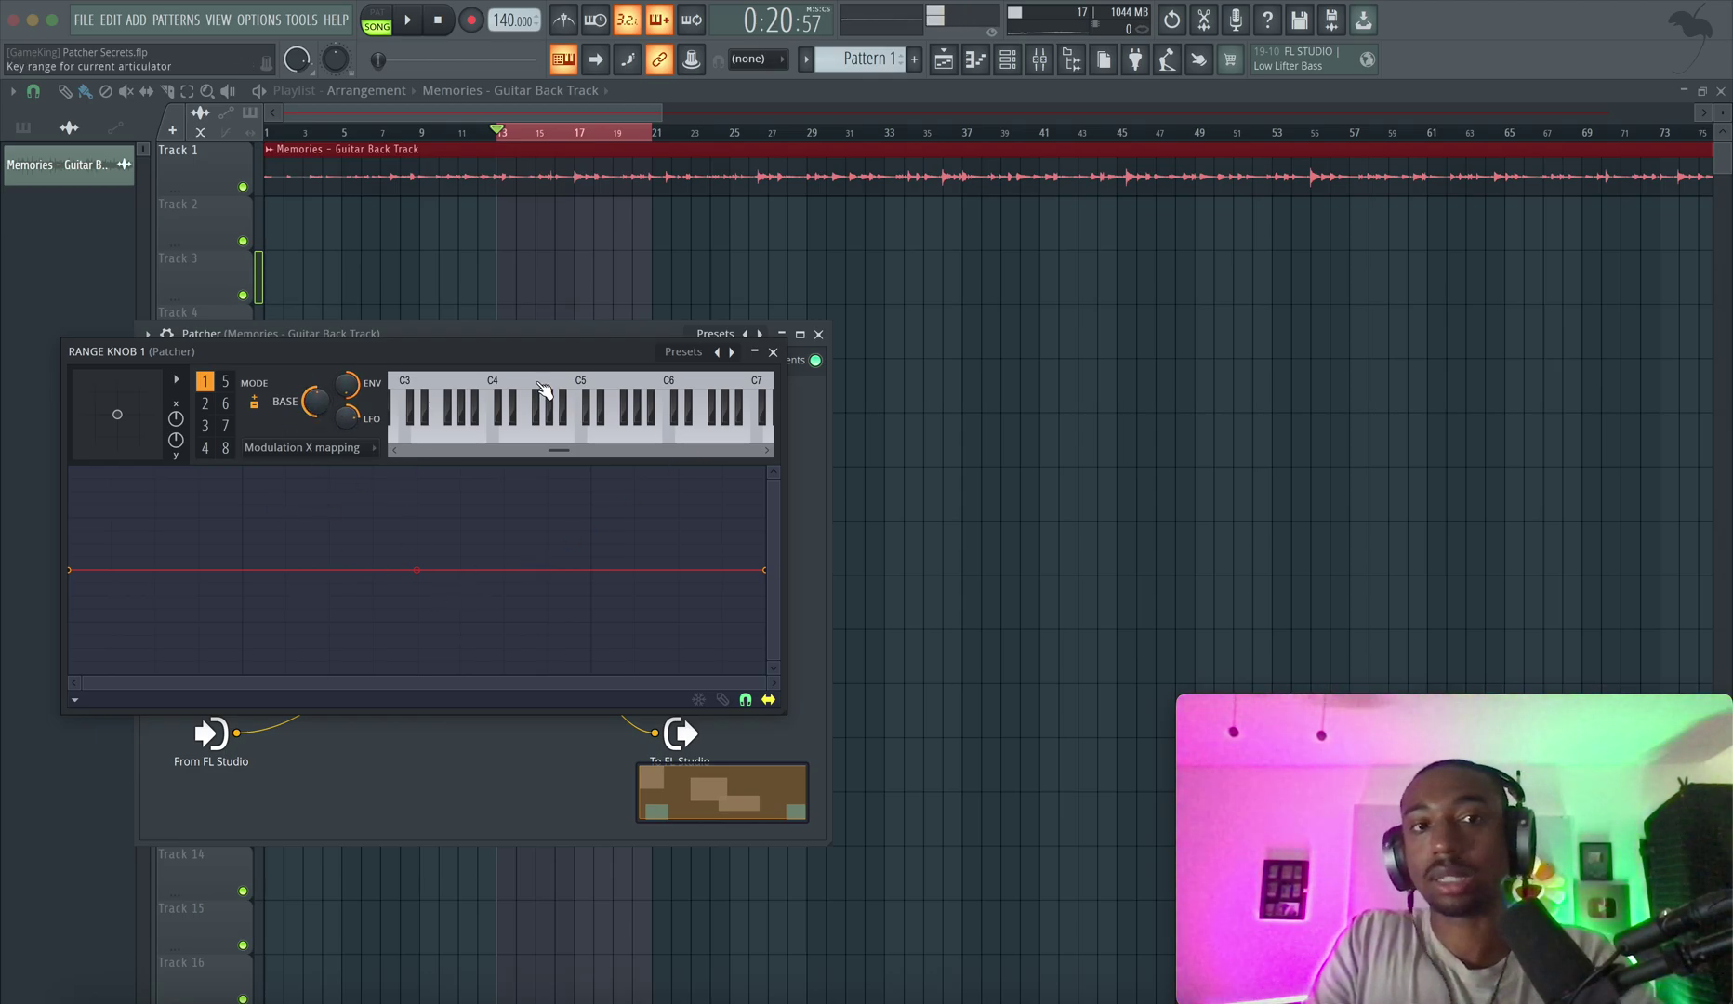
# - Place the RANGE KNOB 1 window beside Patcher and turn the Surface's WOBBLE knob to see how it drives modulation X
pyautogui.moveTo(480, 351); pyautogui.dragTo(696, 386)
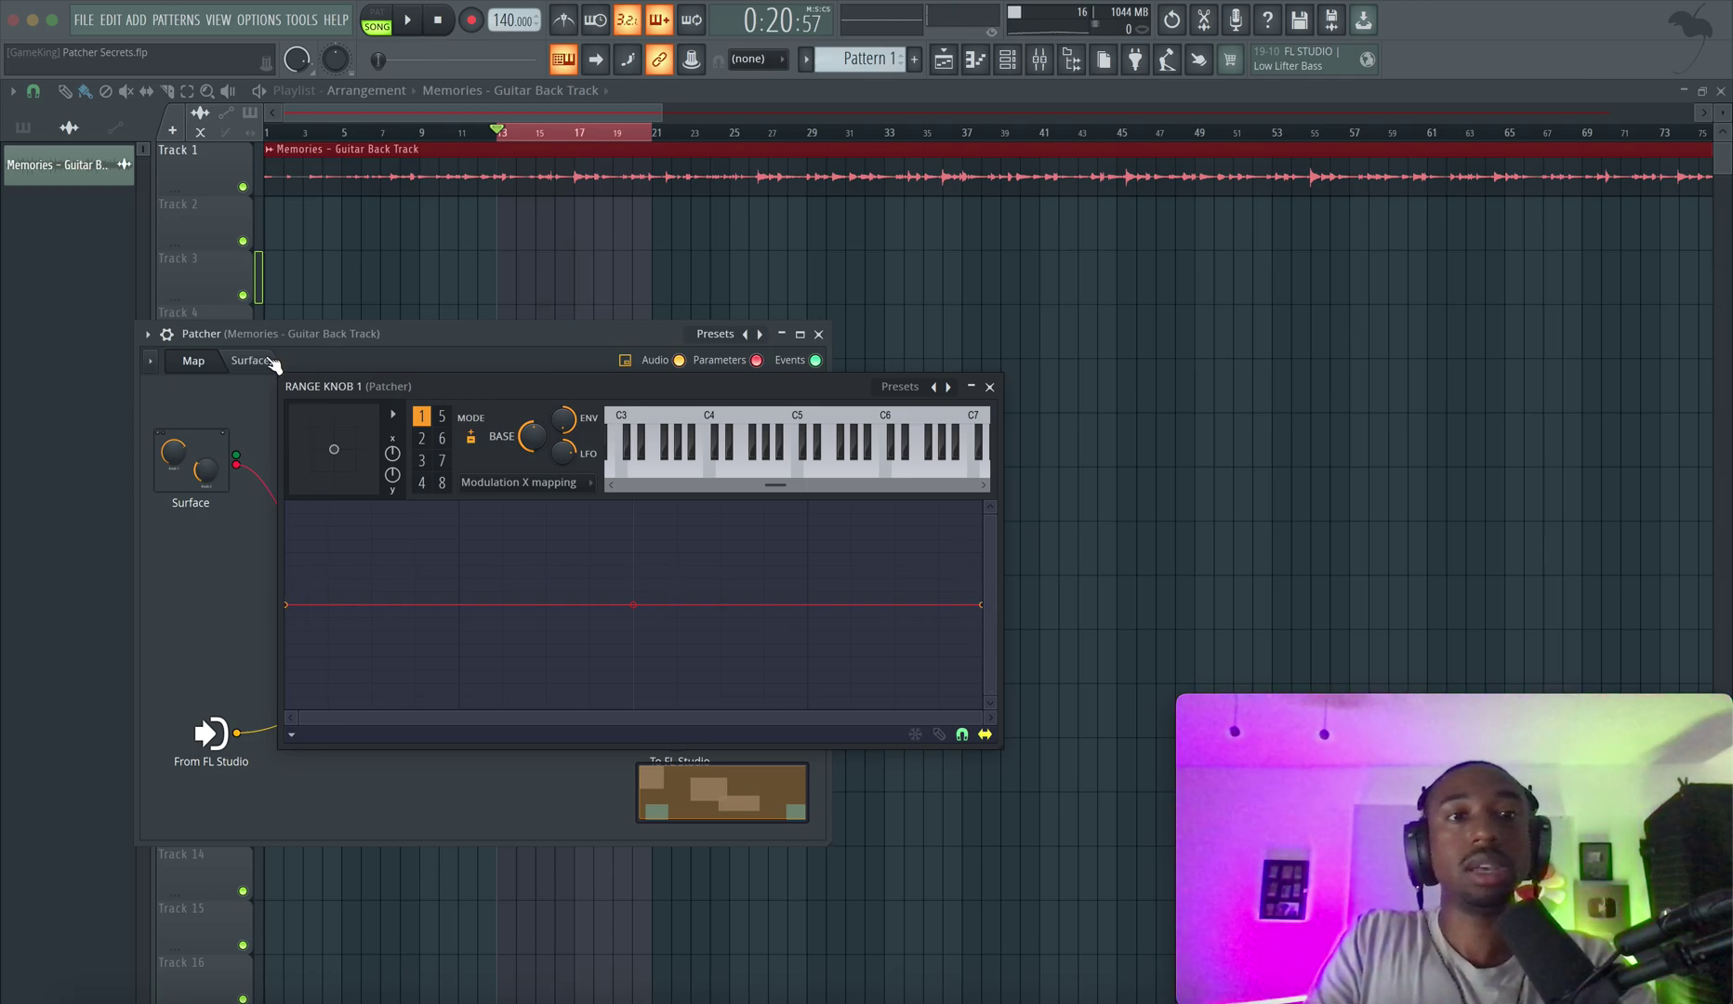
pyautogui.moveTo(404, 387); pyautogui.dragTo(1062, 250)
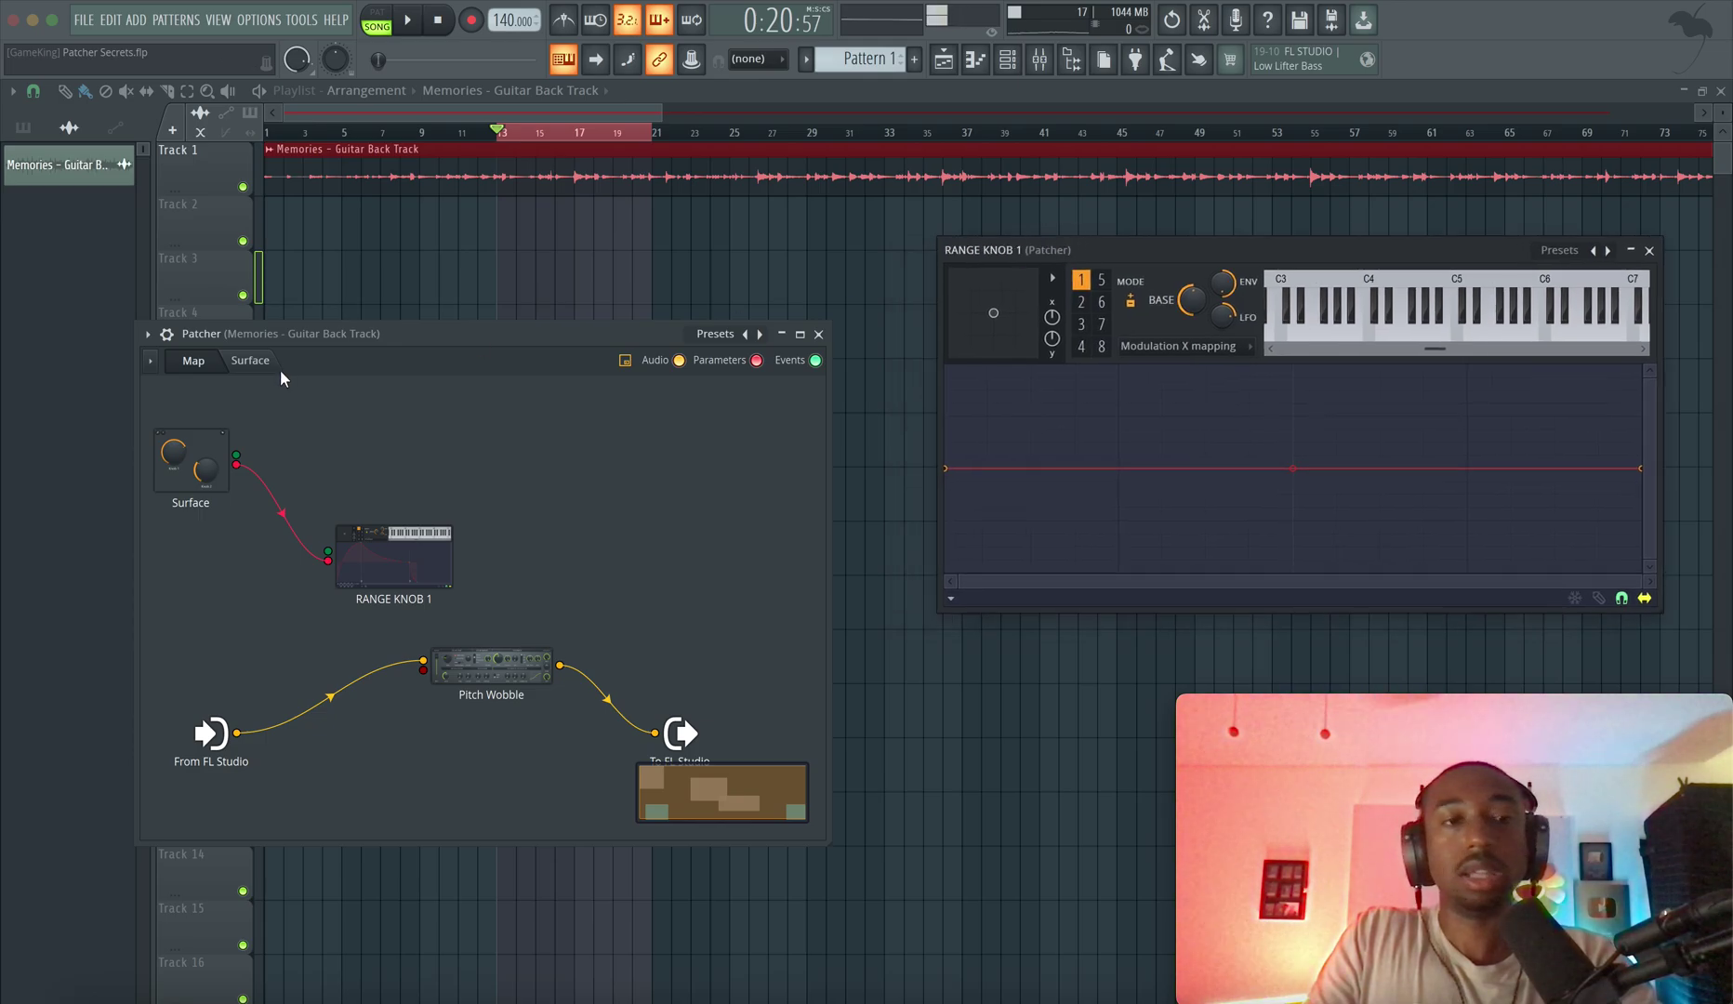
pyautogui.click(267, 368)
pyautogui.moveTo(234, 514); pyautogui.dragTo(234, 488)
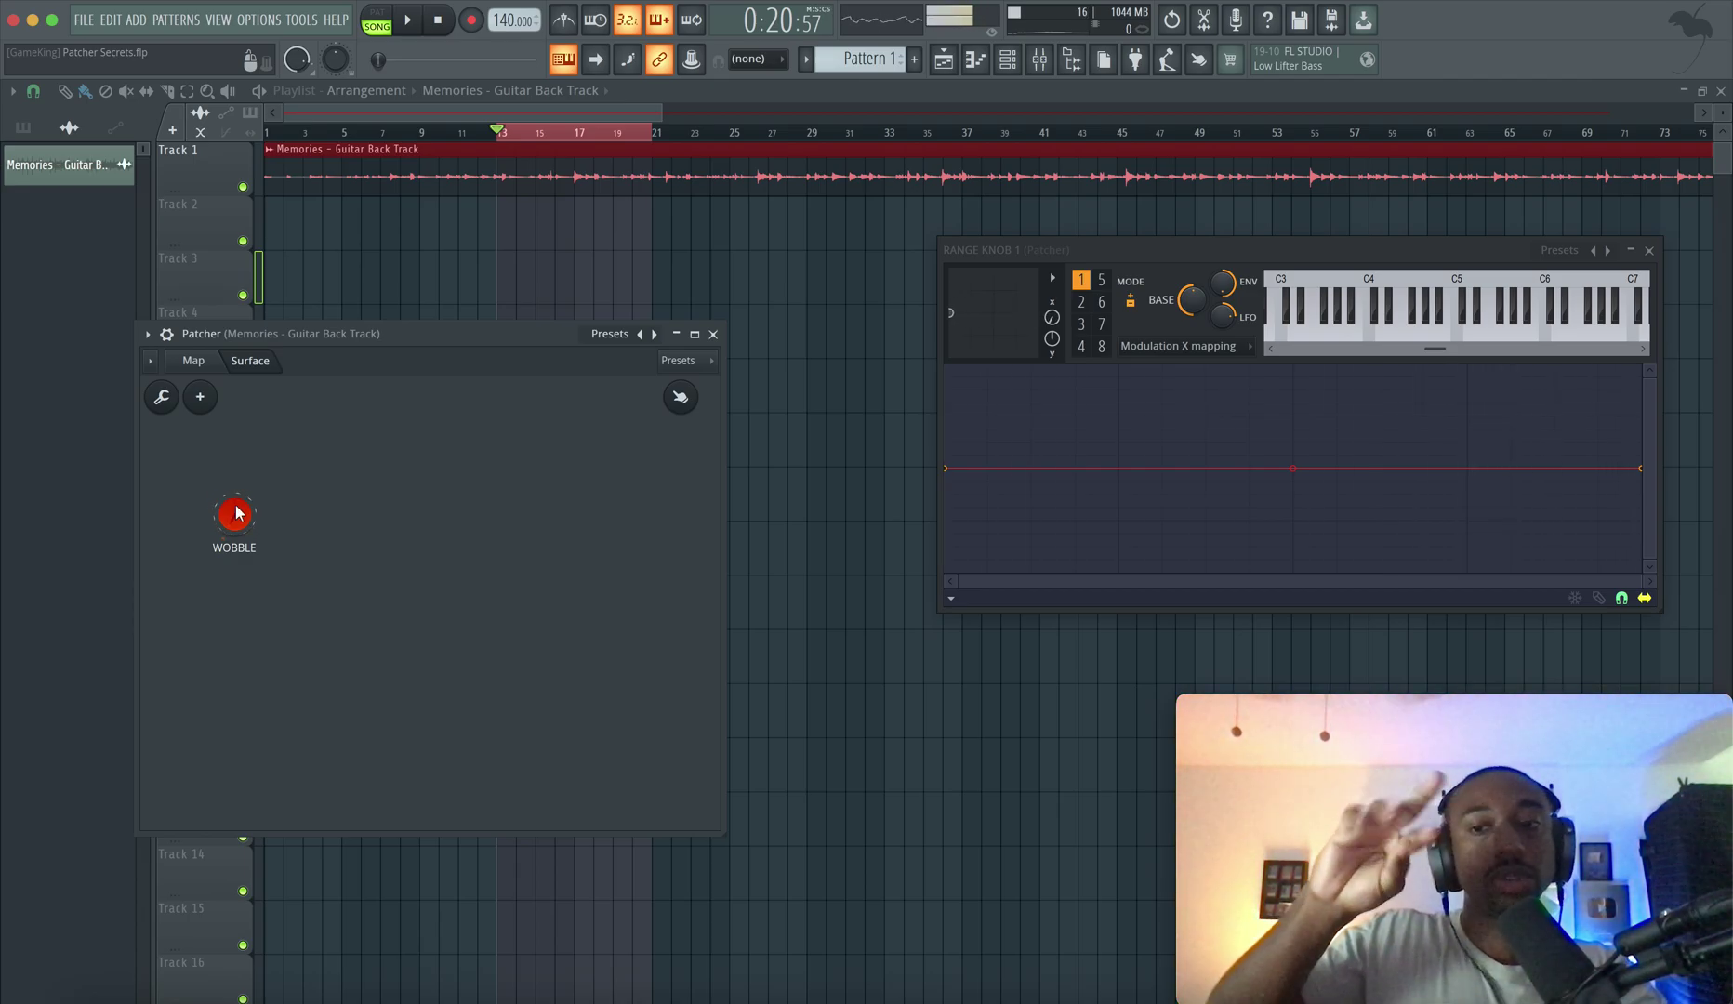
pyautogui.moveTo(236, 512); pyautogui.dragTo(236, 495)
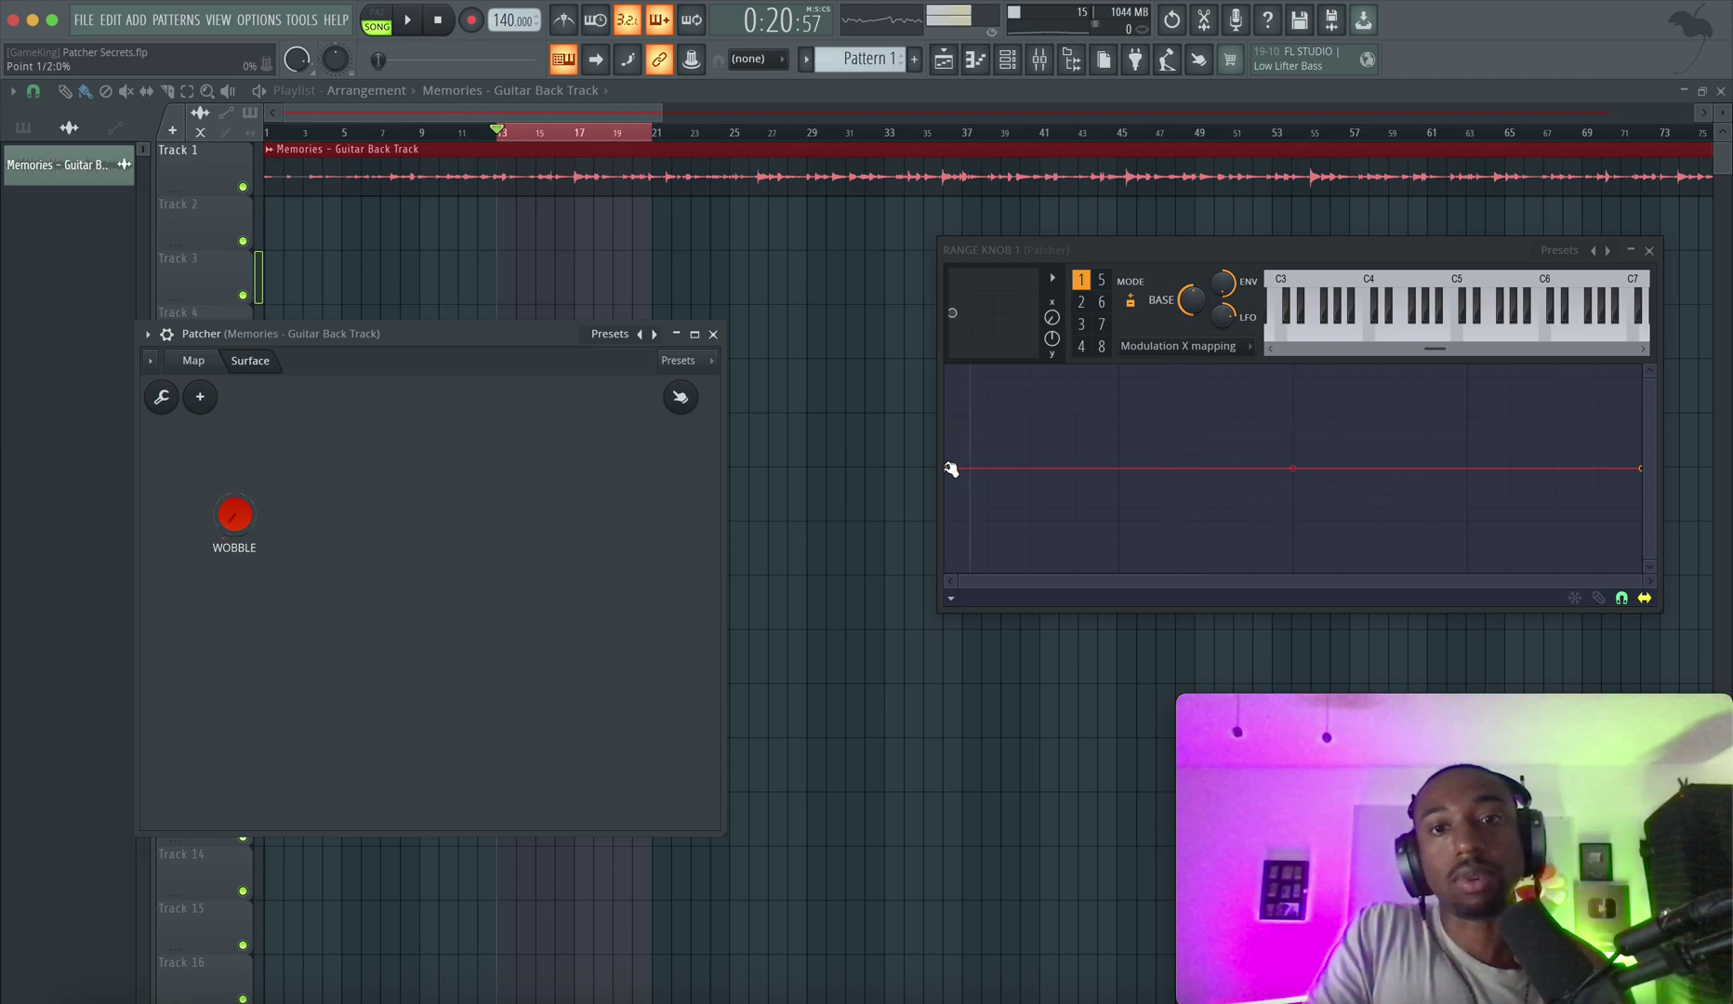
# - Slope RANGE KNOB 1's Modulation X mapping from minimum to about four fifths of full height, checking it with the WOBBLE knob
pyautogui.moveTo(946, 469); pyautogui.dragTo(889, 627)
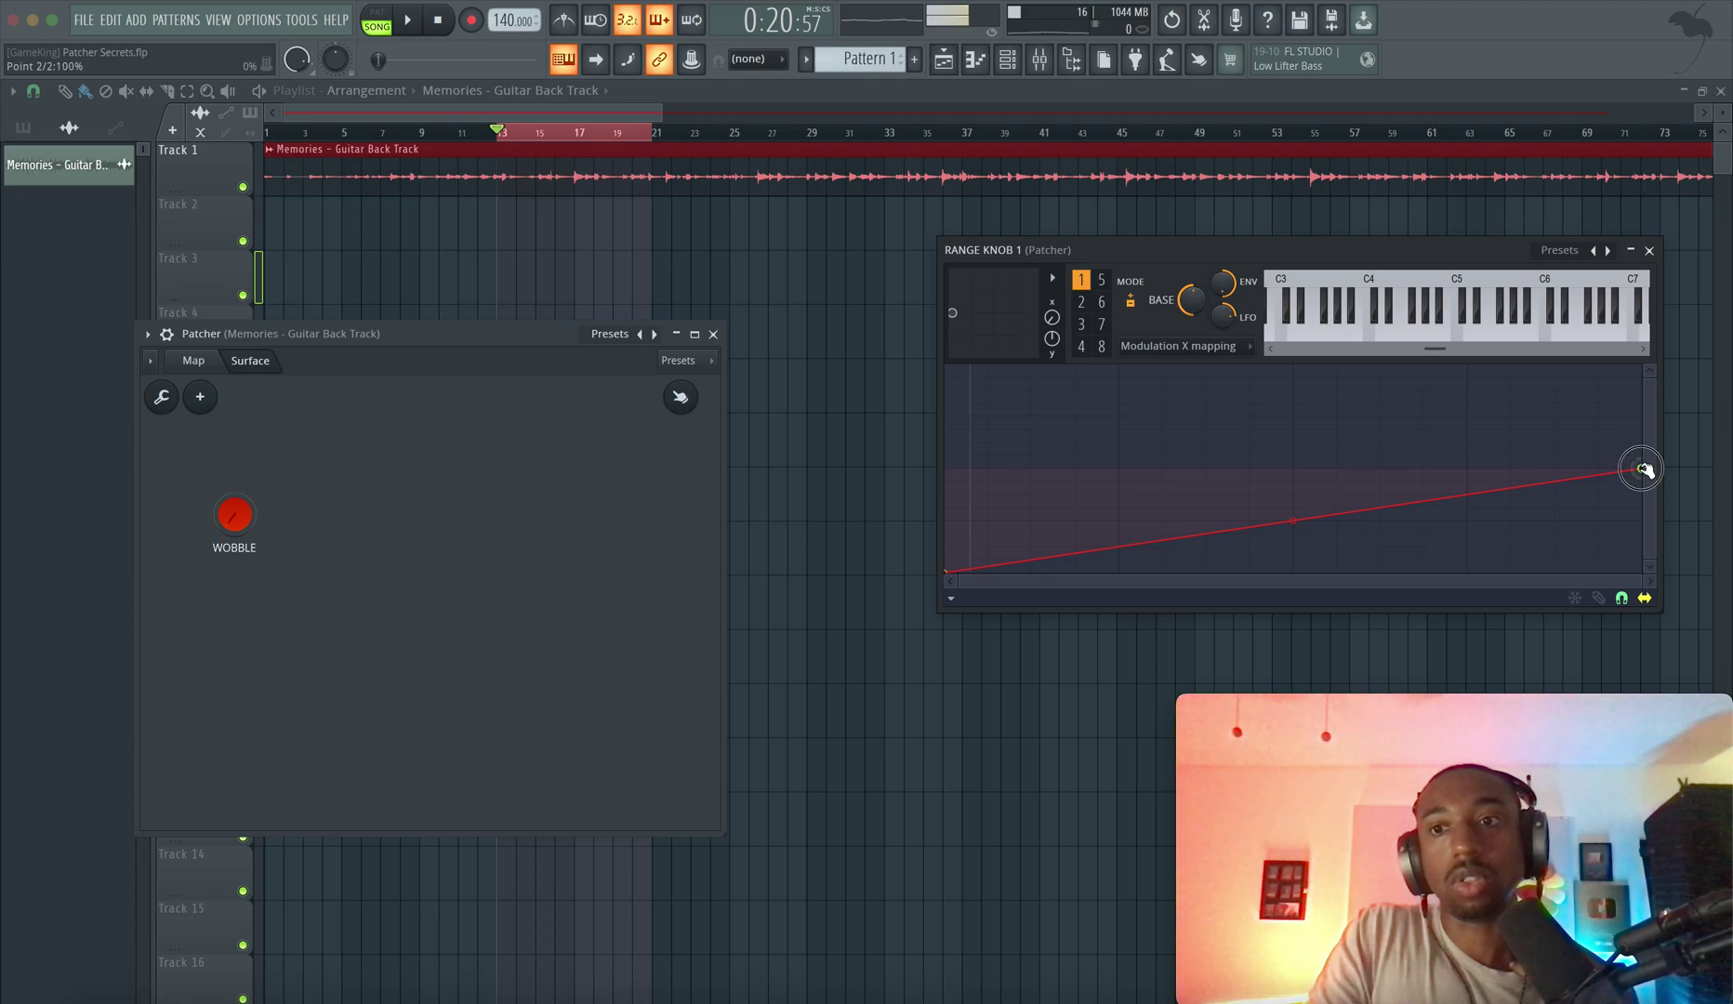
pyautogui.moveTo(1643, 469); pyautogui.dragTo(1648, 317)
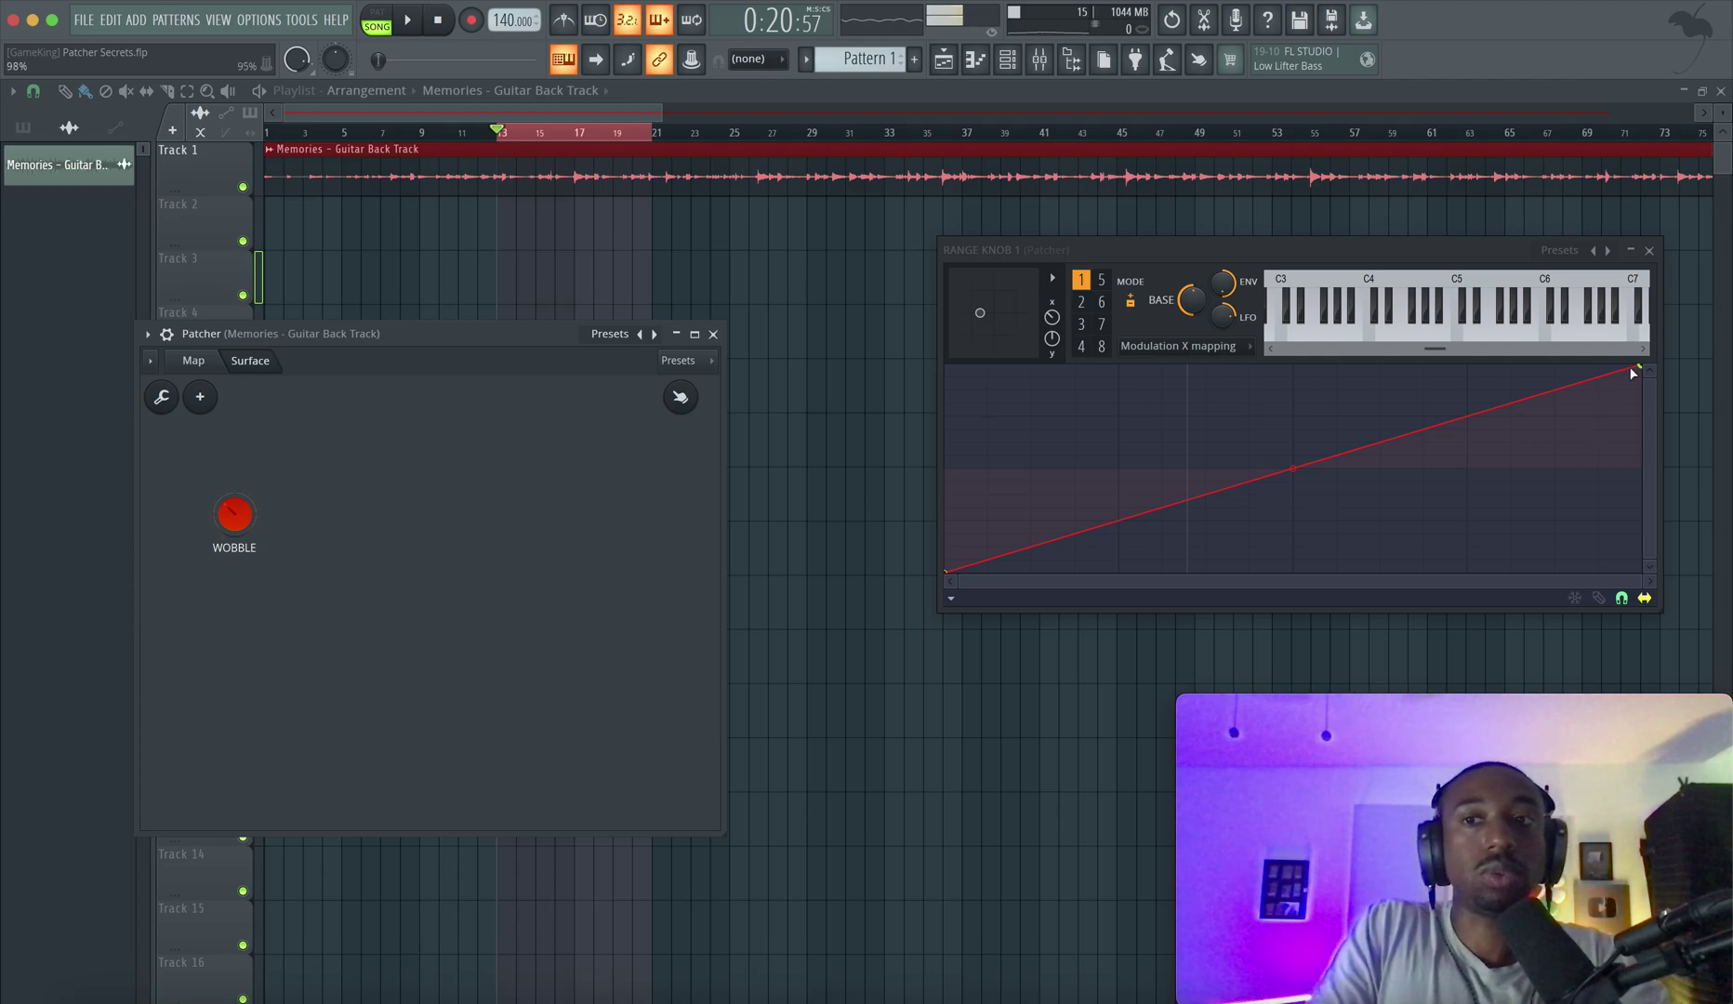
pyautogui.moveTo(1636, 368); pyautogui.dragTo(1641, 402)
pyautogui.moveTo(232, 507); pyautogui.dragTo(231, 427)
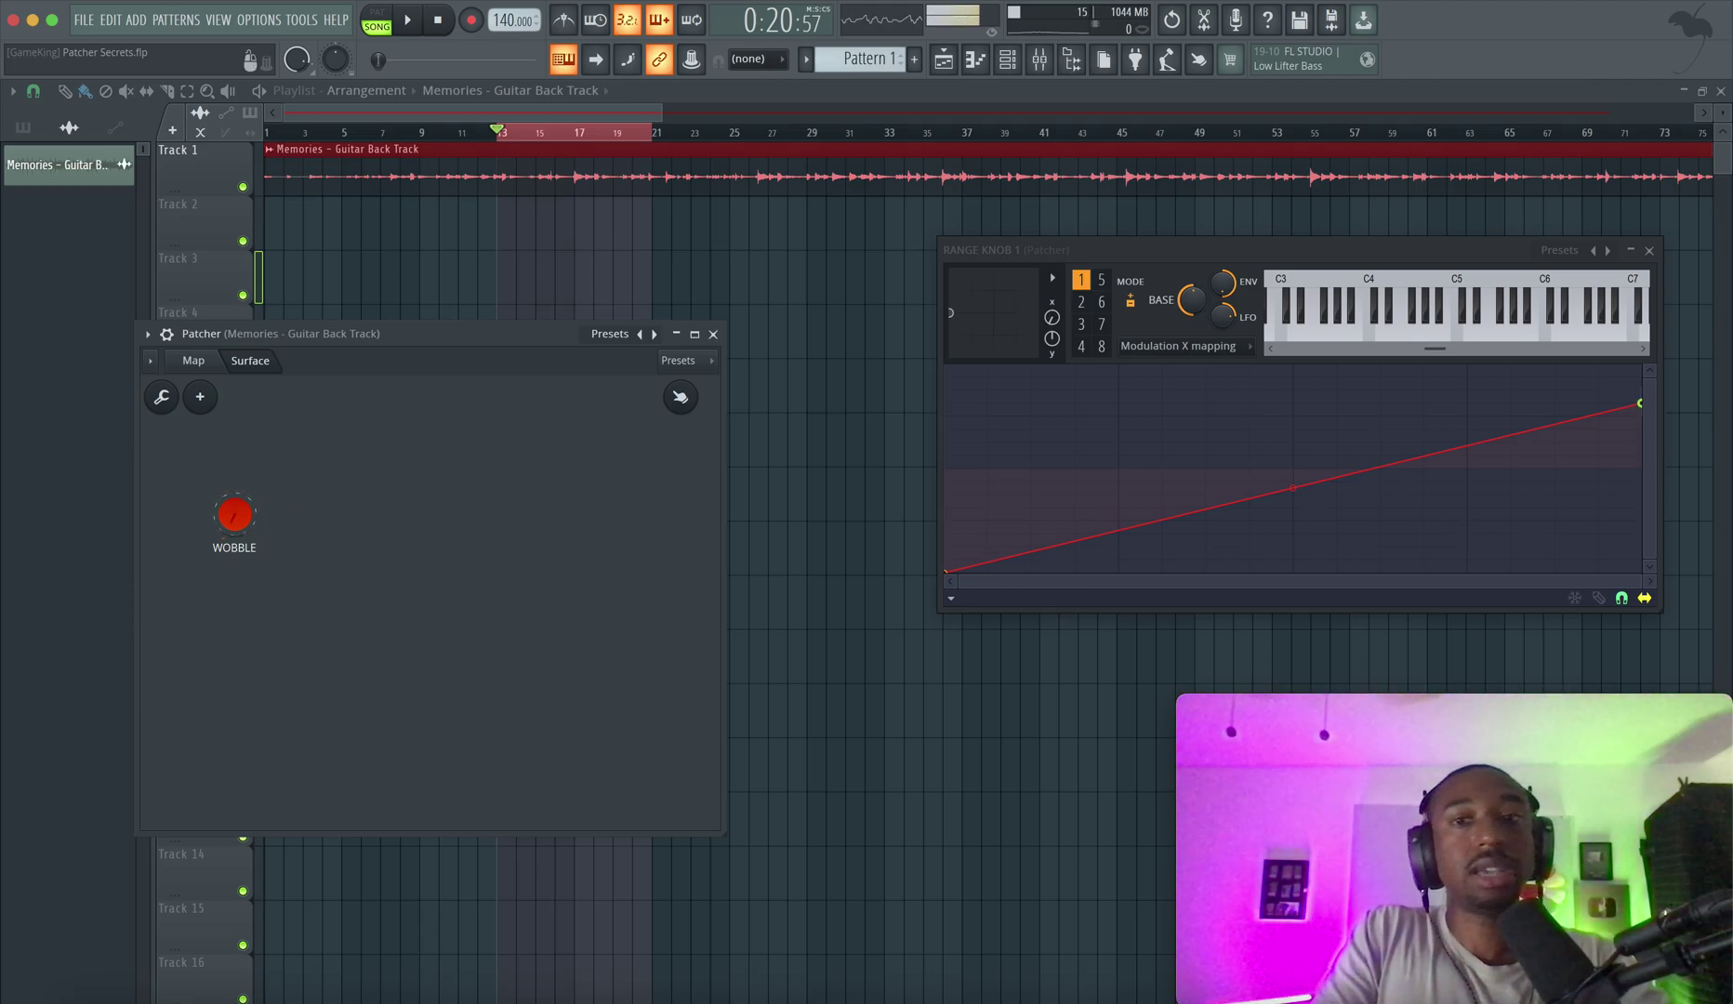
# - Close the RANGE KNOB 1 window and activate the module's Articulator 1 controller output on the Map
pyautogui.click(194, 359)
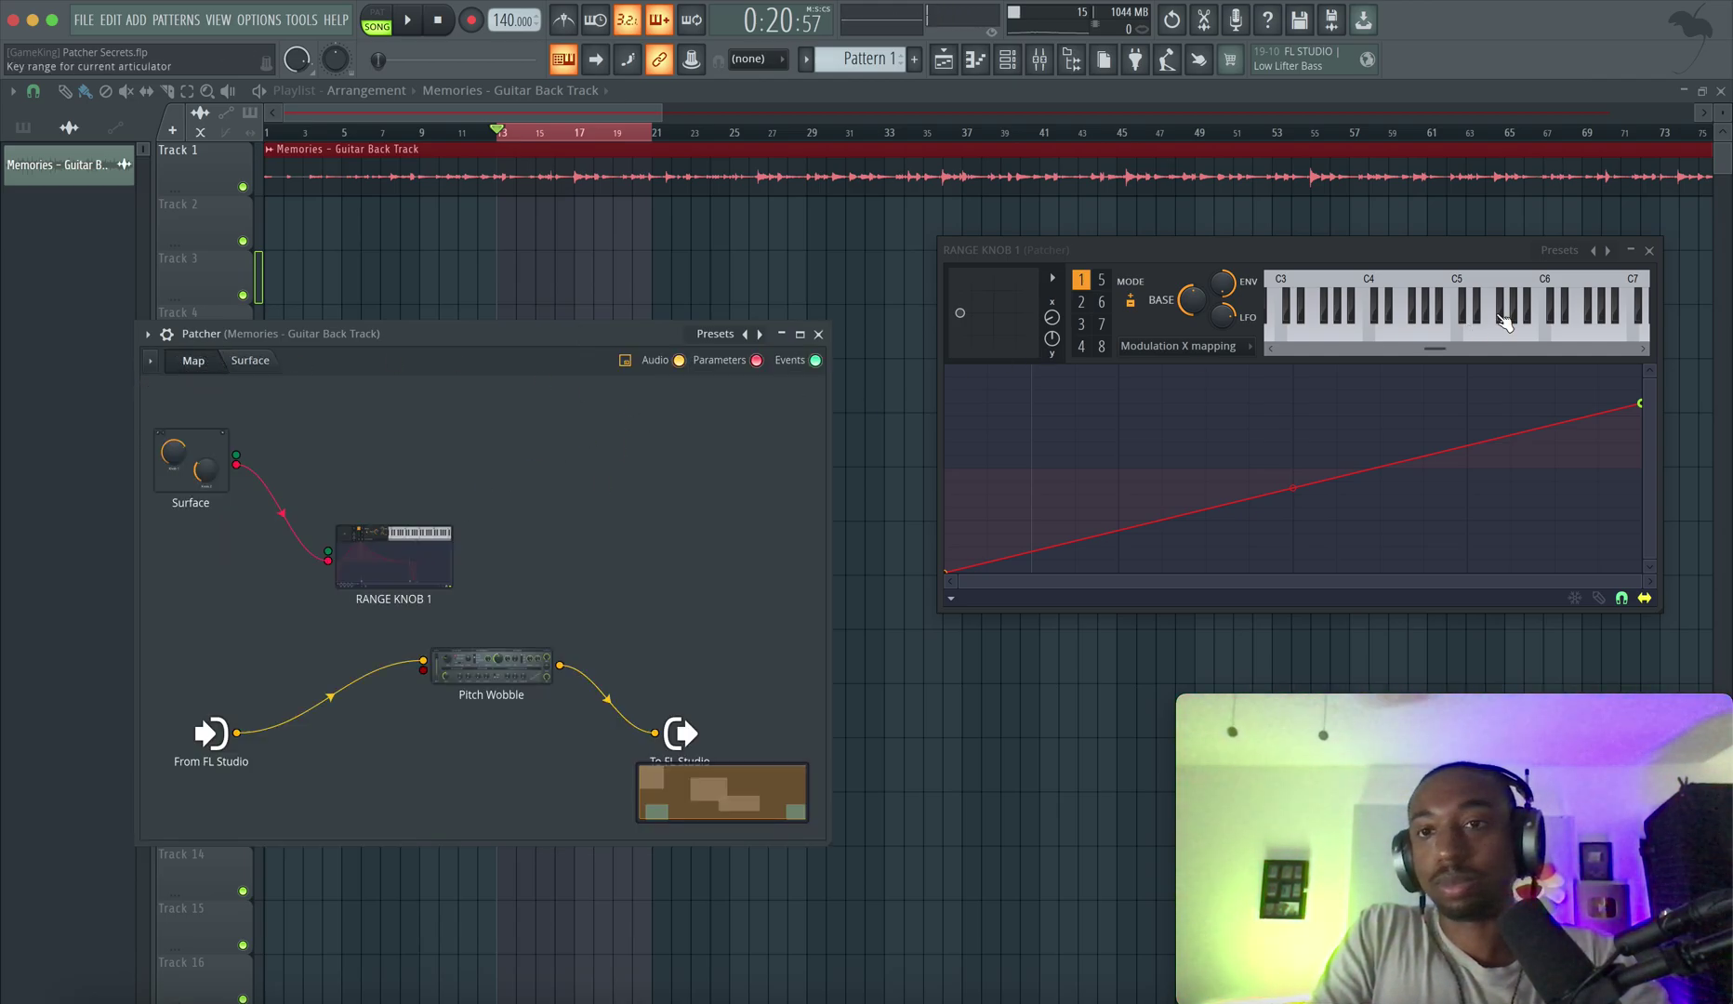
pyautogui.click(1649, 250)
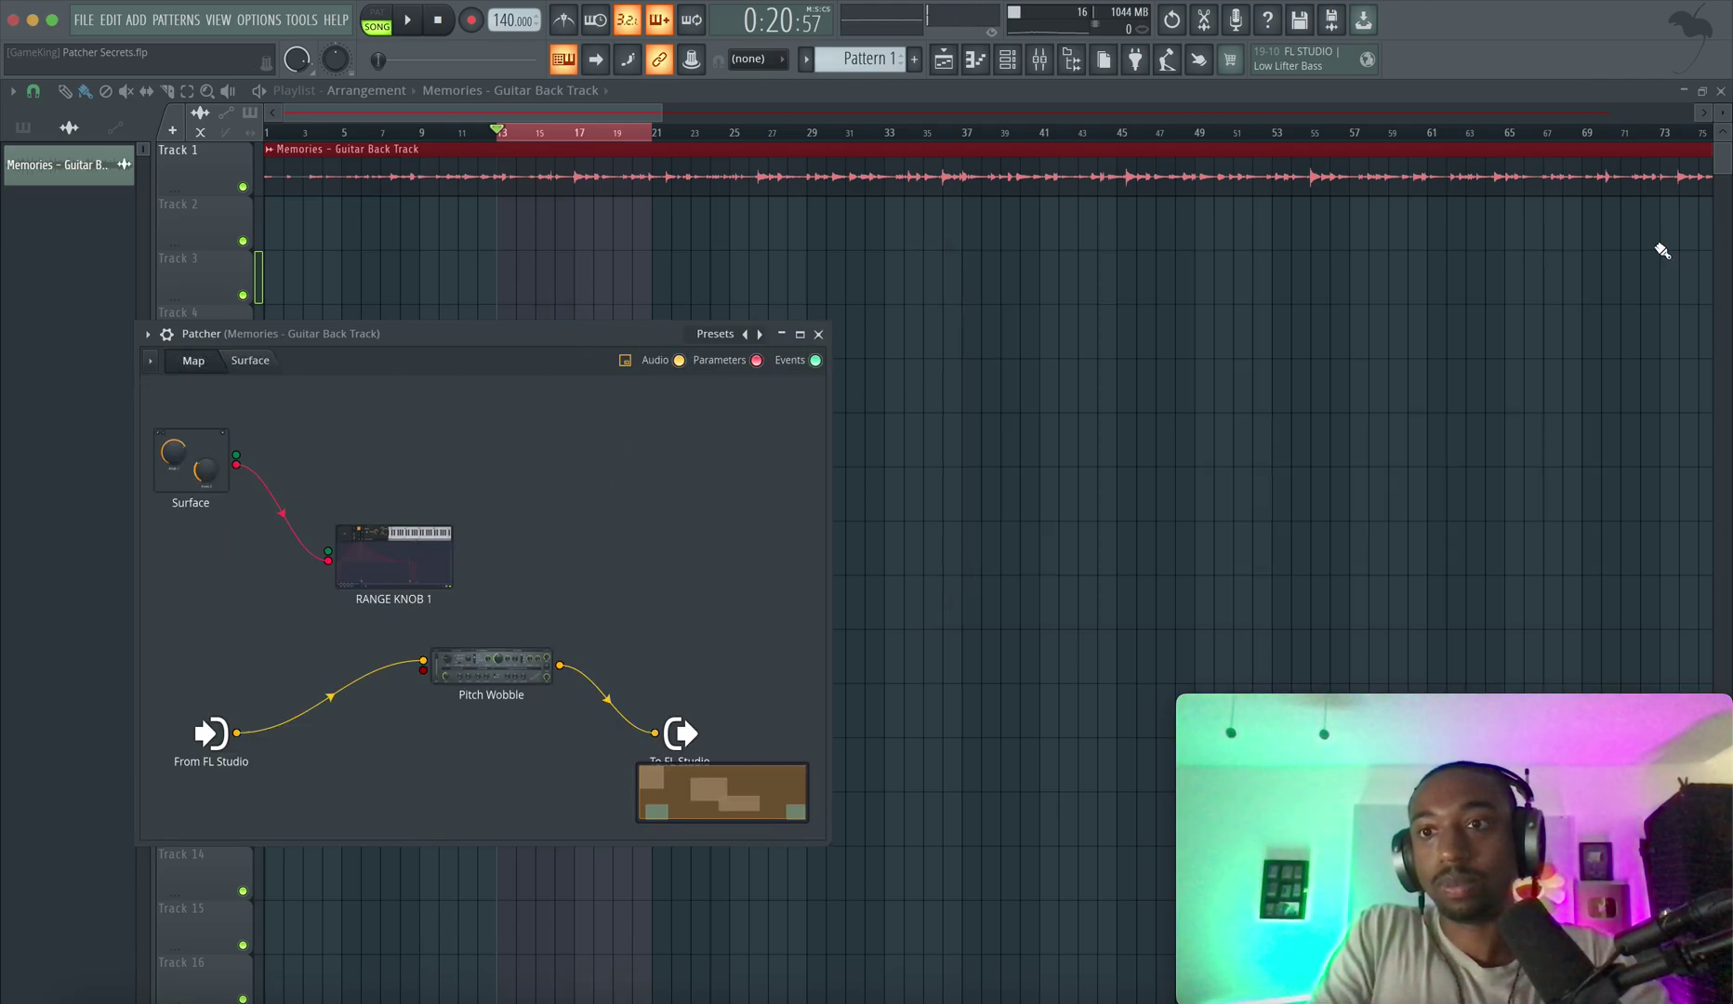
pyautogui.rightClick(385, 556)
pyautogui.moveTo(477, 670)
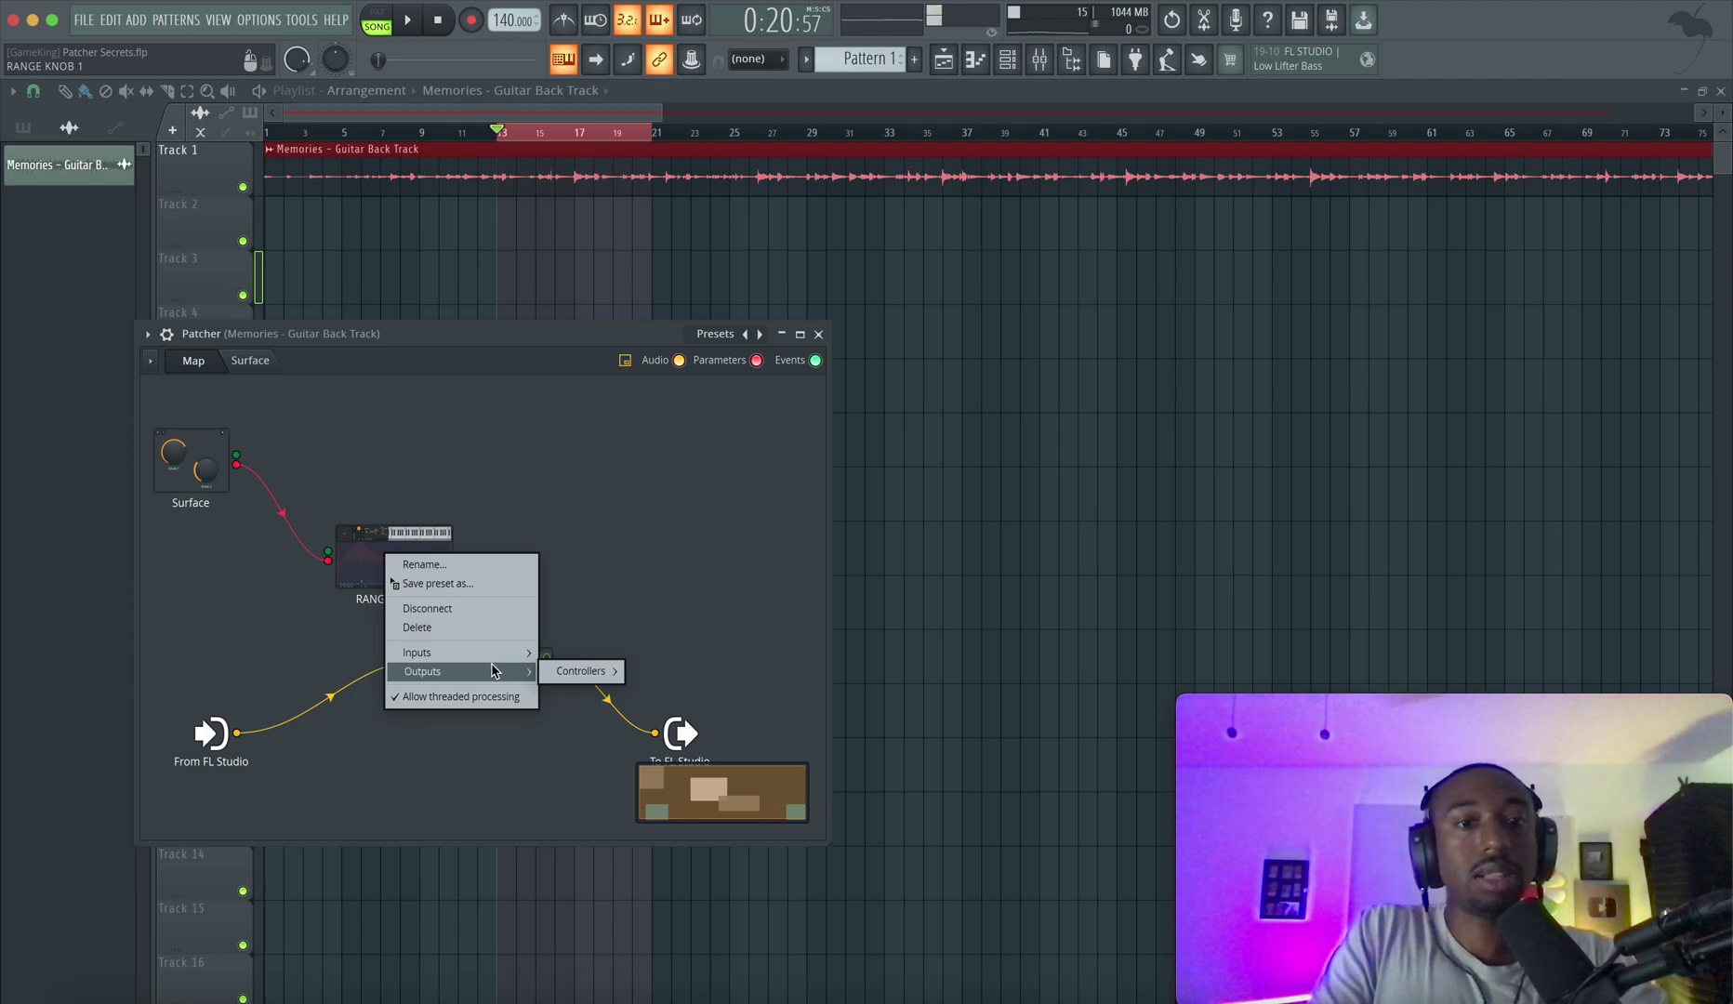
pyautogui.moveTo(585, 671)
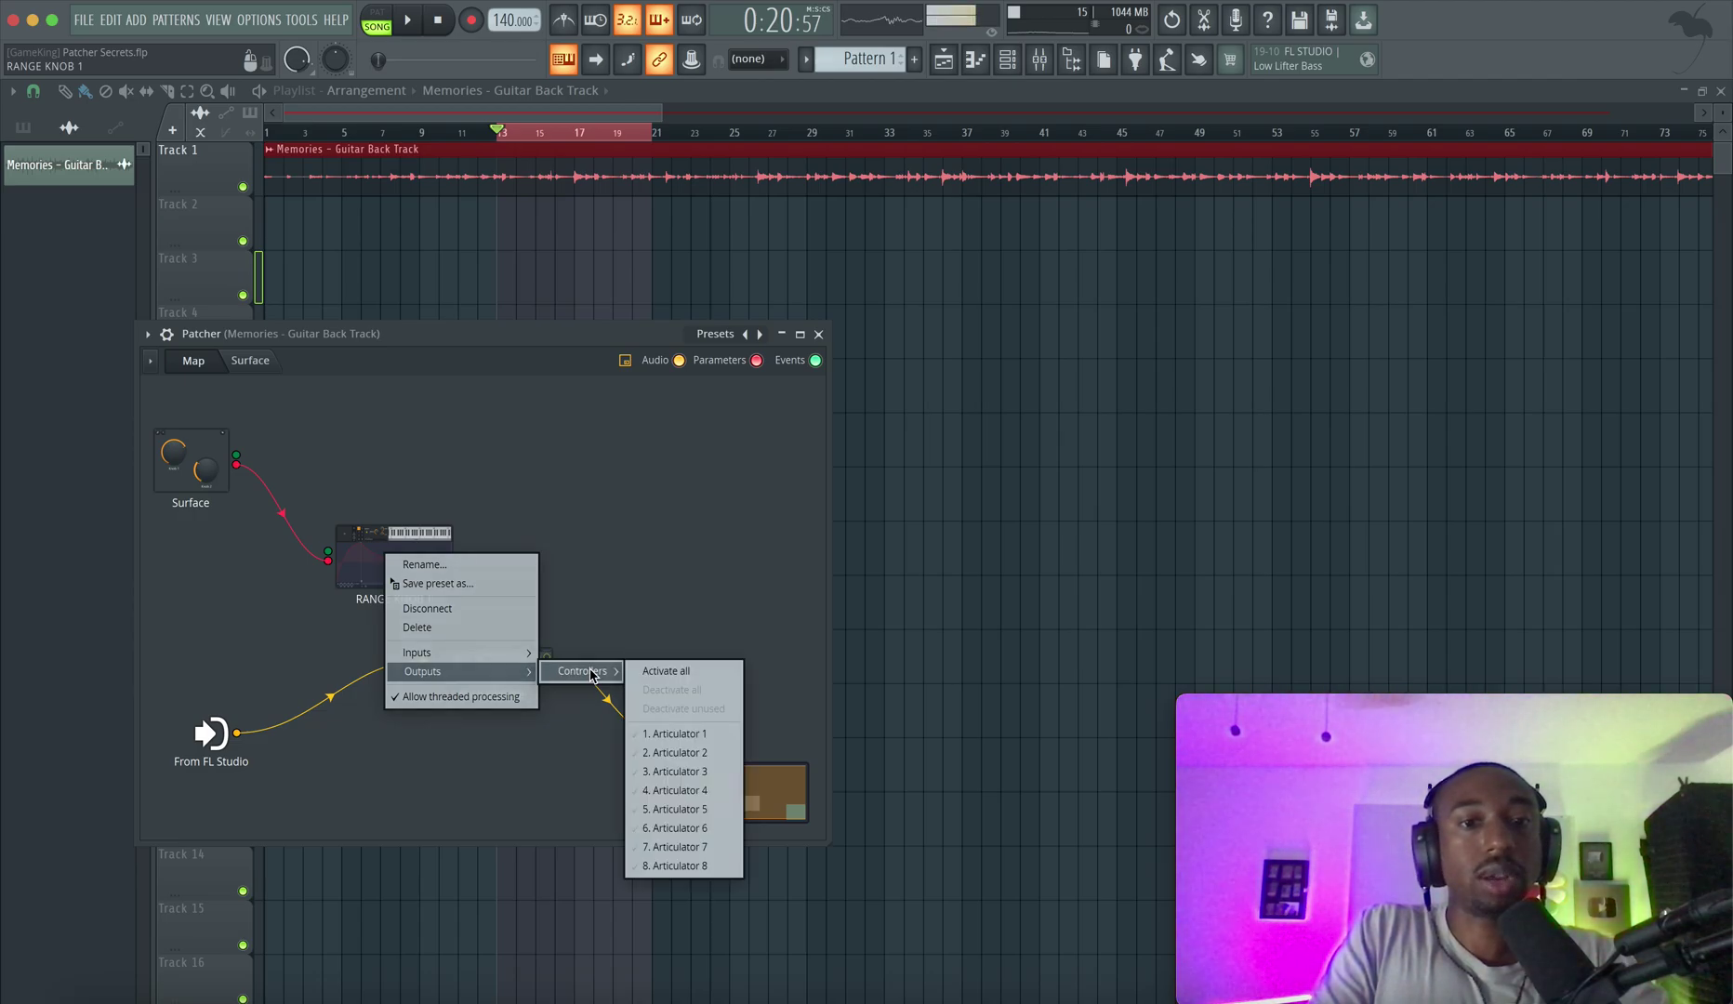
pyautogui.click(692, 737)
# - Open RANGE KNOB 1 to examine its numbered articulators, and close its window
pyautogui.click(409, 550)
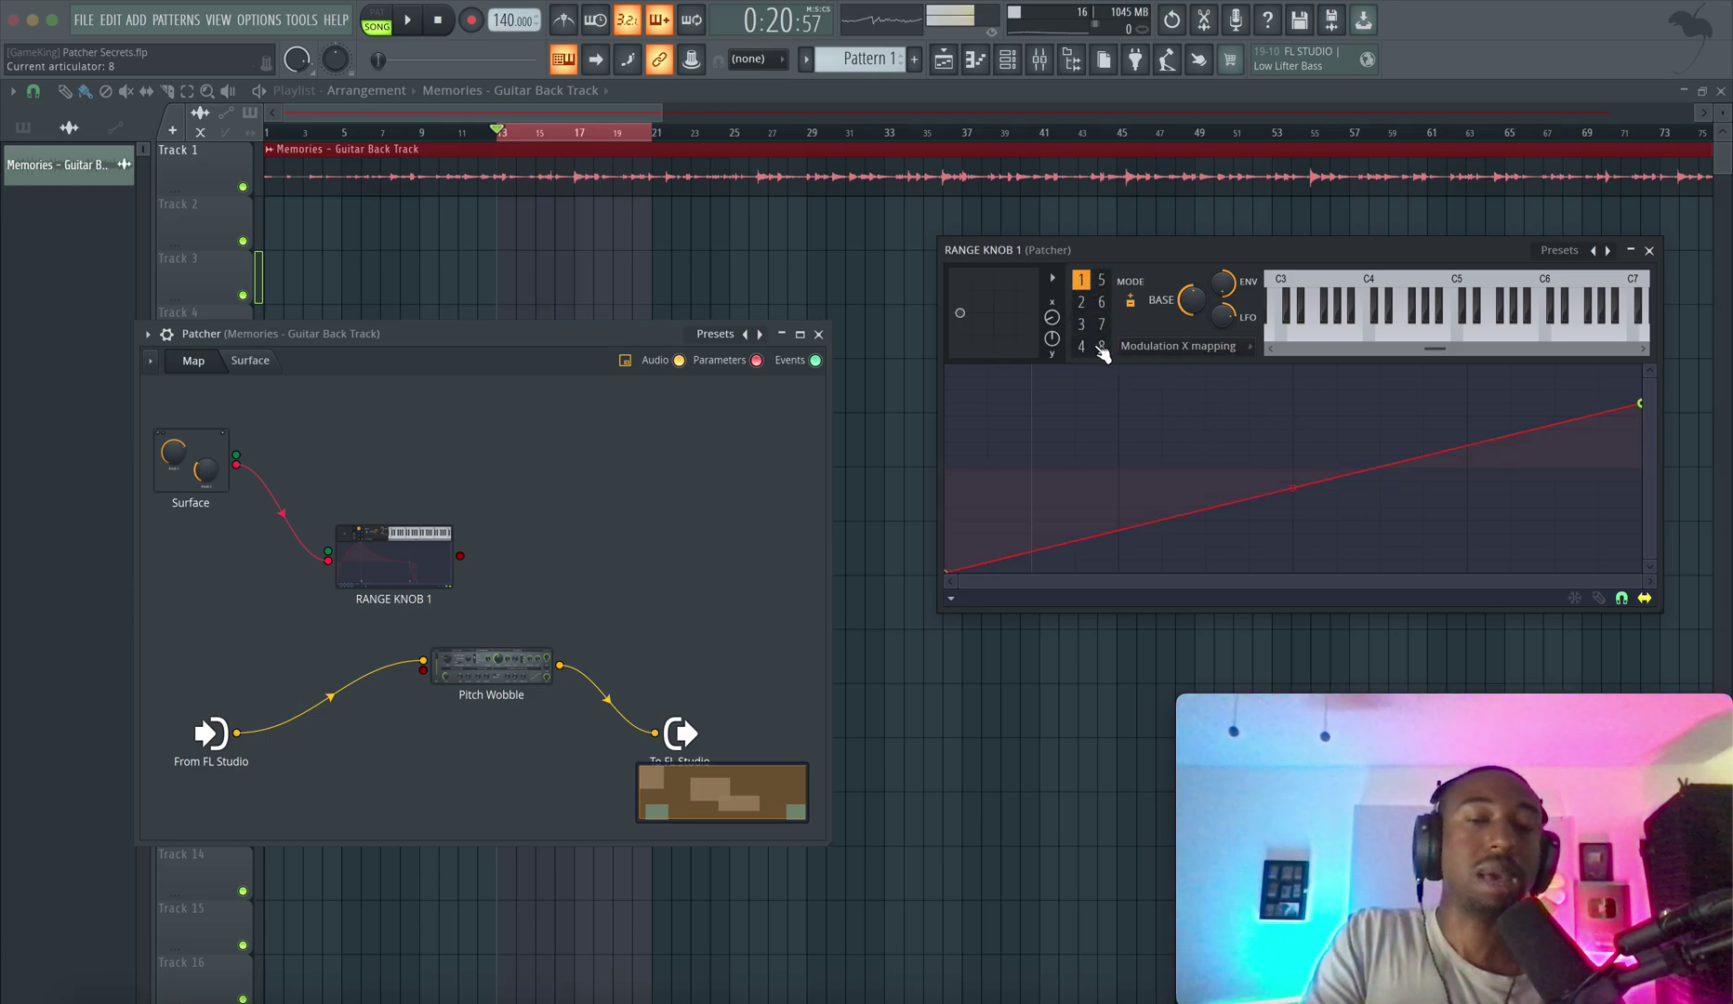
pyautogui.moveTo(1246, 251); pyautogui.dragTo(933, 251)
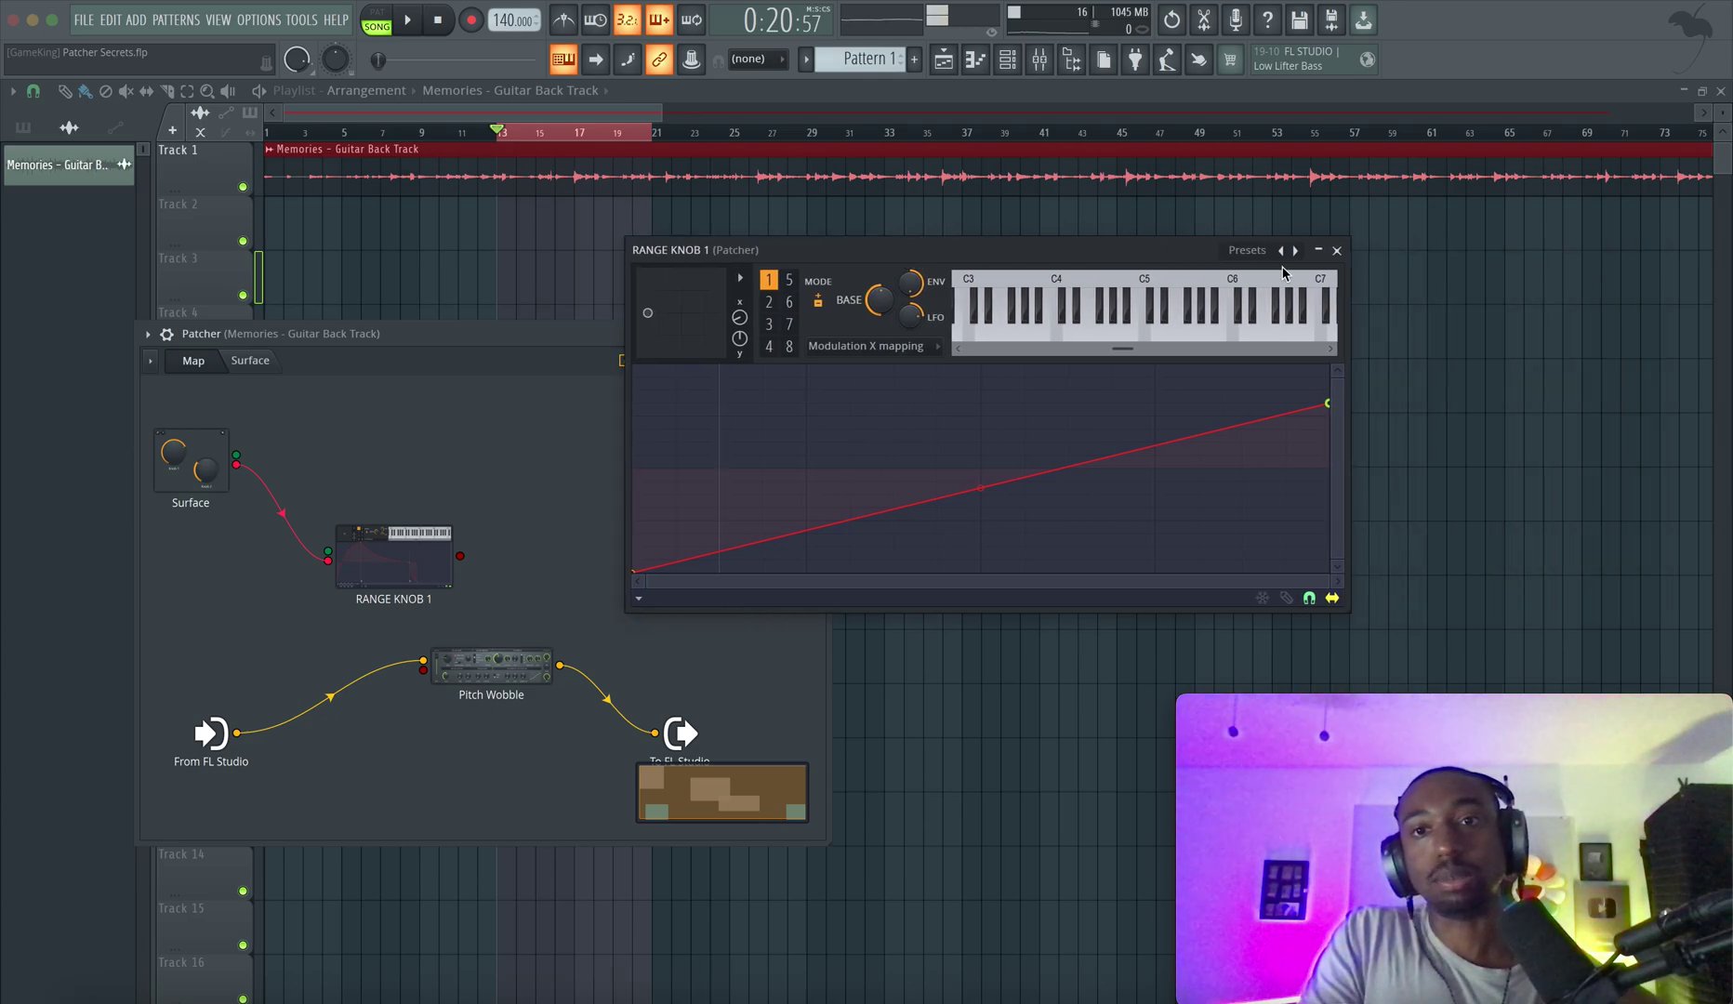
pyautogui.click(1338, 251)
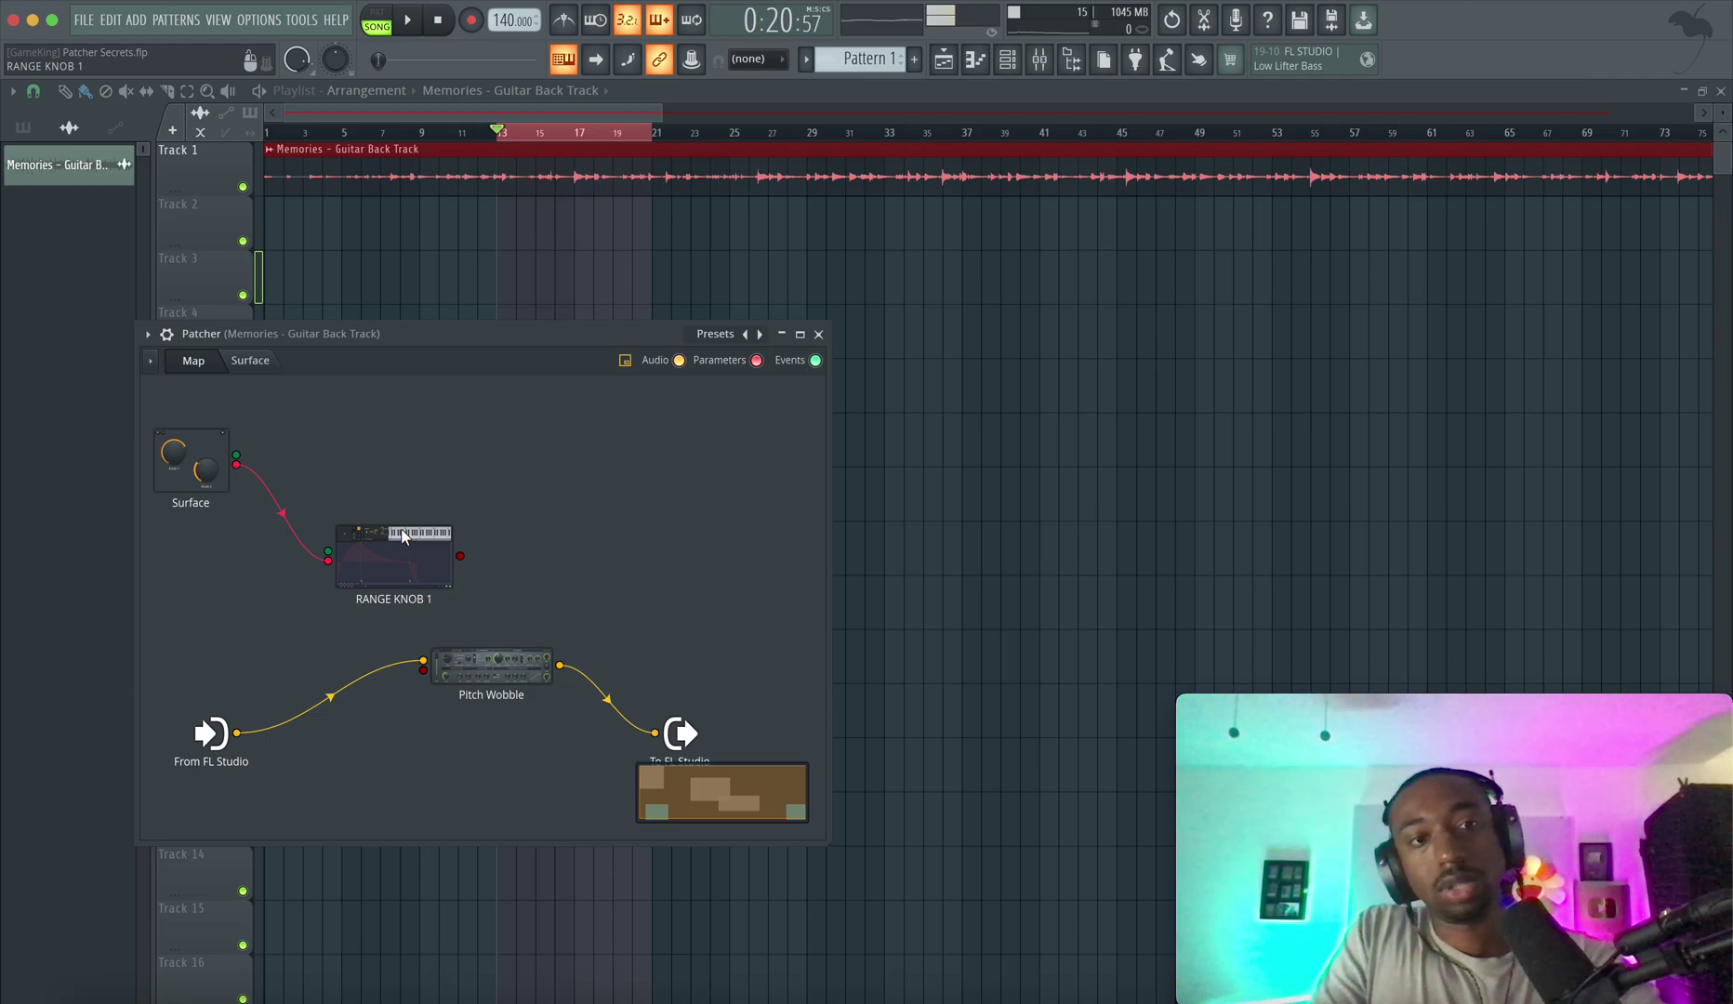
# - Reposition RANGE KNOB 1 on the Map, connect its output to Pitch Wobble's parameter input, and open the Pitch Wobble window
pyautogui.moveTo(403, 536)
pyautogui.mouseDown()
pyautogui.moveTo(381, 506)
pyautogui.moveTo(437, 535)
pyautogui.mouseUp()
pyautogui.moveTo(373, 679); pyautogui.dragTo(423, 669)
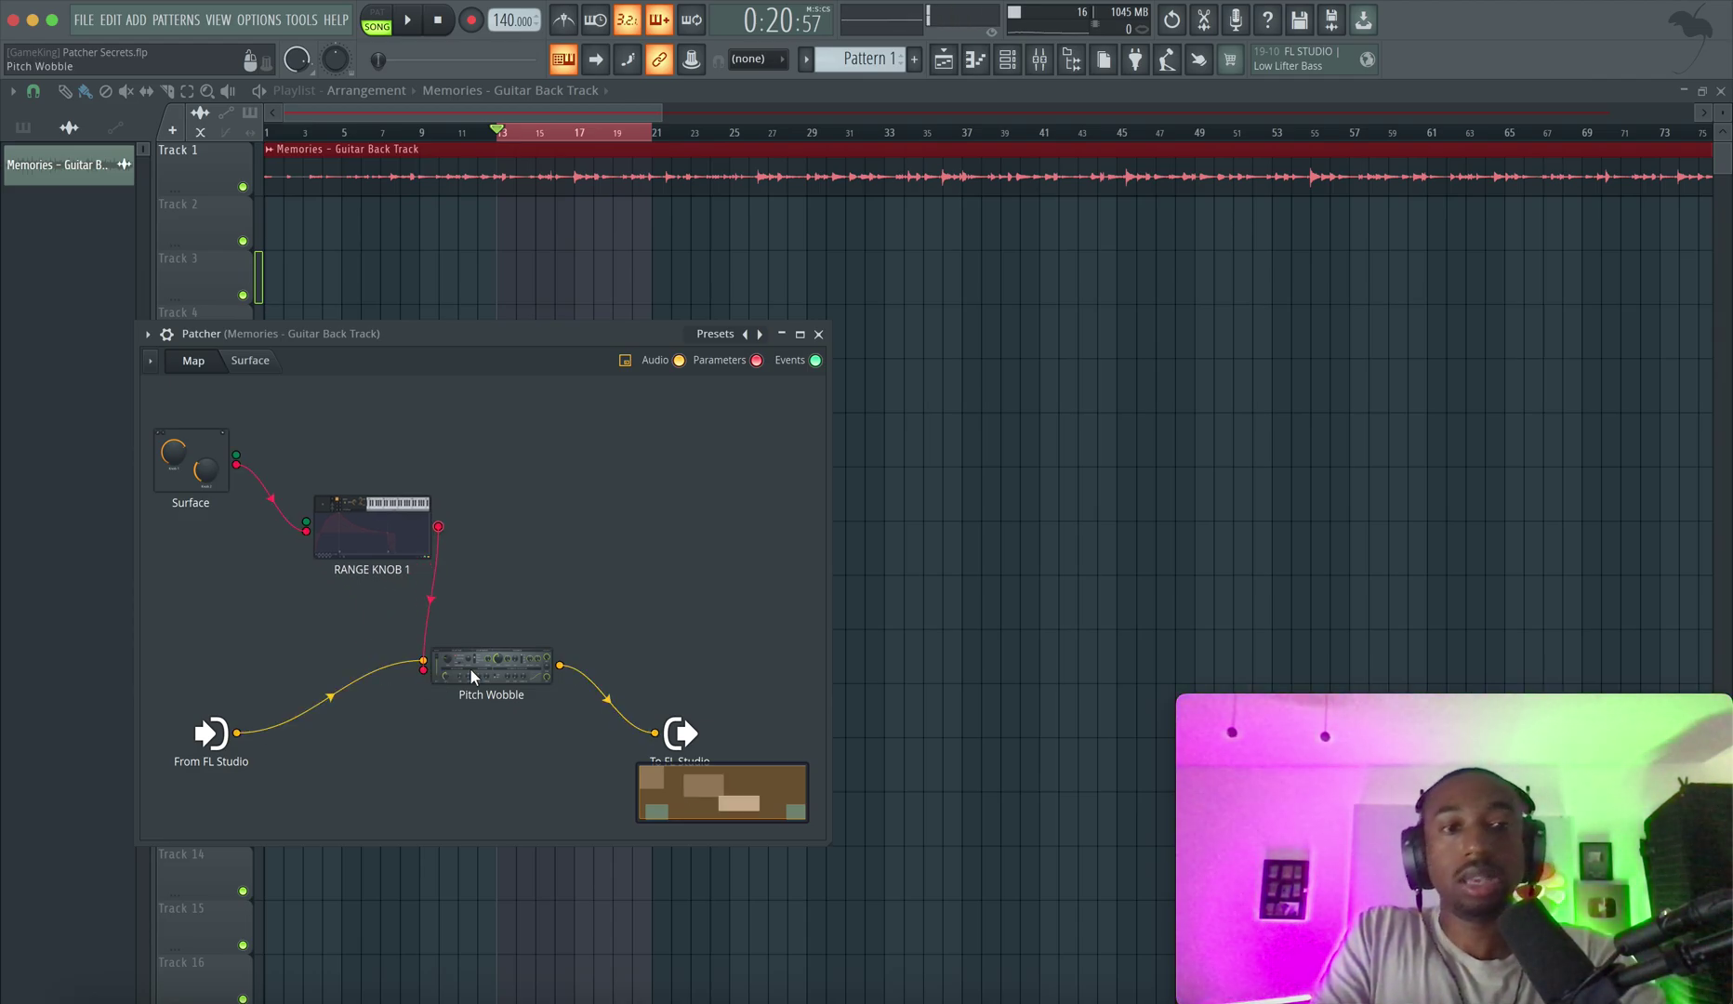
pyautogui.click(469, 668)
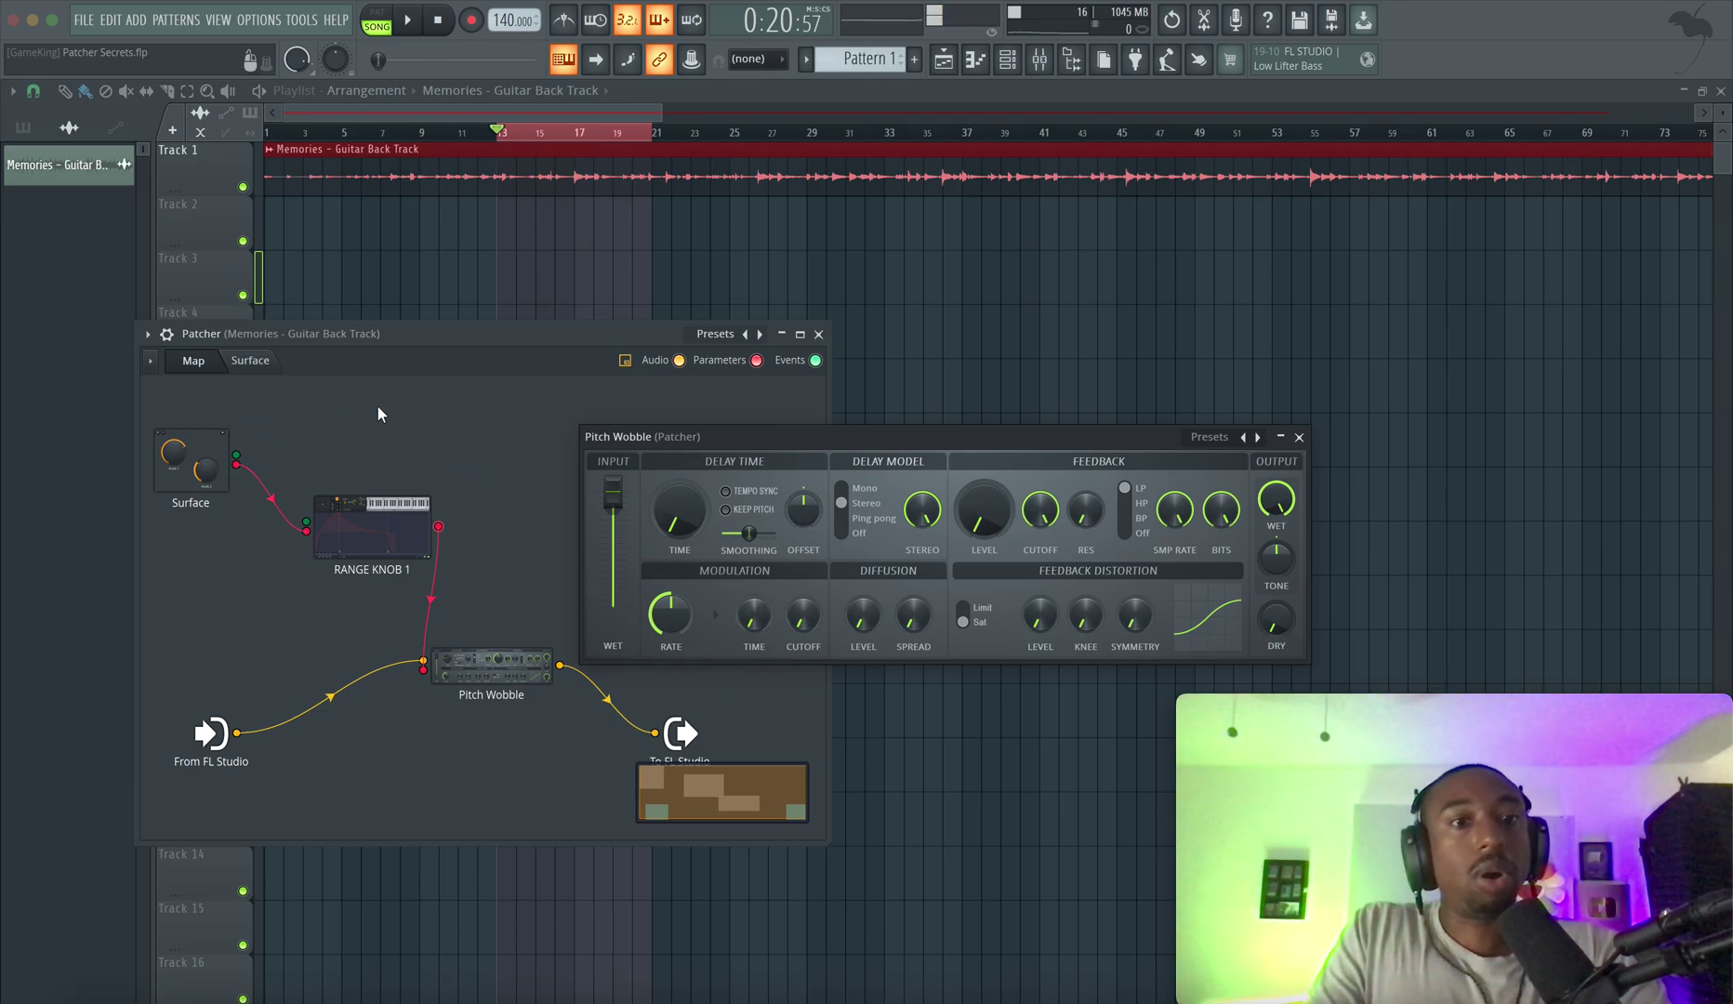
# - Raise the end point of RANGE KNOB 1's Modulation X mapping close to the maximum and close the controller's window
pyautogui.click(415, 549)
pyautogui.moveTo(1323, 409); pyautogui.dragTo(1326, 370)
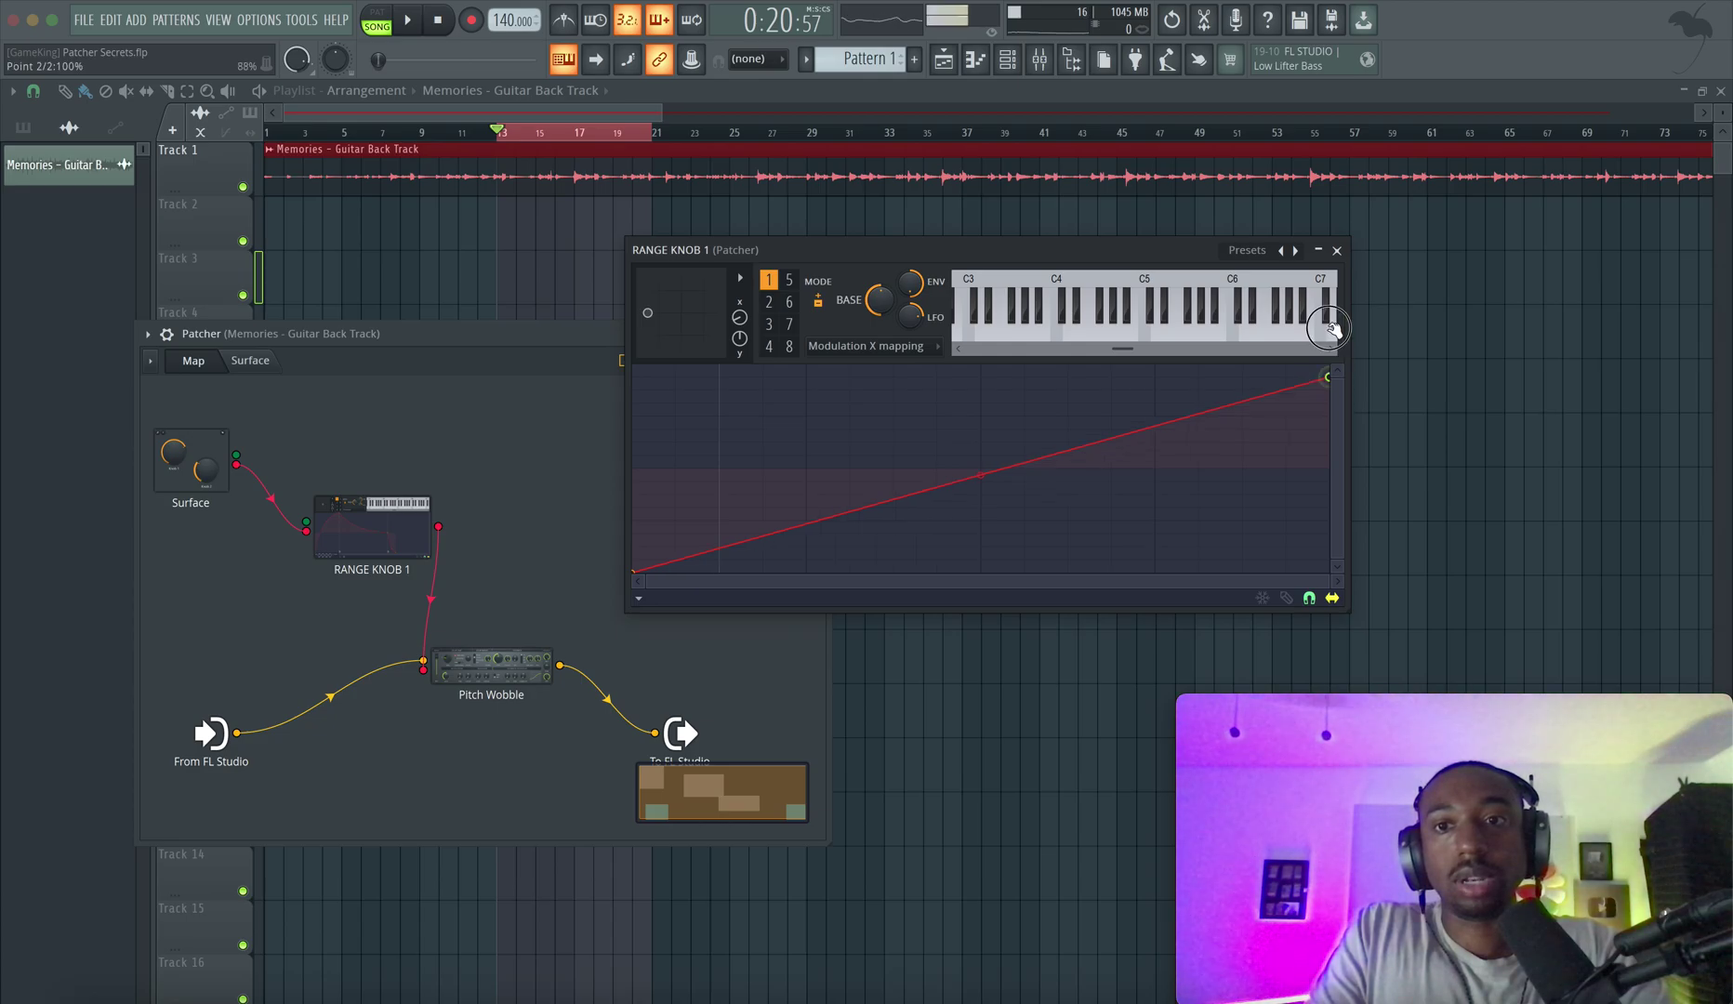
pyautogui.click(1336, 250)
# - Play the track briefly, reopen the Pitch Wobble window beside Patcher, and turn the Surface's WOBBLE knob down to minimum
pyautogui.press('space')
pyautogui.click(251, 365)
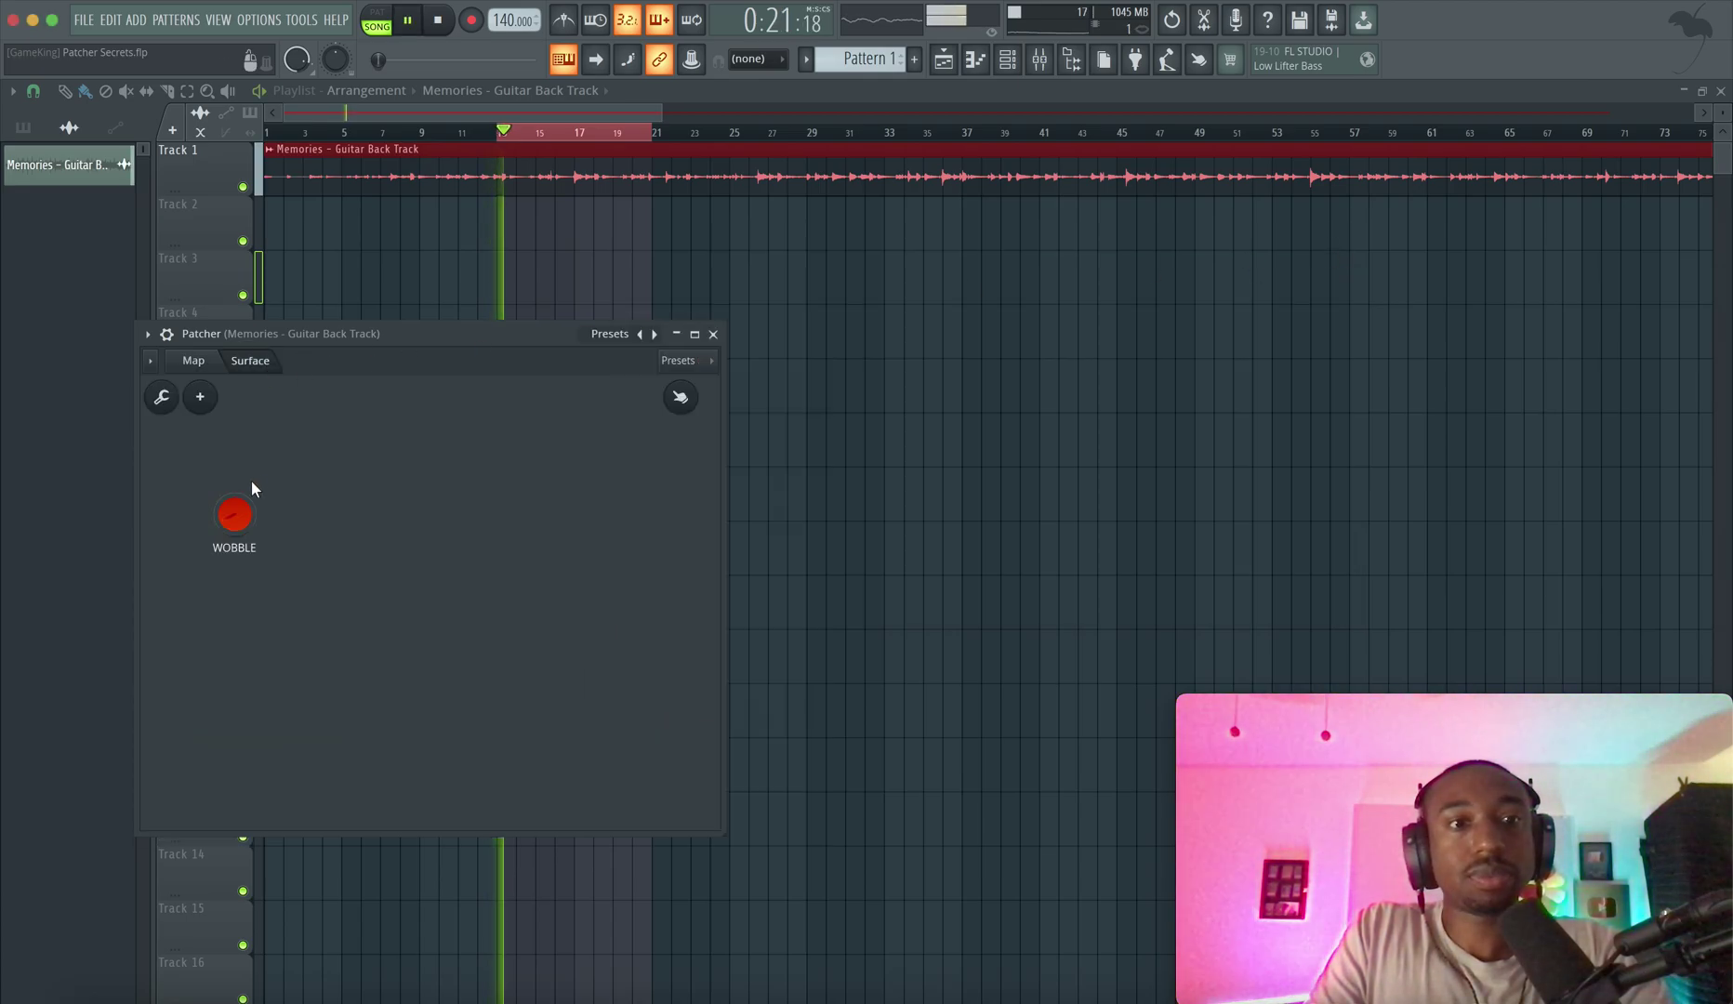
pyautogui.click(196, 362)
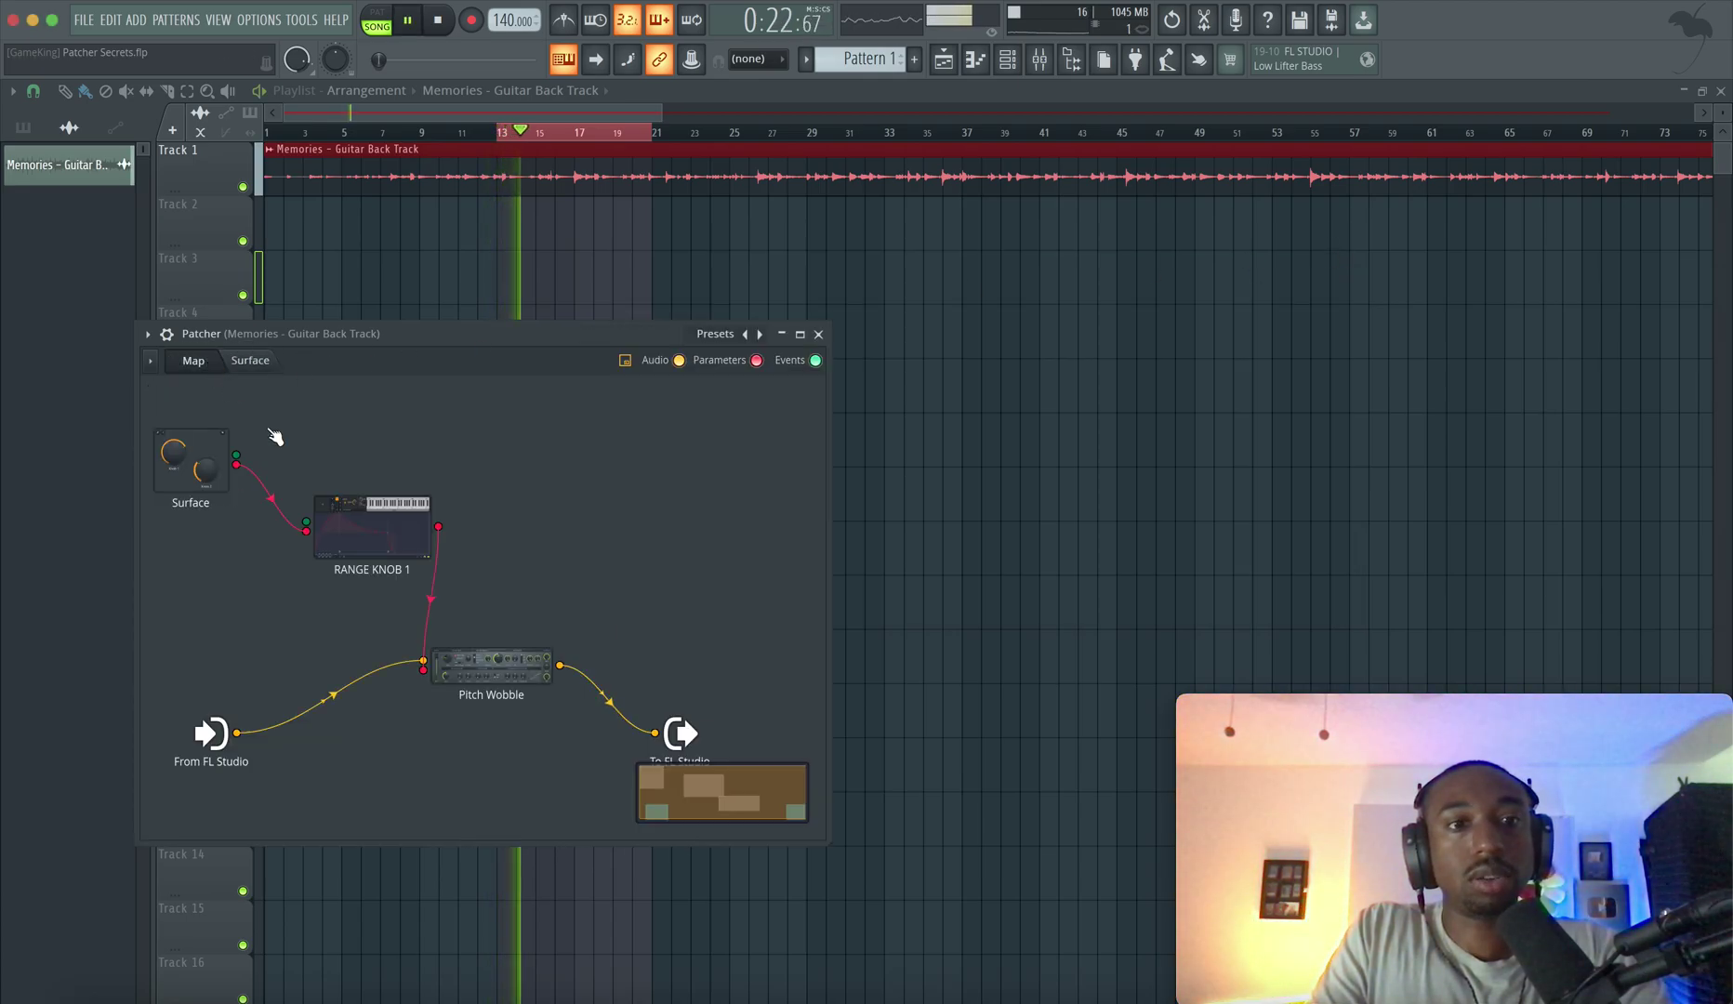
pyautogui.click(466, 666)
pyautogui.press('space')
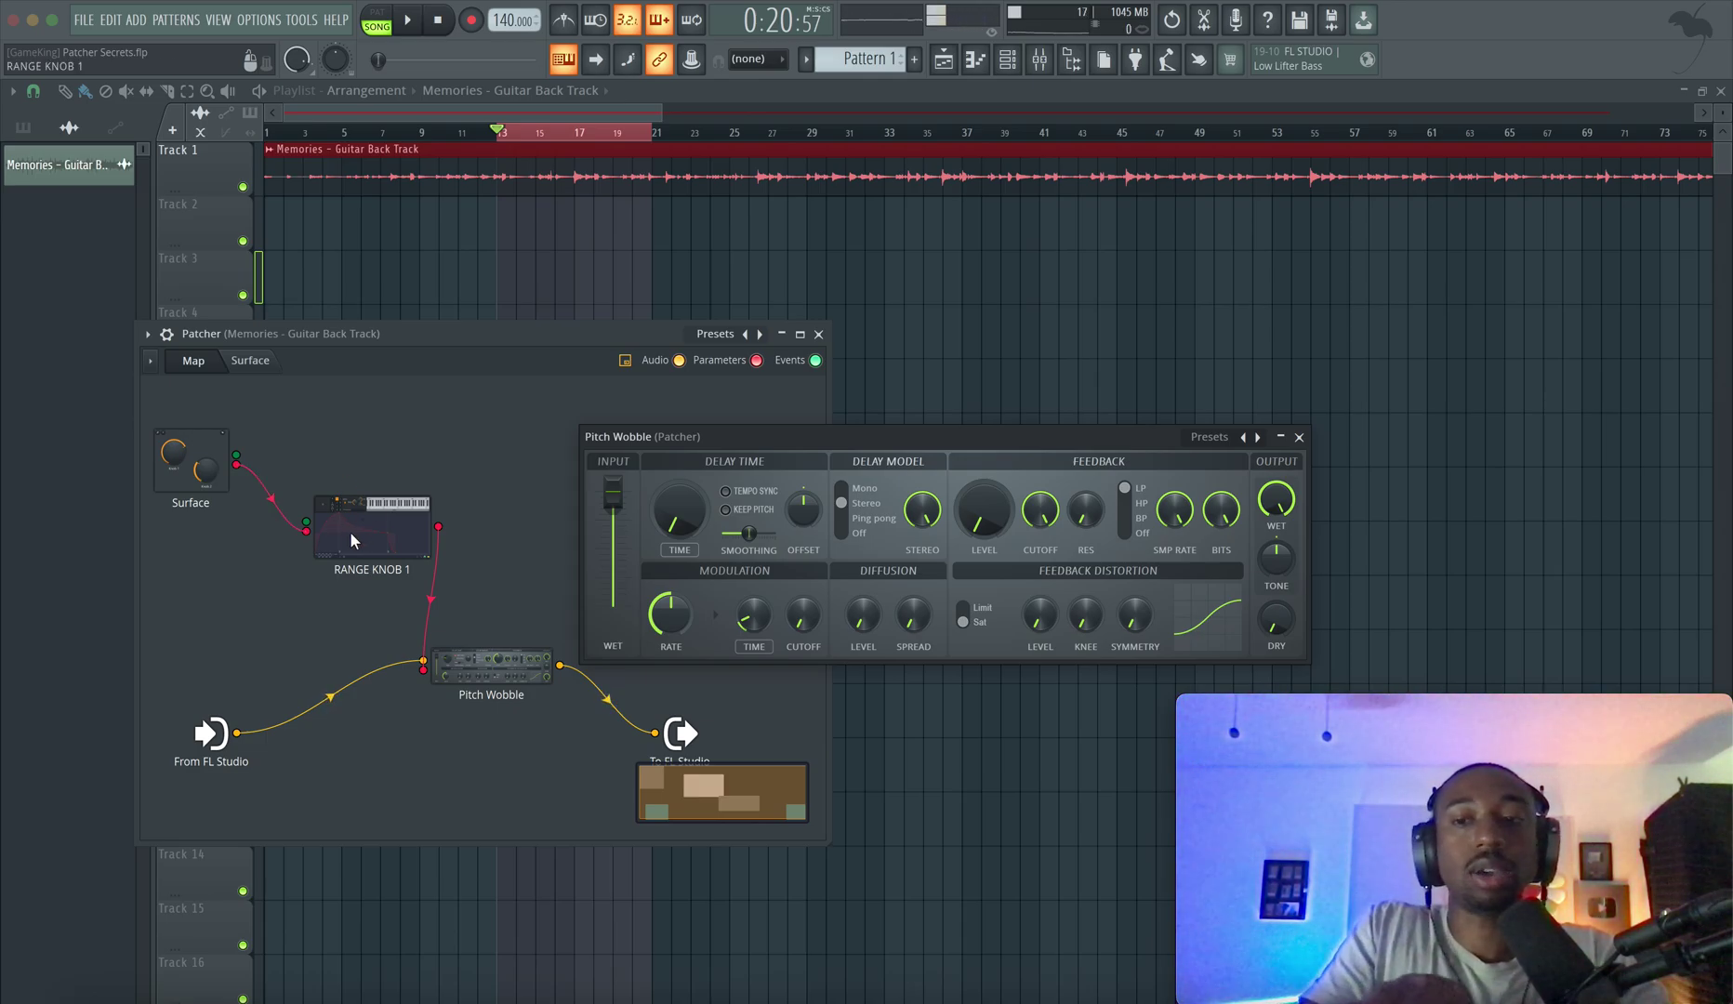
pyautogui.click(264, 365)
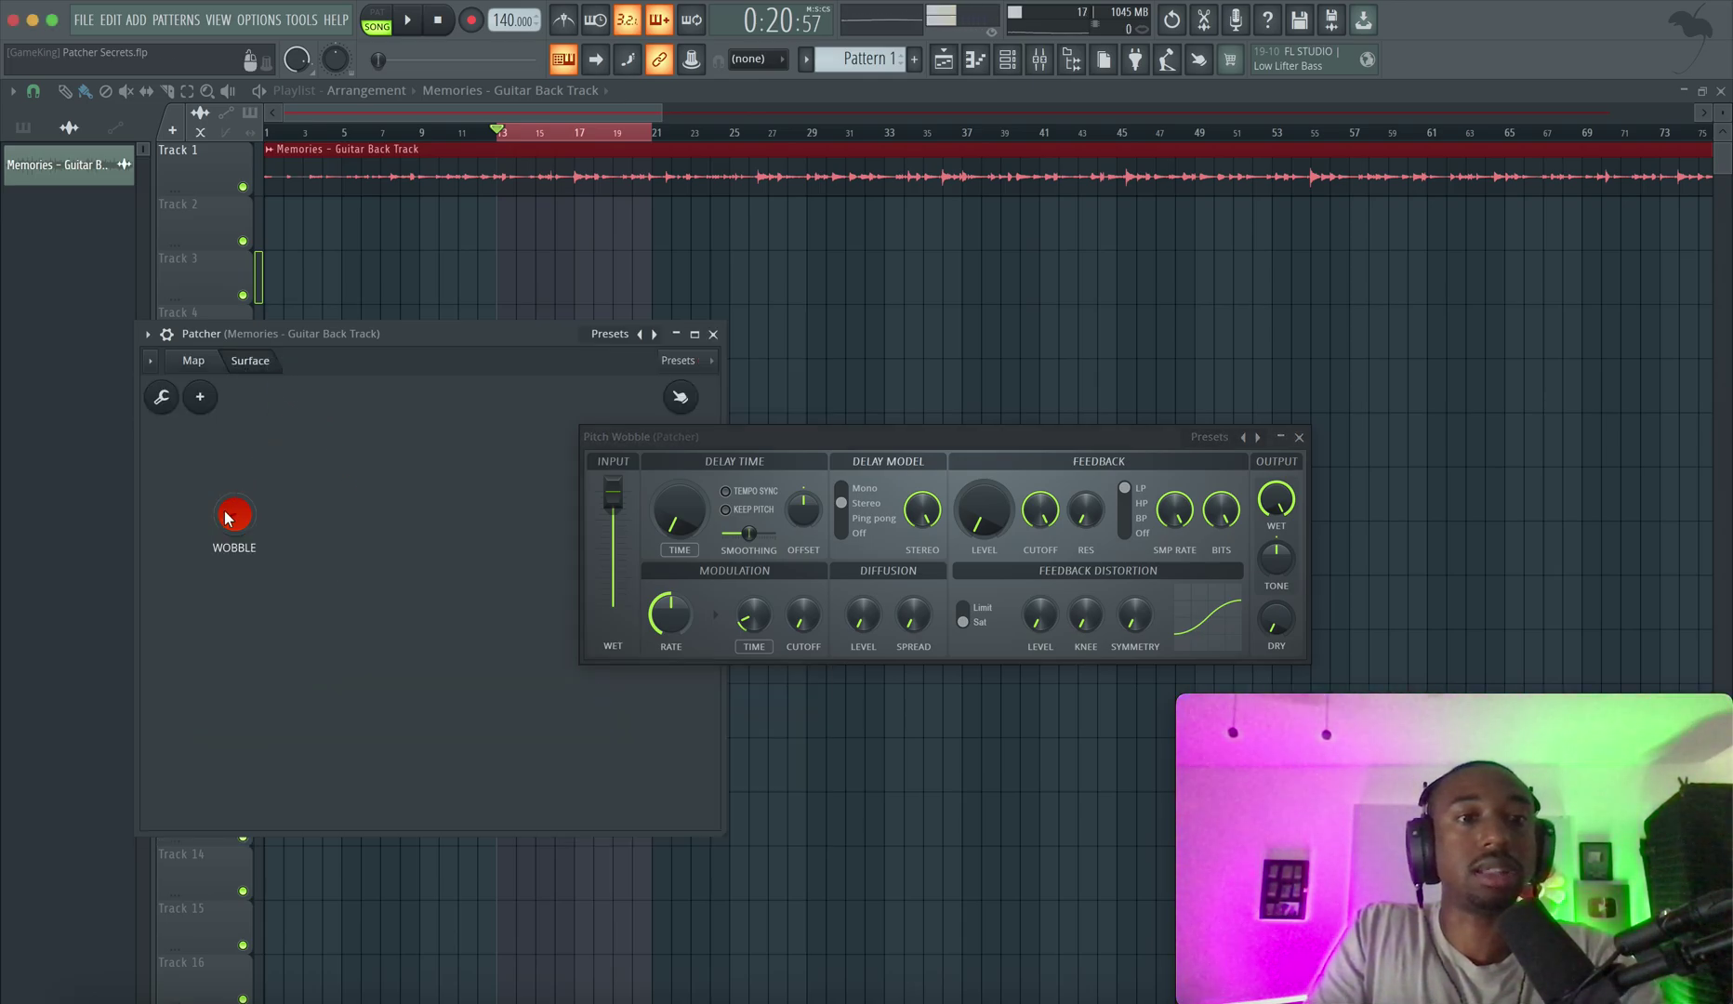
pyautogui.moveTo(234, 514); pyautogui.dragTo(234, 613)
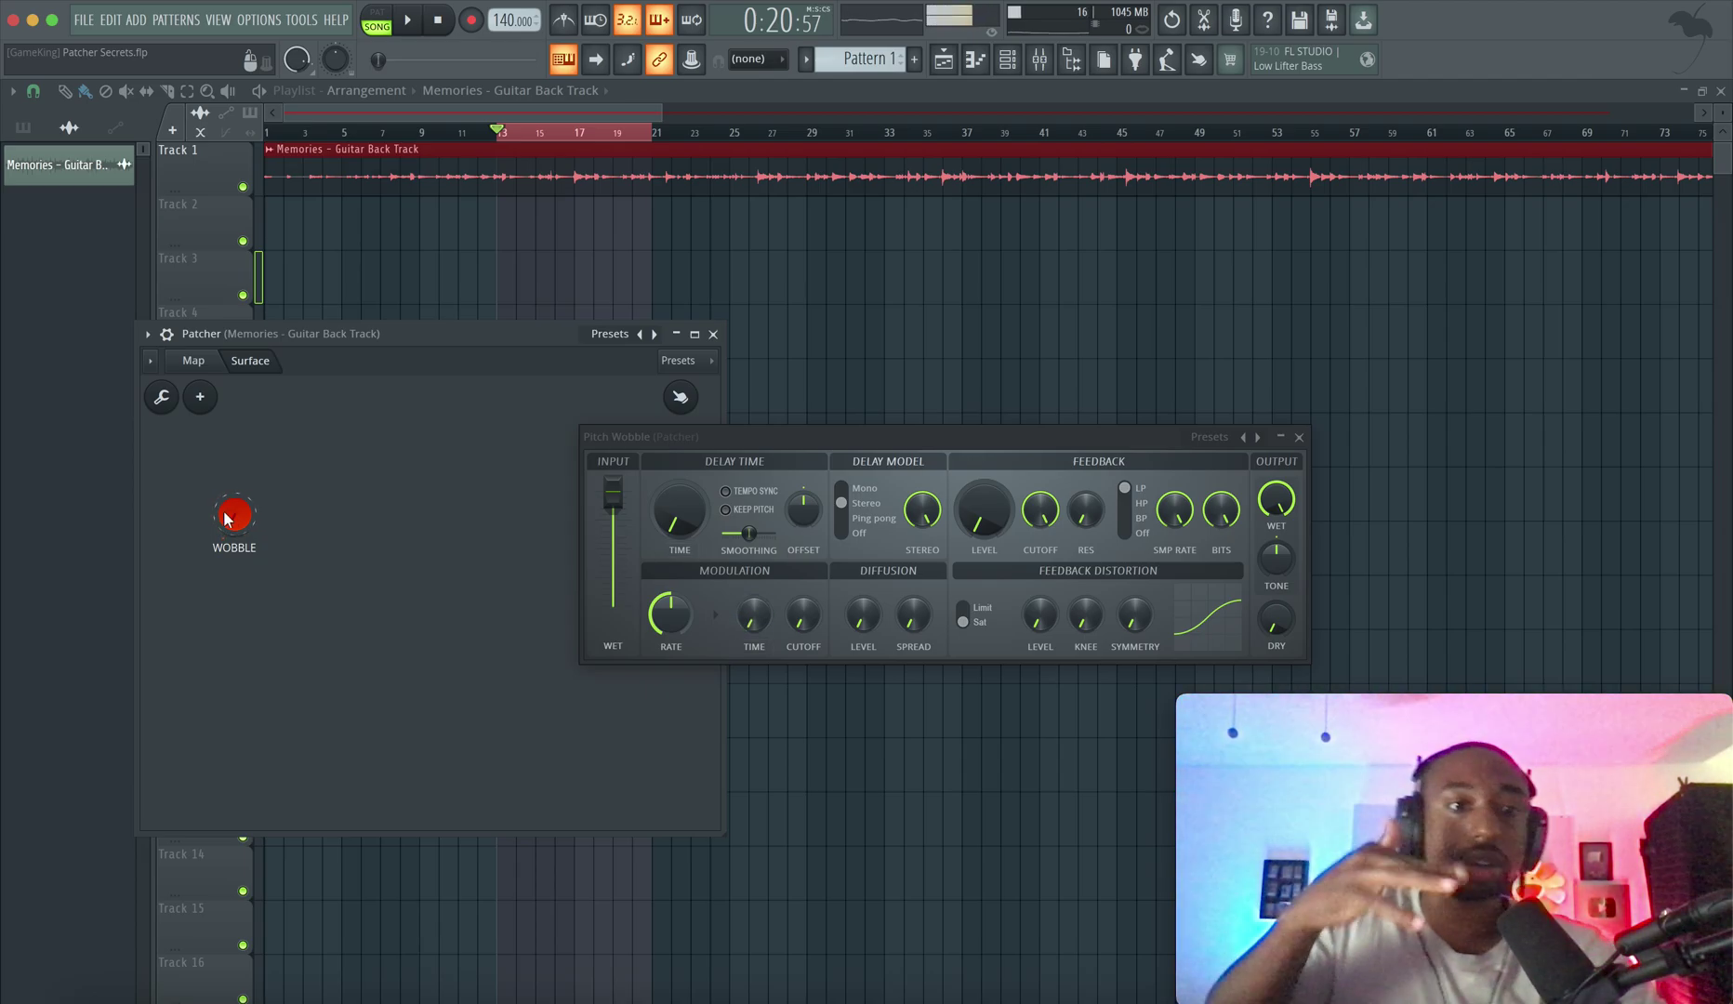
# - Play the guitar track while turning WOBBLE up, reopen the second-slot Patcher from the Mixer, and stop playback
pyautogui.press('space')
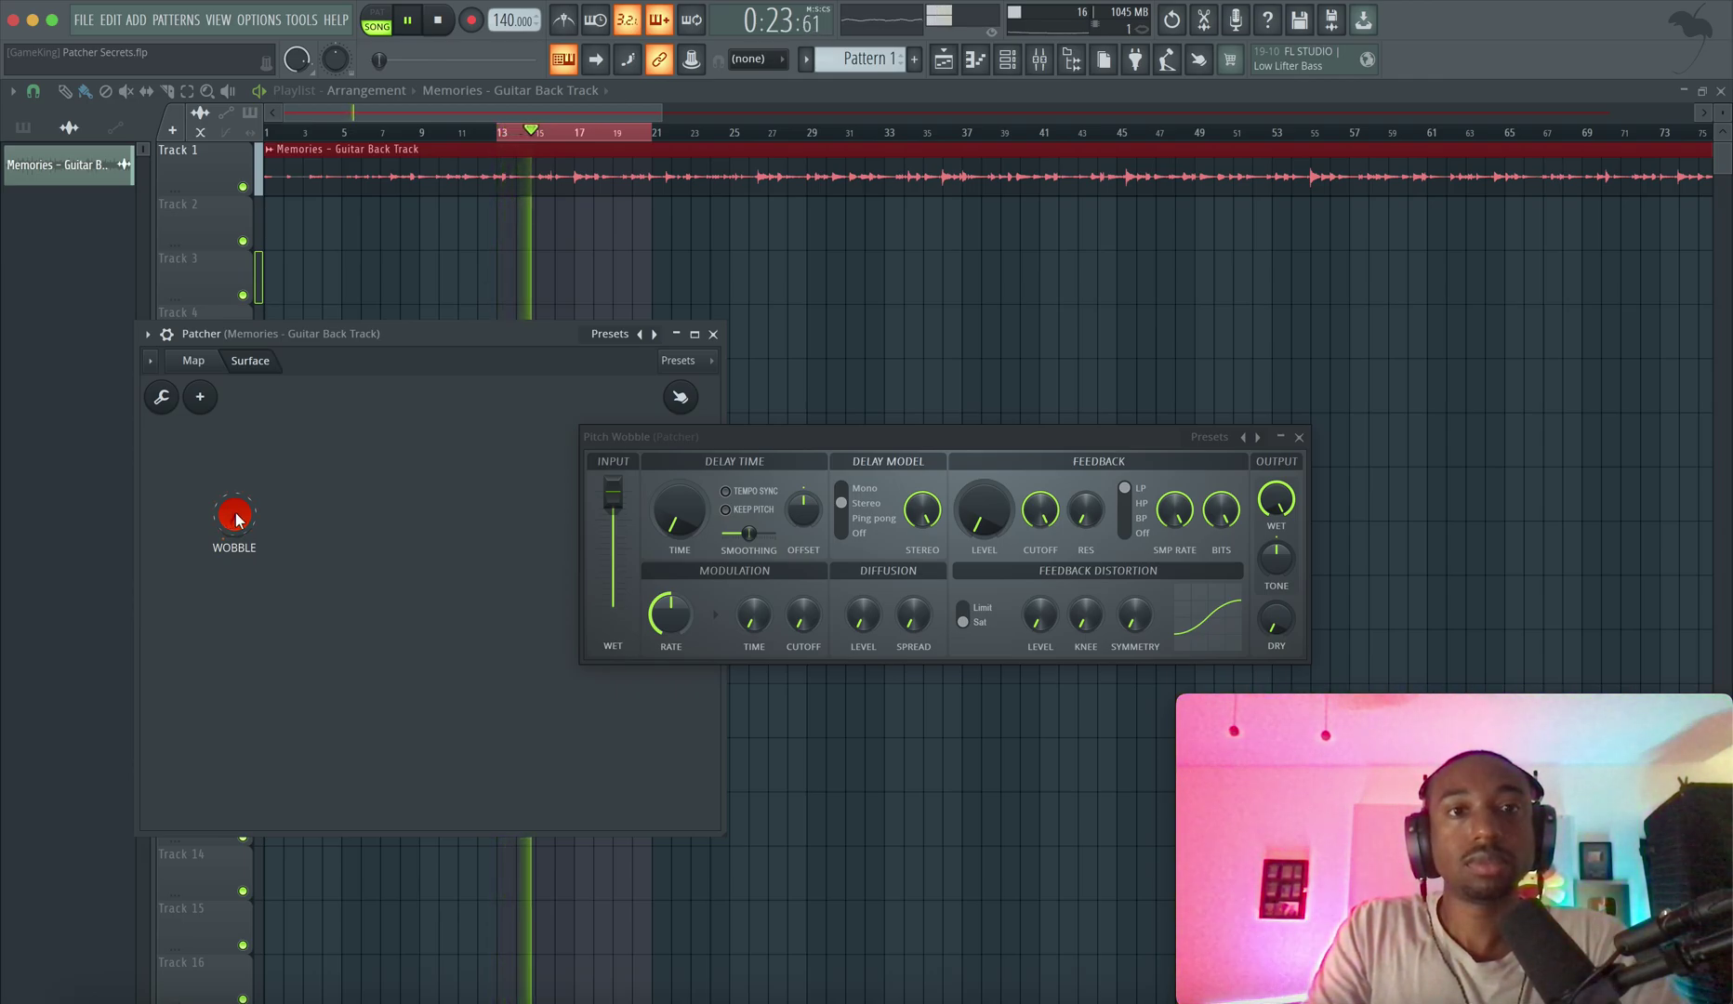
pyautogui.moveTo(235, 519); pyautogui.dragTo(397, 325)
pyautogui.click(986, 185)
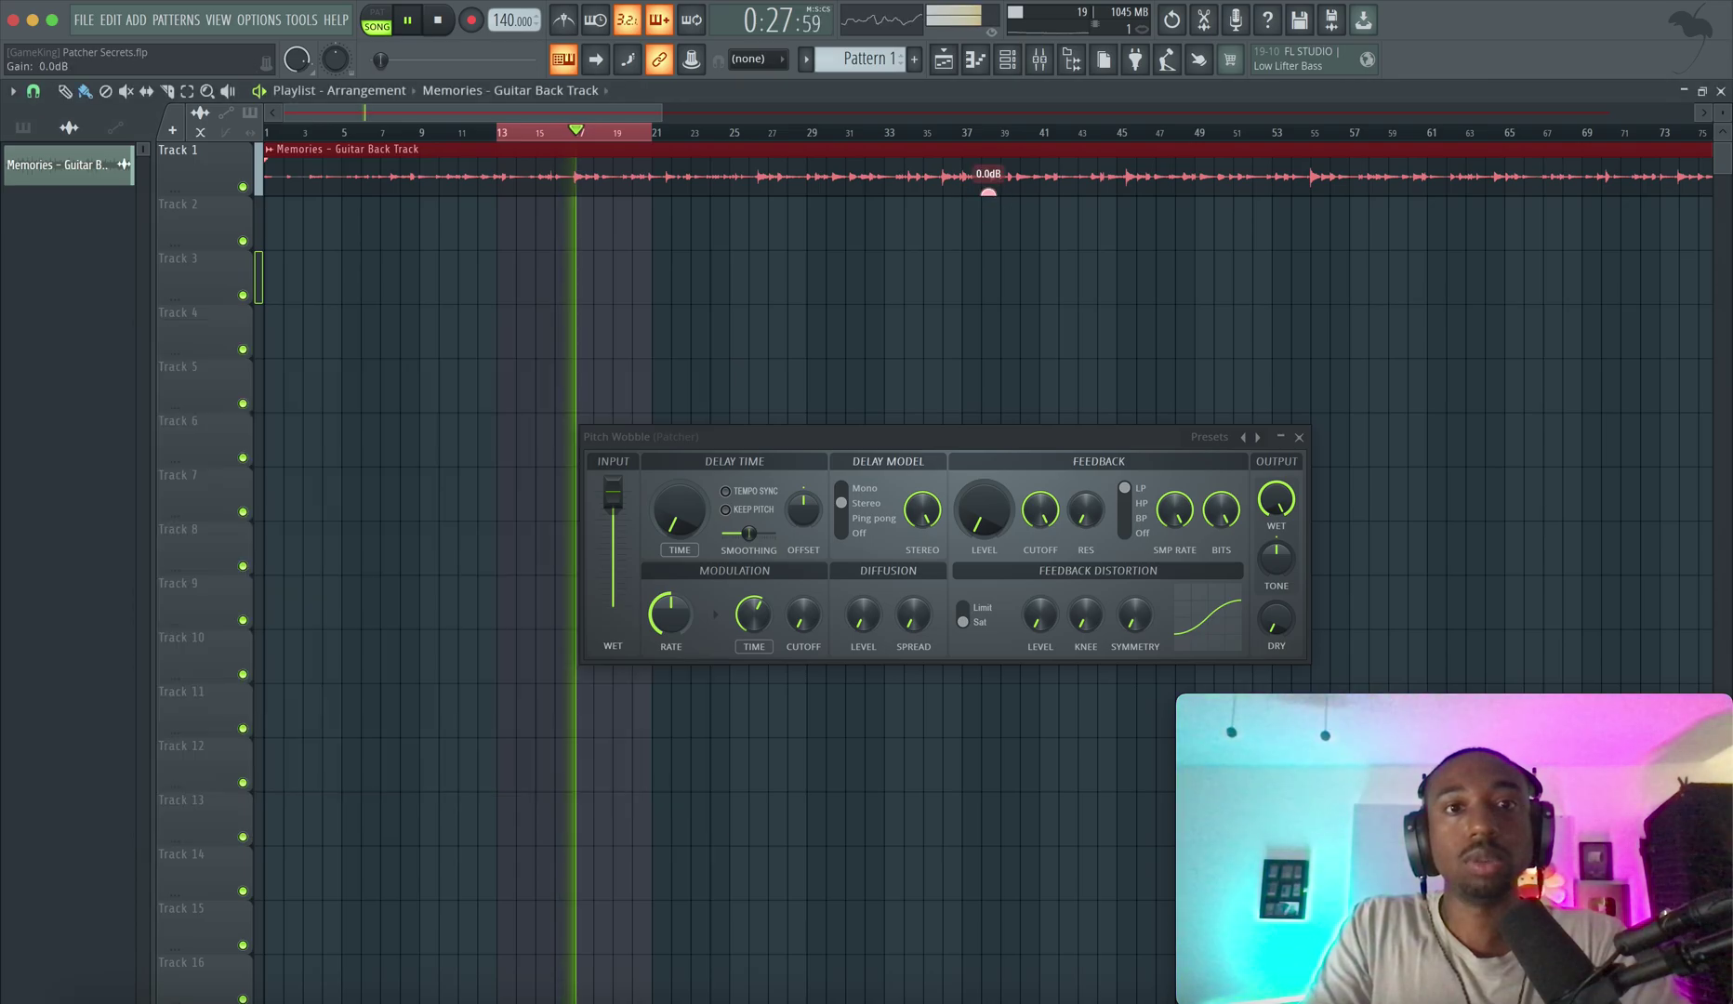
pyautogui.click(1039, 59)
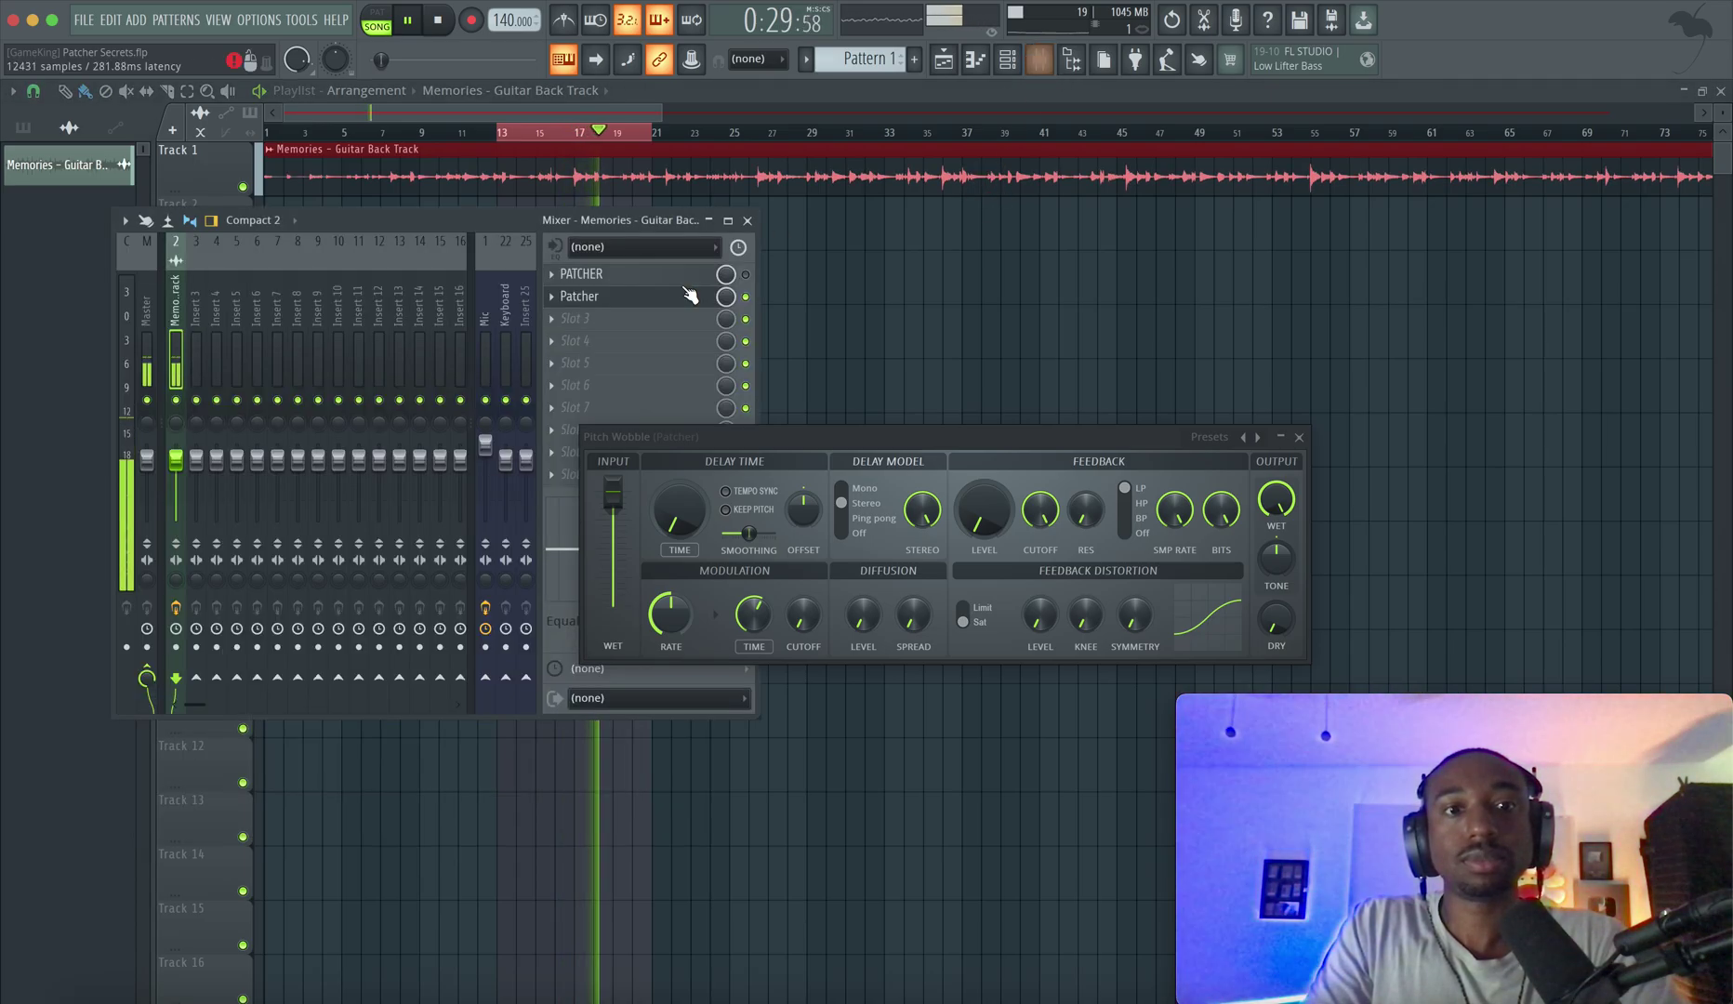
pyautogui.click(650, 298)
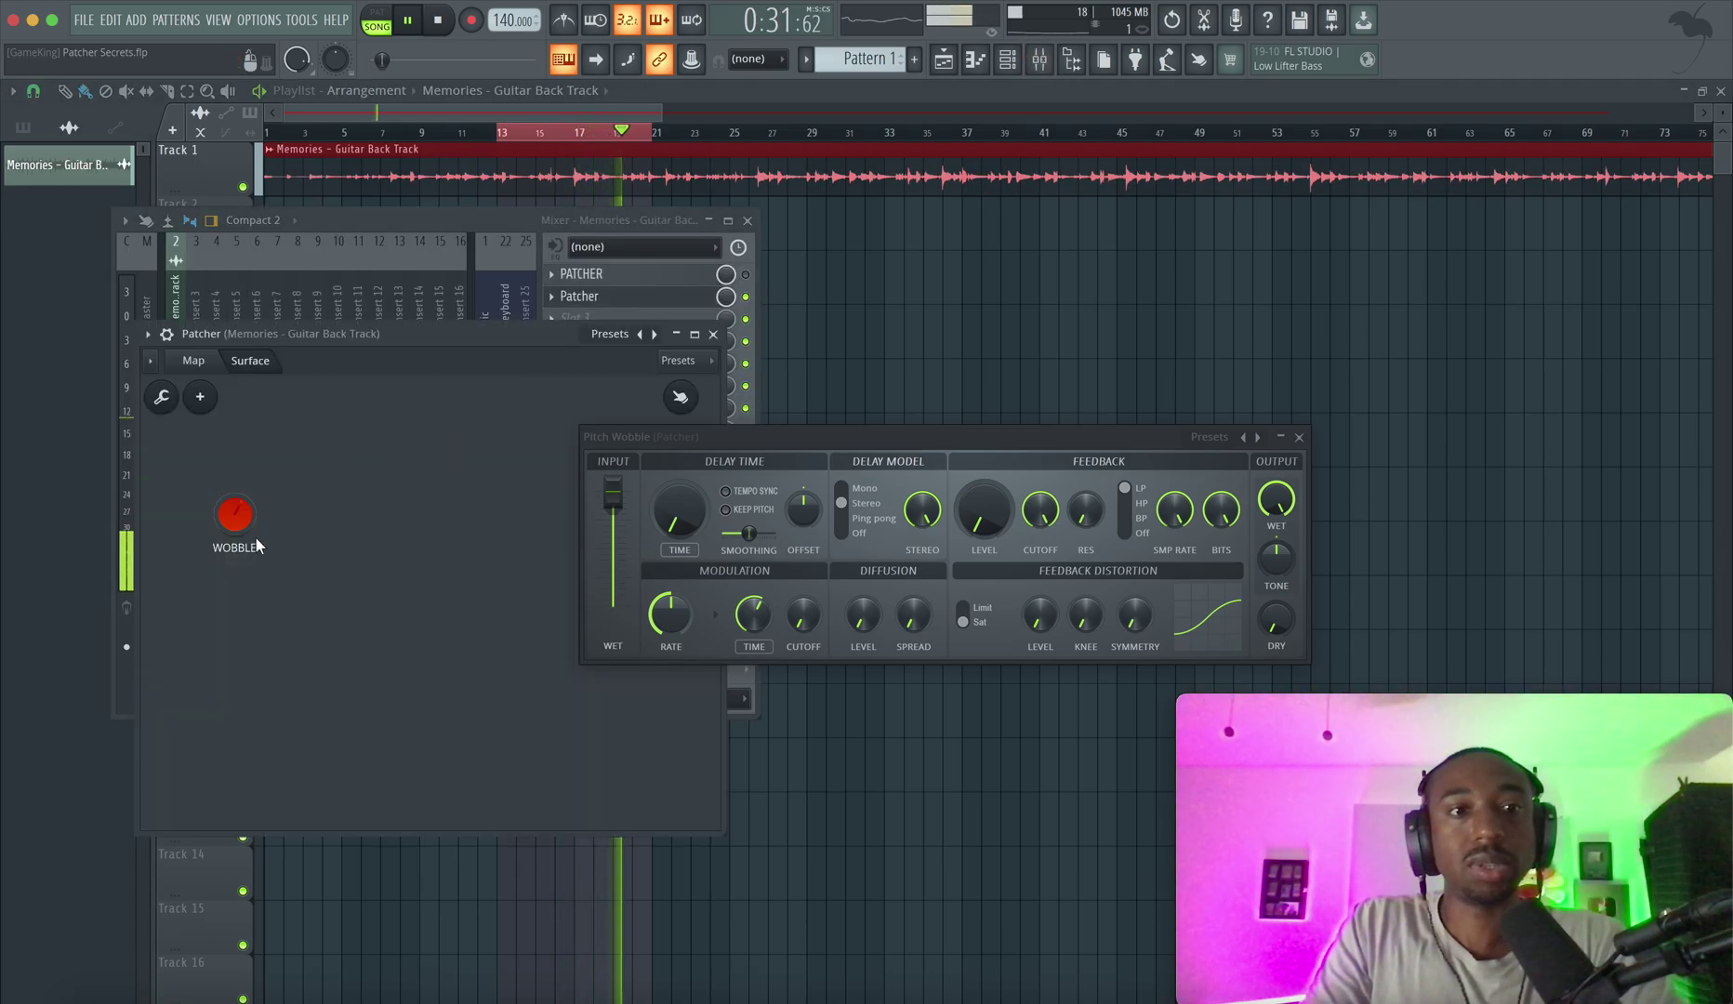
pyautogui.press('space')
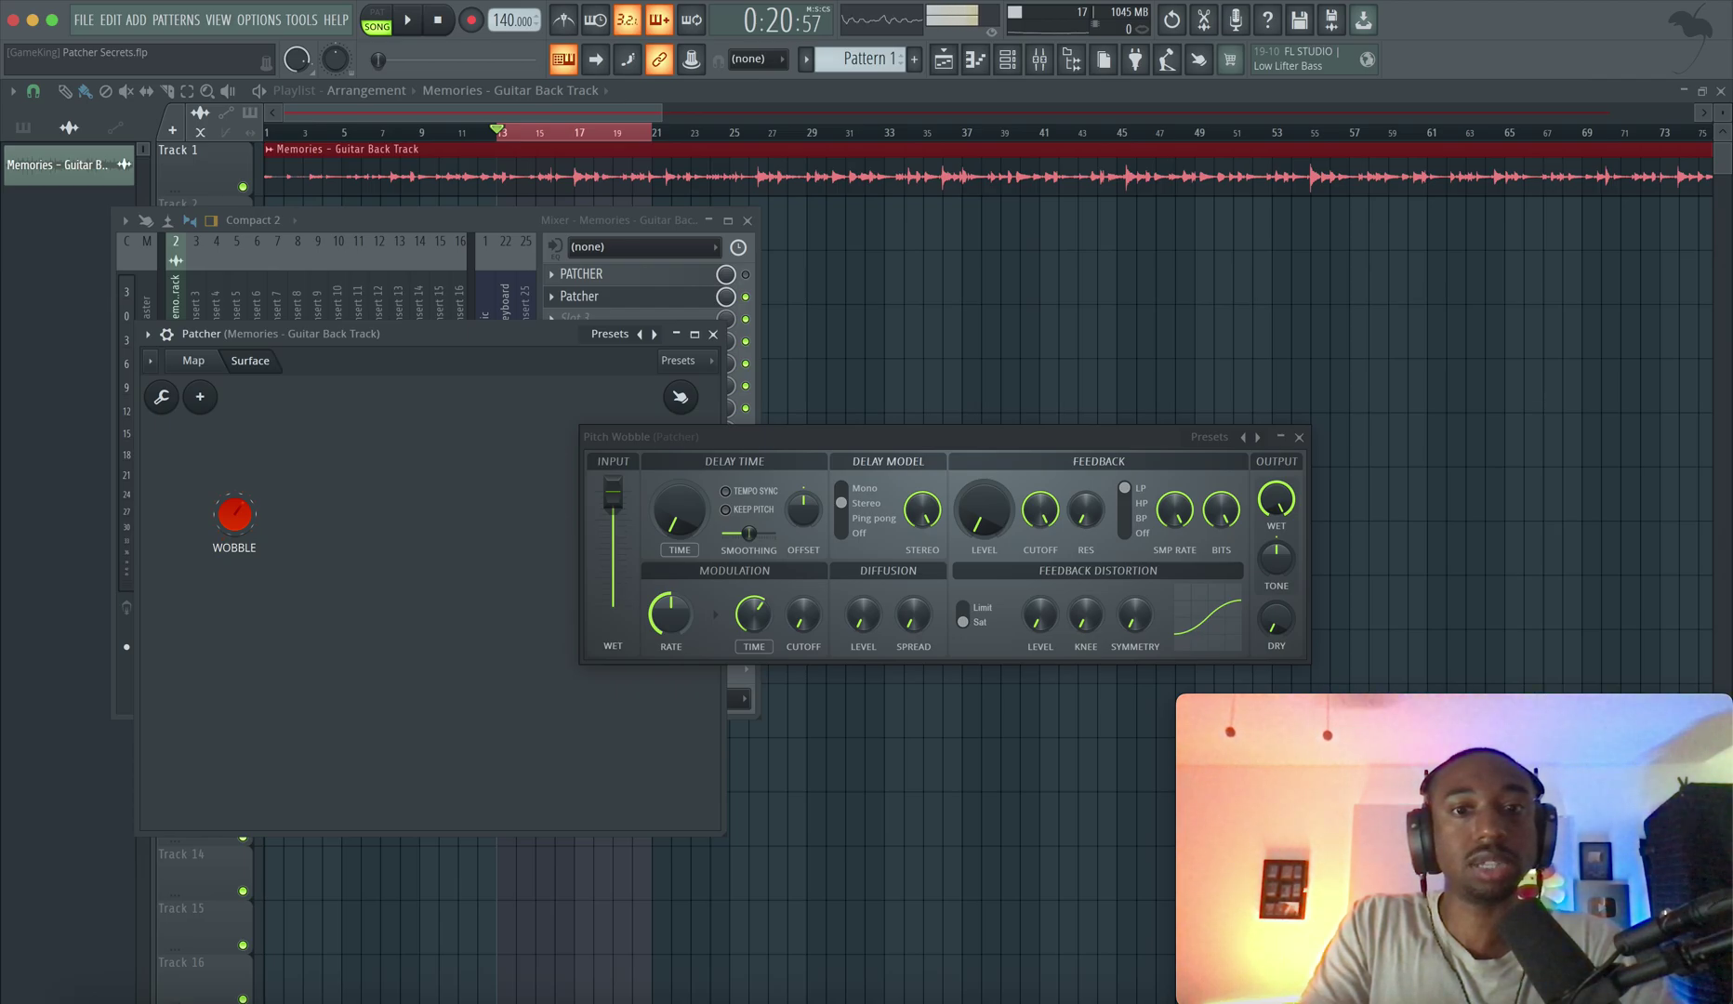
# - Replay the guitar track with WOBBLE turned up high, and lower the knob to a usable amount of pitch wobble
pyautogui.press('space')
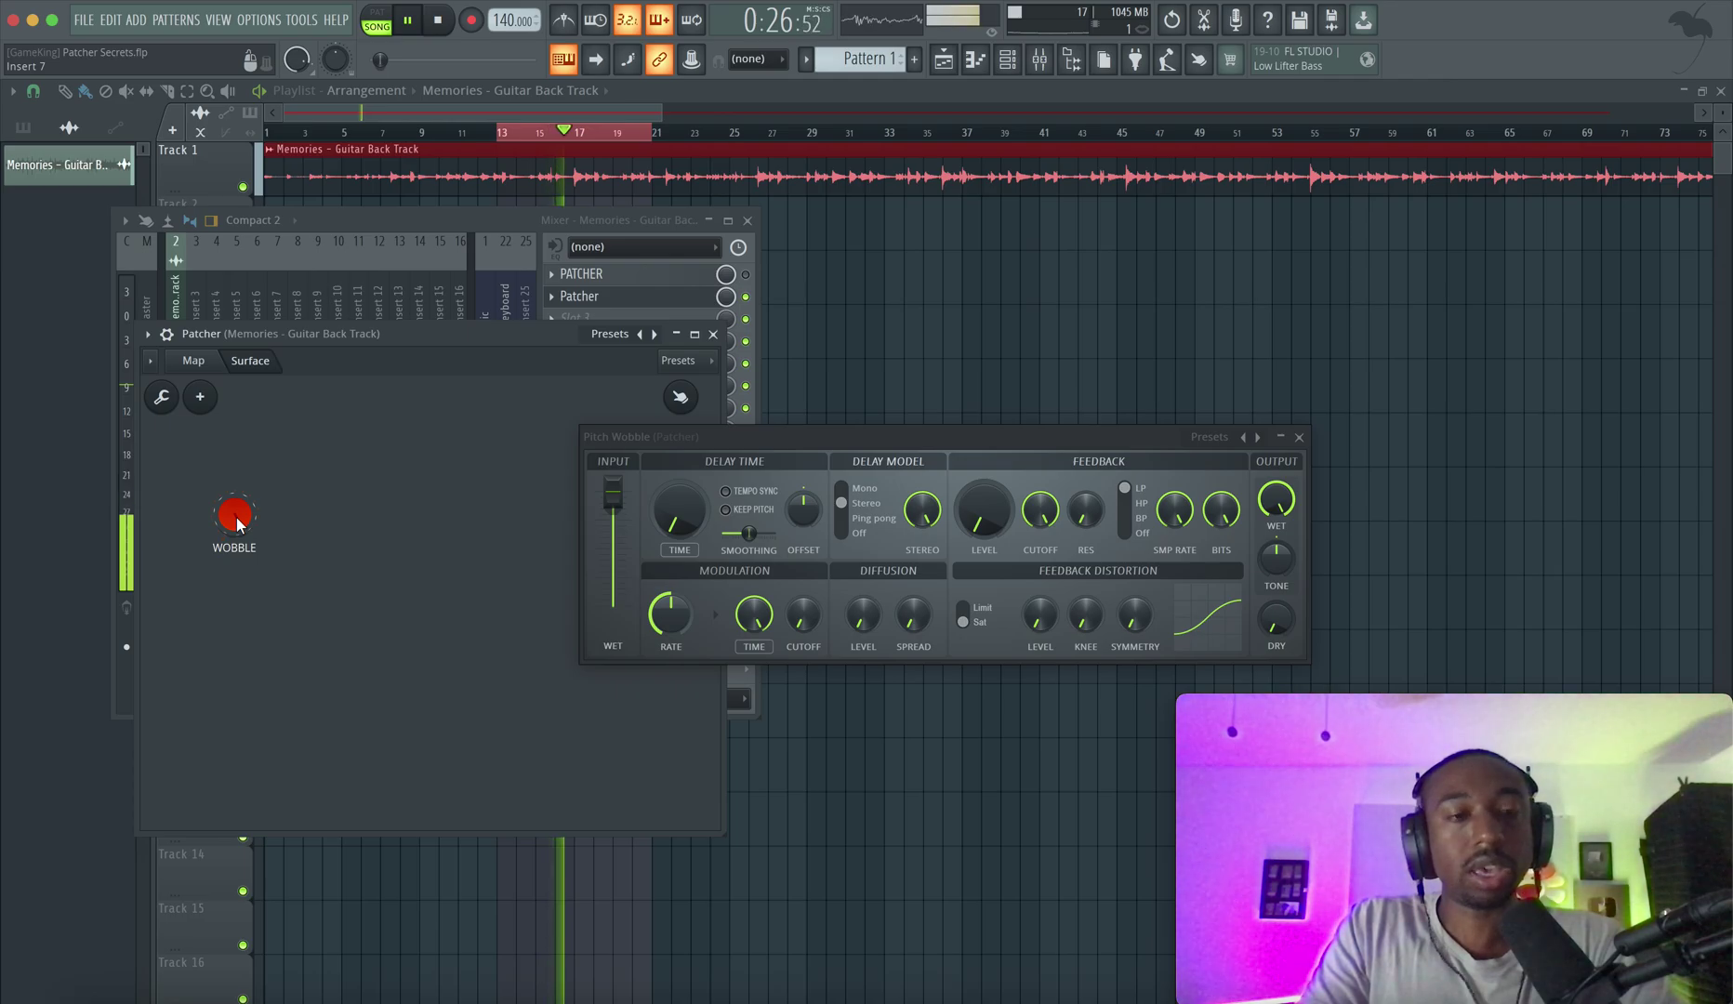
pyautogui.press('space')
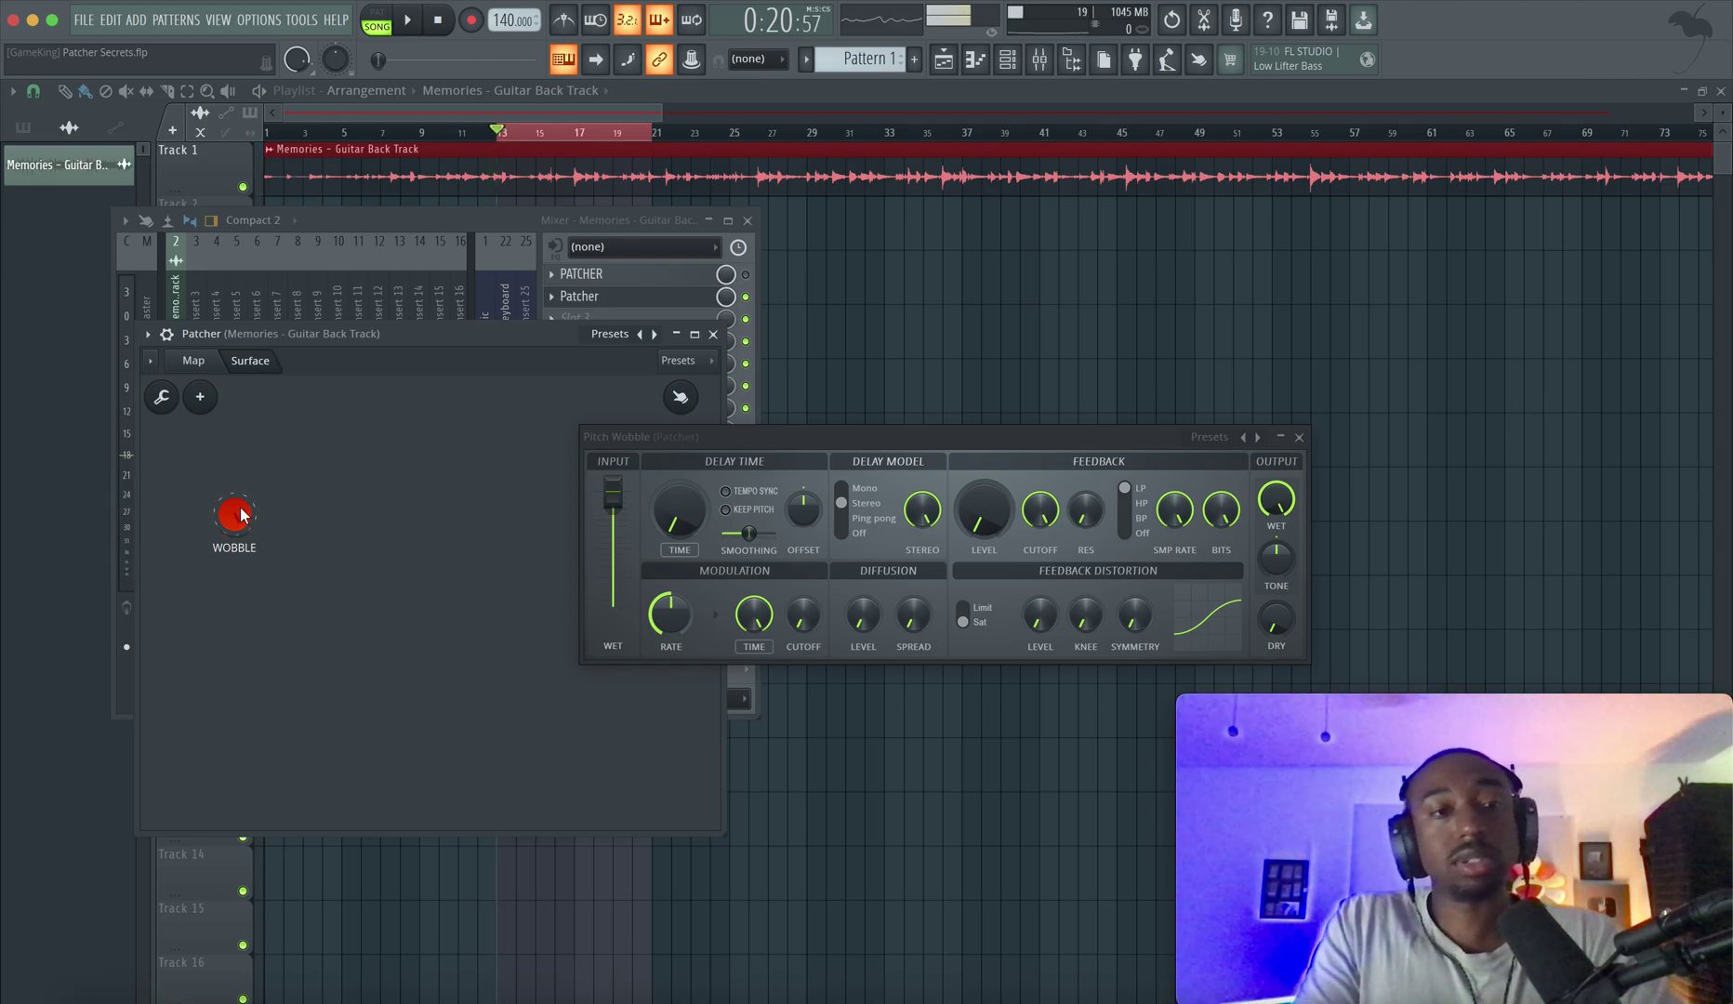
pyautogui.press('space')
pyautogui.moveTo(240, 514); pyautogui.dragTo(240, 566)
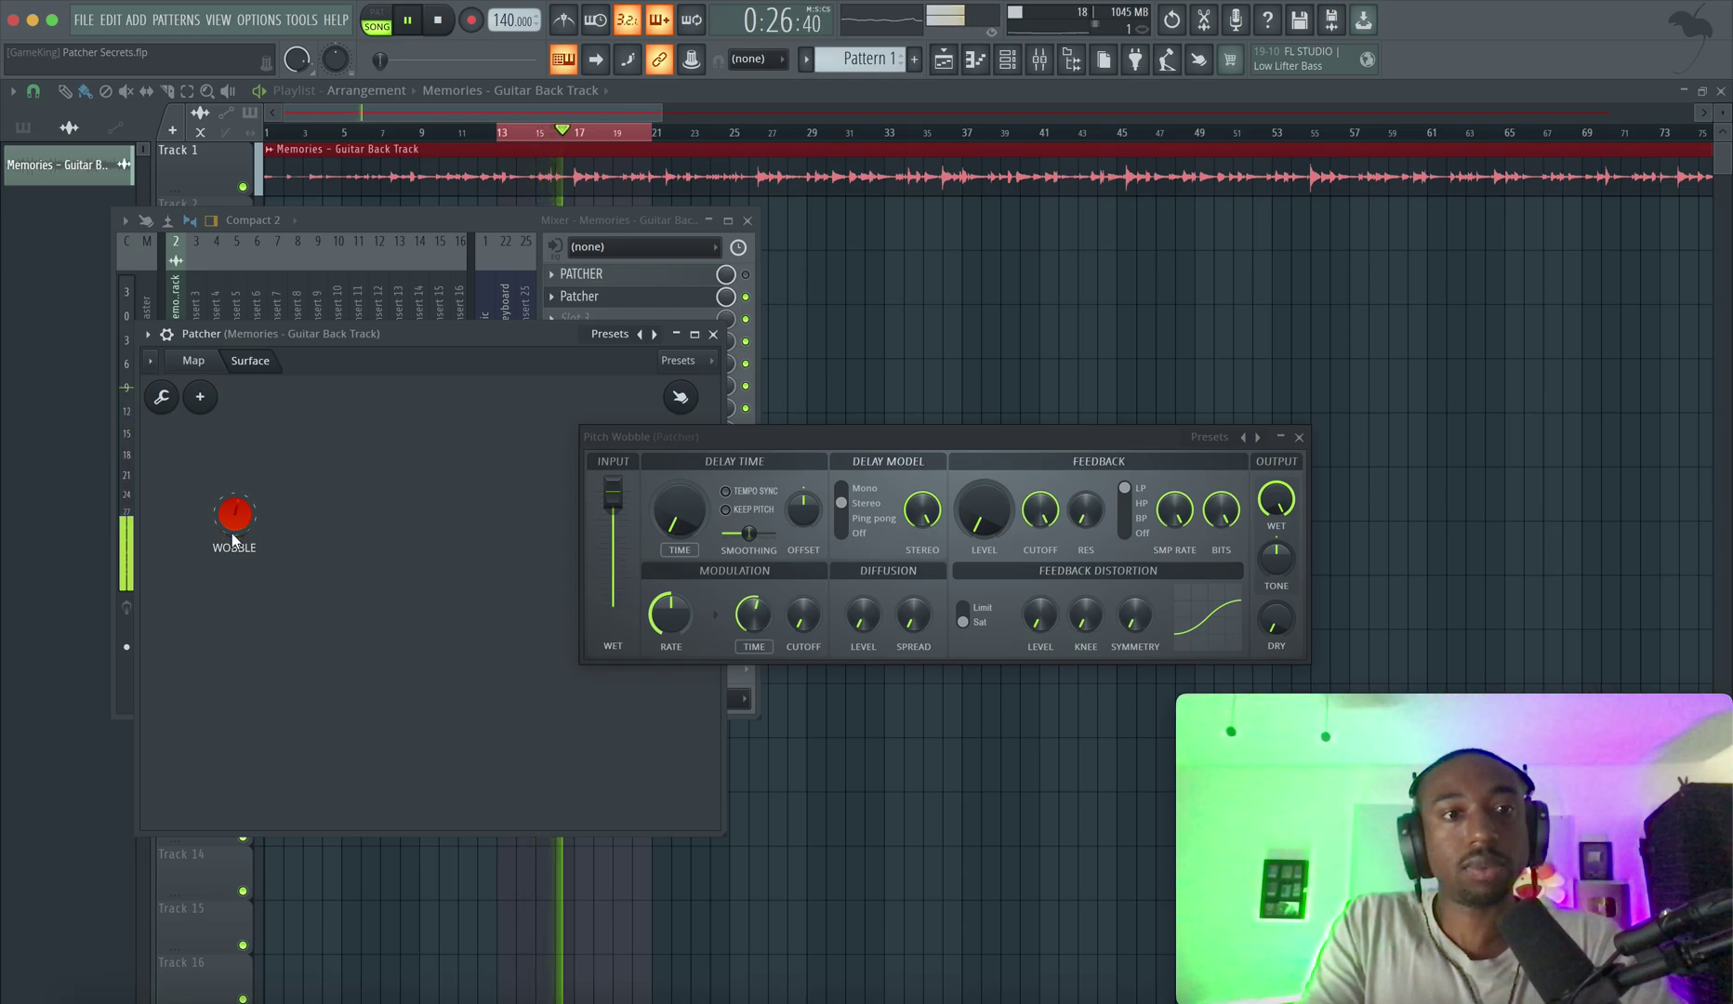
pyautogui.press('space')
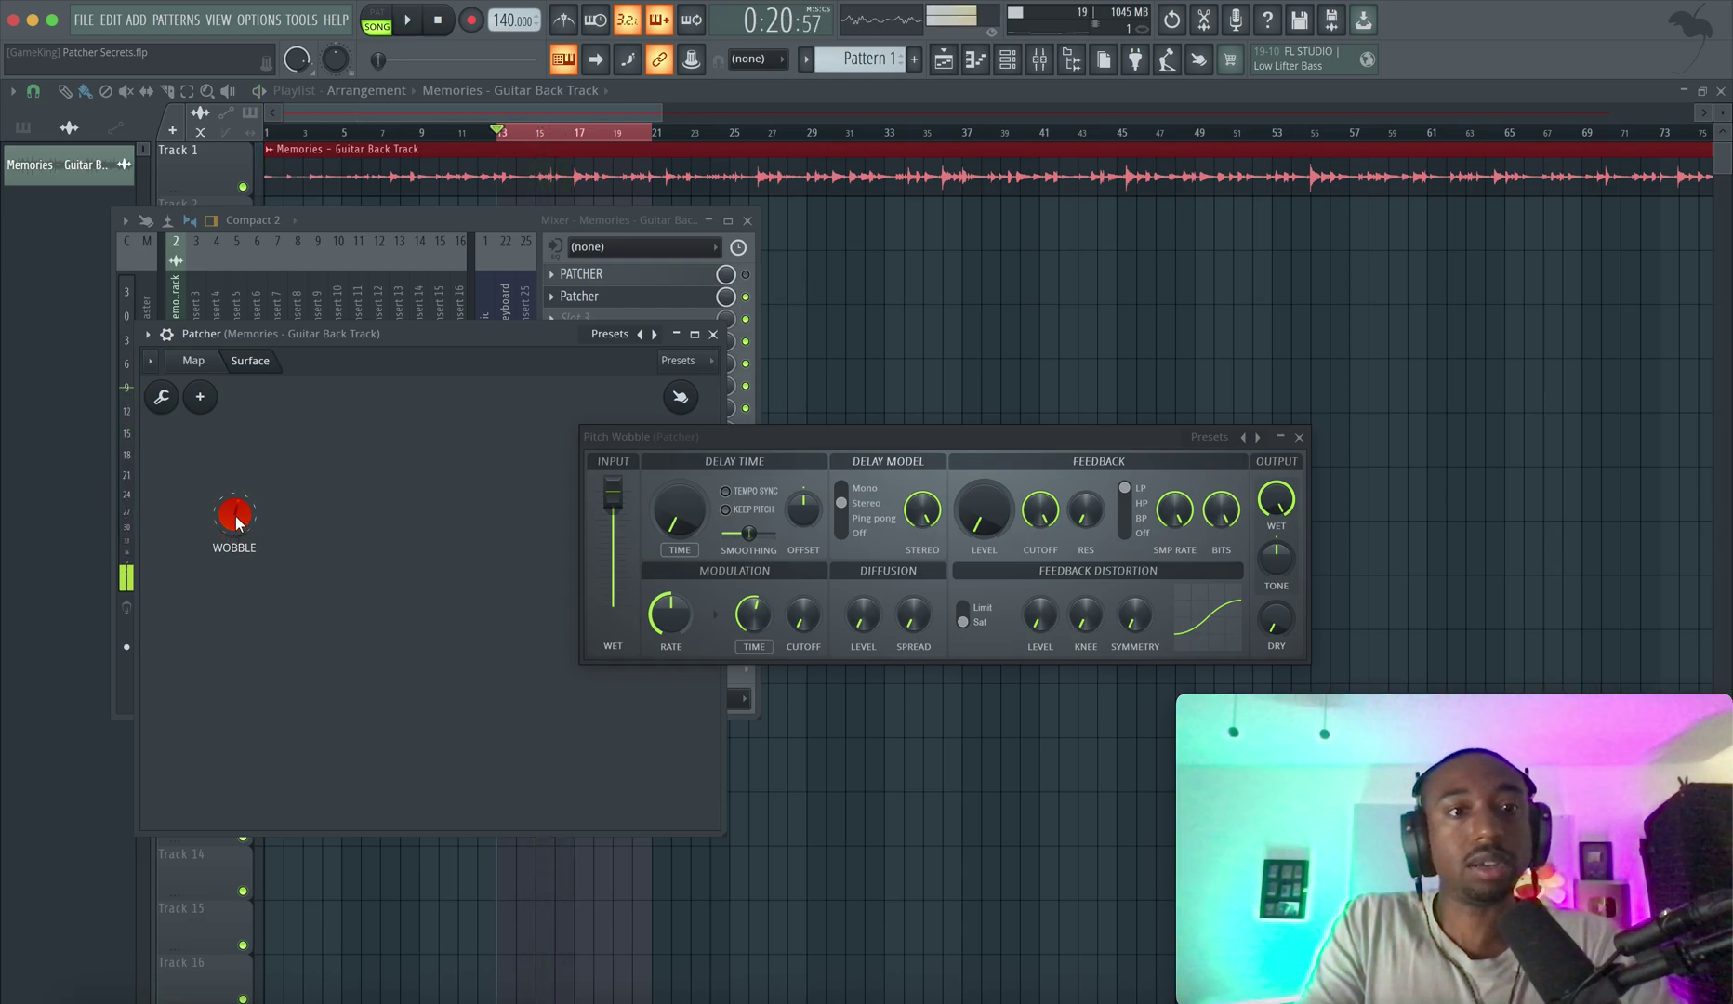
# - Copy Pitch Wobble's modulation time value and paste the 54% onto the end point of RANGE KNOB 1's Modulation X mapping
pyautogui.rightClick(753, 612)
pyautogui.click(806, 897)
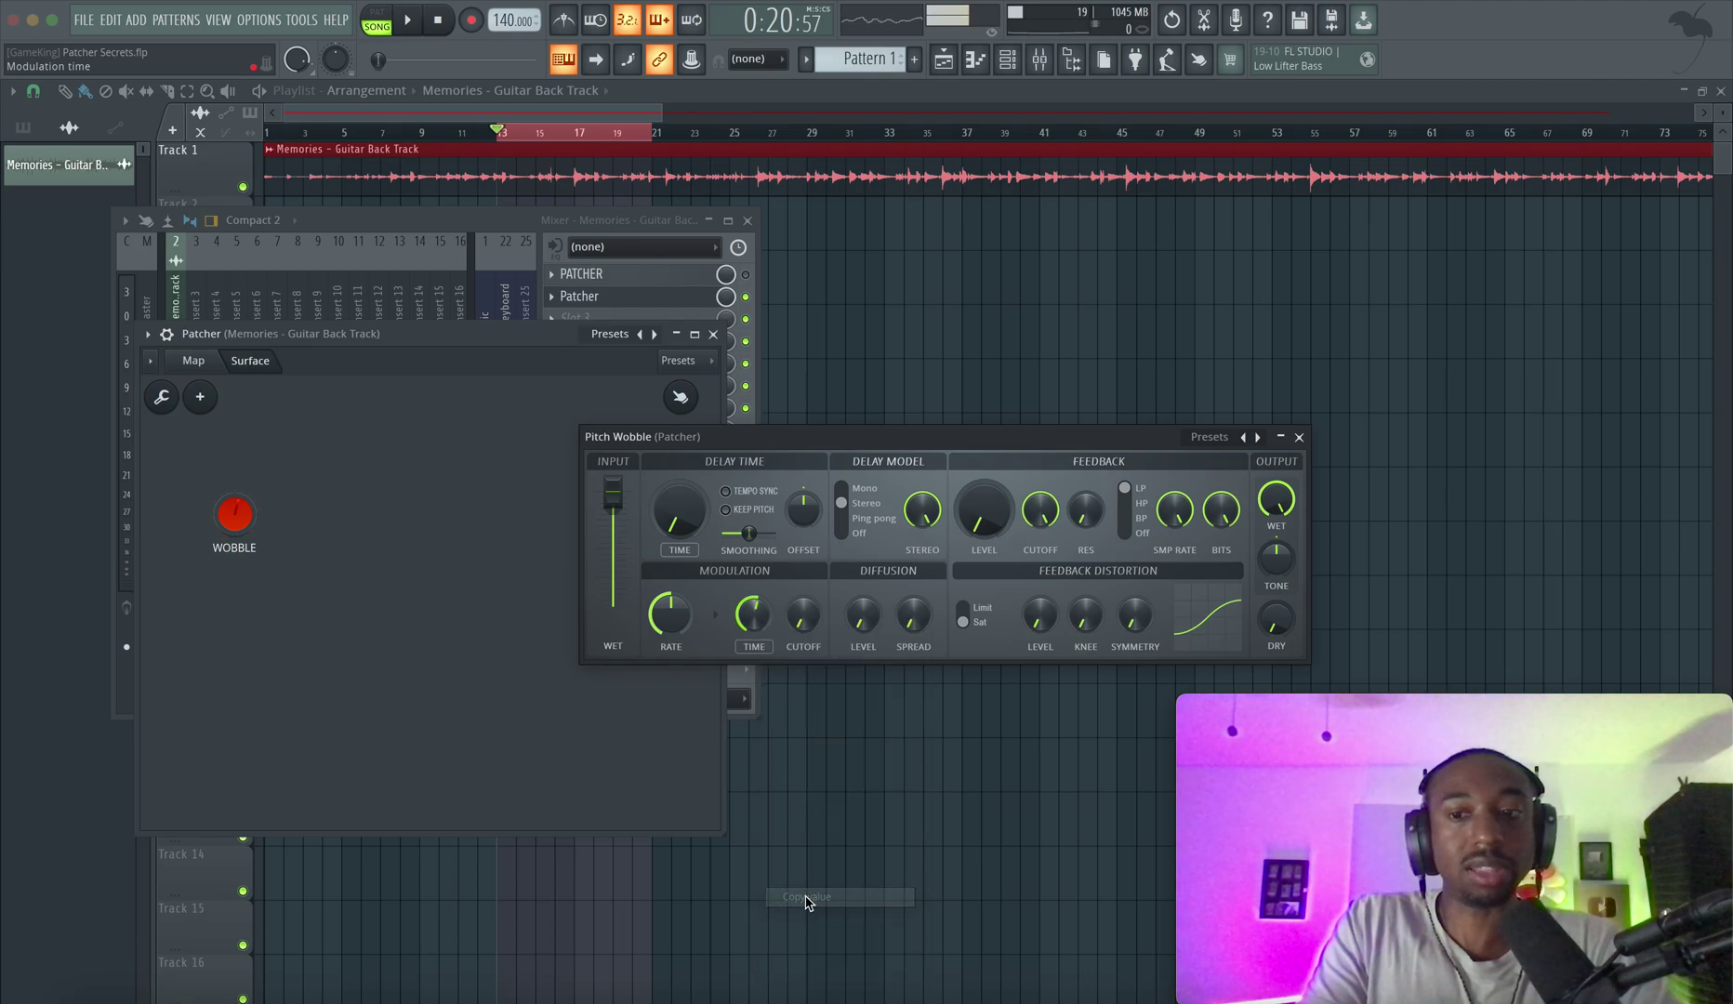
pyautogui.click(193, 362)
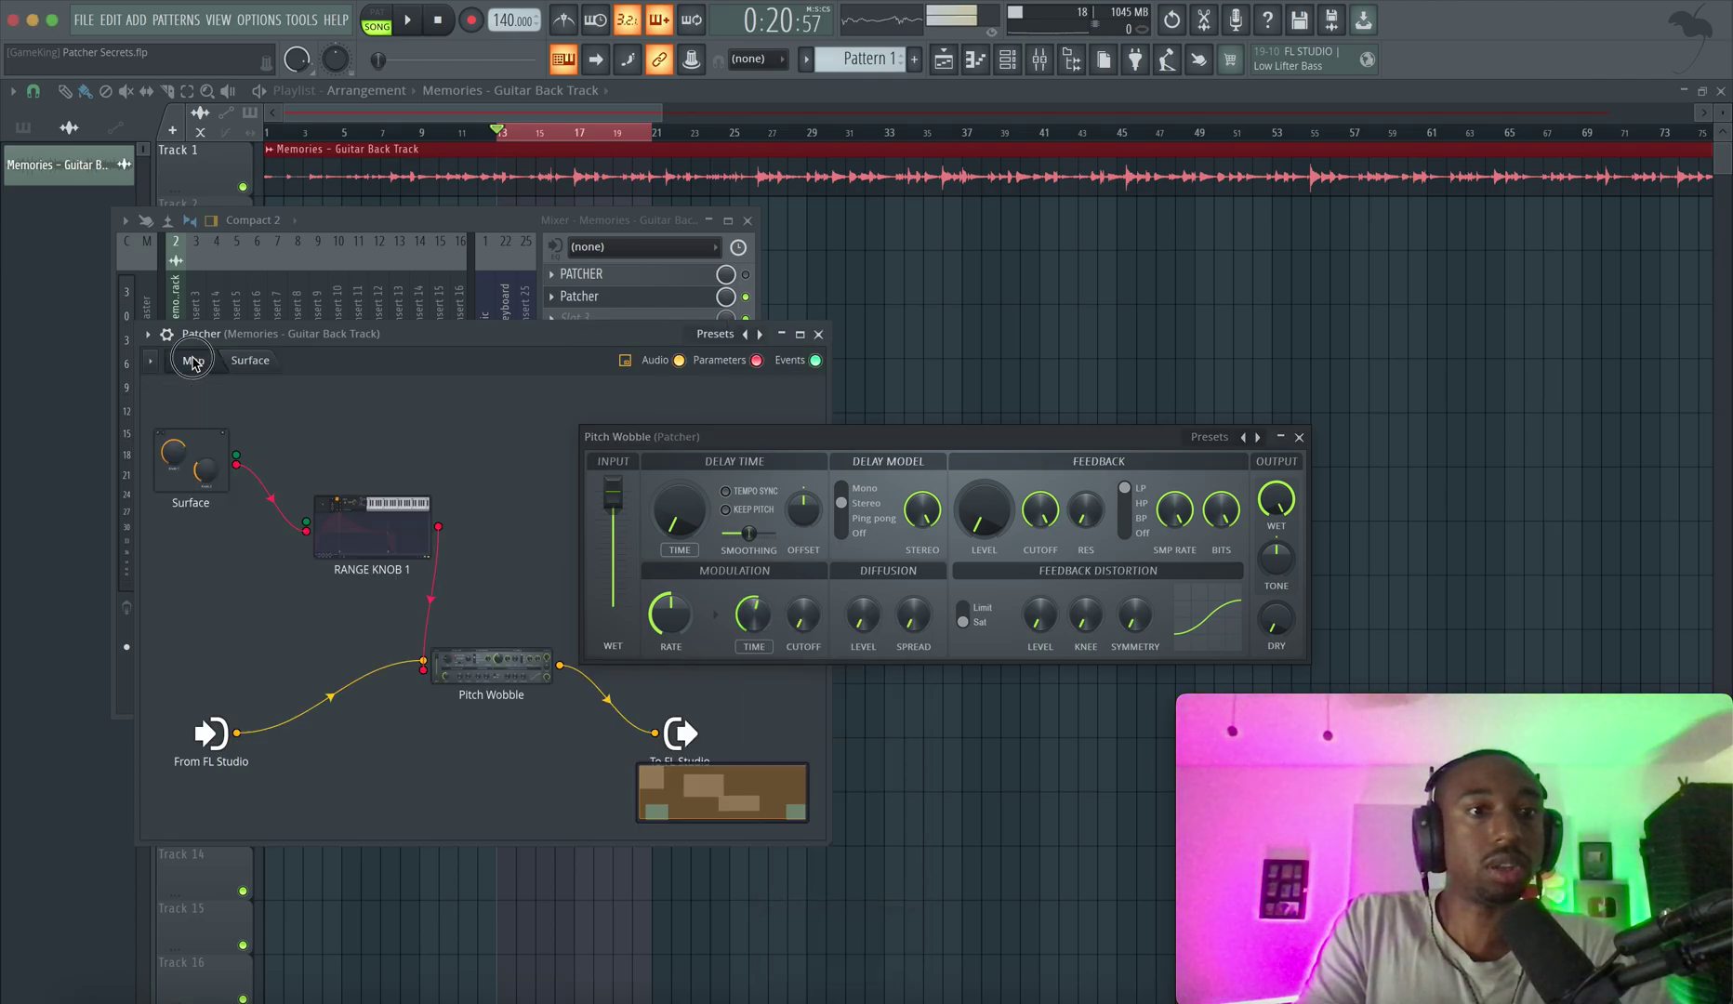
pyautogui.click(362, 526)
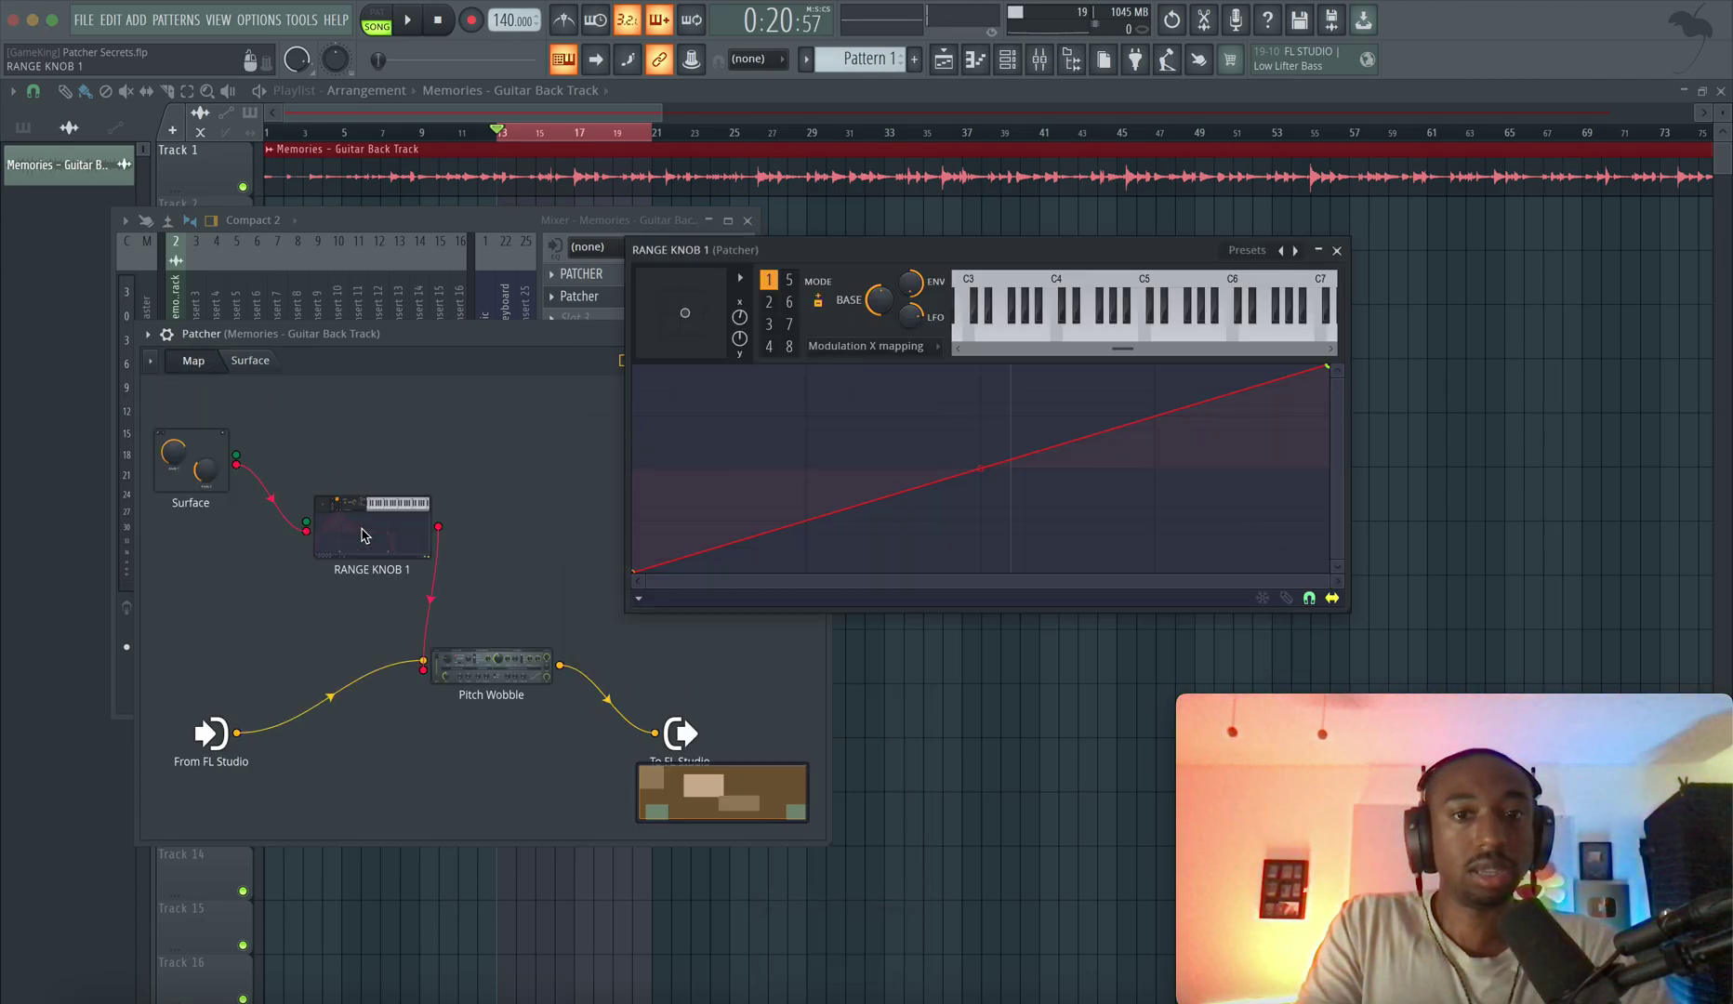
pyautogui.rightClick(1327, 369)
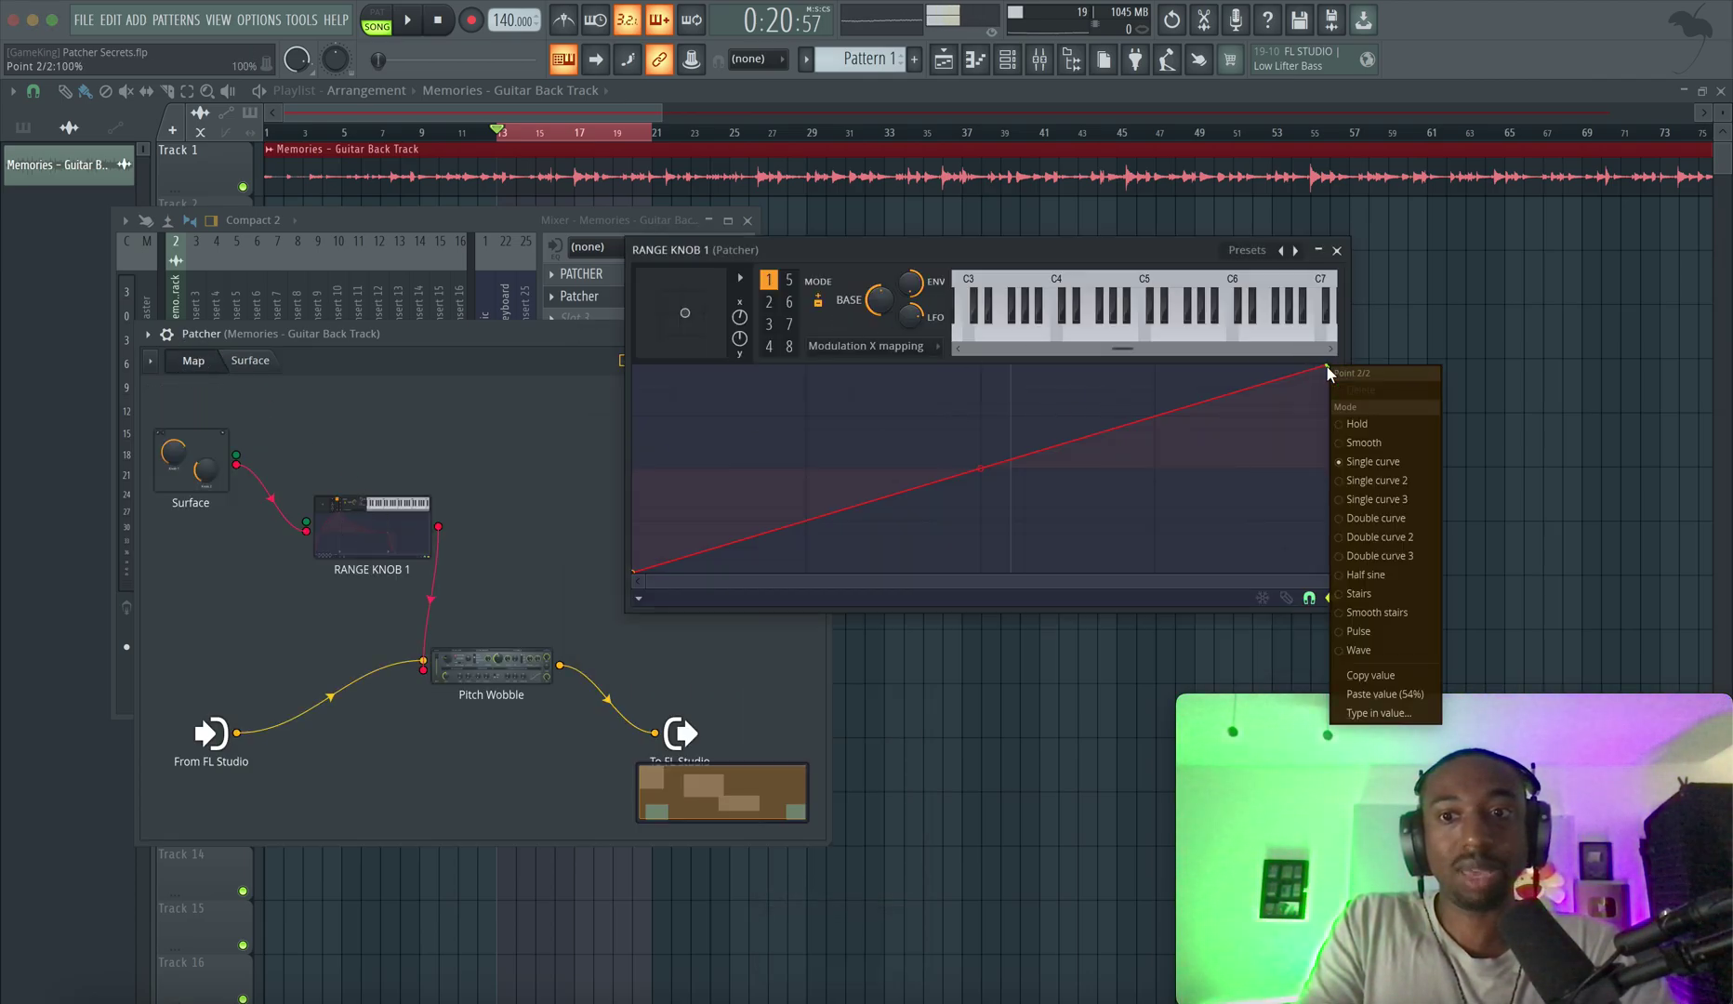
pyautogui.click(1369, 694)
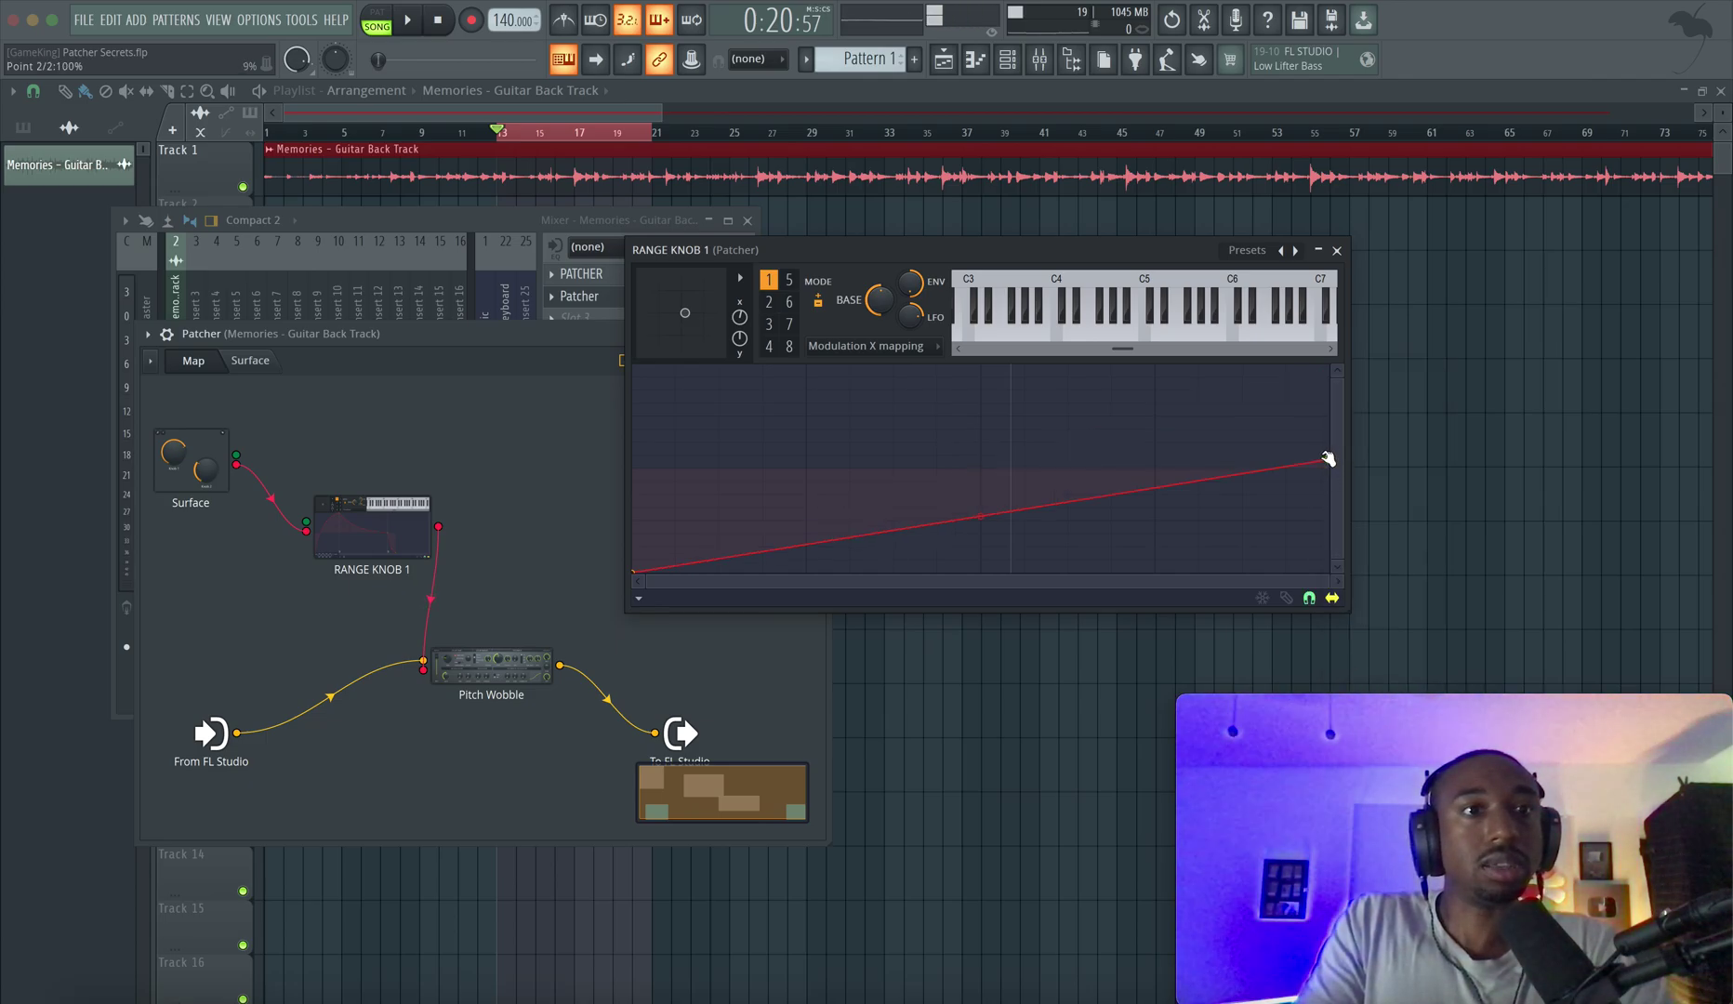
# - Arrange the Pitch Wobble and RANGE KNOB 1 windows around the Surface and sweep the WOBBLE knob through its full range
pyautogui.doubleClick(503, 656)
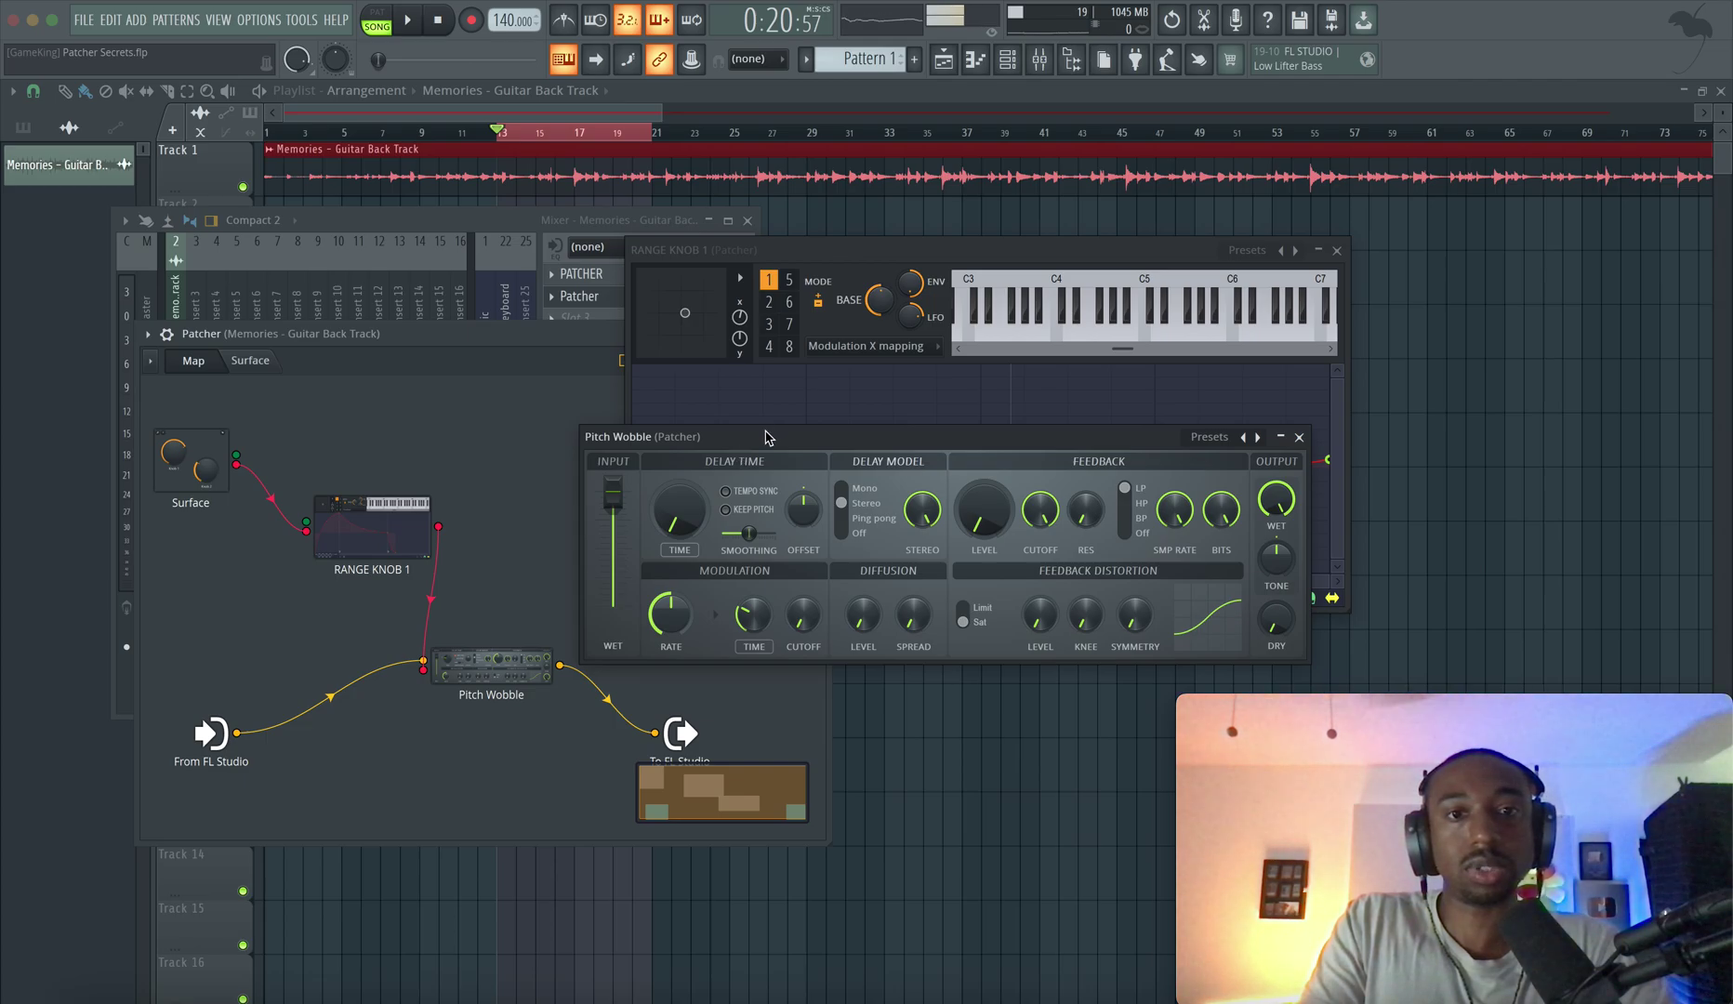
pyautogui.moveTo(770, 437); pyautogui.dragTo(495, 578)
pyautogui.click(250, 359)
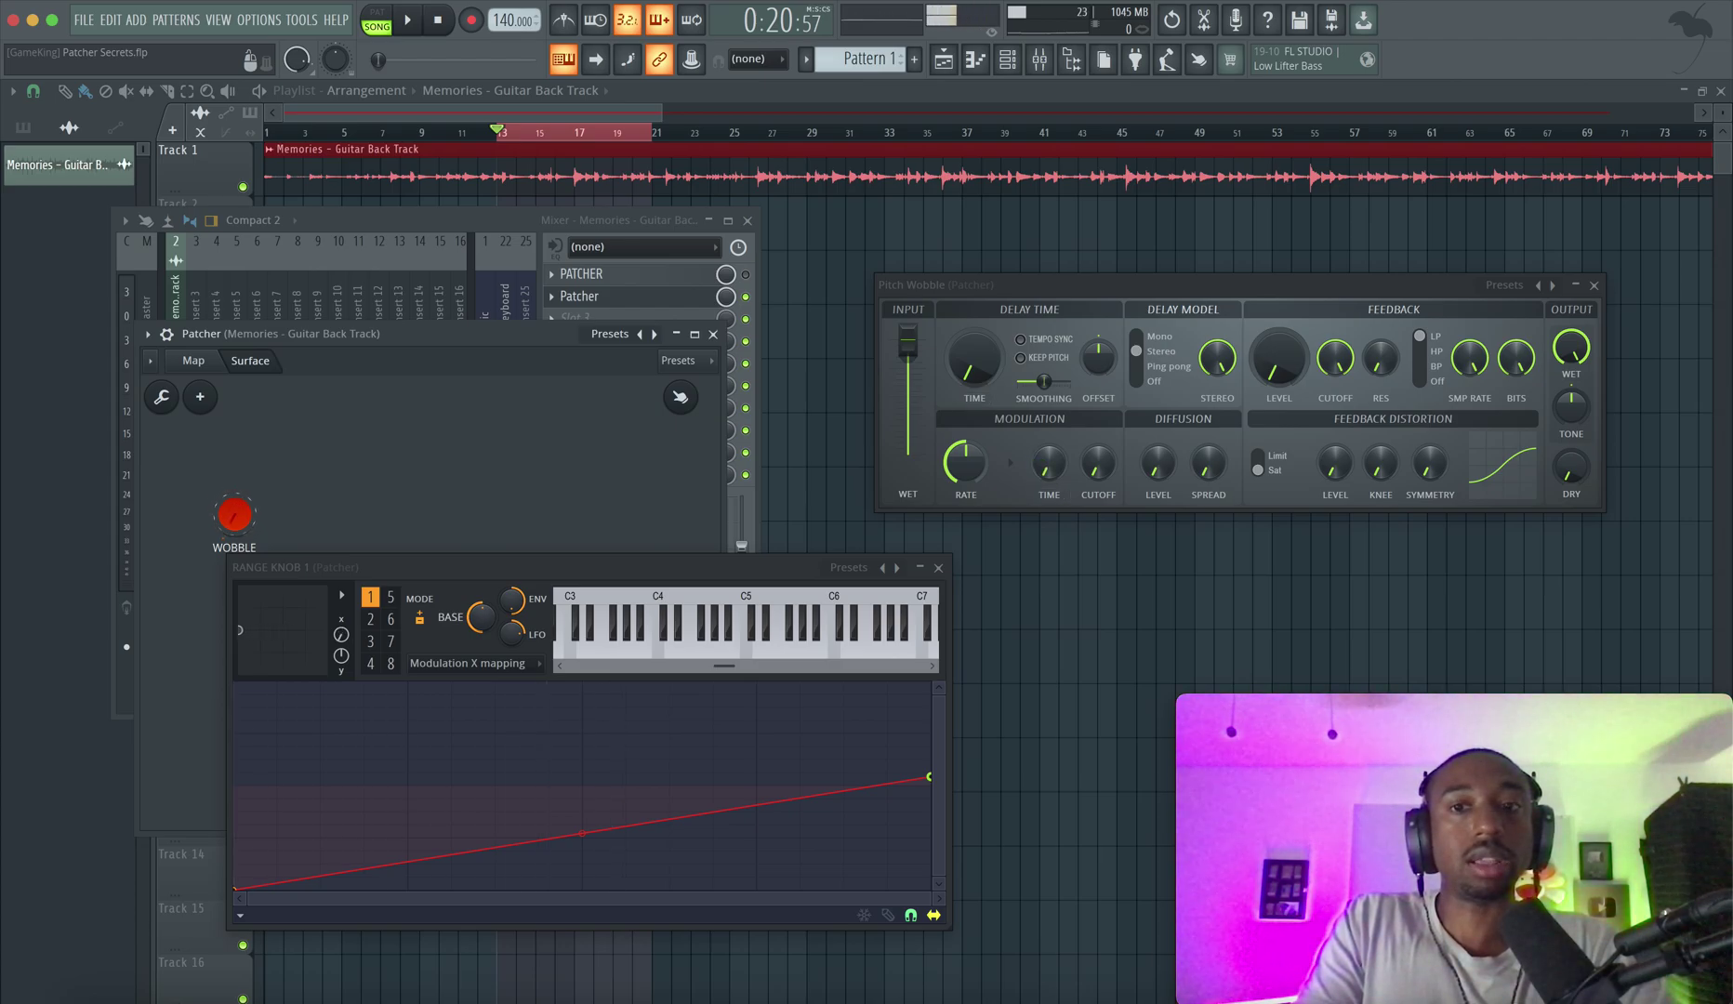
pyautogui.moveTo(234, 514); pyautogui.dragTo(235, 437)
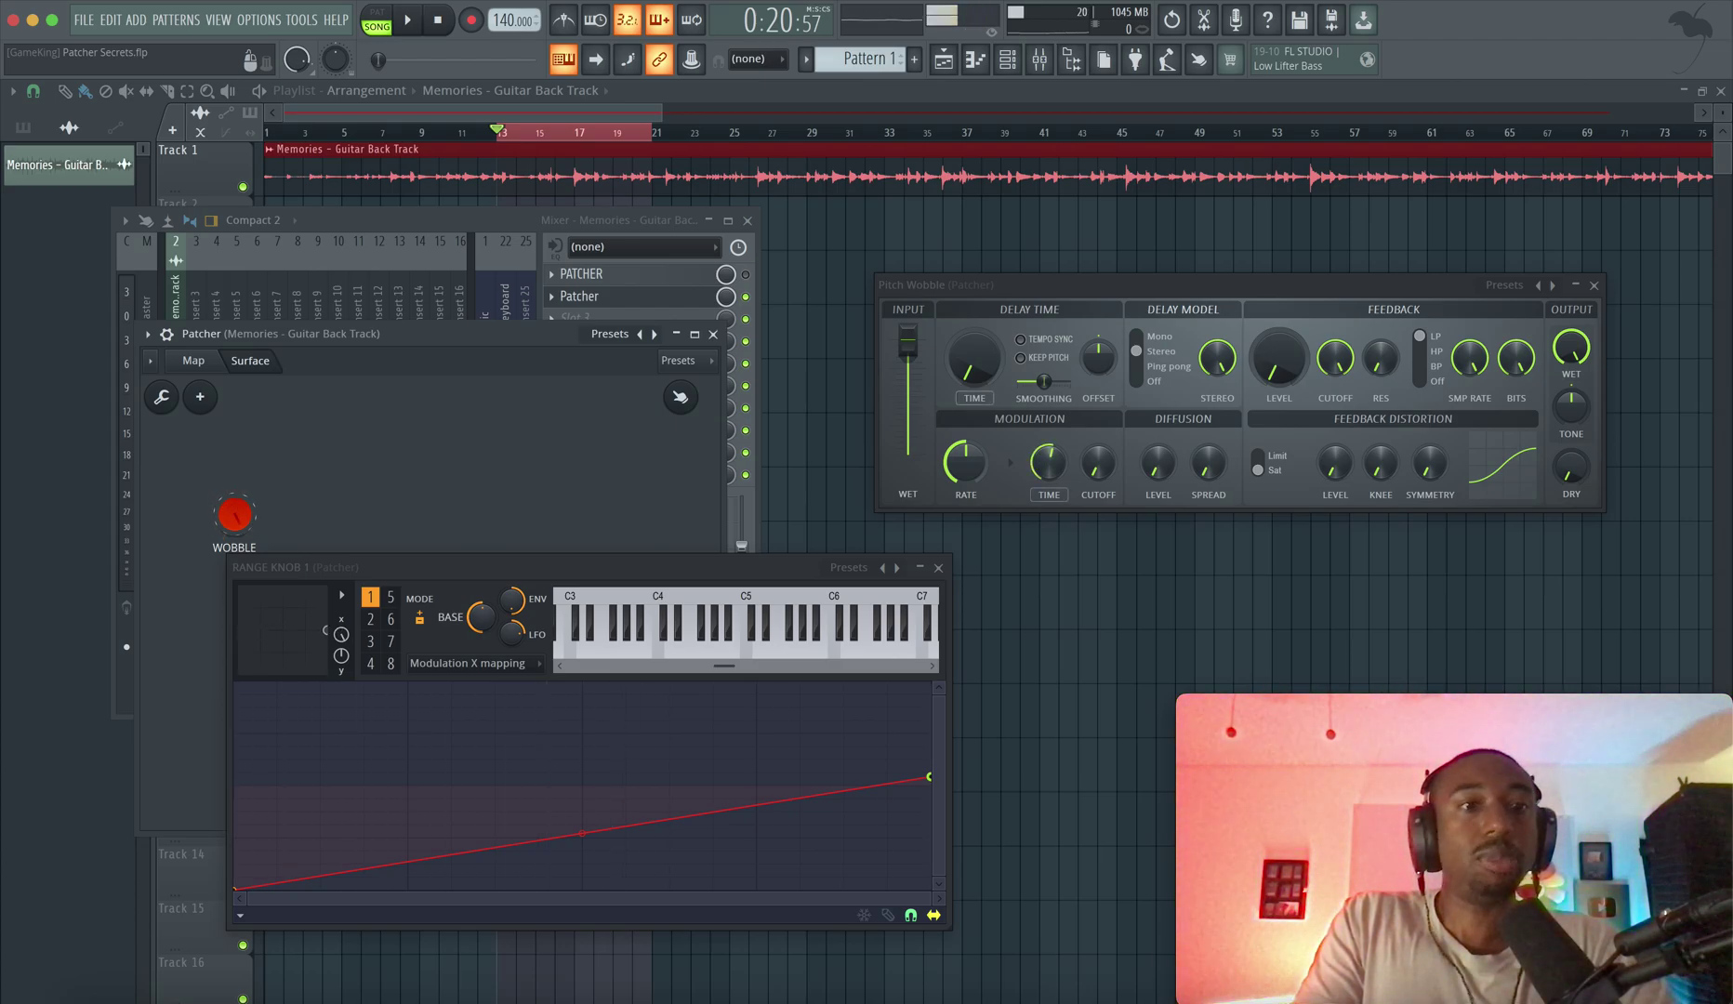
pyautogui.moveTo(234, 514); pyautogui.dragTo(234, 632)
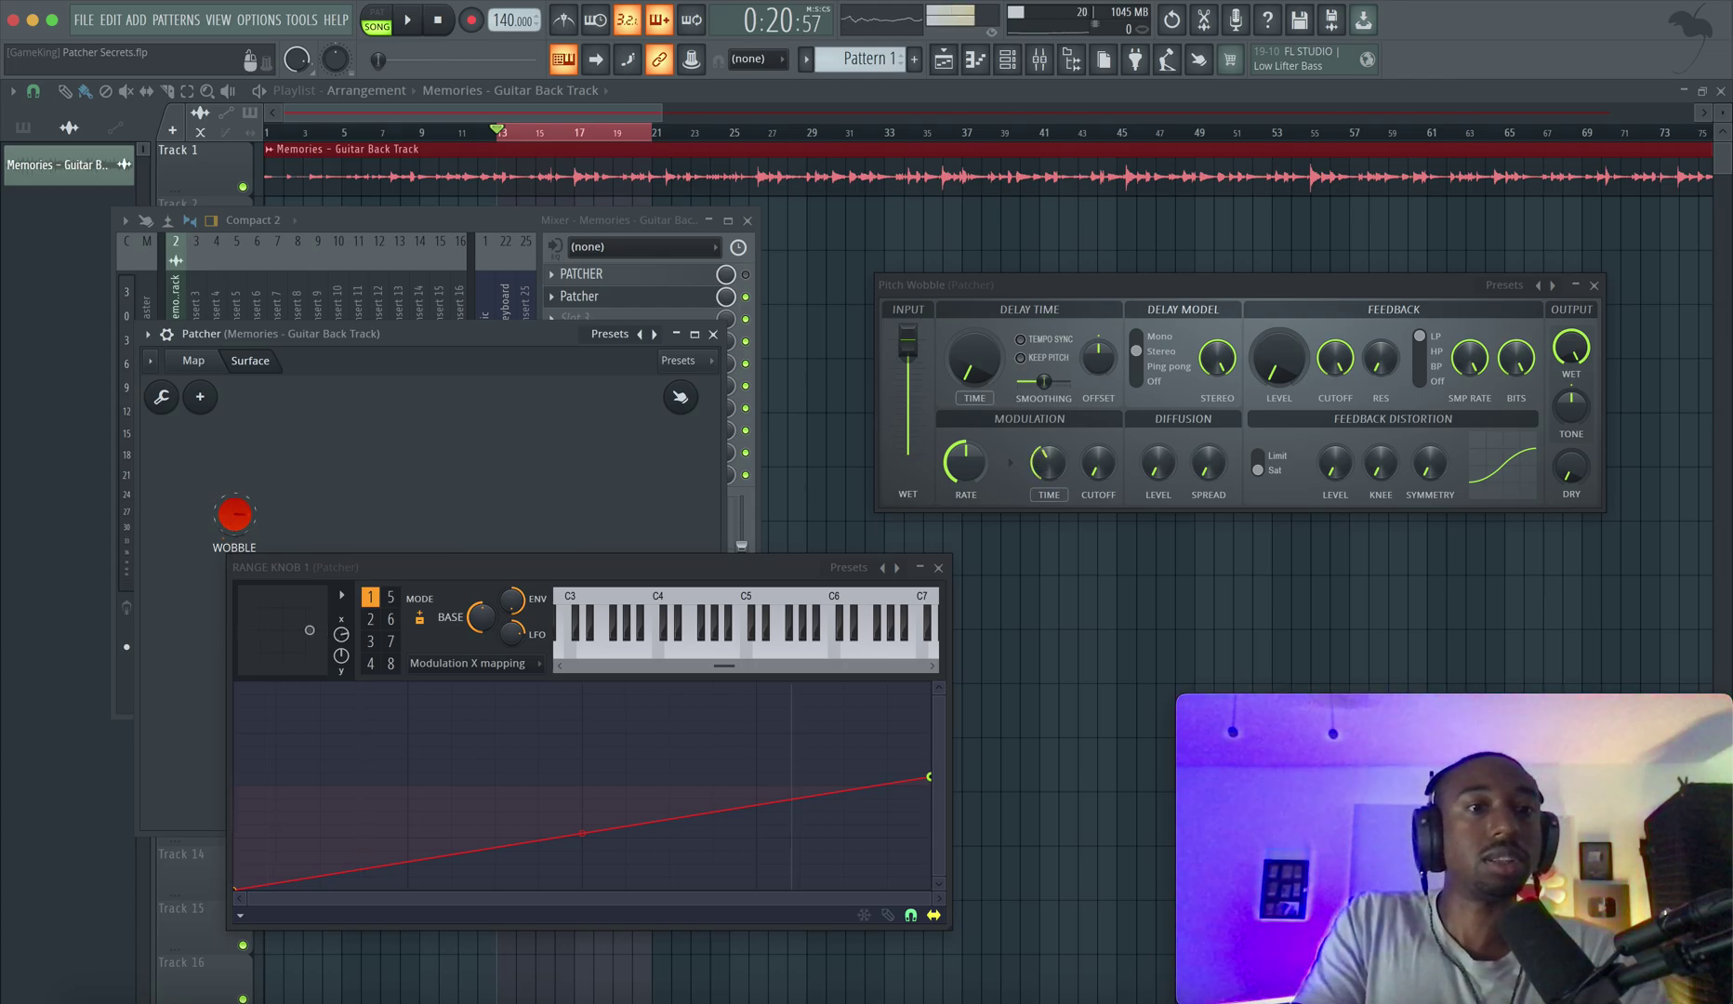
pyautogui.moveTo(234, 514); pyautogui.dragTo(234, 460)
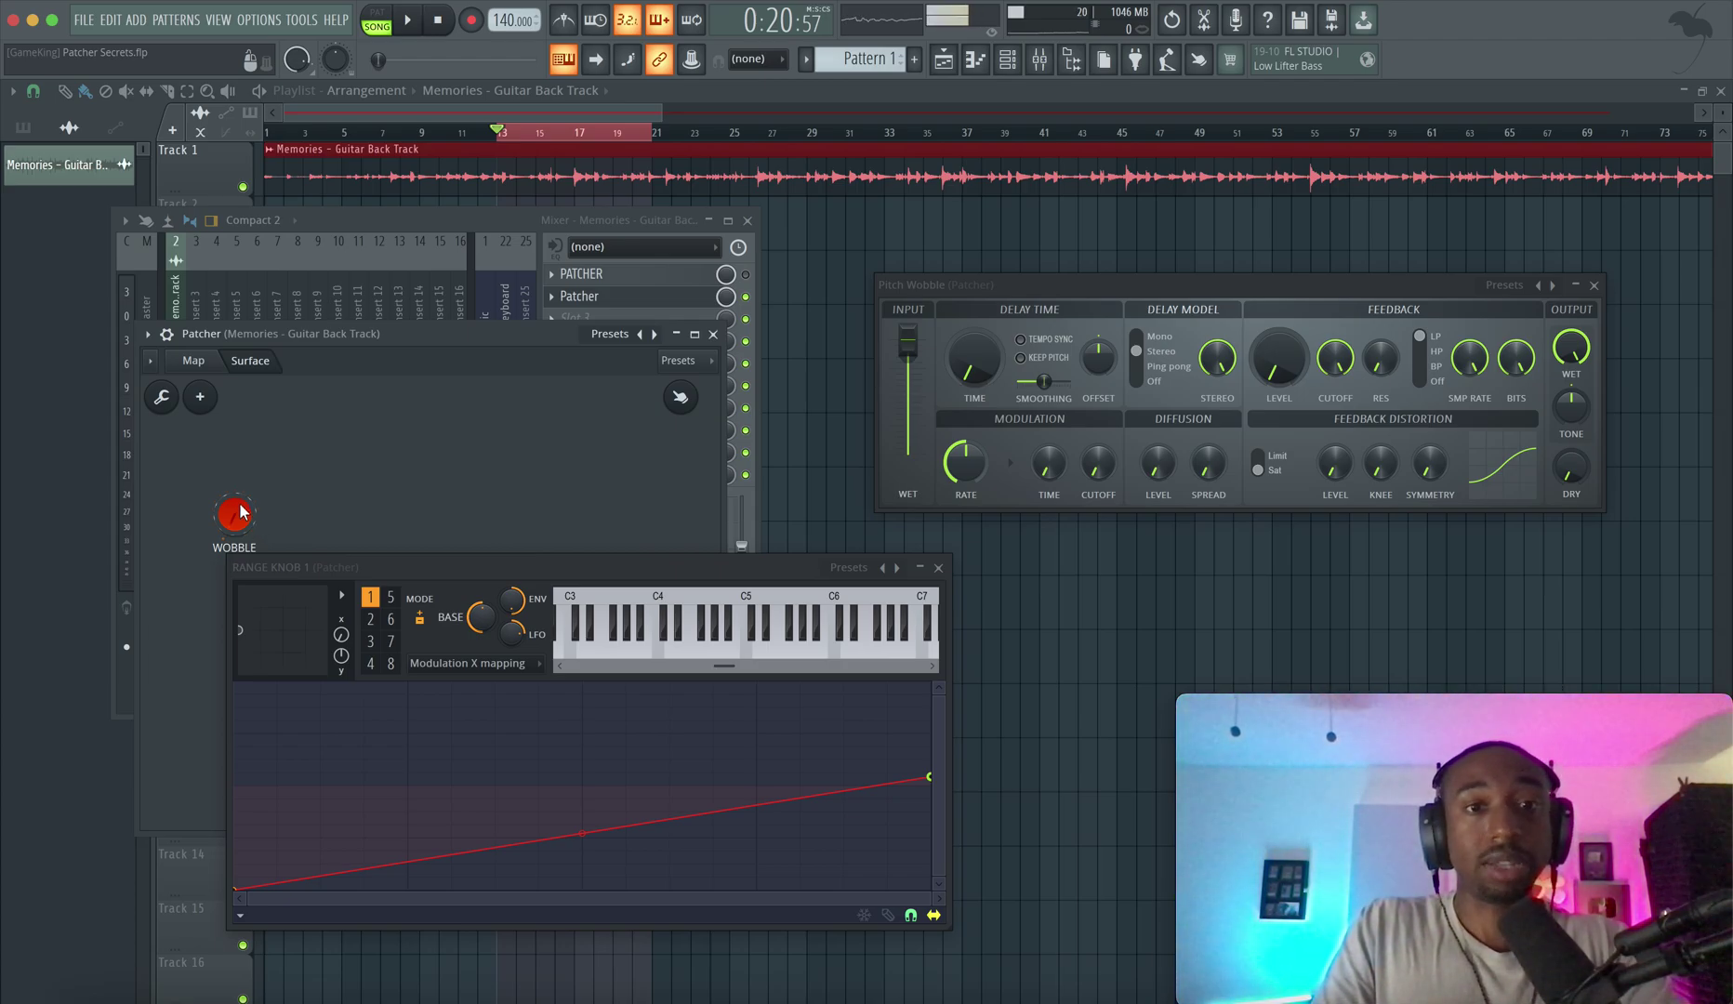
# - Play the guitar track while turning WOBBLE up and back down, close RANGE KNOB 1, and move Pitch Wobble closer to Patcher
pyautogui.press('space')
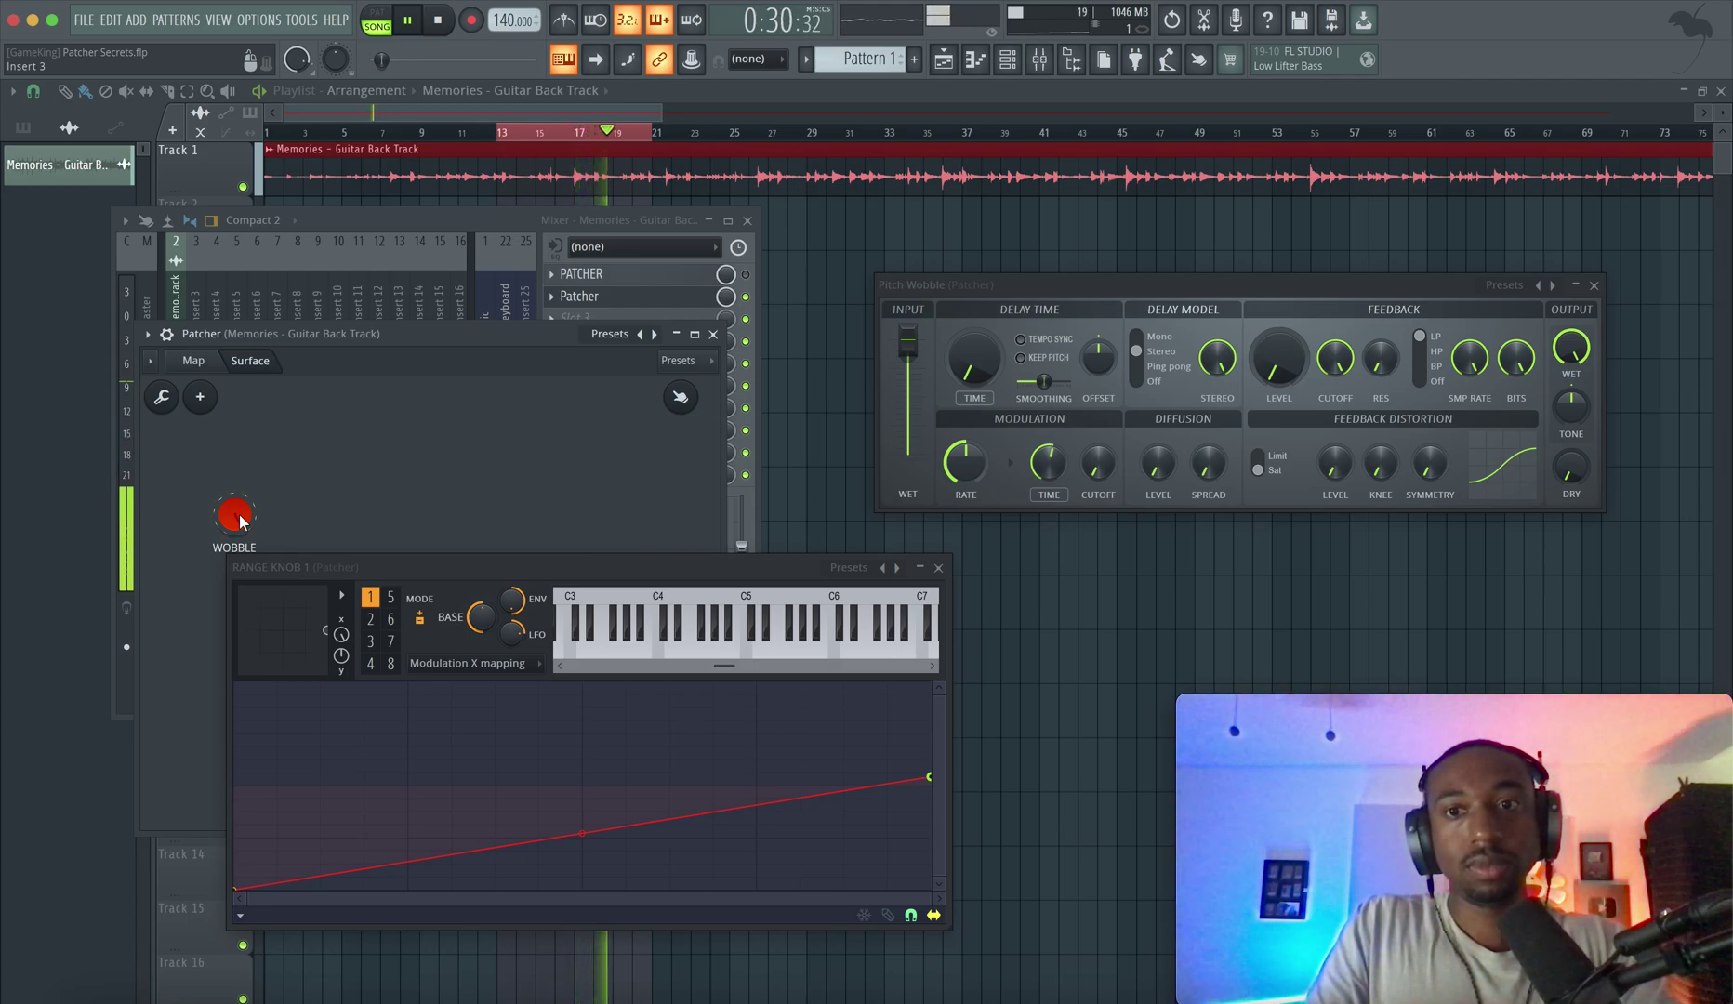
pyautogui.press('space')
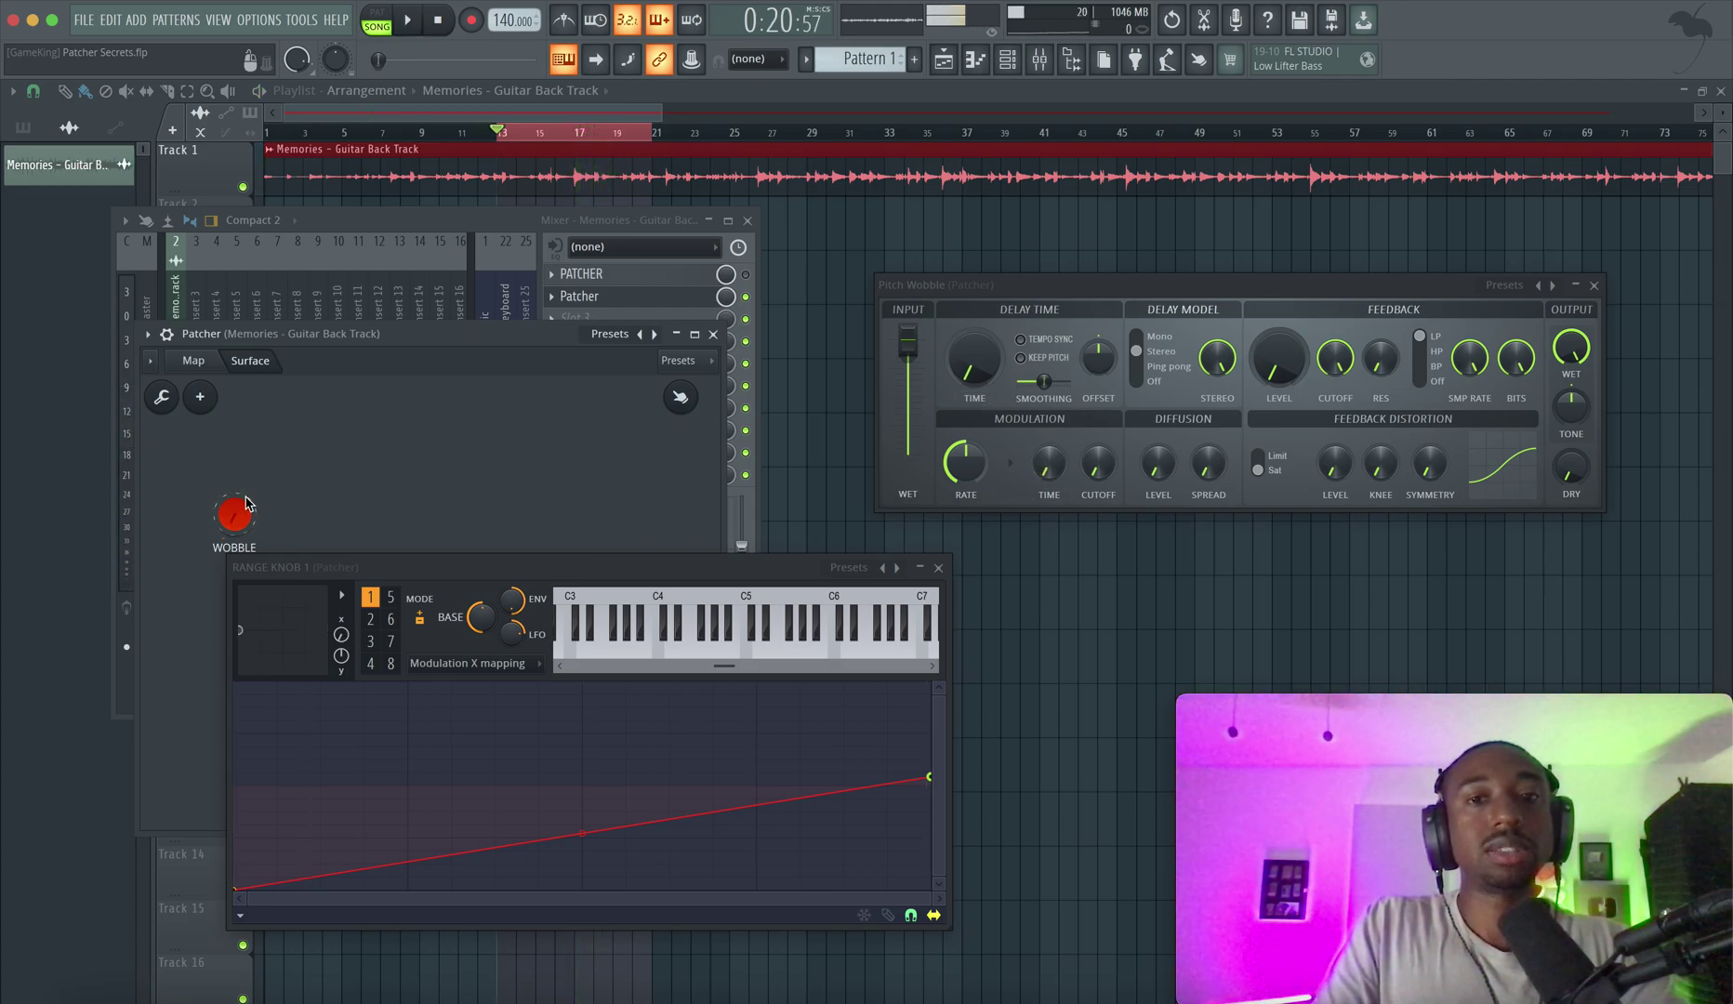
pyautogui.click(938, 566)
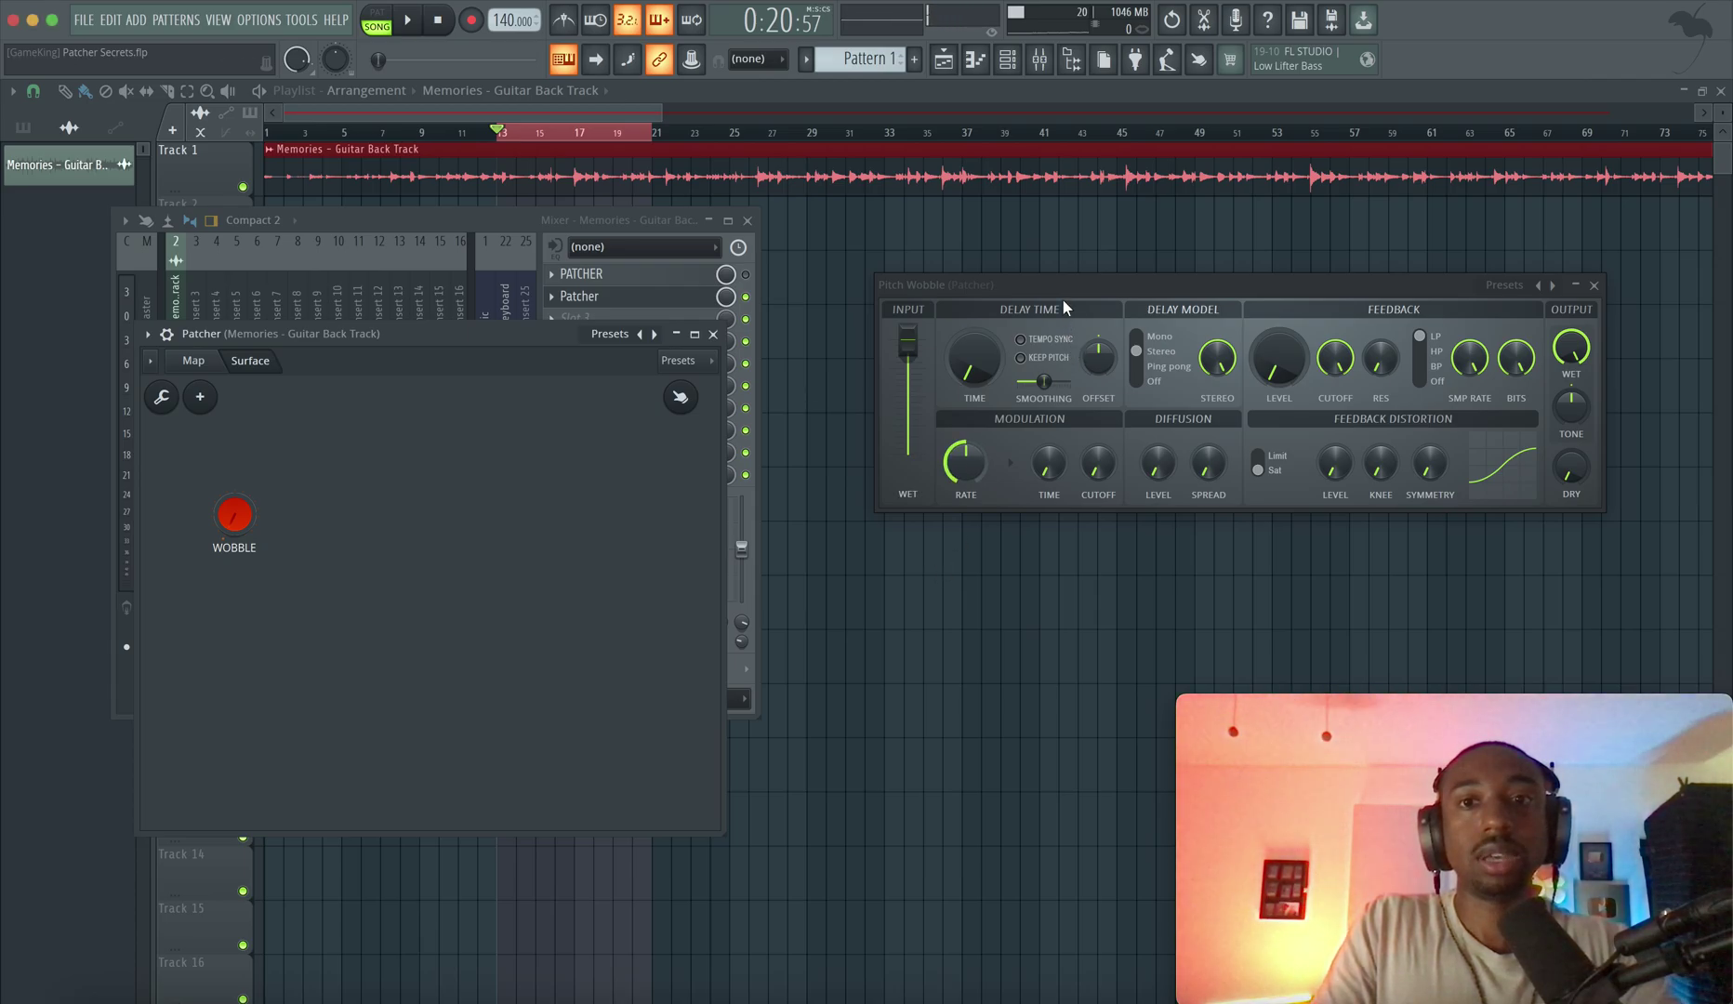
pyautogui.moveTo(1062, 290); pyautogui.dragTo(707, 481)
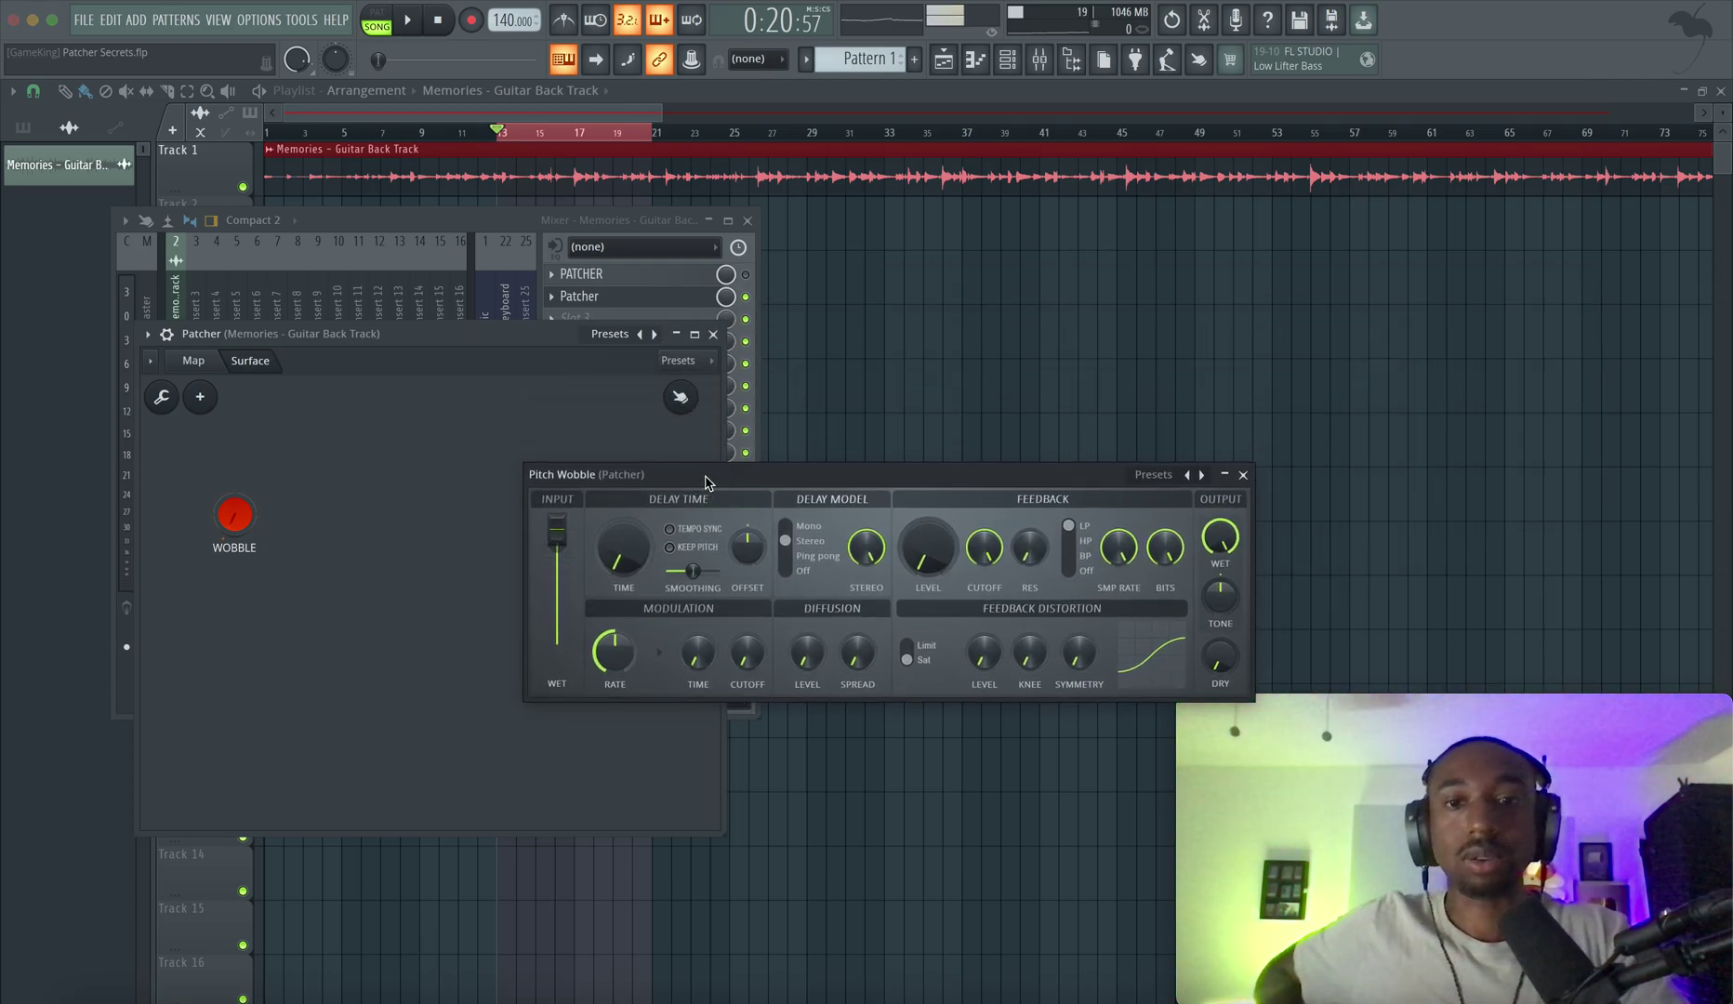
# - Try Pitch Wobble's feedback level at about 47% while the track plays, and turn it back down to zero
pyautogui.press('space')
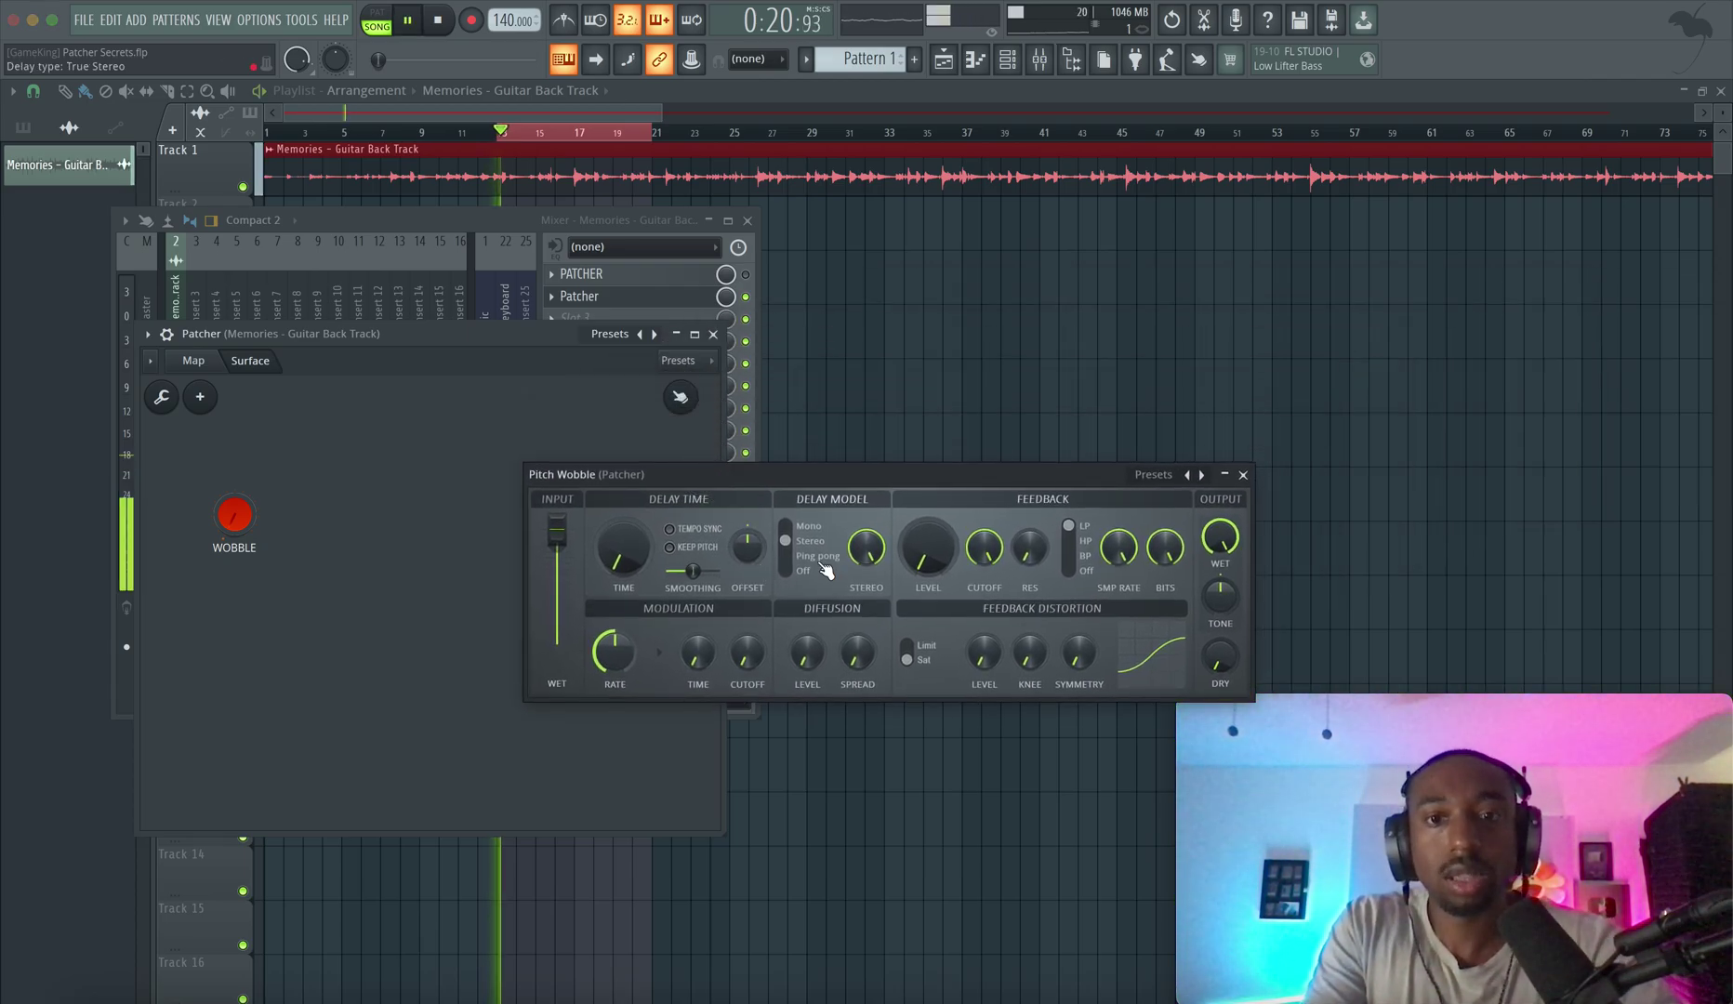
pyautogui.moveTo(927, 551); pyautogui.dragTo(927, 509)
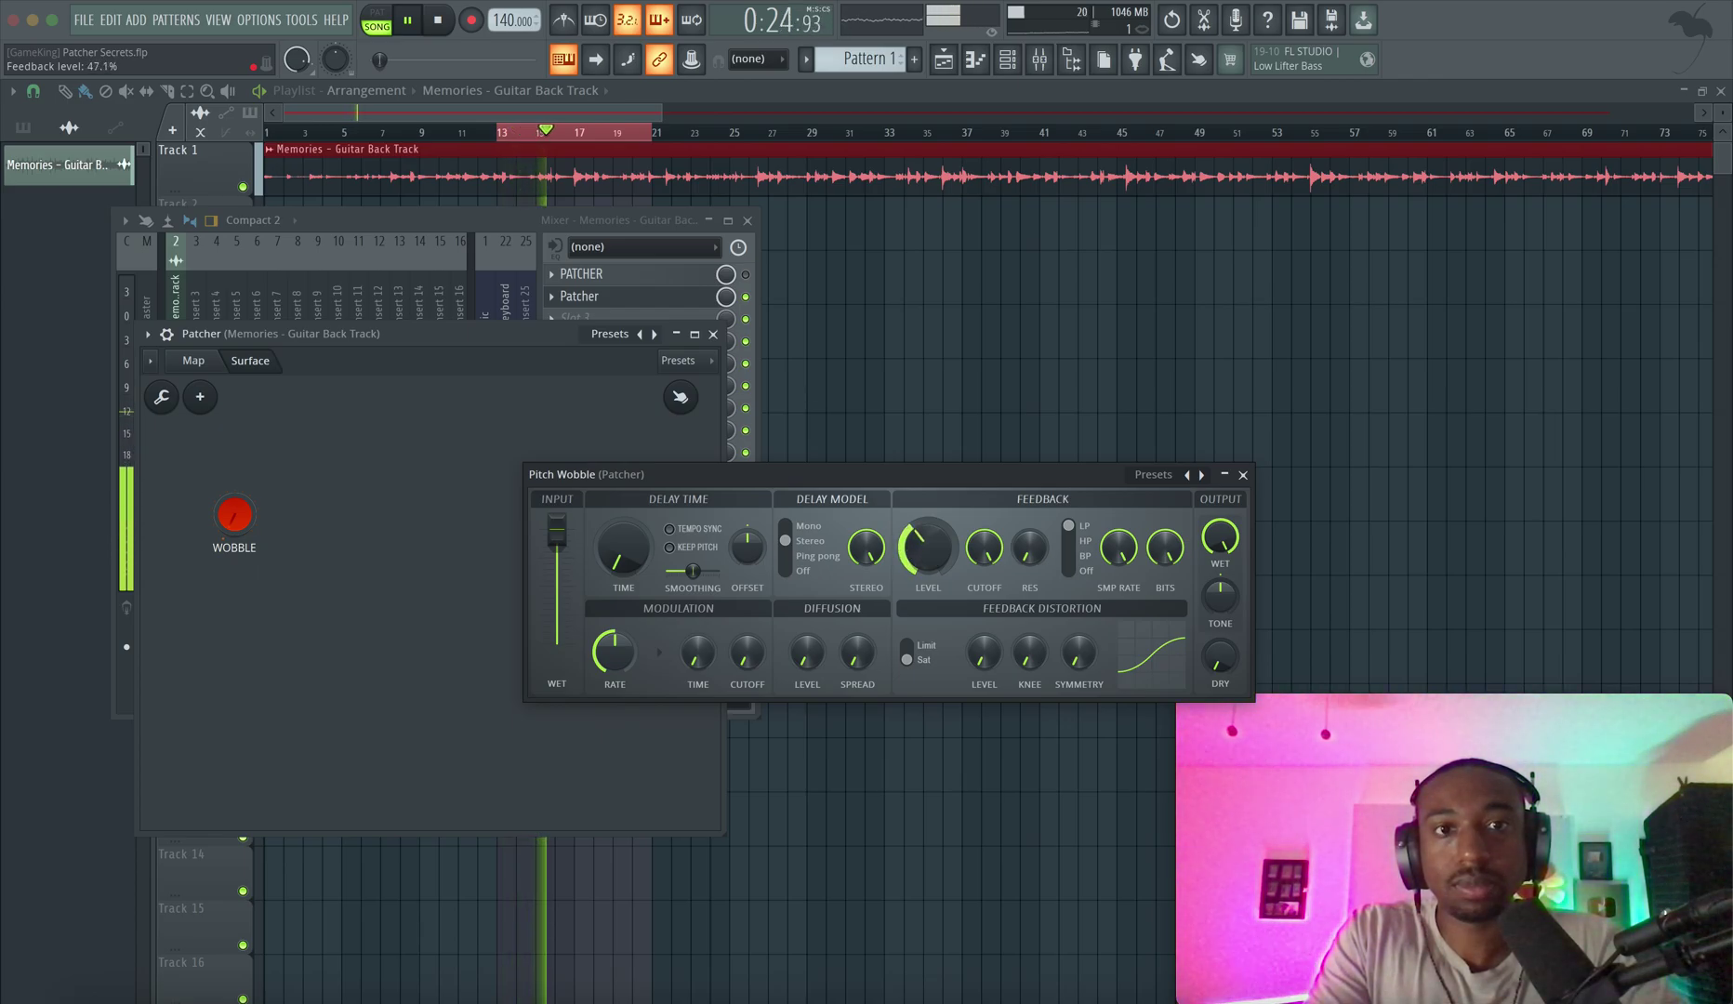
pyautogui.moveTo(927, 509); pyautogui.dragTo(927, 550)
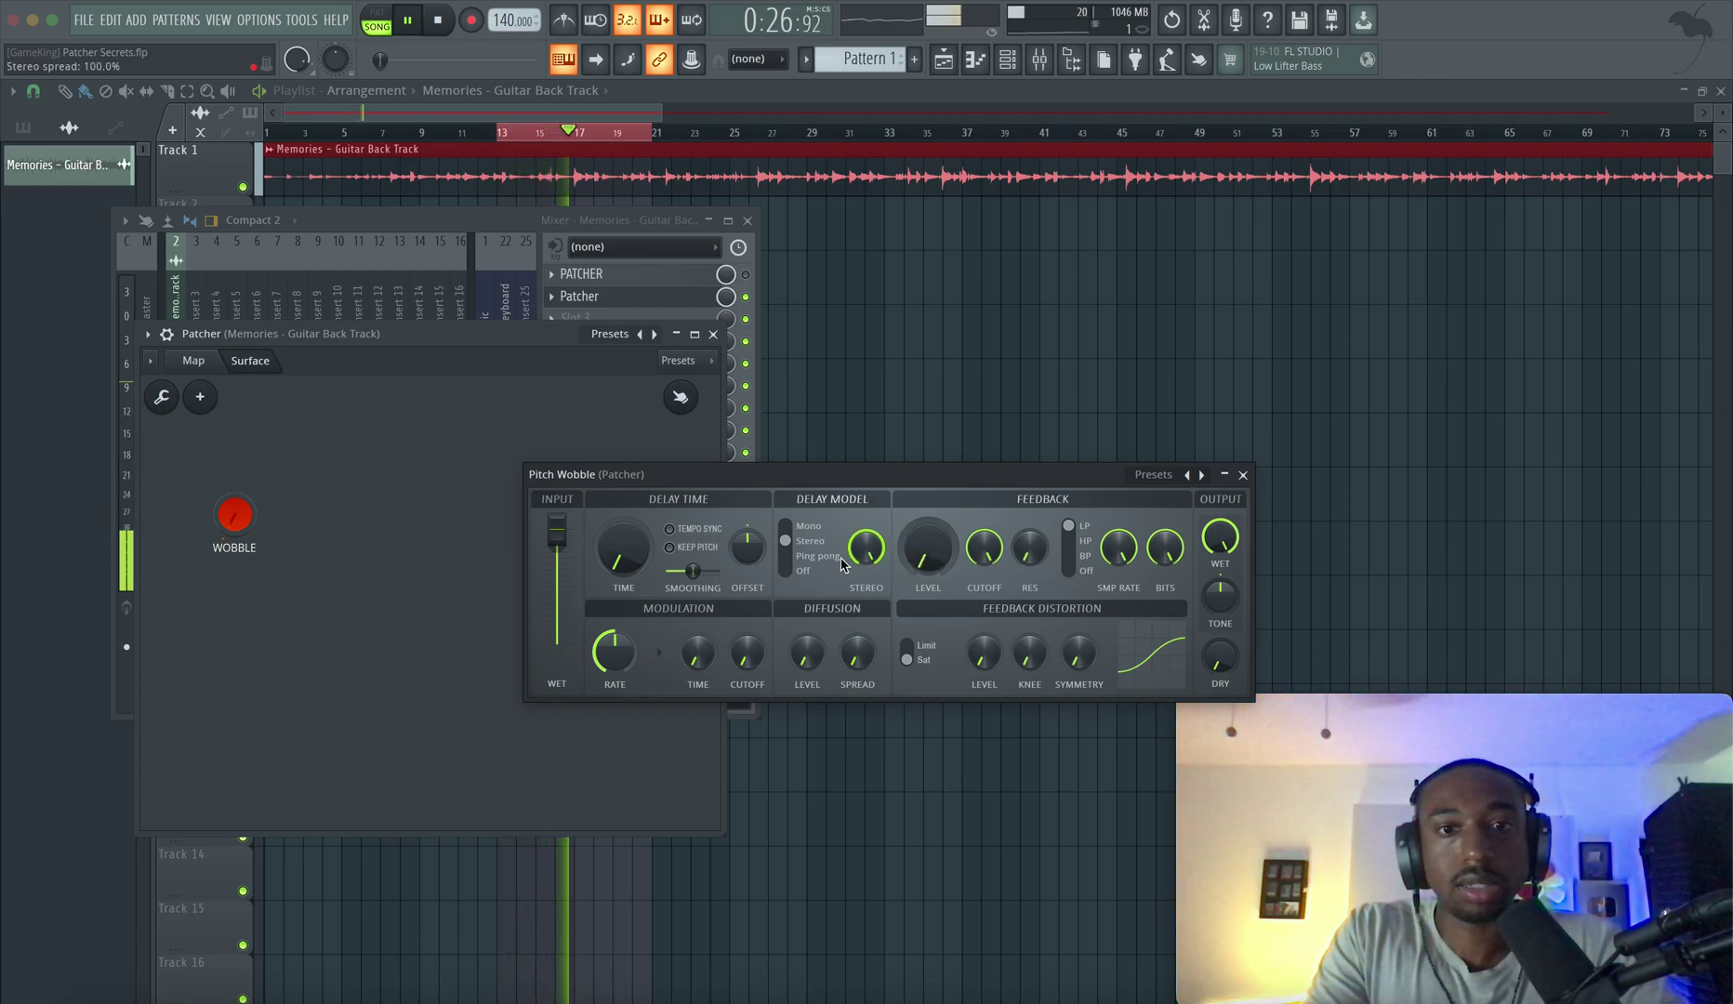
pyautogui.press('space')
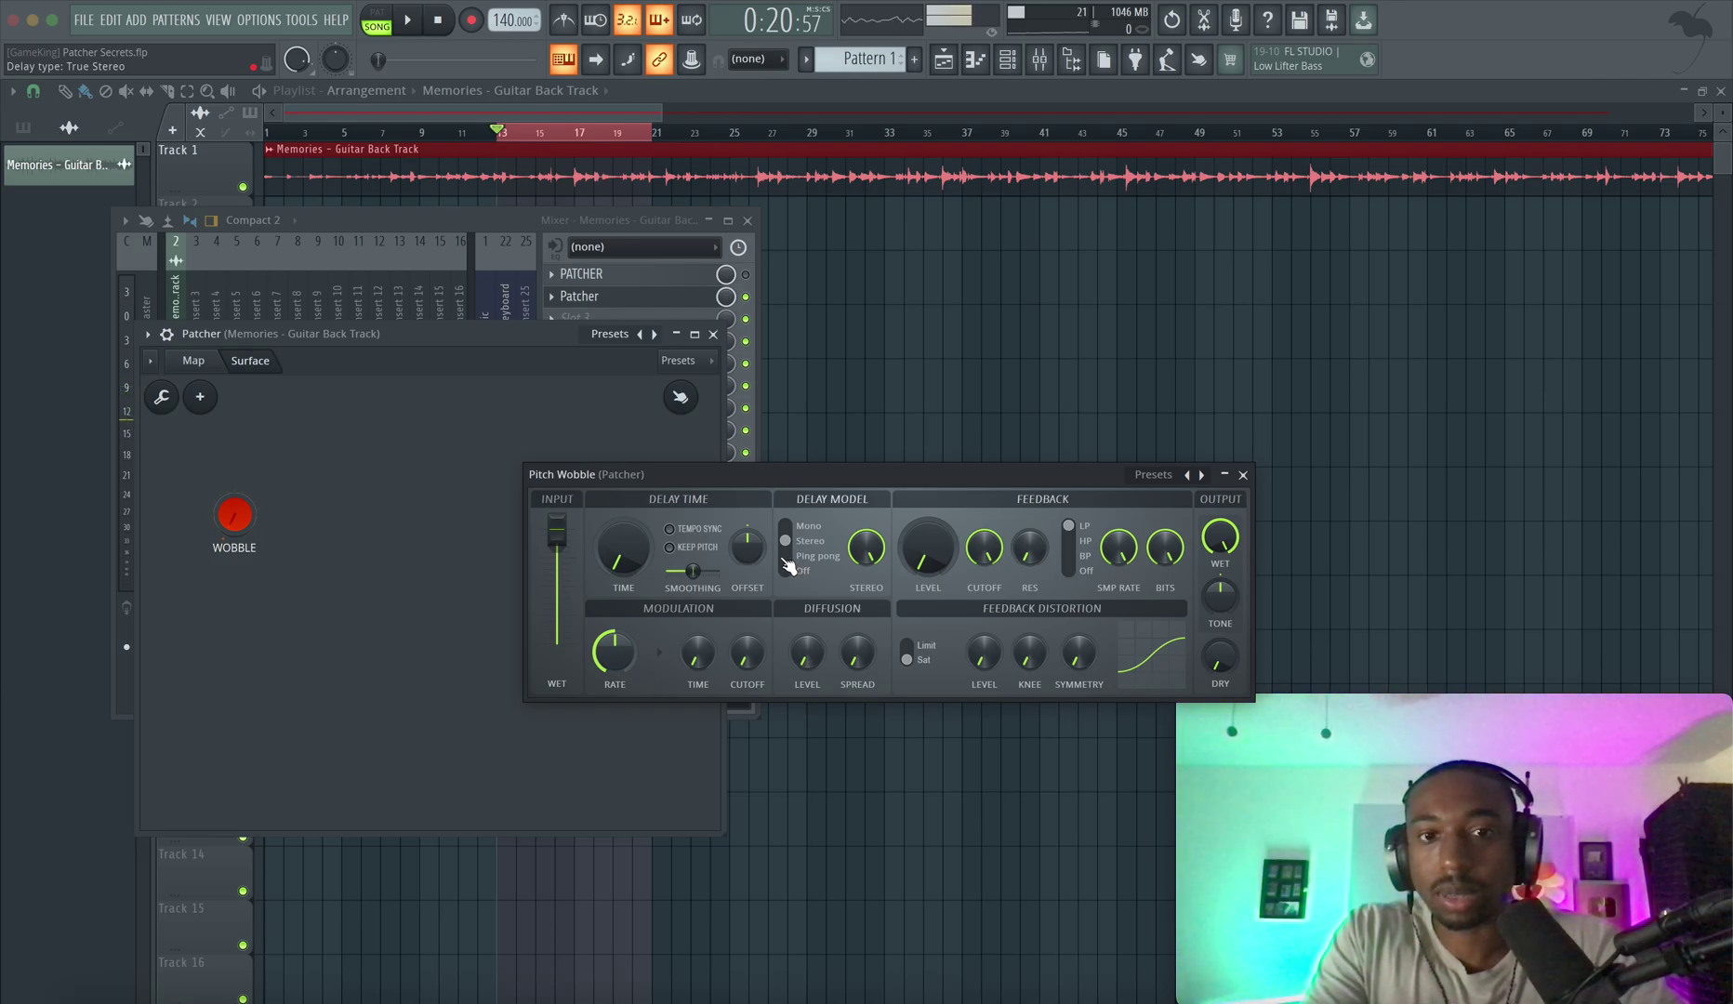
# - Audition a delay offset of about 77% and the Ping pong delay model during playback, returning to a centred offset and Stereo
pyautogui.press('space')
pyautogui.moveTo(748, 543); pyautogui.dragTo(748, 474)
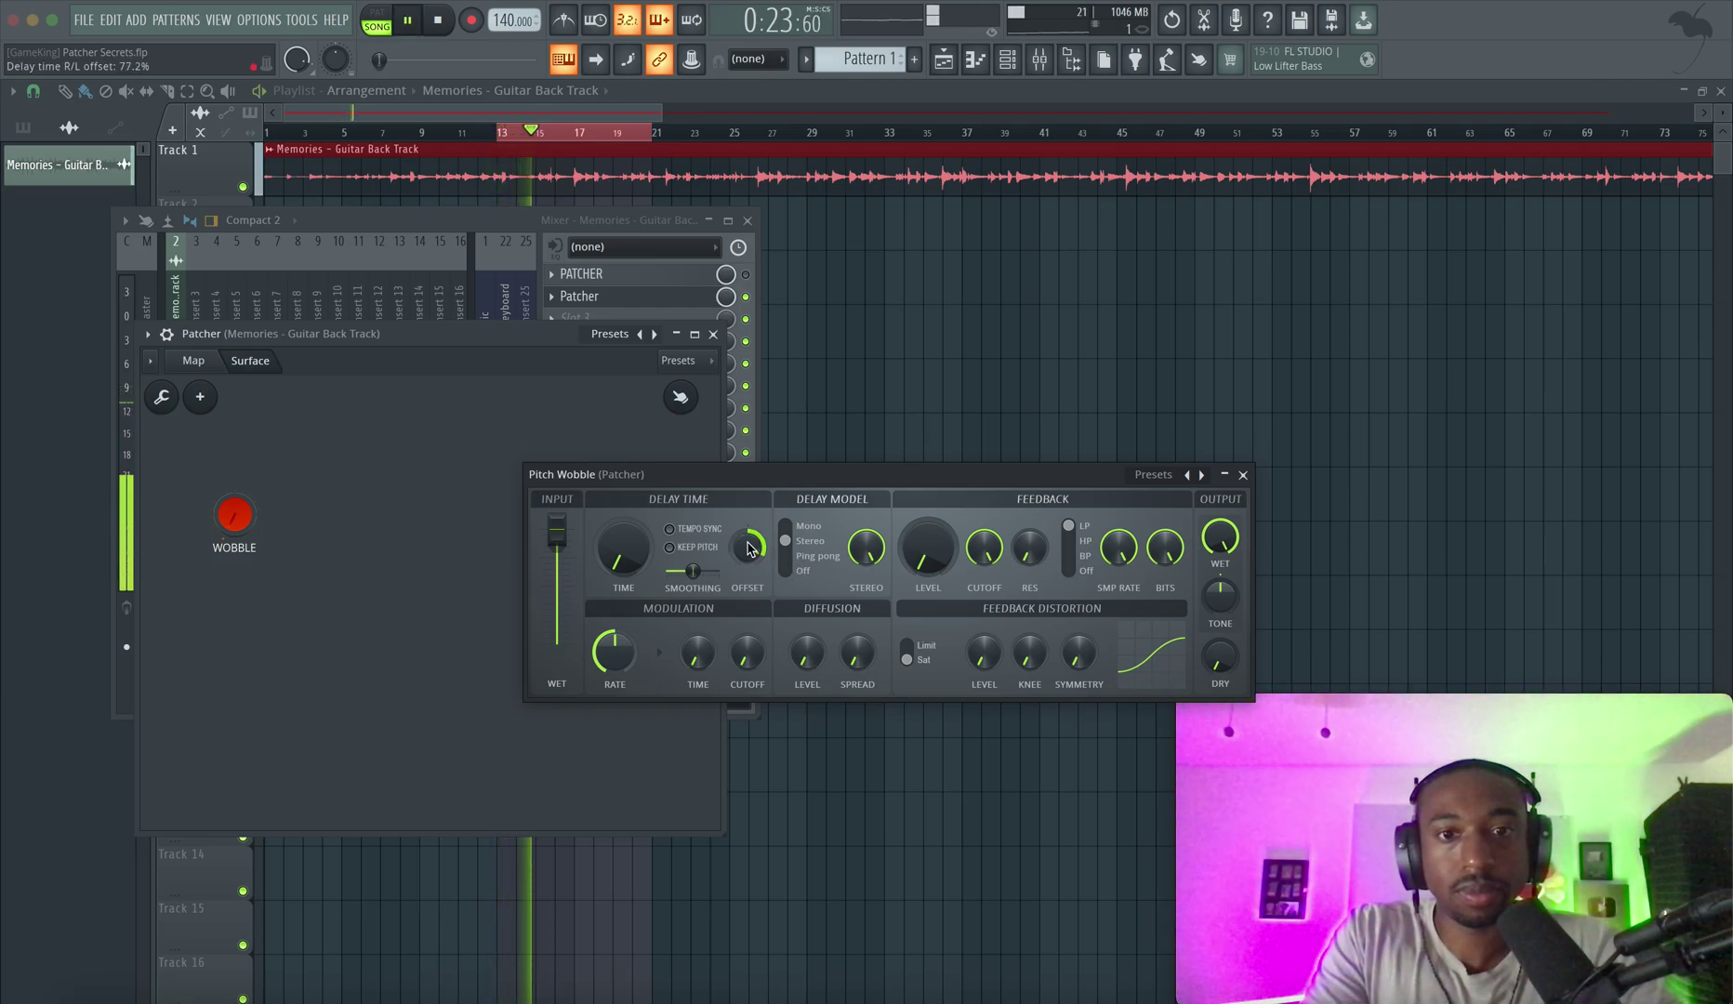
pyautogui.moveTo(748, 549)
pyautogui.mouseDown()
pyautogui.moveTo(748, 603)
pyautogui.moveTo(742, 561)
pyautogui.mouseUp()
pyautogui.press('space')
pyautogui.click(802, 558)
pyautogui.press('space')
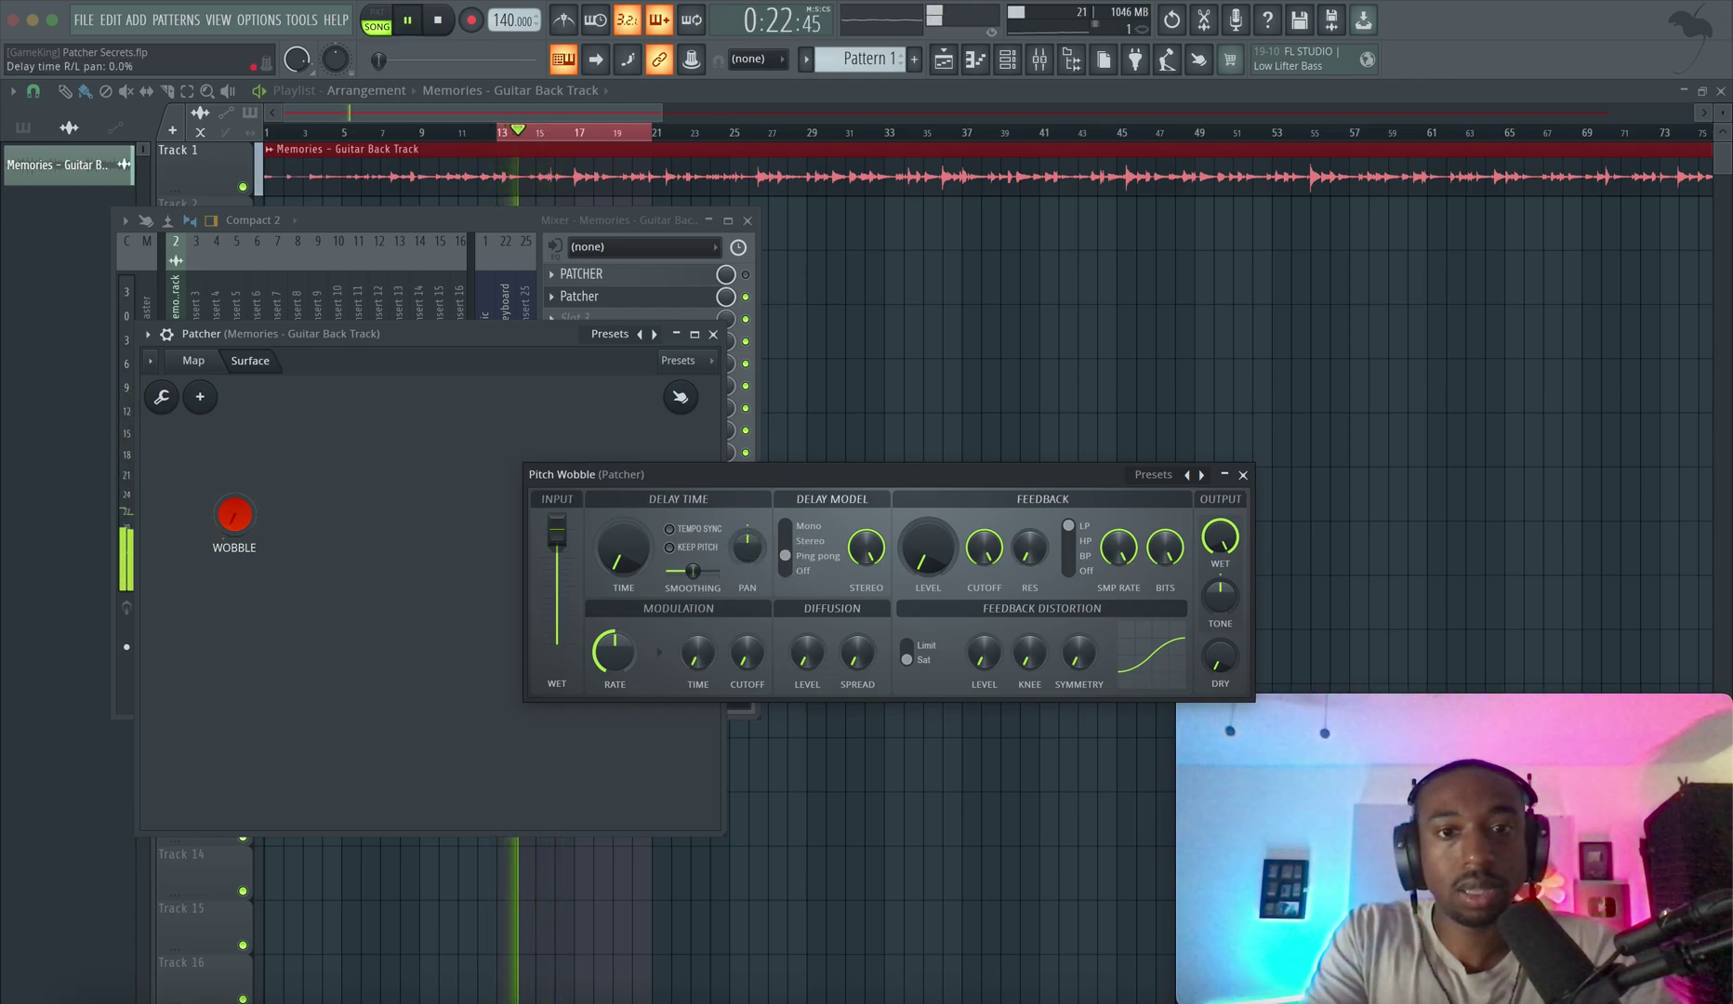
pyautogui.press('space')
pyautogui.click(792, 544)
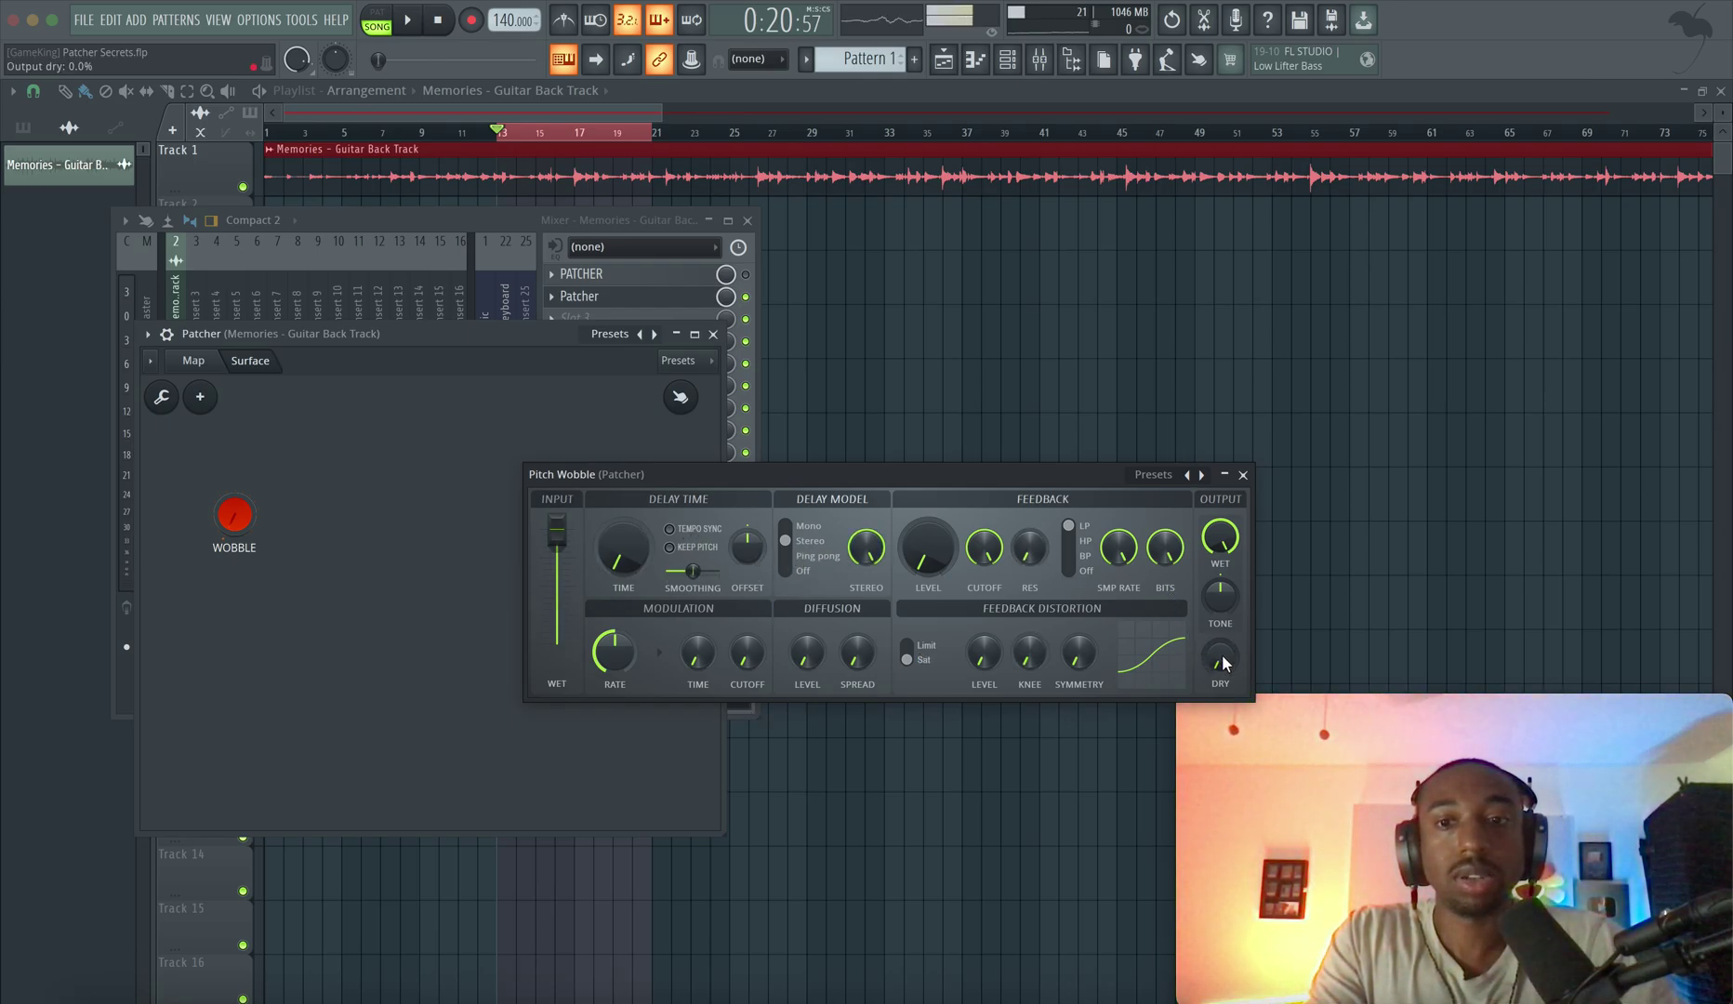
# - Raise Pitch Wobble's dry output partway while listening to the guitar track, and stop playback
pyautogui.moveTo(1224, 663); pyautogui.dragTo(1225, 632)
pyautogui.press('space')
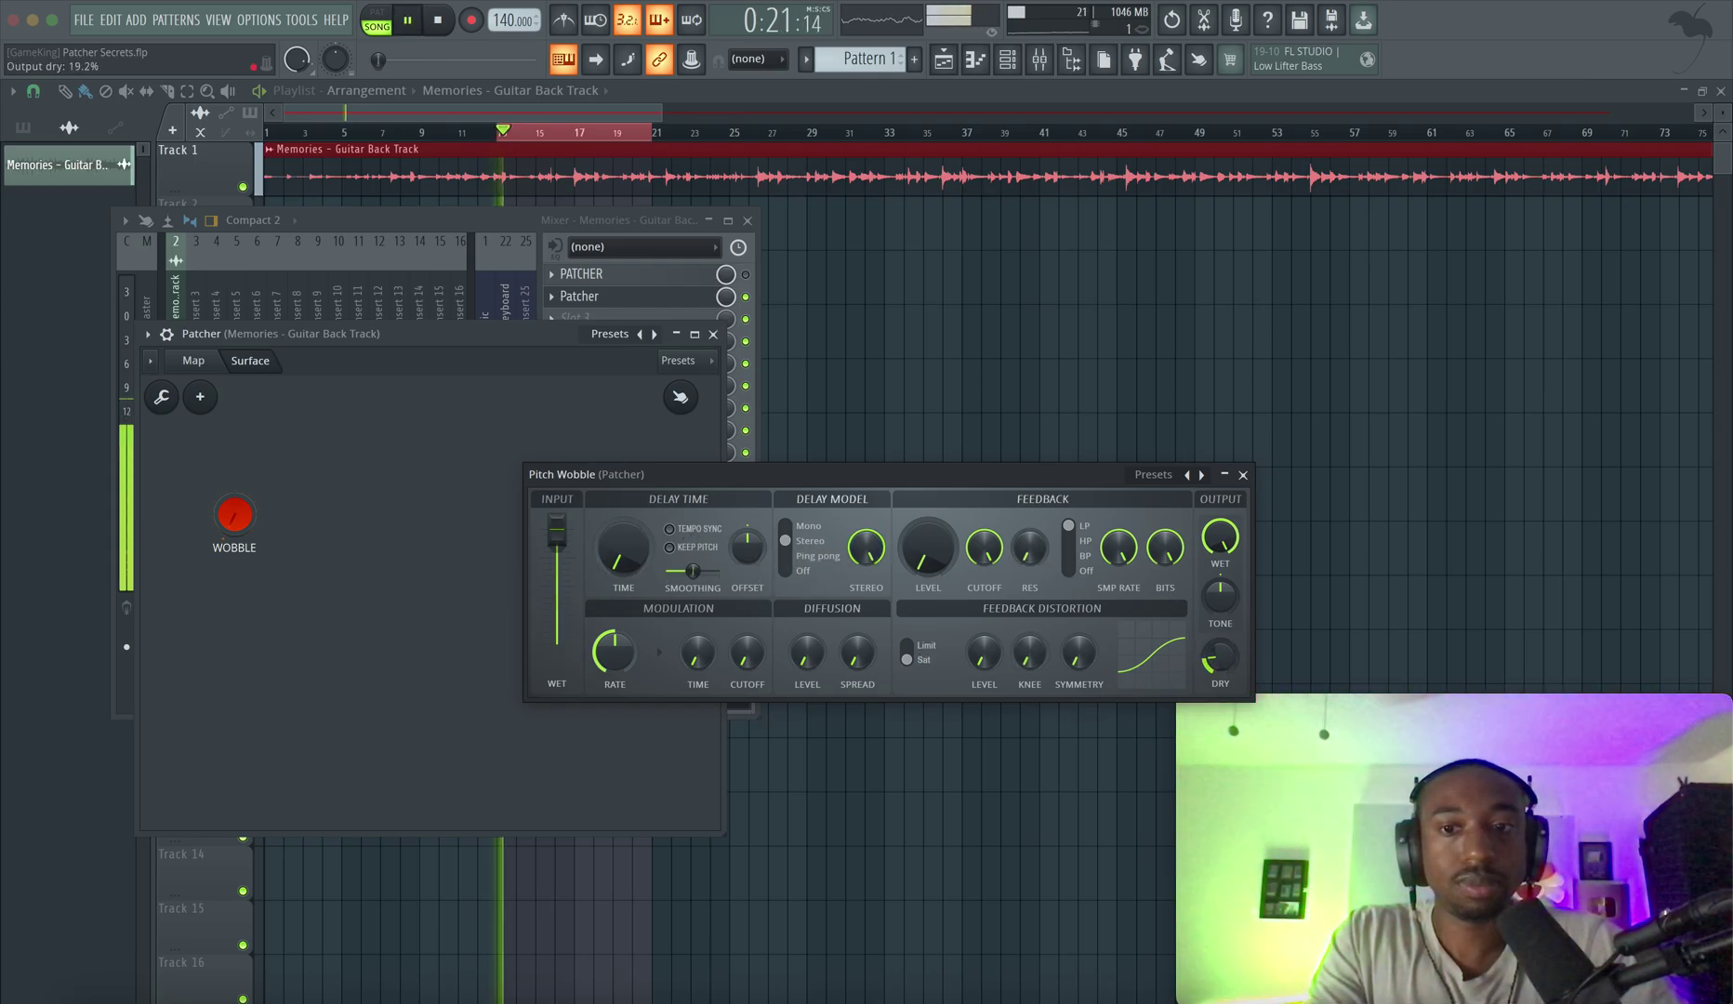
pyautogui.press('space')
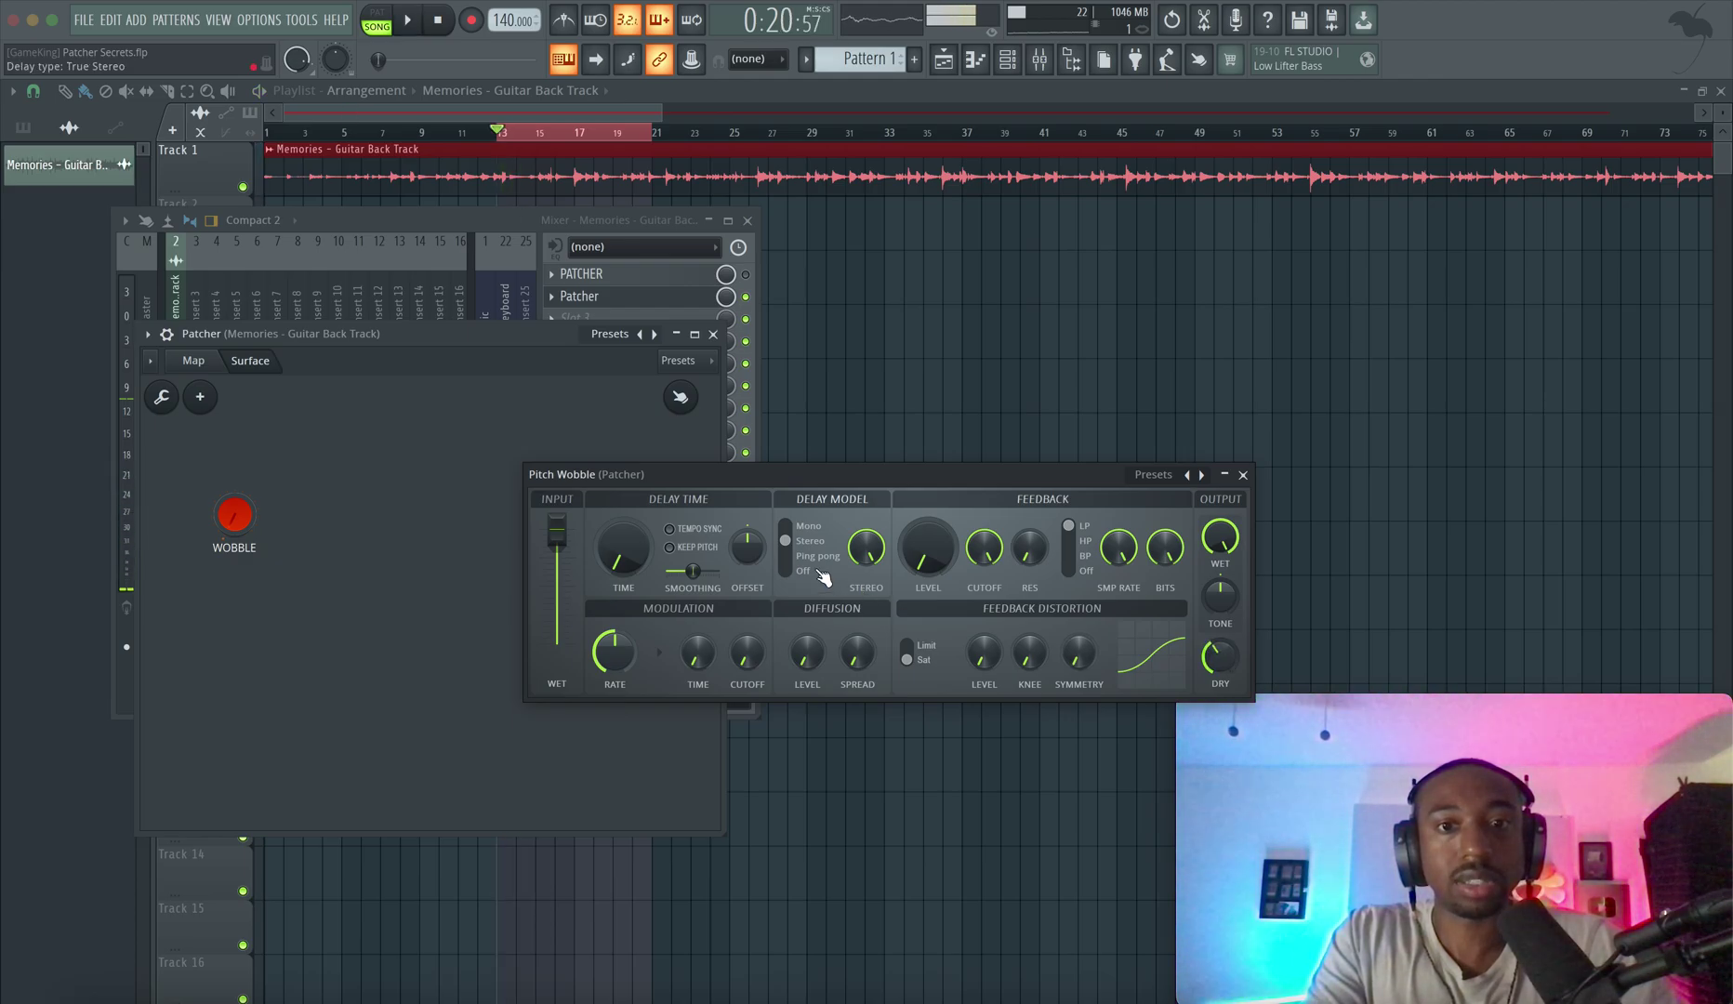
# - Switch the delay model to Ping pong and, during playback, set the delay time to about 21.7 ms and the pan to about 24%
pyautogui.click(817, 556)
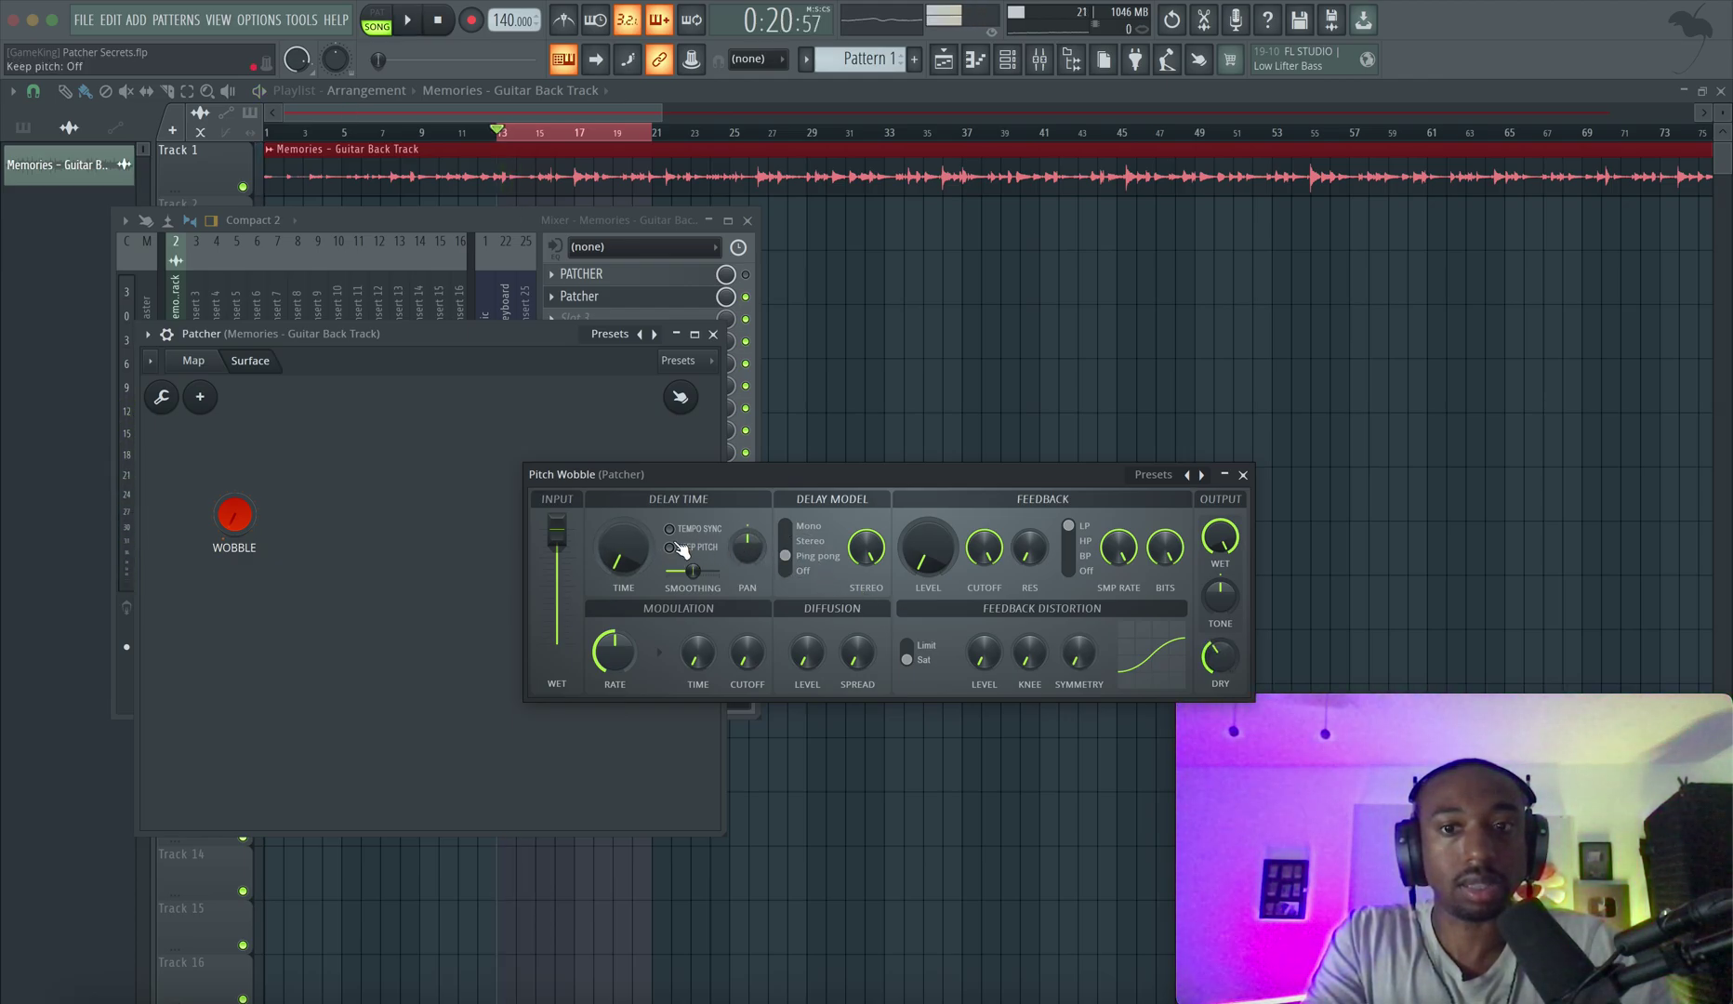
pyautogui.press('space')
pyautogui.moveTo(634, 554); pyautogui.dragTo(634, 536)
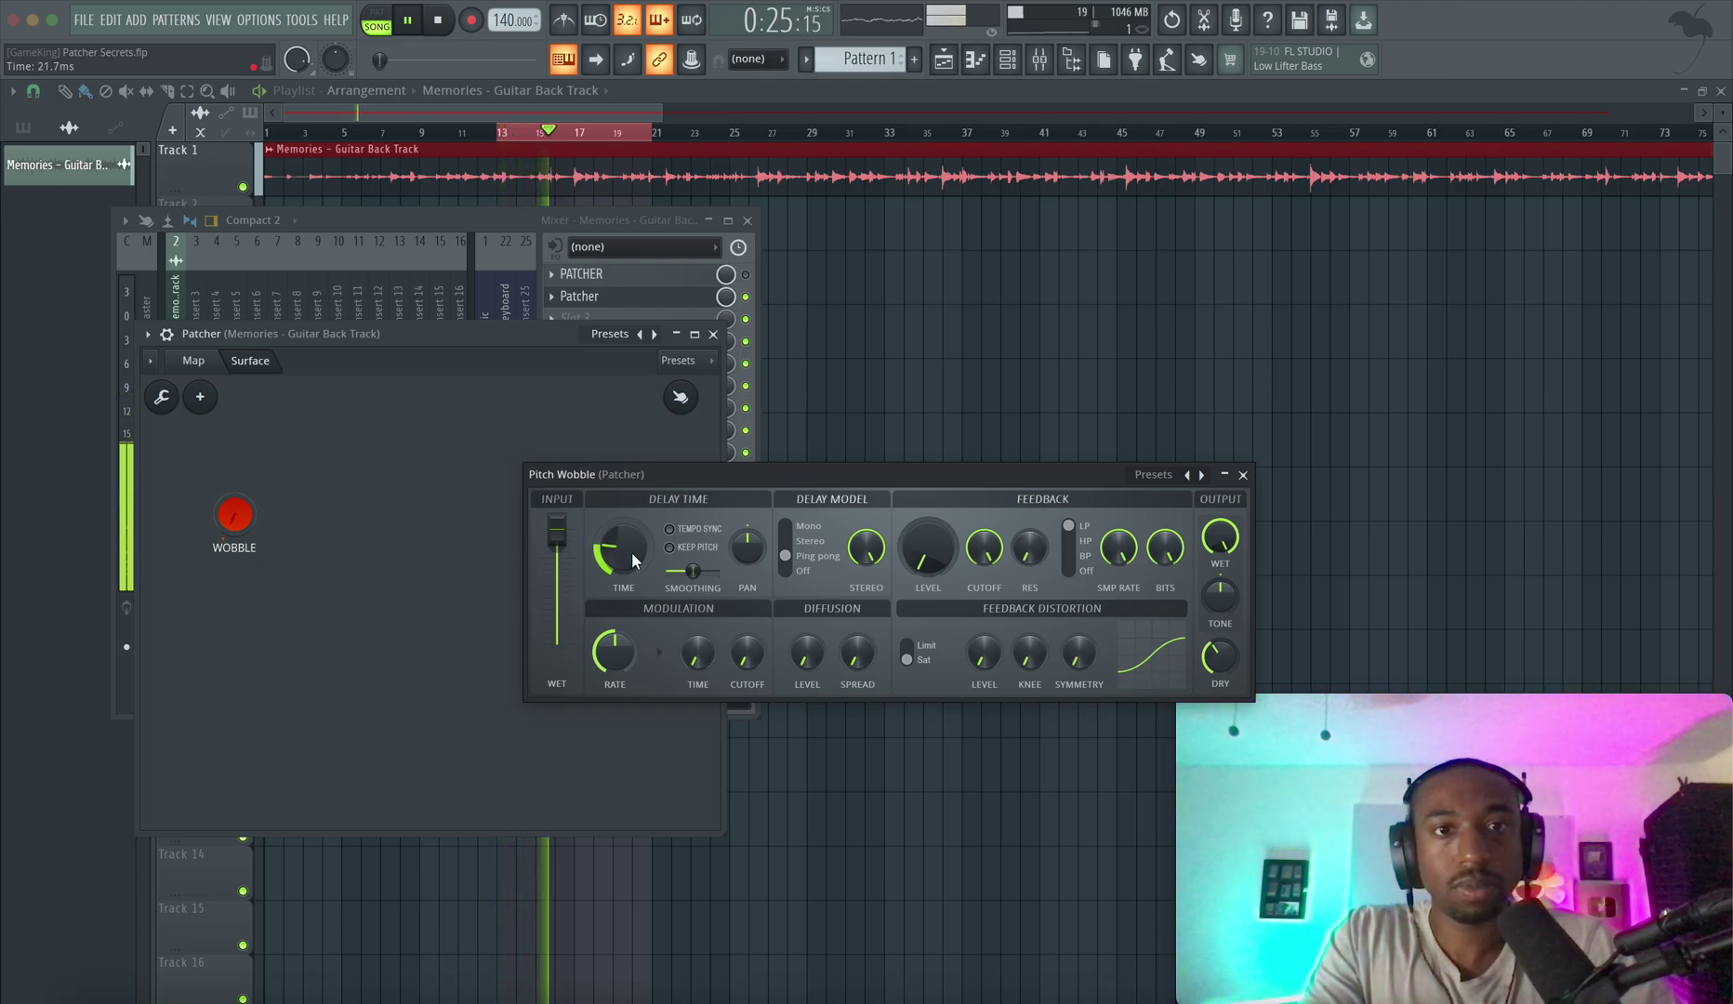
pyautogui.moveTo(751, 554); pyautogui.dragTo(751, 539)
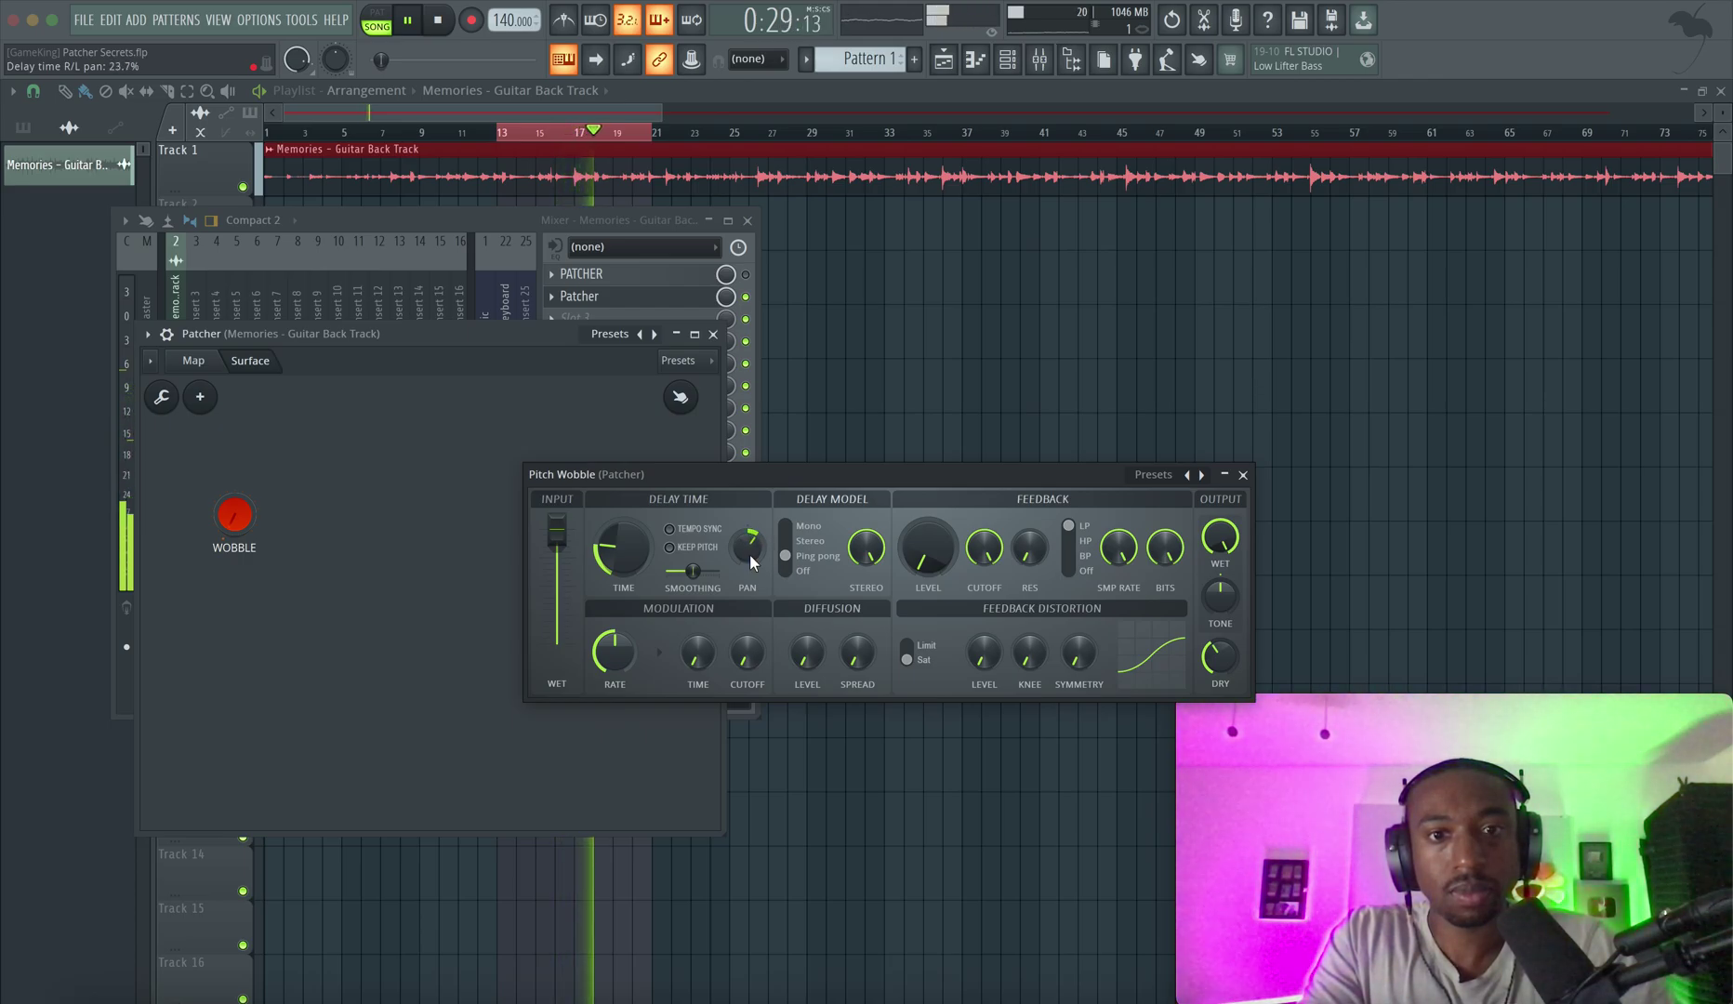
# - Return the delay model to Stereo, reset the offset, and raise it to about 15% while playing the track
pyautogui.click(797, 540)
pyautogui.press('space')
pyautogui.click(798, 555)
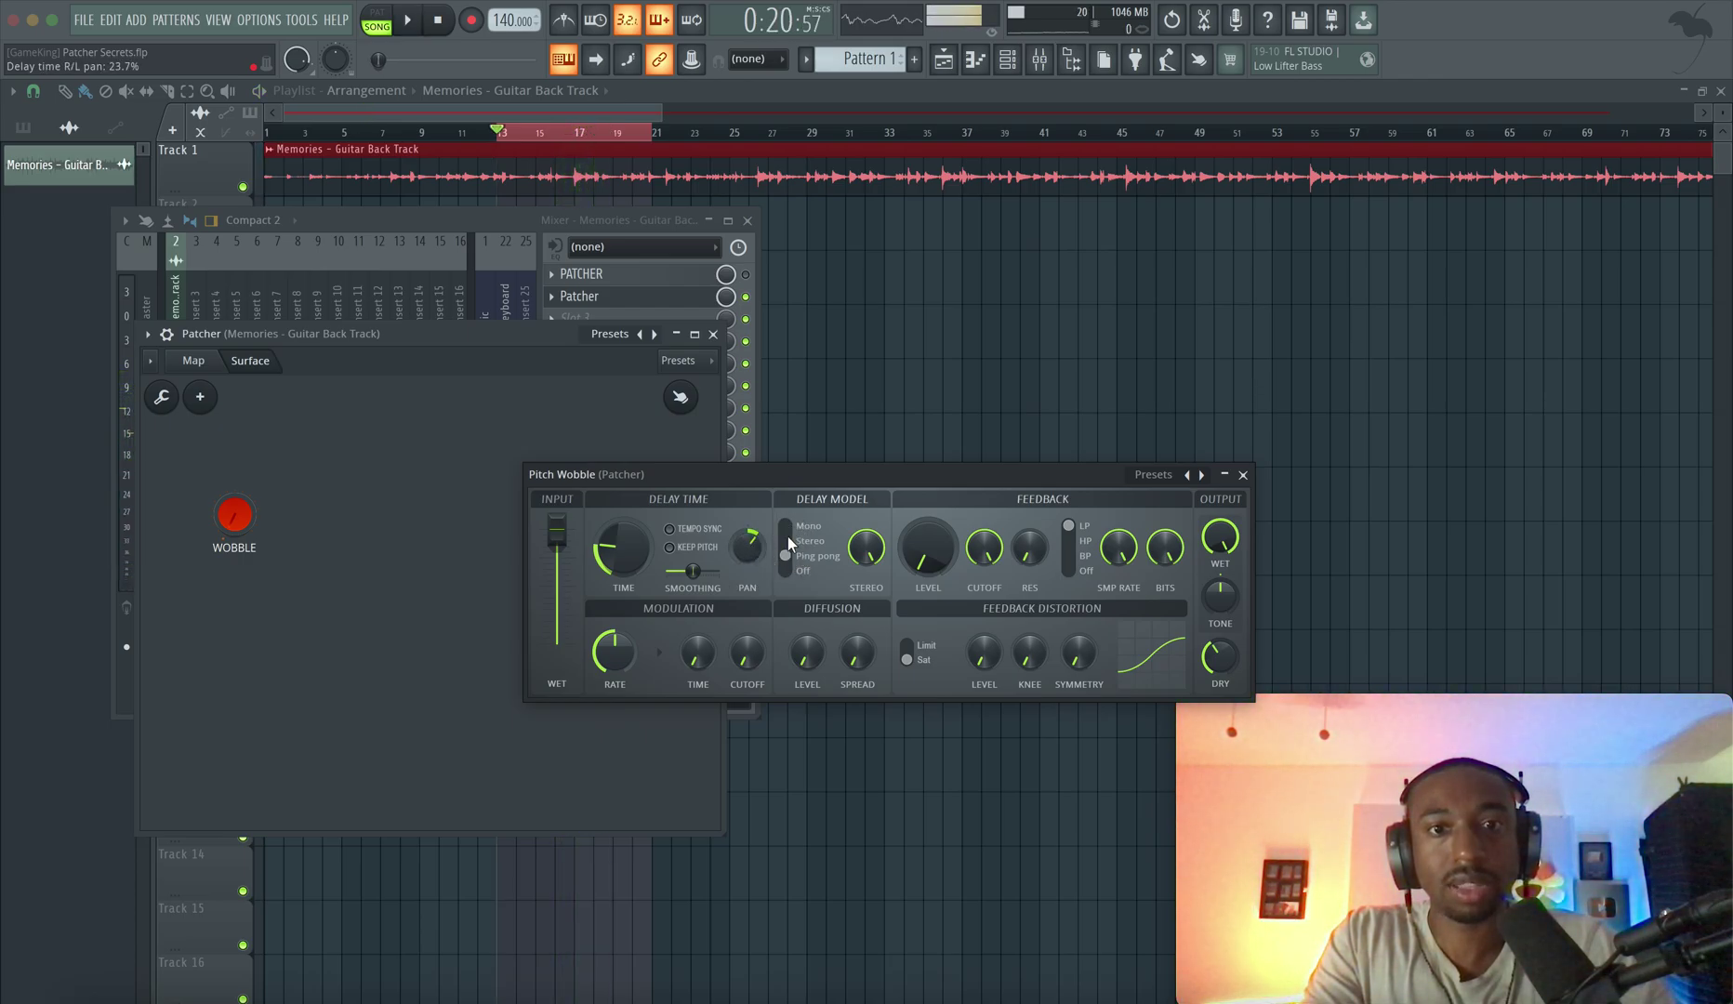
pyautogui.rightClick(746, 548)
pyautogui.click(760, 557)
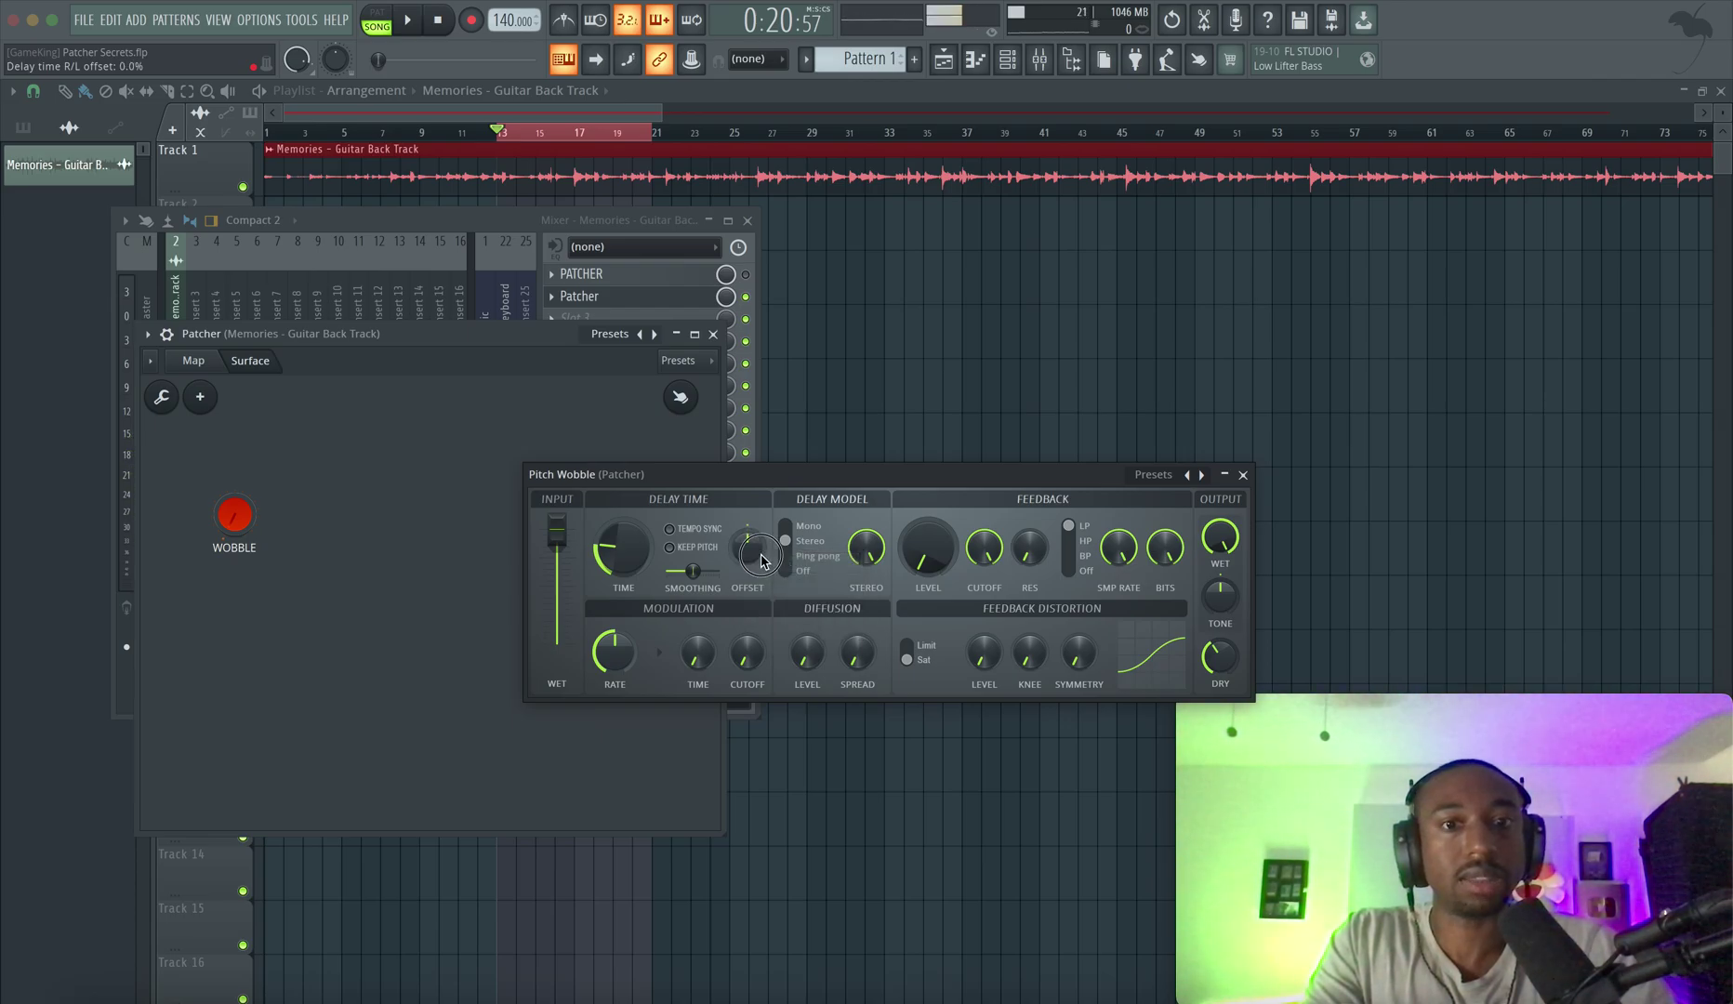
pyautogui.press('space')
pyautogui.moveTo(760, 537); pyautogui.dragTo(754, 545)
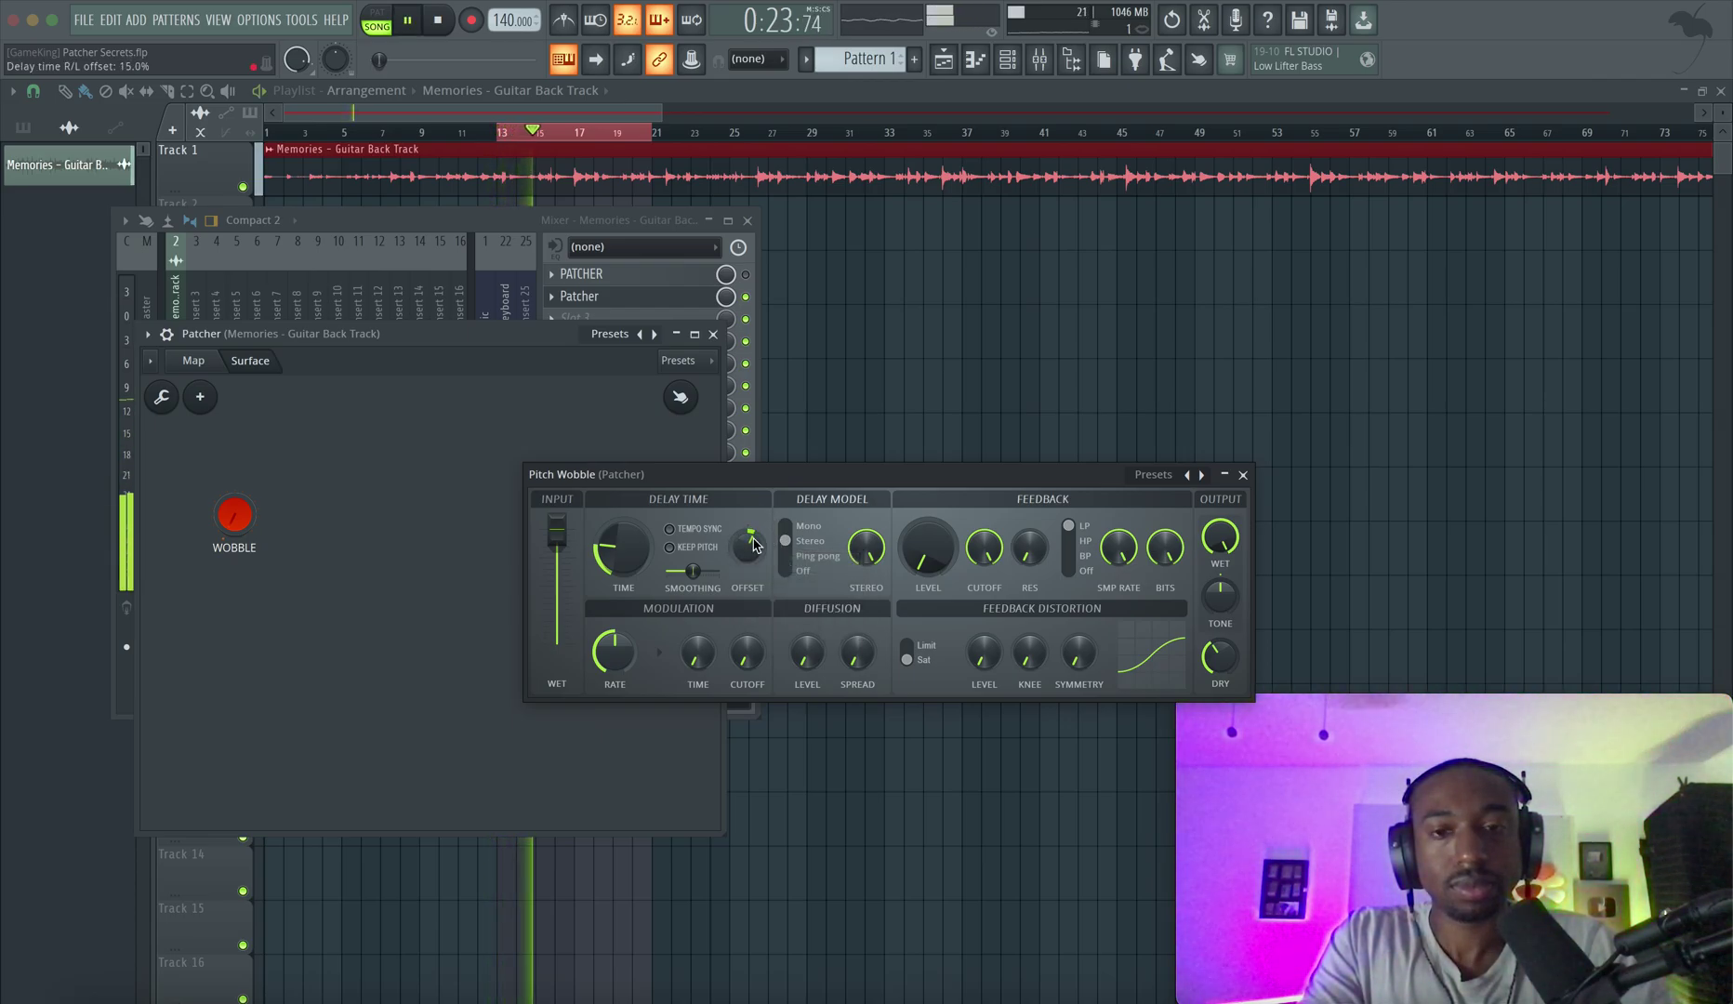
pyautogui.press('space')
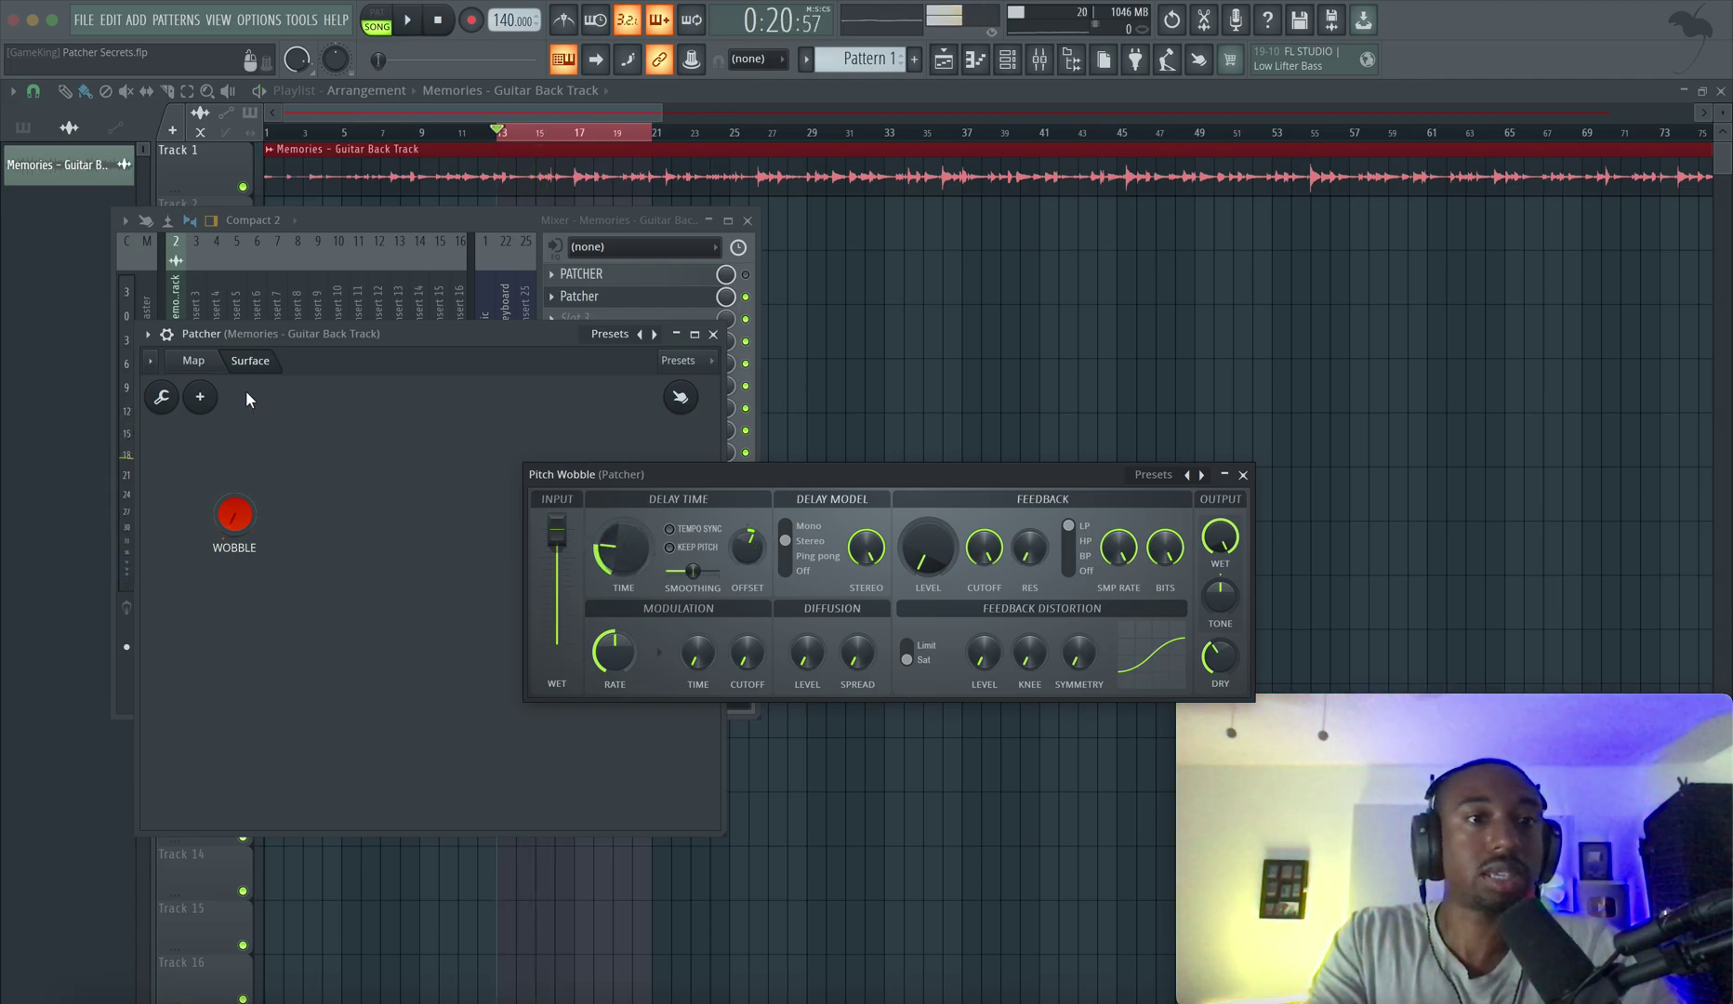
# - Show Patcher's map and activate Pitch Wobble's delay time as an additional parameter input on its module
pyautogui.click(195, 362)
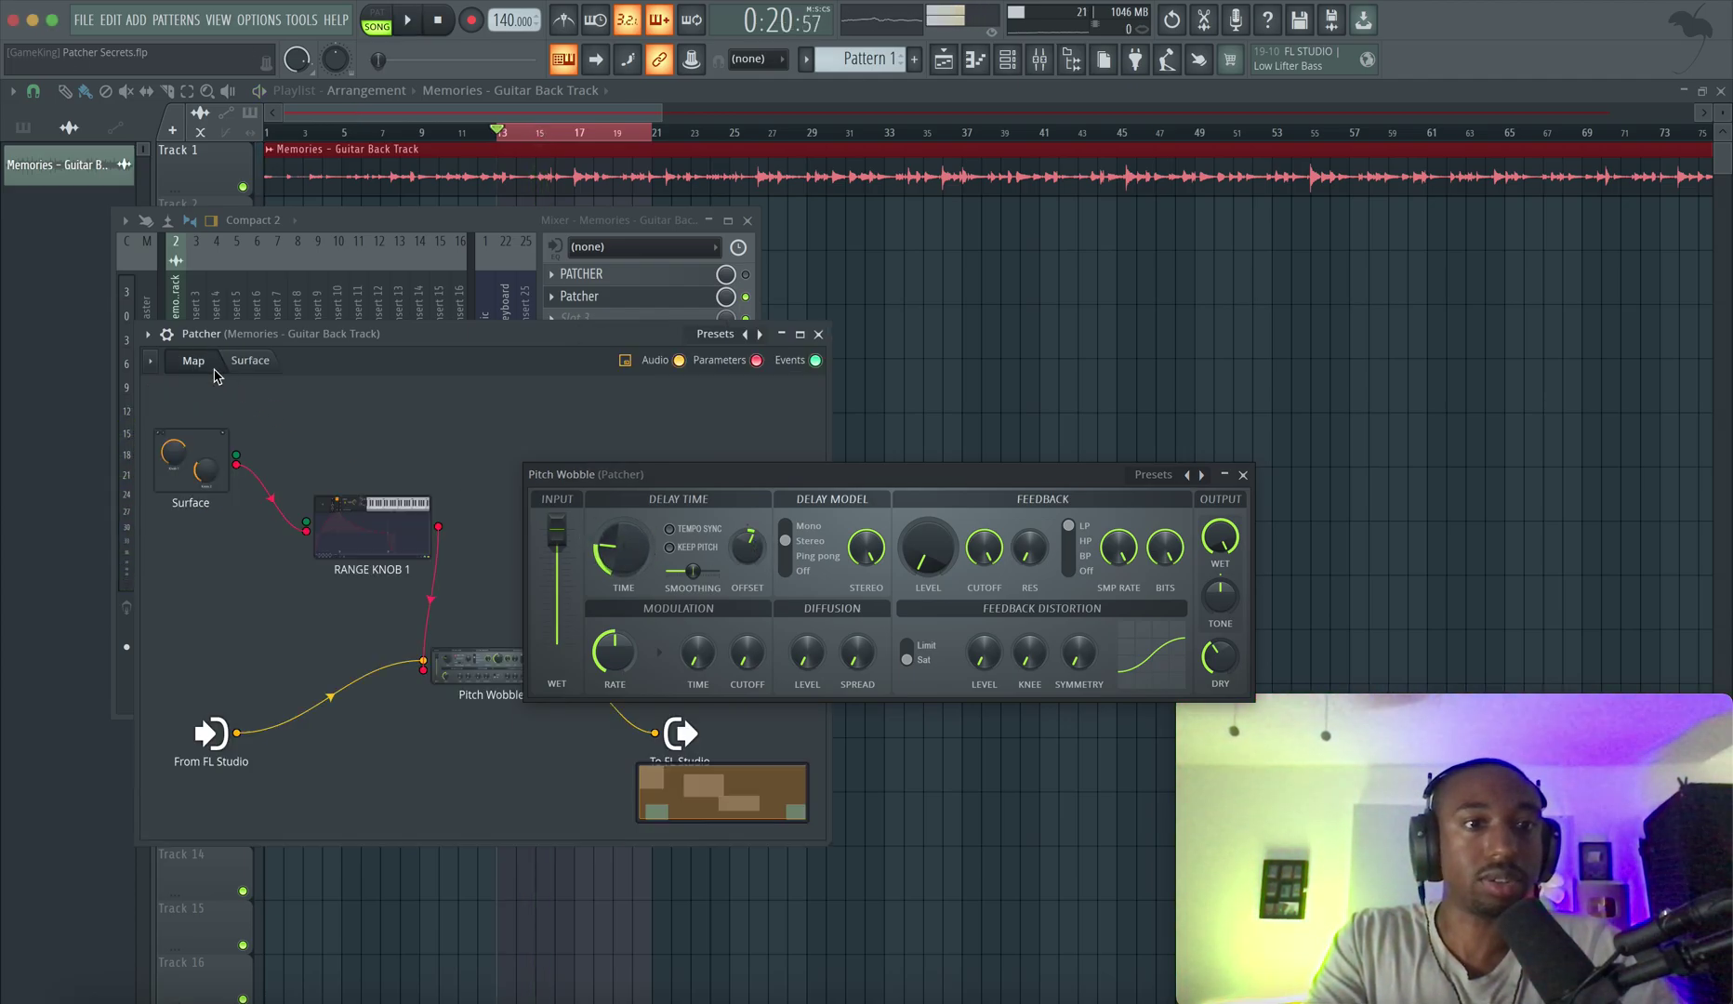
pyautogui.rightClick(630, 555)
pyautogui.click(678, 615)
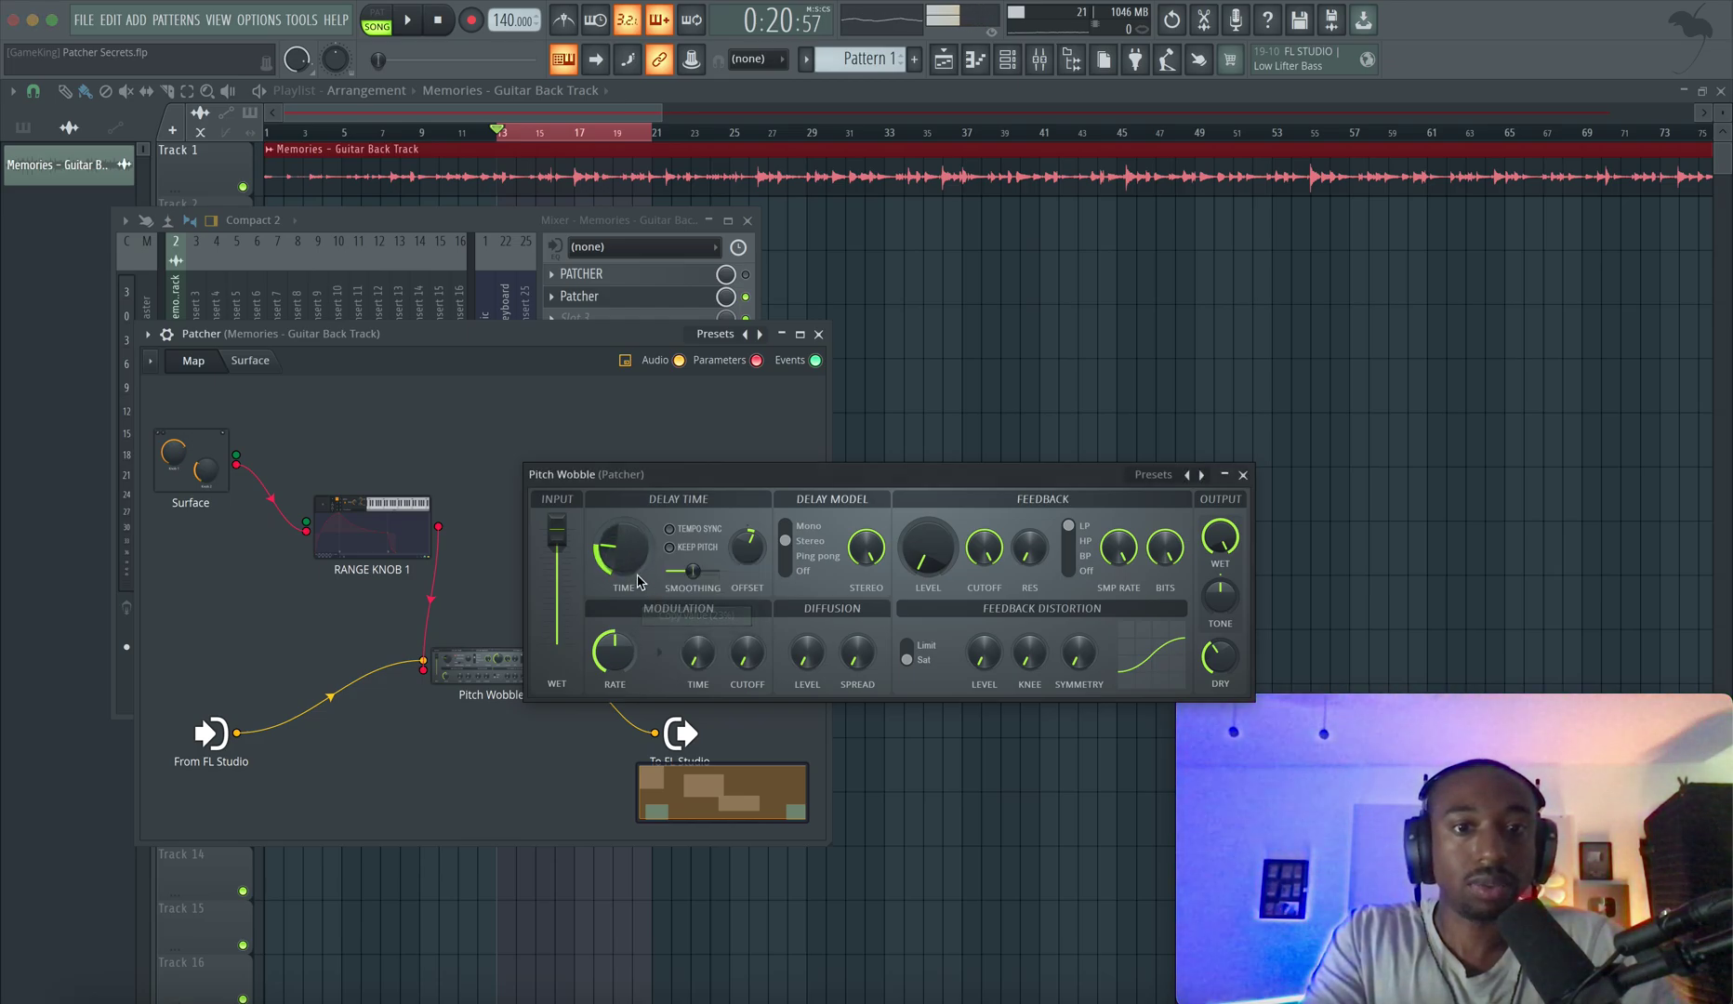
pyautogui.rightClick(632, 571)
pyautogui.click(662, 599)
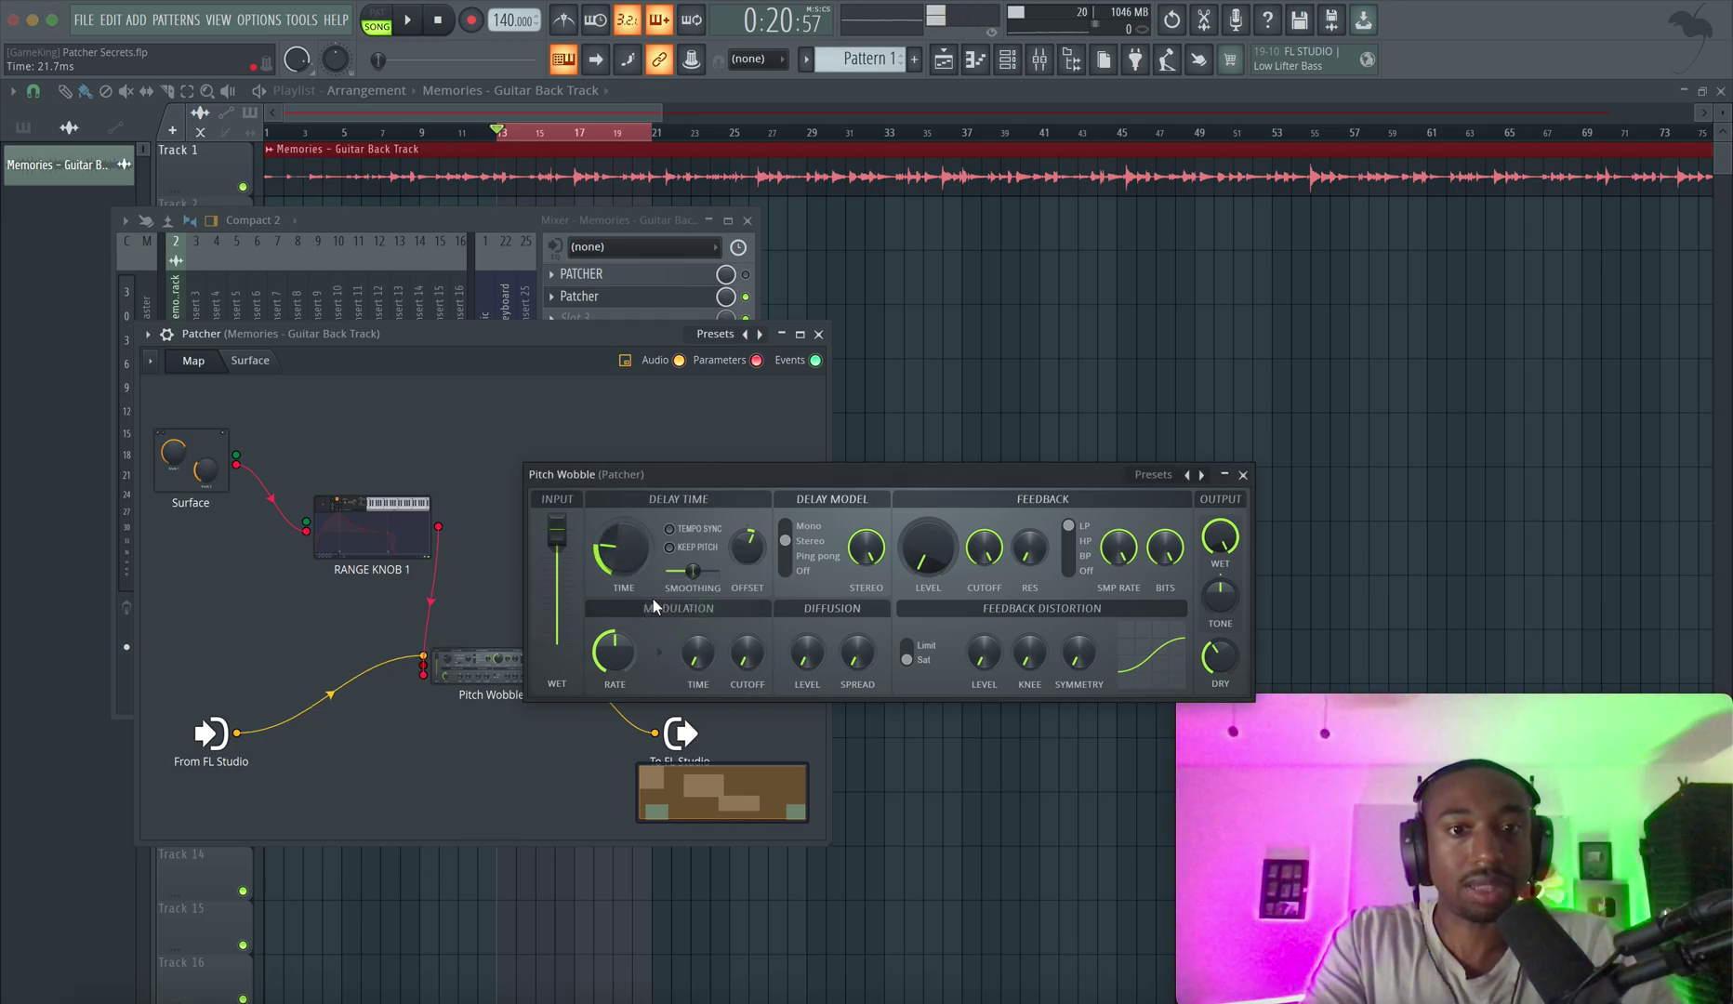
# - Set RANGE KNOB 1's articulator 2 Modulation X mapping to rise from the minimum to the pasted 23% value
pyautogui.click(364, 526)
pyautogui.moveTo(432, 580); pyautogui.dragTo(431, 393)
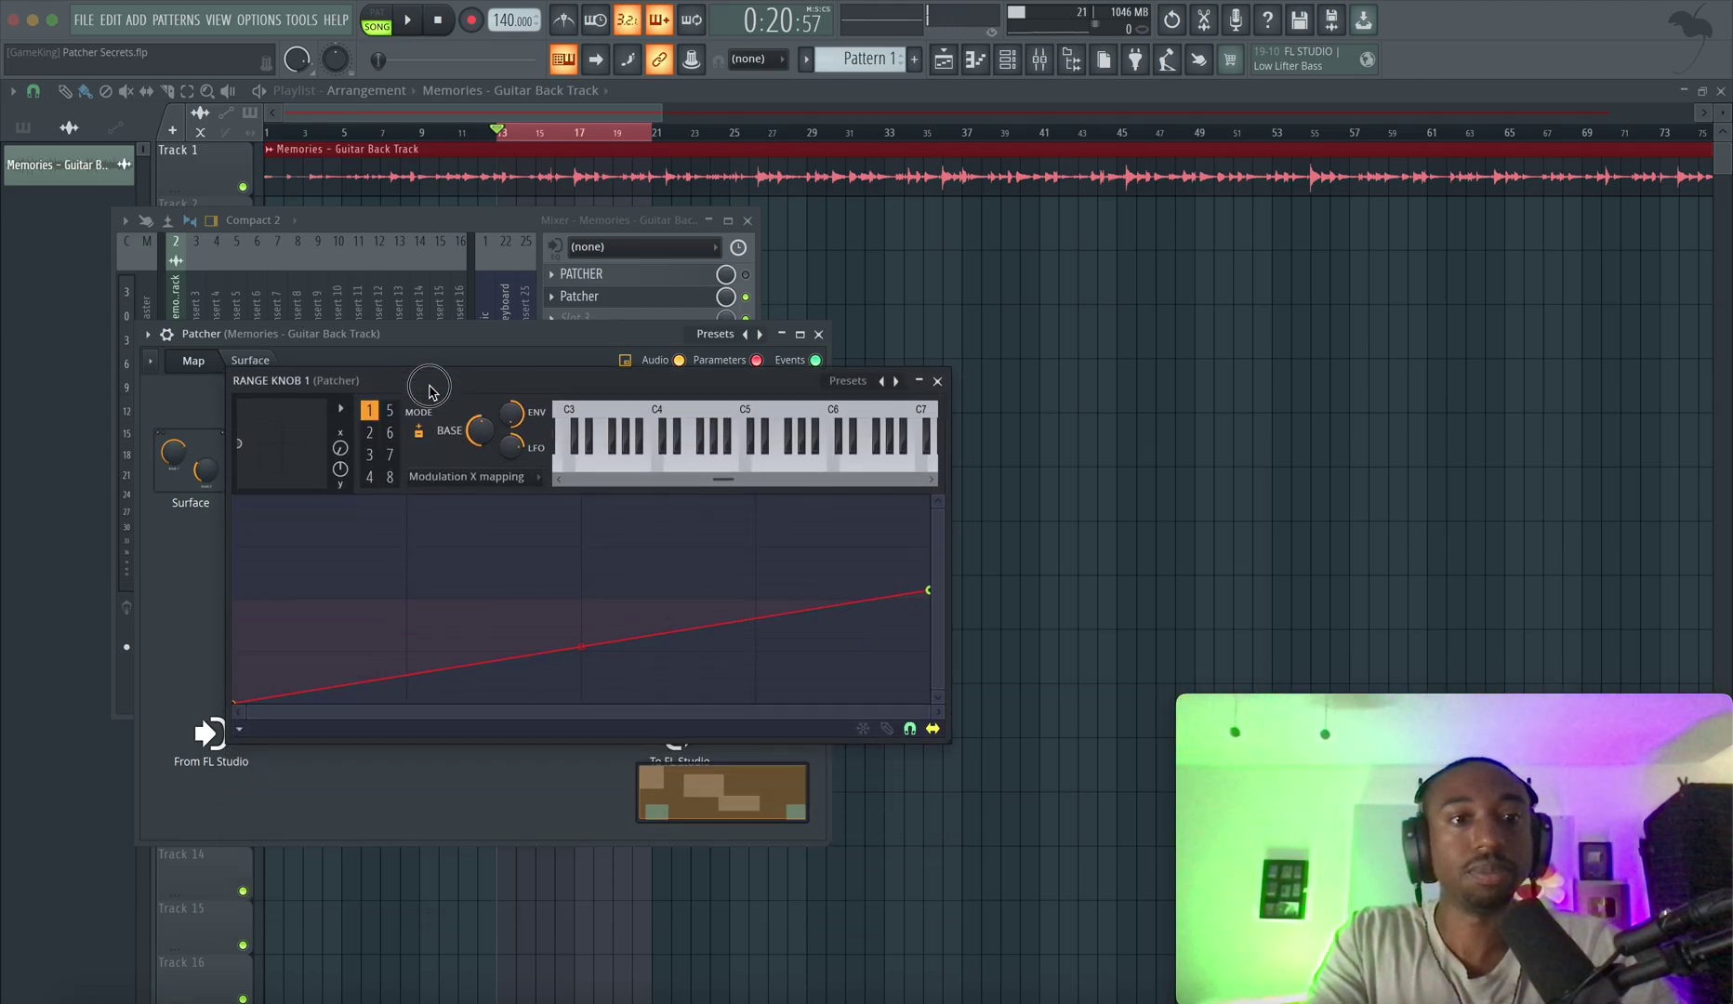
pyautogui.click(370, 433)
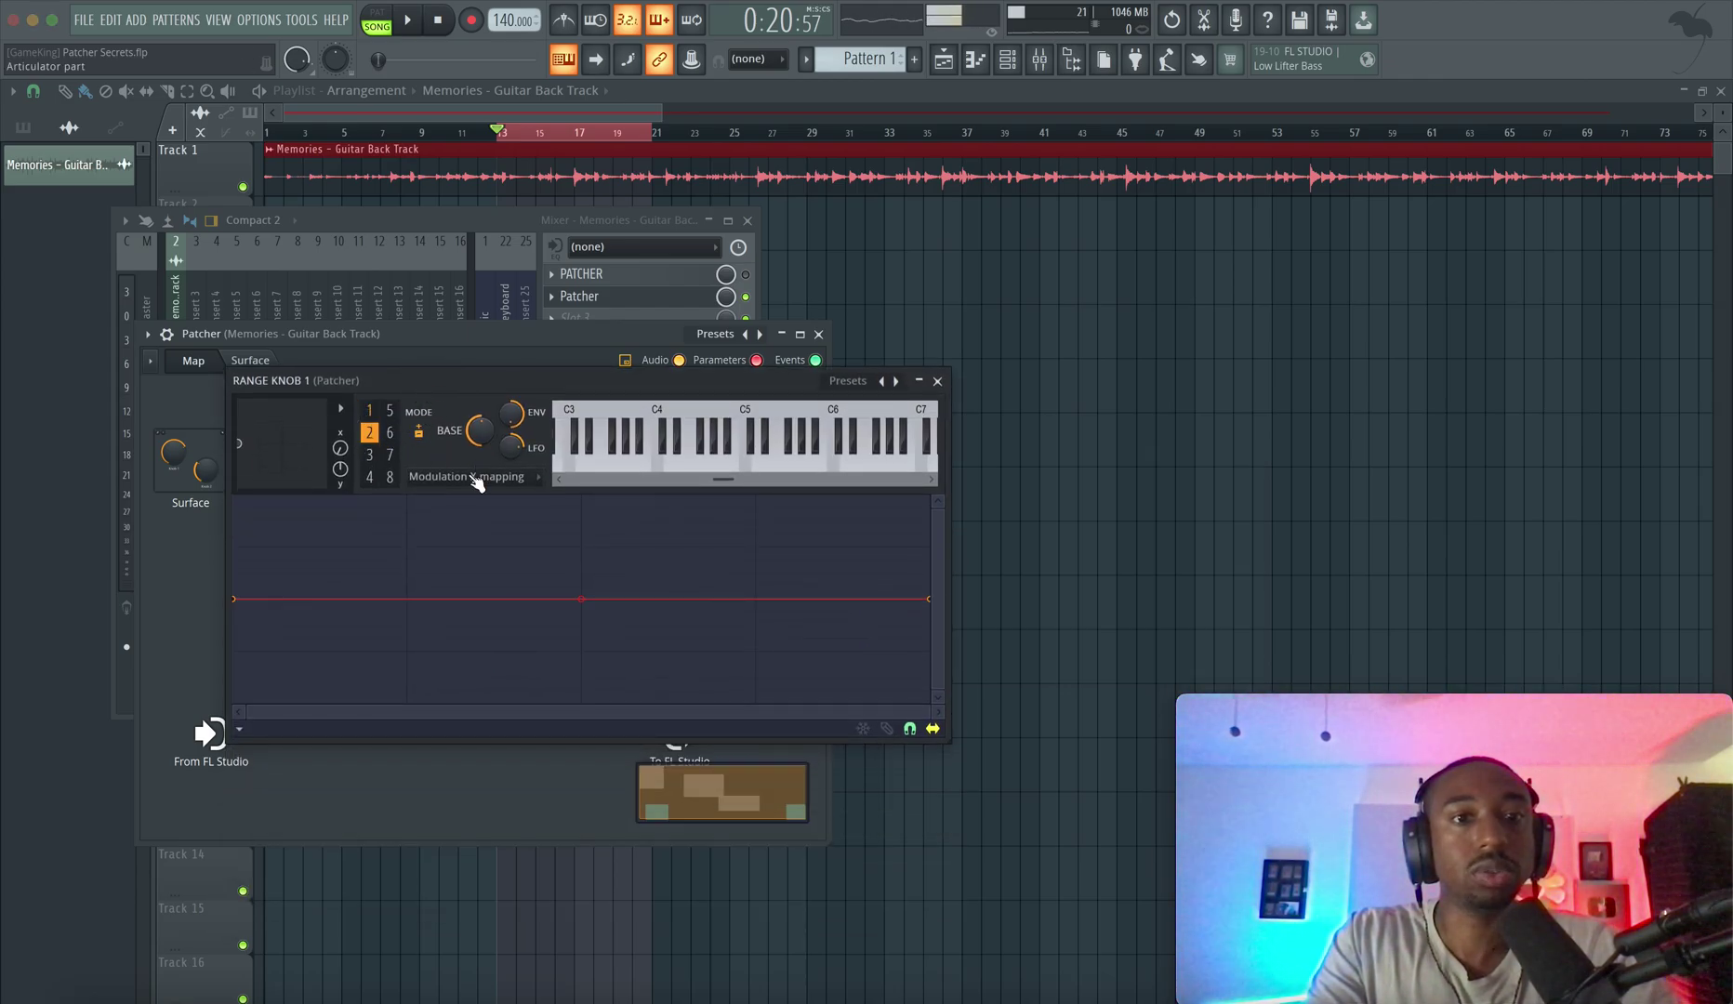
pyautogui.rightClick(929, 600)
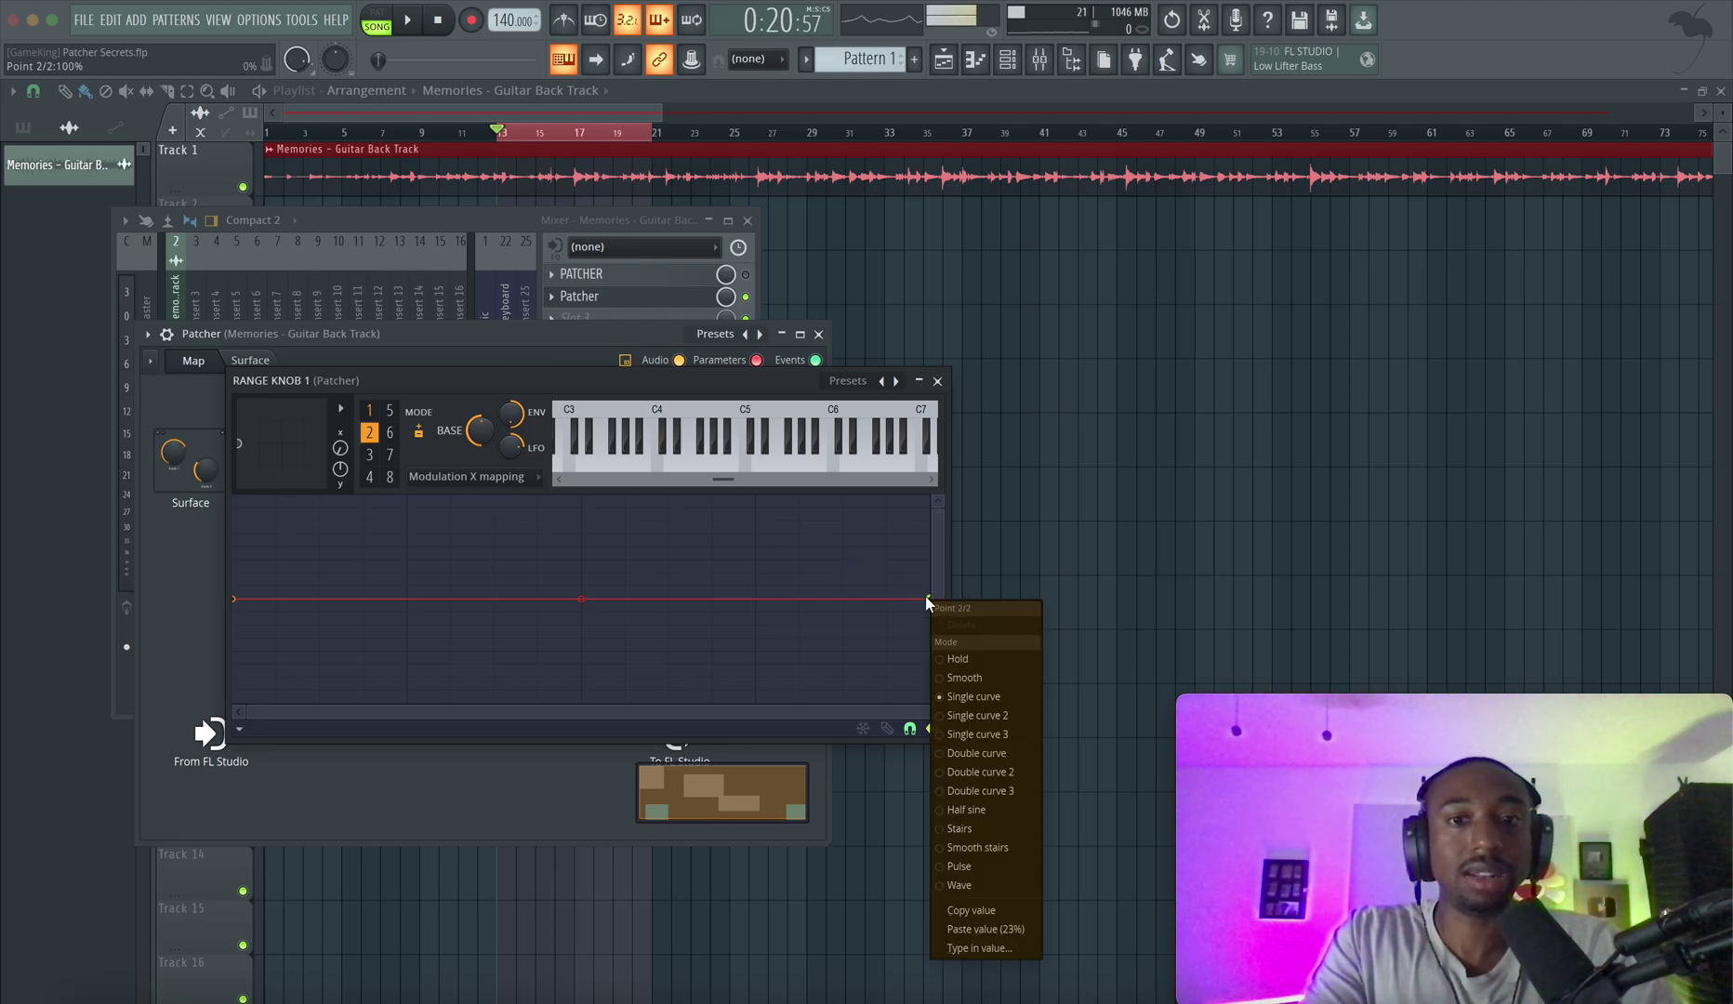
pyautogui.click(983, 932)
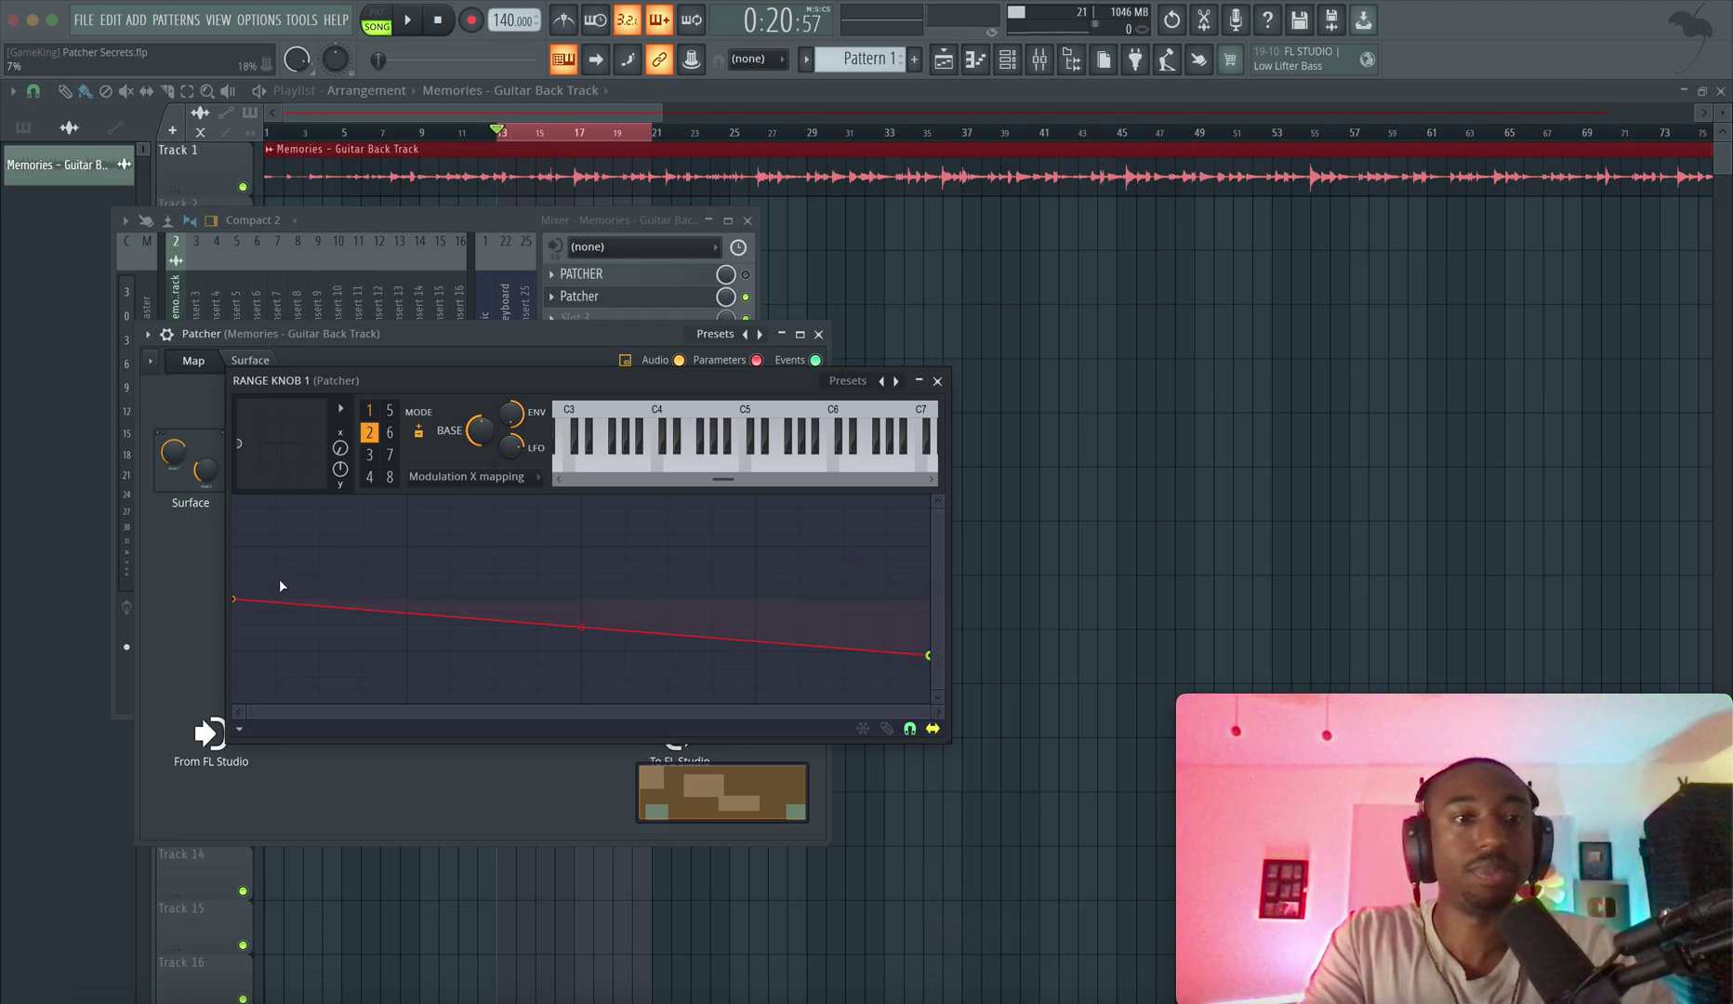
pyautogui.moveTo(240, 595); pyautogui.dragTo(227, 730)
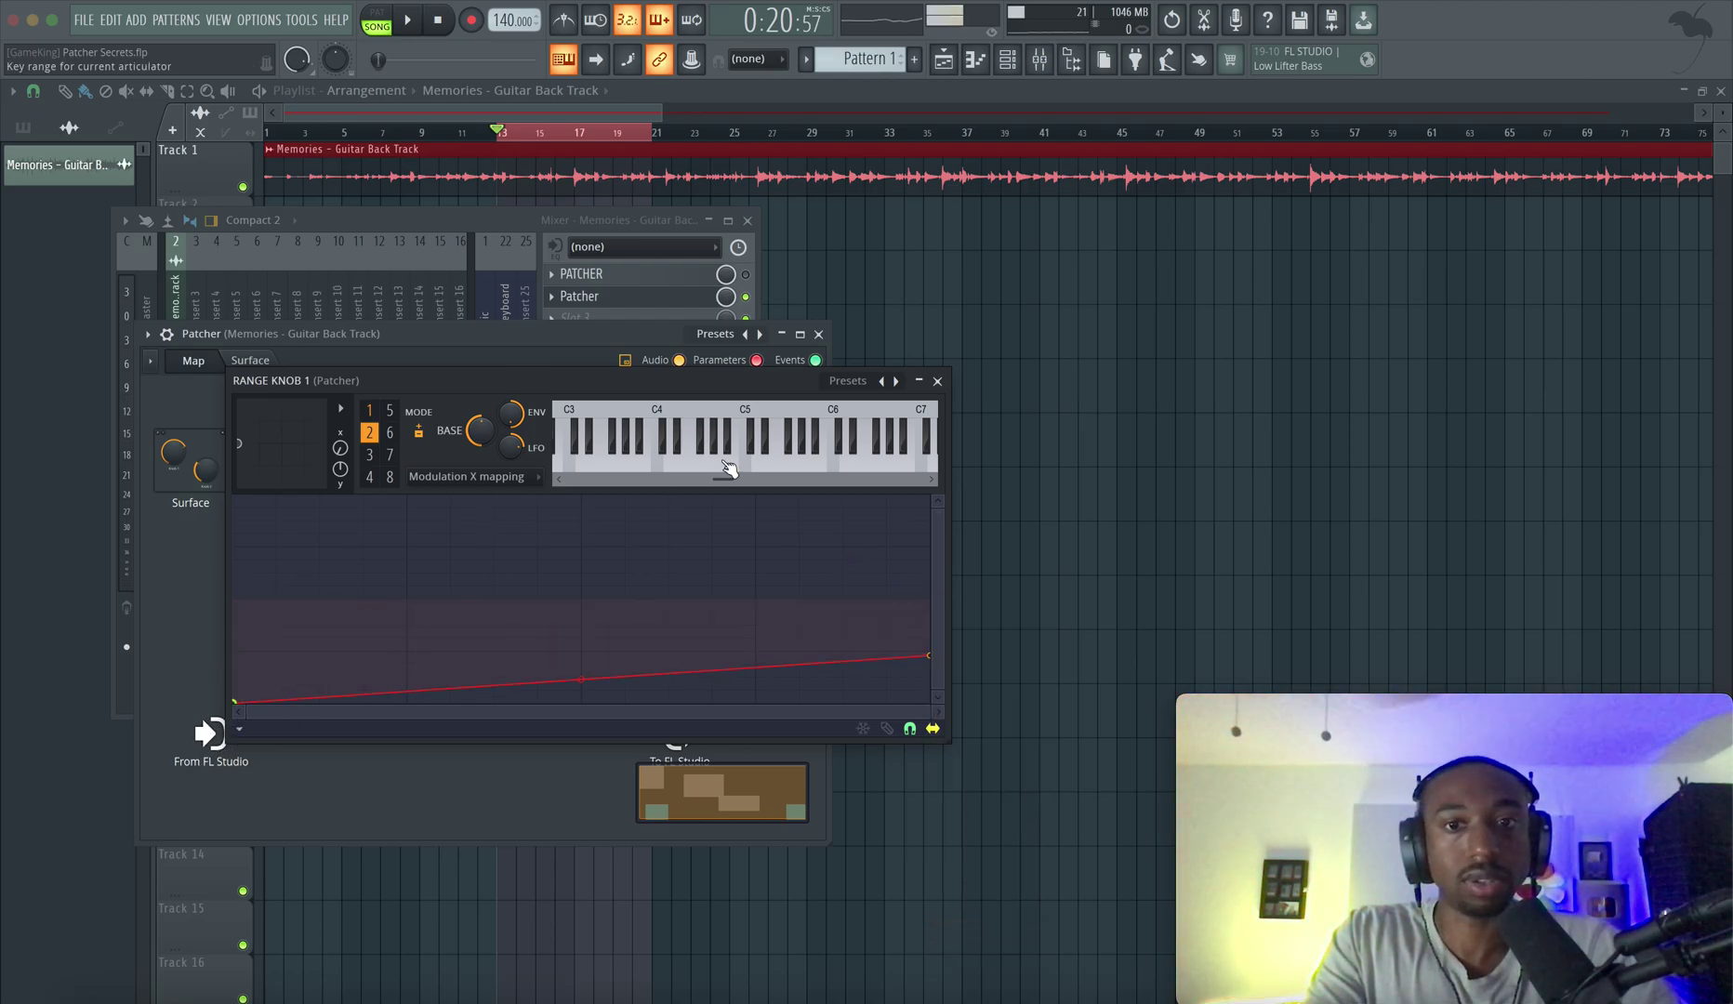
pyautogui.click(938, 382)
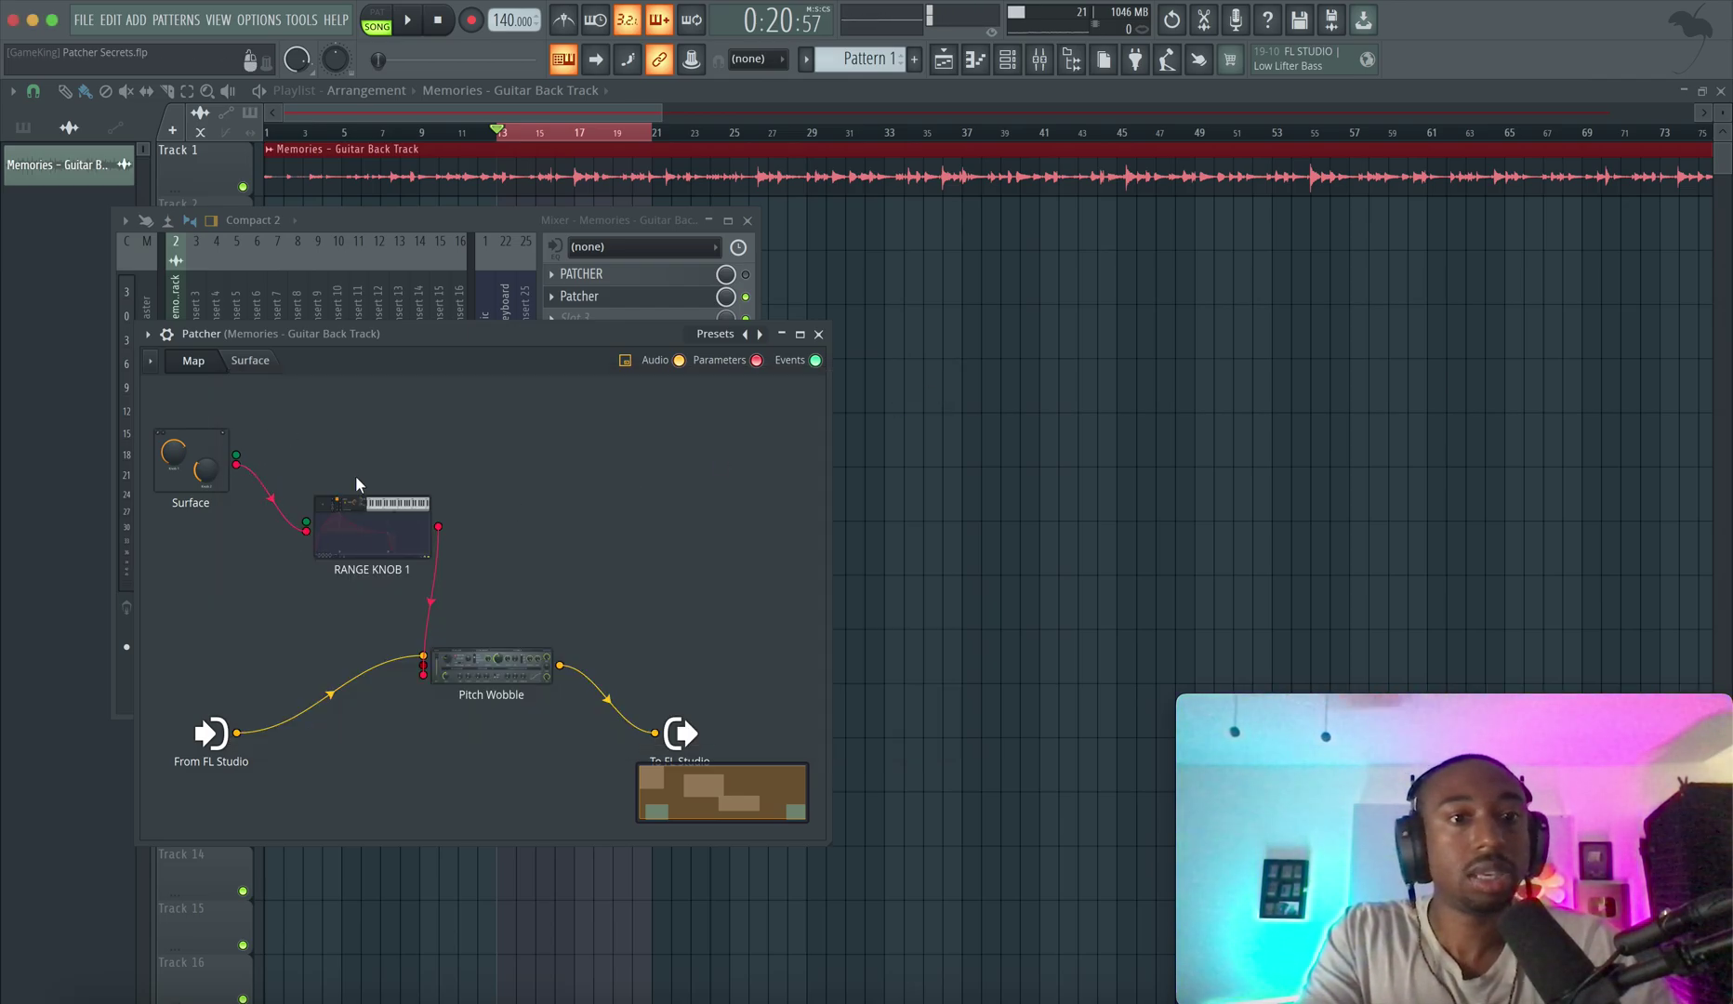
# - Activate Articulator 2 as a controller output on RANGE KNOB 1 and connect it to Pitch Wobble's delay time input
pyautogui.click(376, 535)
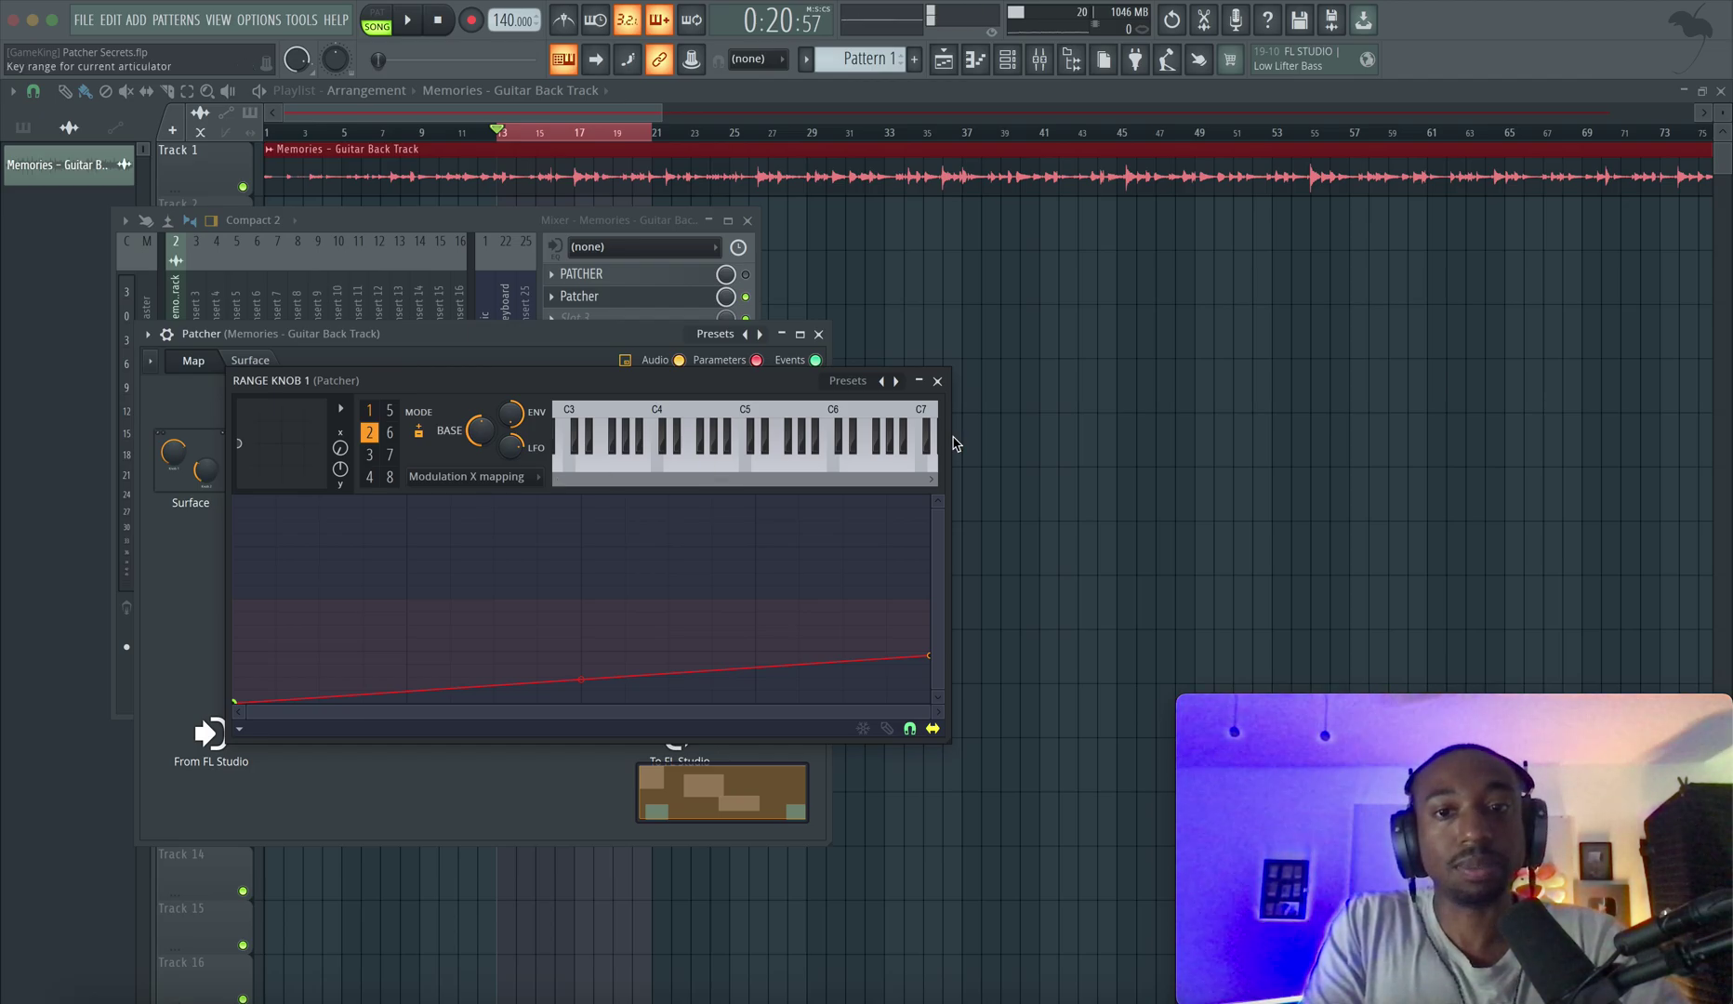
pyautogui.click(937, 382)
pyautogui.moveTo(392, 526); pyautogui.dragTo(353, 526)
pyautogui.rightClick(353, 526)
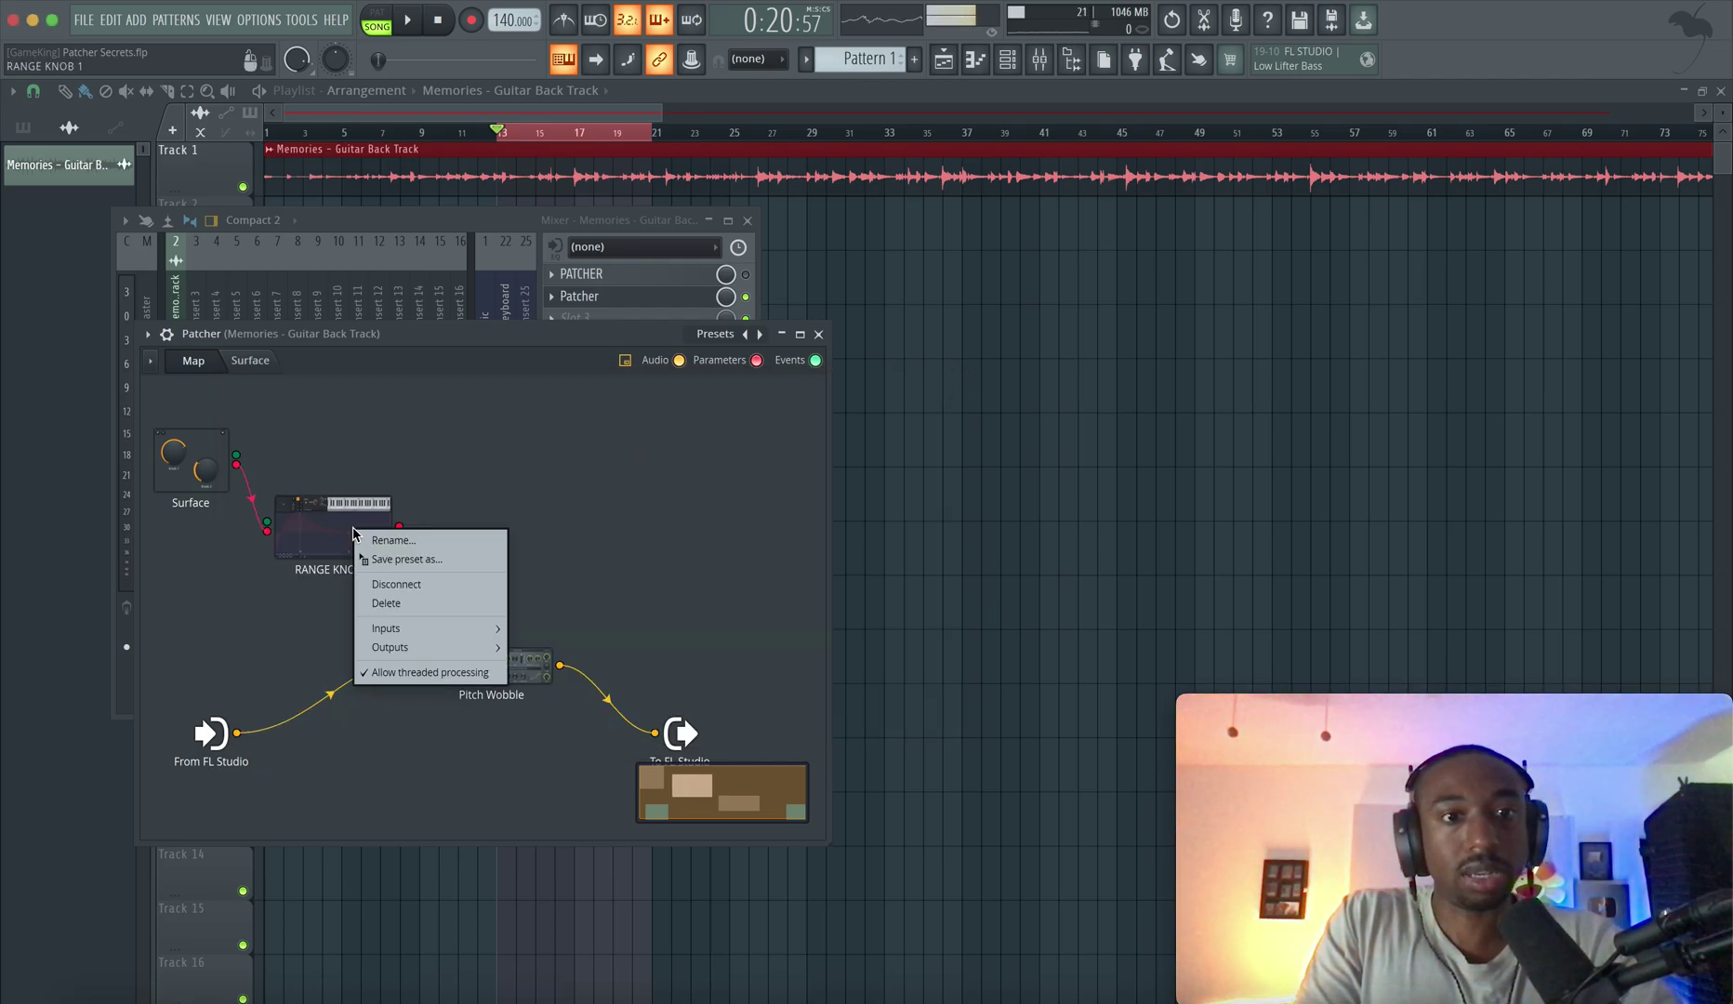
pyautogui.moveTo(401, 648)
pyautogui.moveTo(550, 647)
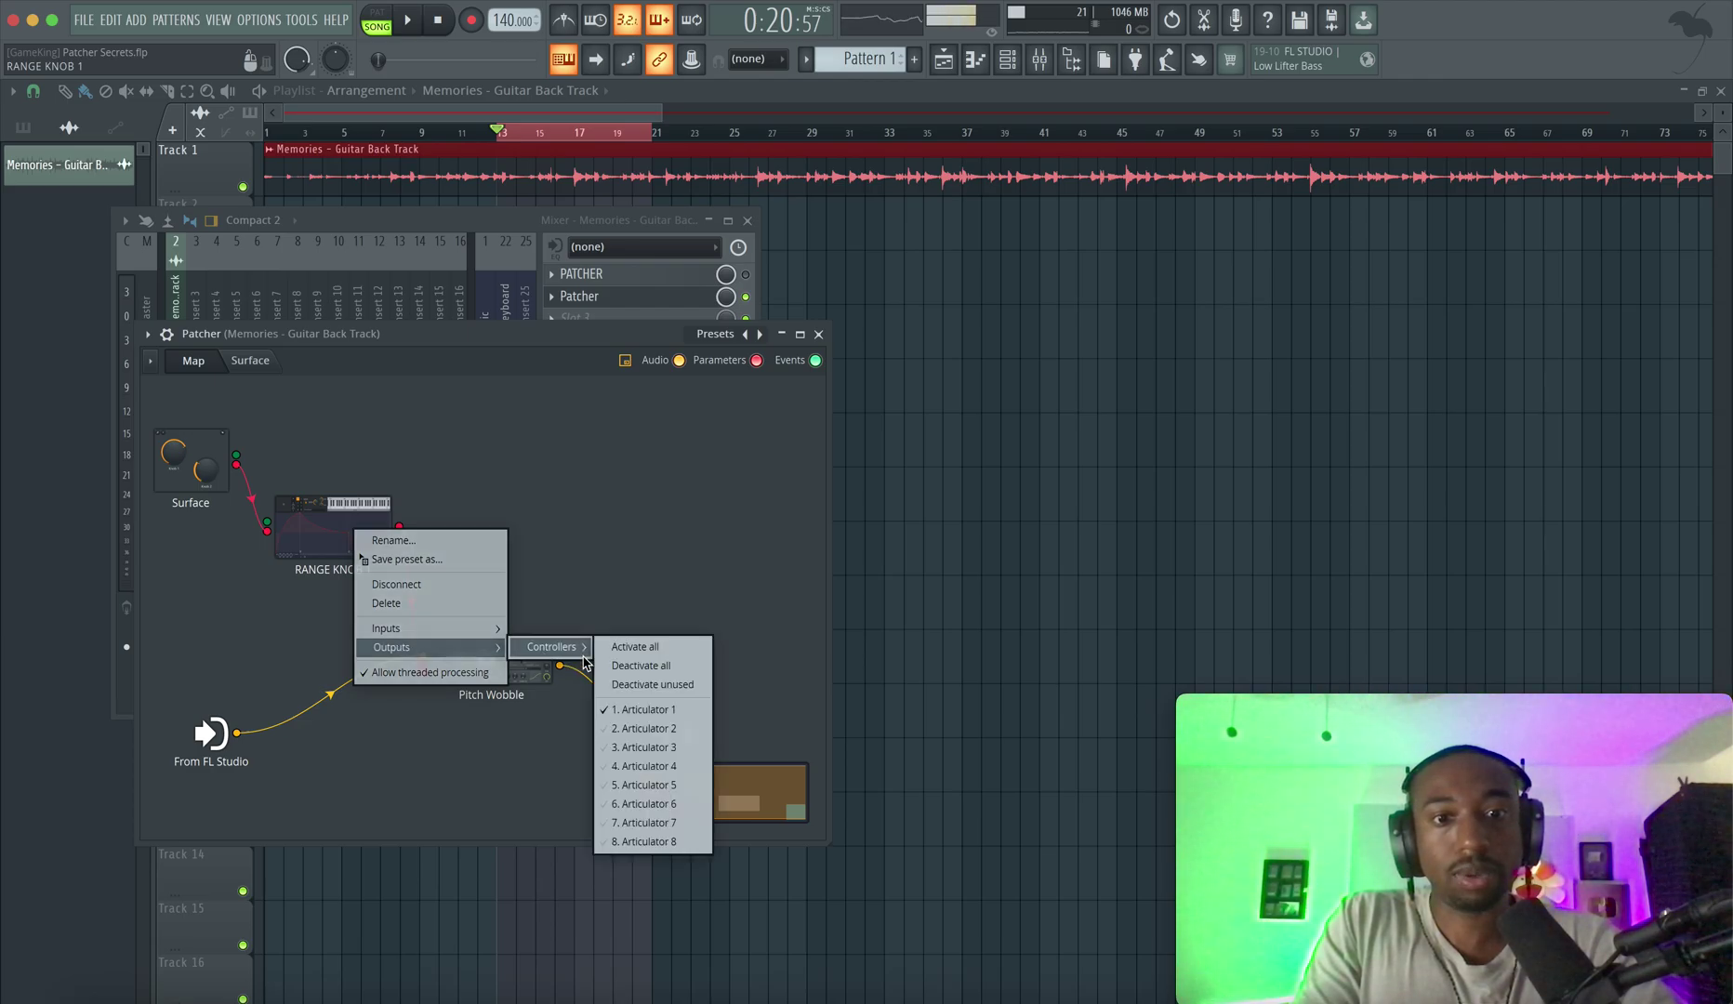
pyautogui.click(636, 729)
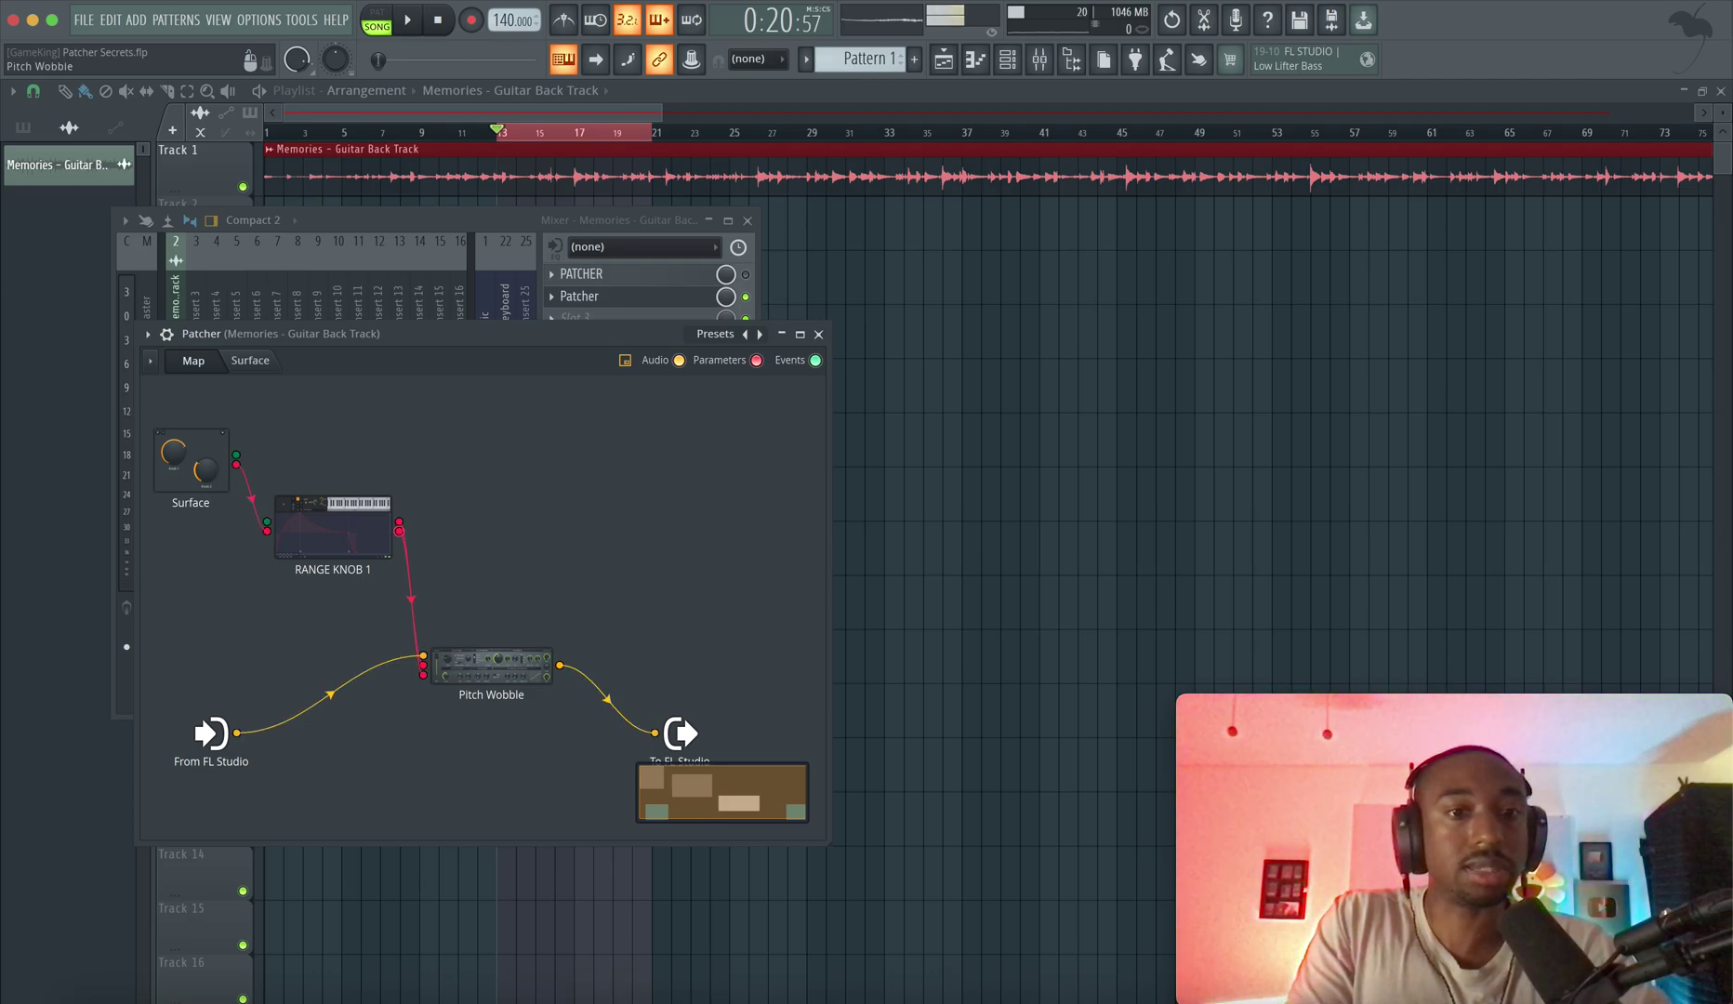
# - Test the Surface's WOBBLE knob across its range while watching Pitch Wobble's two time controls, then return the knob to its minimum
pyautogui.doubleClick(491, 666)
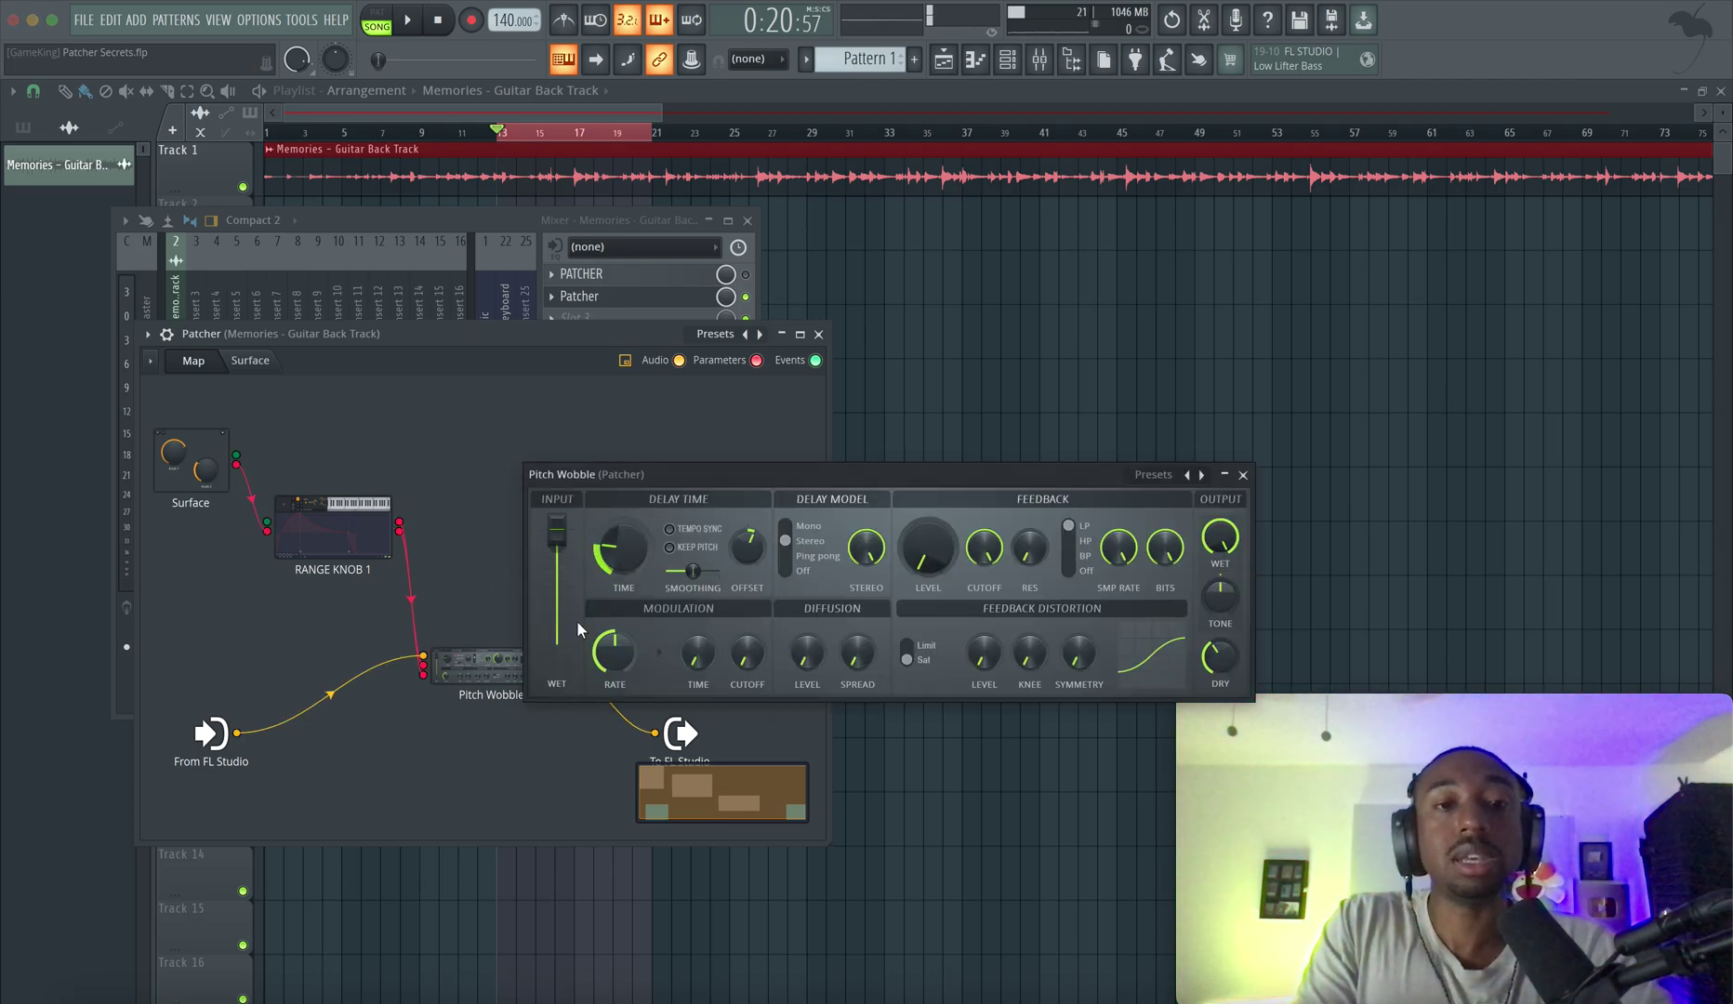
pyautogui.click(269, 363)
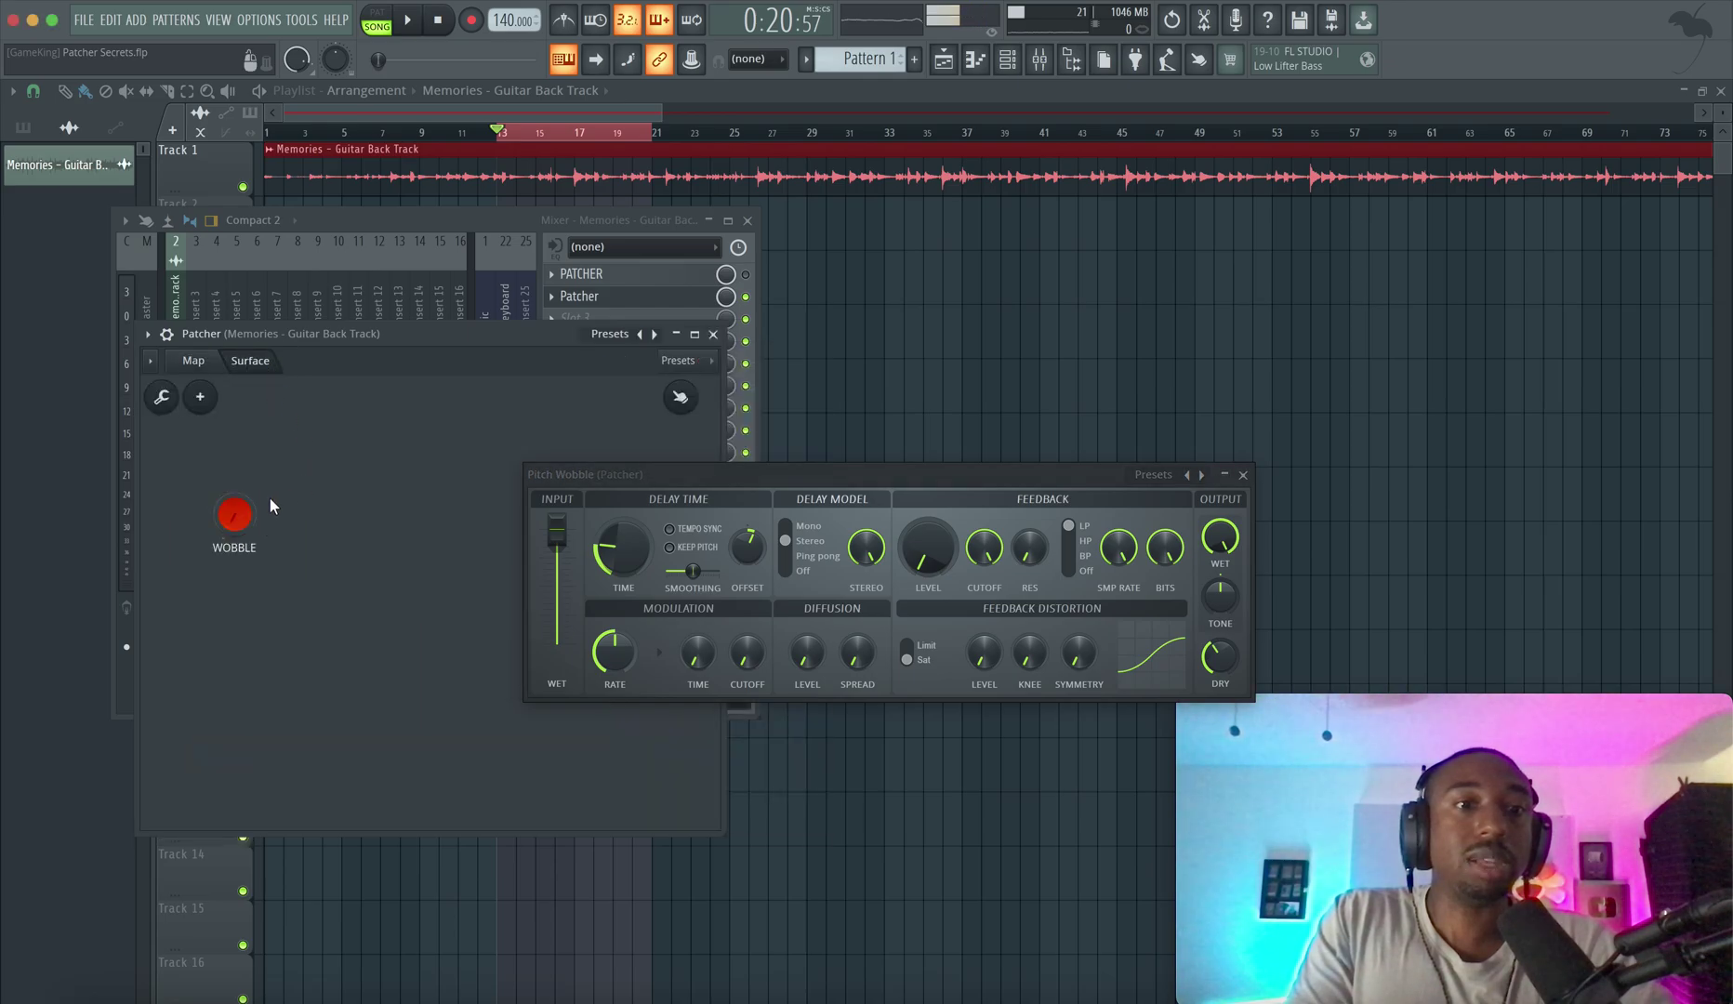
pyautogui.moveTo(234, 514); pyautogui.dragTo(234, 414)
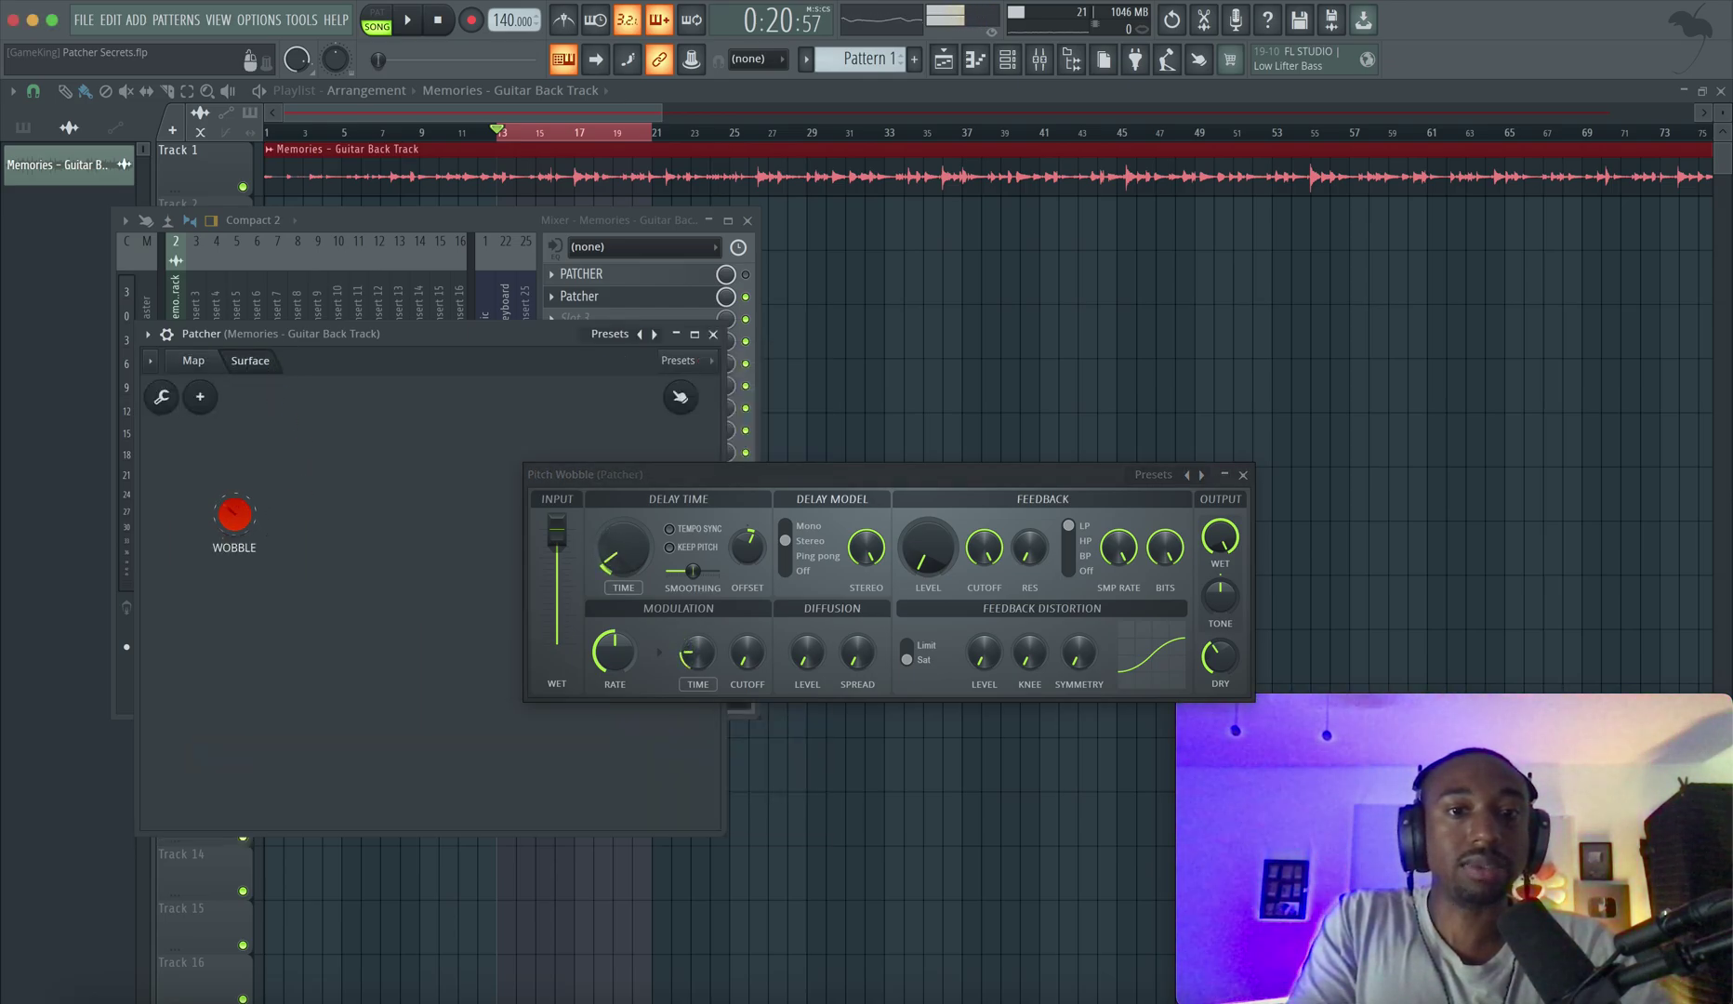
pyautogui.moveTo(238, 512); pyautogui.dragTo(243, 371)
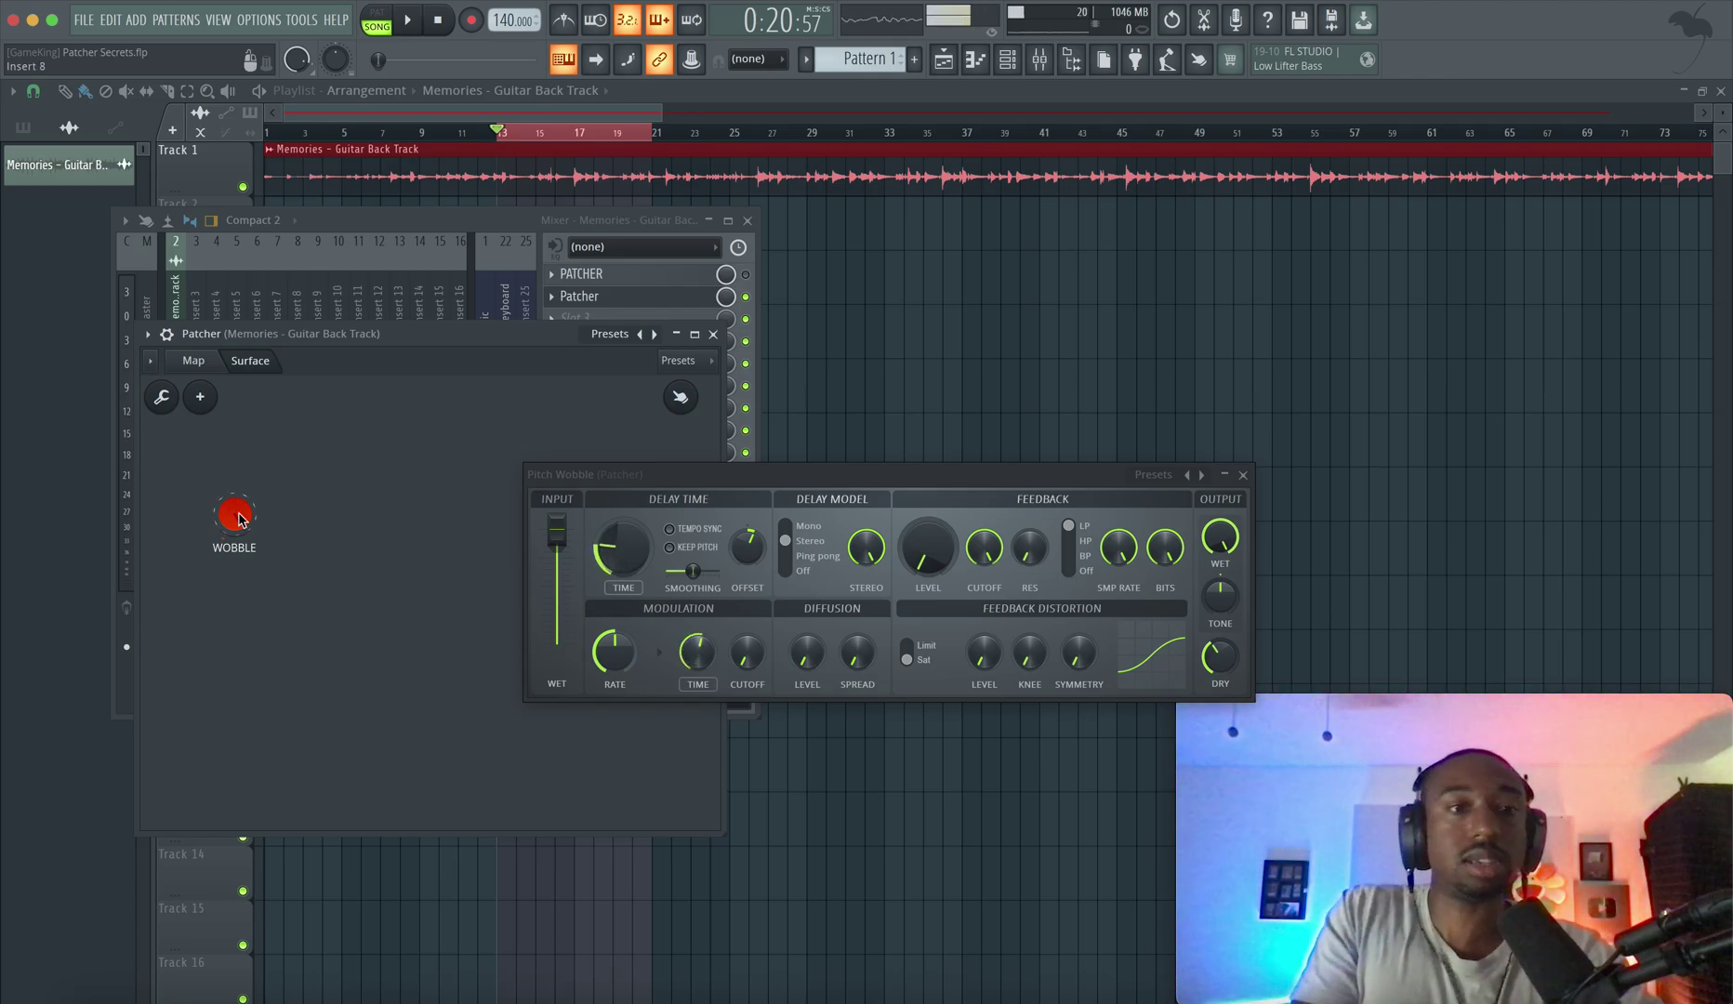
pyautogui.moveTo(239, 518); pyautogui.dragTo(239, 488)
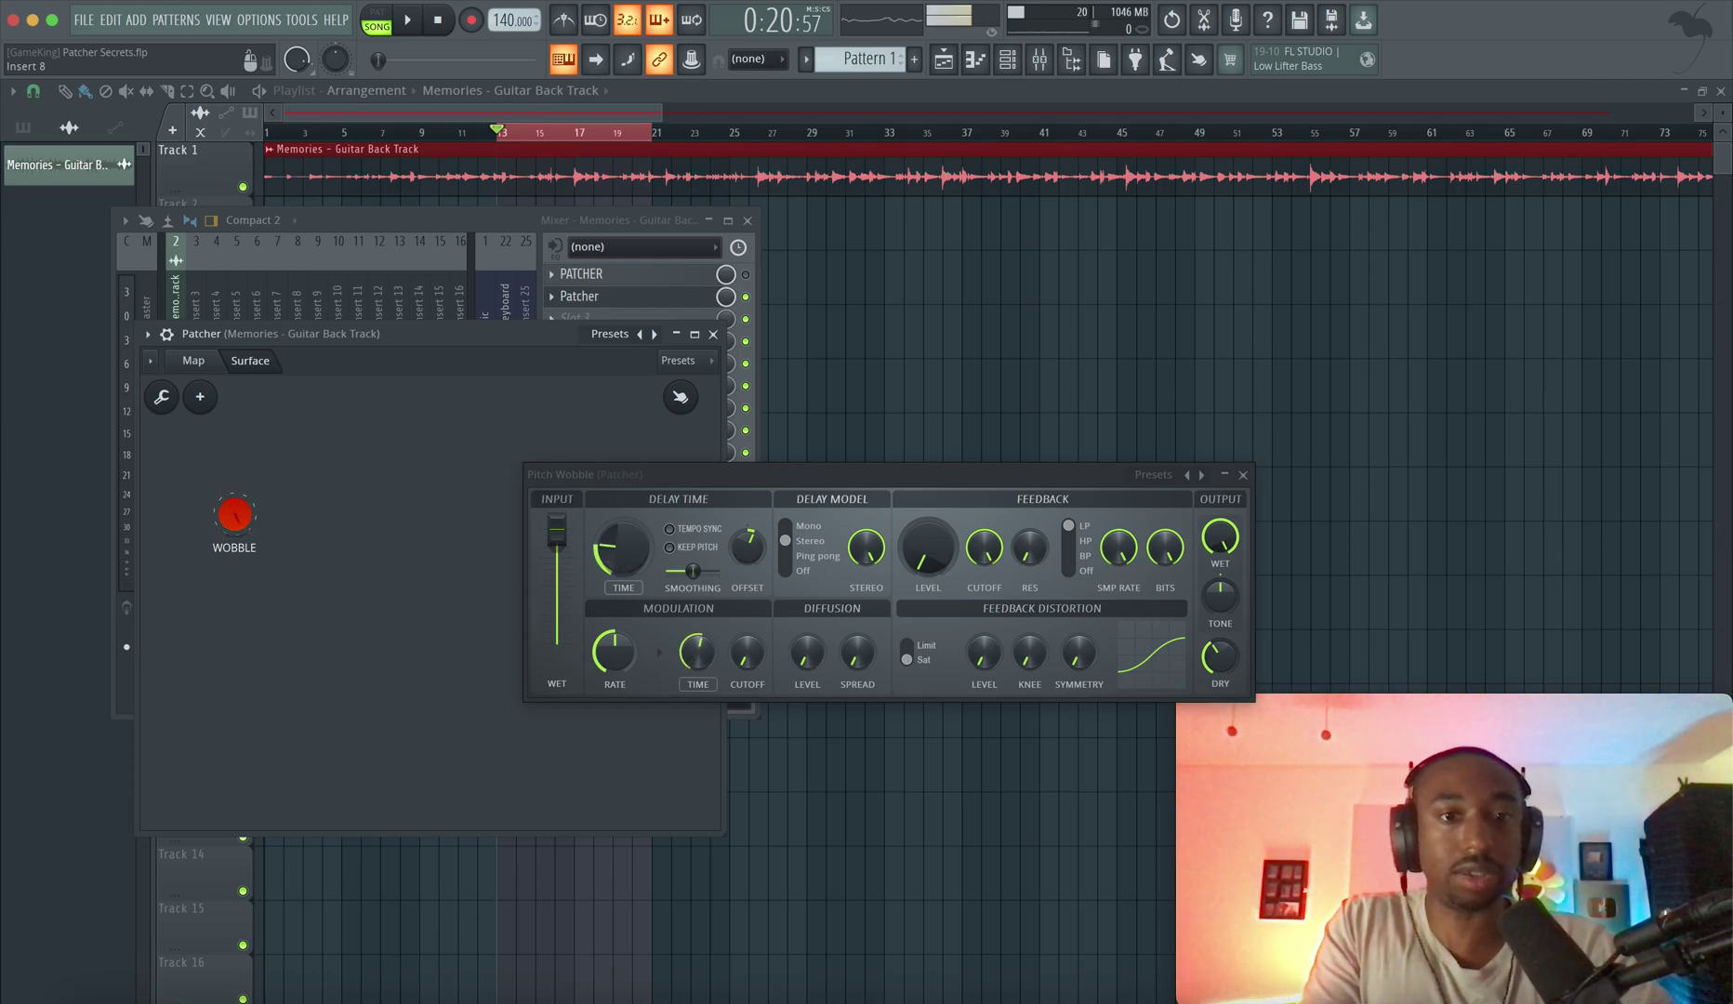
pyautogui.moveTo(235, 514); pyautogui.dragTo(234, 553)
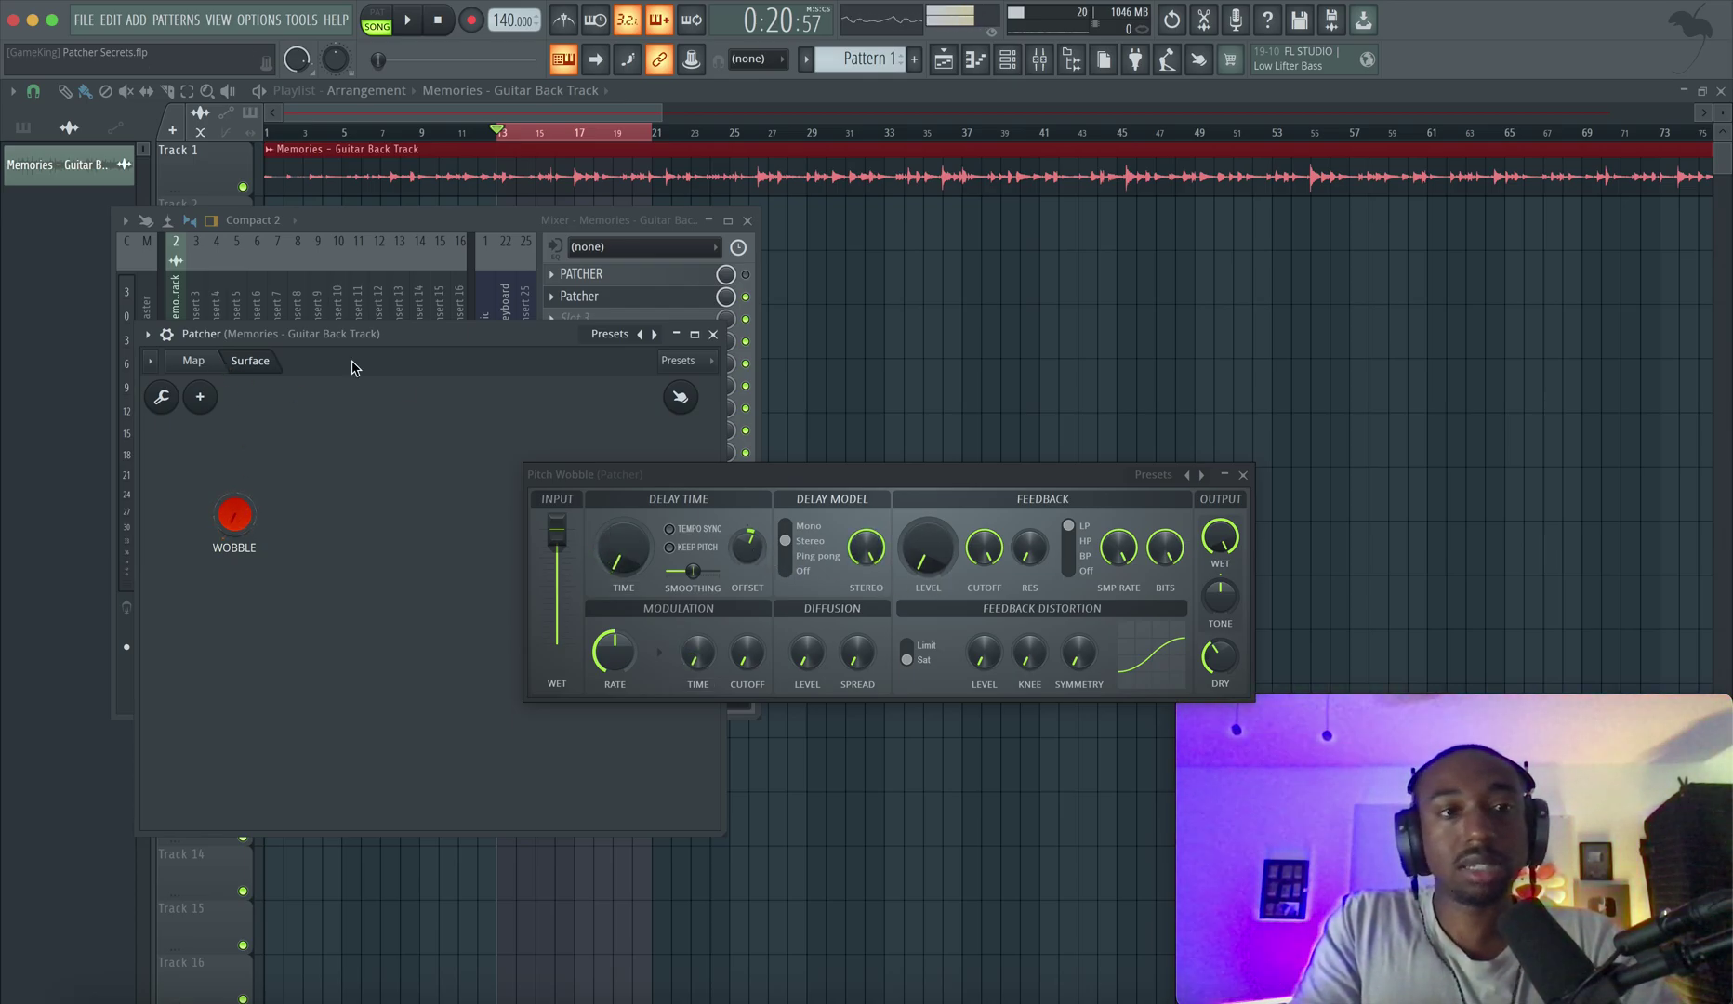
# - Activate Pitch Wobble's delay offset as a parameter input and copy its value
pyautogui.rightClick(751, 548)
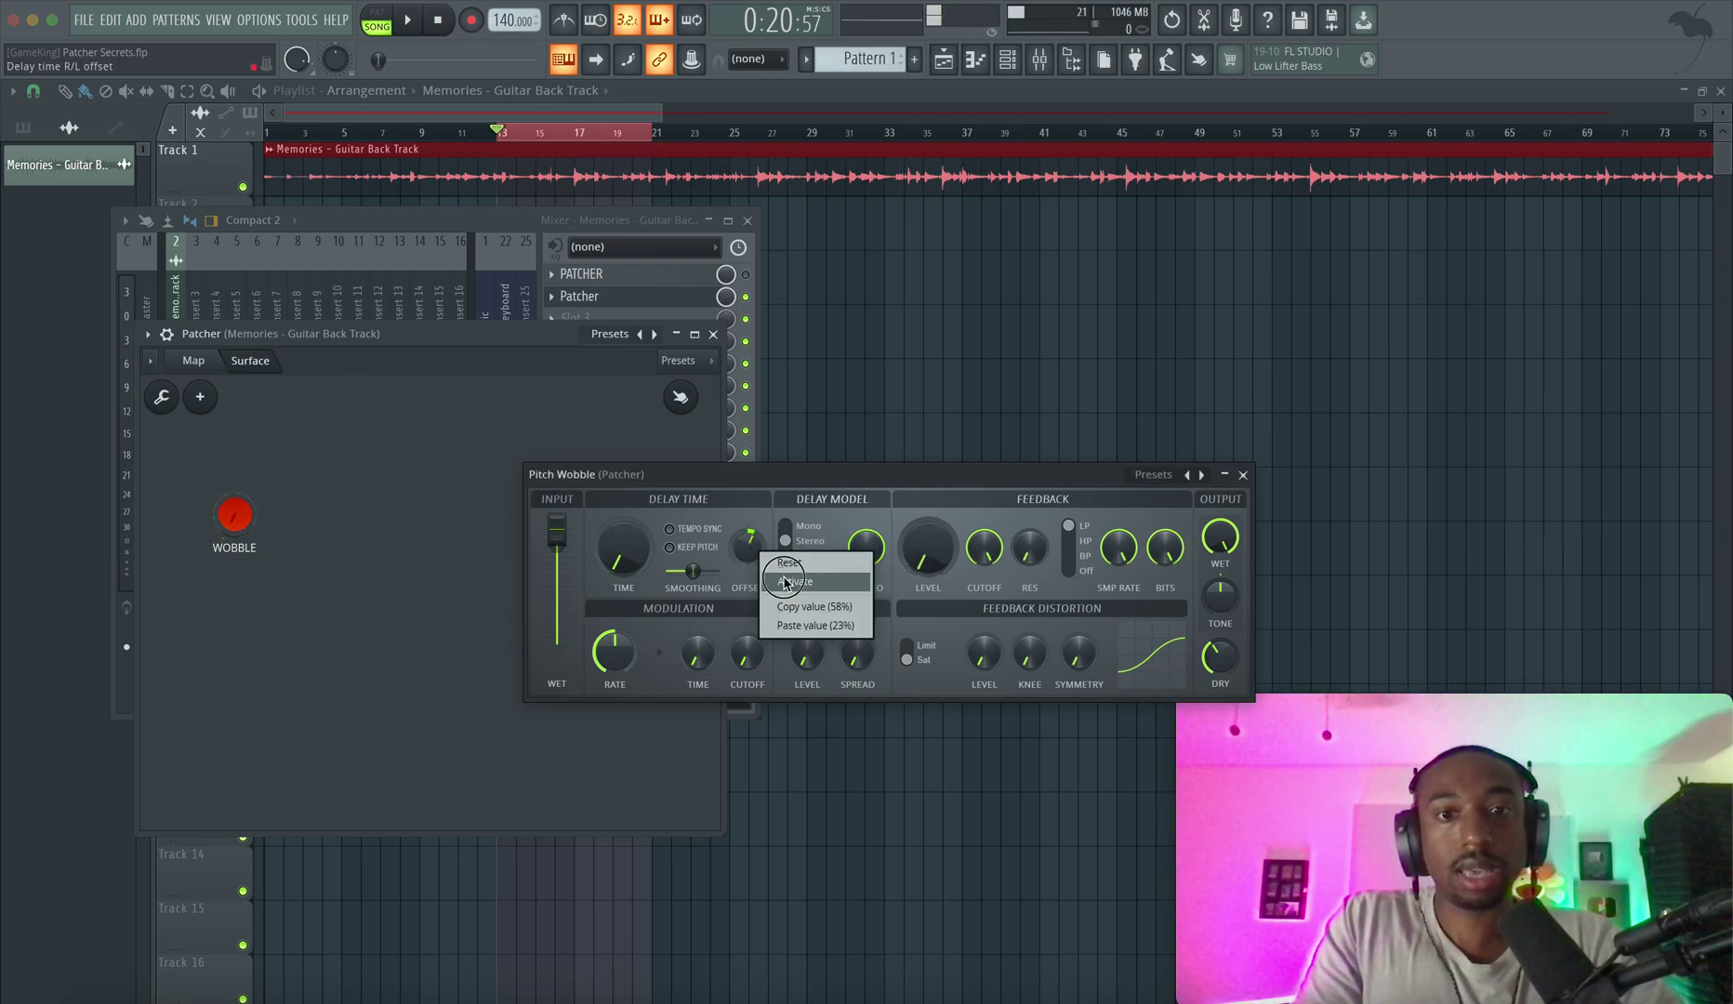
pyautogui.click(784, 583)
pyautogui.rightClick(755, 550)
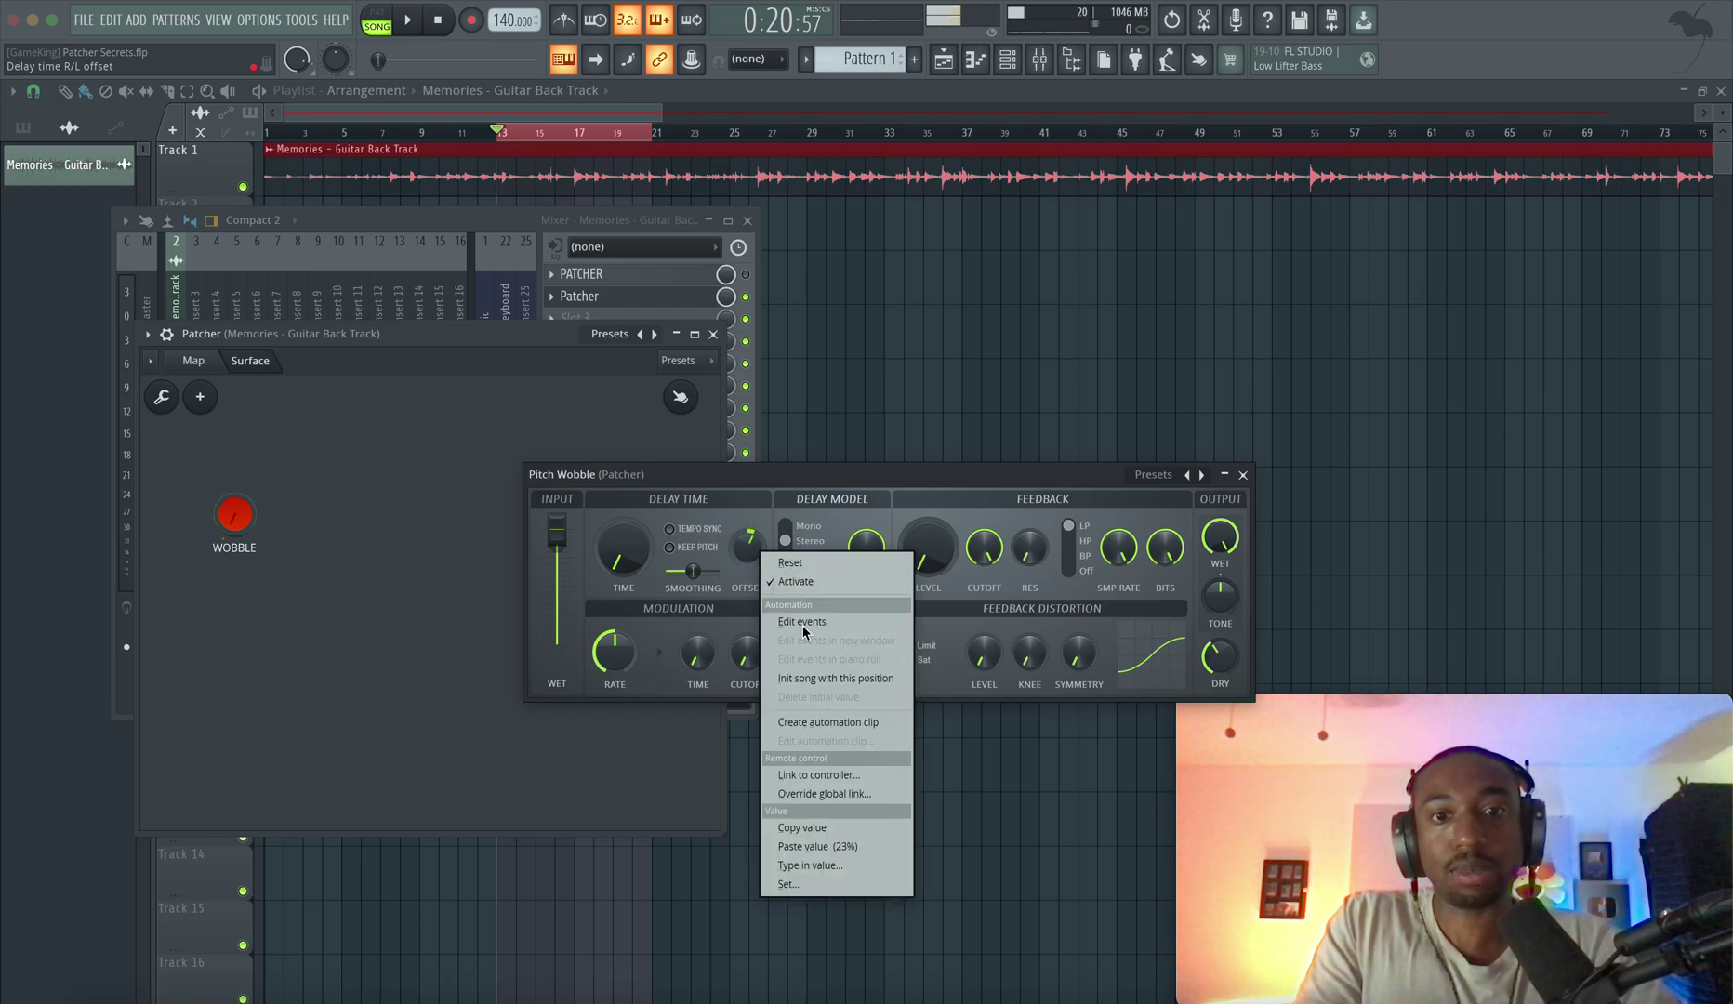
pyautogui.click(828, 827)
# - Set RANGE KNOB 1's articulator 3 Modulation X mapping to rise from the minimum to the pasted 58% value
pyautogui.click(194, 361)
pyautogui.click(328, 512)
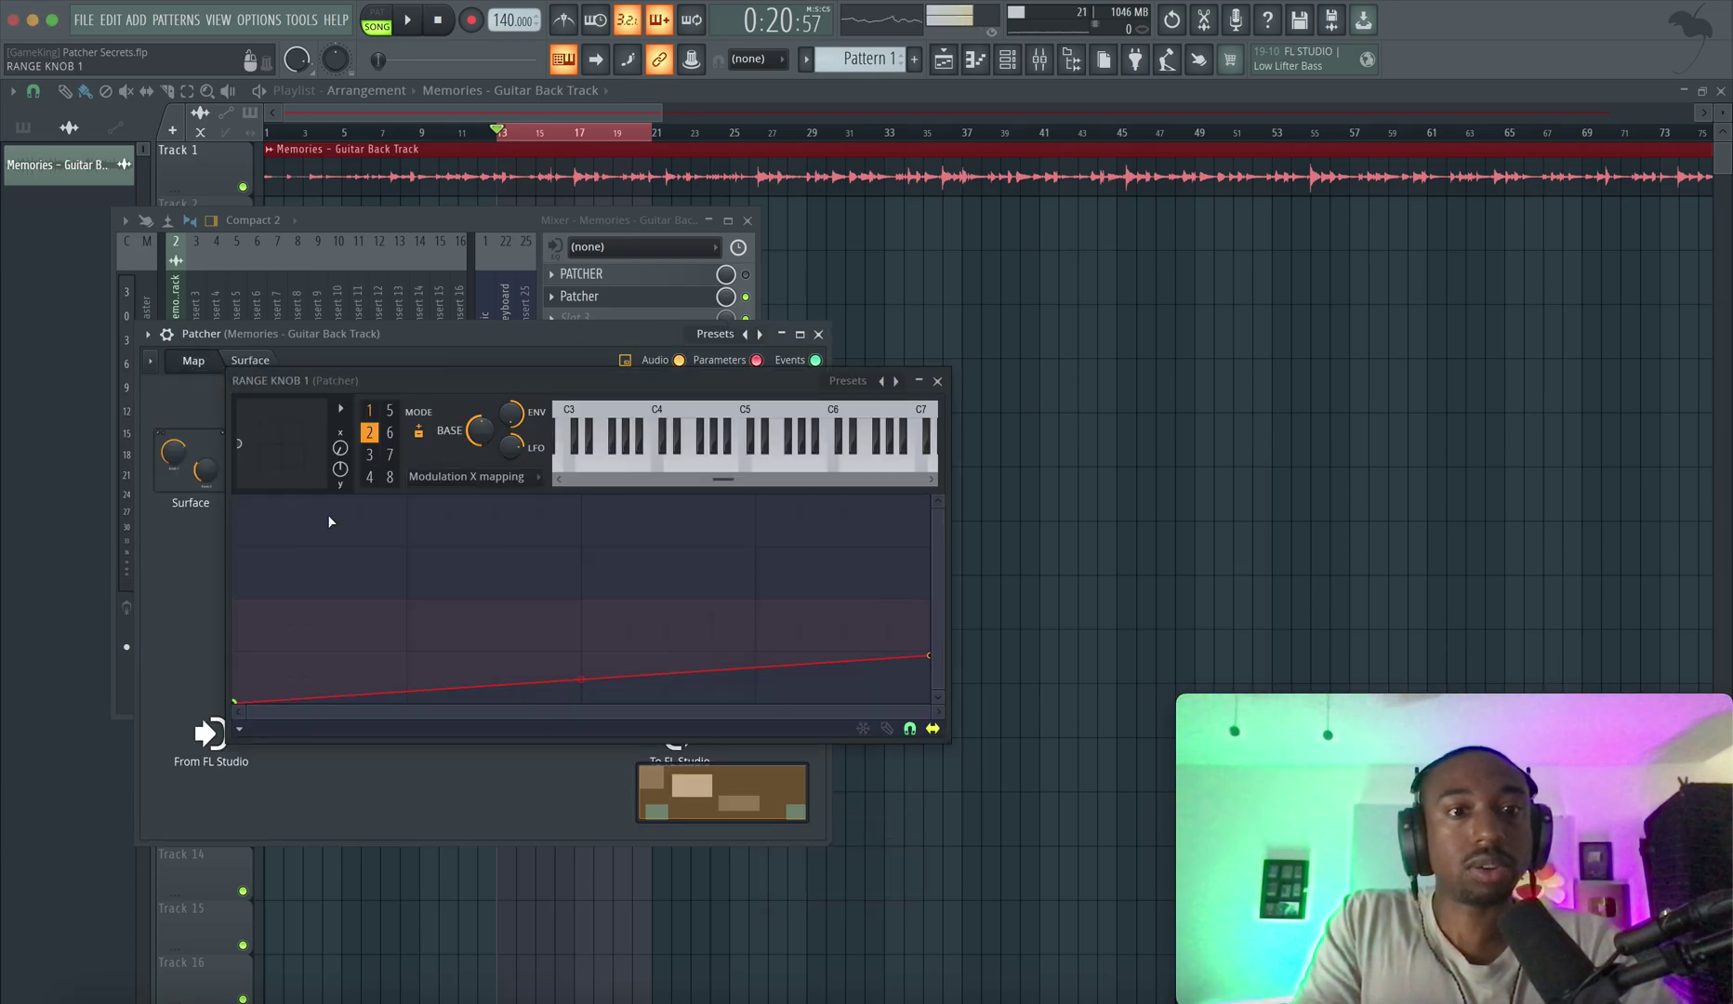
pyautogui.click(369, 455)
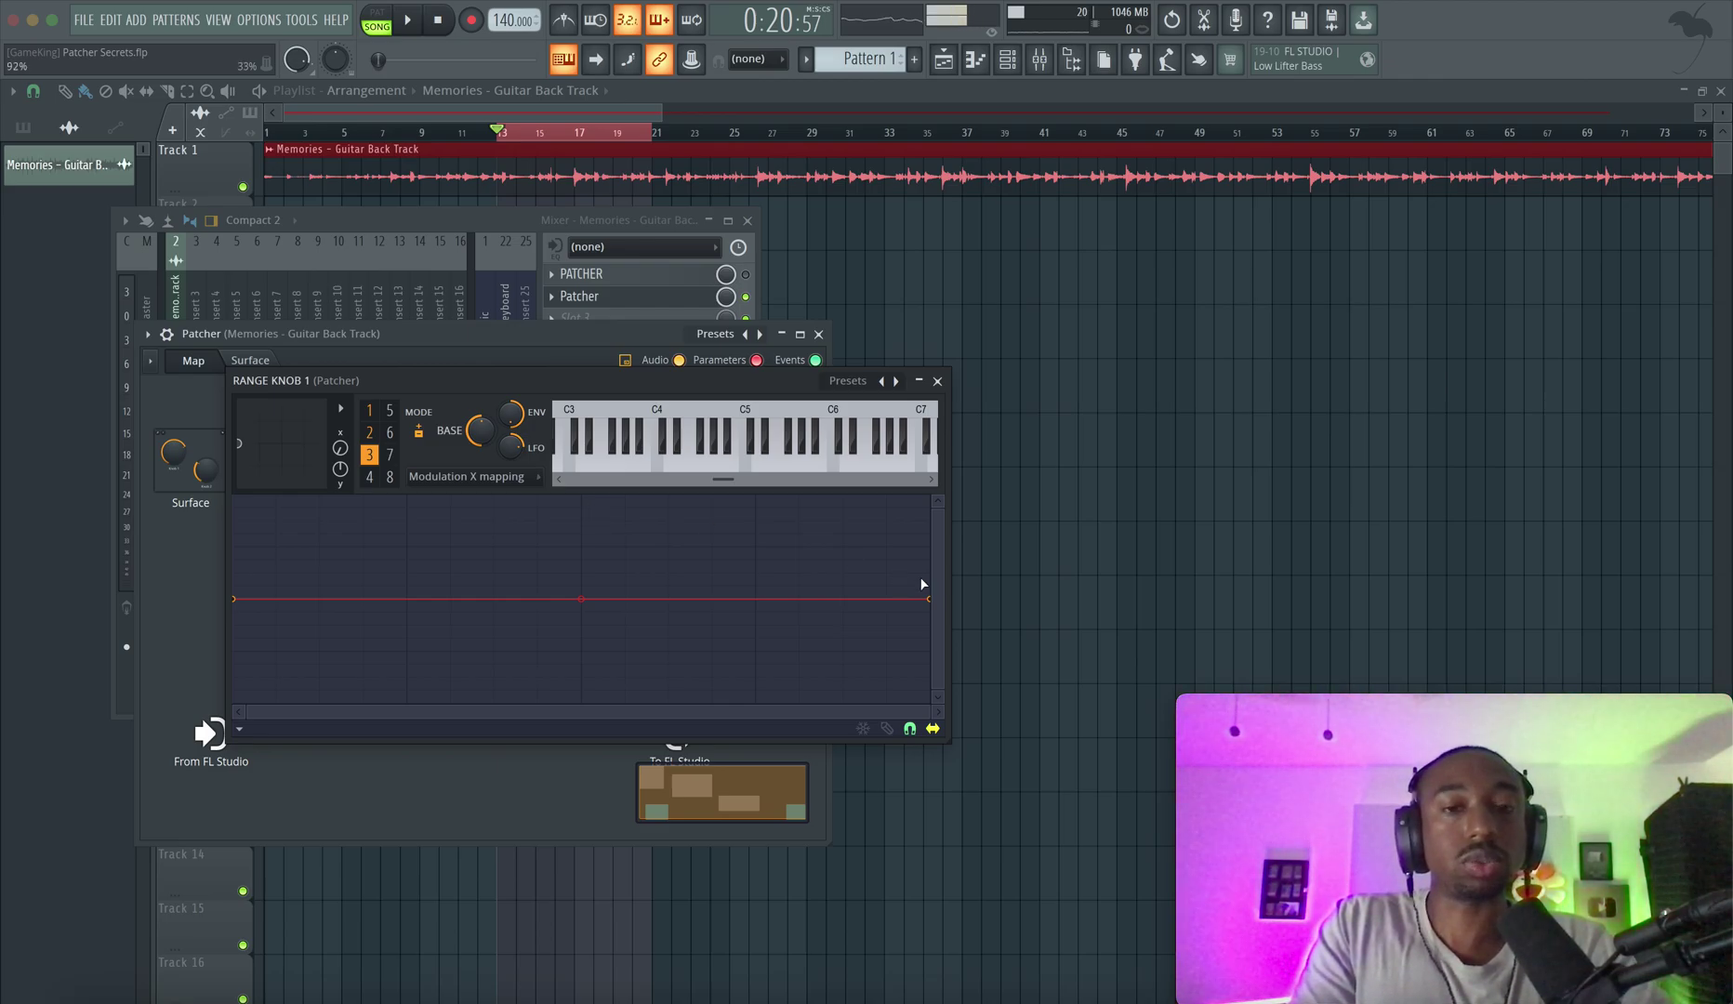
pyautogui.rightClick(928, 599)
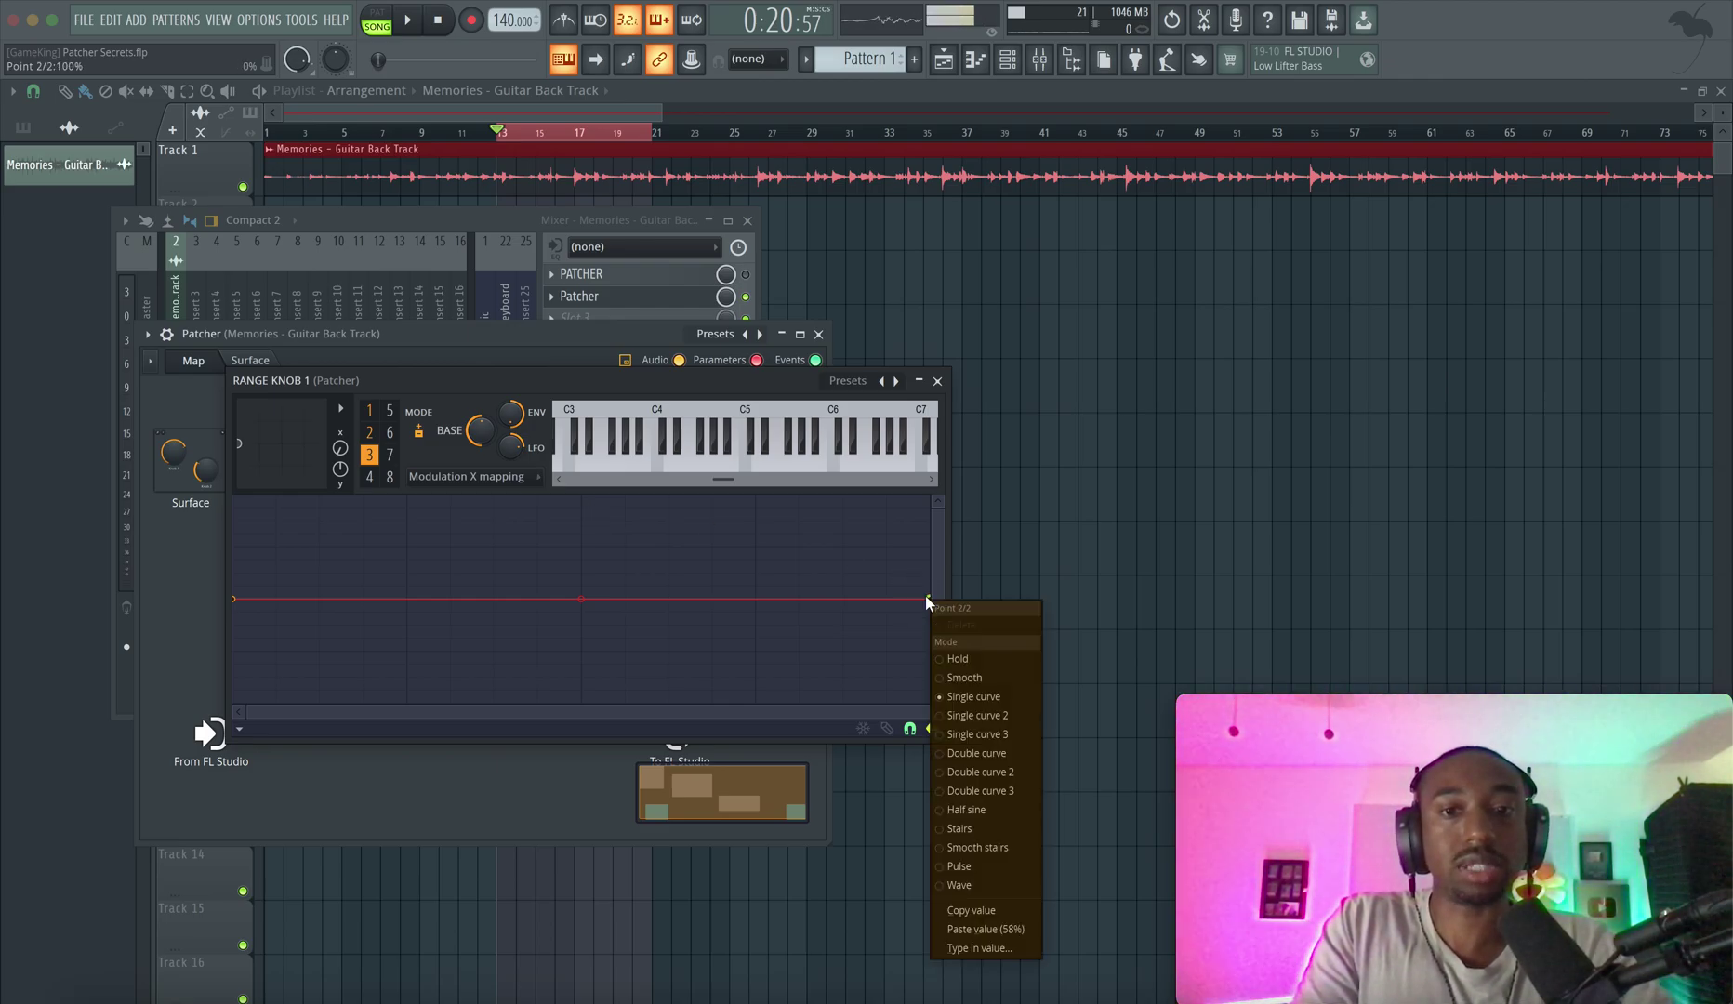
pyautogui.click(976, 929)
pyautogui.moveTo(233, 598); pyautogui.dragTo(234, 701)
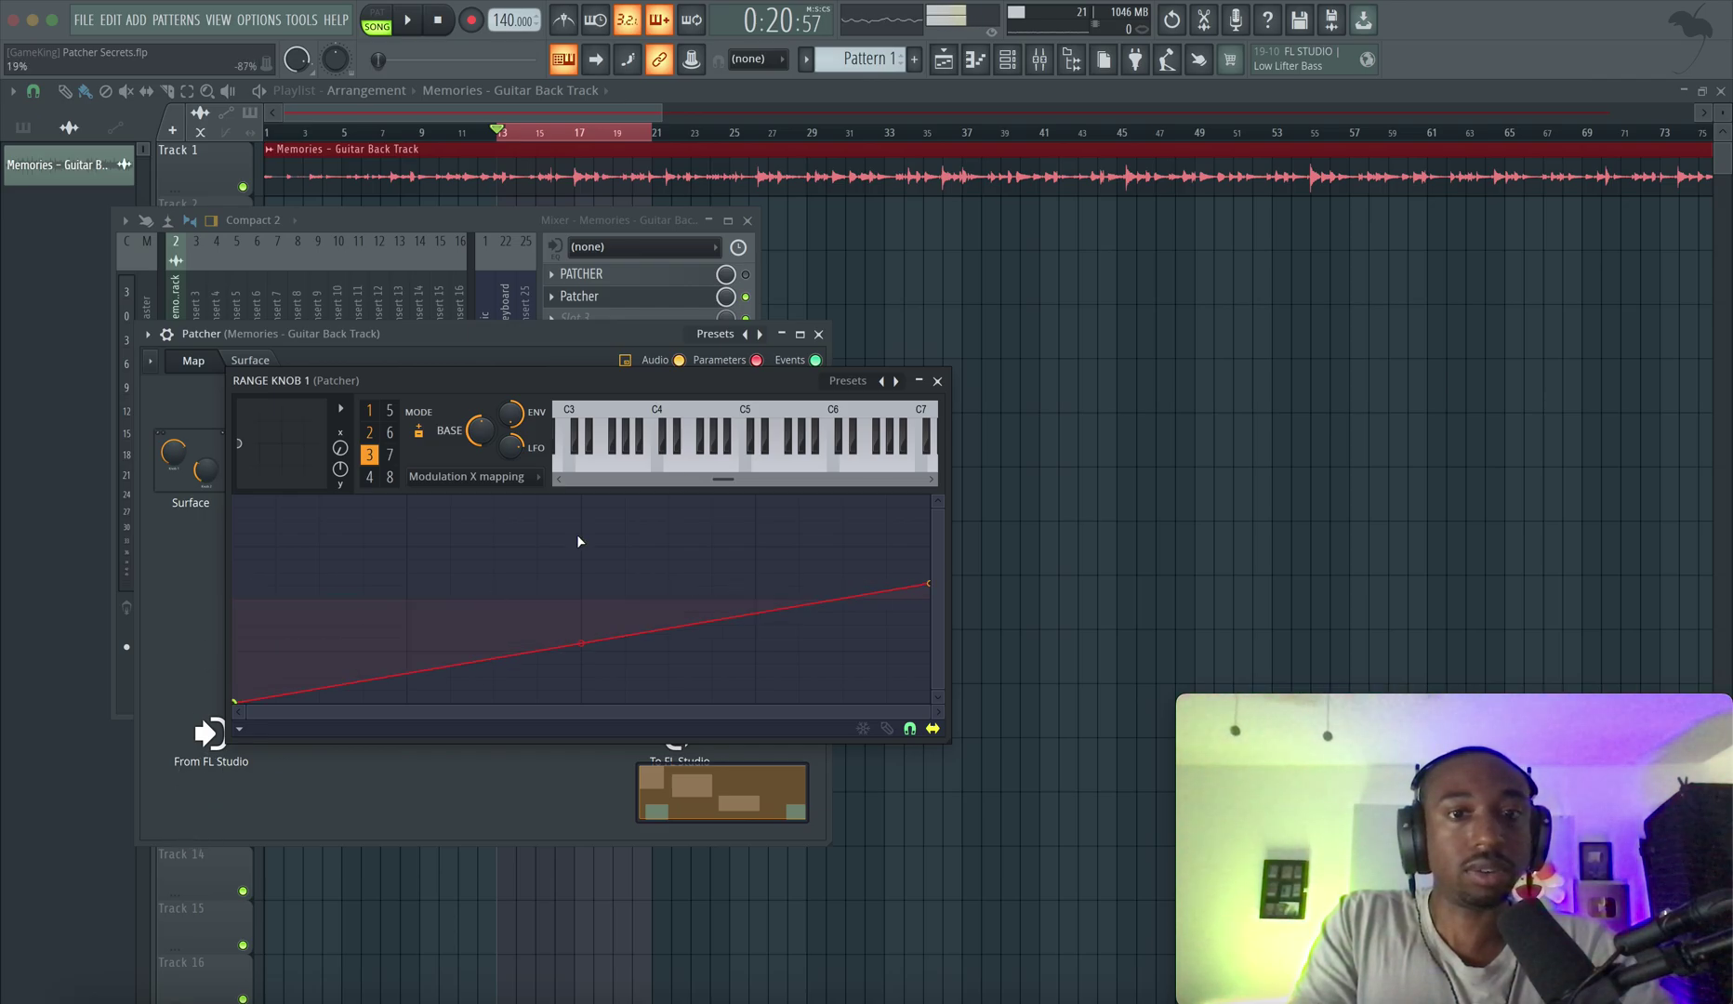
pyautogui.click(937, 381)
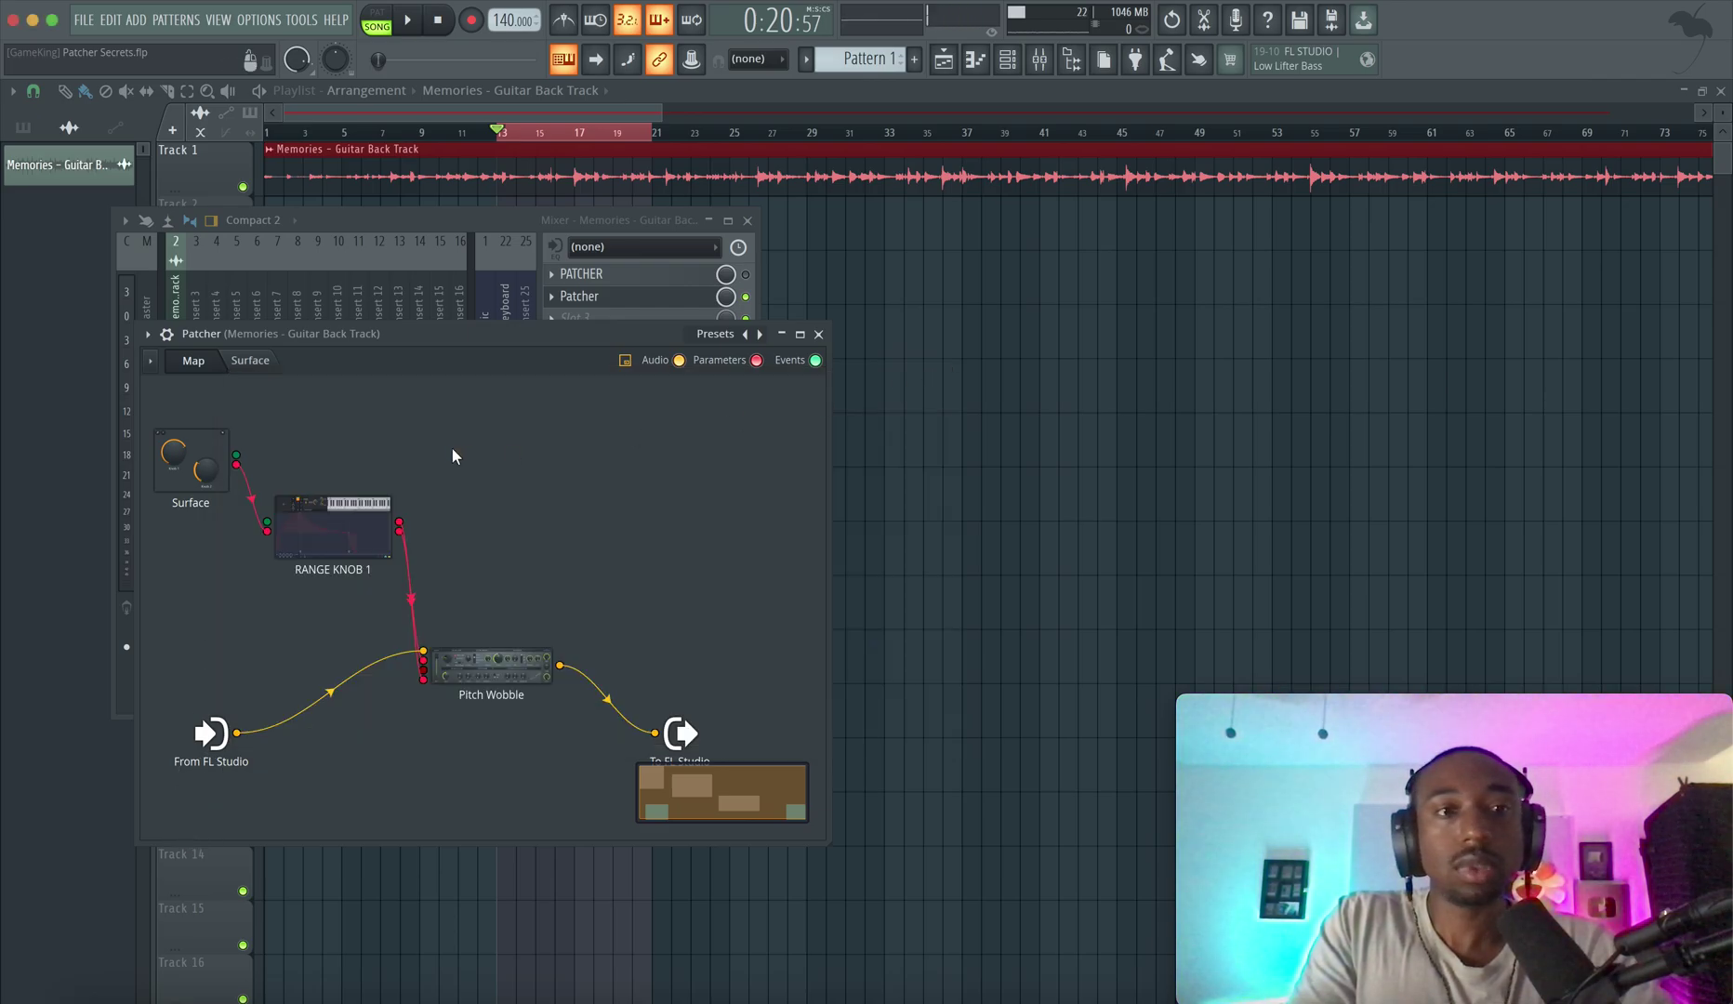
# - Activate Articulator 3 as a controller output on RANGE KNOB 1 and connect it to Pitch Wobble's offset input
pyautogui.rightClick(358, 524)
pyautogui.moveTo(400, 643)
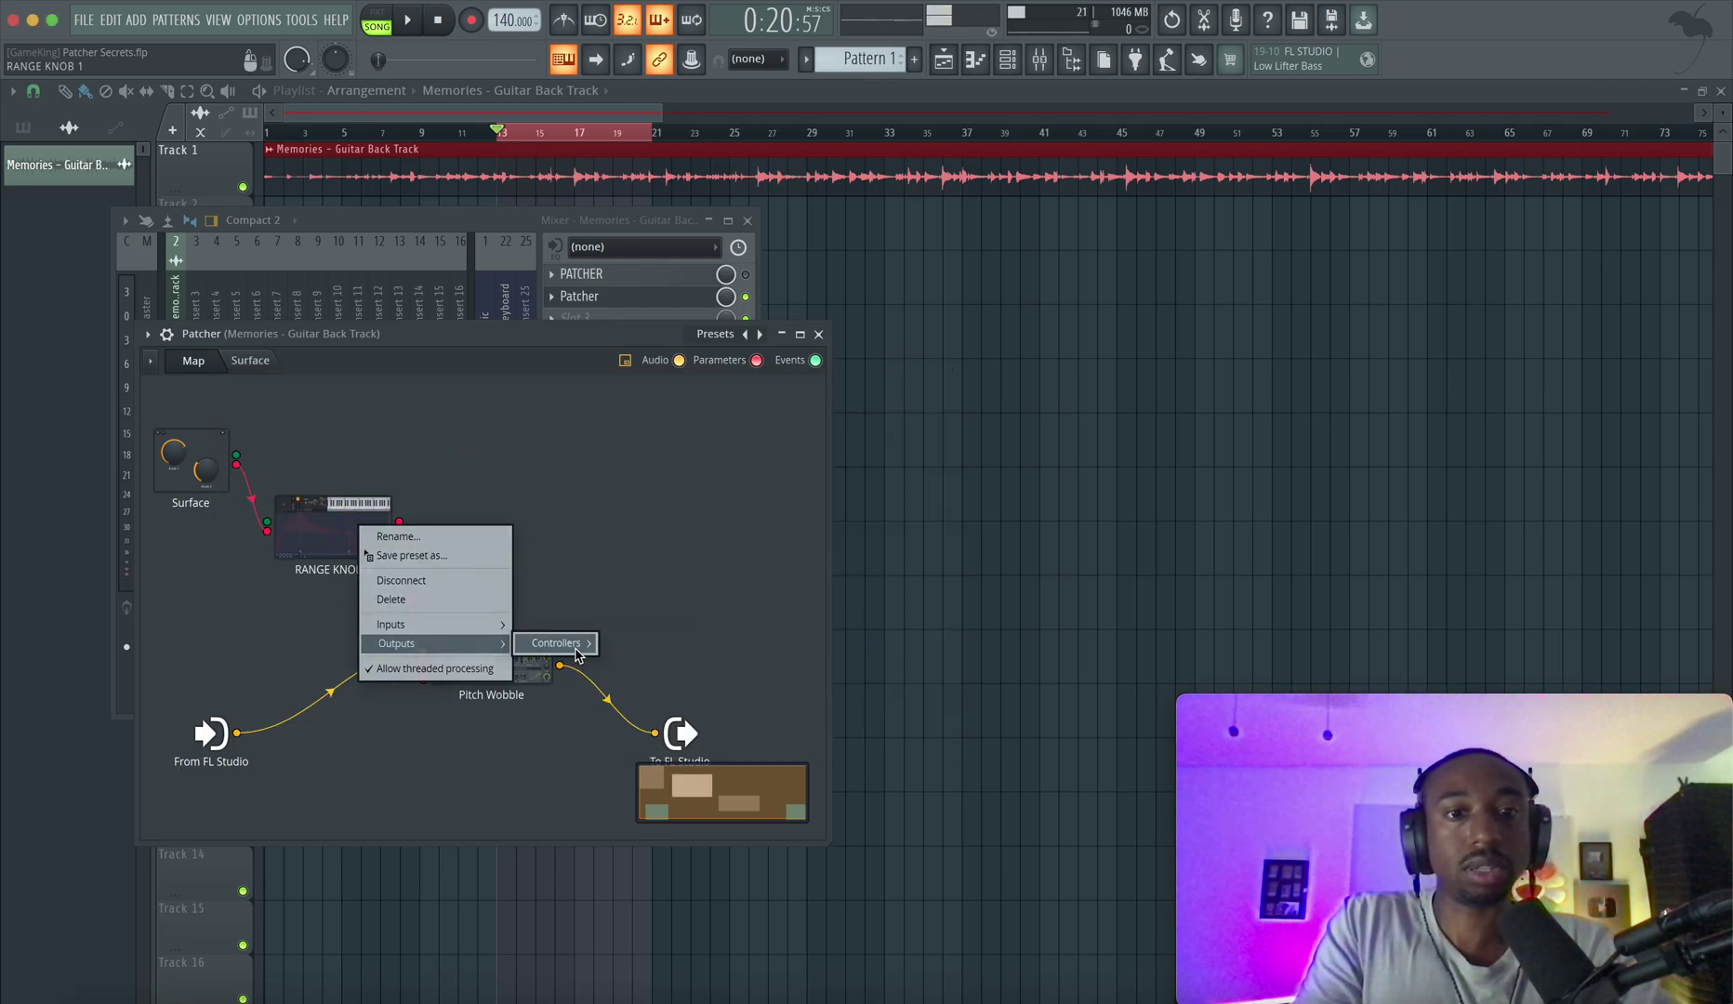
pyautogui.moveTo(553, 642)
pyautogui.click(647, 744)
pyautogui.moveTo(380, 539)
pyautogui.mouseDown()
pyautogui.moveTo(376, 512)
pyautogui.moveTo(396, 514)
pyautogui.mouseUp()
pyautogui.moveTo(423, 661); pyautogui.dragTo(424, 669)
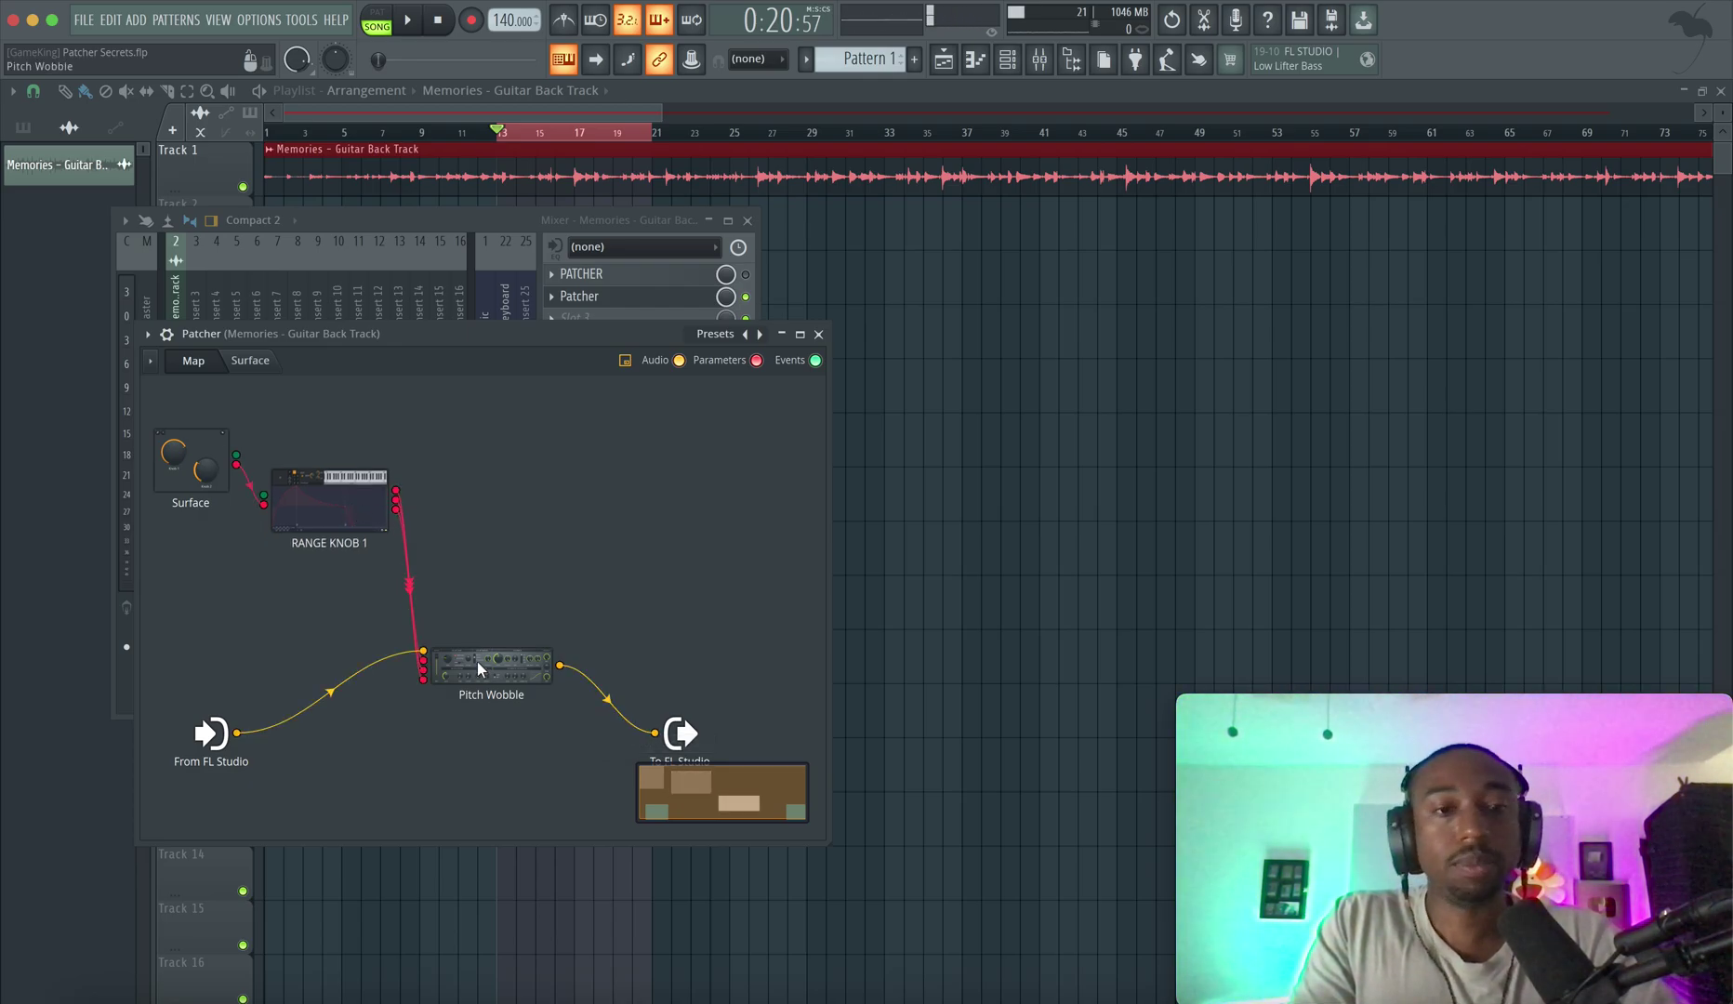
# - Activate Pitch Wobble's dry output level as a parameter input and copy its value
pyautogui.doubleClick(480, 669)
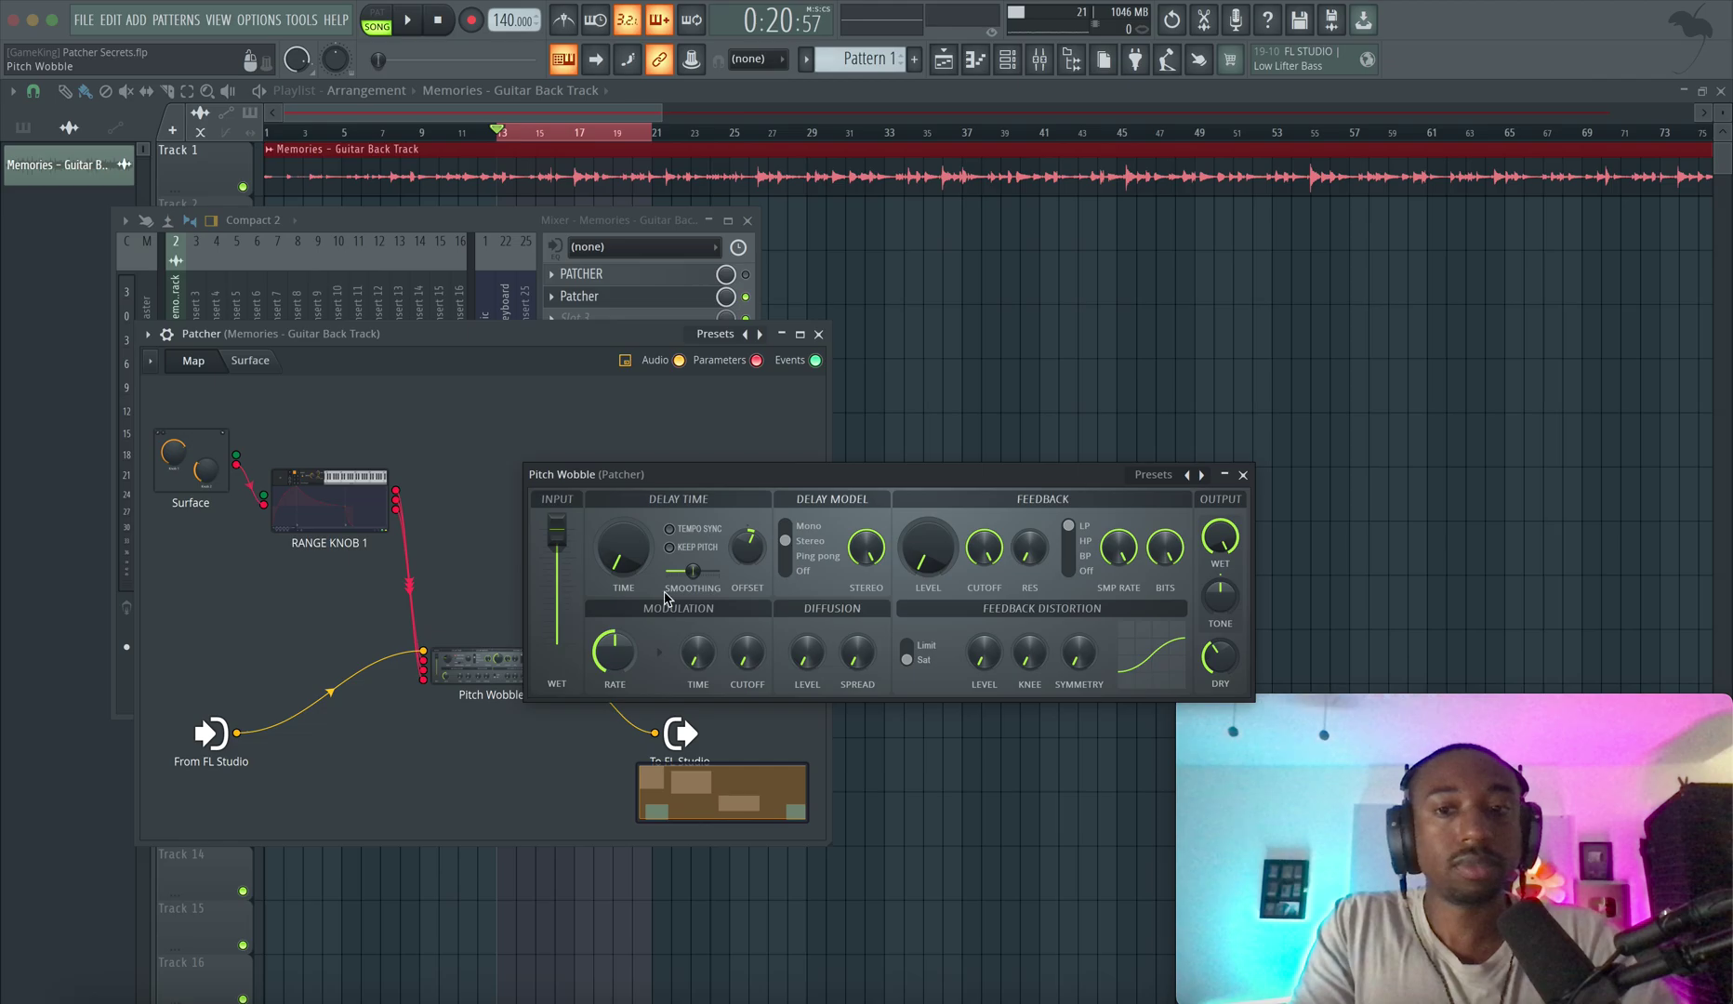
pyautogui.rightClick(1213, 659)
pyautogui.click(1249, 689)
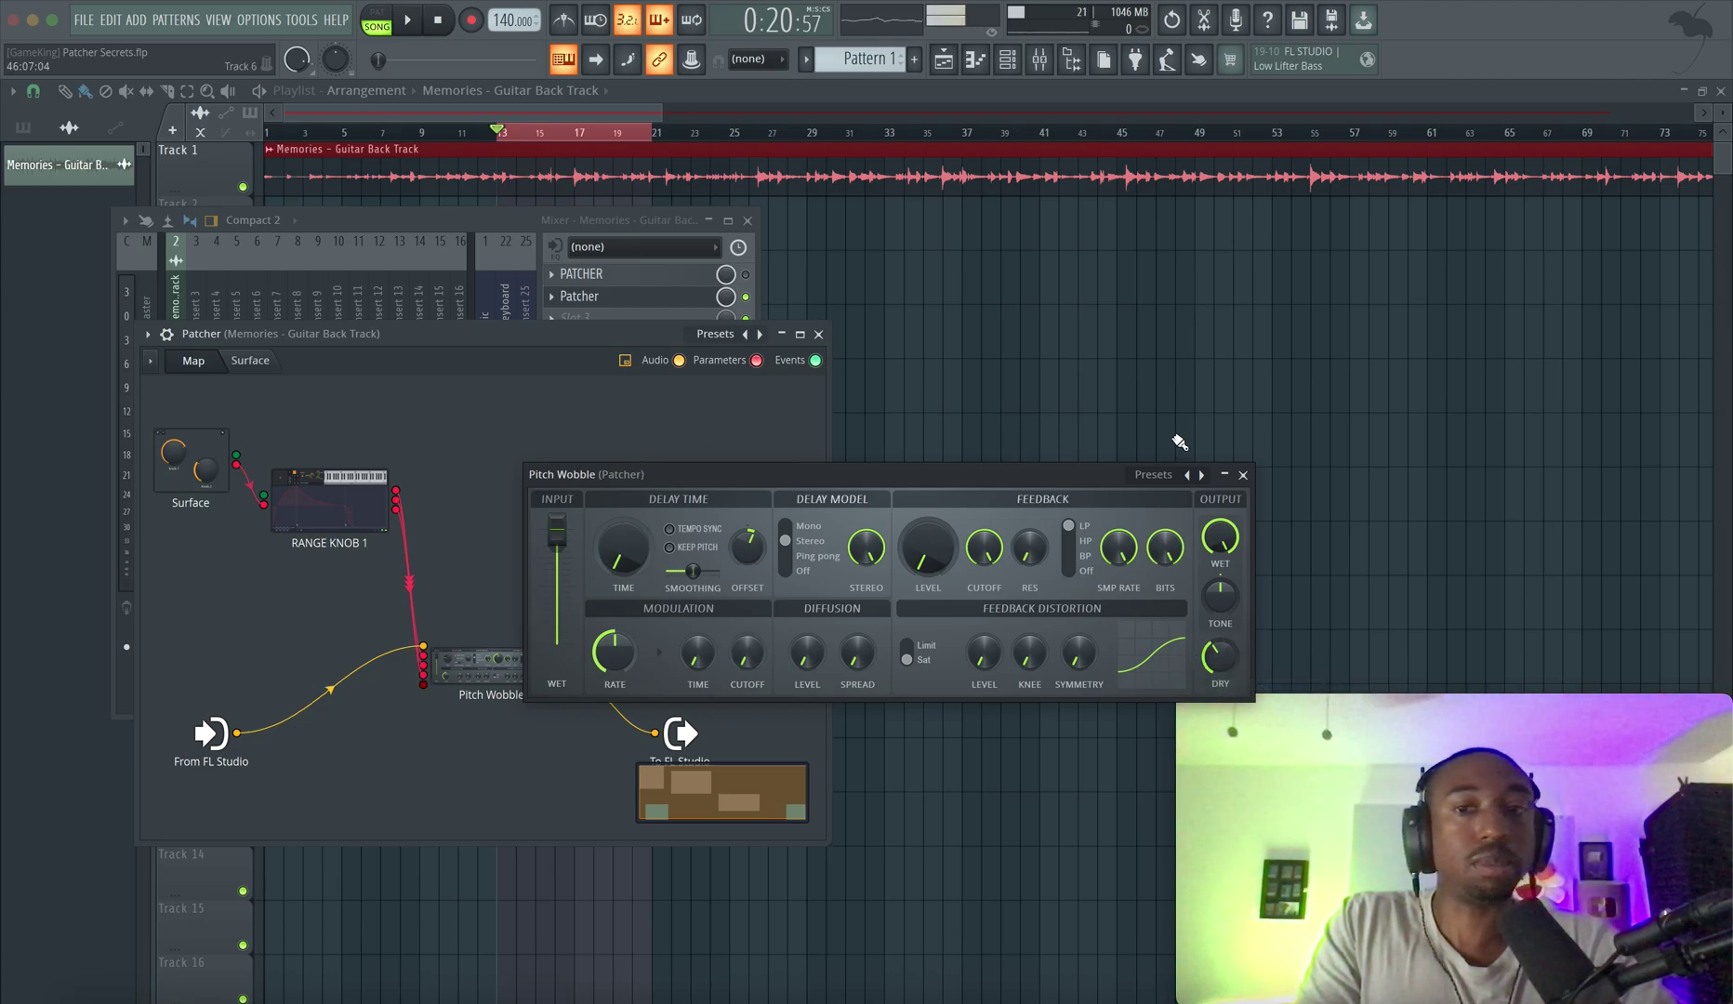
pyautogui.click(1242, 474)
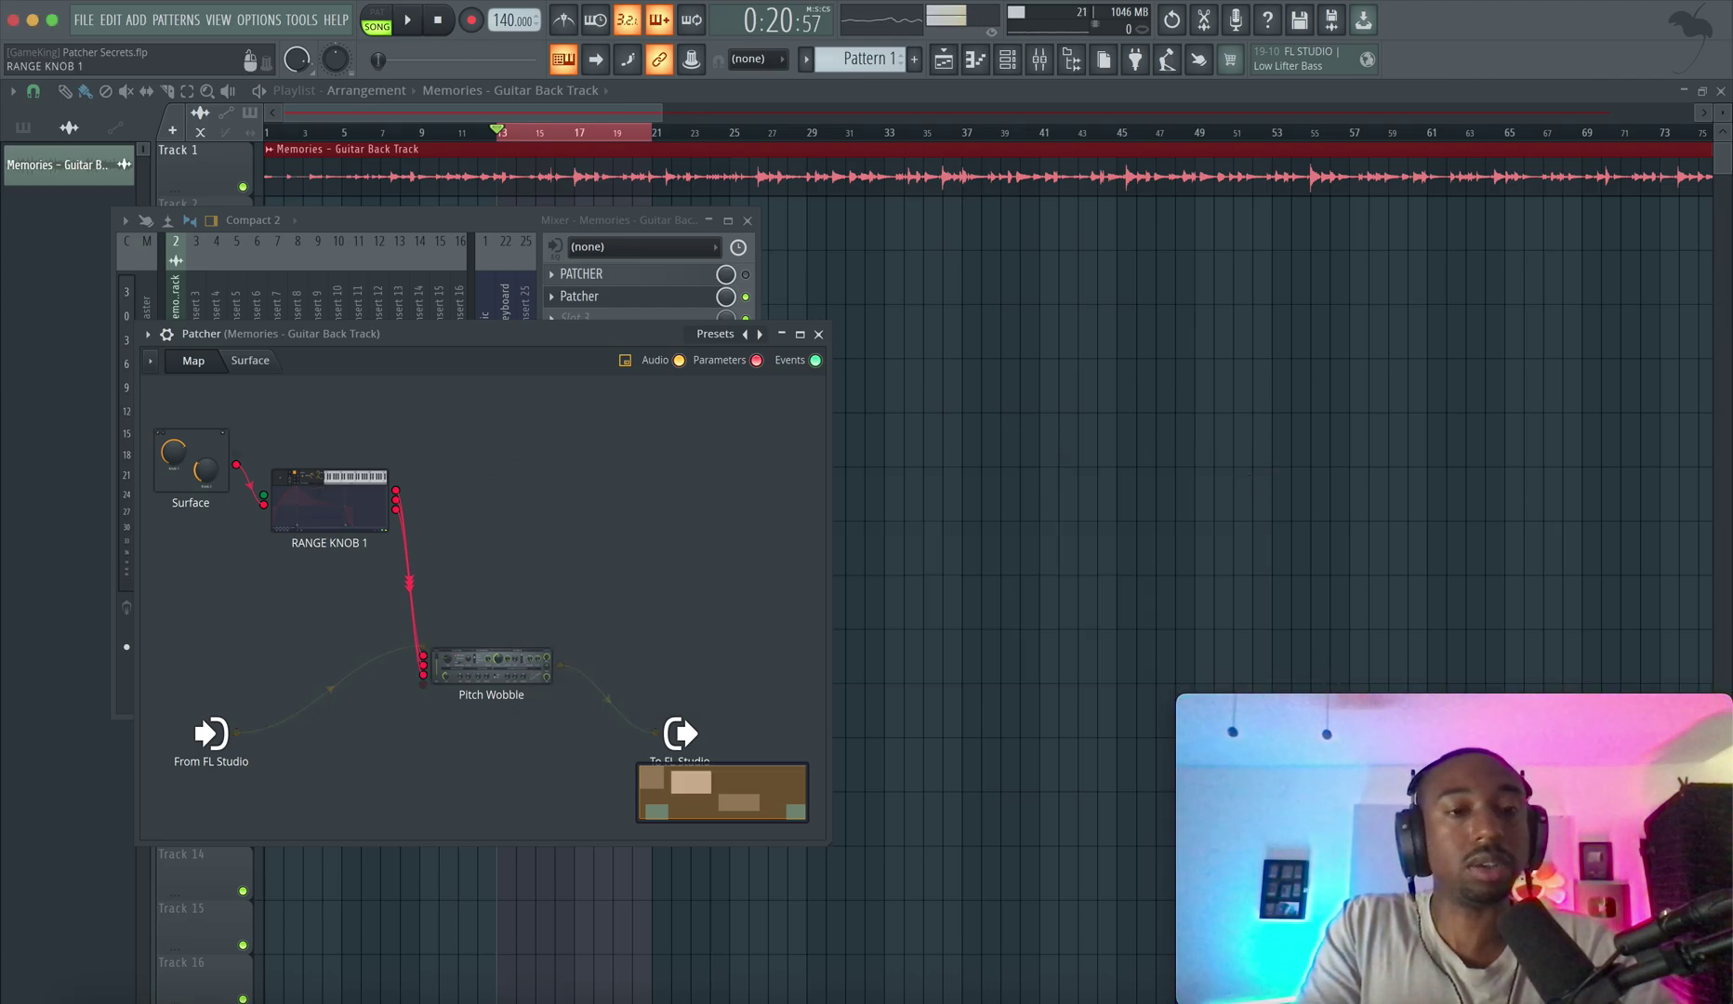
# - Set RANGE KNOB 1's articulator 4 Modulation X mapping to rise from the minimum to the pasted 39% value
pyautogui.click(319, 504)
pyautogui.click(370, 477)
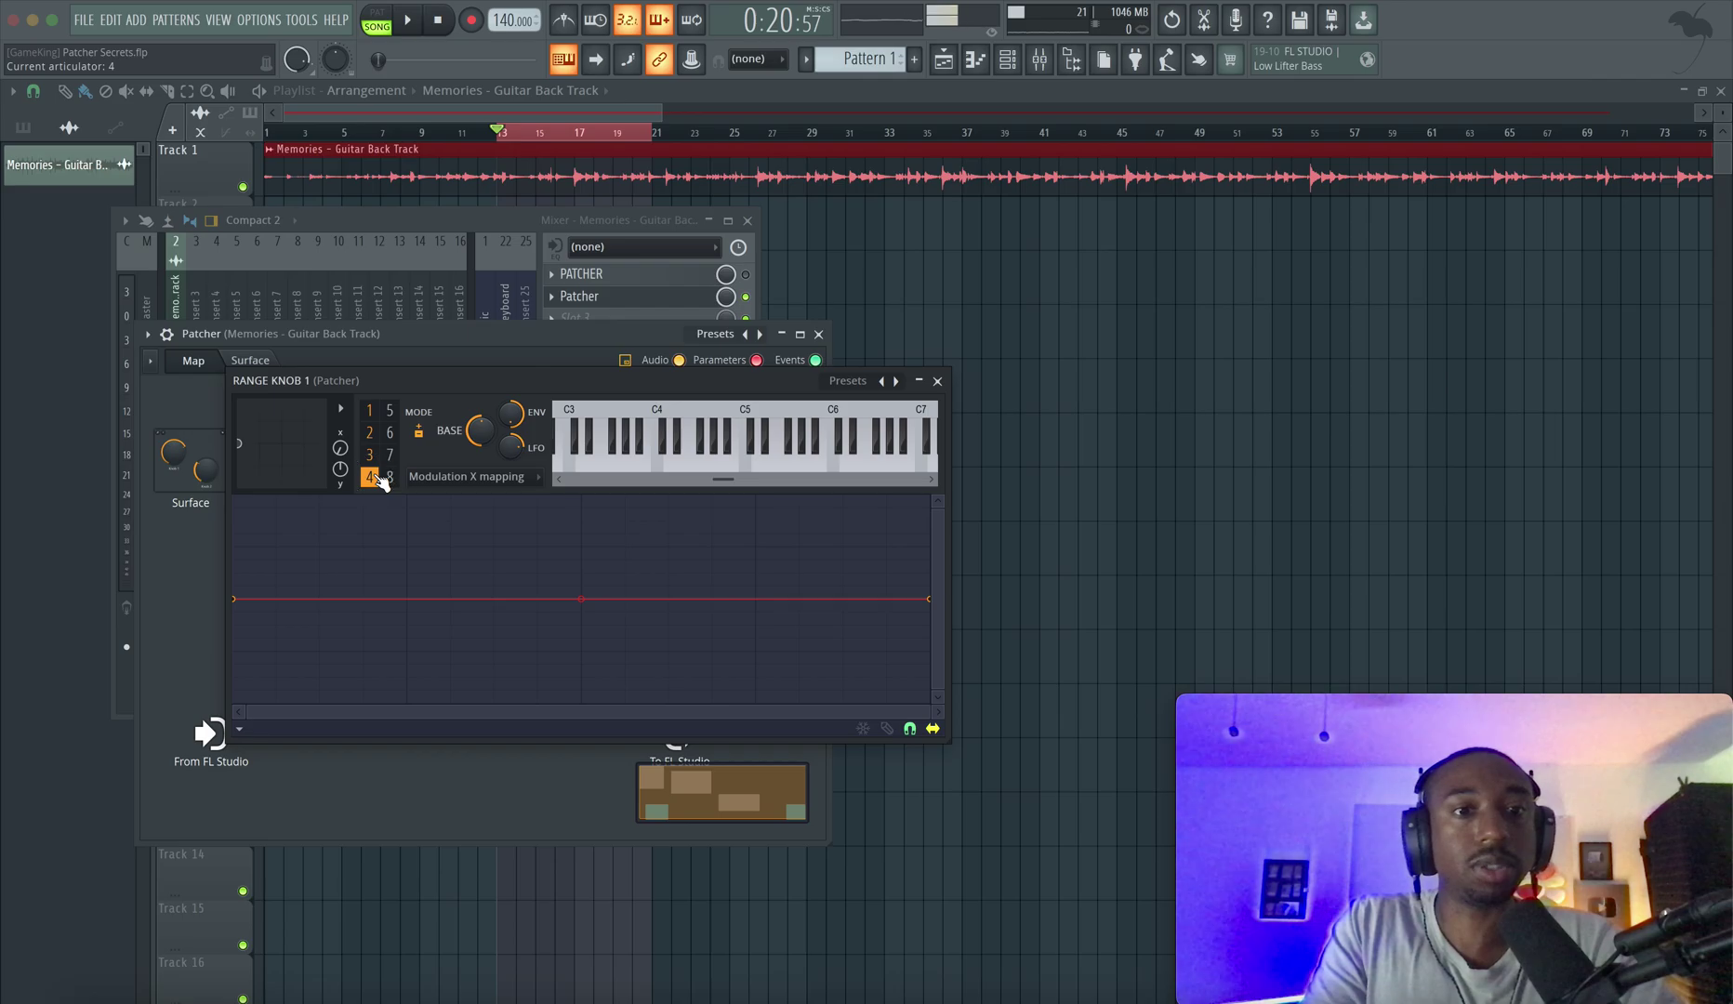
pyautogui.click(435, 474)
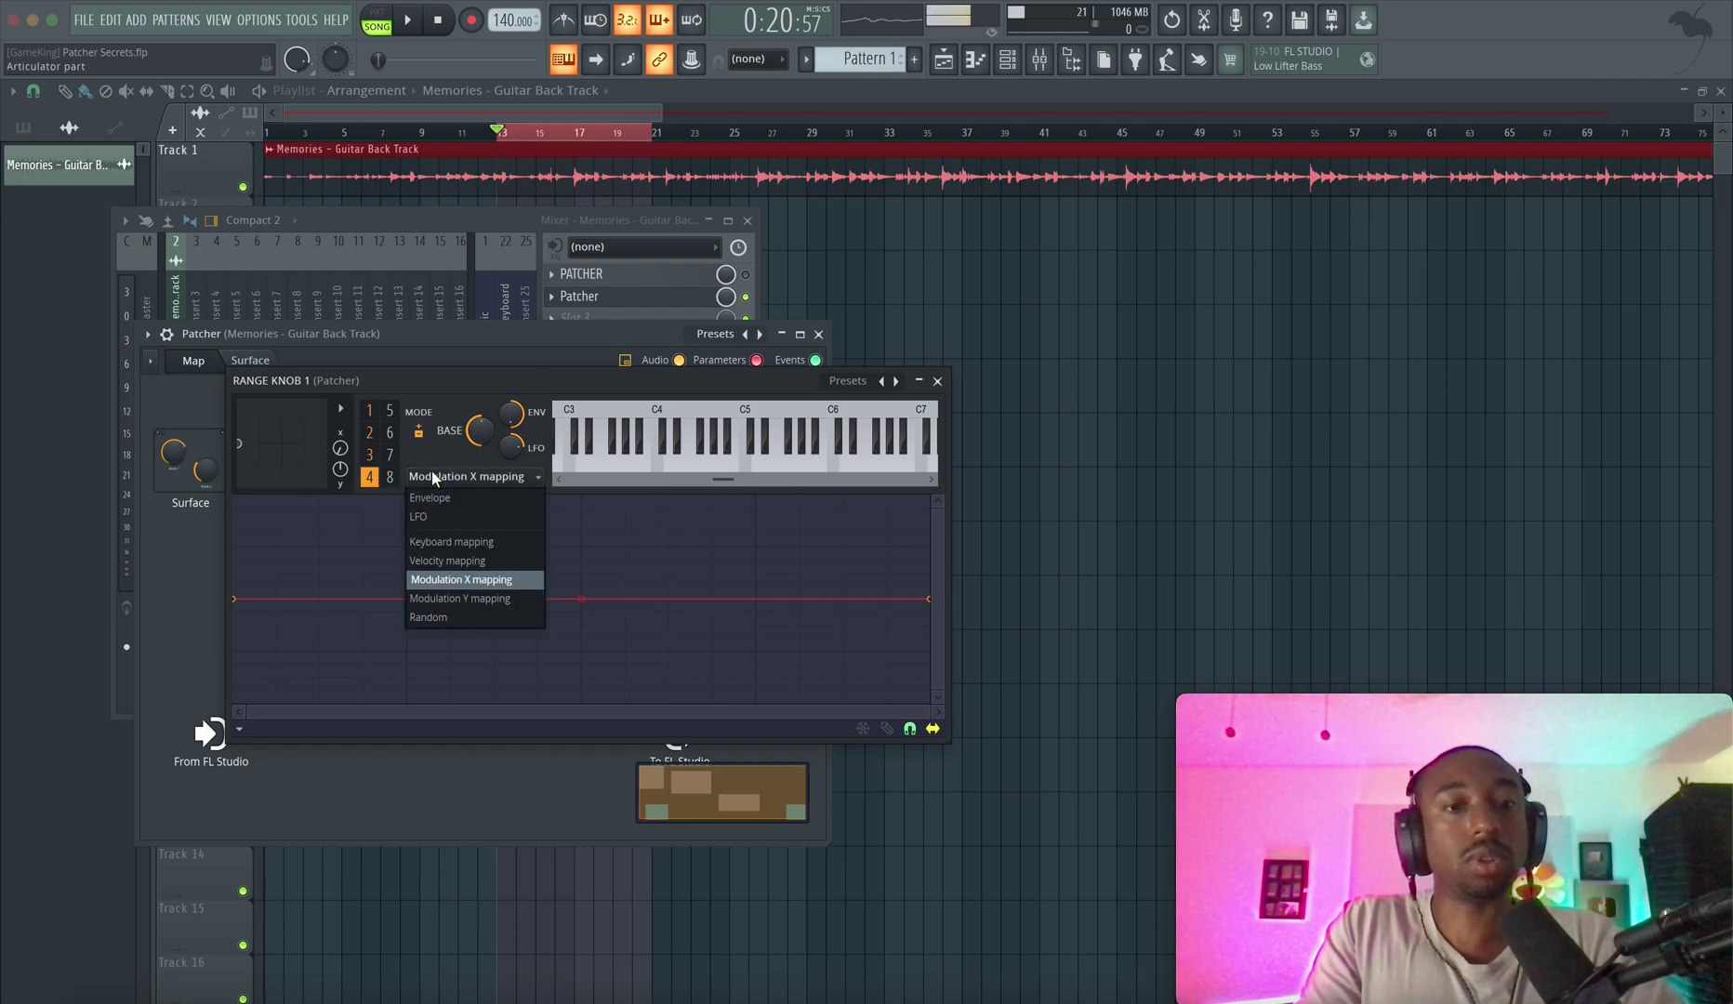
pyautogui.click(435, 474)
pyautogui.rightClick(929, 598)
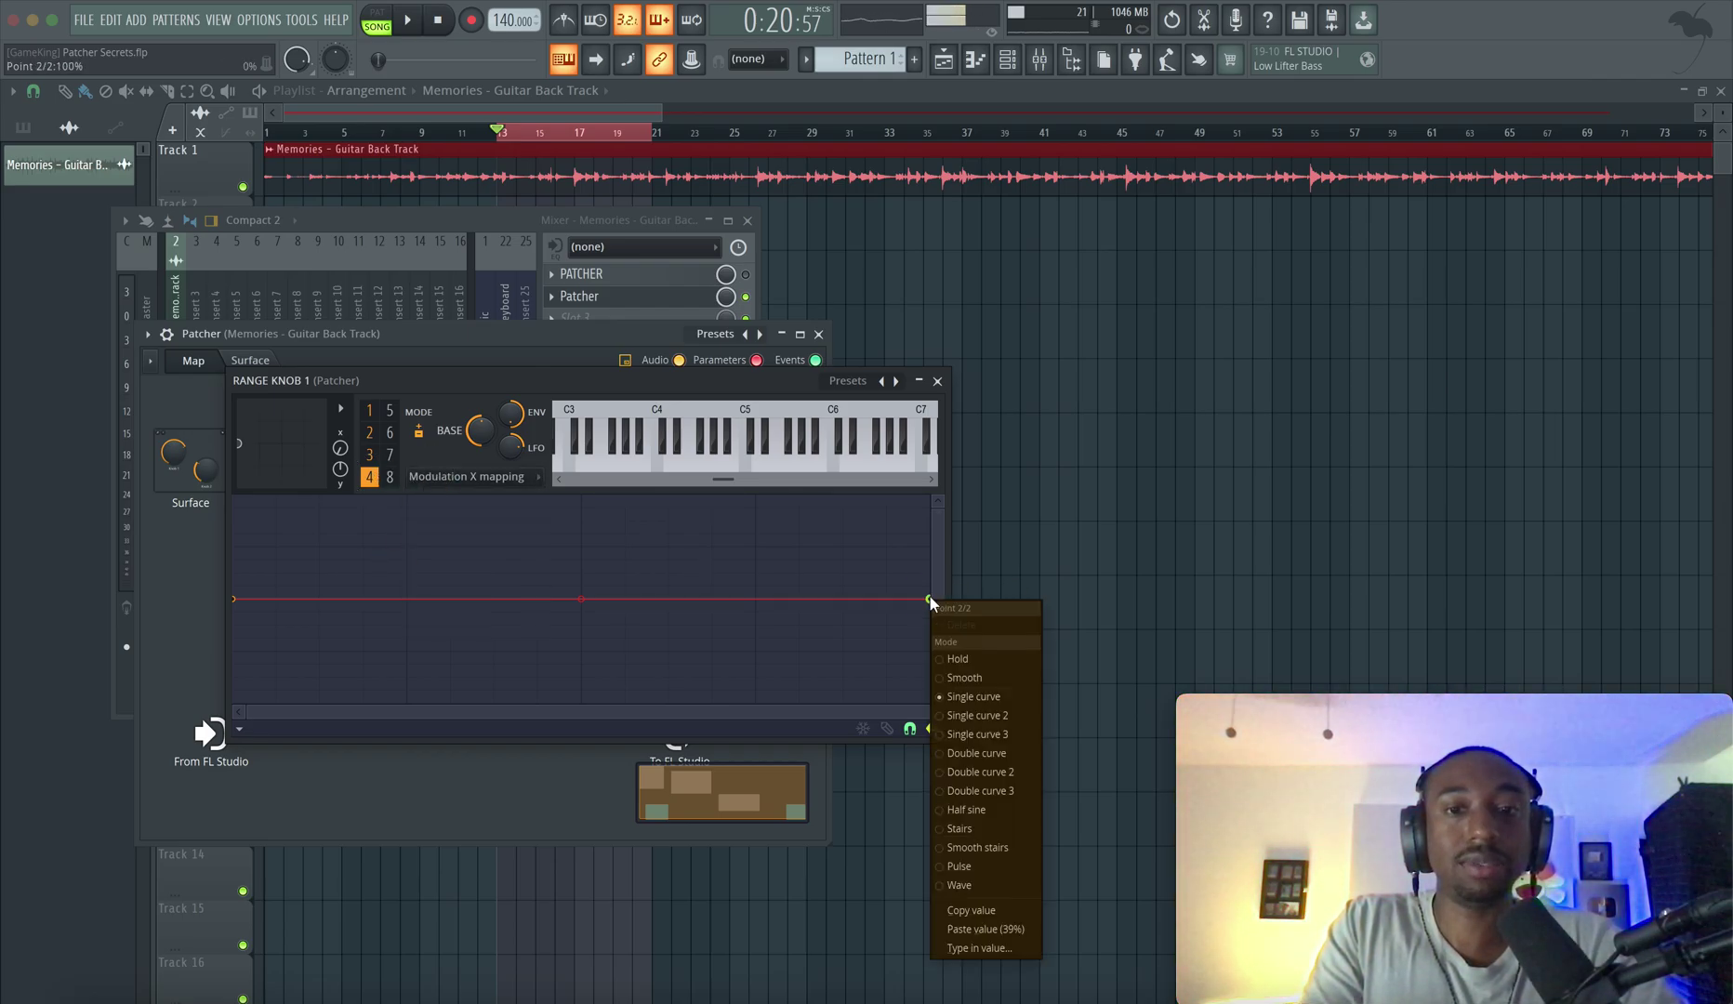
pyautogui.click(984, 929)
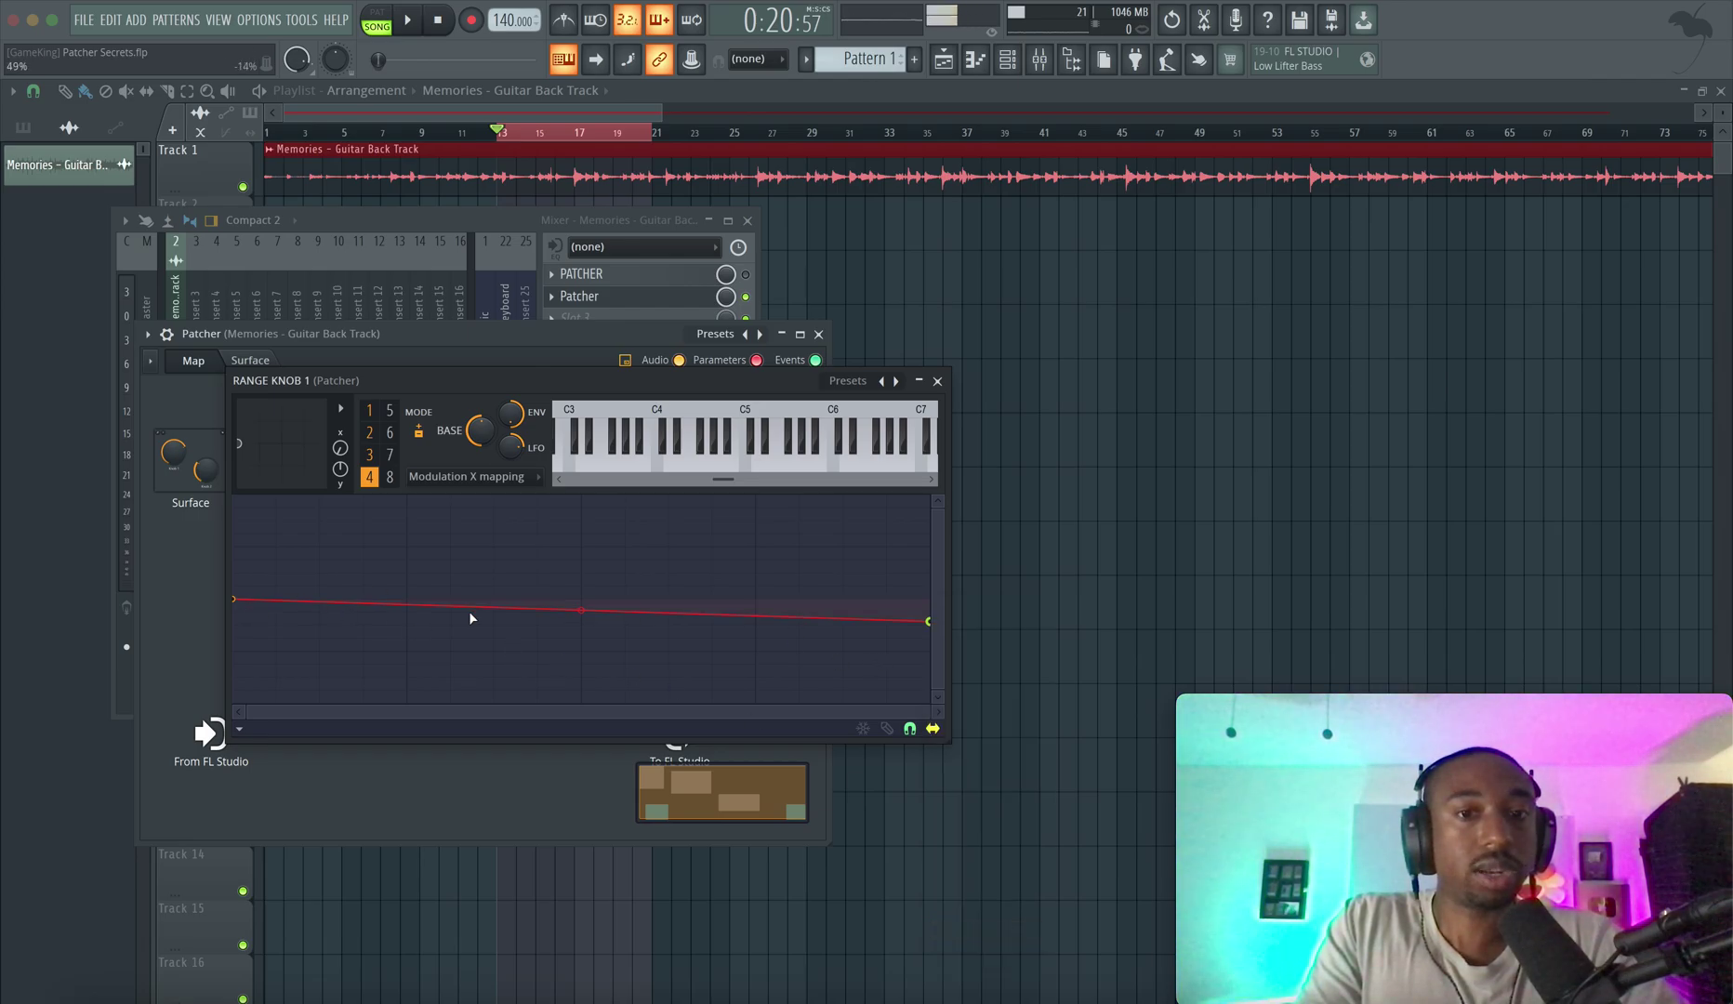
pyautogui.moveTo(240, 602); pyautogui.dragTo(240, 651)
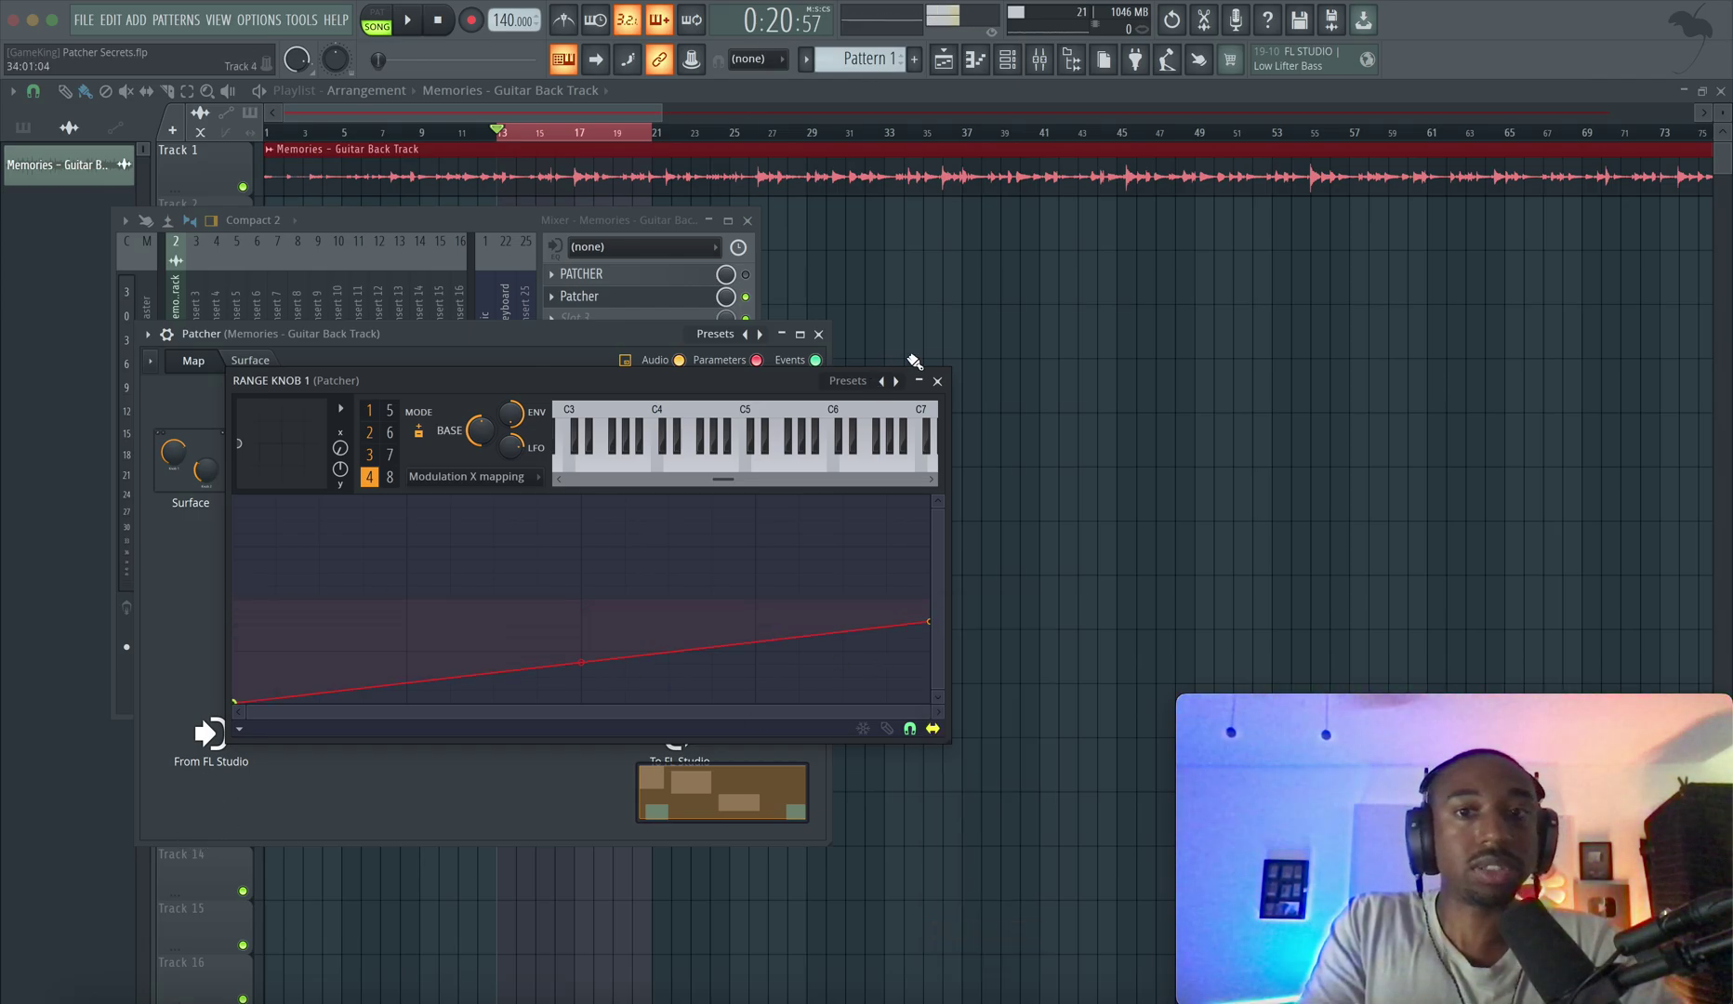
pyautogui.click(936, 381)
# - Activate Articulator 4 as a controller output on RANGE KNOB 1 and connect it to Pitch Wobble's dry level input
pyautogui.rightClick(355, 501)
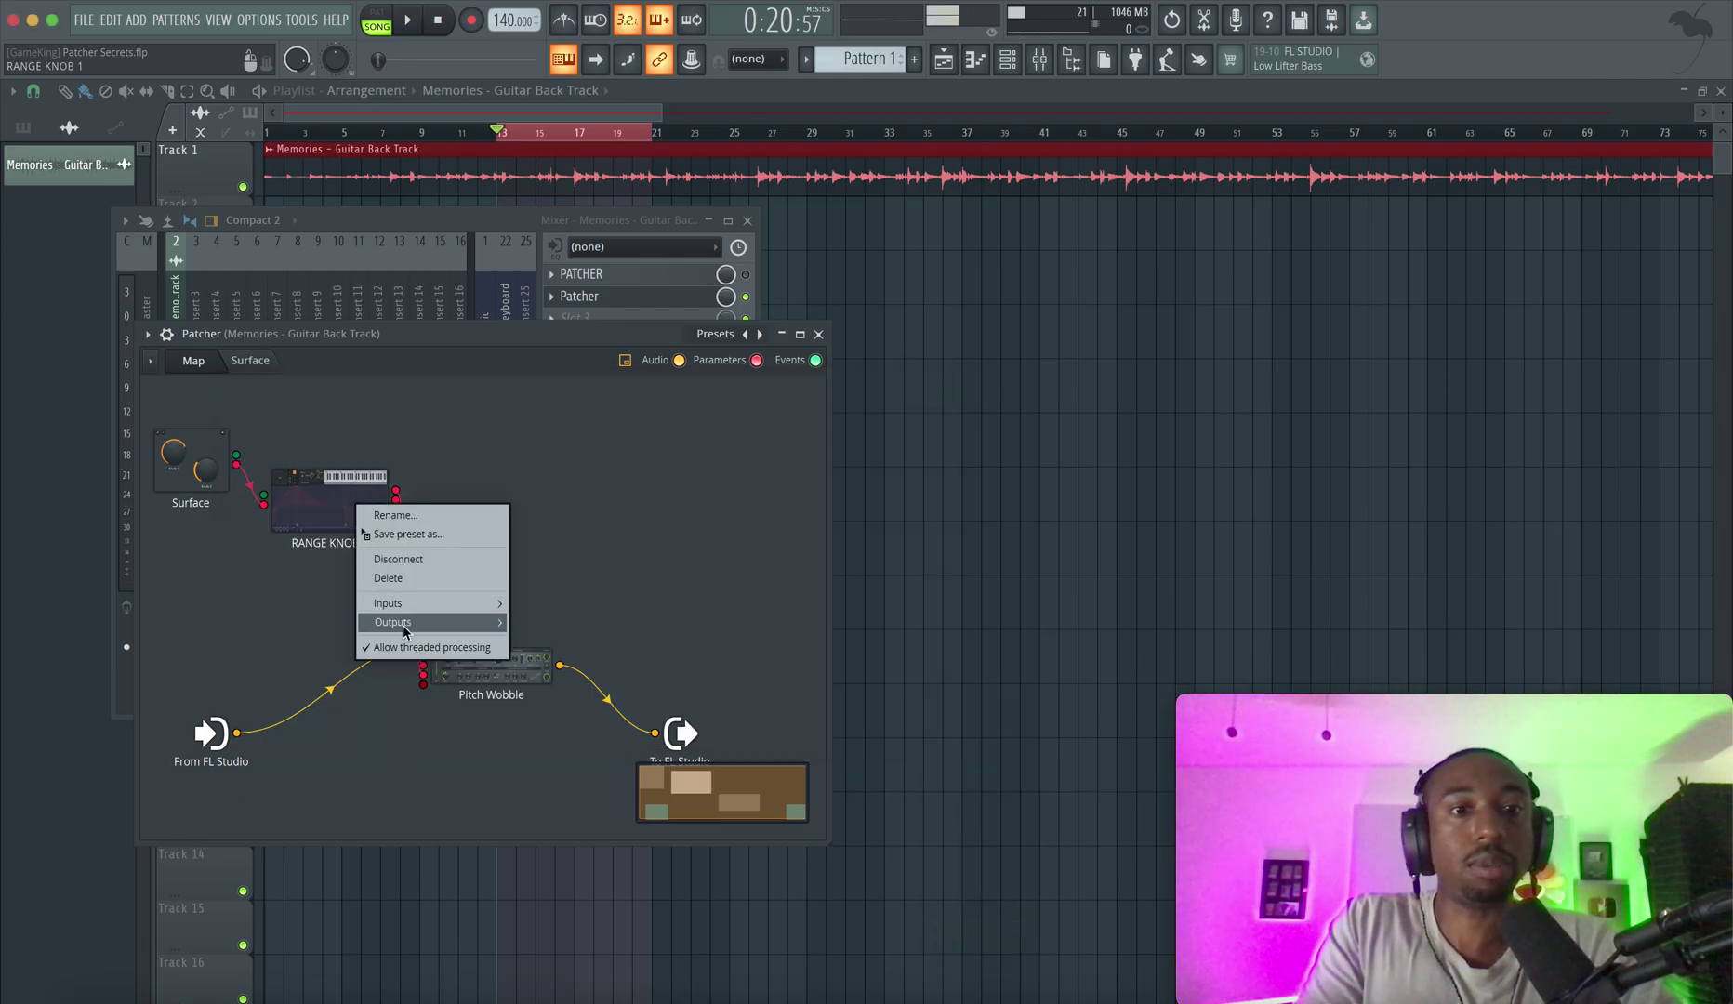
pyautogui.moveTo(437, 622)
pyautogui.moveTo(557, 622)
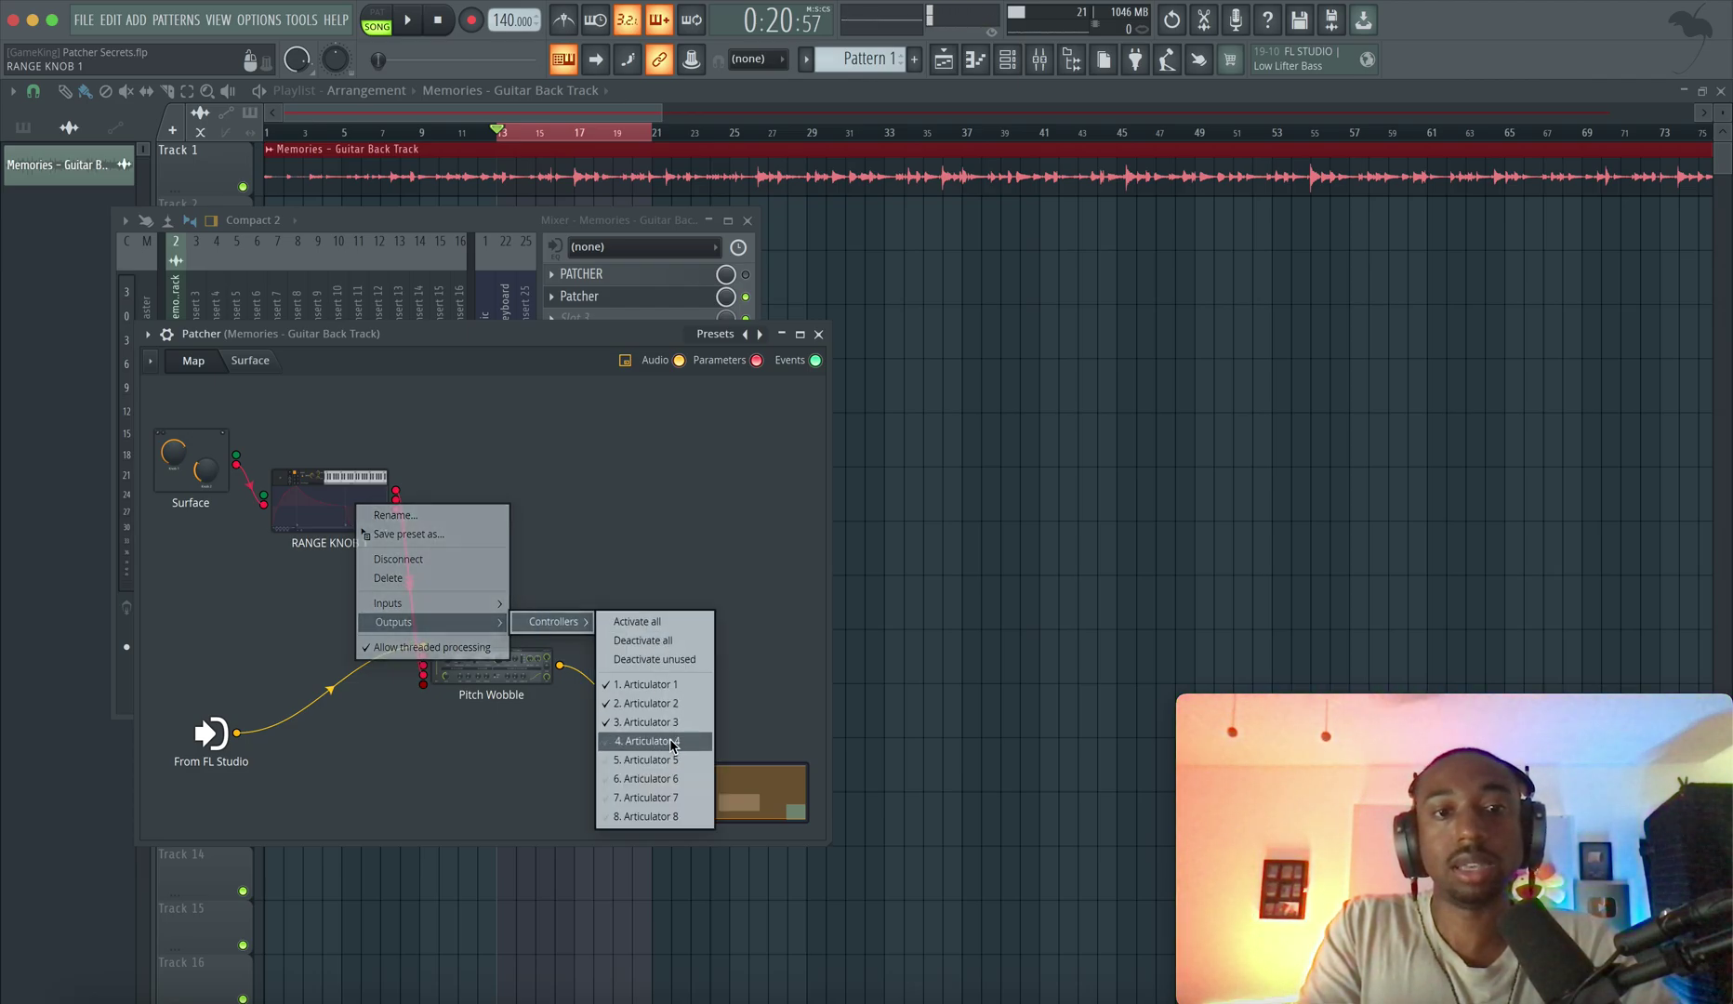
pyautogui.click(643, 740)
pyautogui.moveTo(396, 514); pyautogui.dragTo(411, 686)
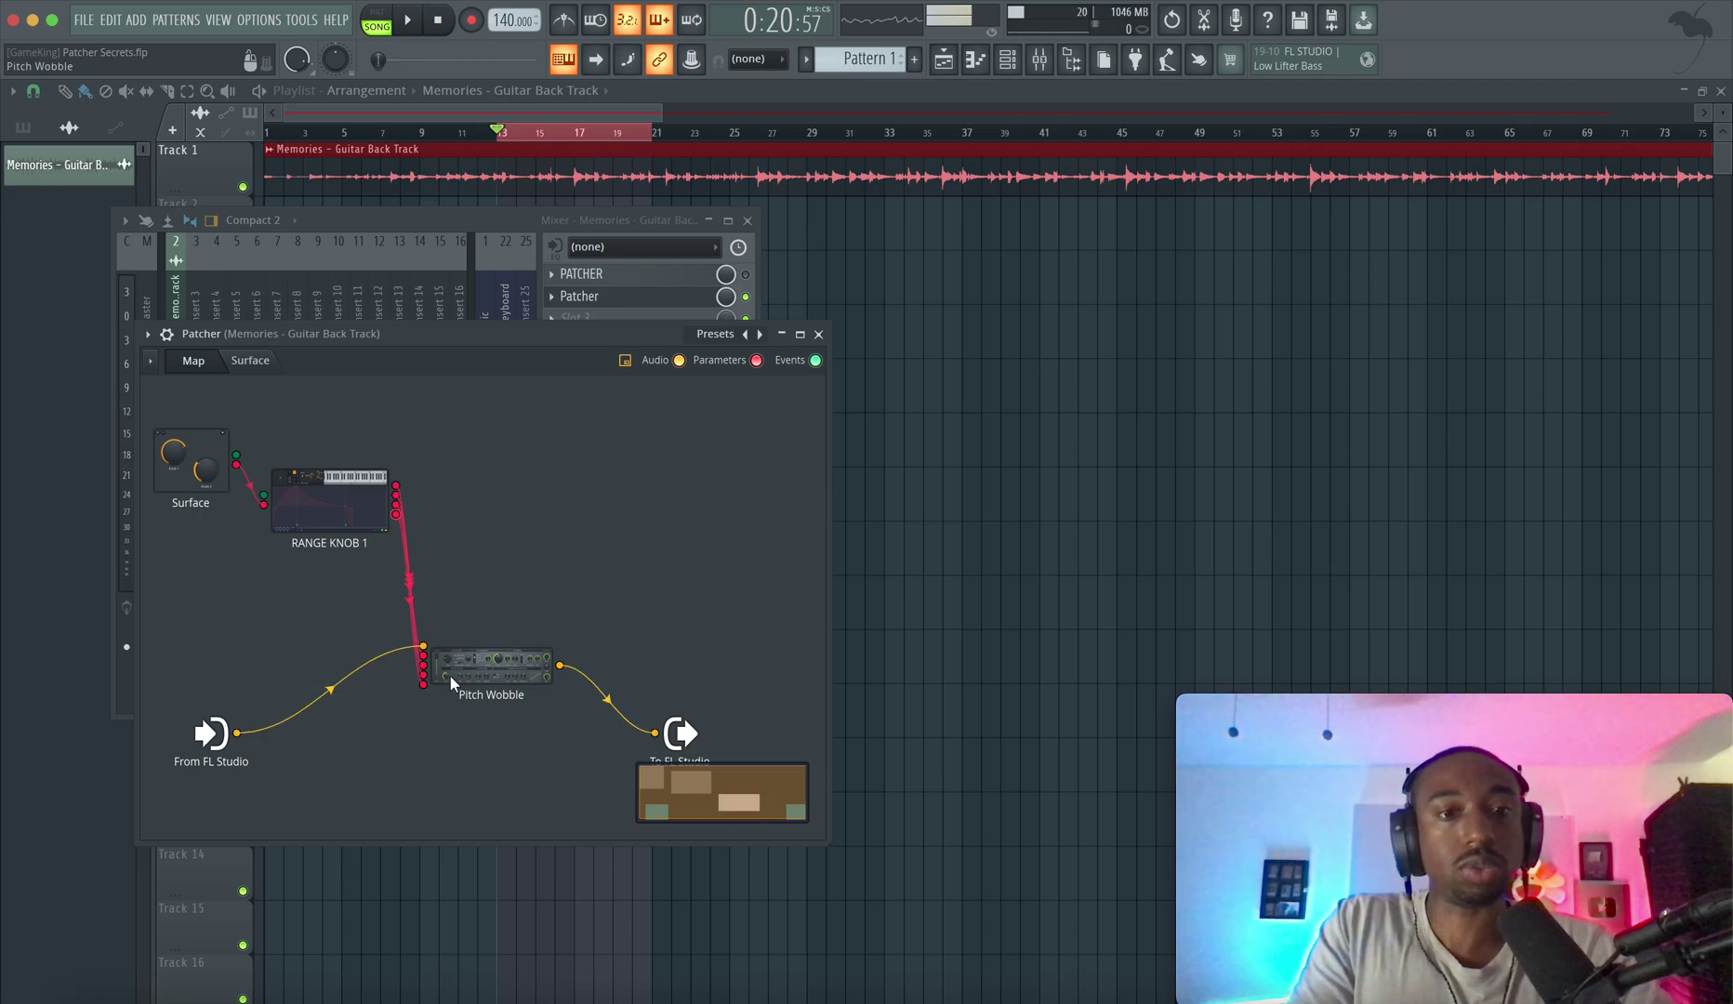
# - Open Pitch Wobble's controls together with the Patcher Surface, and move the Patcher window so the WOBBLE knob sits clear of the plugin
pyautogui.click(262, 364)
pyautogui.click(193, 360)
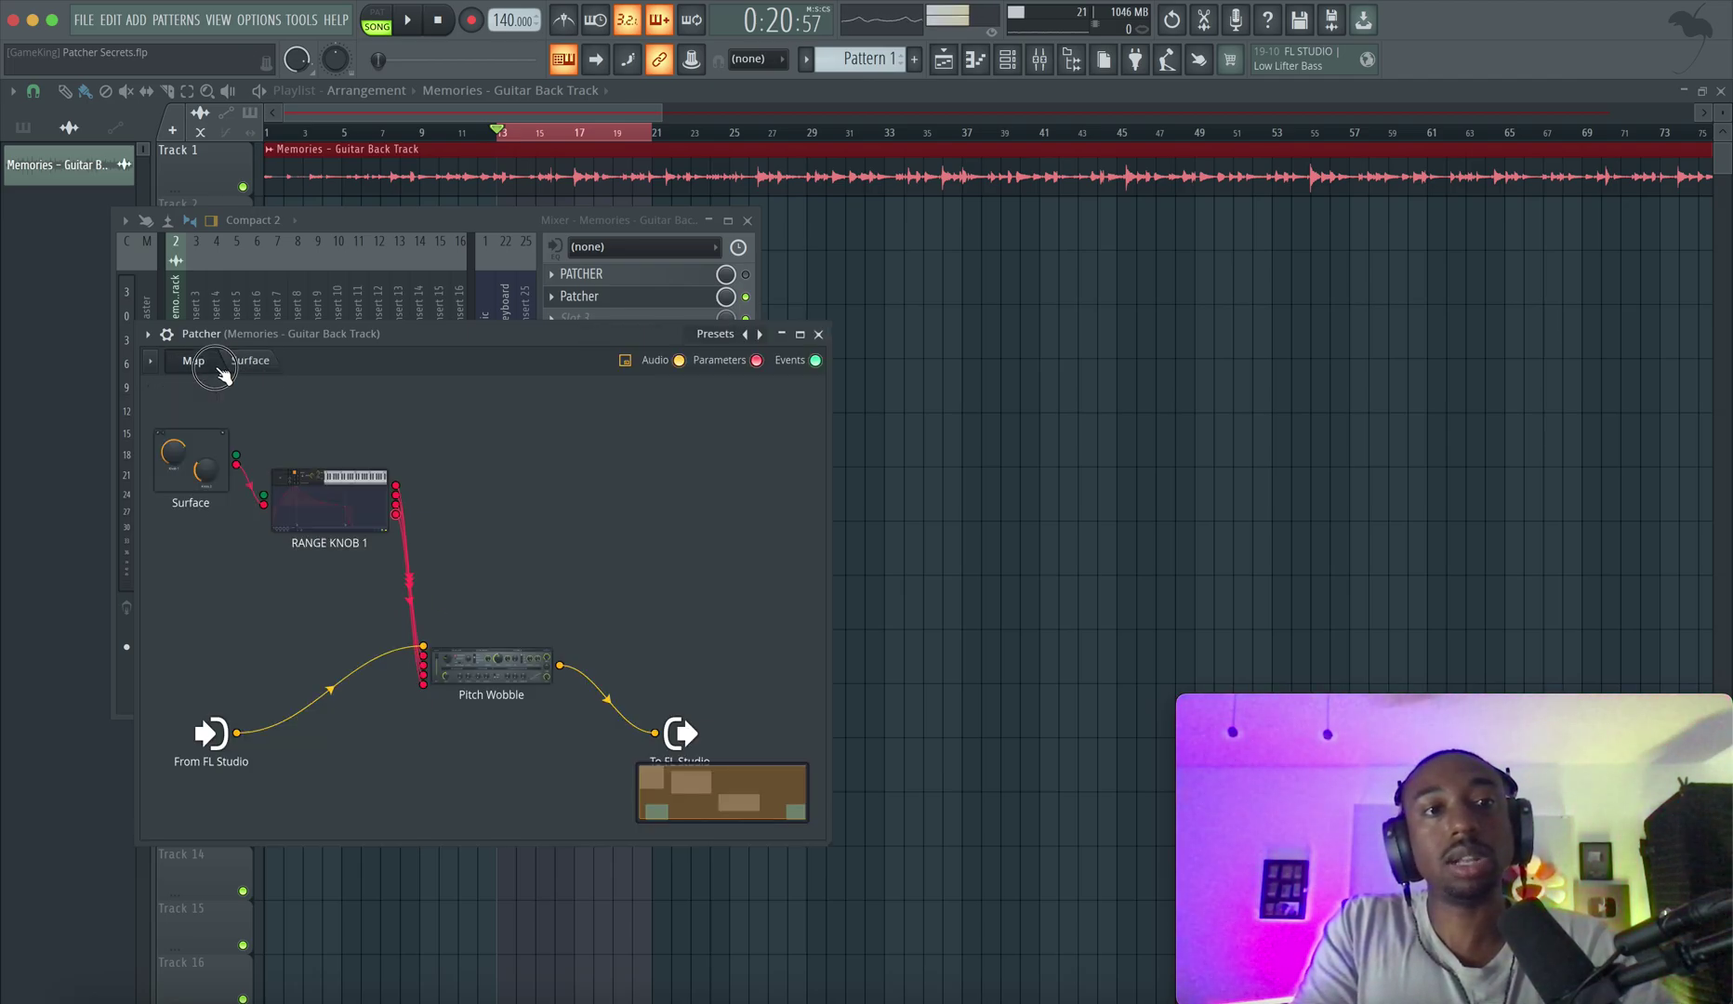
pyautogui.doubleClick(475, 656)
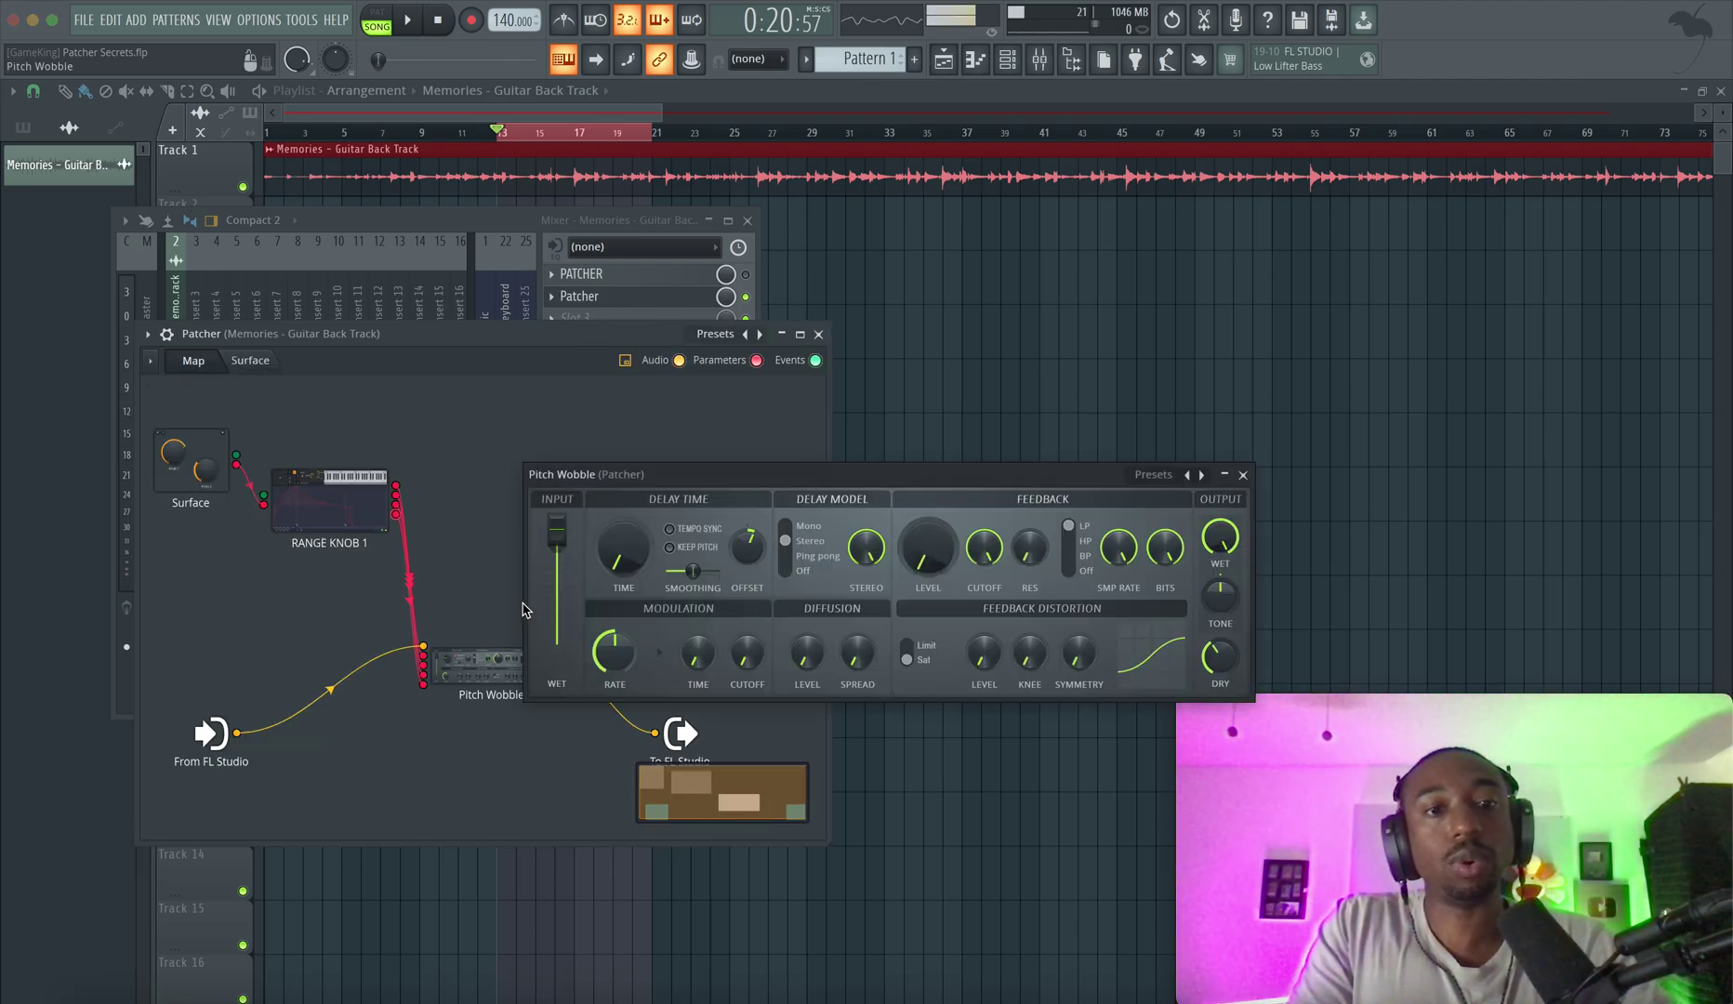
pyautogui.click(262, 370)
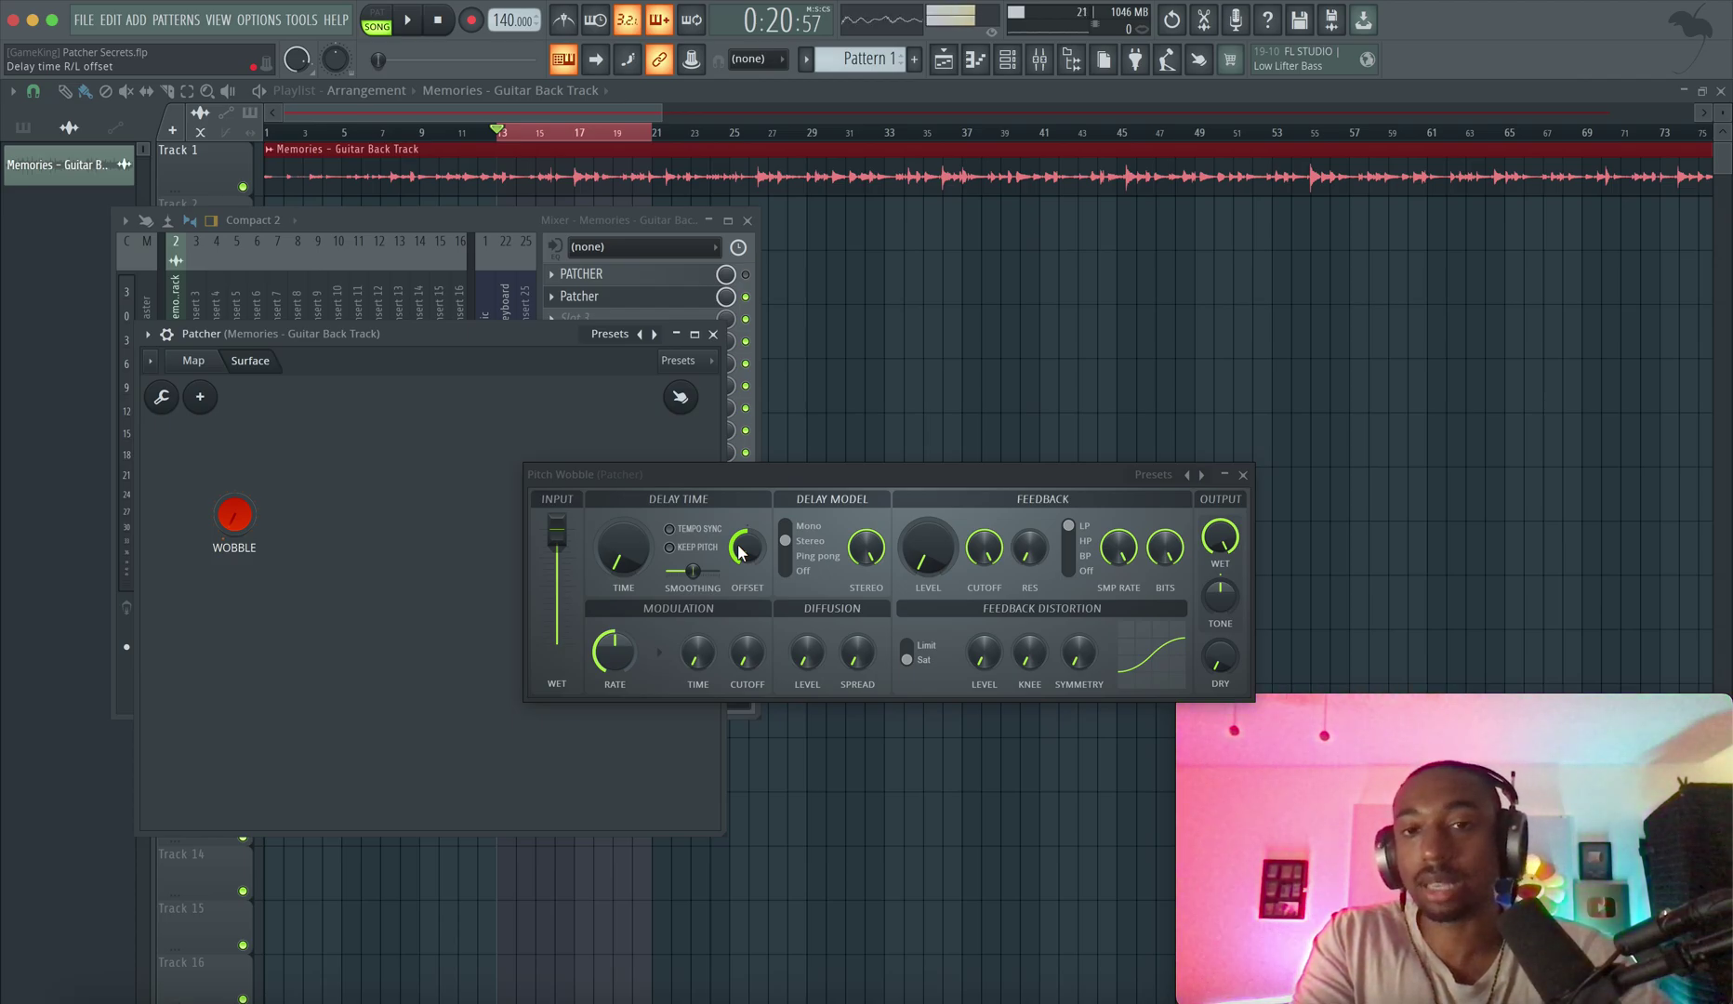
pyautogui.moveTo(530, 336); pyautogui.dragTo(479, 506)
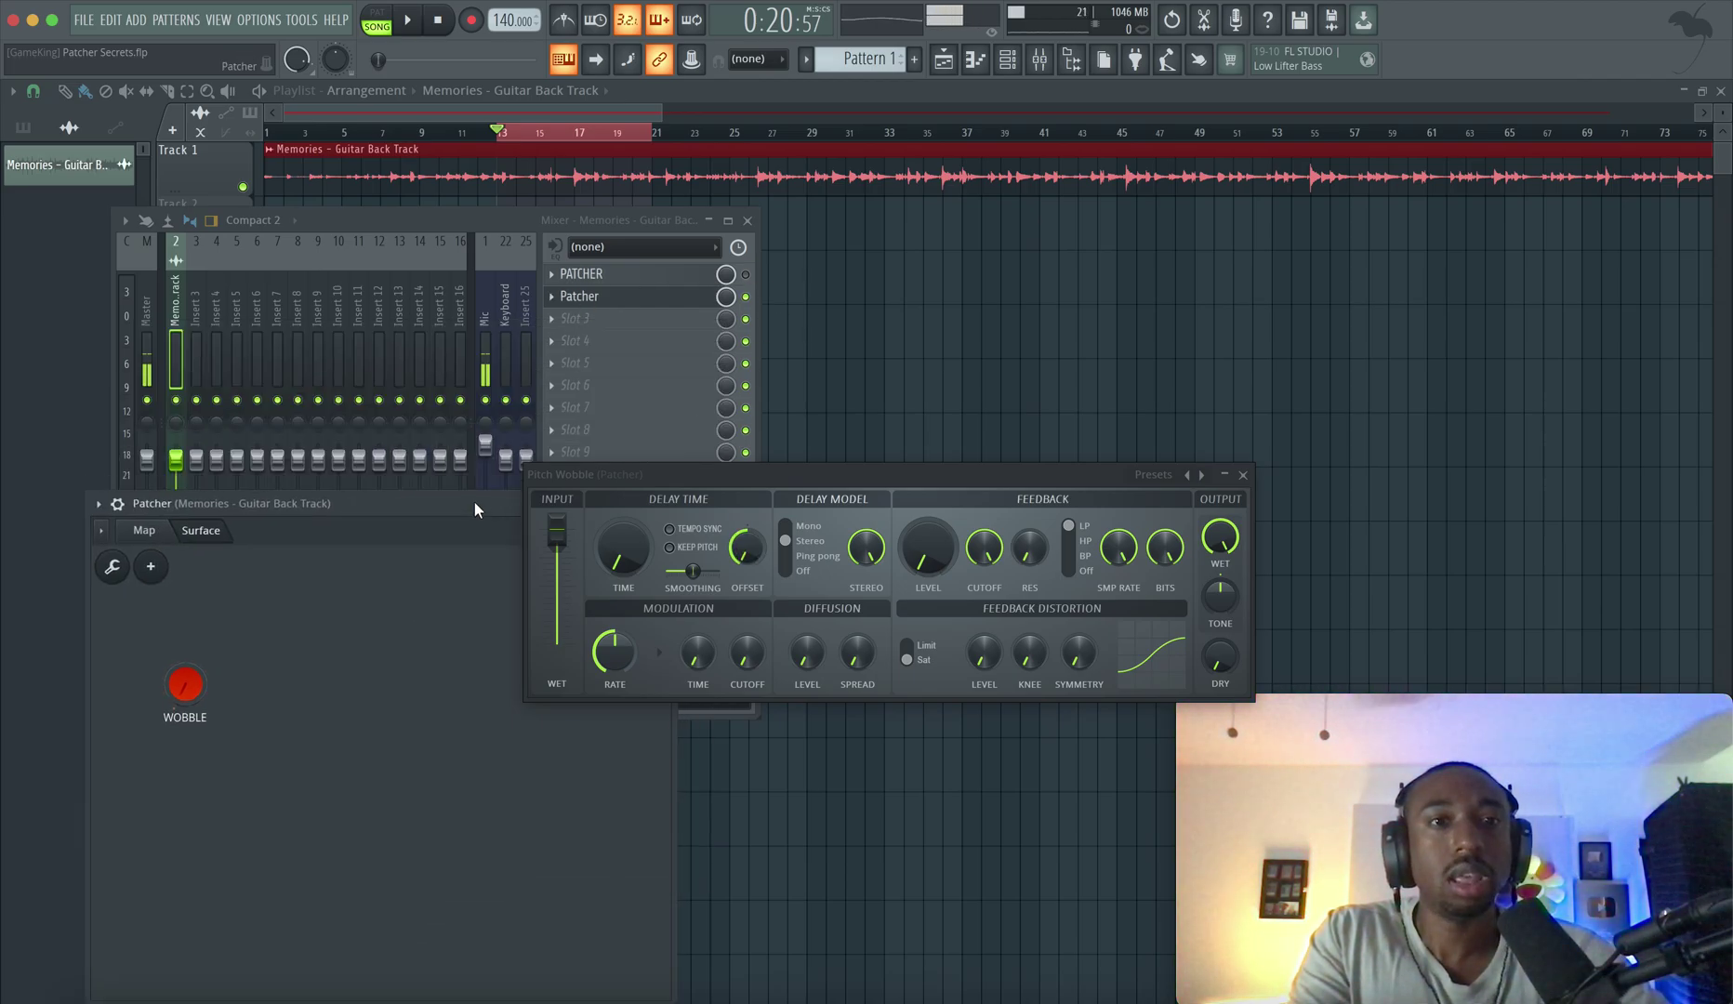
# - Toggle the Mic mixer track's mute off and on, and bring the Patcher Surface back to the front
pyautogui.click(491, 407)
pyautogui.click(487, 401)
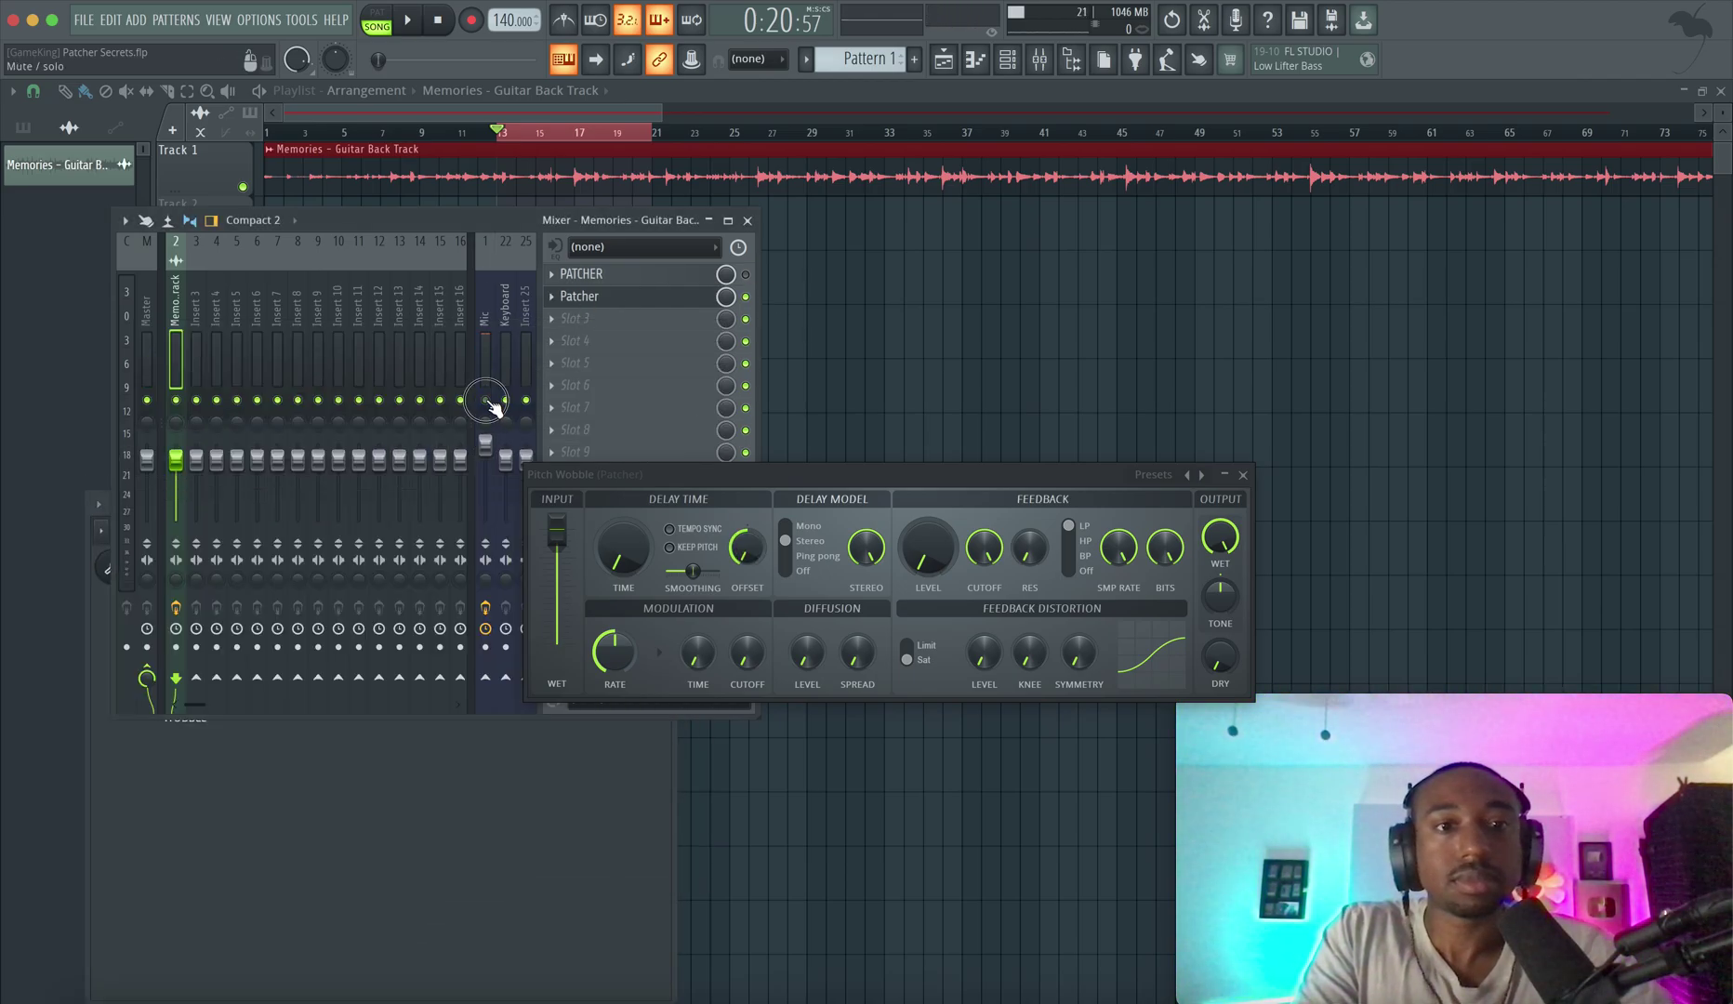
pyautogui.click(493, 820)
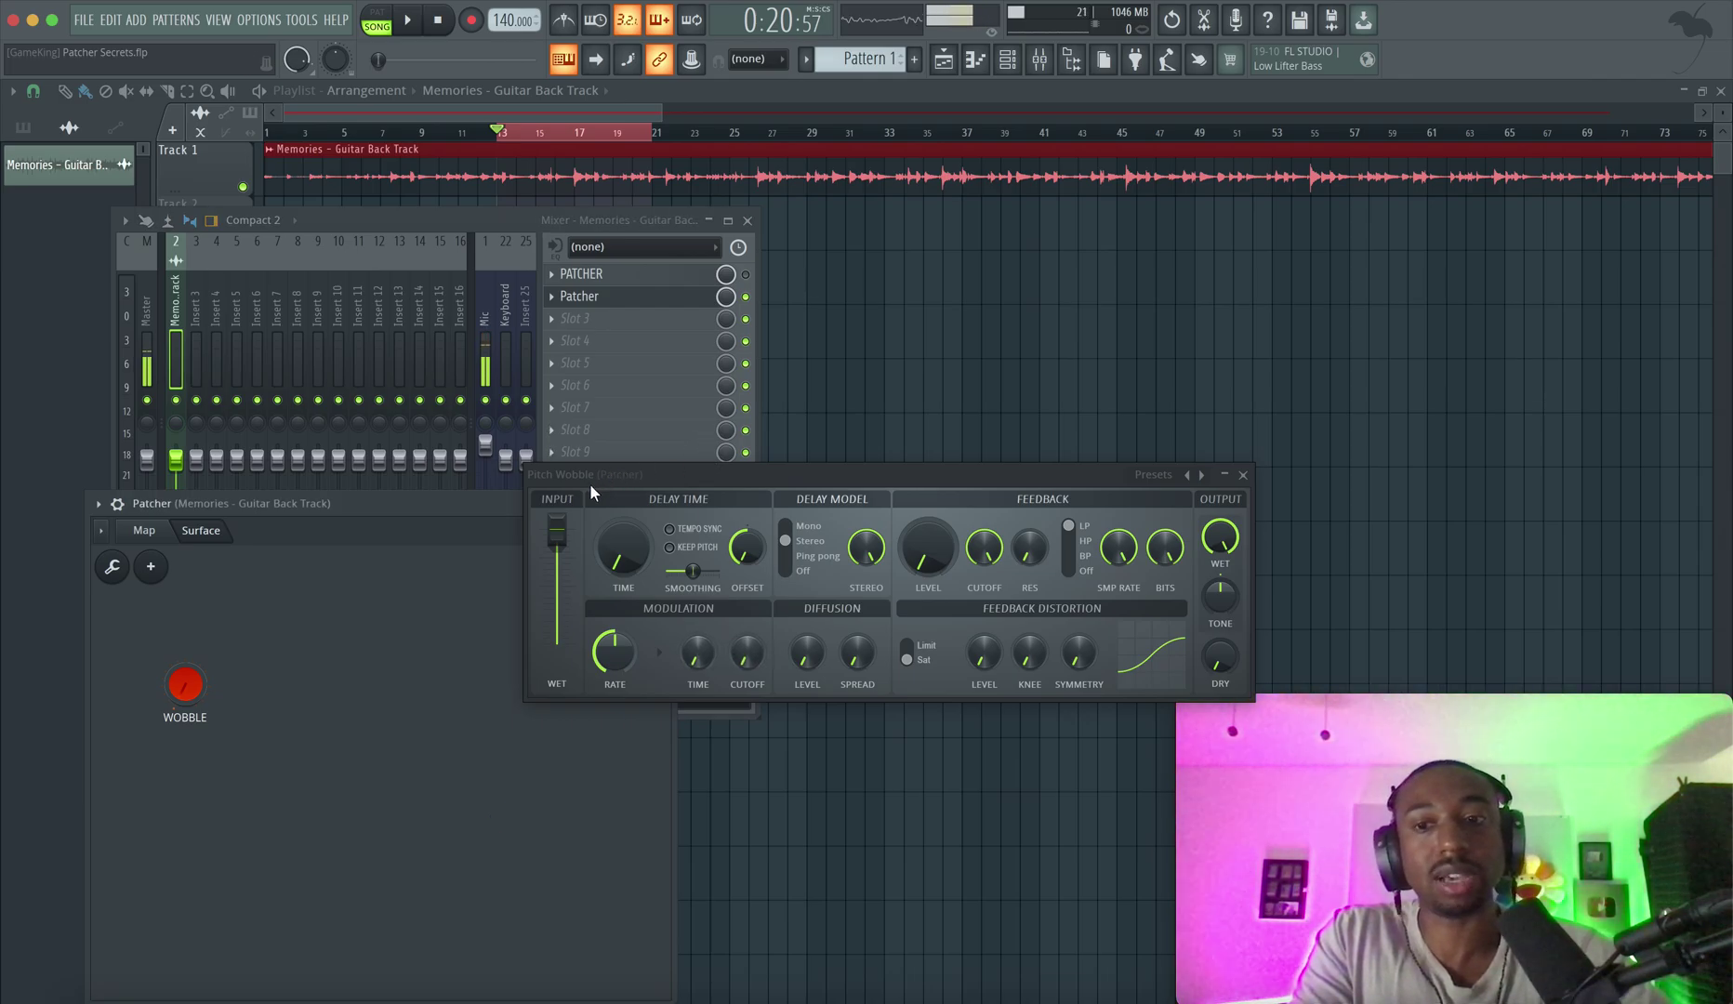
# - Examine the parameter links running from RANGE KNOB 1 into Pitch Wobble in the Patcher map
pyautogui.click(145, 529)
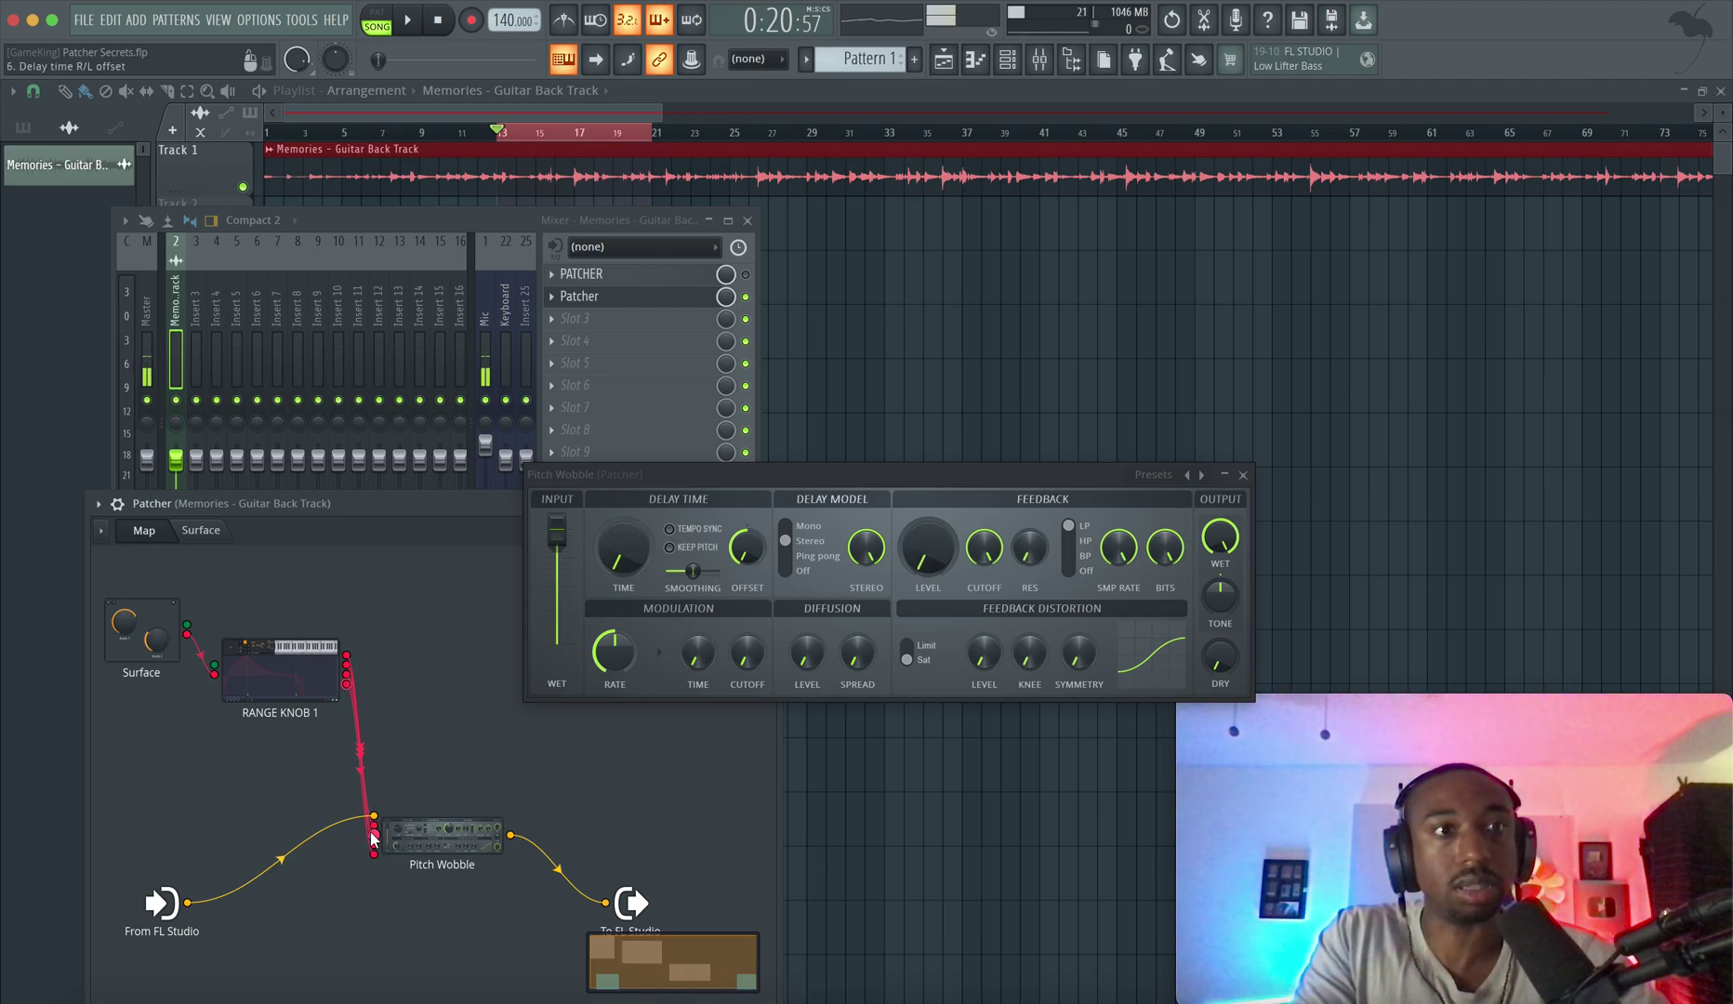
pyautogui.scroll(5, 357, 735)
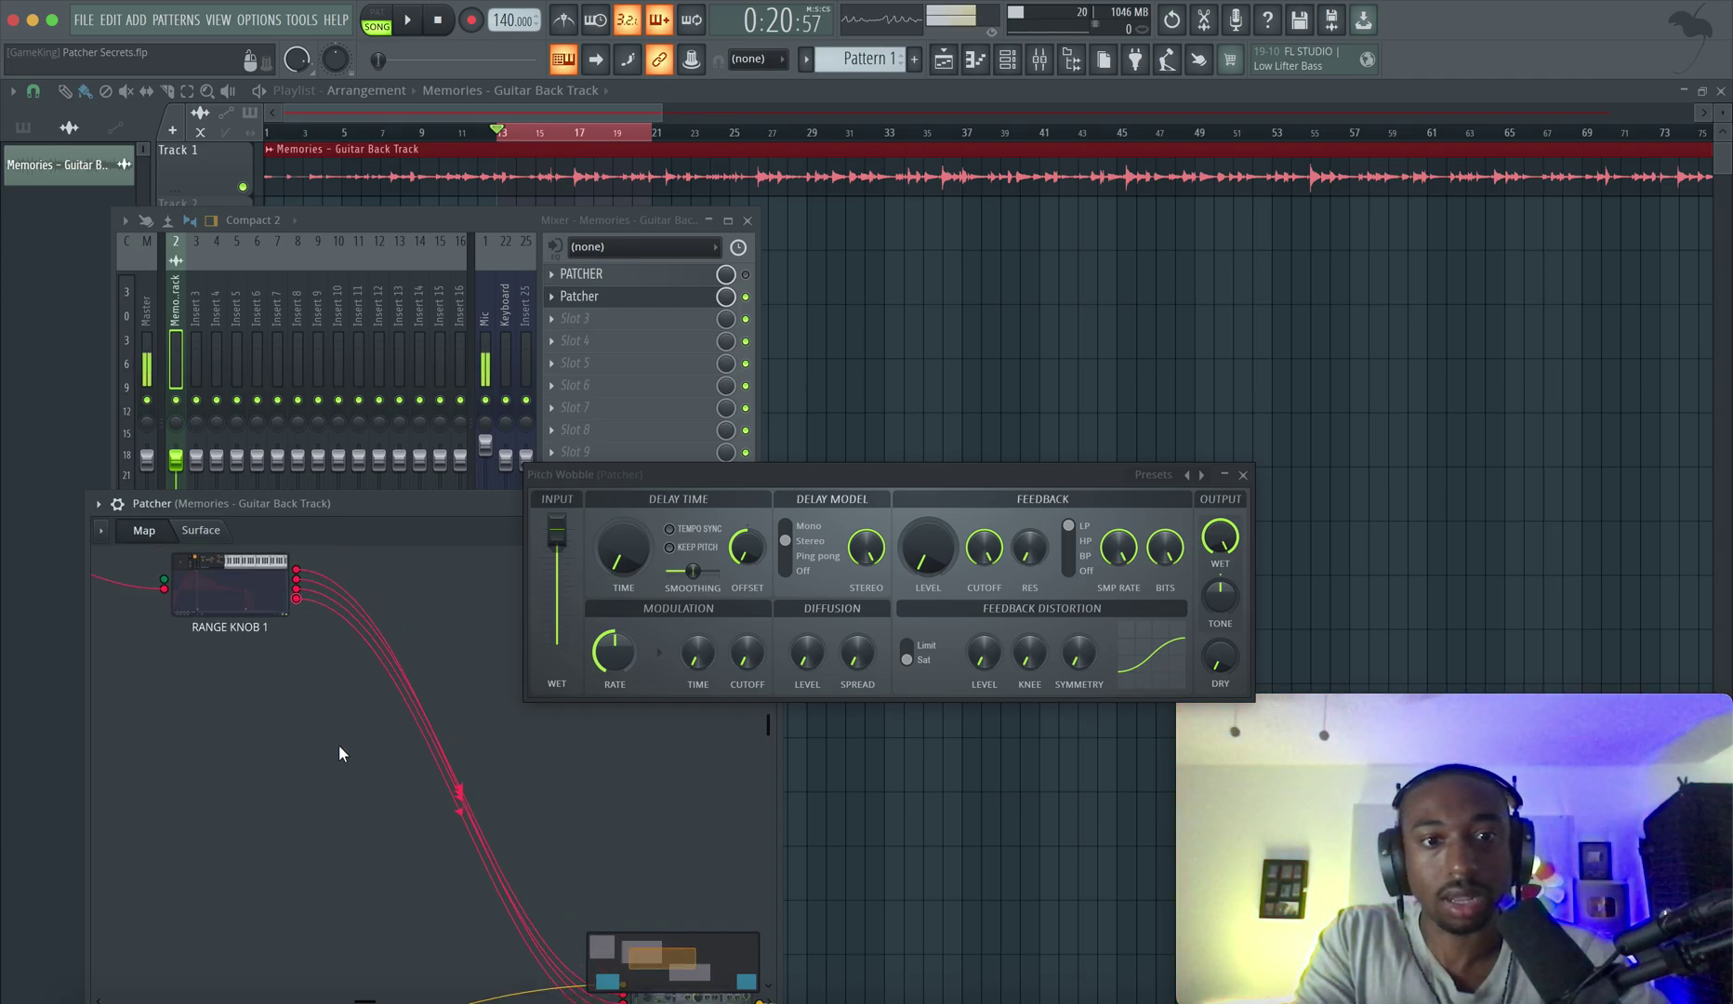
pyautogui.scroll(-4, 338, 744)
pyautogui.hscroll(4, 509, 868)
pyautogui.scroll(-2, 509, 869)
pyautogui.hscroll(2, 510, 869)
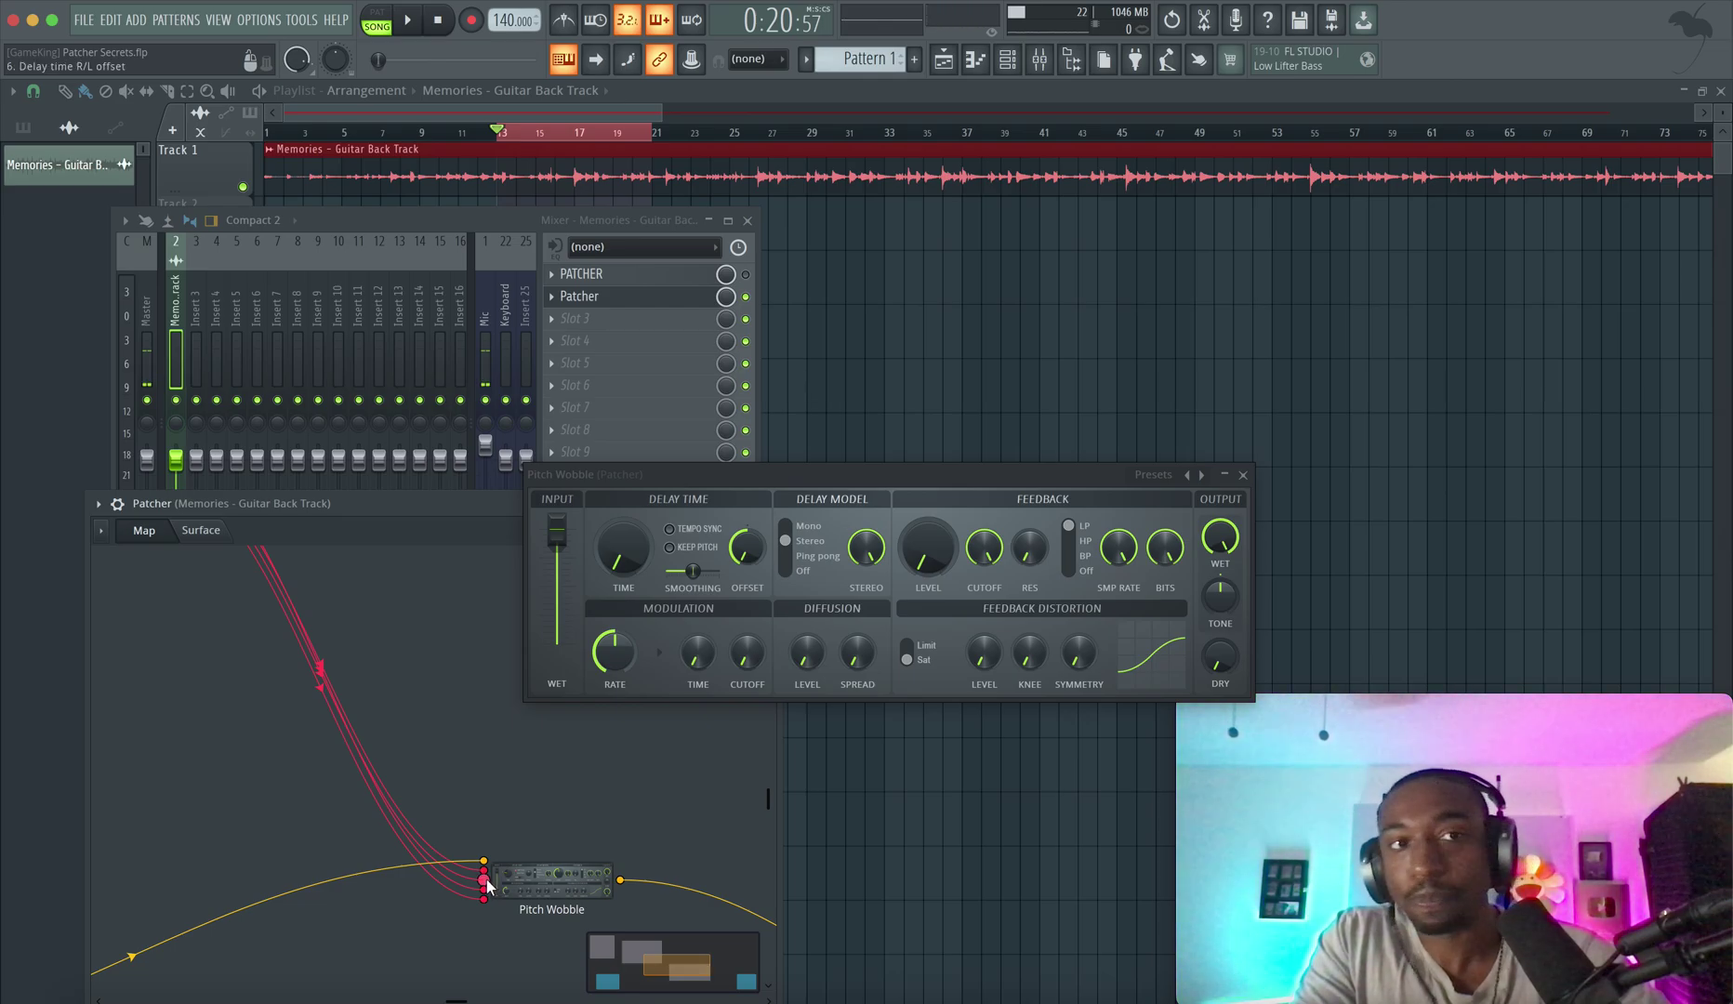
pyautogui.moveTo(485, 885); pyautogui.dragTo(547, 892)
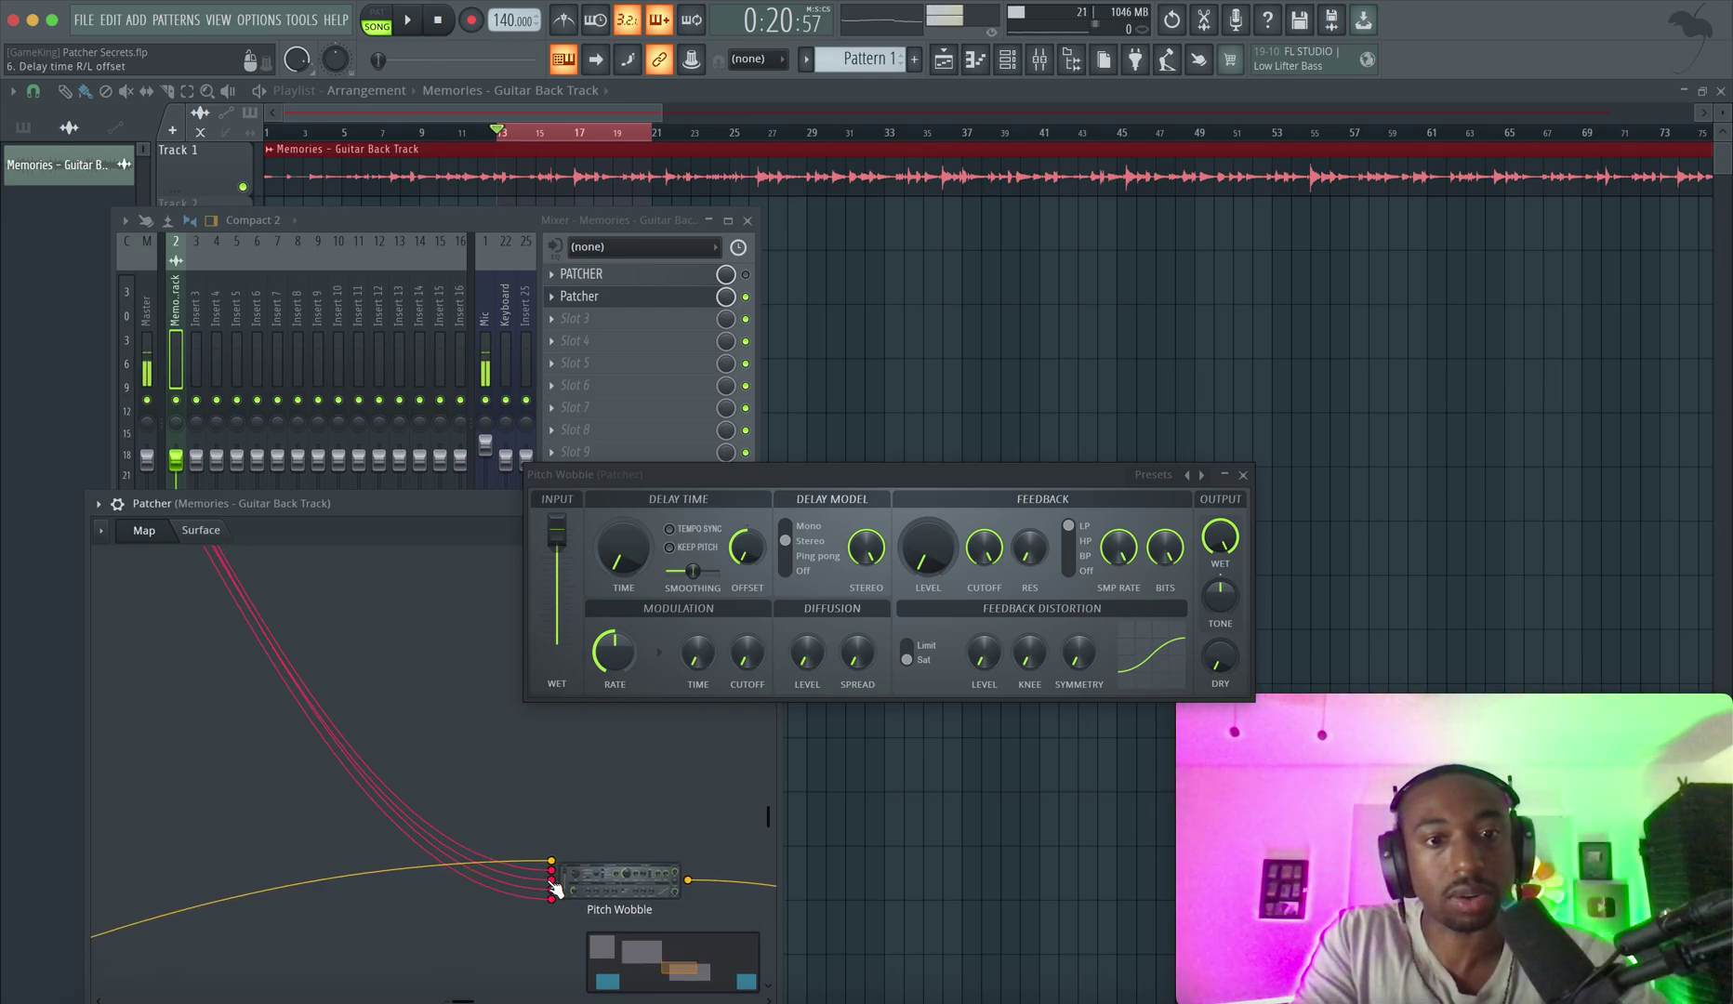
pyautogui.scroll(5, 511, 820)
pyautogui.hscroll(-4, 511, 820)
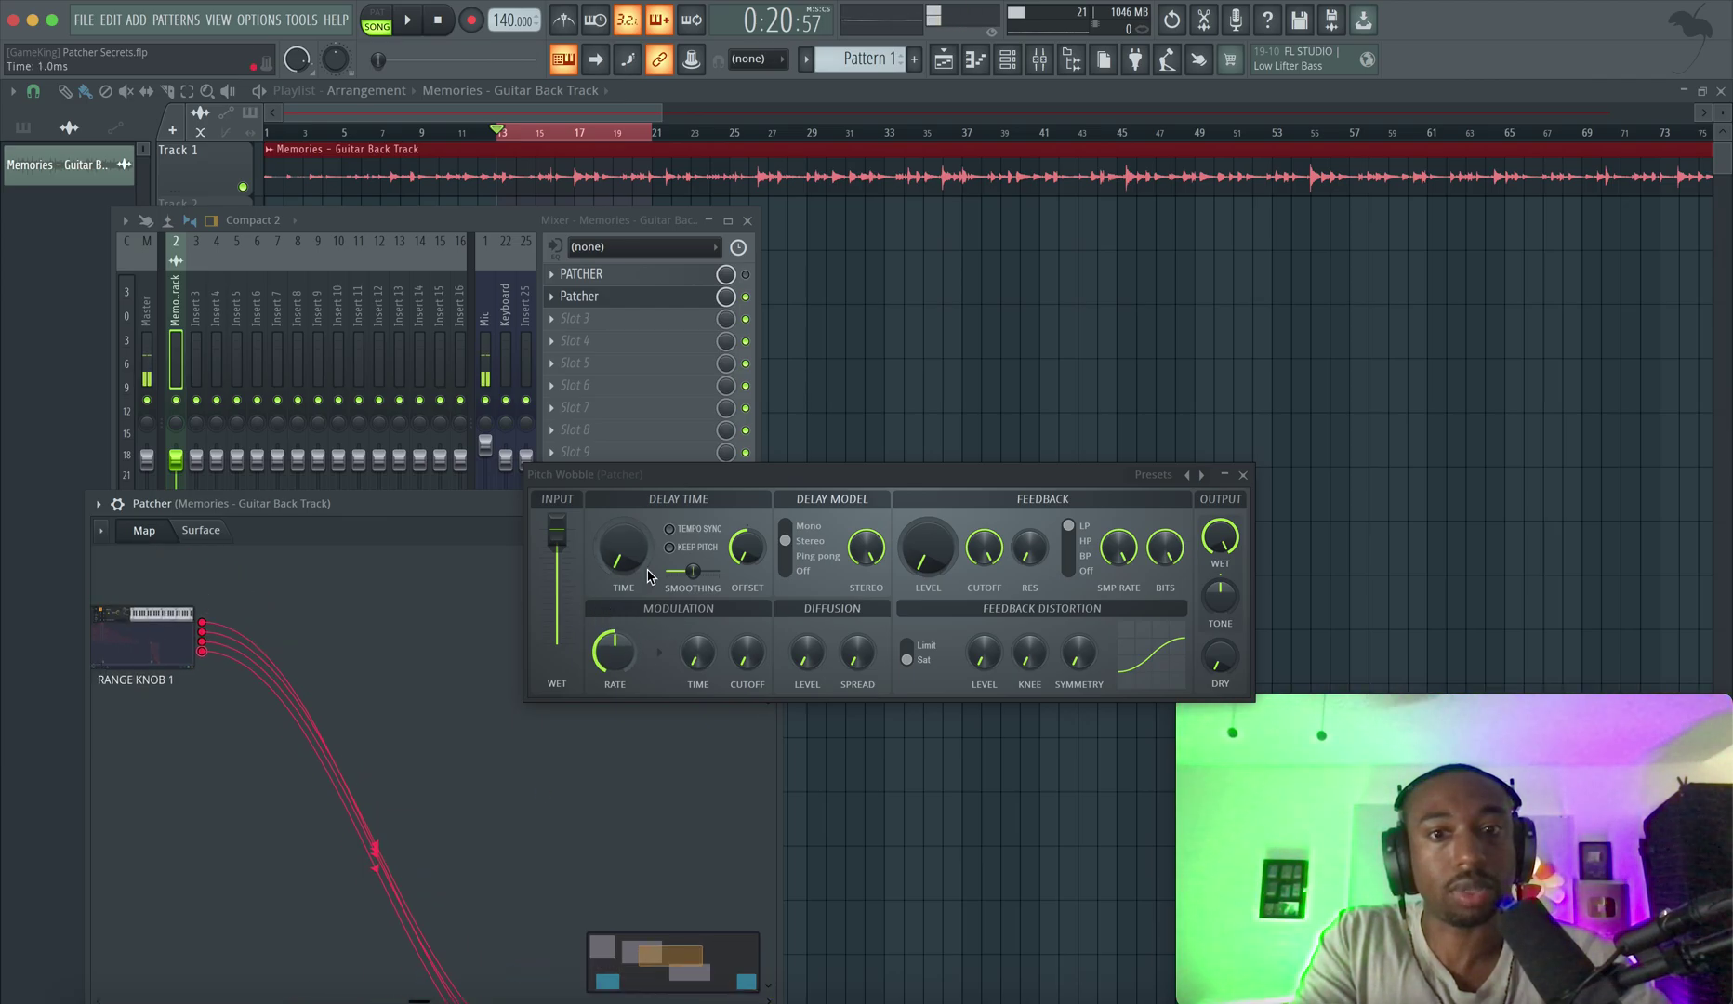
# - Open RANGE KNOB 1 at articulator 3's Modulation X mapping and place the Pitch Wobble editor clear of it
pyautogui.click(191, 637)
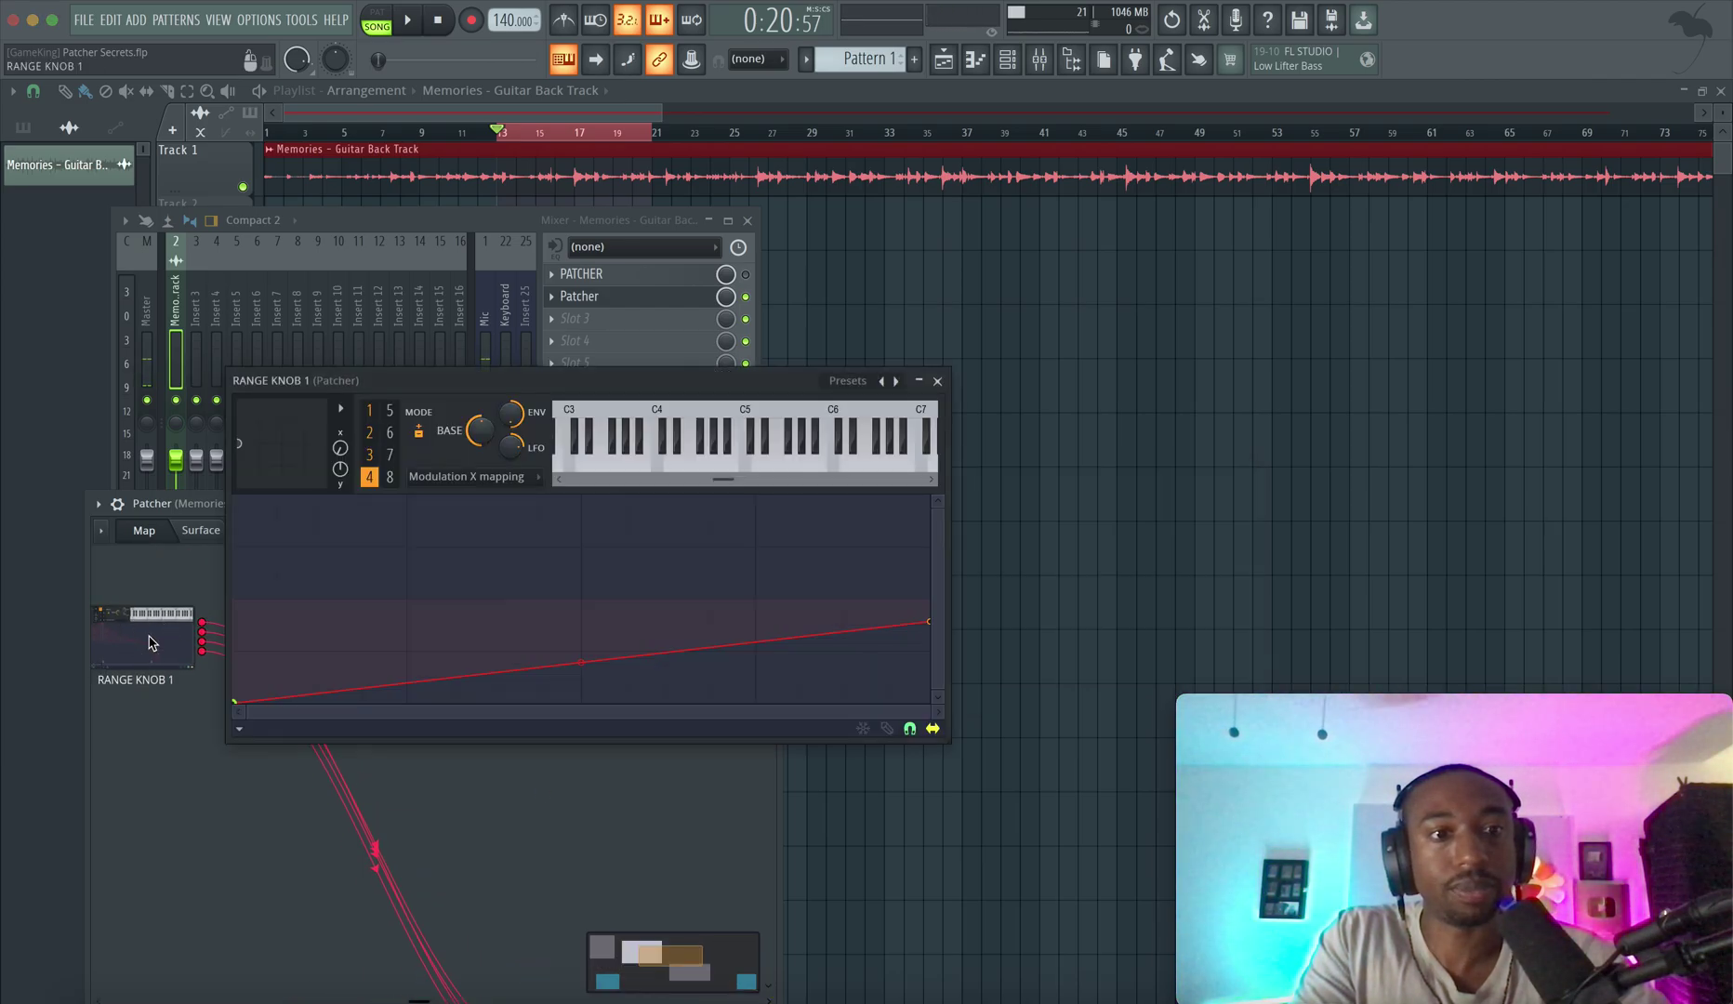
pyautogui.click(381, 453)
pyautogui.scroll(-3, 662, 868)
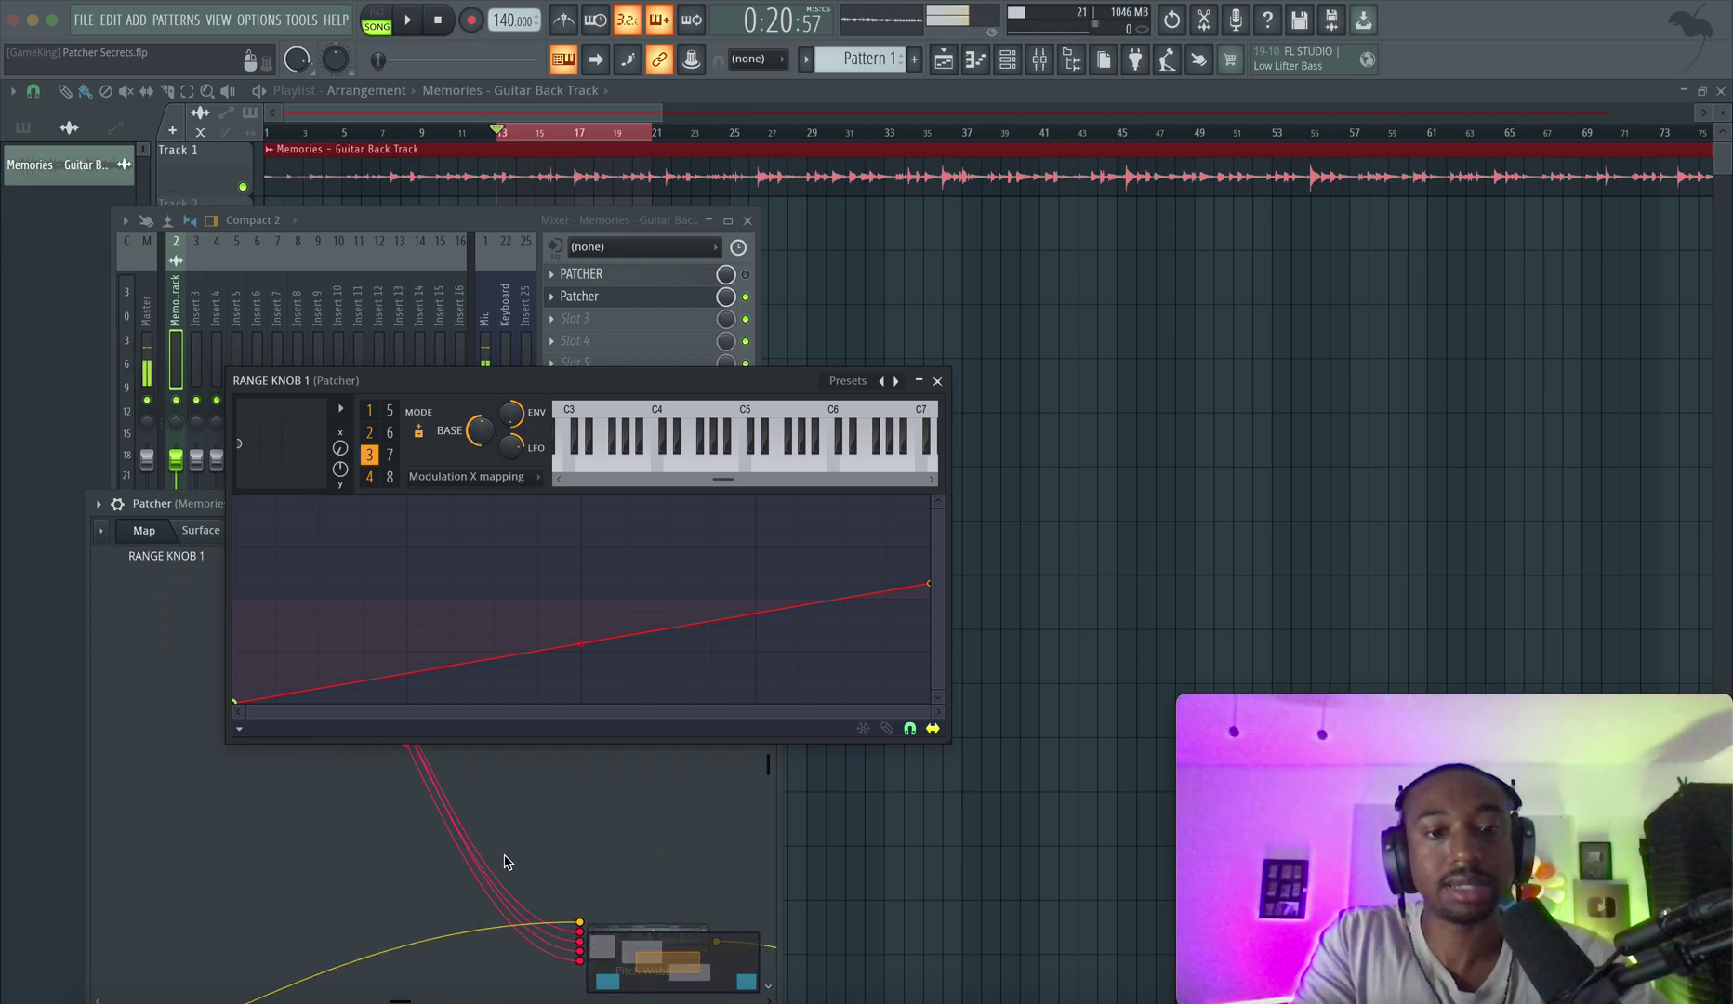
pyautogui.click(523, 917)
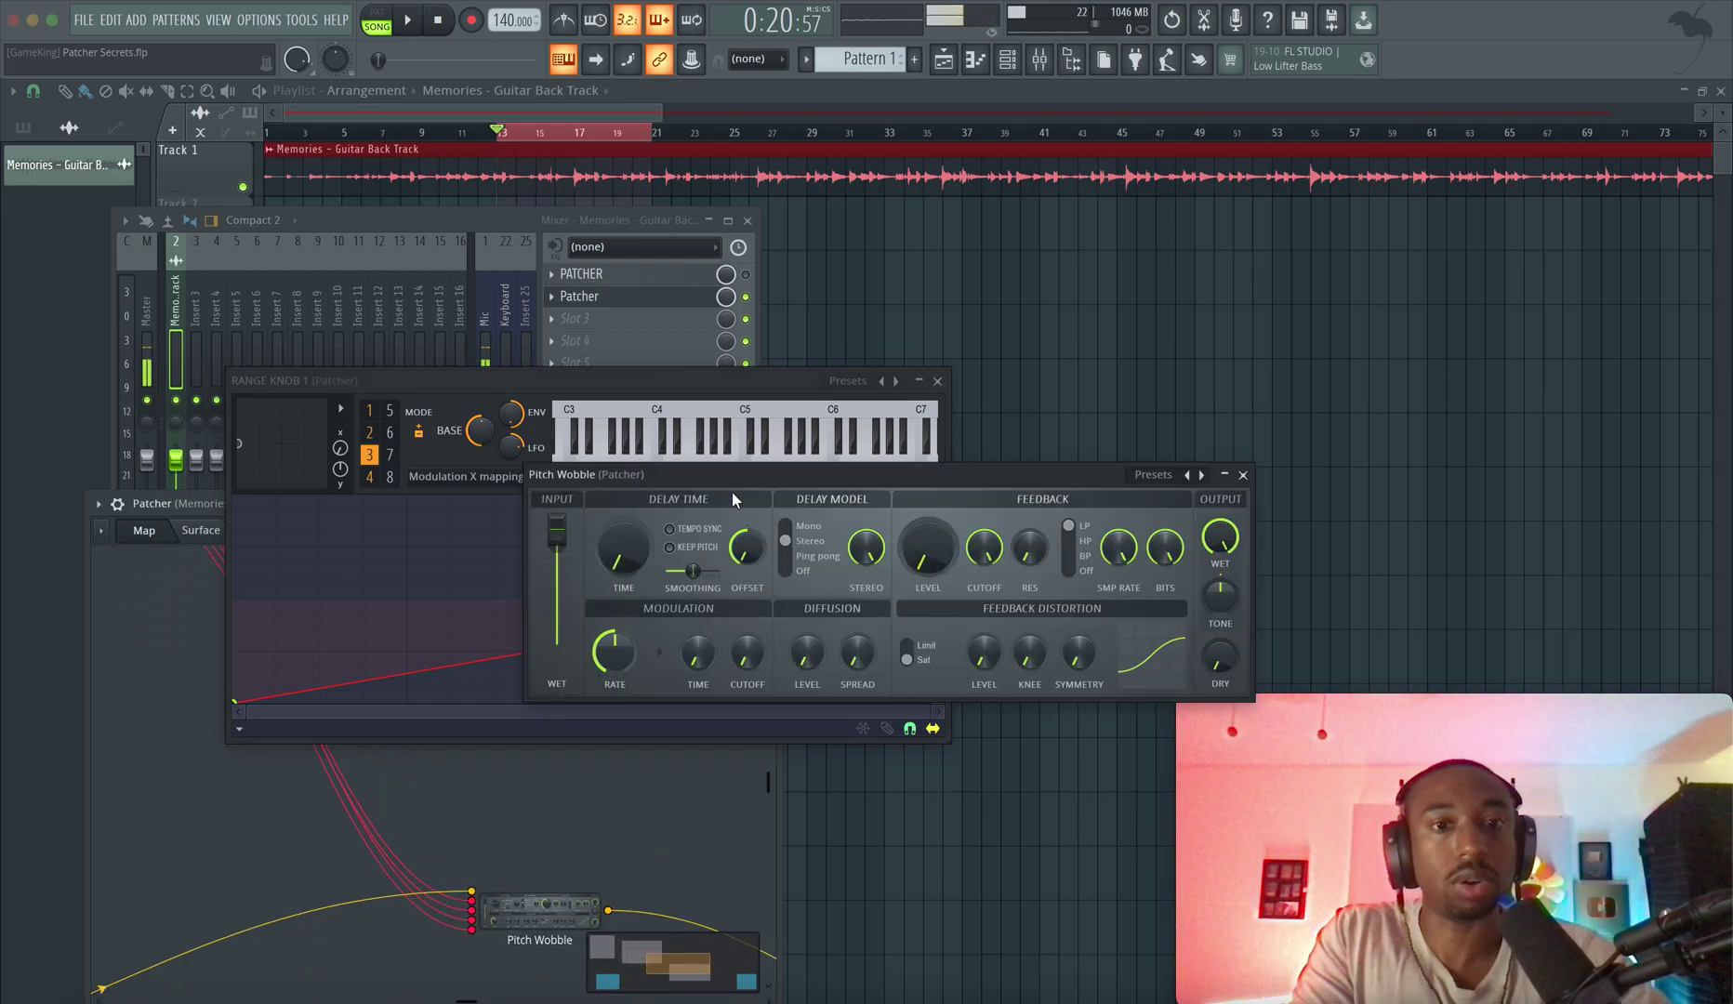
pyautogui.moveTo(724, 477); pyautogui.dragTo(1141, 266)
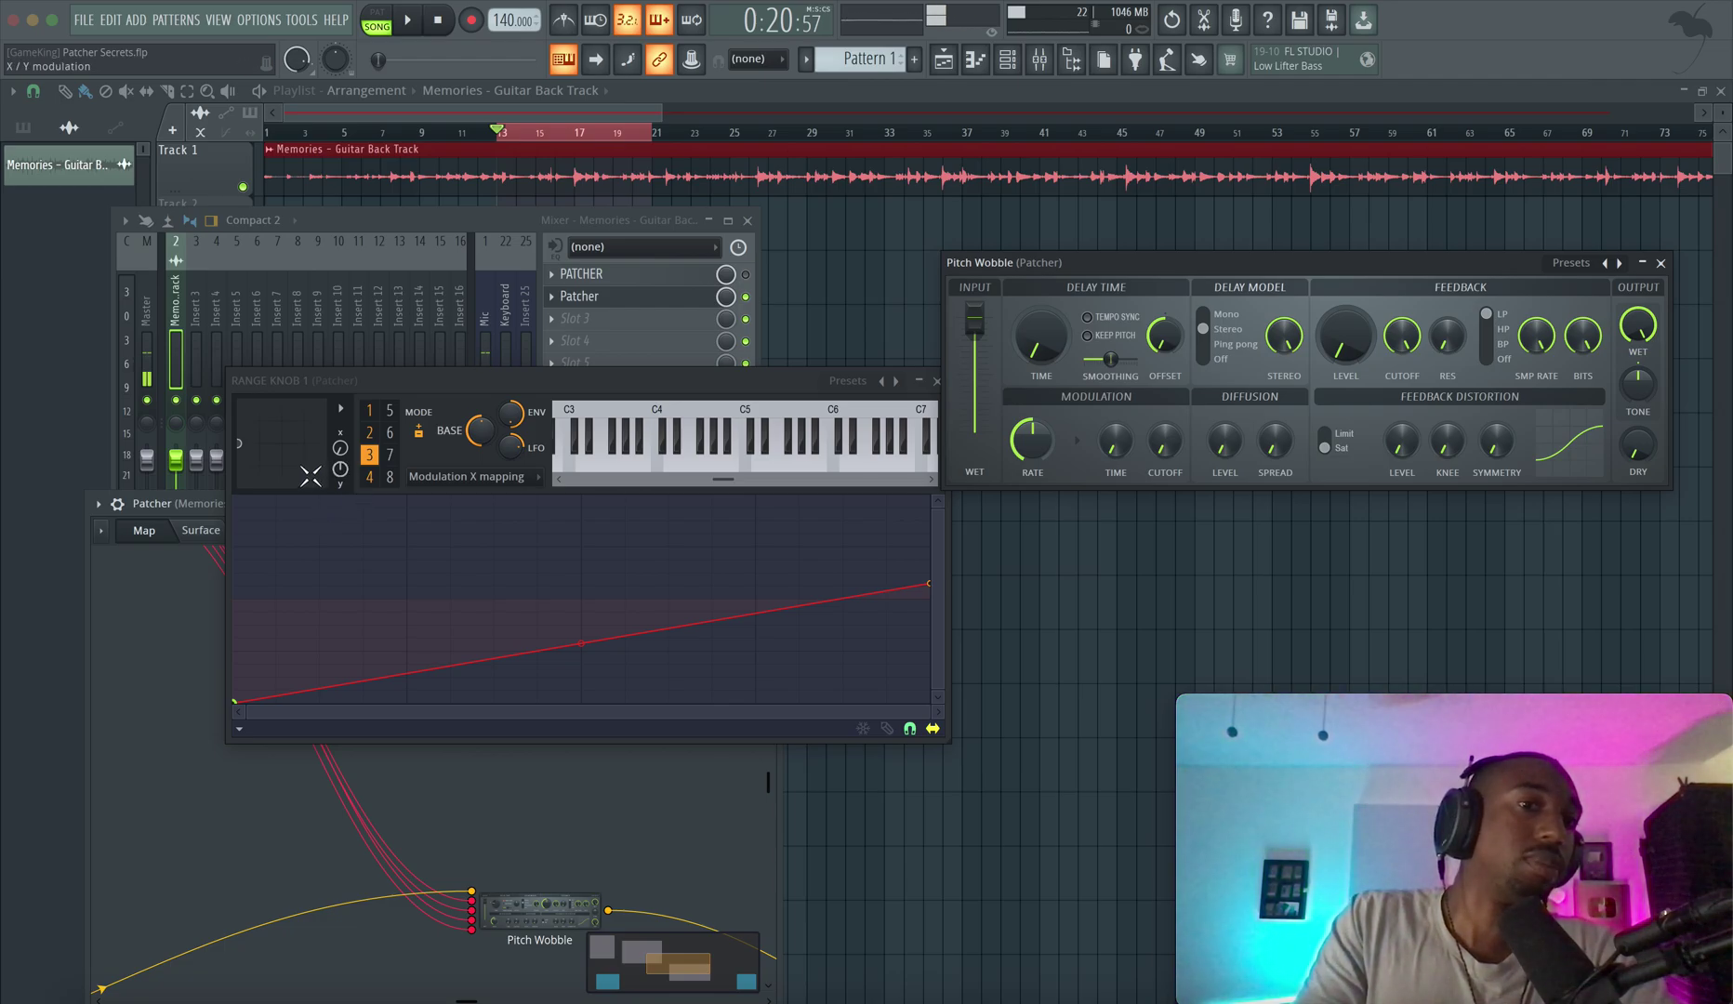
# - Try a higher end point on articulator 3's modulation curve with the WOBBLE knob, then lower it back
pyautogui.rightClick(929, 583)
pyautogui.click(959, 896)
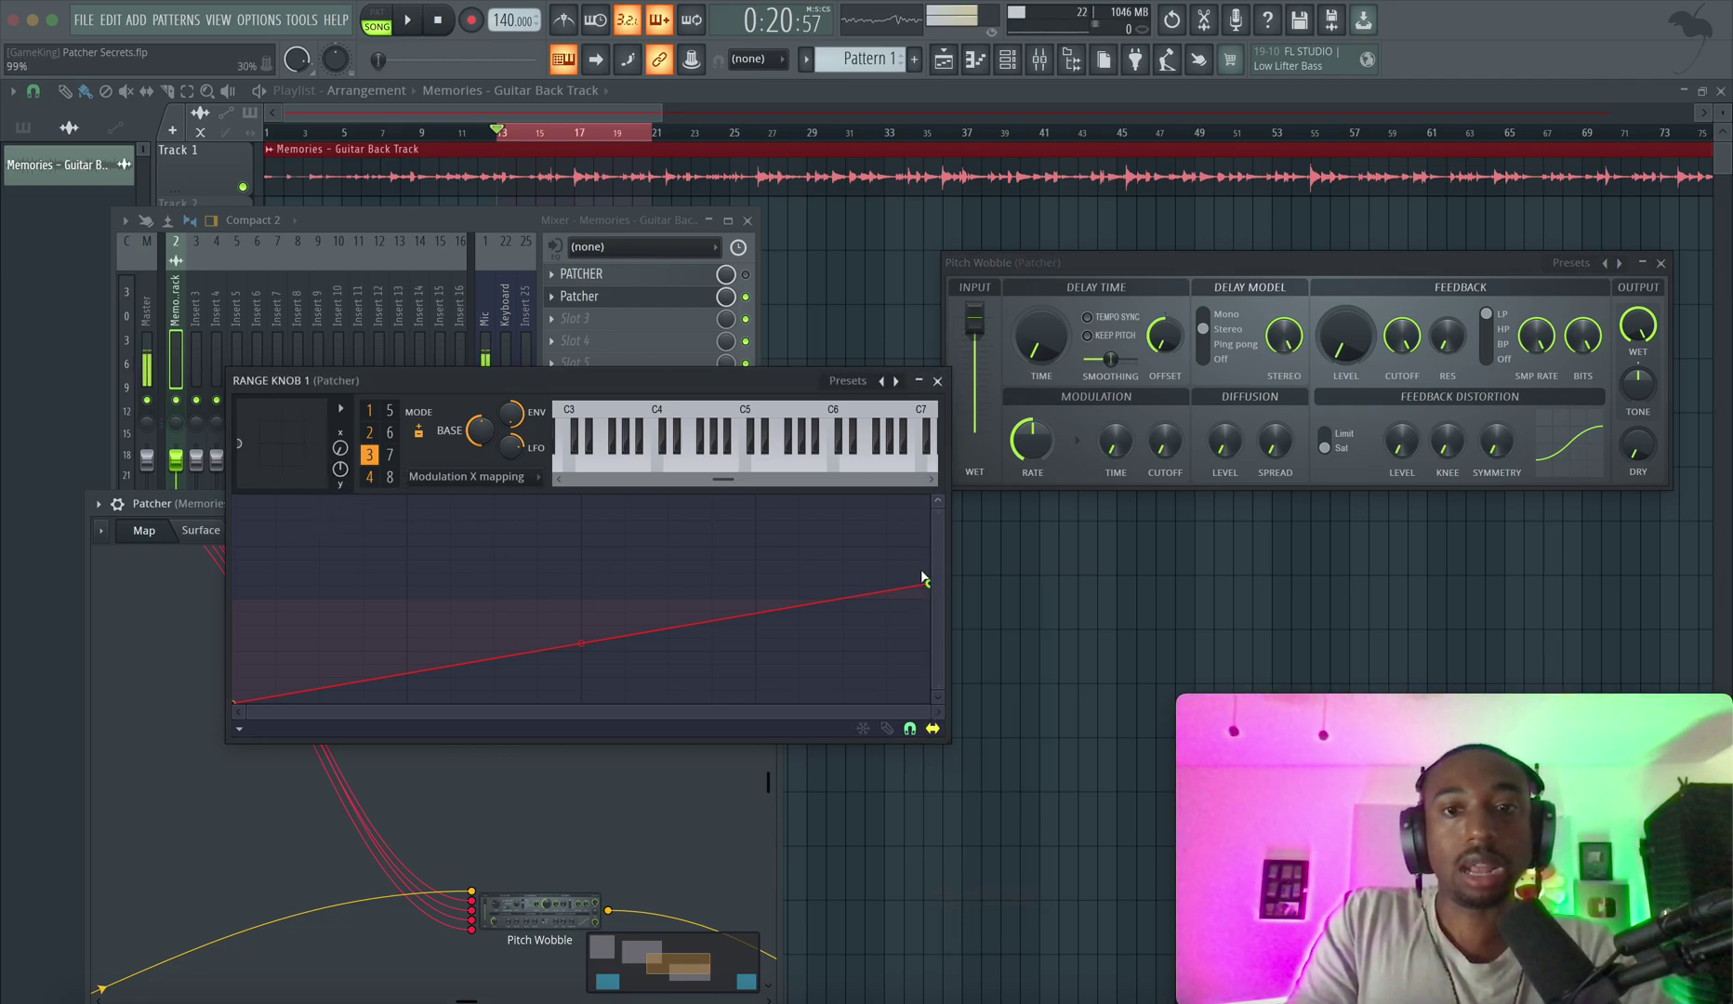
pyautogui.moveTo(932, 584); pyautogui.dragTo(932, 536)
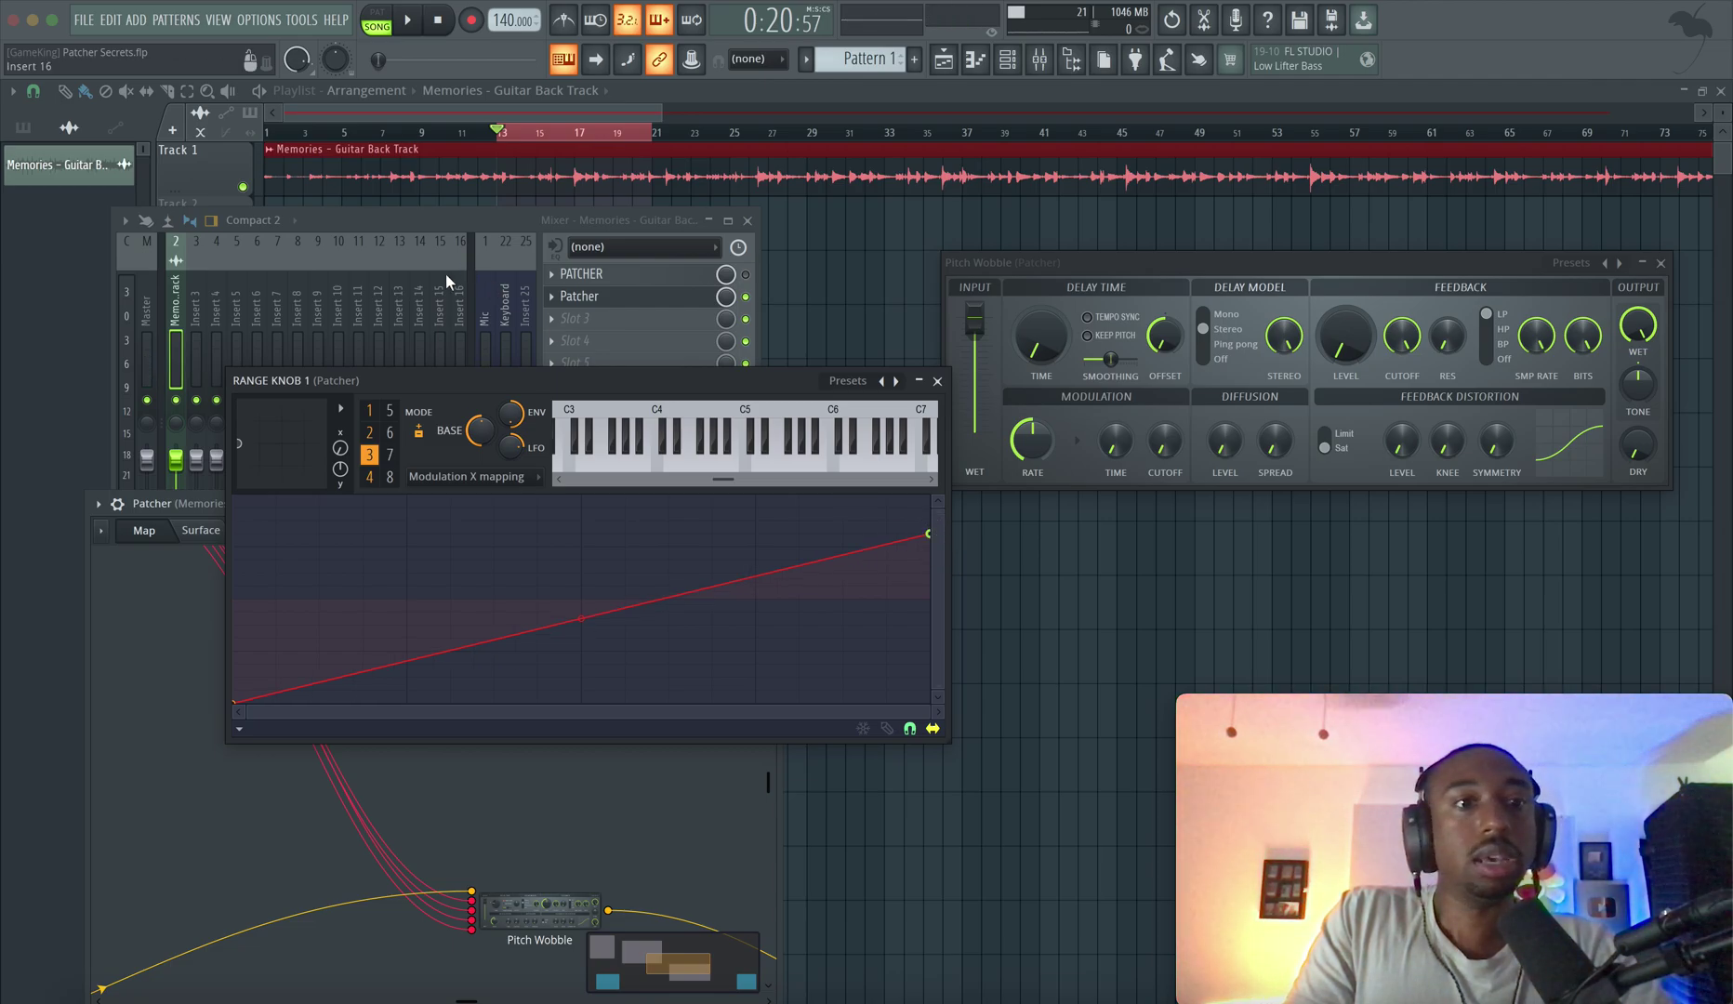
pyautogui.click(197, 534)
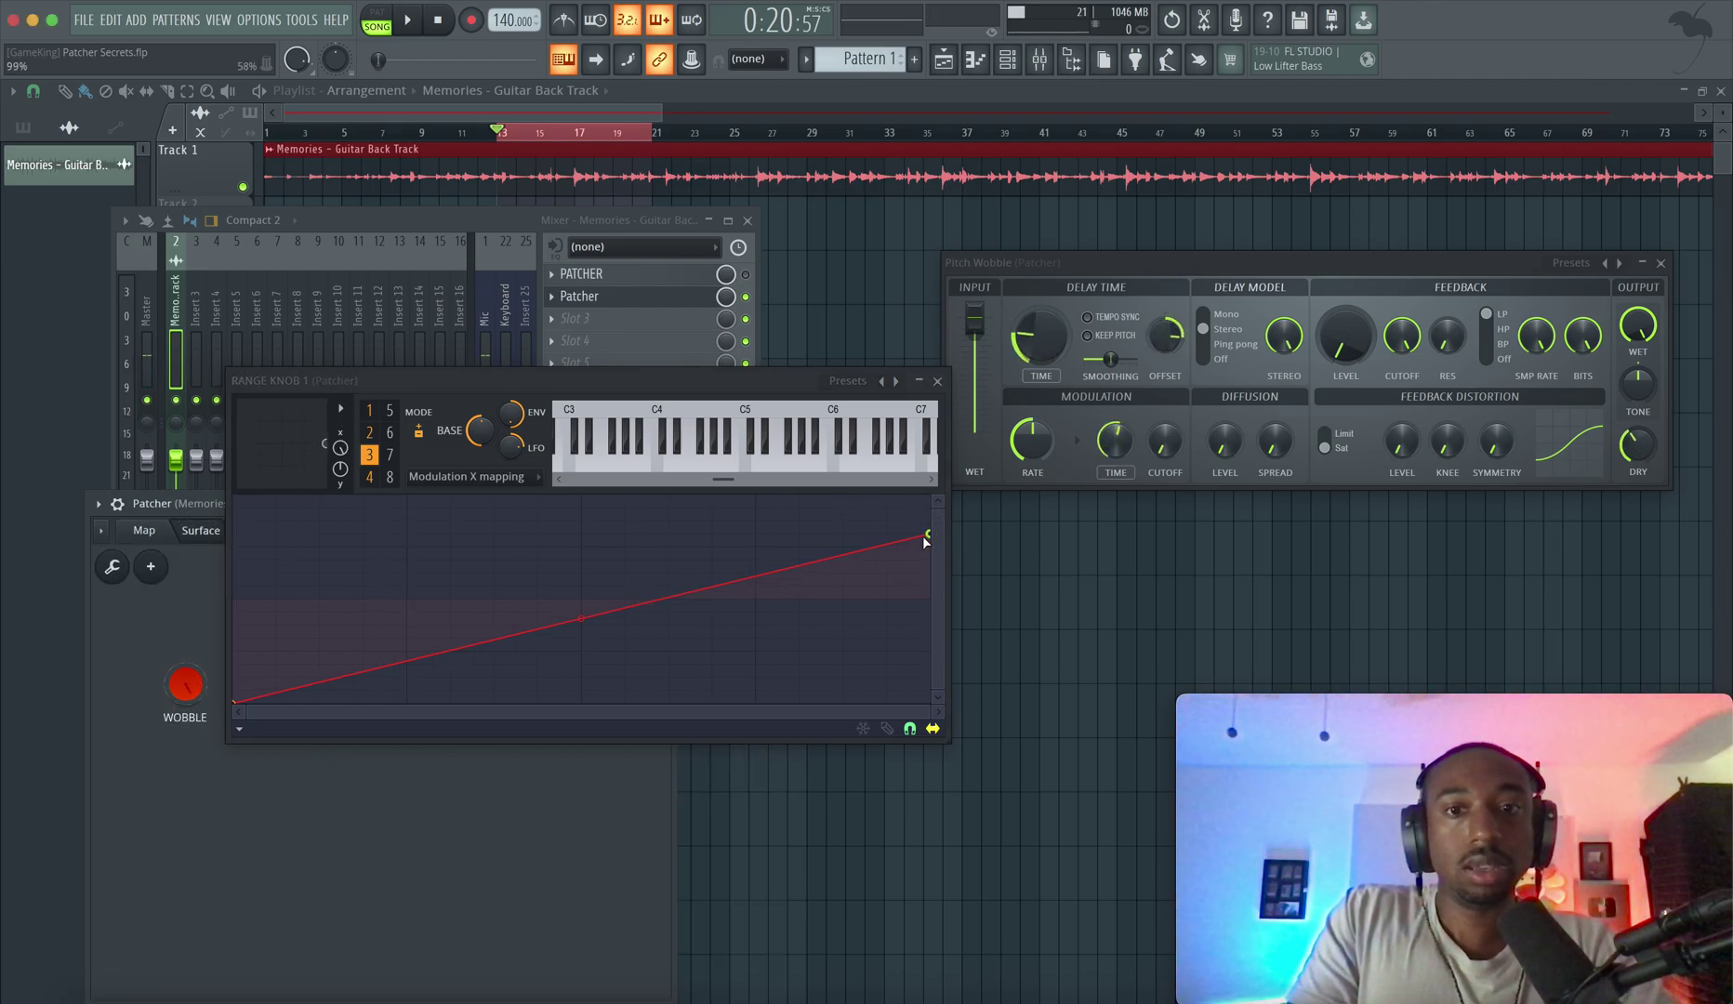
pyautogui.moveTo(930, 537); pyautogui.dragTo(929, 583)
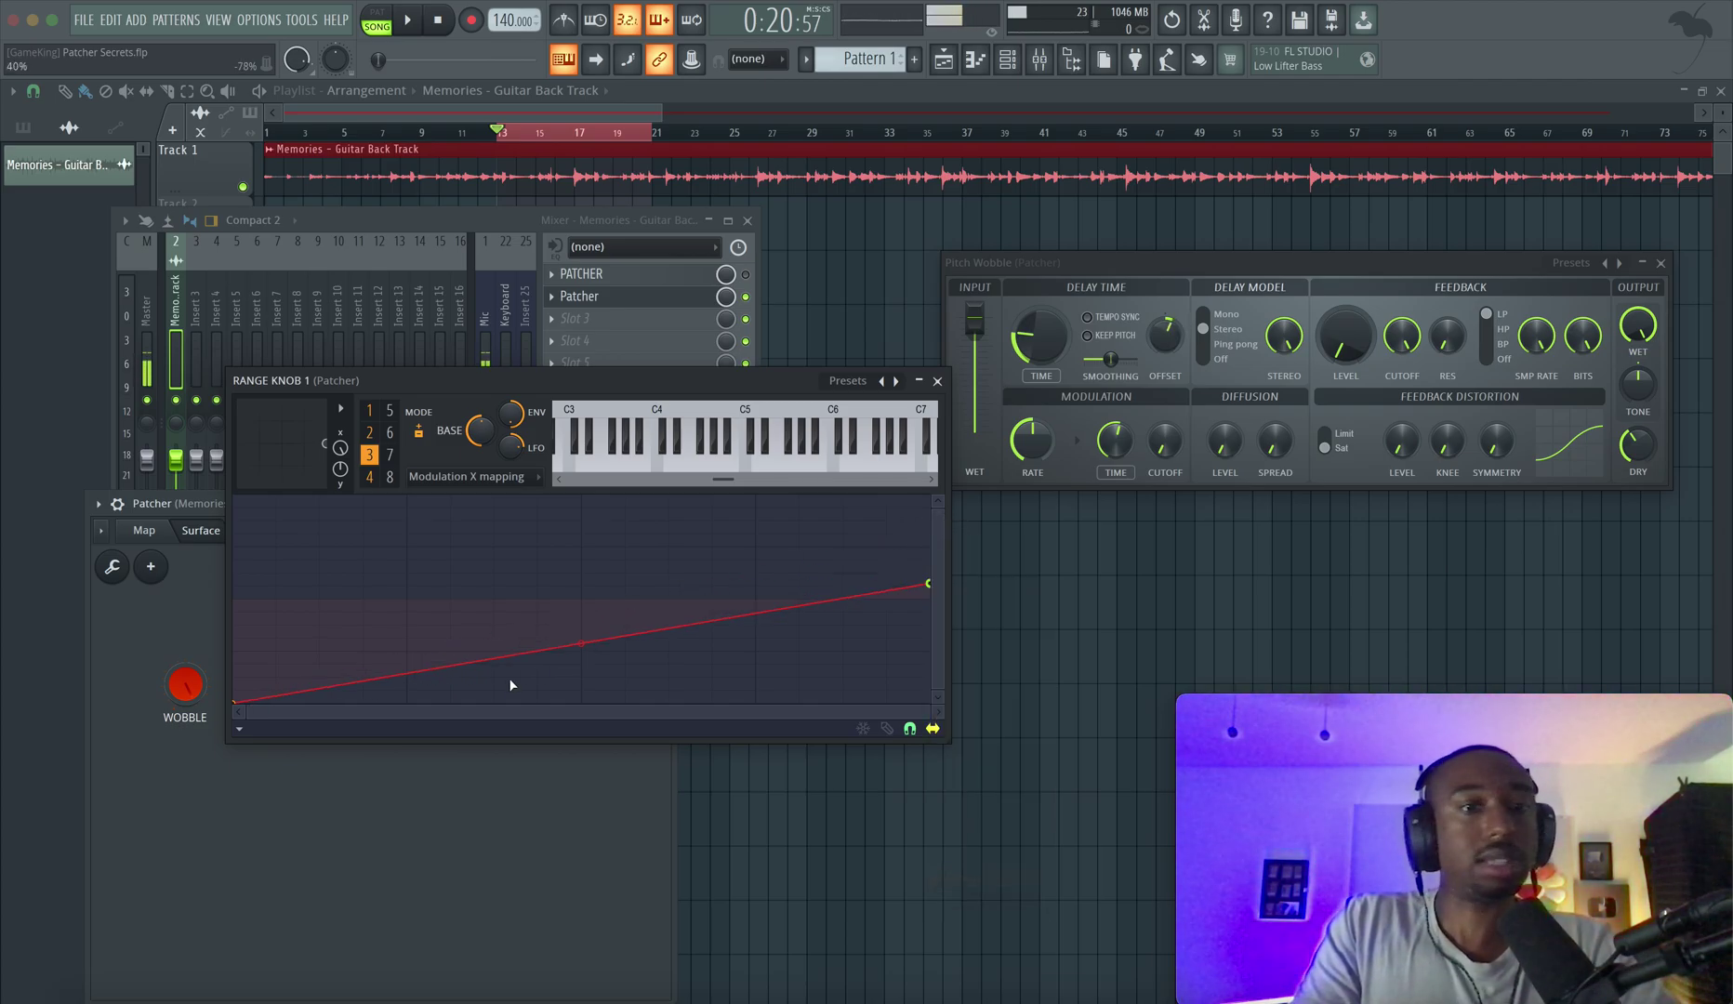
# - Raise the start point of articulator 3's modulation curve to the graph's midline and close RANGE KNOB 1
pyautogui.moveTo(237, 705); pyautogui.dragTo(232, 599)
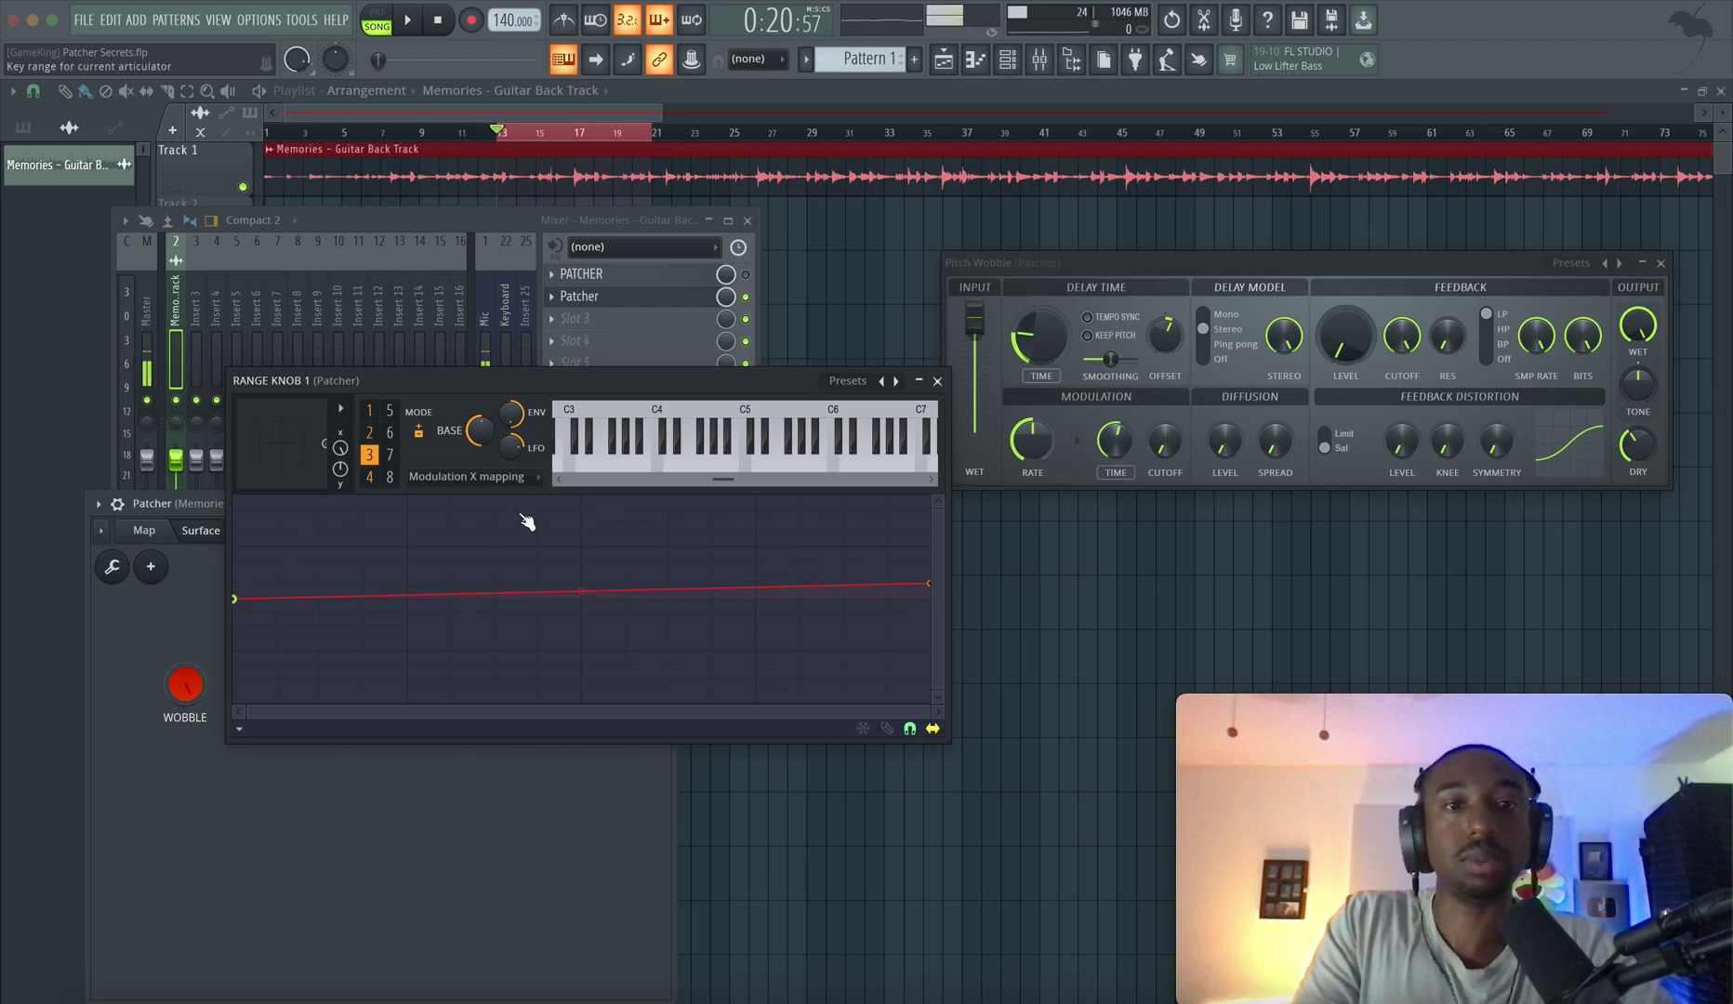
pyautogui.click(146, 530)
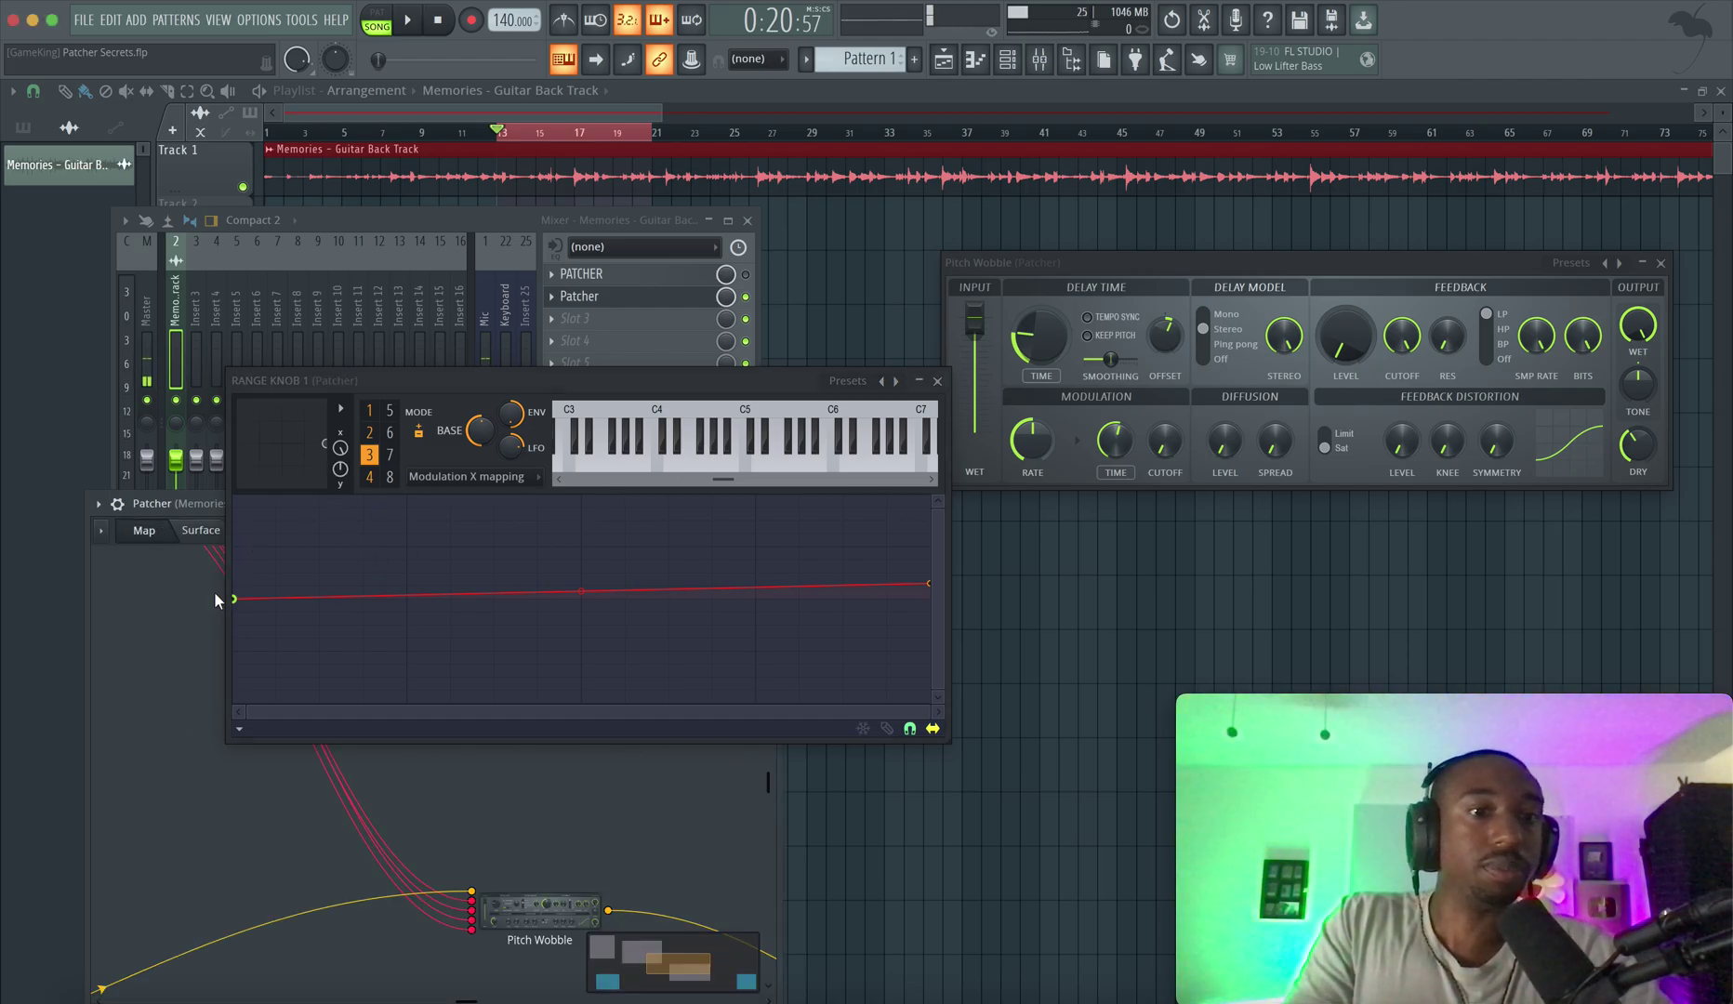
pyautogui.click(937, 380)
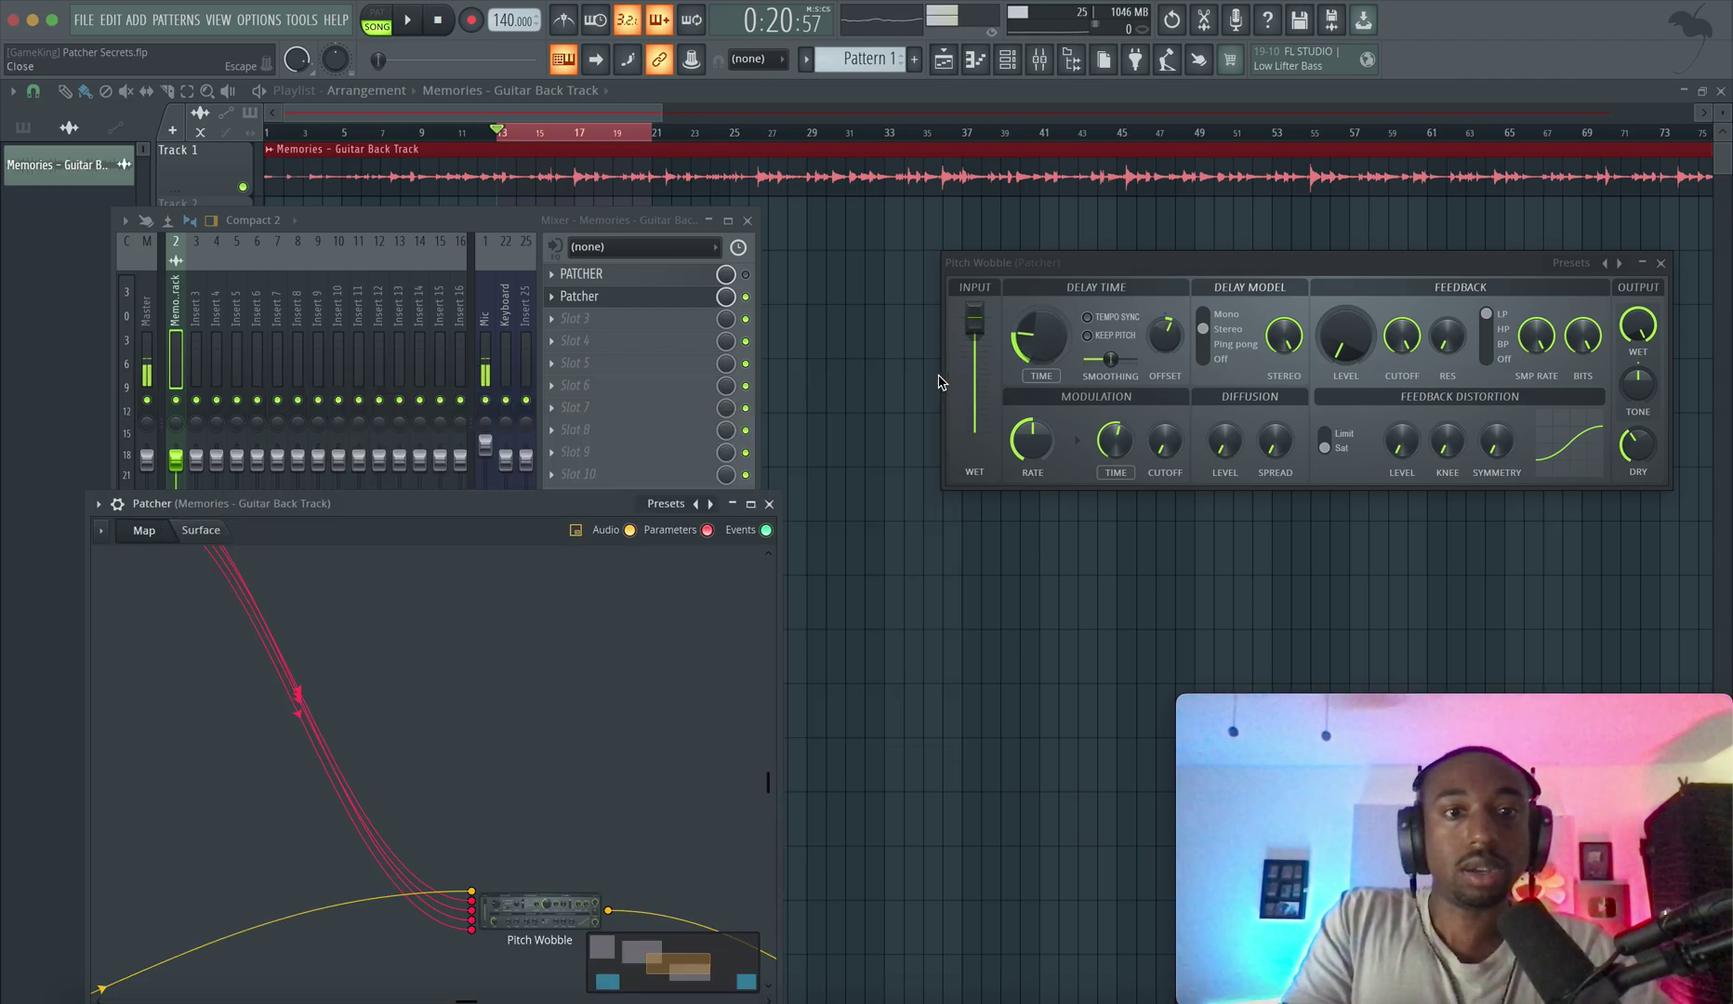
# - Play the guitar track while turning the WOBBLE knob on the Patcher surface to hear the effect
pyautogui.click(221, 531)
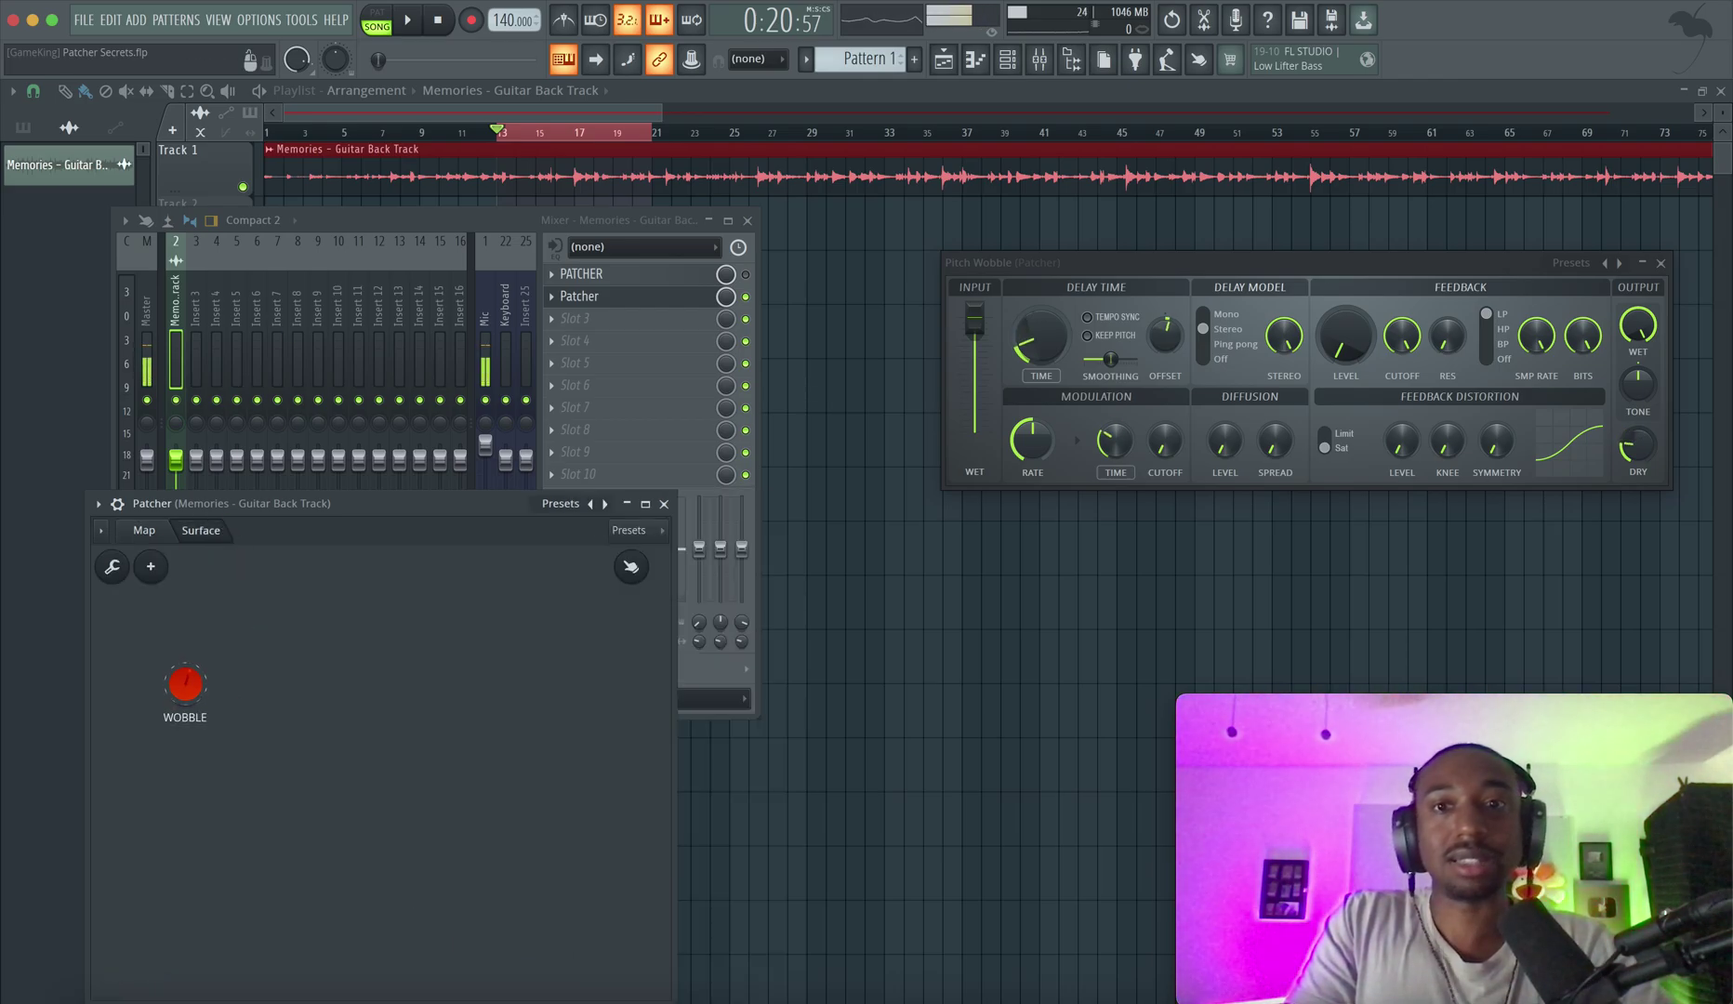
pyautogui.moveTo(185, 684); pyautogui.dragTo(185, 768)
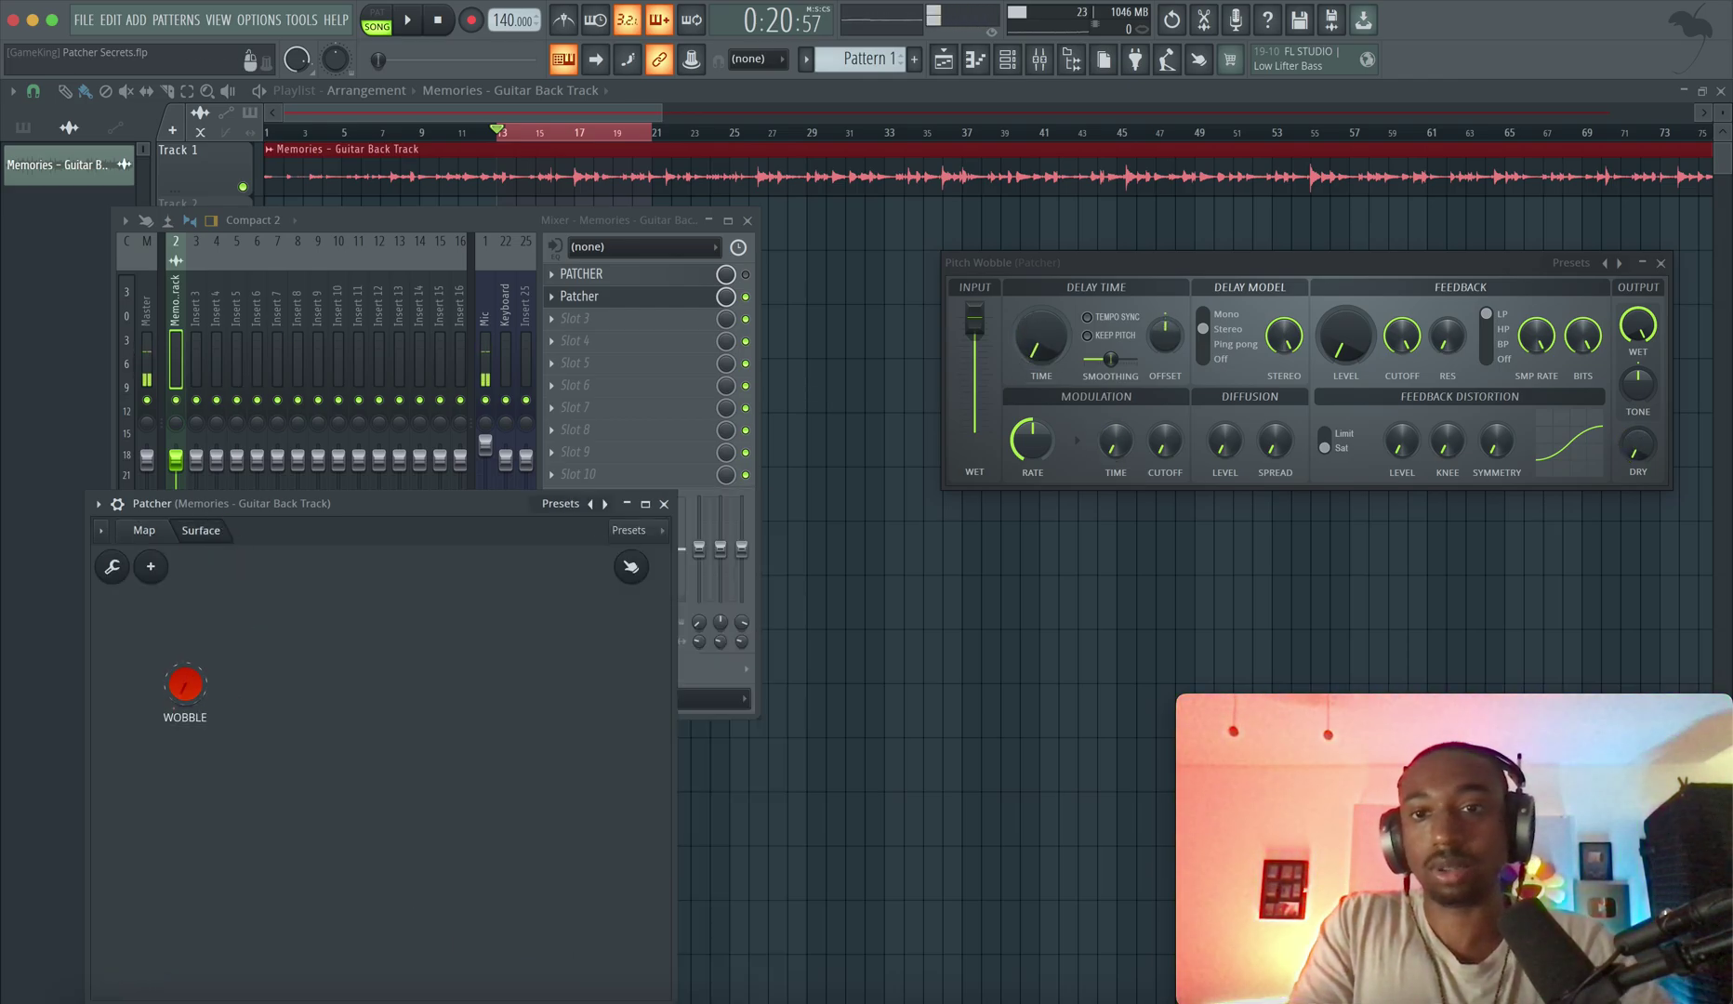
pyautogui.press('space')
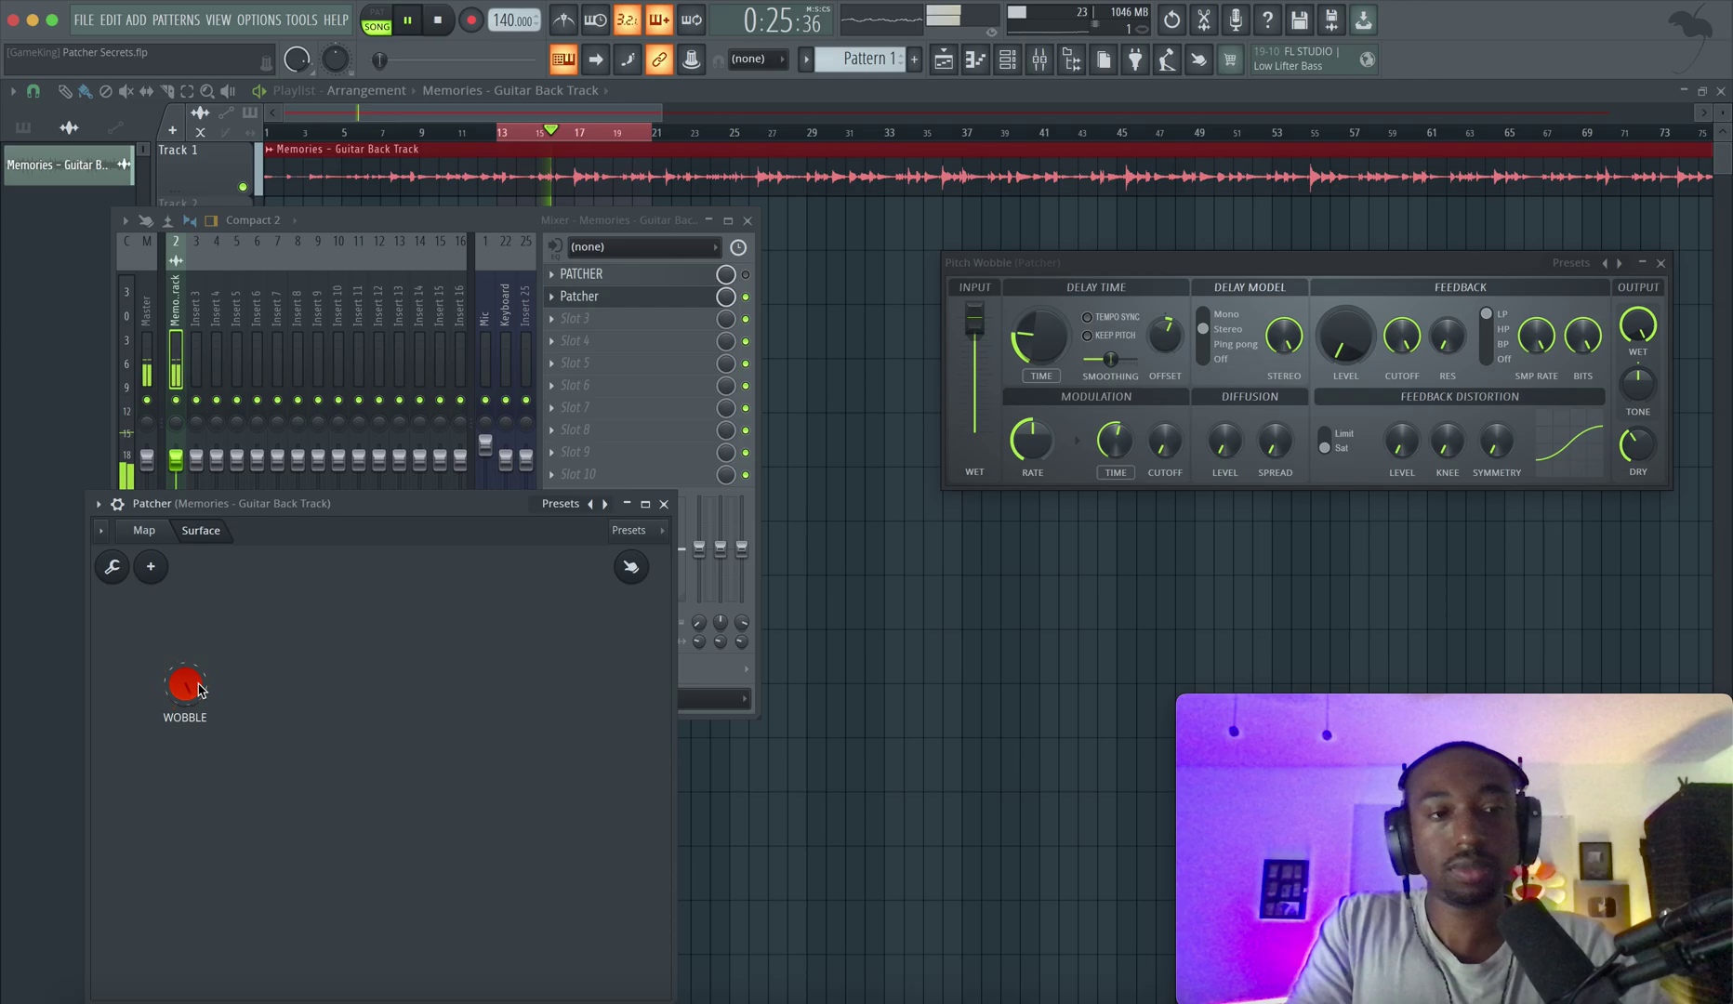
pyautogui.press('space')
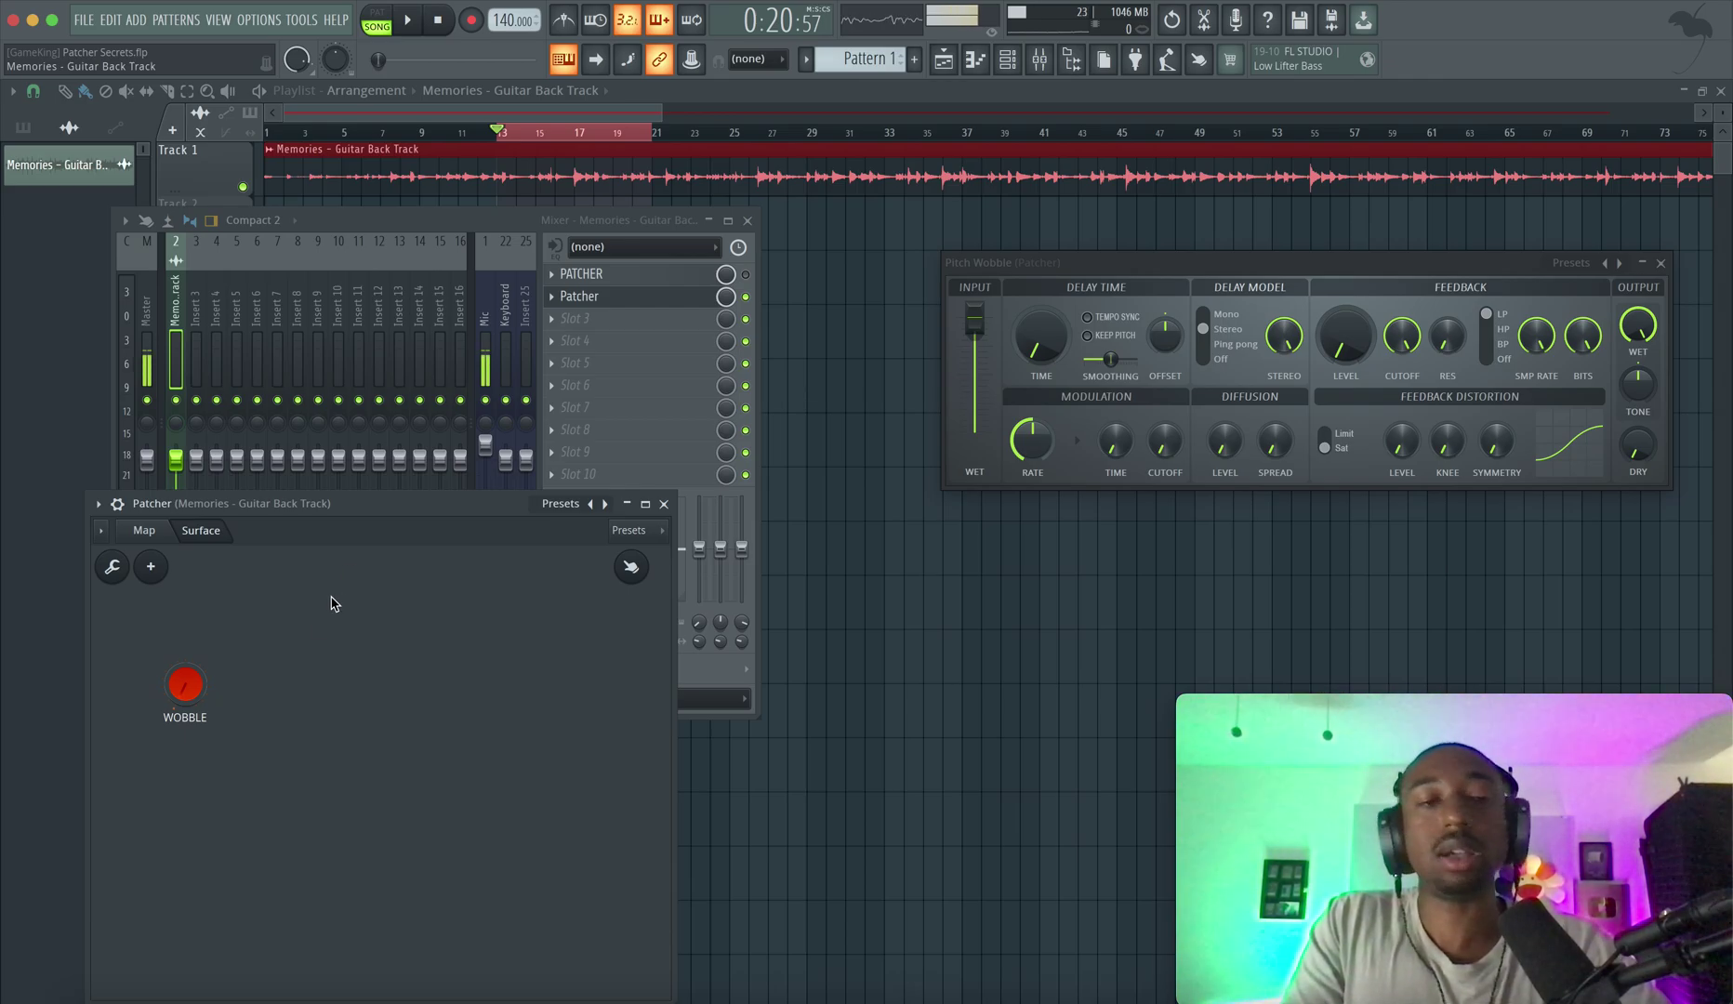
pyautogui.press('space')
pyautogui.moveTo(191, 691); pyautogui.dragTo(188, 654)
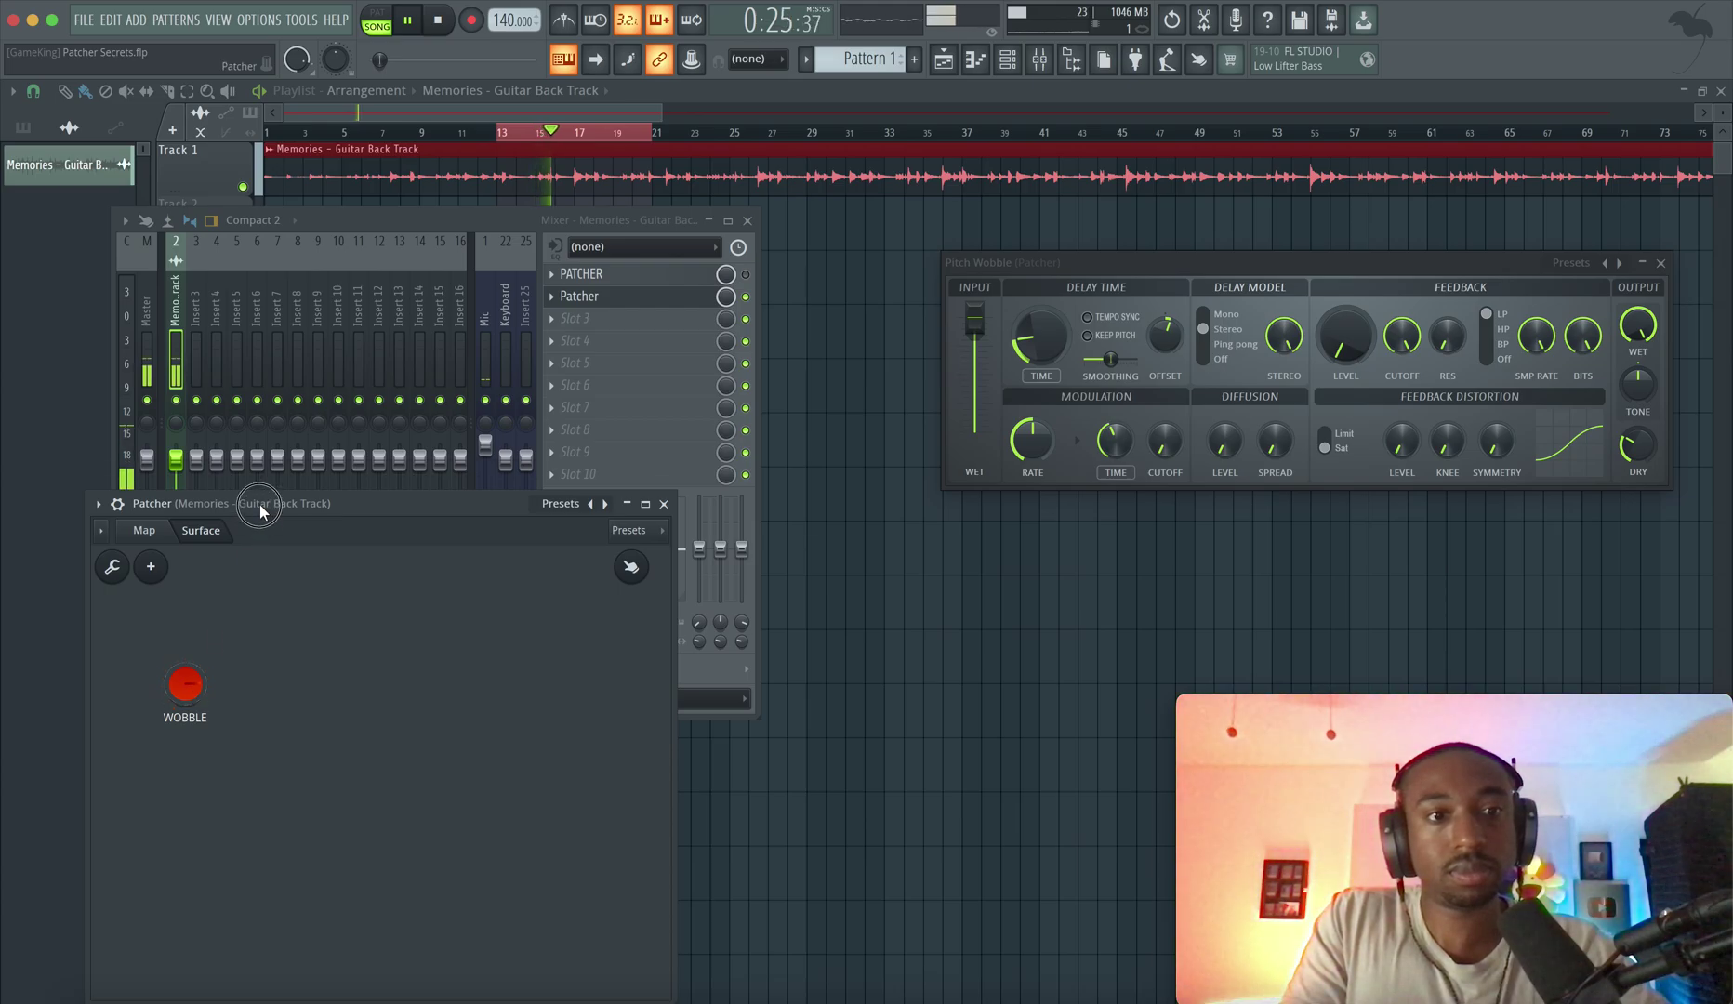
pyautogui.moveTo(258, 513); pyautogui.dragTo(261, 481)
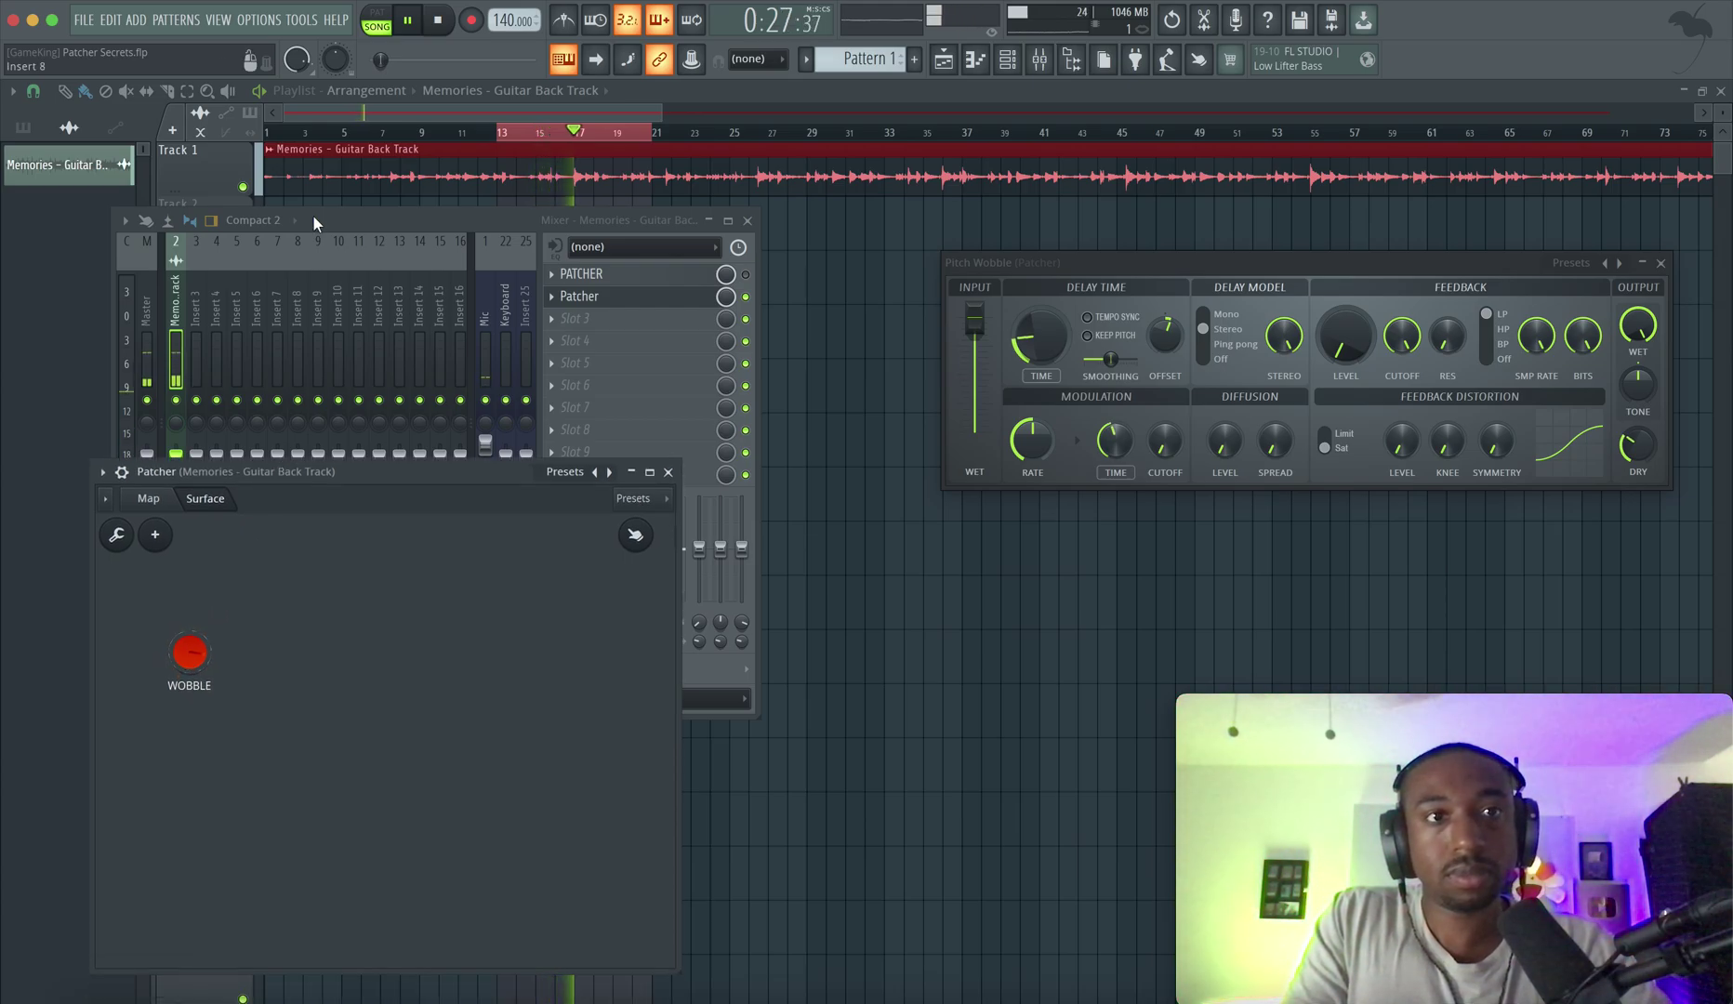
# - Raise the audio device's buffer length to about 464 samples and close the settings
pyautogui.click(269, 28)
pyautogui.click(282, 78)
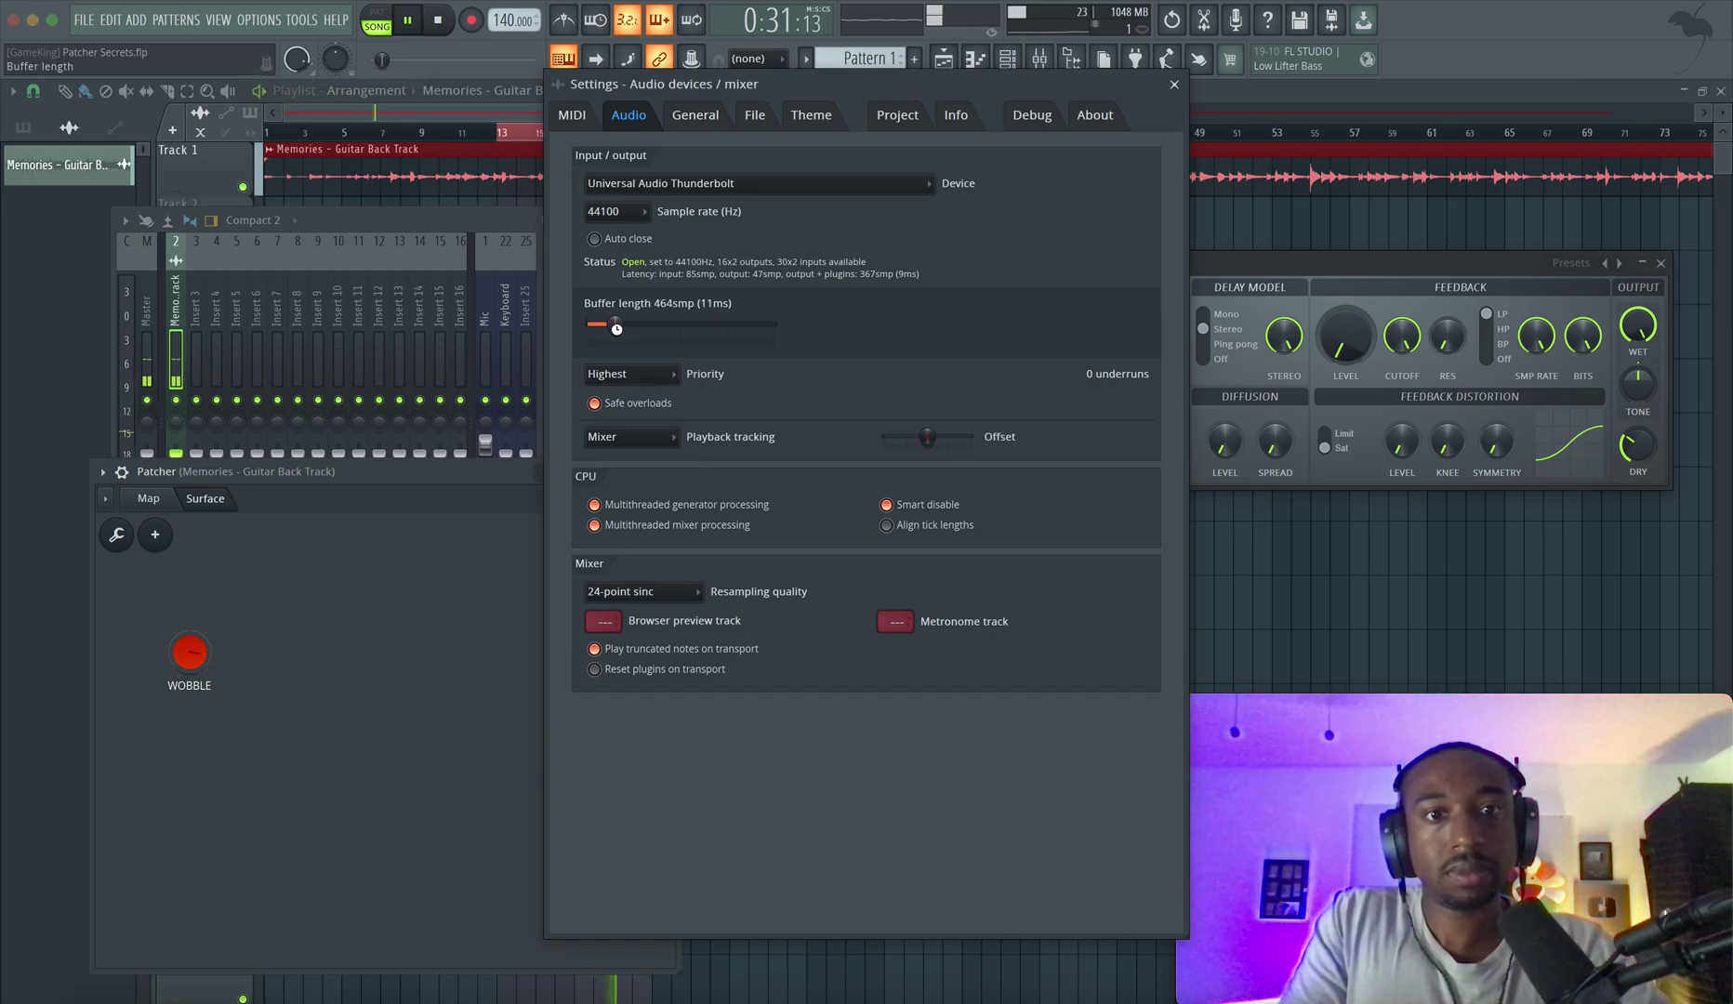
pyautogui.click(1175, 87)
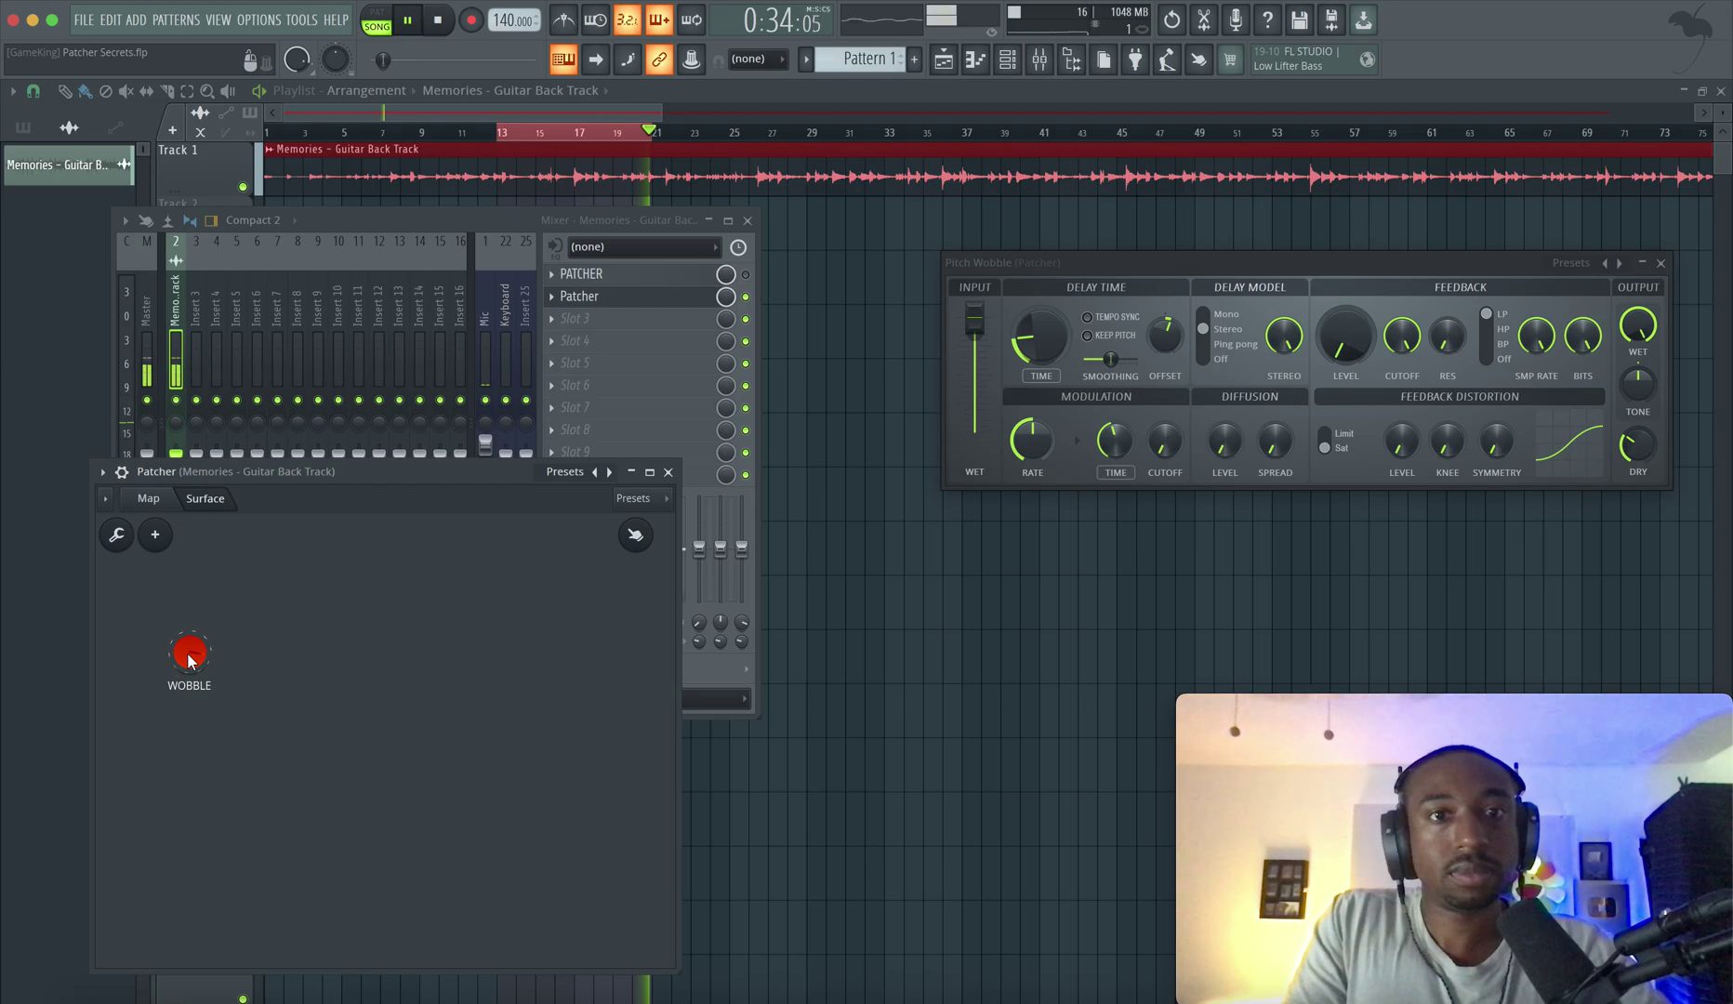
# - Clear the playlist's time selection, reopen the guitar track's Patcher from the mixer and stop playback after testing WOBBLE
pyautogui.rightClick(620, 132)
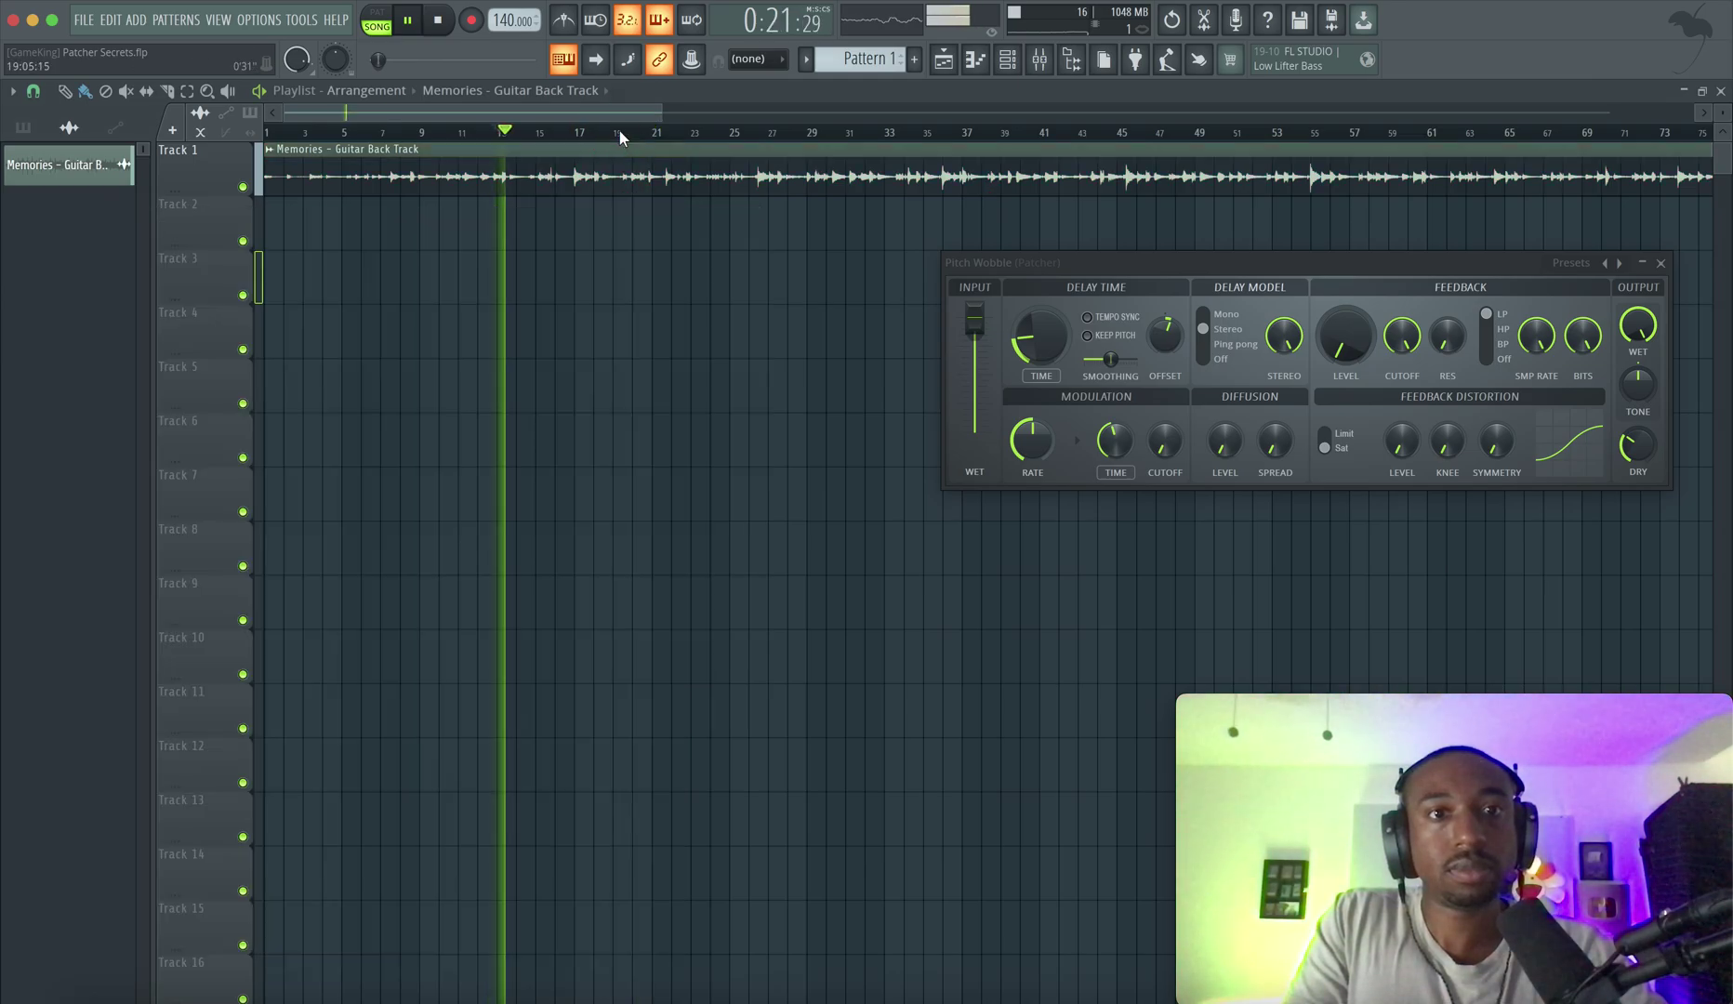
pyautogui.click(1039, 58)
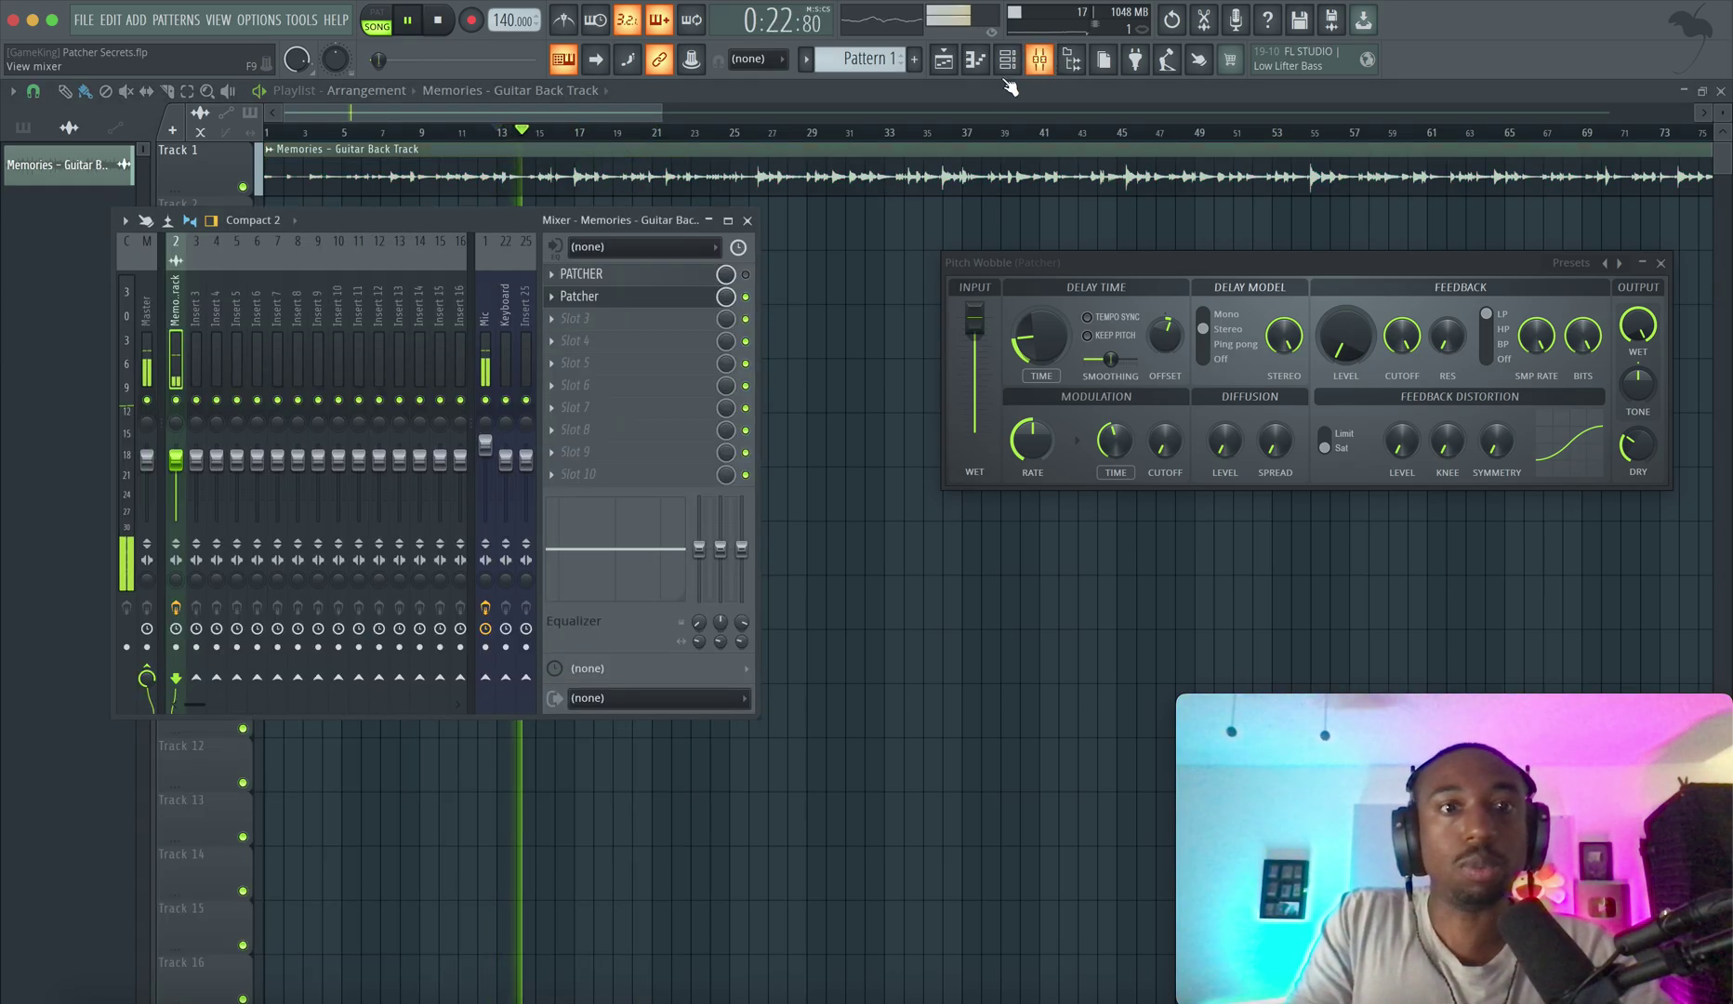
pyautogui.click(613, 298)
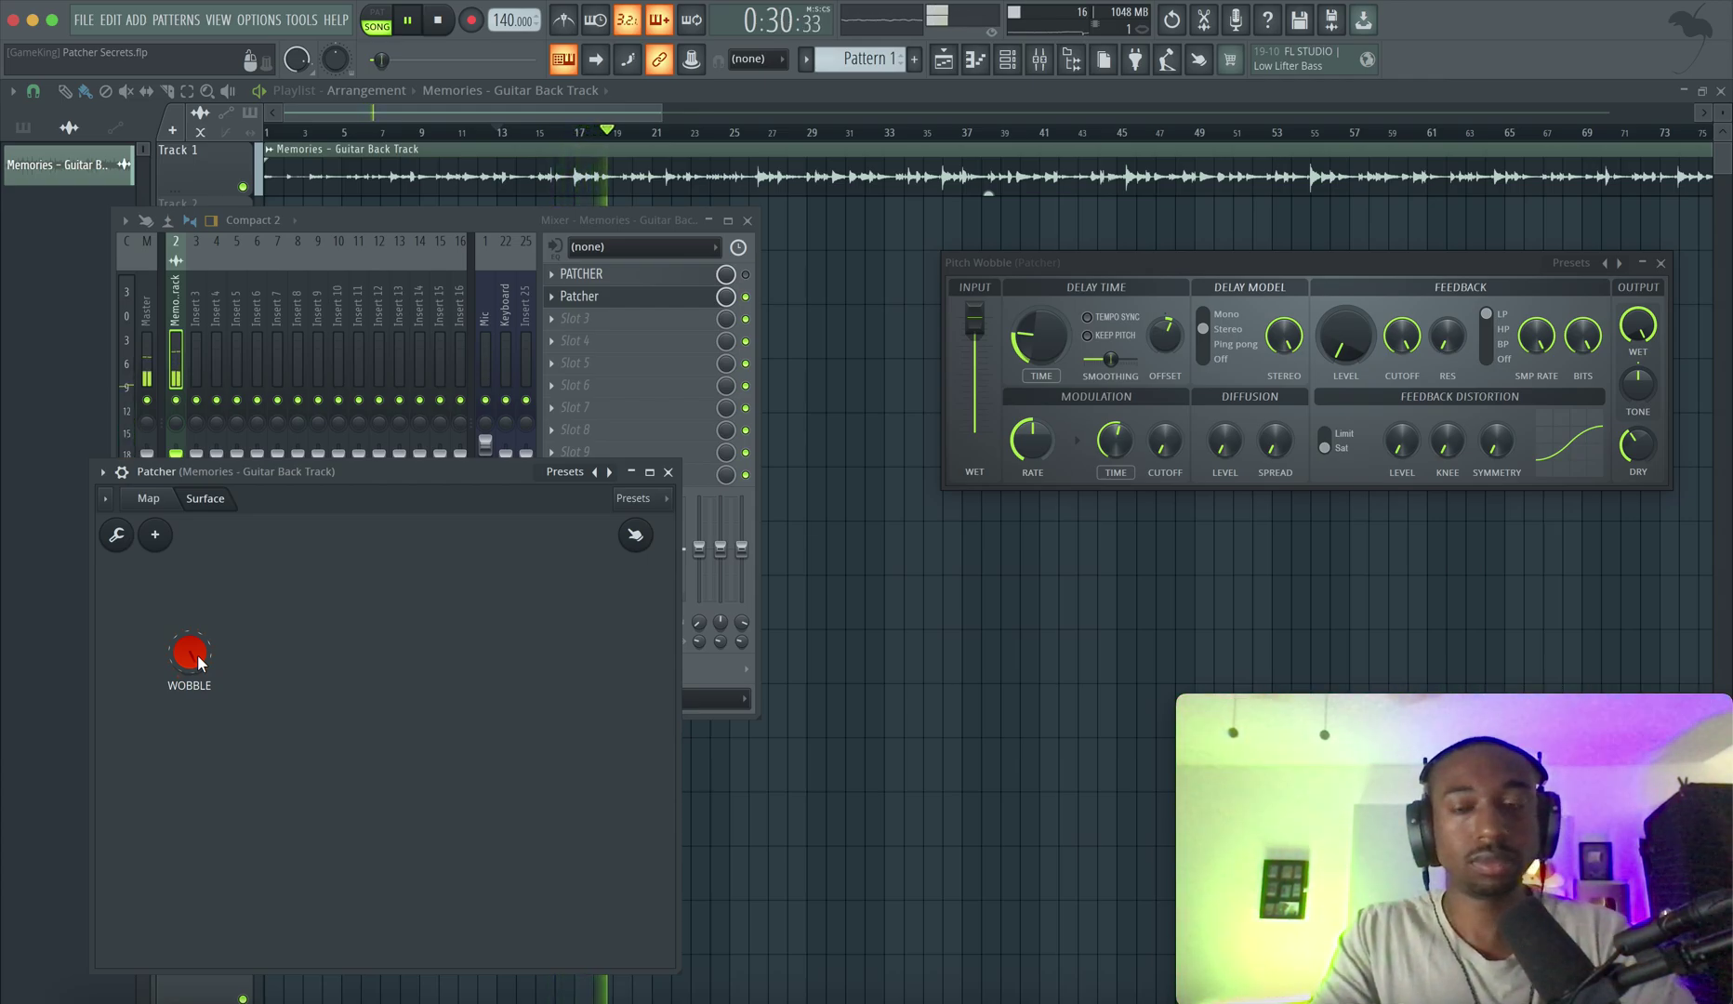
pyautogui.press('space')
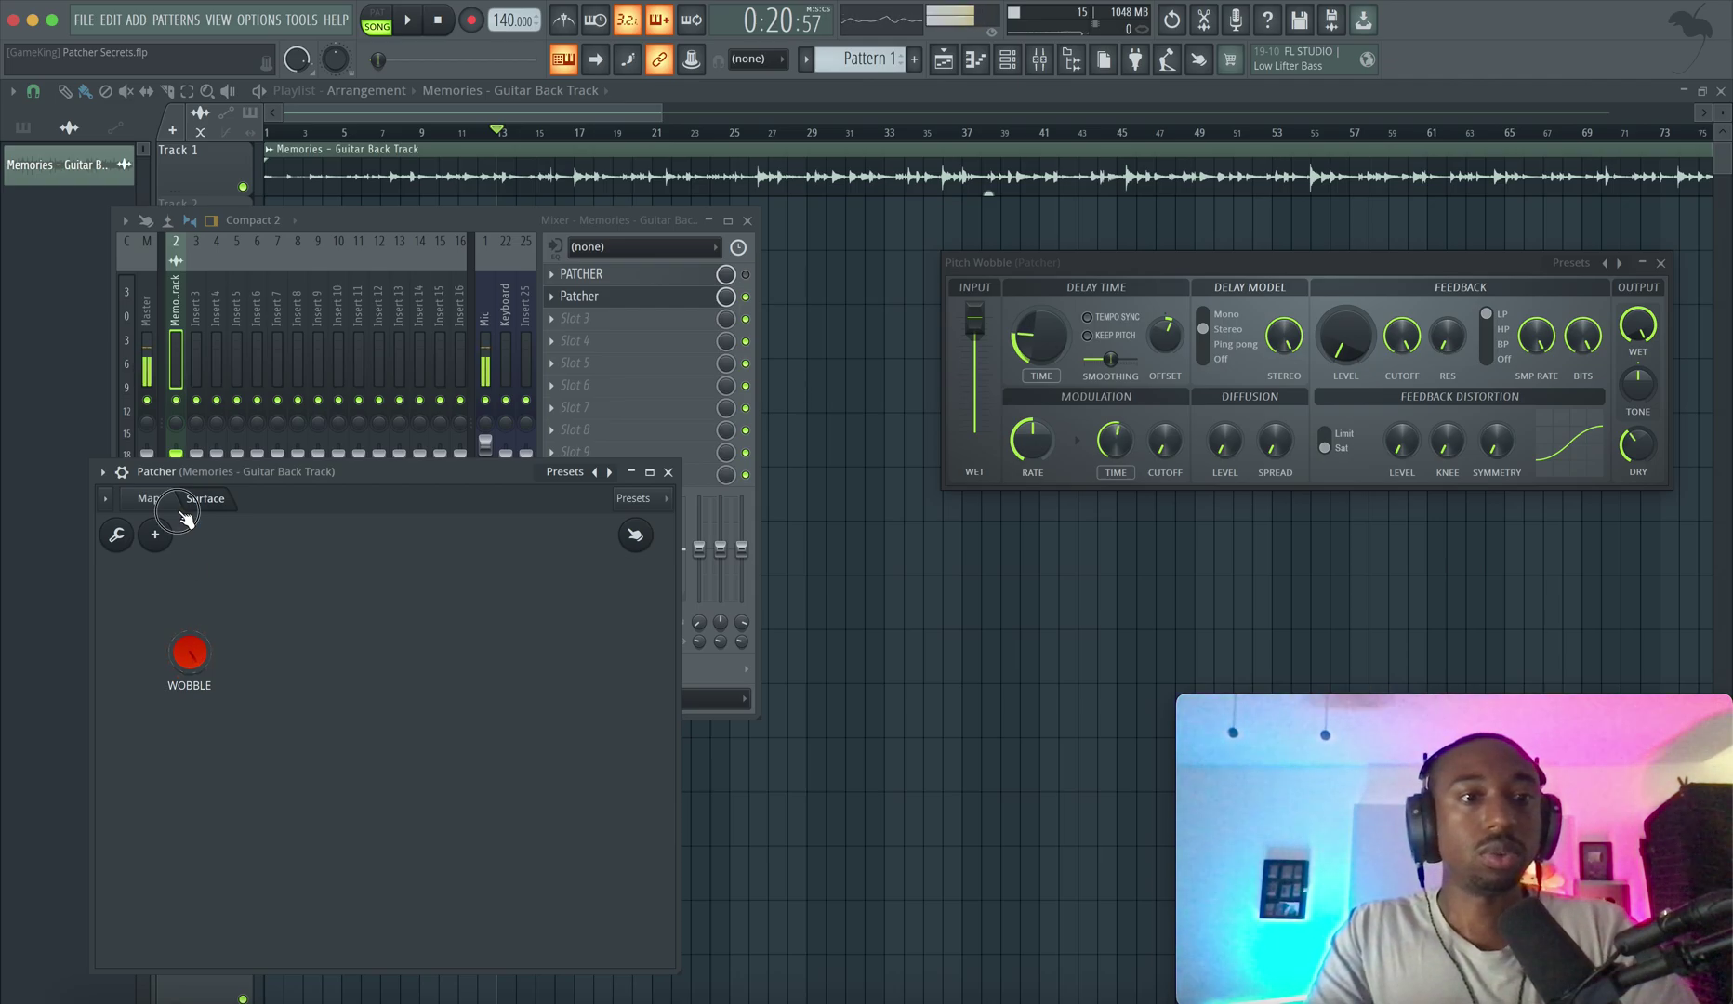
# - Shift Pitch Wobble toward the From FL Studio node in the Patcher map and insert LuxeVerb from its audio output
pyautogui.click(174, 509)
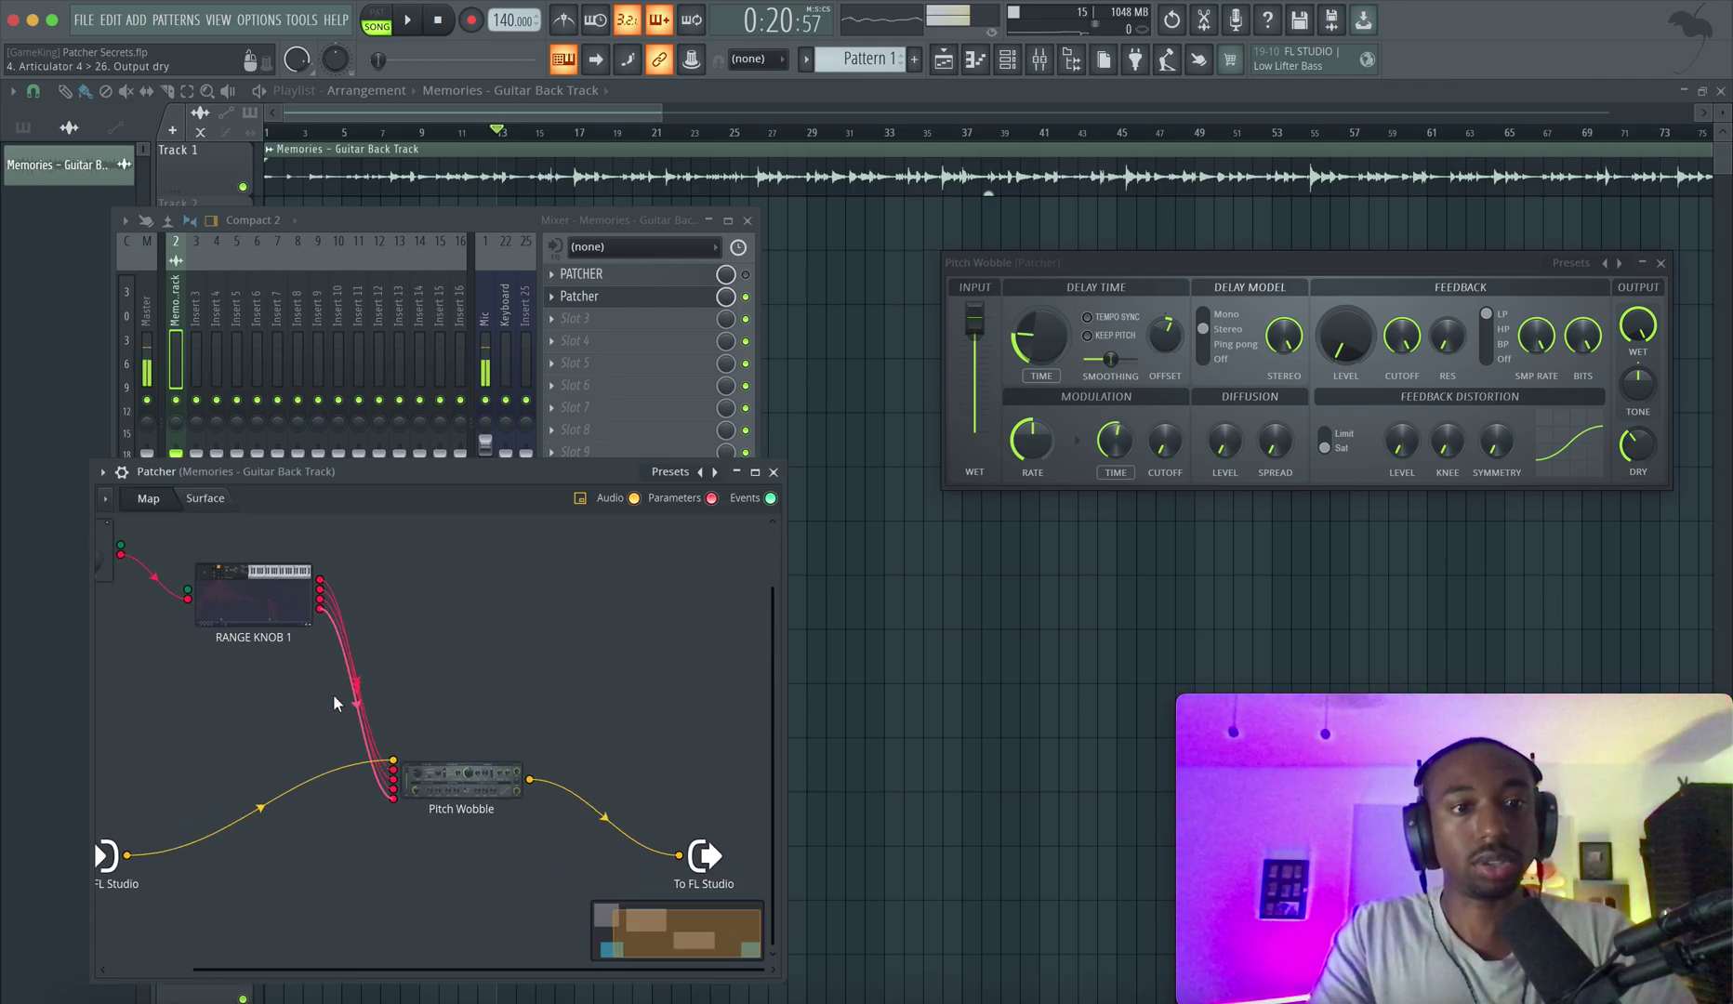
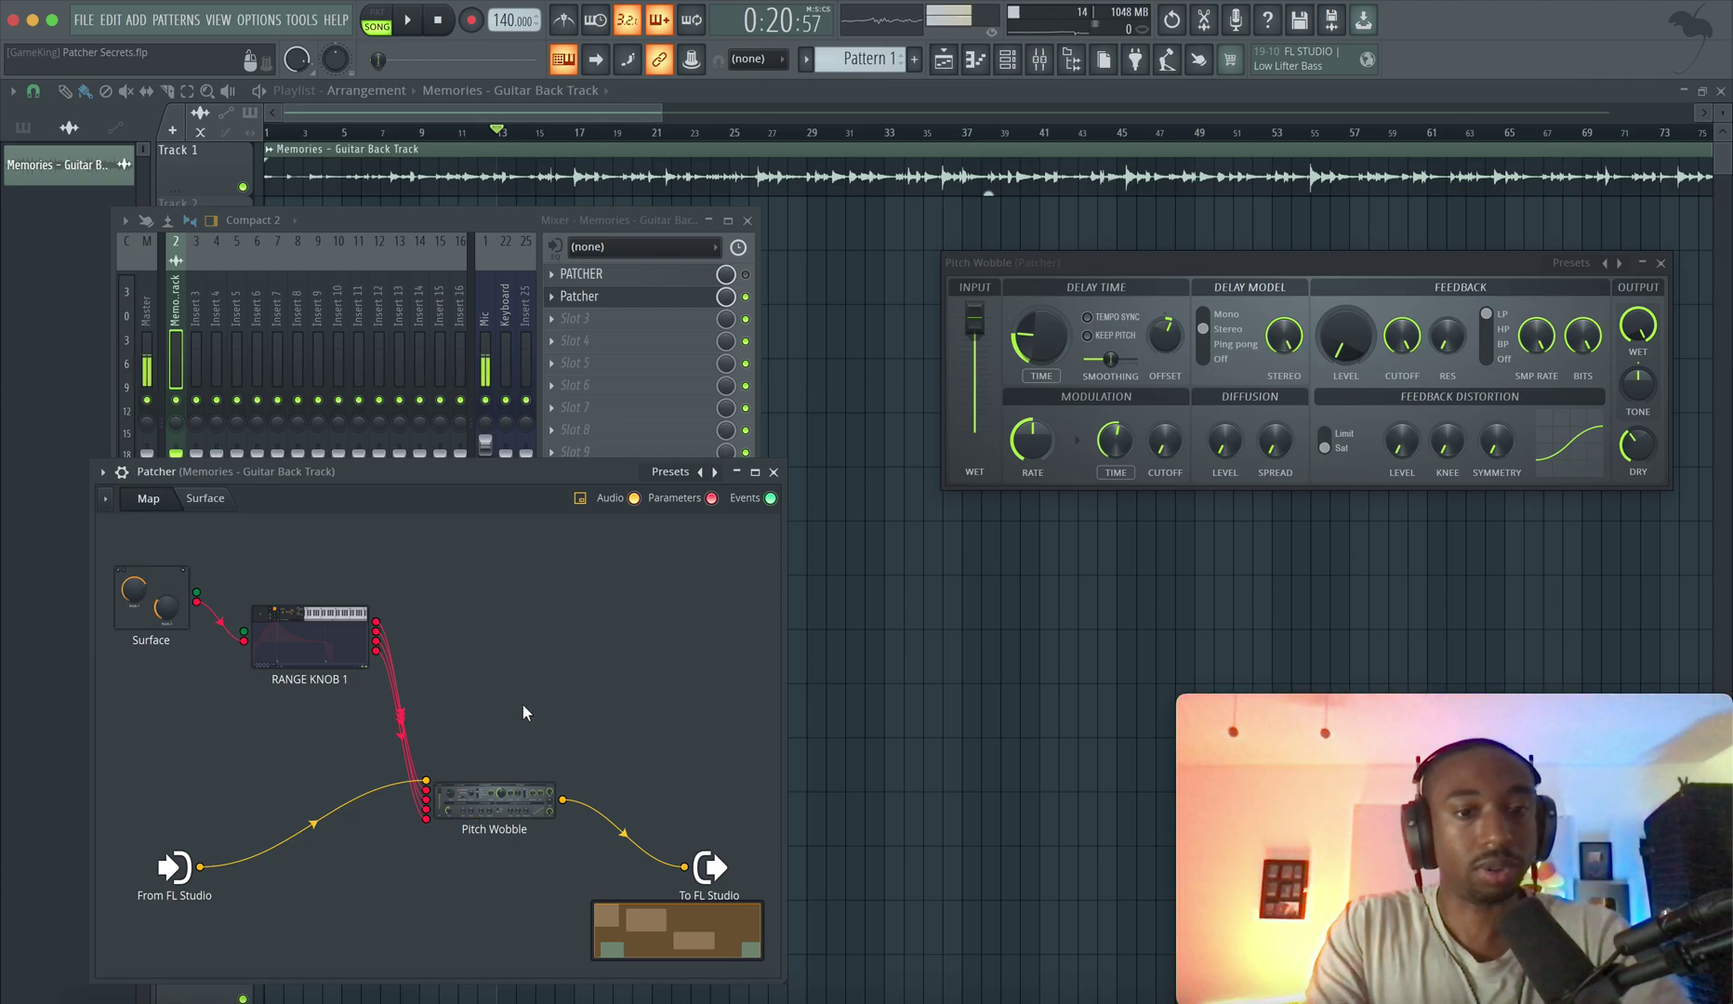
pyautogui.moveTo(493, 797); pyautogui.dragTo(375, 798)
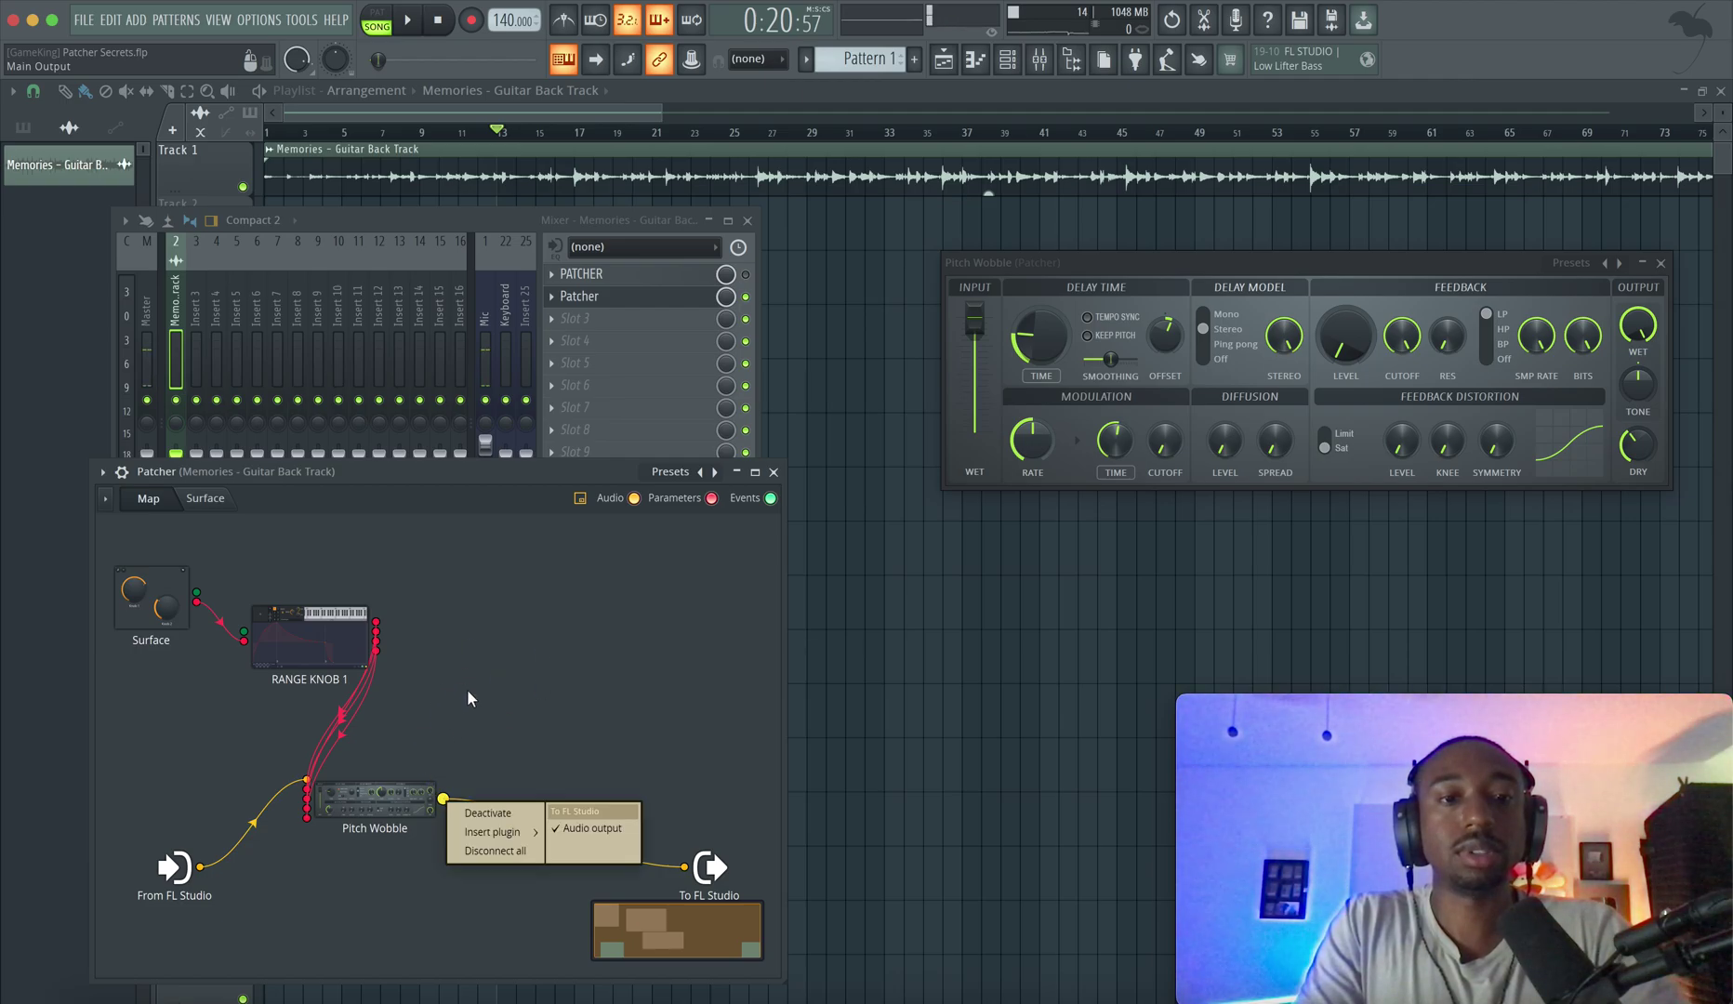
pyautogui.moveTo(198, 867); pyautogui.dragTo(316, 886)
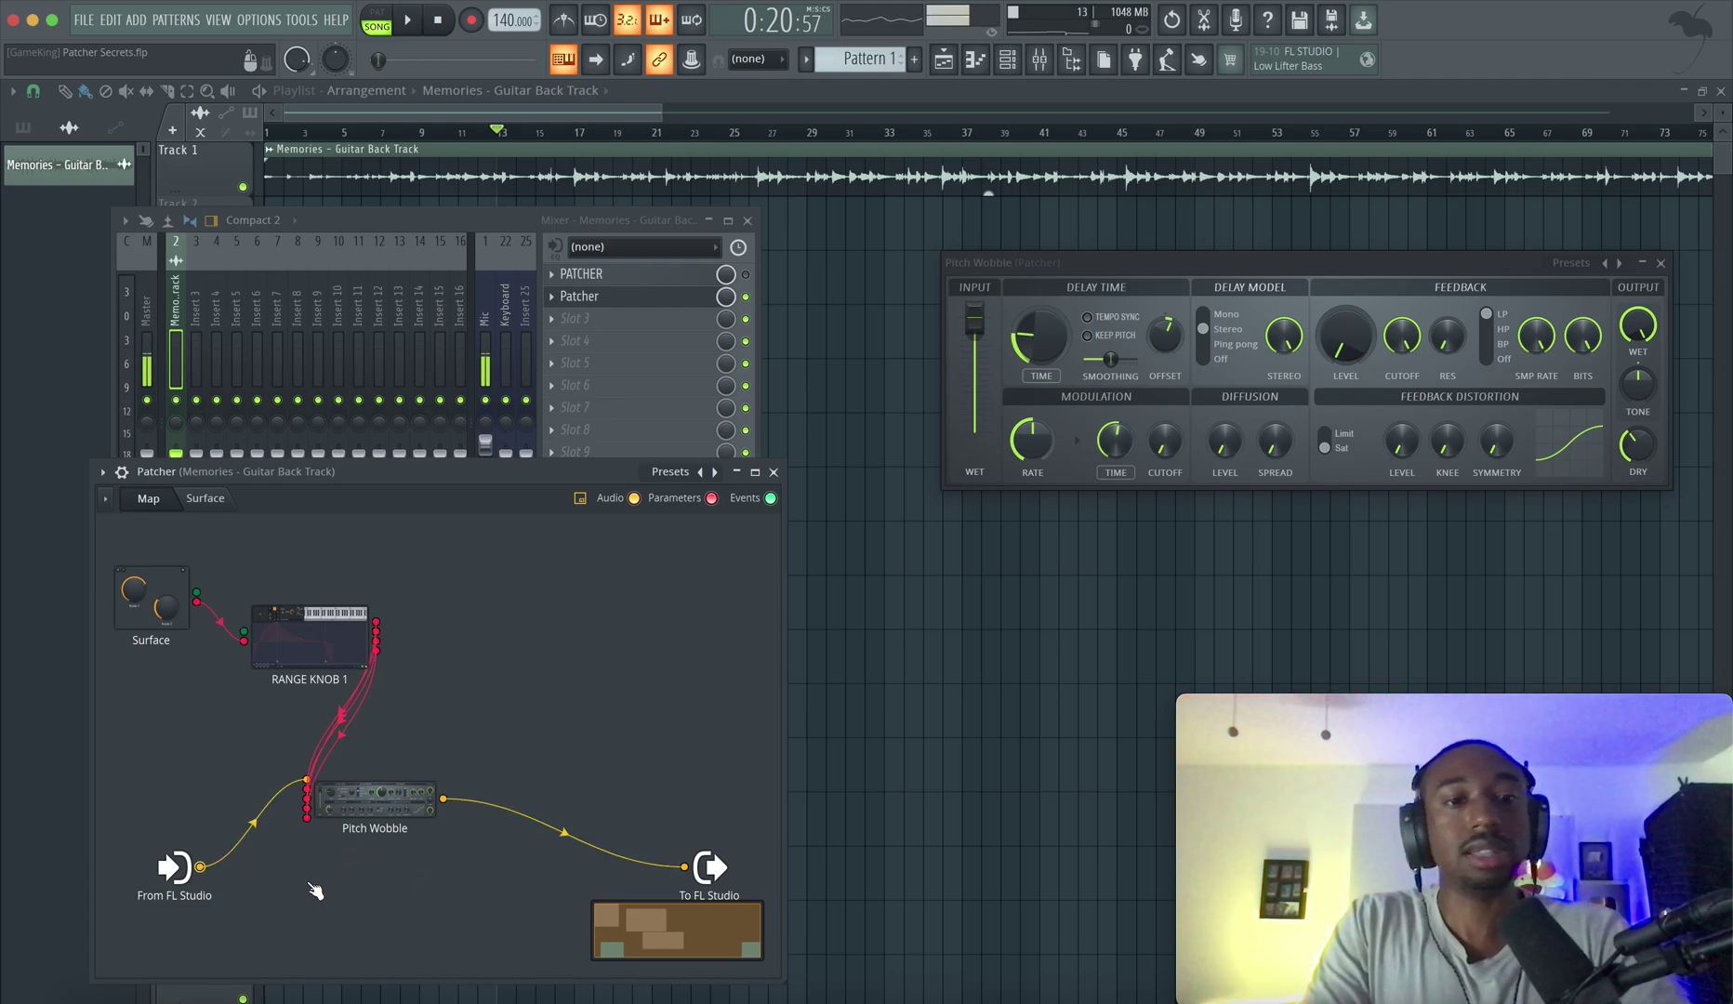
pyautogui.rightClick(447, 801)
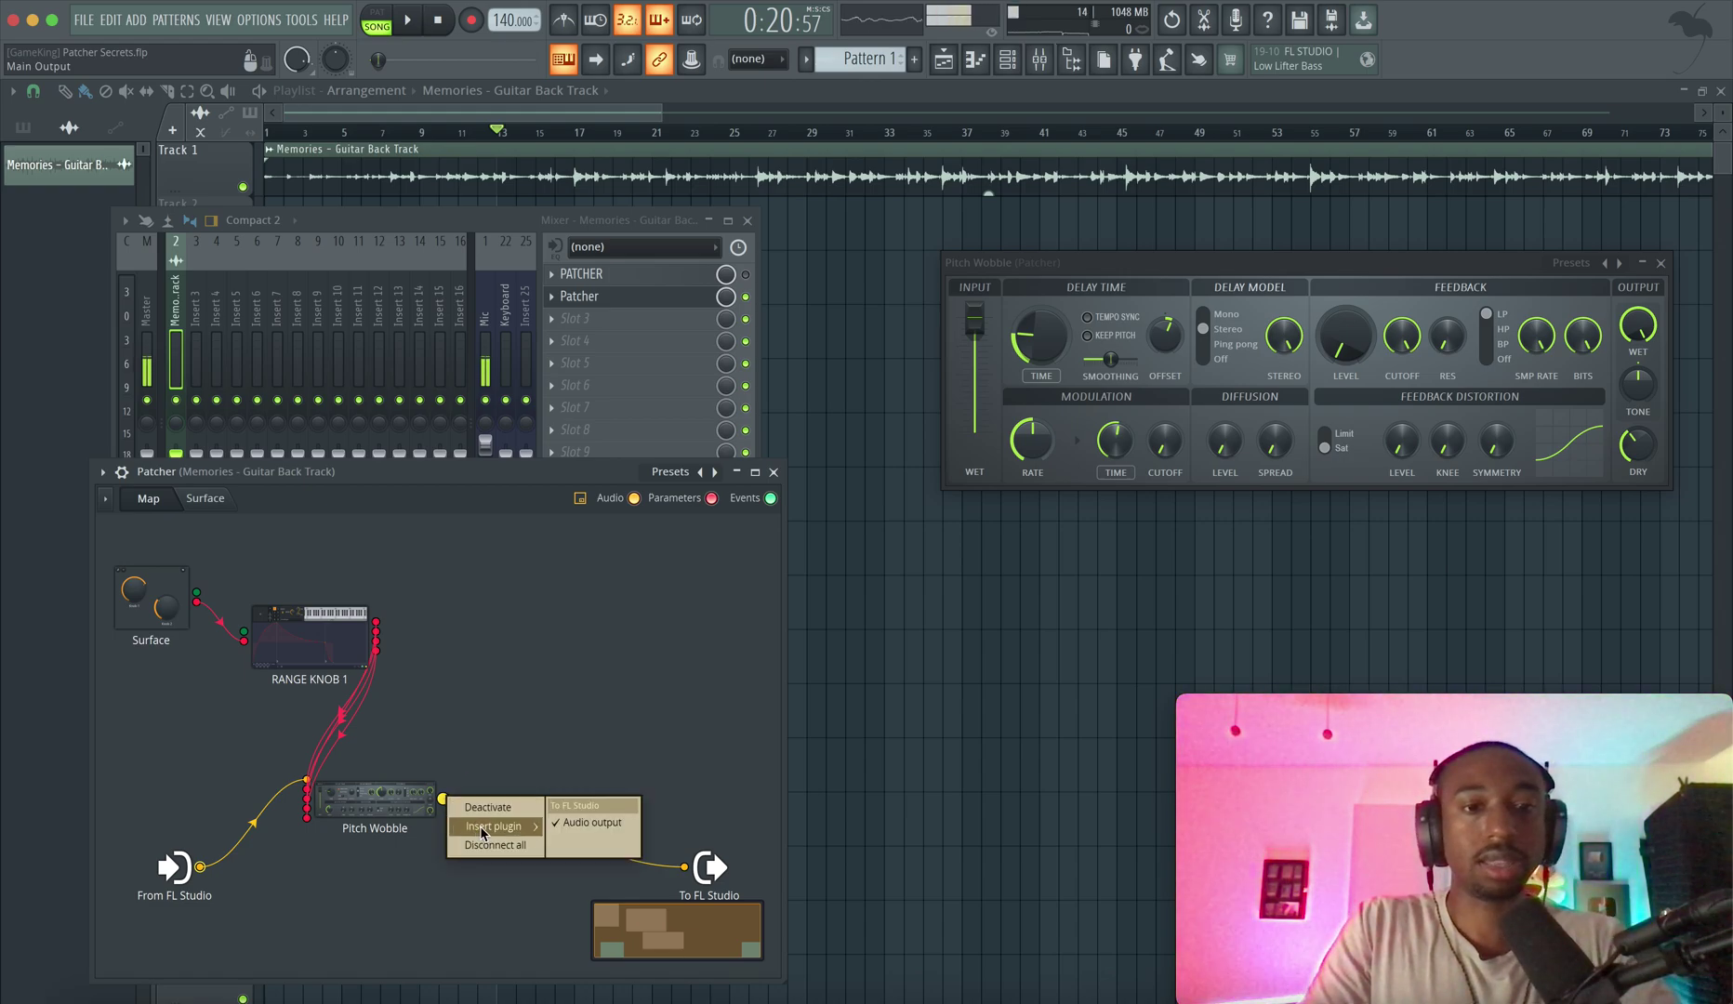
pyautogui.moveTo(480, 825)
pyautogui.hscroll(2, 1053, 893)
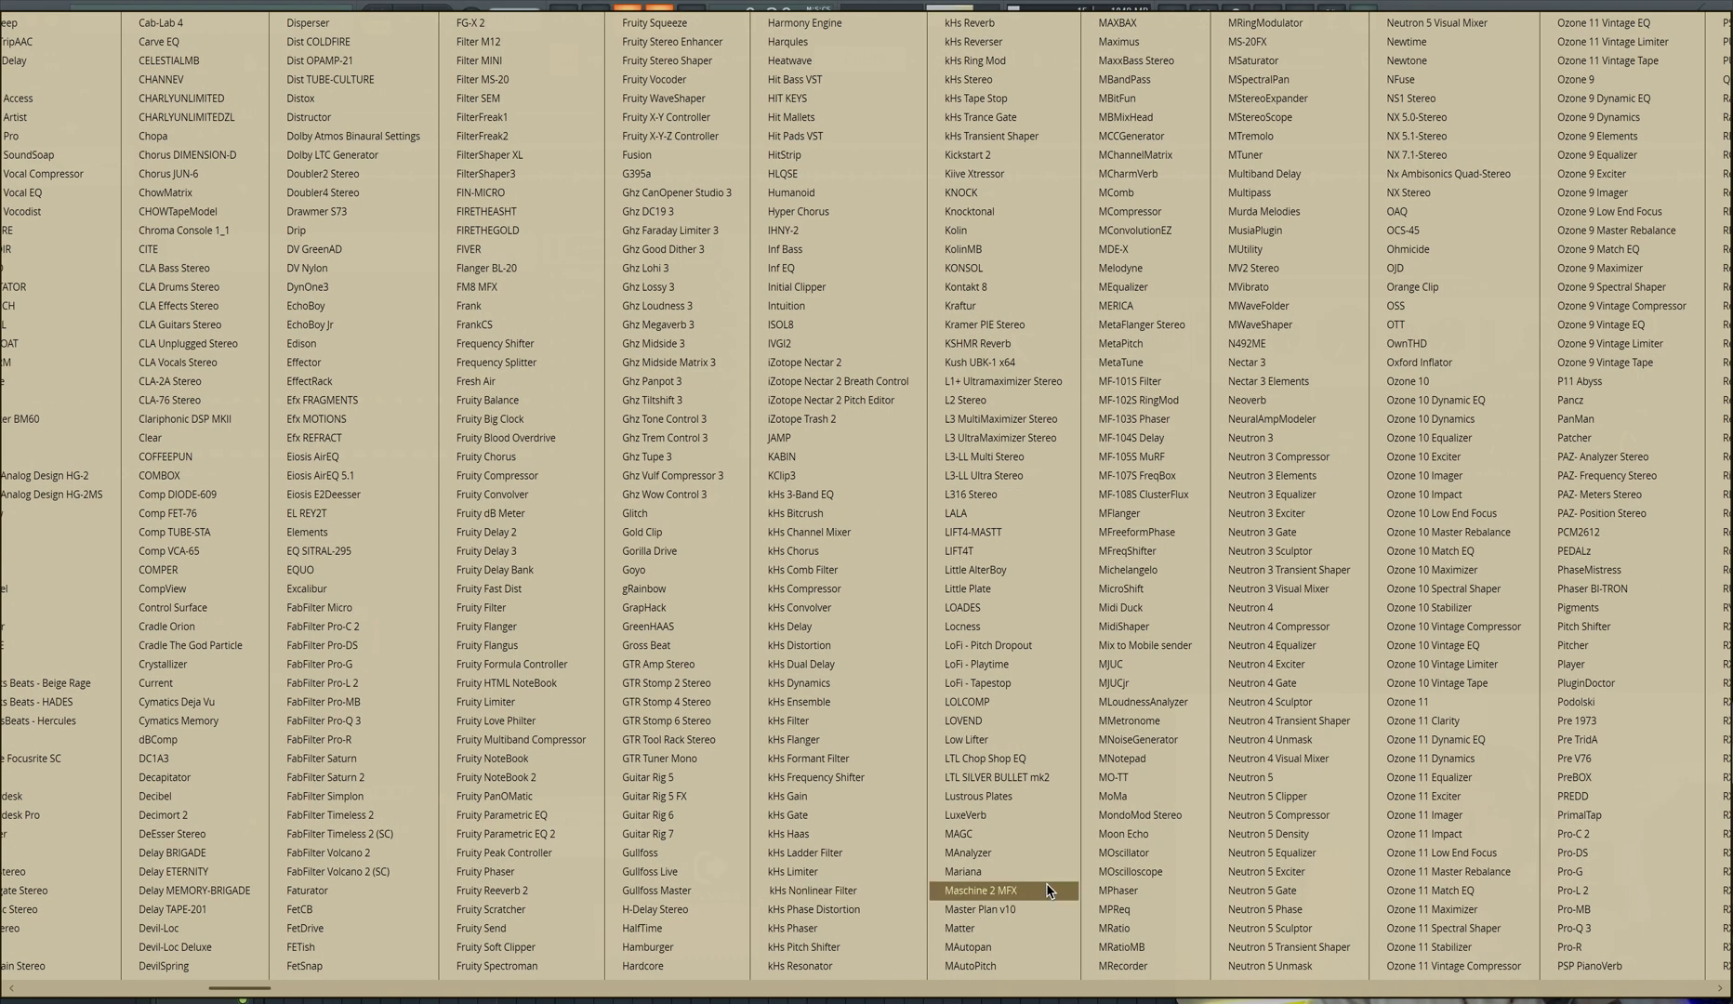
pyautogui.click(1000, 819)
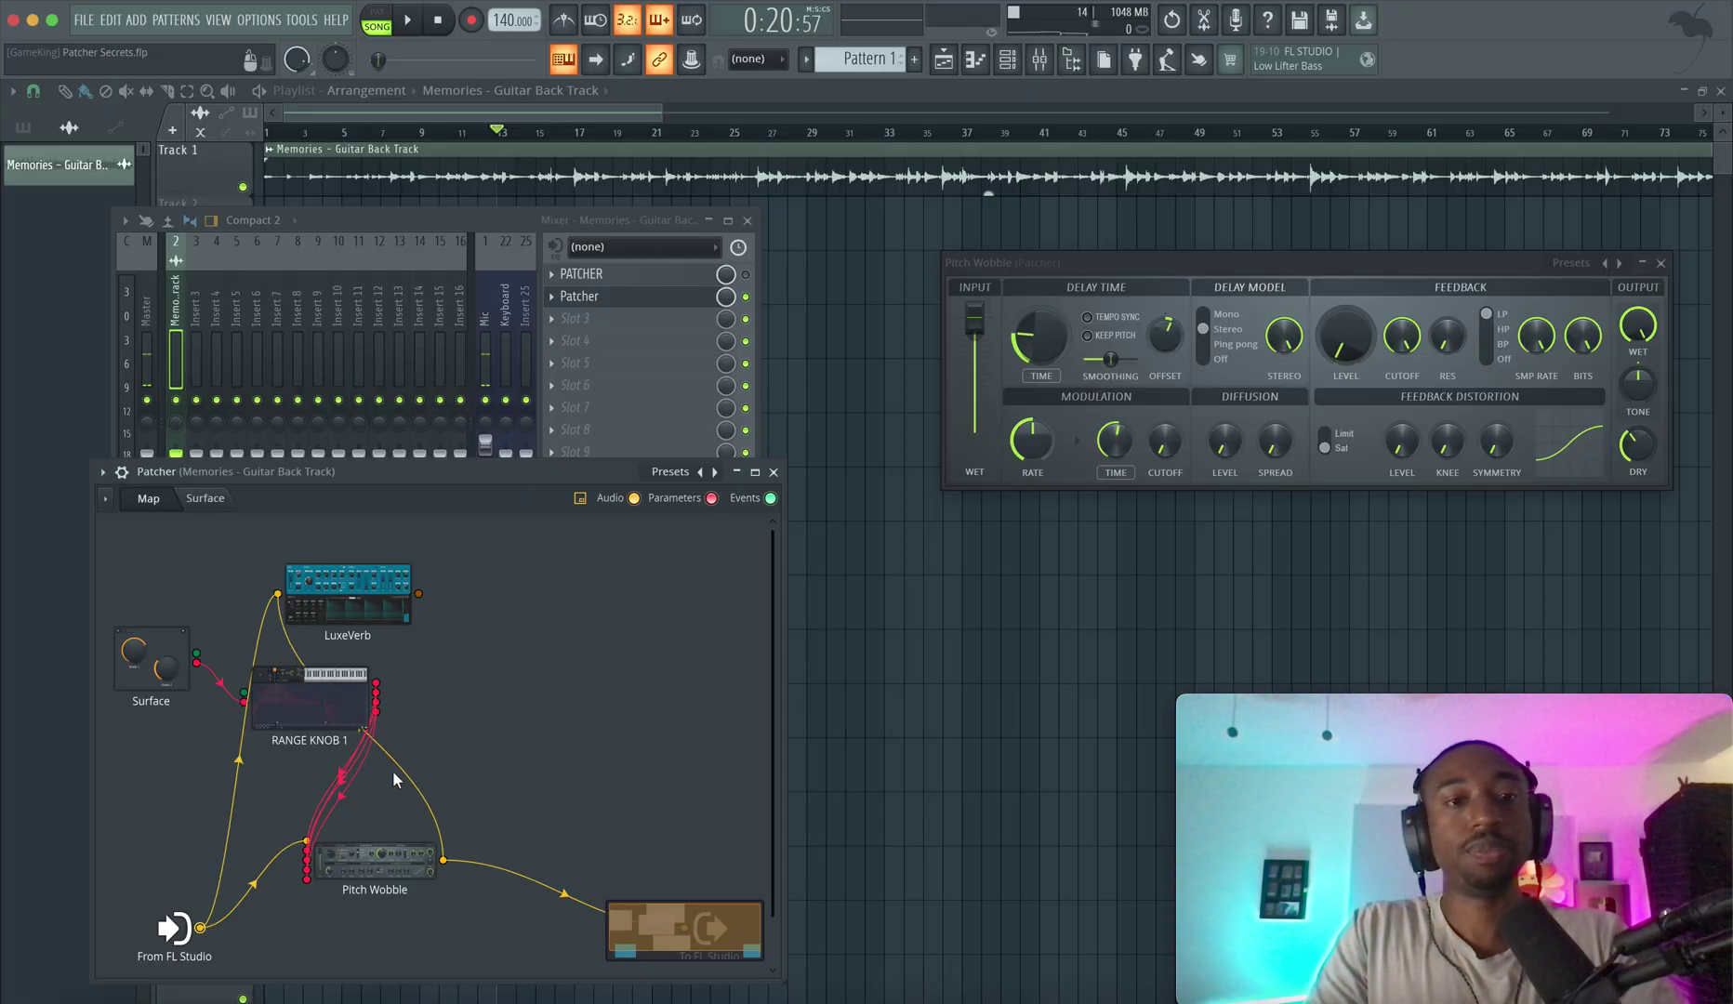
# - Position LuxeVerb between Pitch Wobble and To FL Studio and route the Pitch Wobble audio through it to the output
pyautogui.moveTo(348, 584); pyautogui.dragTo(225, 892)
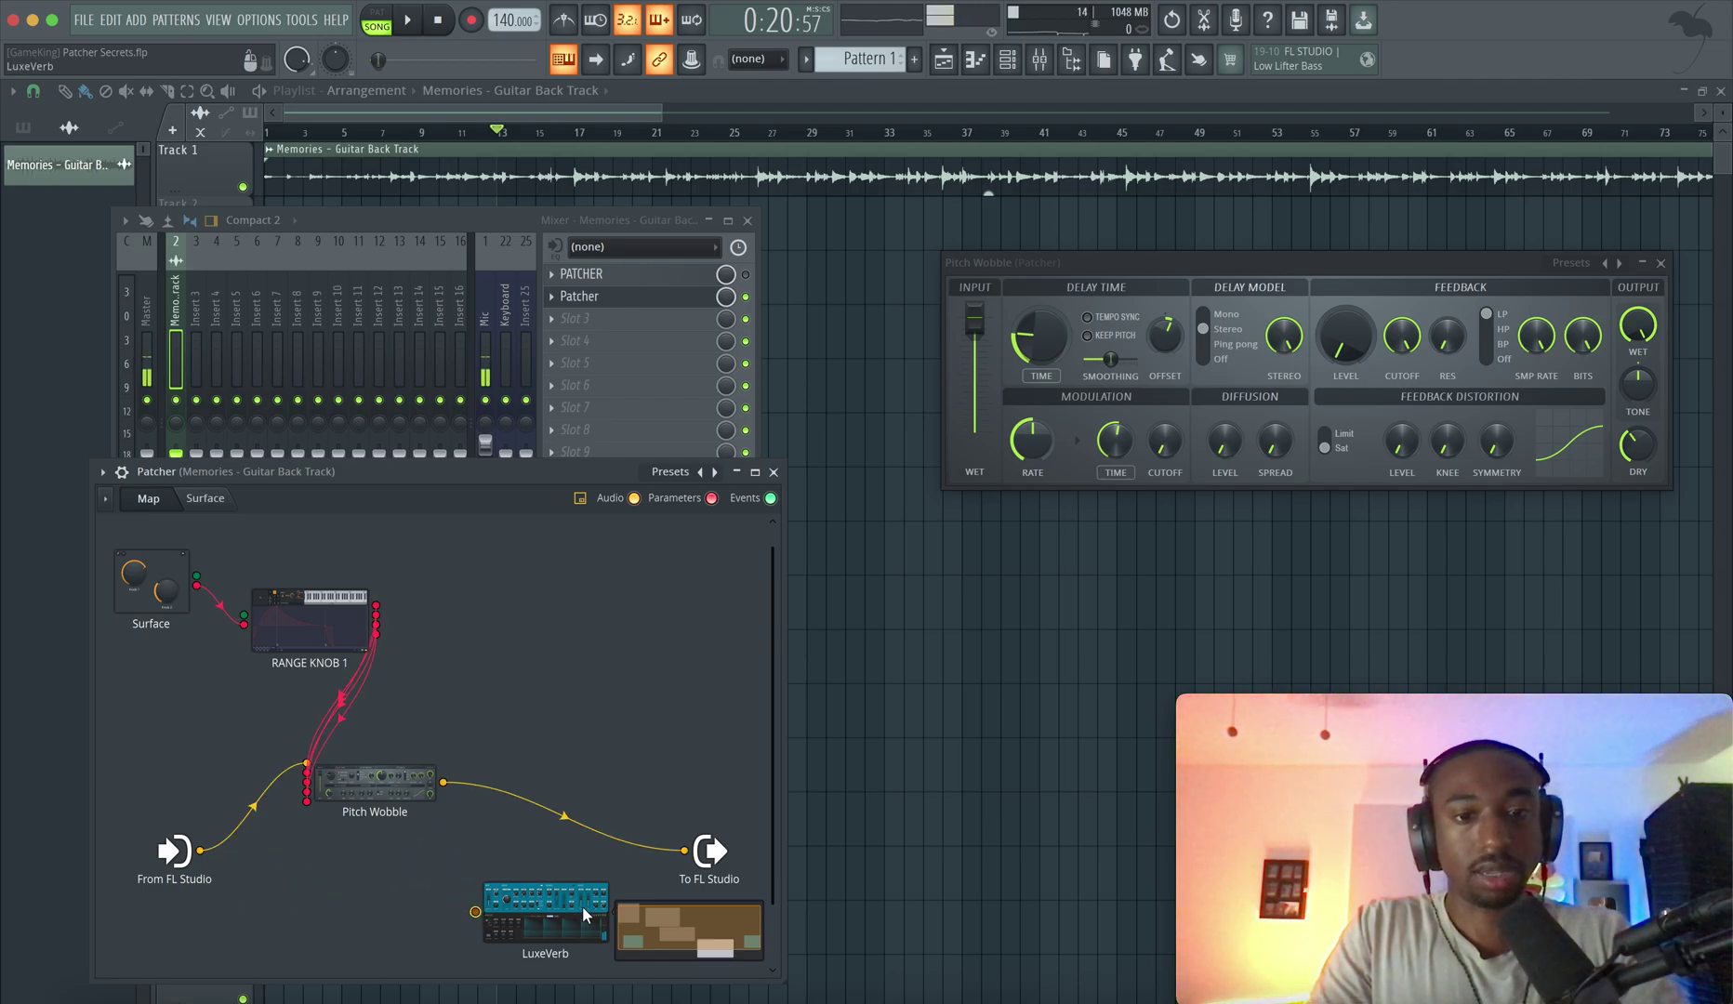
pyautogui.moveTo(582, 905); pyautogui.dragTo(533, 840)
pyautogui.moveTo(712, 818); pyautogui.dragTo(510, 836)
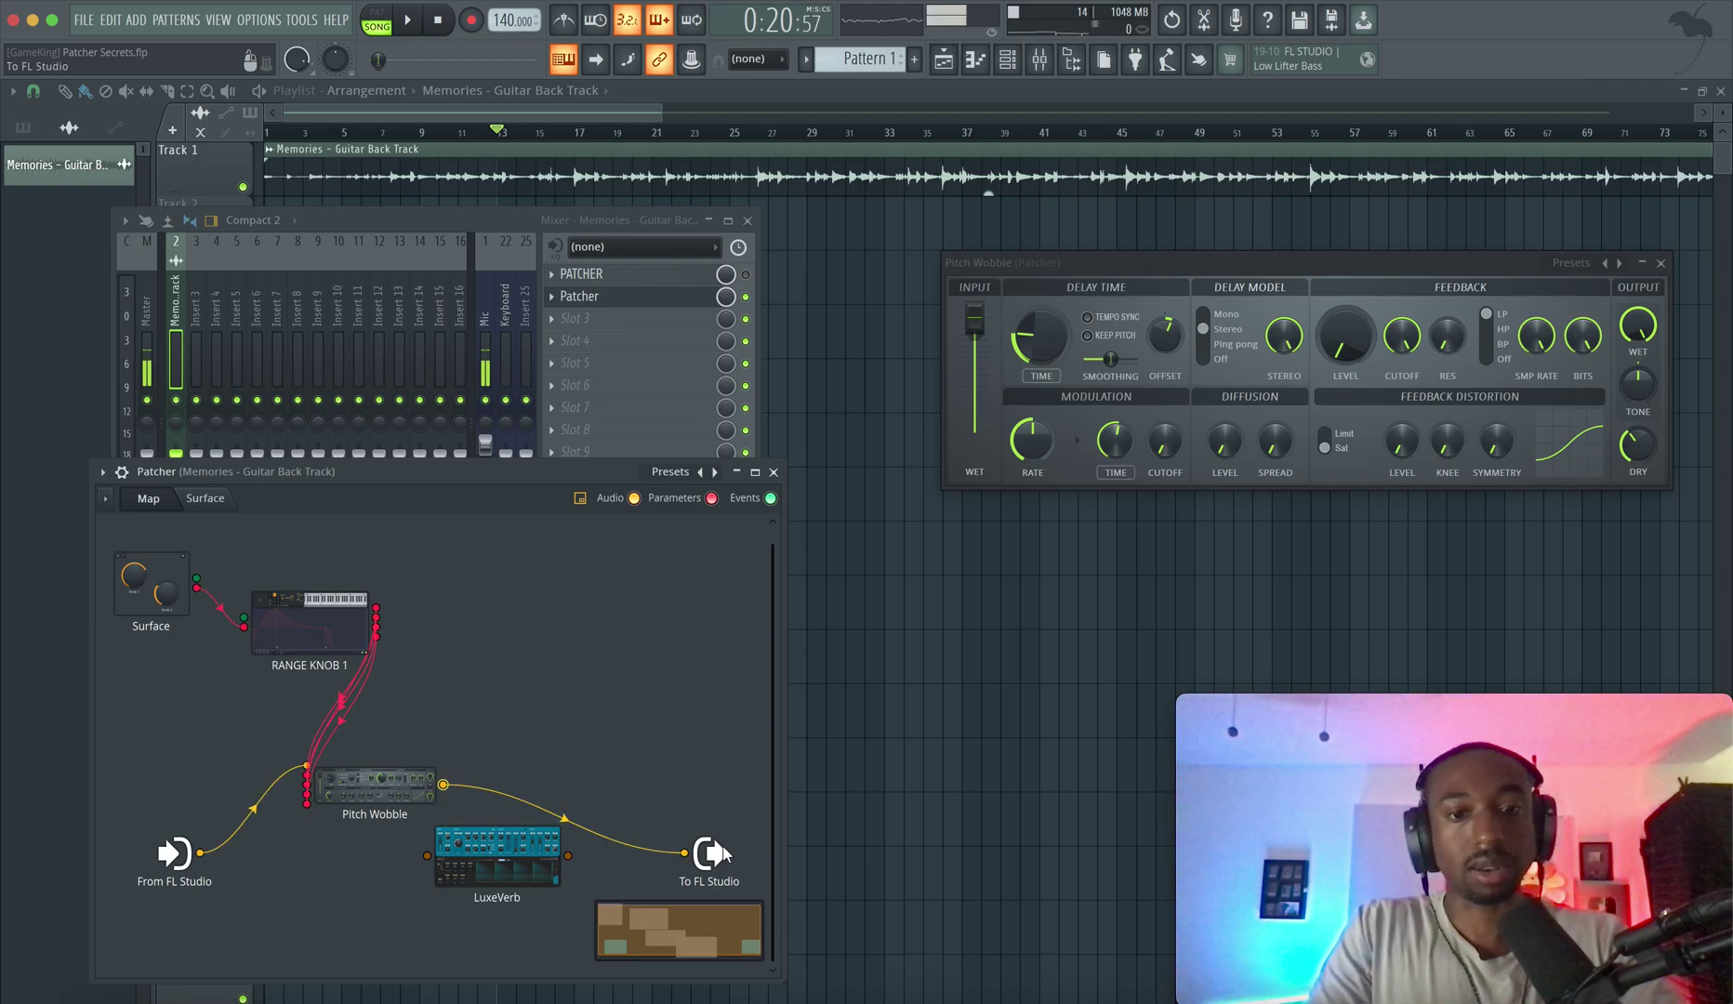
pyautogui.moveTo(684, 853); pyautogui.dragTo(513, 618)
pyautogui.moveTo(445, 783)
pyautogui.mouseDown()
pyautogui.moveTo(427, 855)
pyautogui.moveTo(566, 783)
pyautogui.mouseUp()
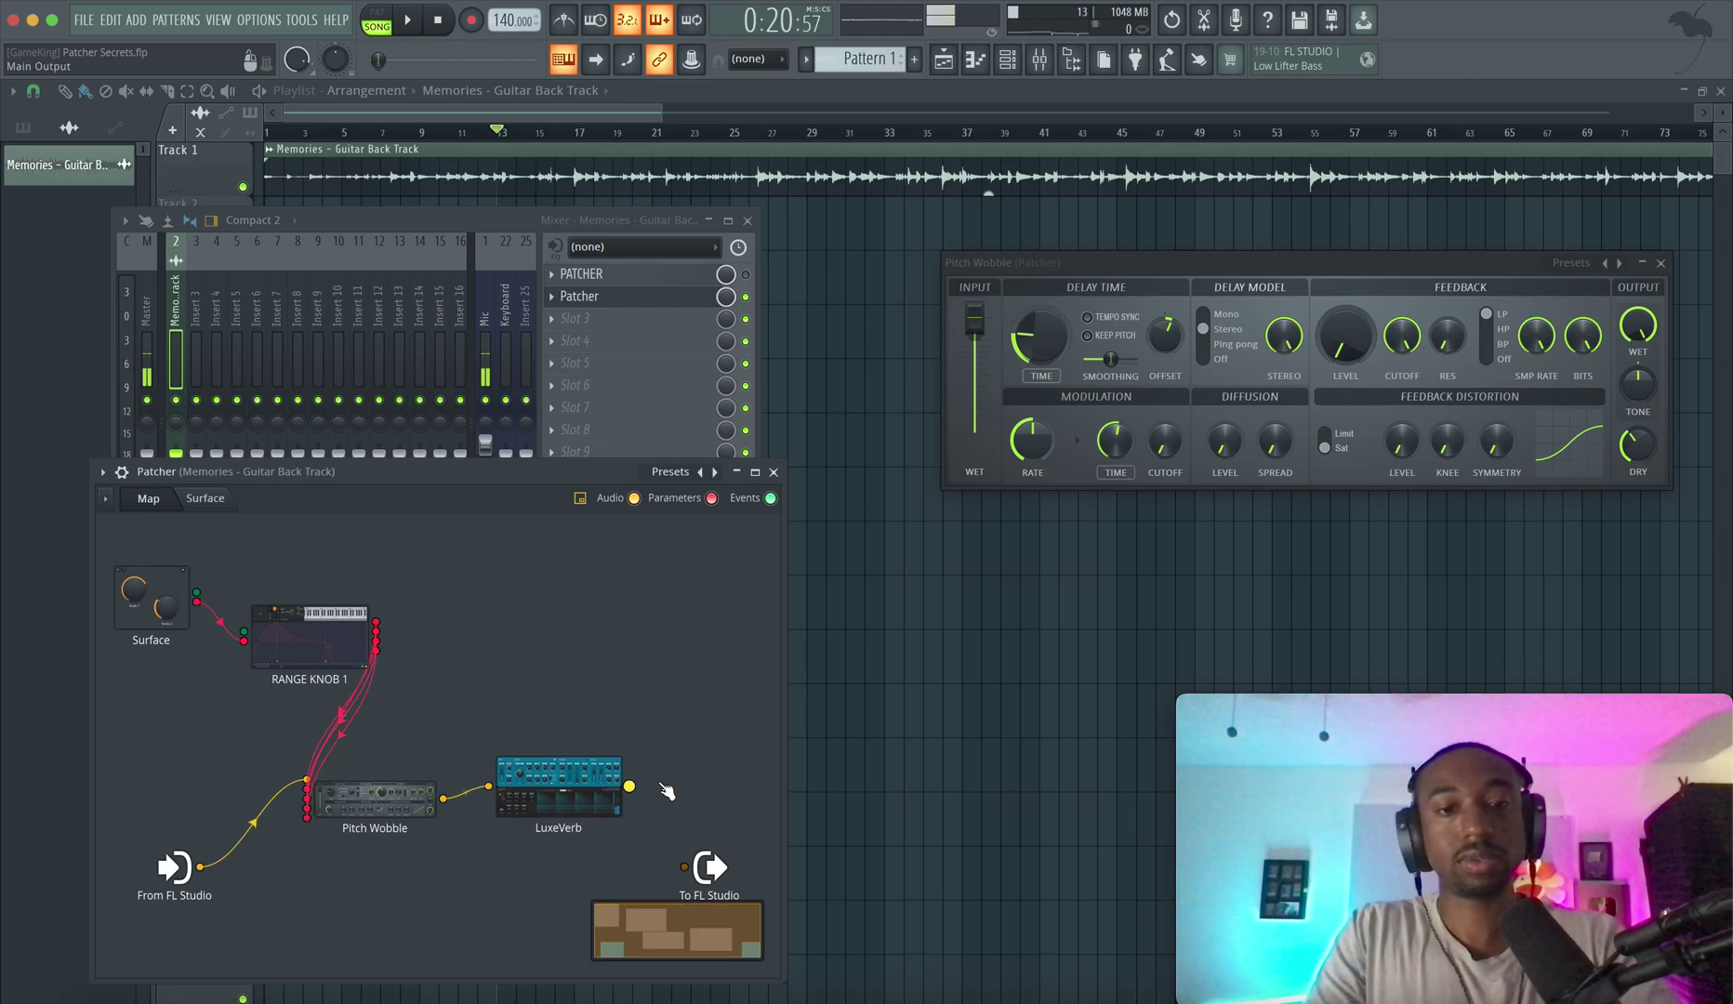
pyautogui.moveTo(630, 785); pyautogui.dragTo(684, 867)
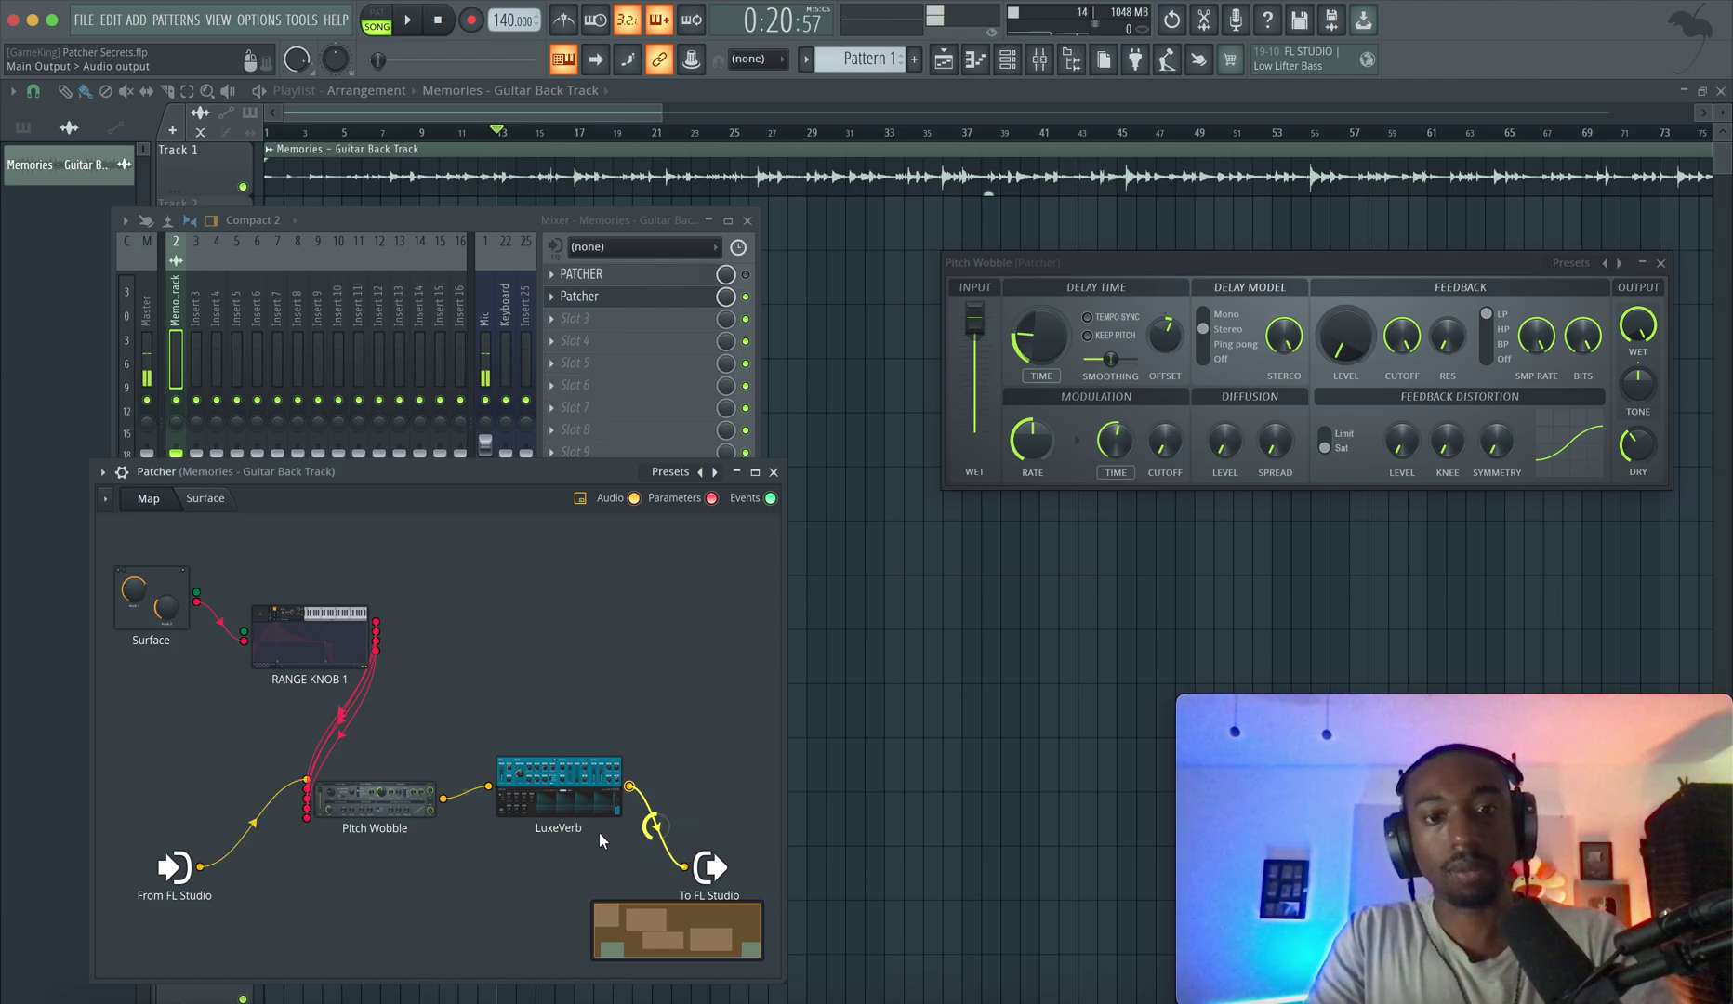
# - Open LuxeVerb, lower its output Wet level to -60.0, audition the guitar before and after the change, and close the plugin window
pyautogui.doubleClick(549, 783)
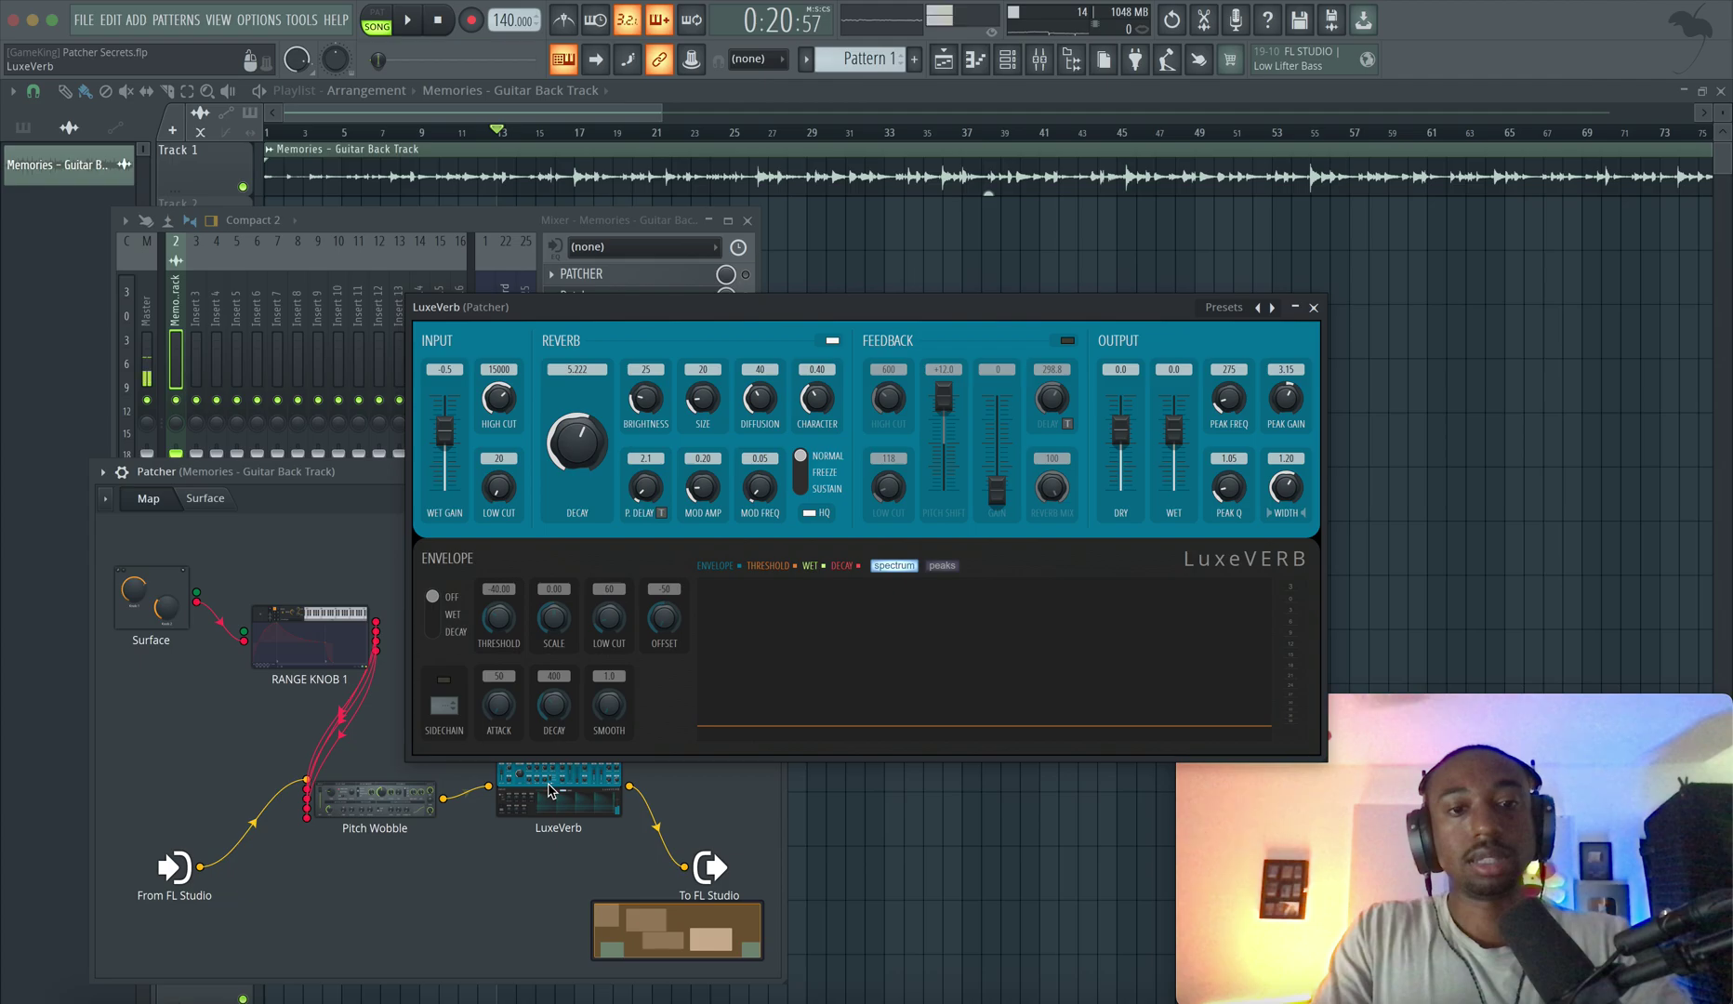
pyautogui.press('space')
pyautogui.press('space')
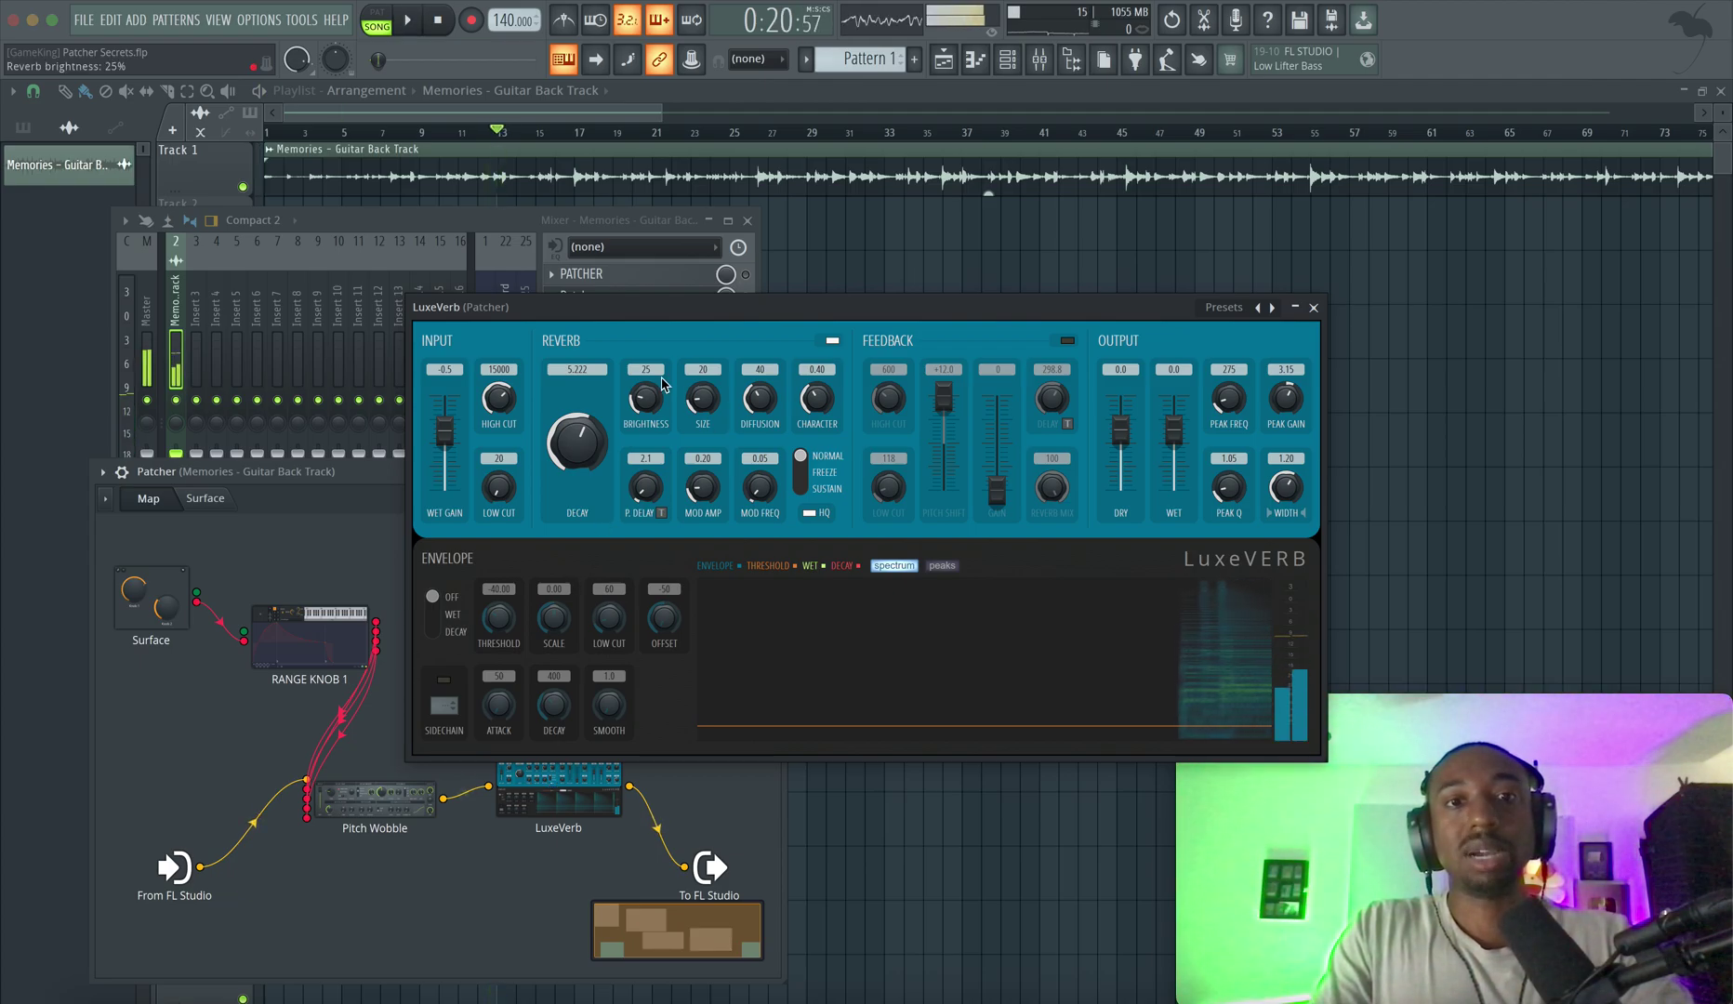
pyautogui.moveTo(1174, 429); pyautogui.dragTo(1174, 493)
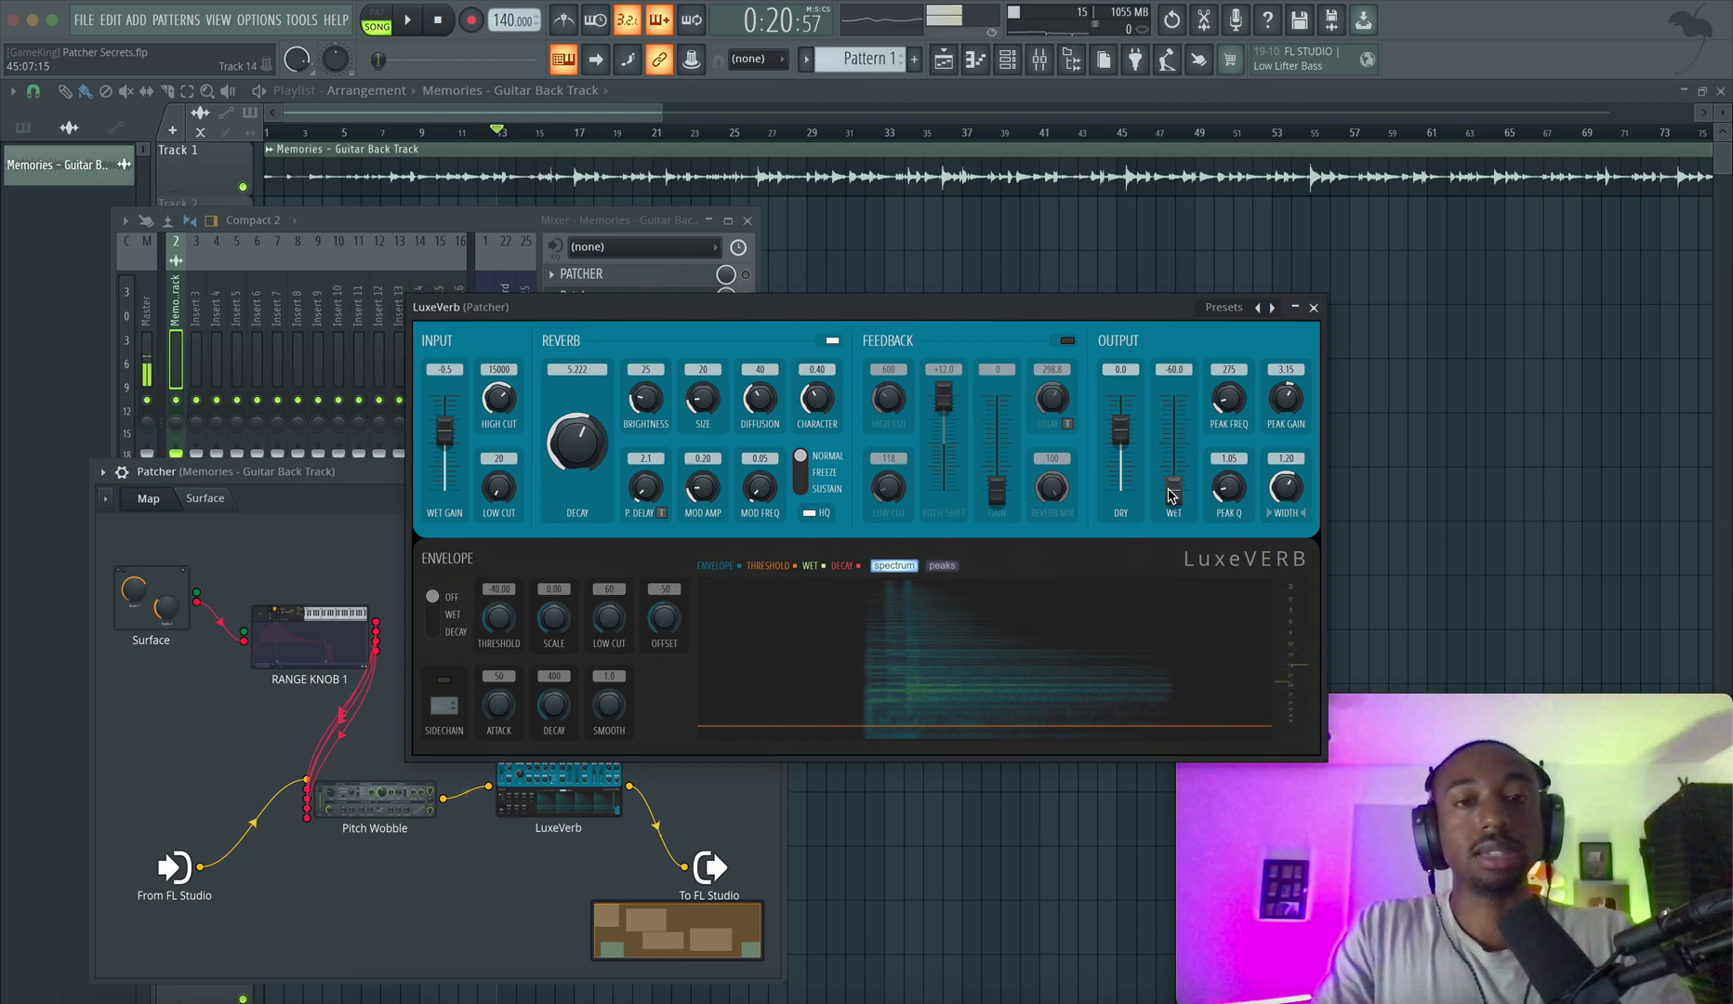
pyautogui.press('space')
pyautogui.press('space')
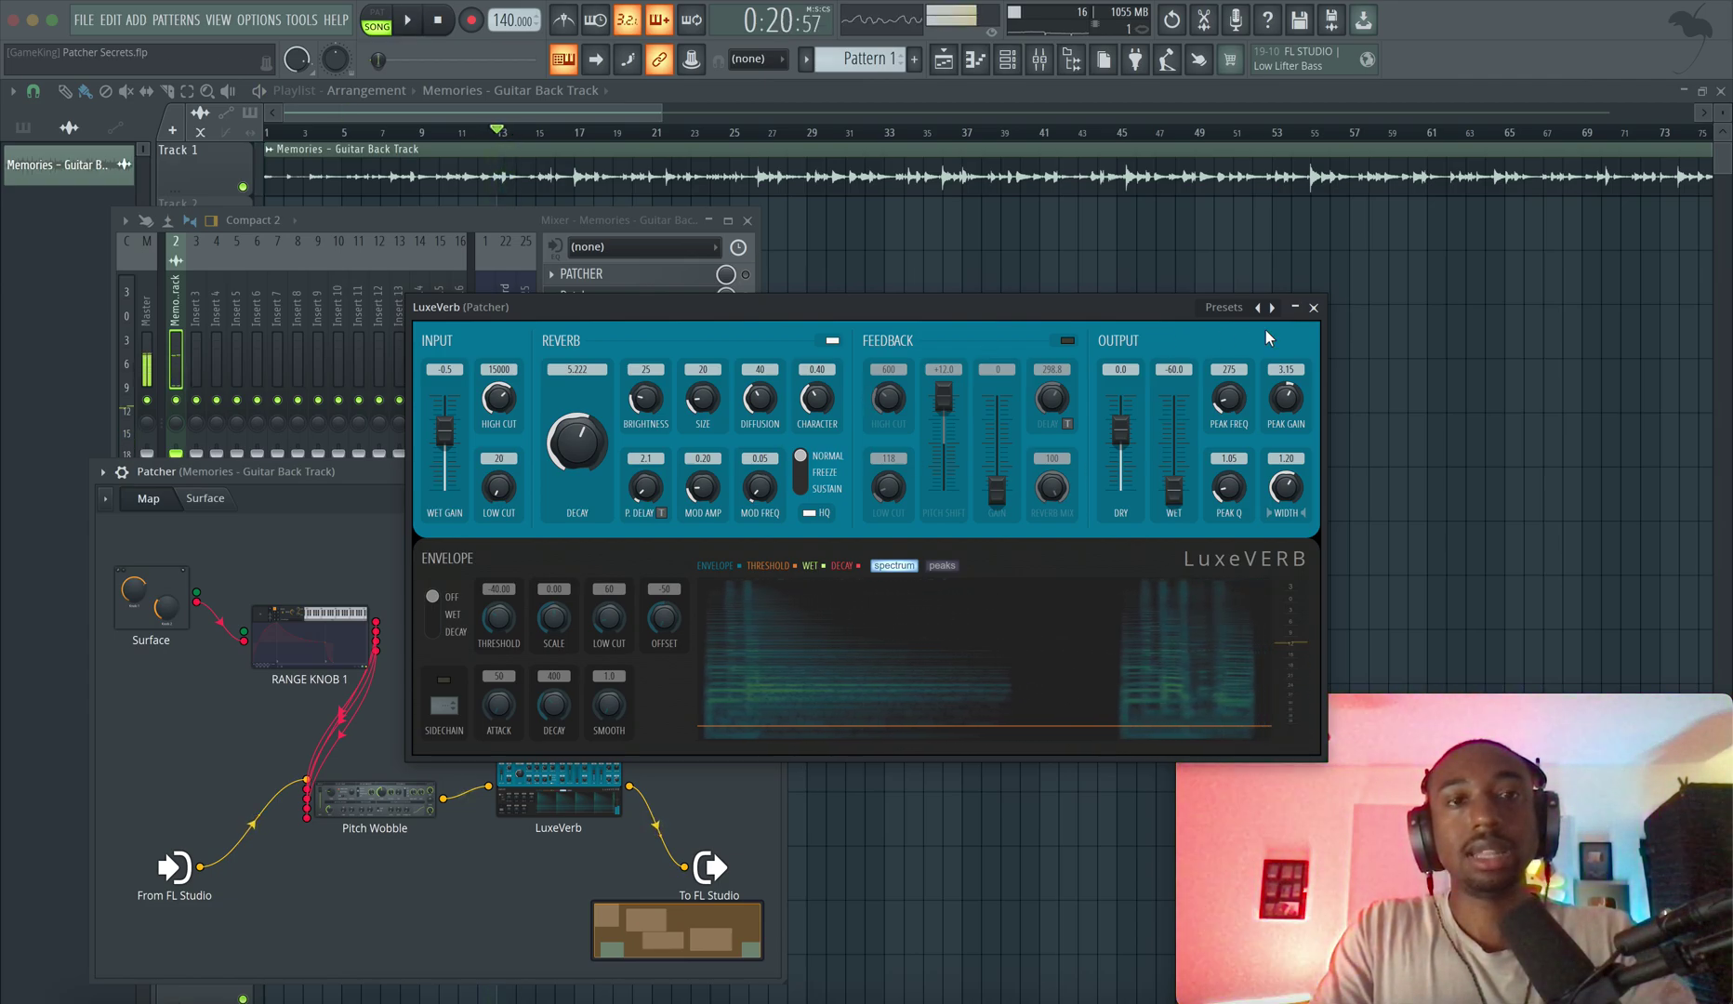
pyautogui.click(1315, 308)
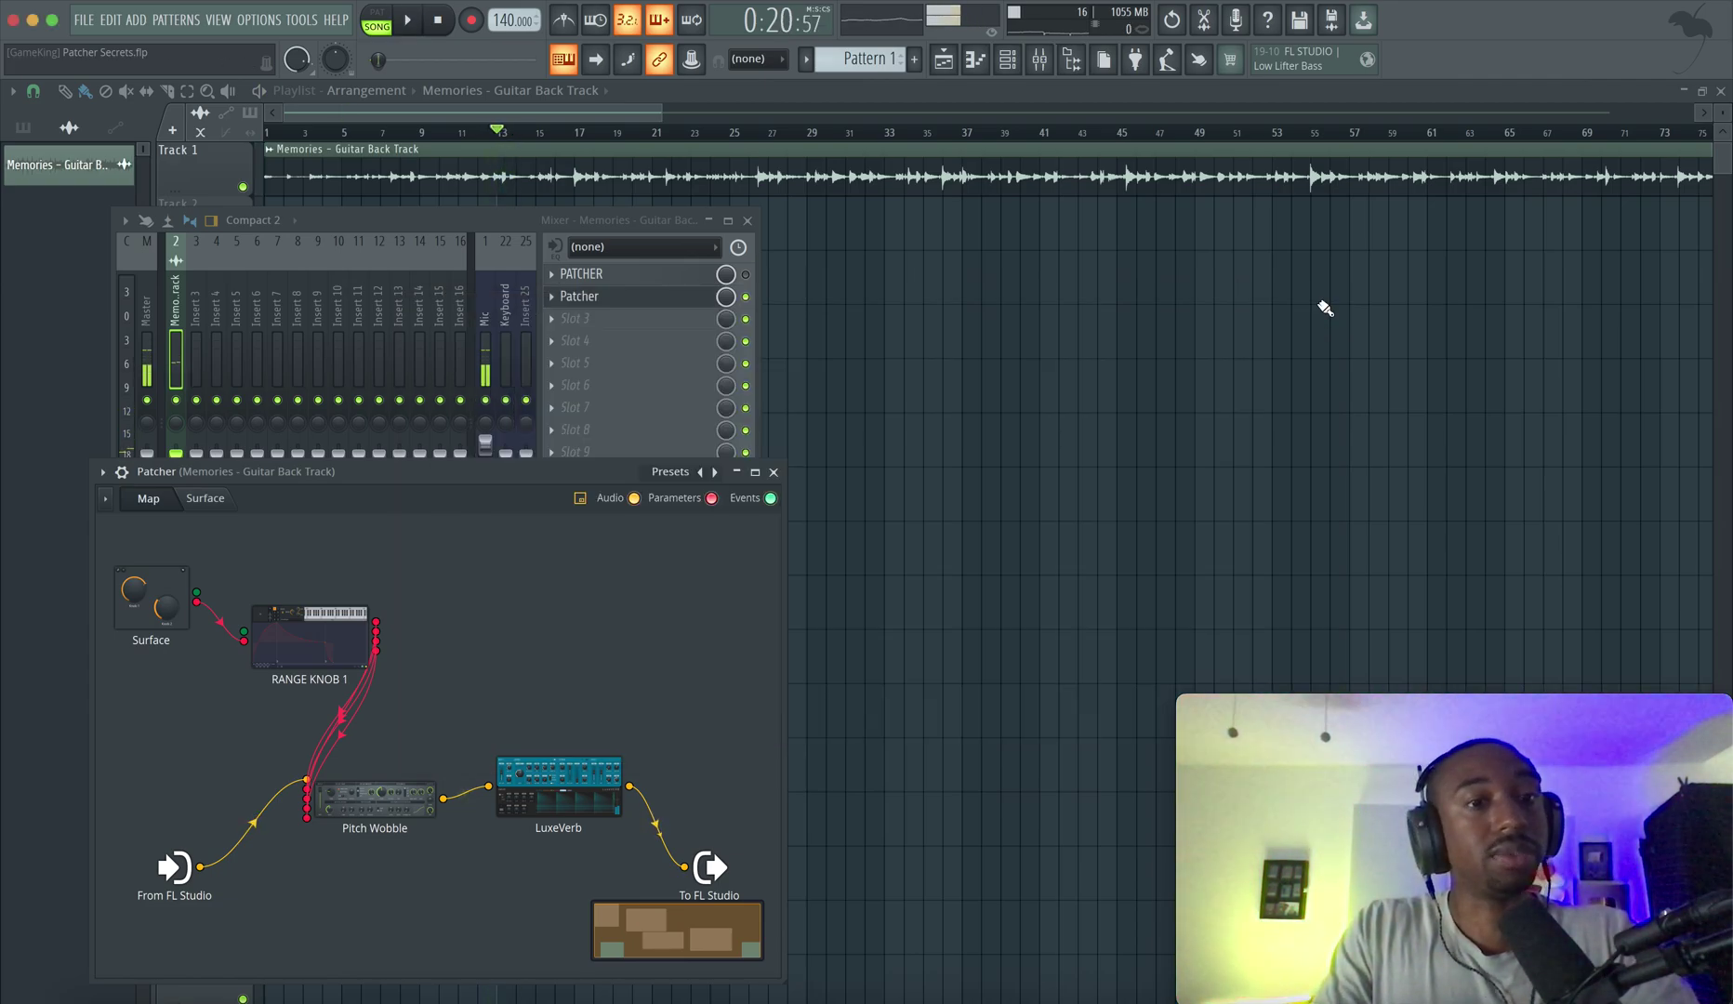
# - Duplicate the WOBBLE knob on the Patcher surface in edit mode and place the copy beside the original
pyautogui.click(207, 499)
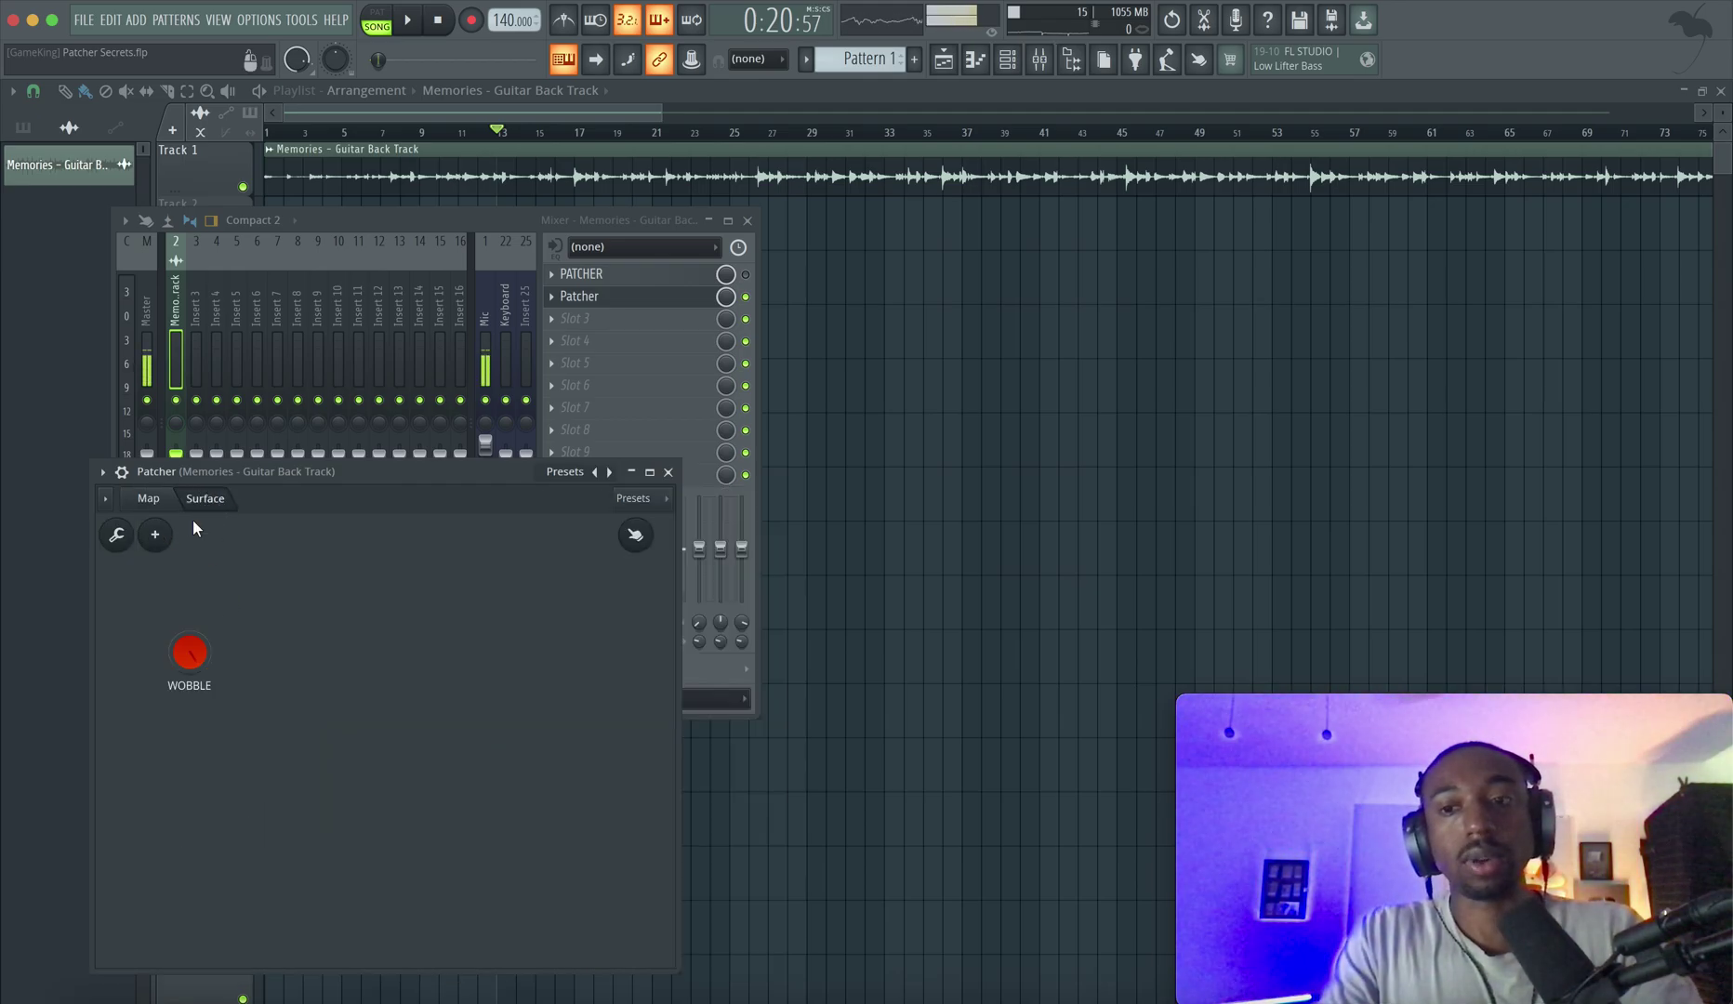
pyautogui.click(126, 542)
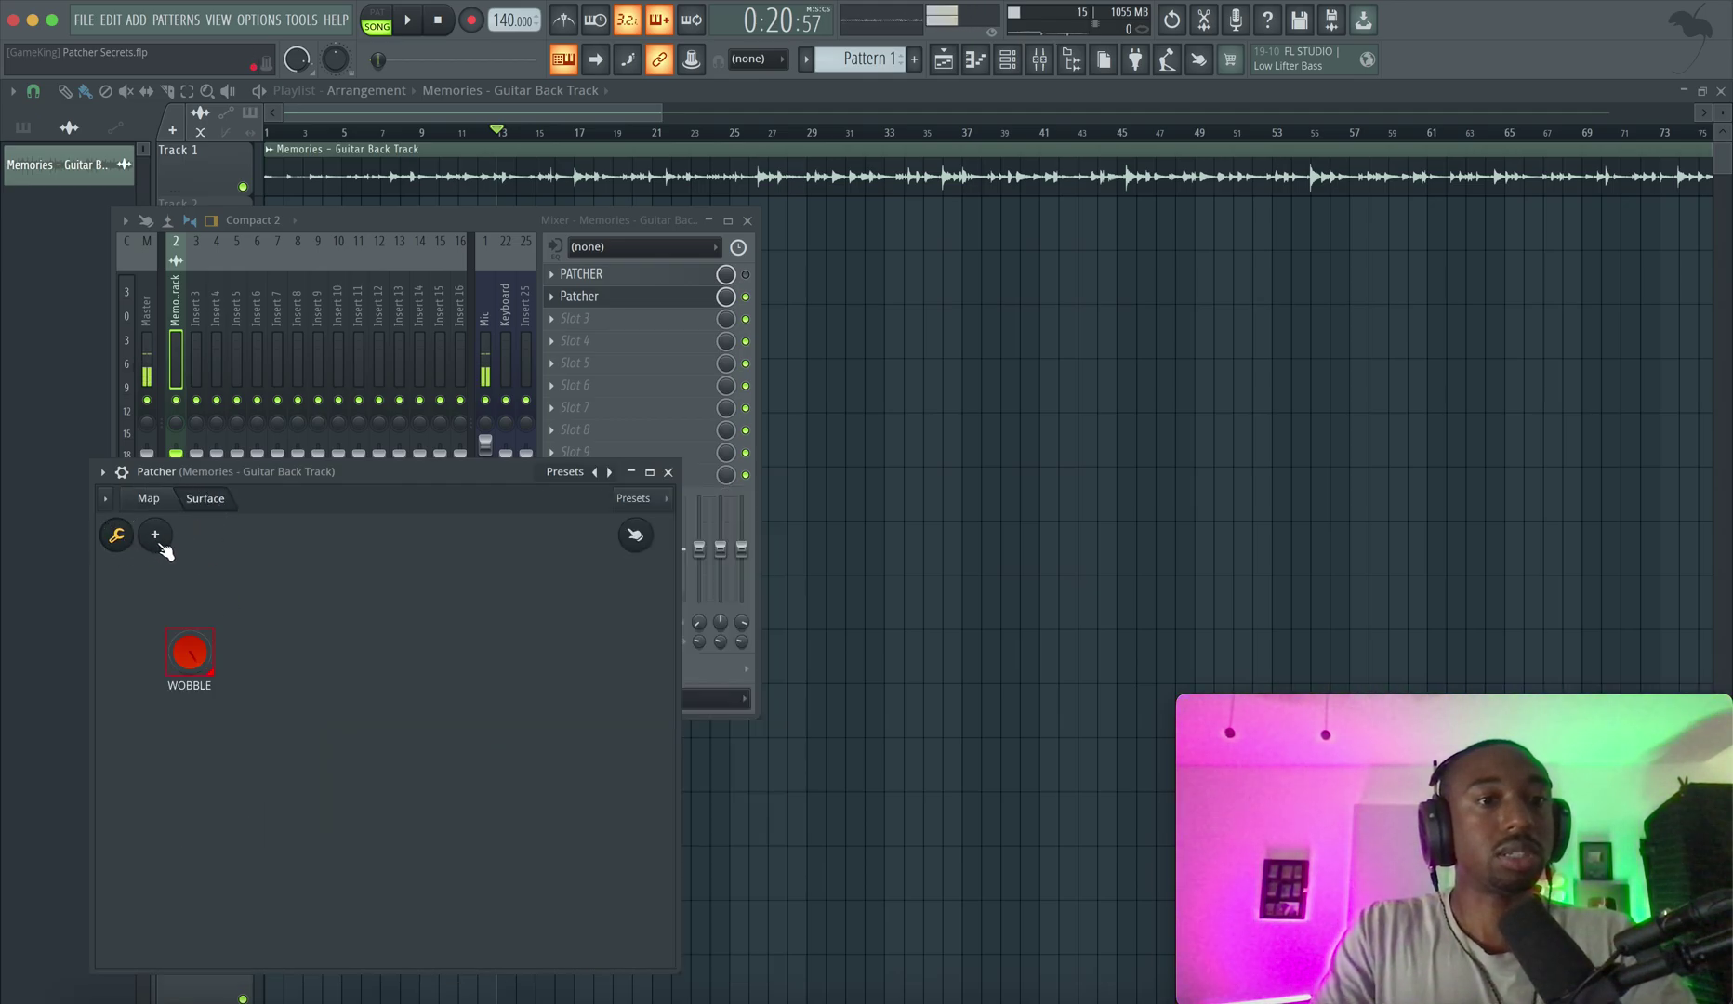
pyautogui.click(158, 537)
pyautogui.click(334, 542)
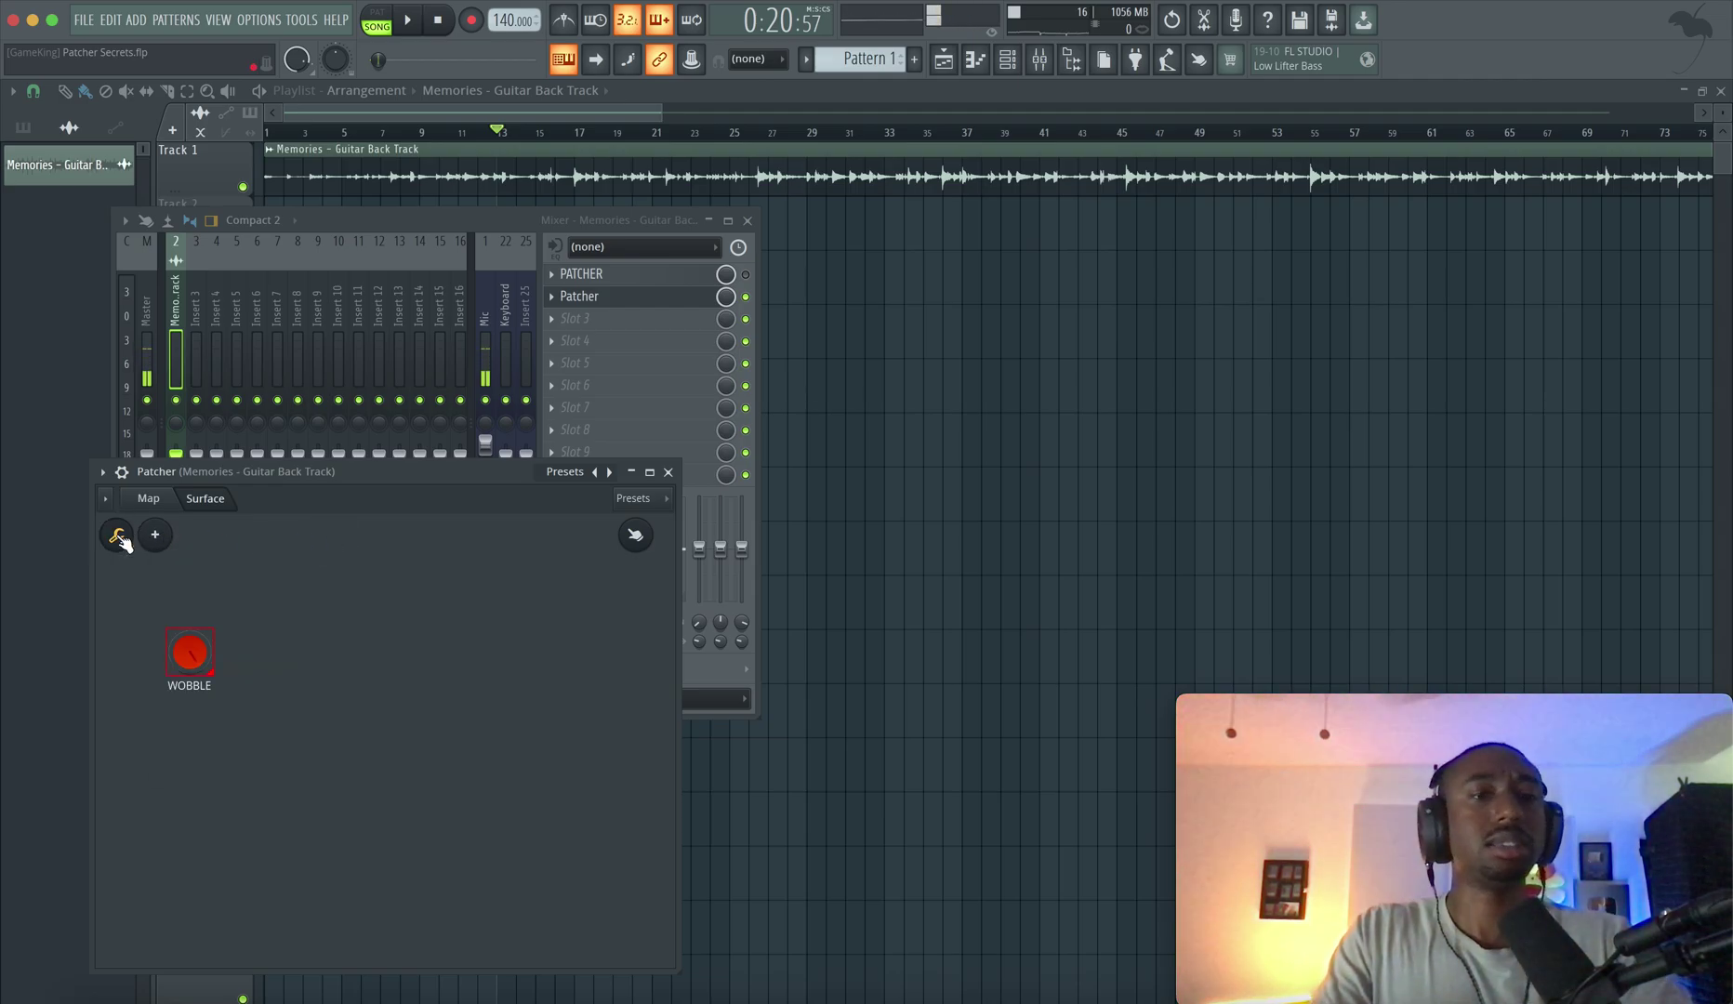
pyautogui.moveTo(296, 552); pyautogui.dragTo(158, 695)
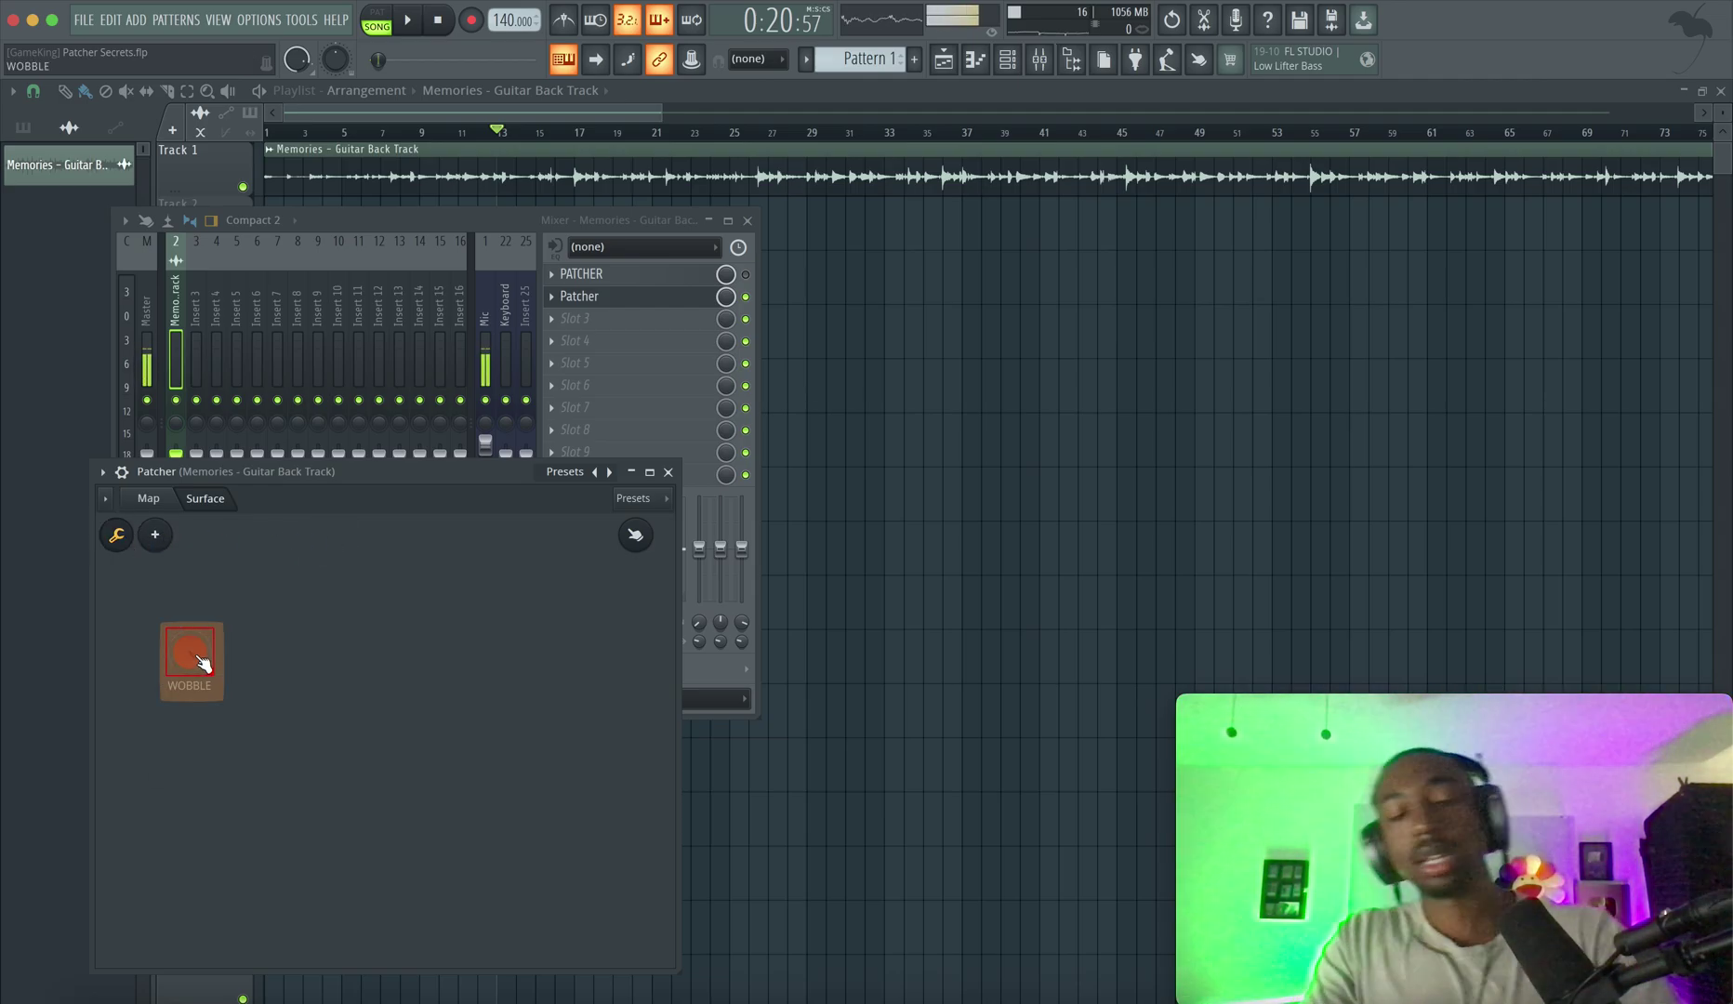
pyautogui.rightClick(200, 653)
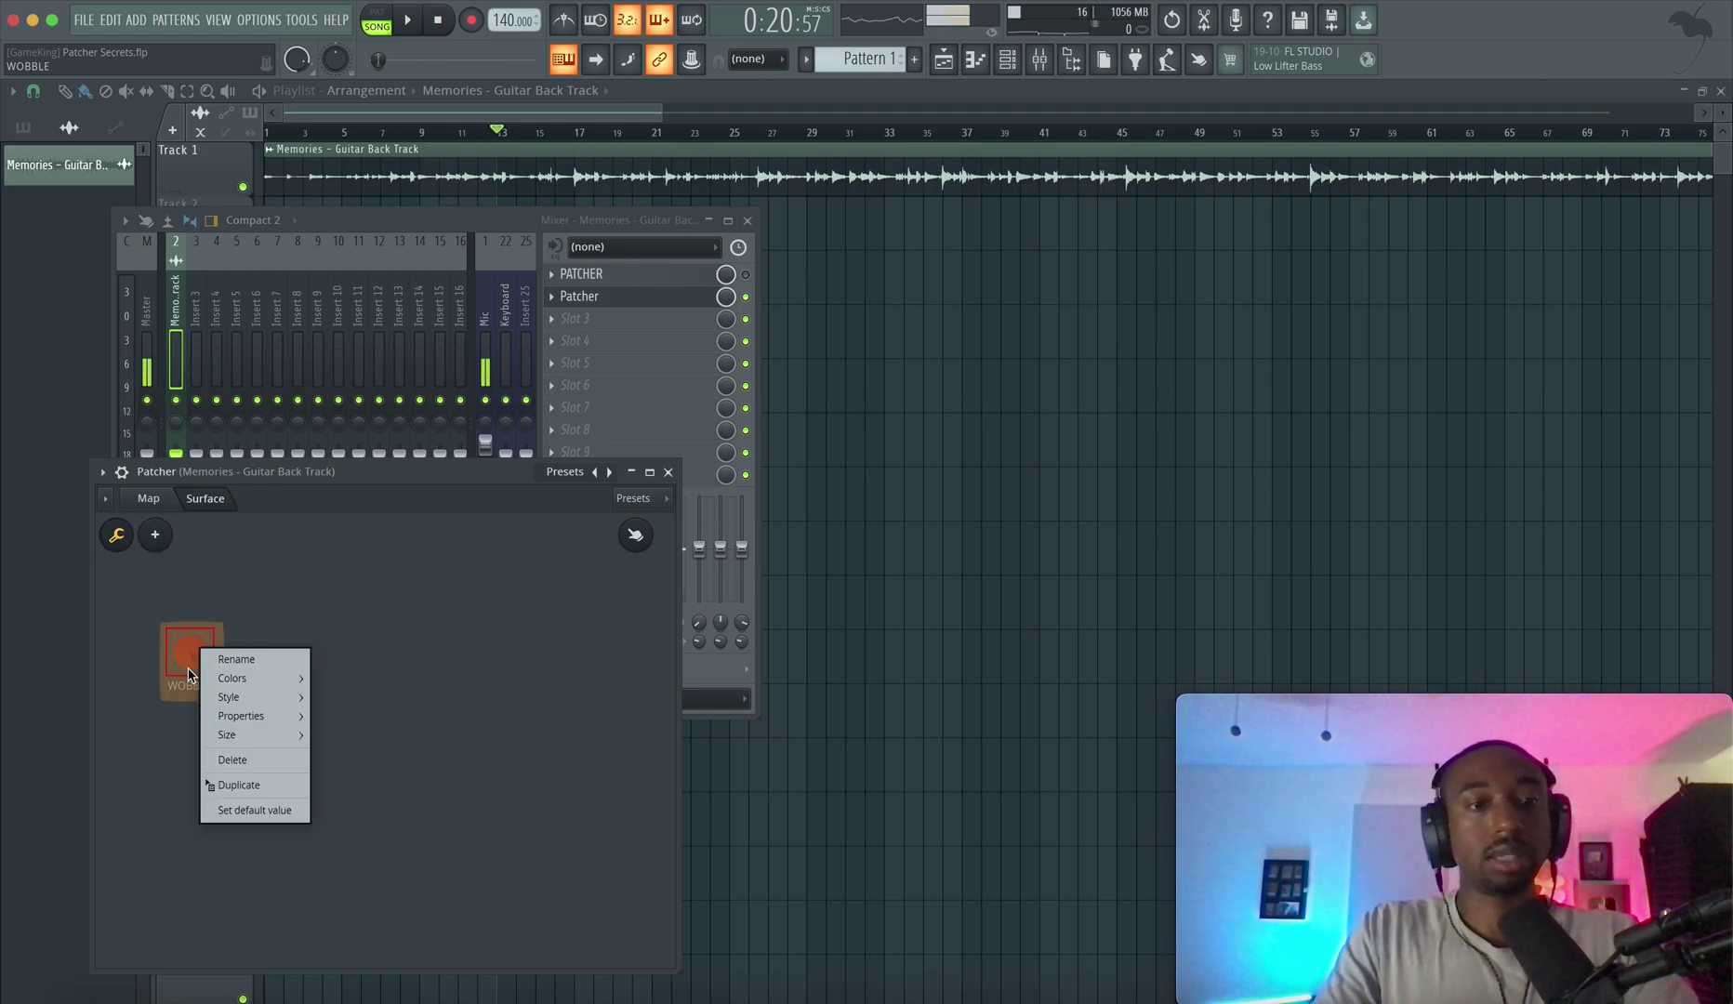
pyautogui.click(233, 785)
pyautogui.moveTo(216, 688); pyautogui.dragTo(278, 685)
# - Enable a placement grid on the Patcher surface and align the duplicated knob with the WOBBLE knob
pyautogui.rightClick(263, 597)
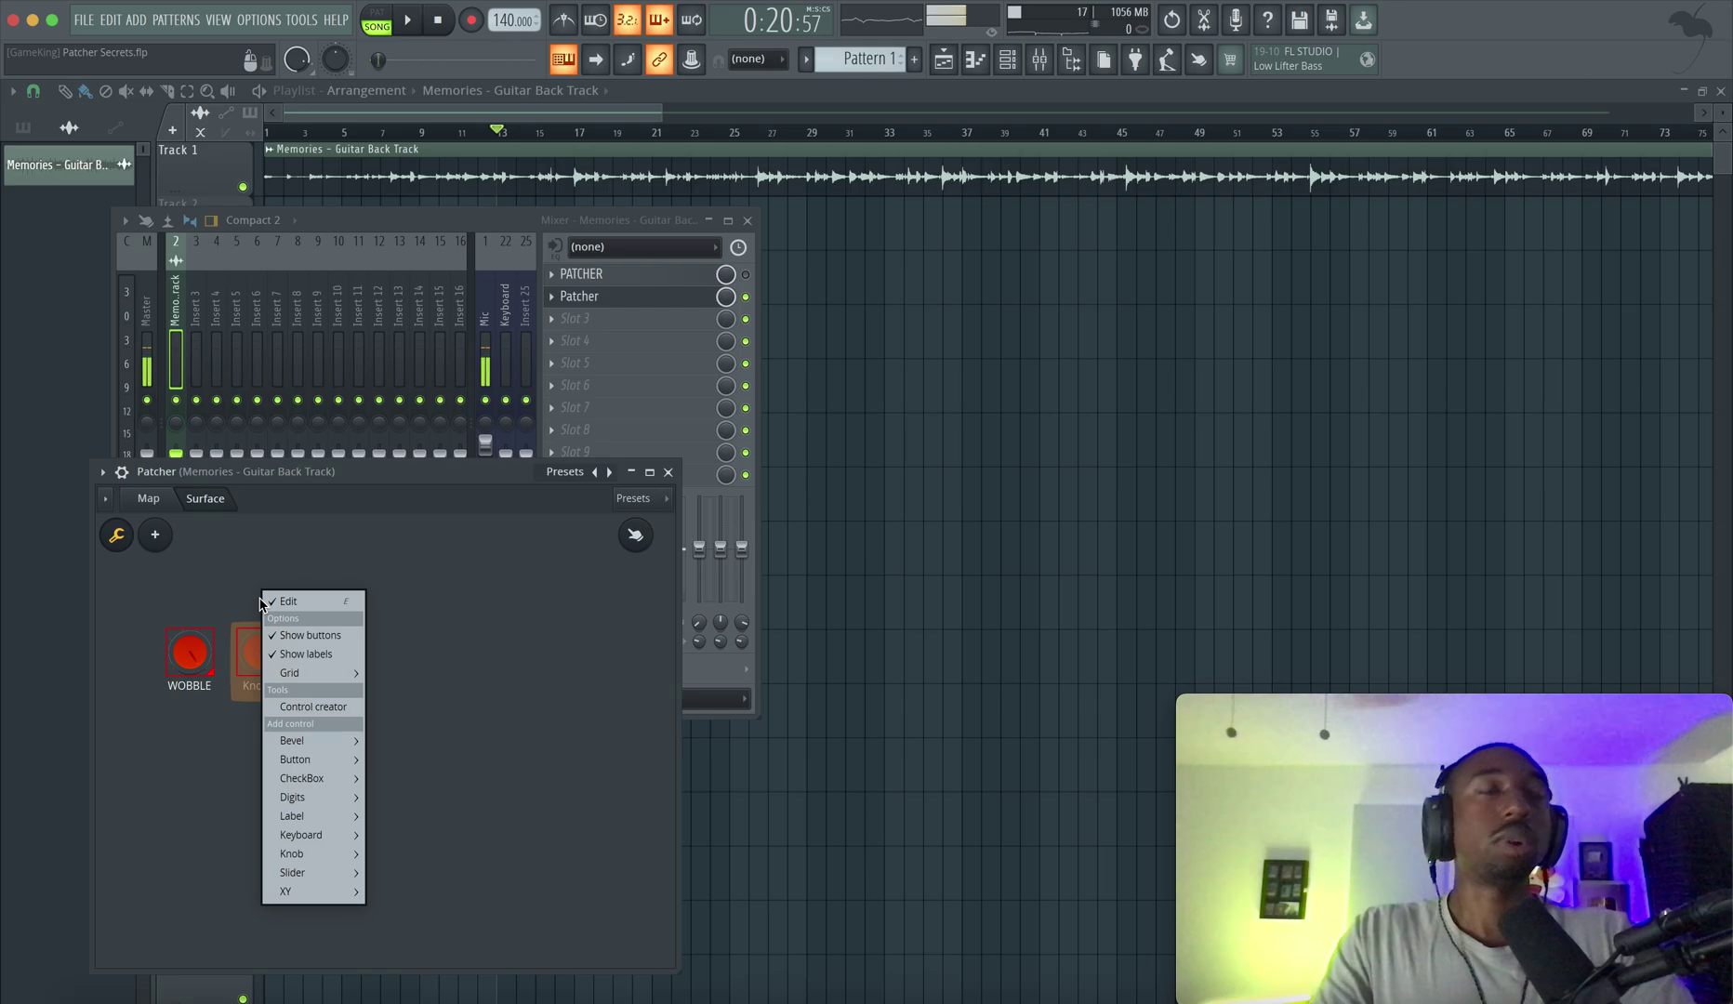
pyautogui.moveTo(307, 673)
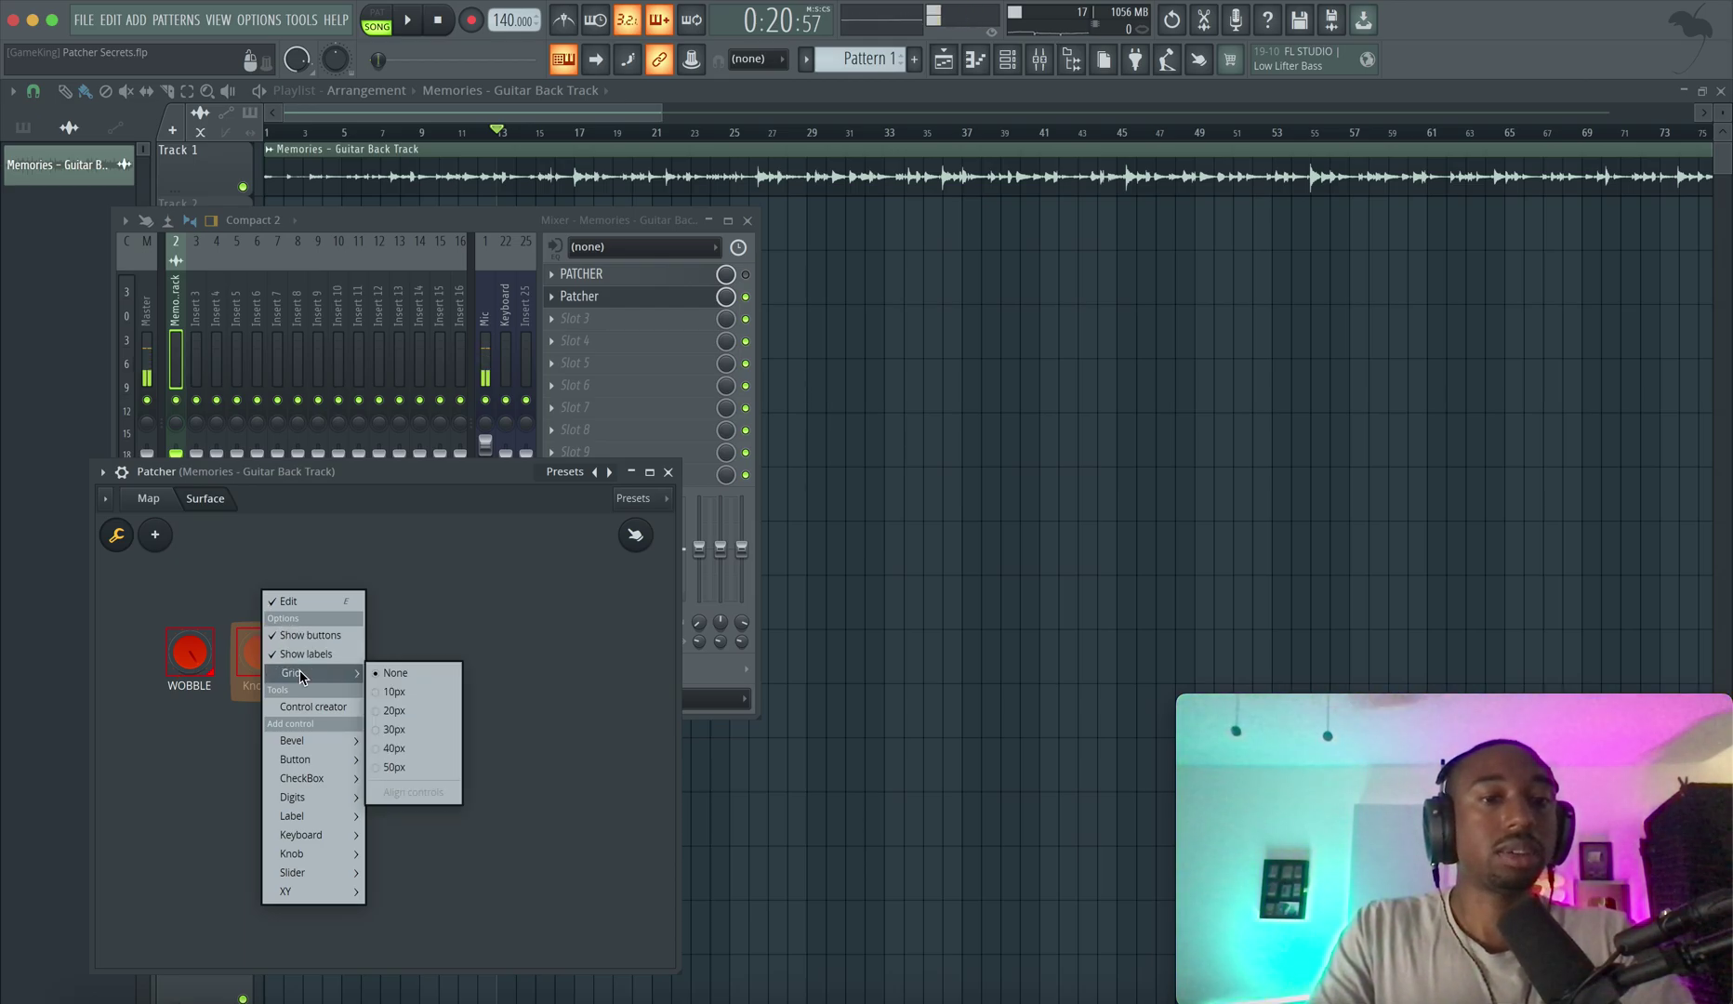
pyautogui.click(406, 703)
pyautogui.moveTo(260, 652); pyautogui.dragTo(255, 655)
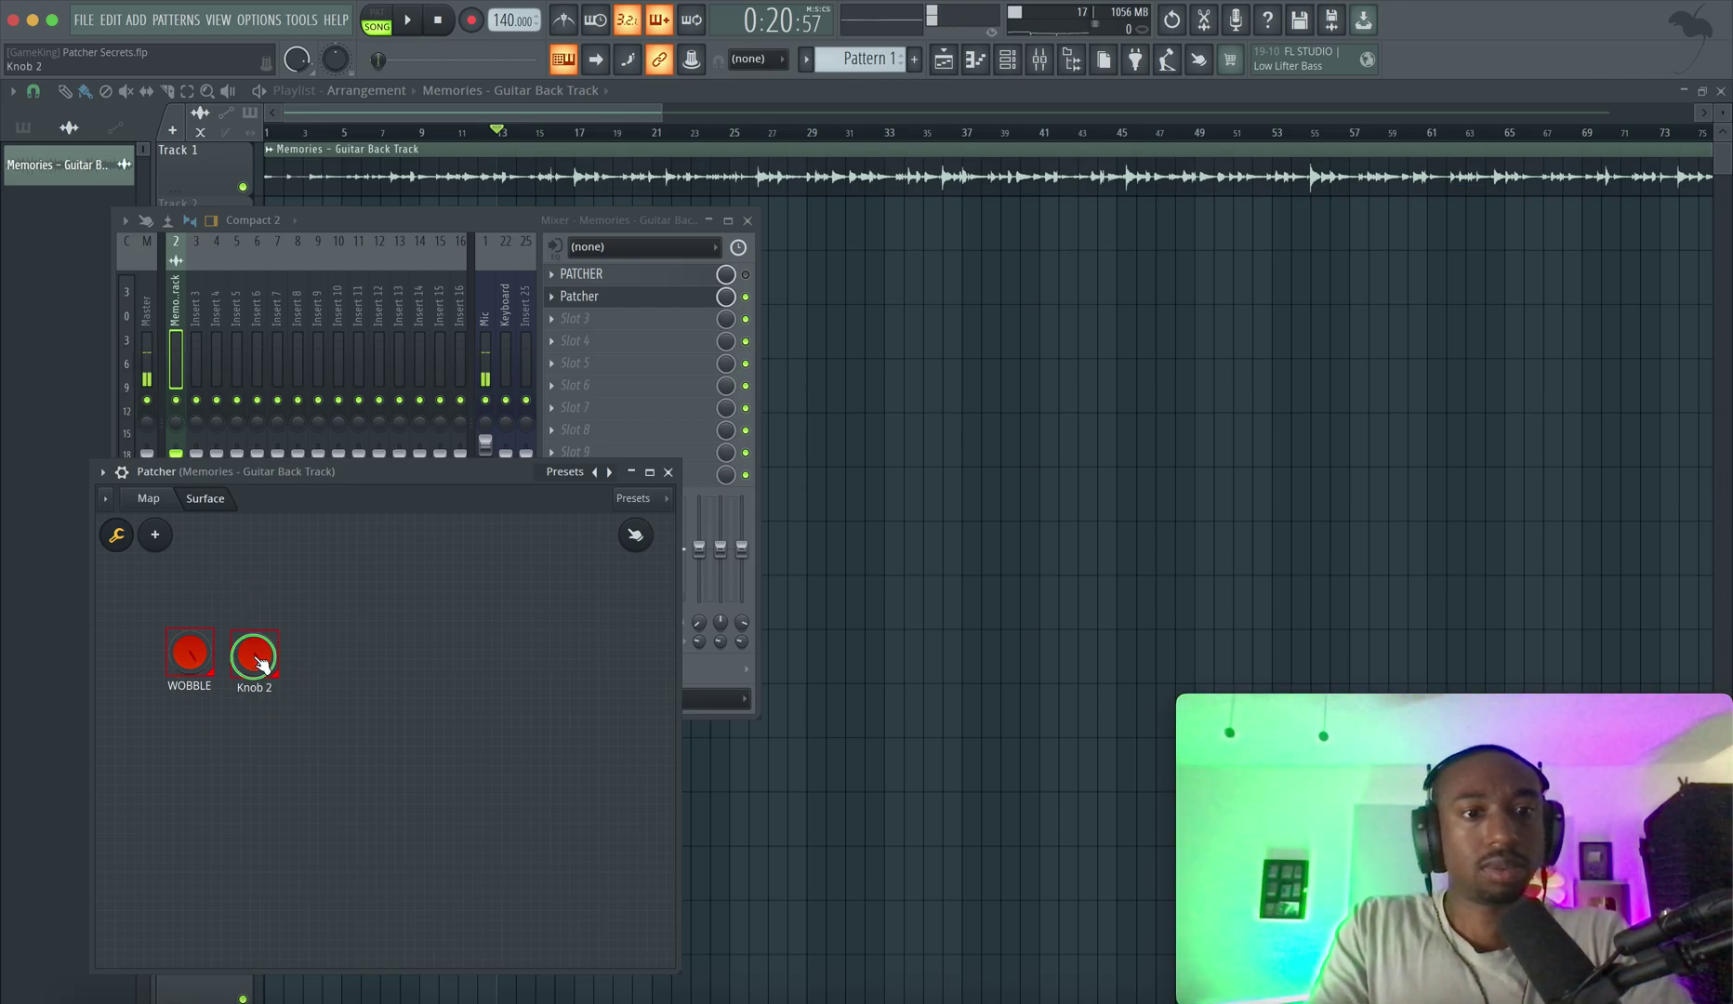
# - Rename the duplicated surface knob as REVERB and leave edit mode
pyautogui.rightClick(262, 664)
pyautogui.click(288, 669)
pyautogui.write('REVE')
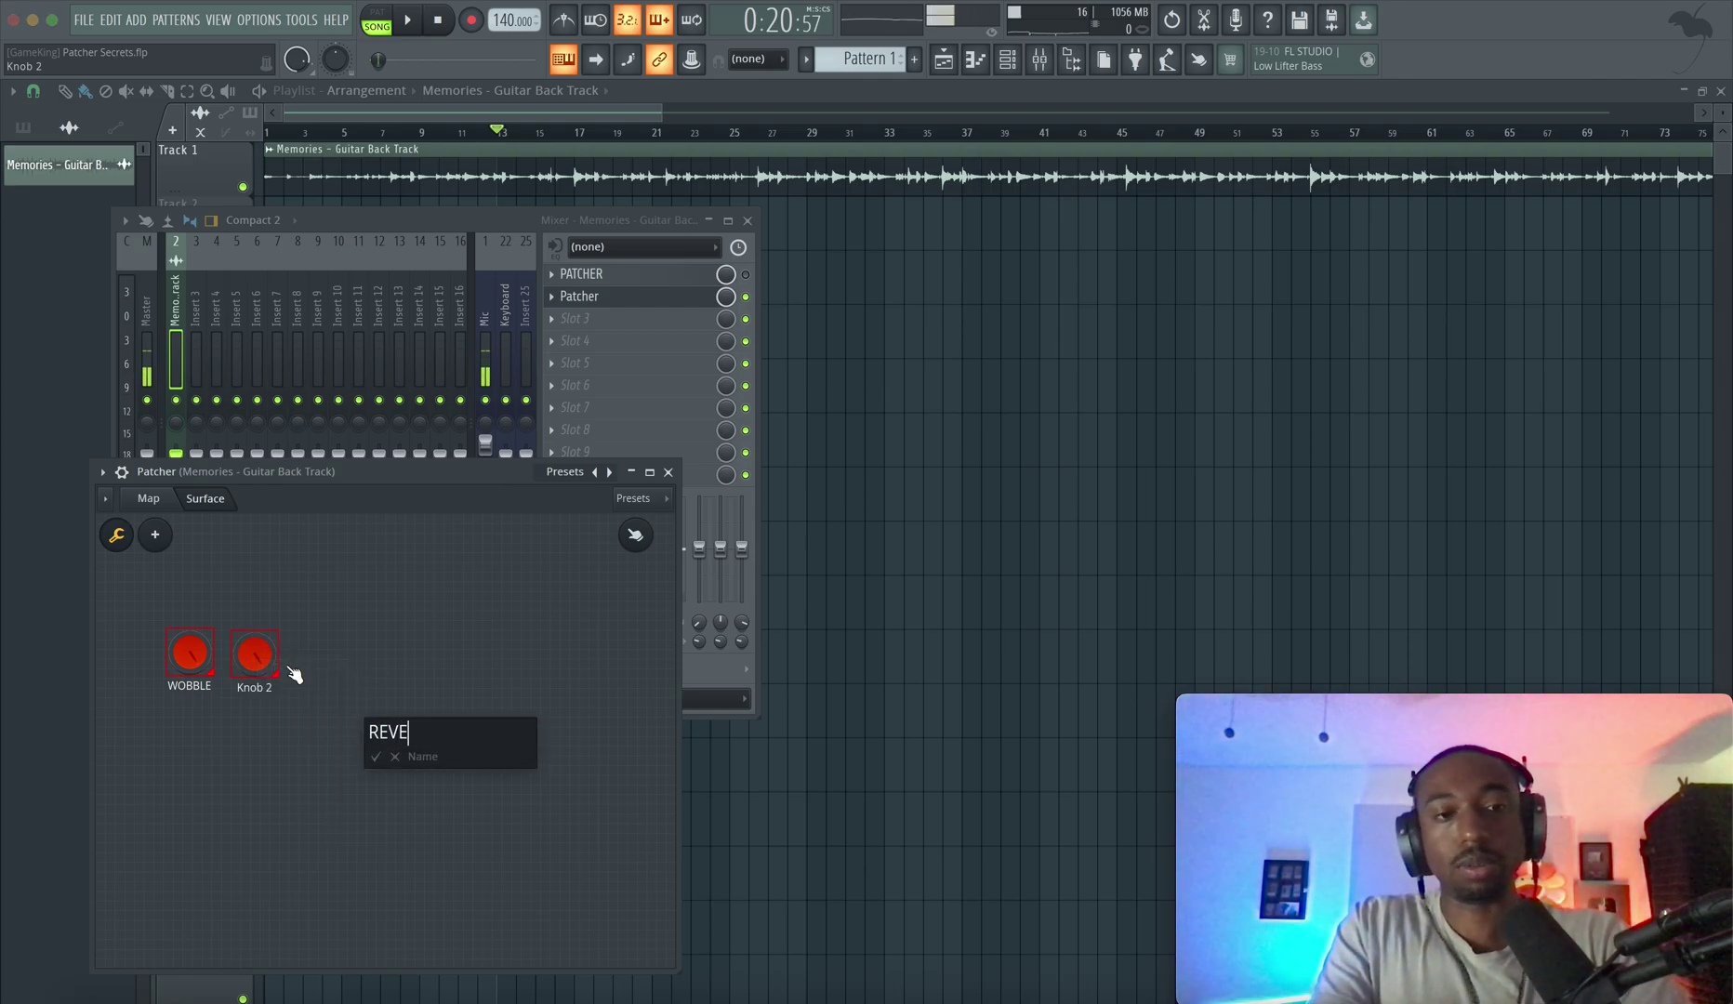
pyautogui.write('RB')
pyautogui.press('Return')
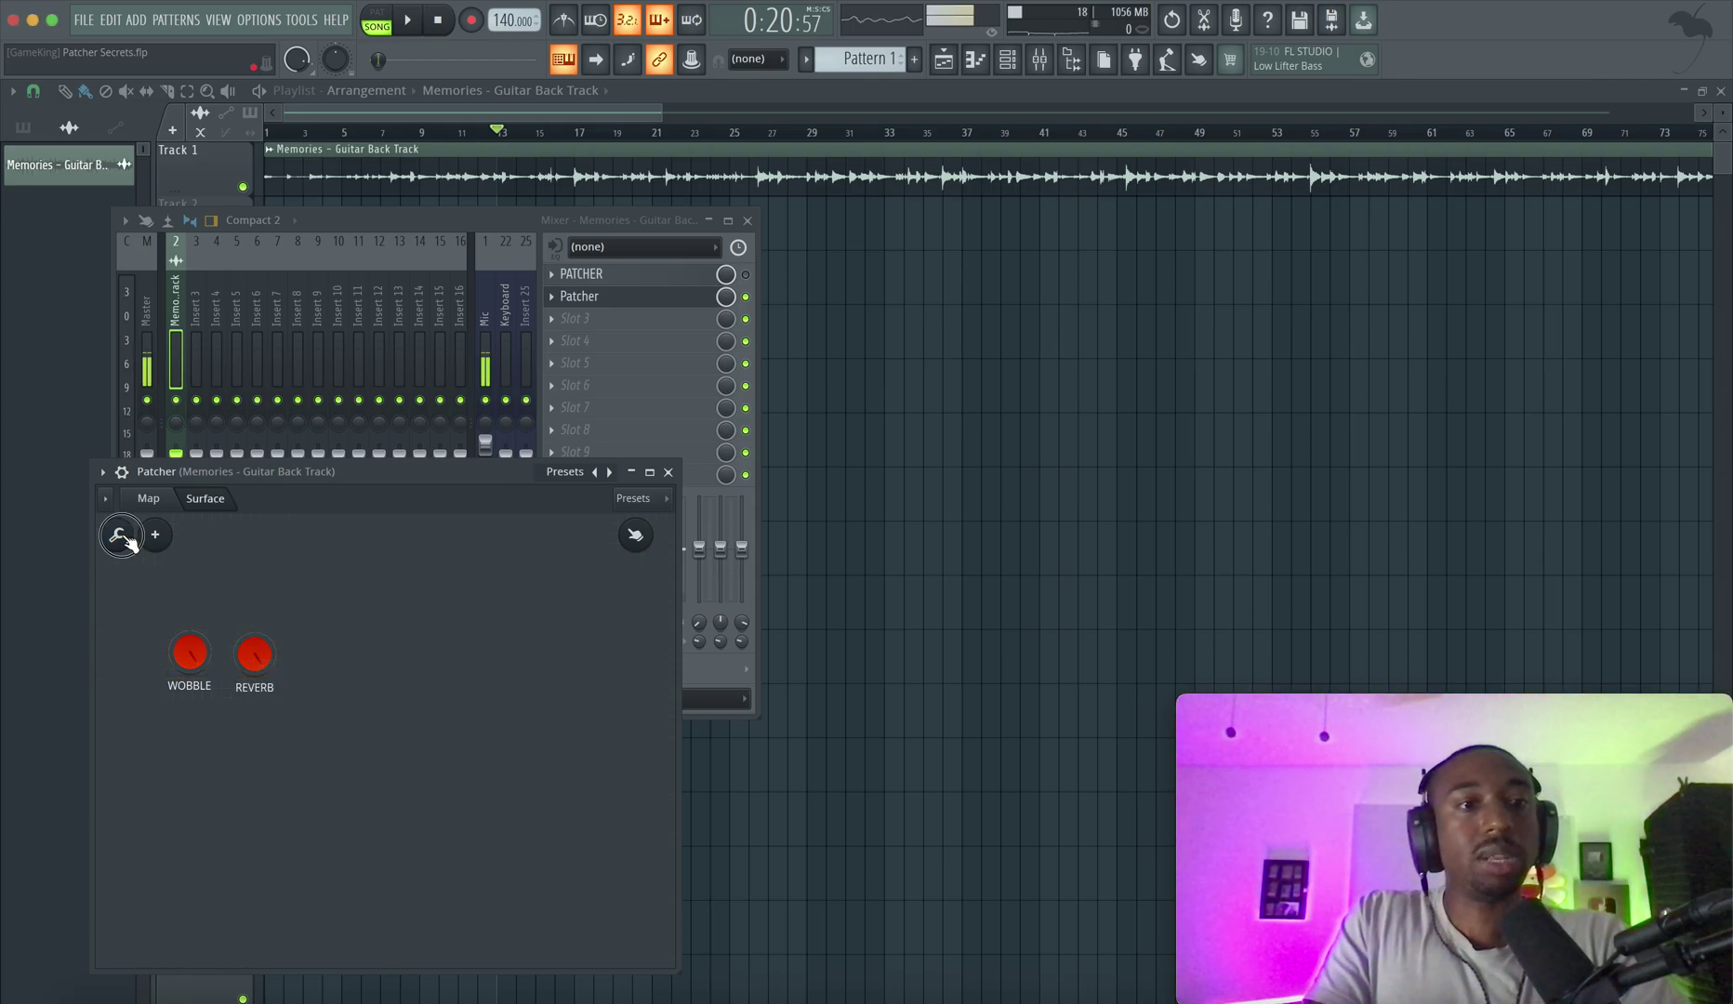
# - Regroup the Patcher map so Surface, RANGE KNOB 1 and Pitch Wobble are stacked above From FL Studio, leaving space before LuxeVerb
pyautogui.click(148, 498)
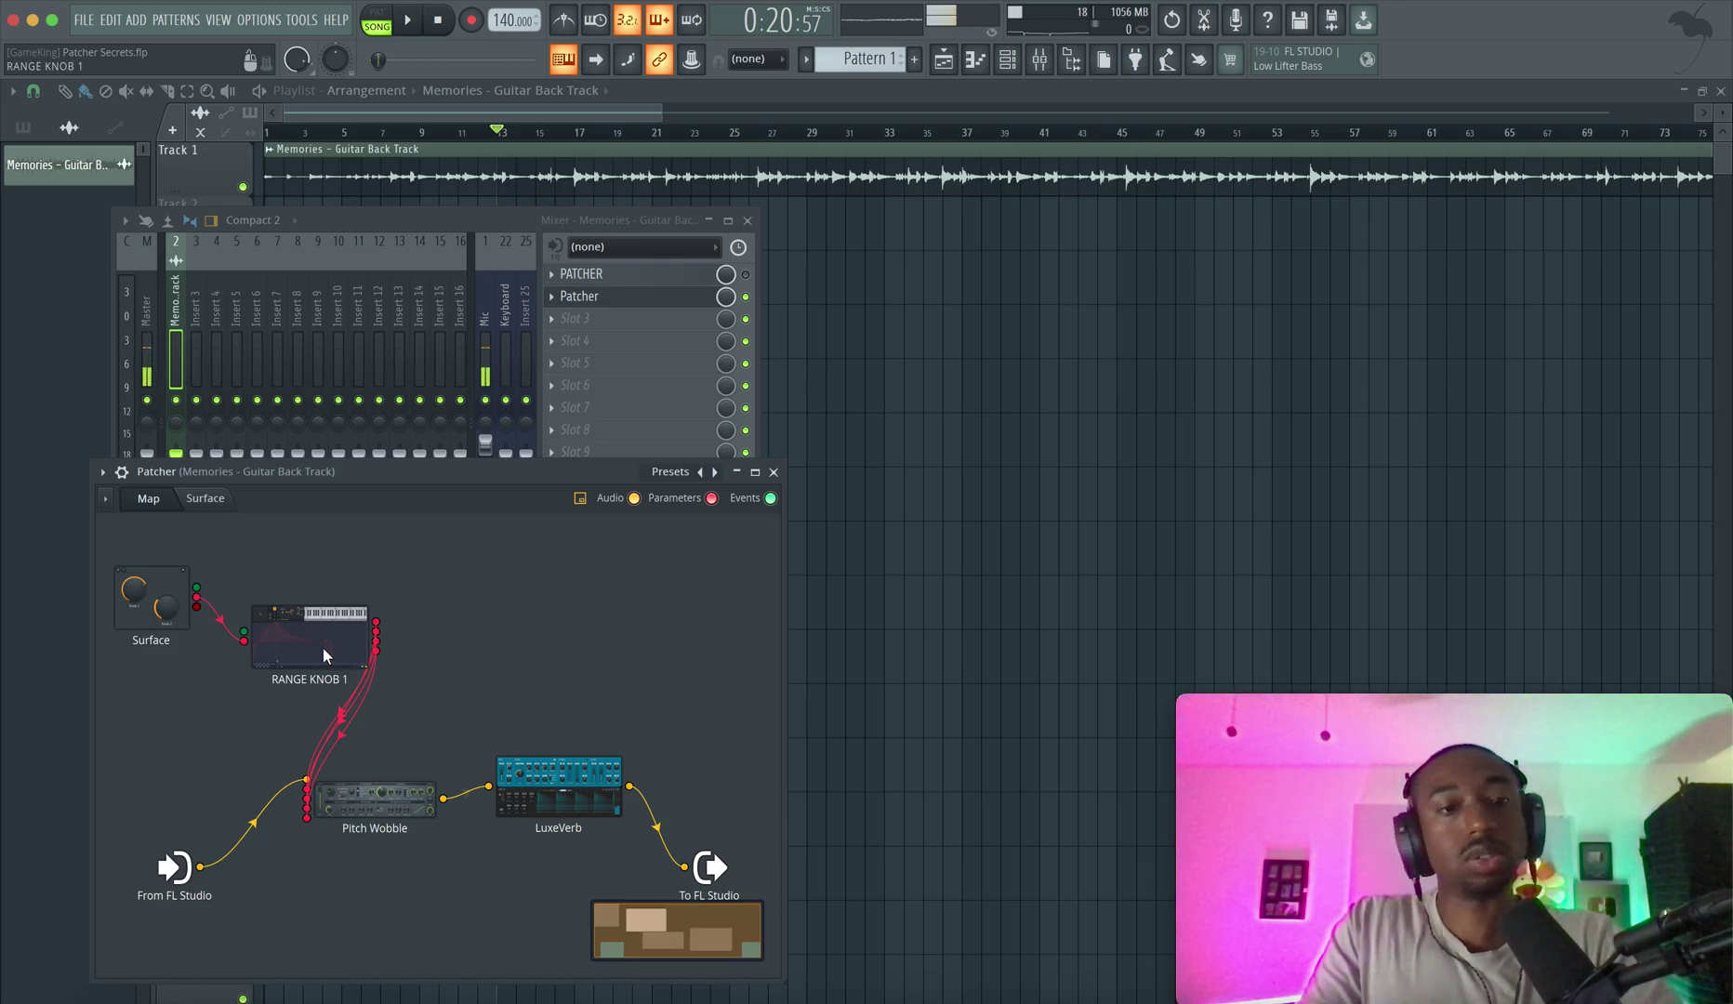
pyautogui.moveTo(322, 649); pyautogui.dragTo(186, 753)
pyautogui.moveTo(369, 804); pyautogui.dragTo(136, 881)
pyautogui.moveTo(206, 704); pyautogui.dragTo(204, 646)
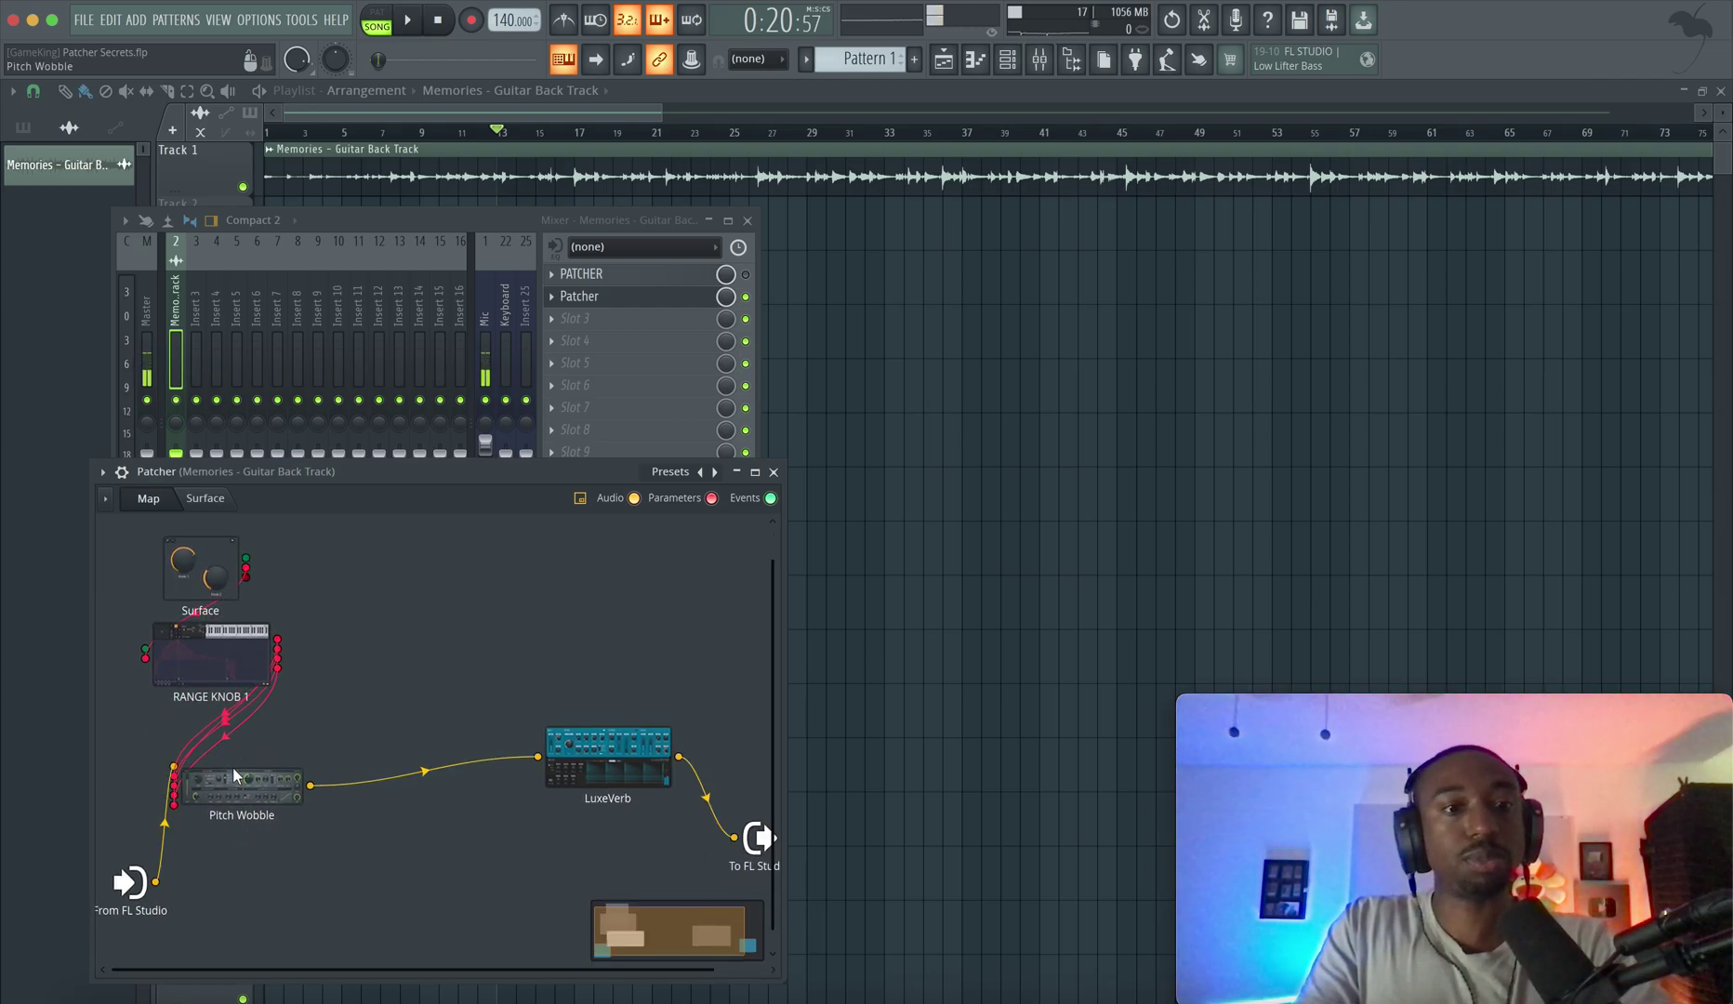
pyautogui.moveTo(241, 786); pyautogui.dragTo(205, 749)
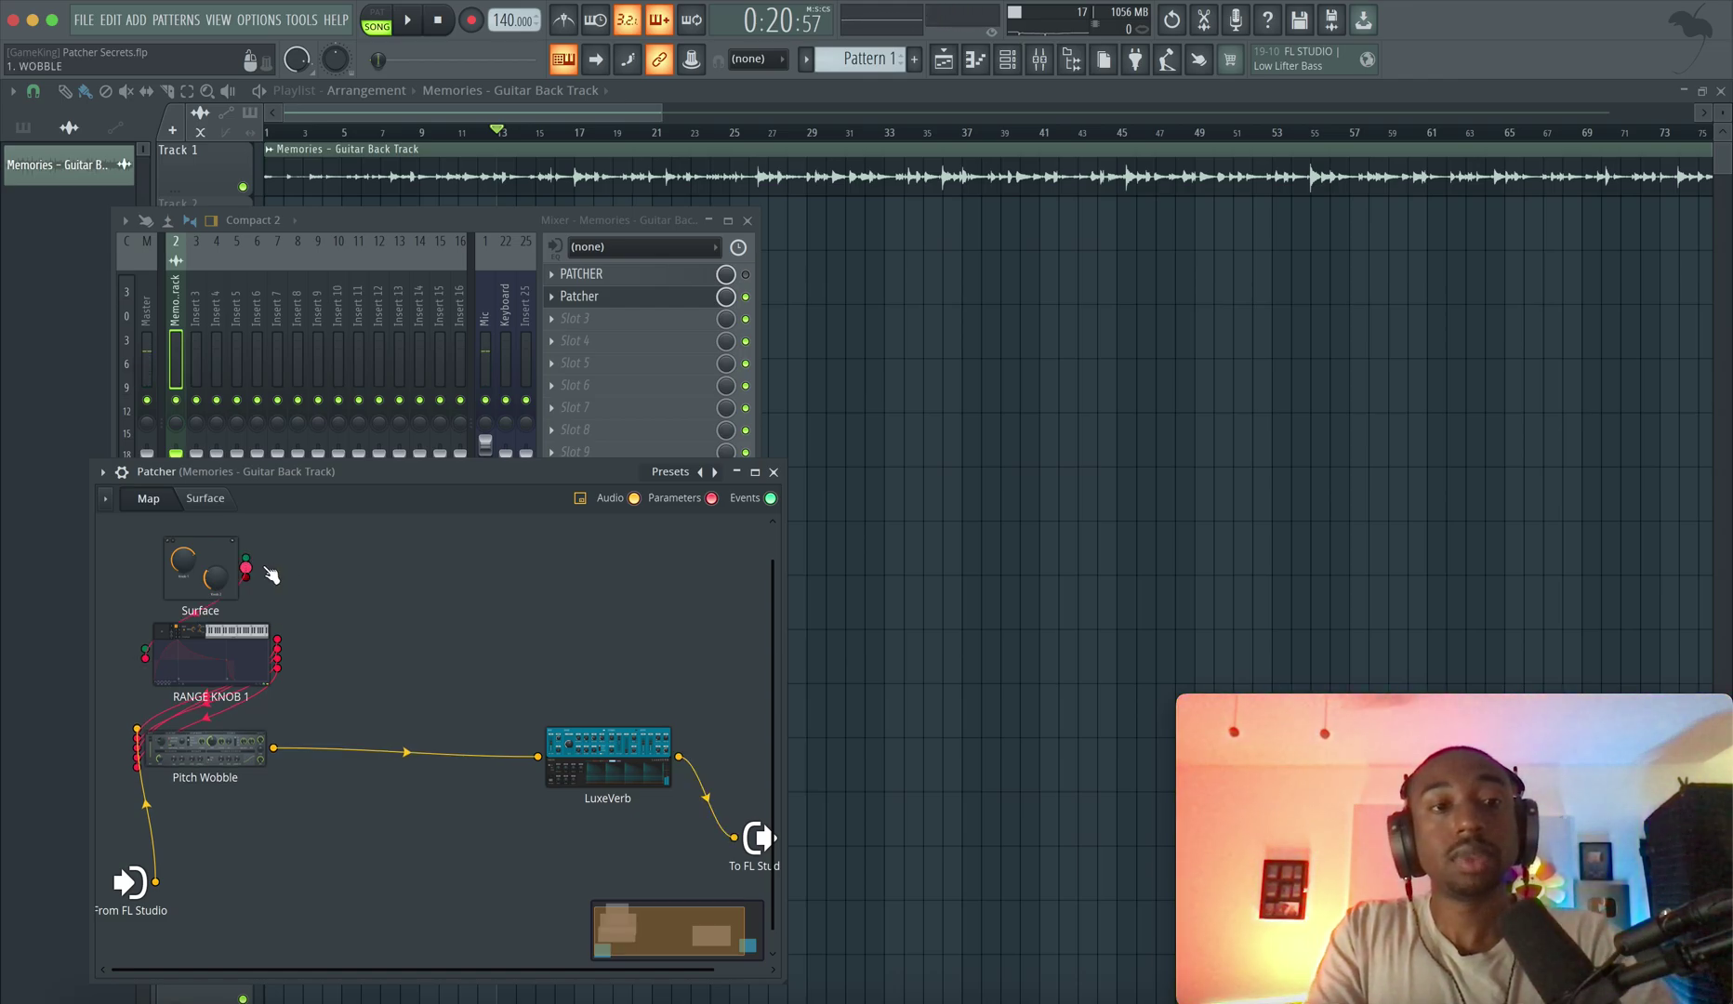
# - Add a Fruity Envelope Controller to the empty area of the Patcher map
pyautogui.rightClick(406, 609)
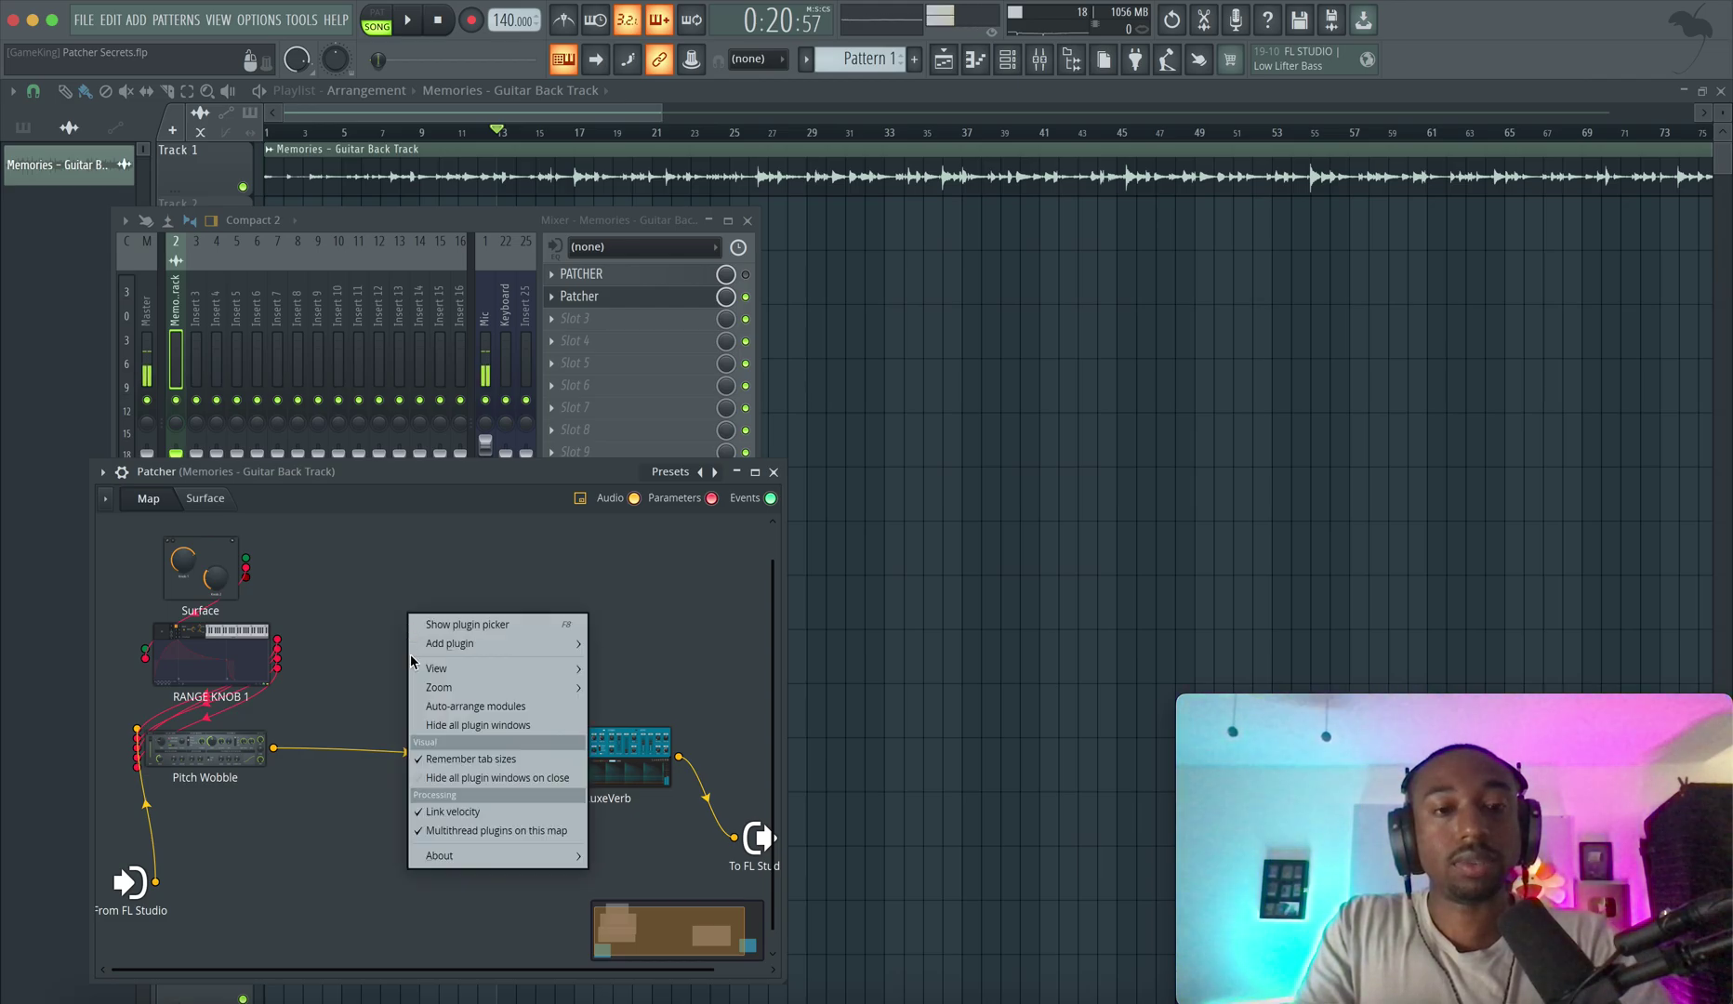
pyautogui.click(507, 643)
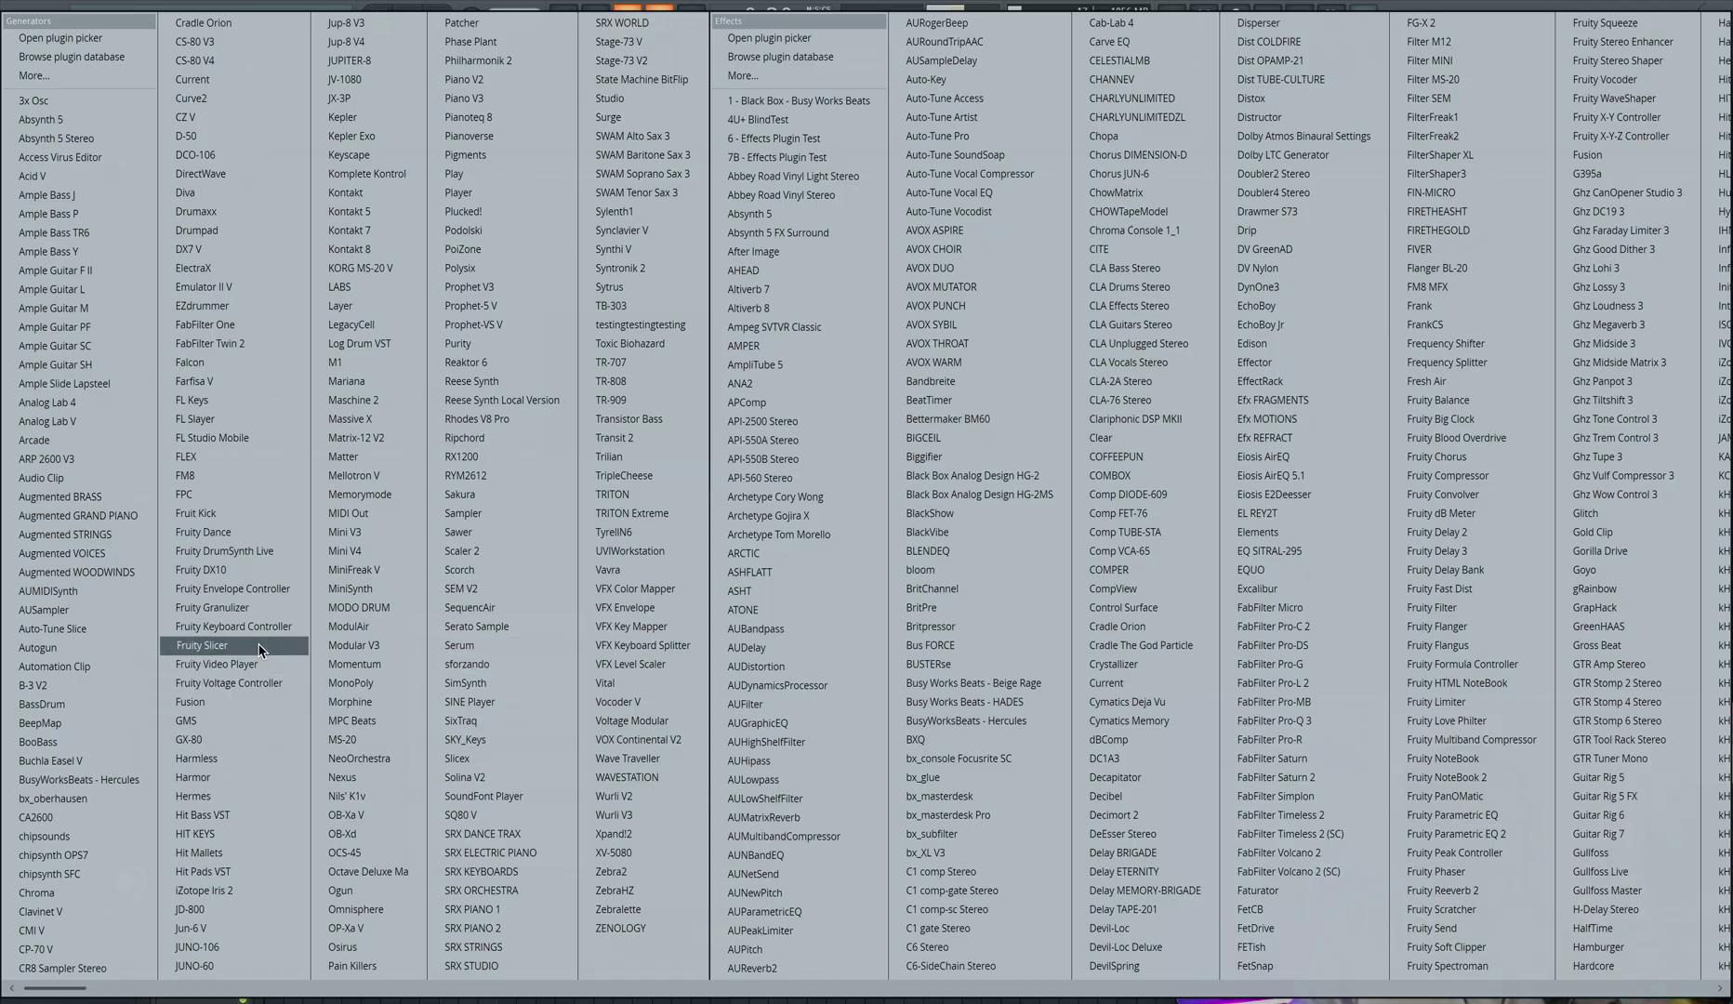
pyautogui.click(233, 588)
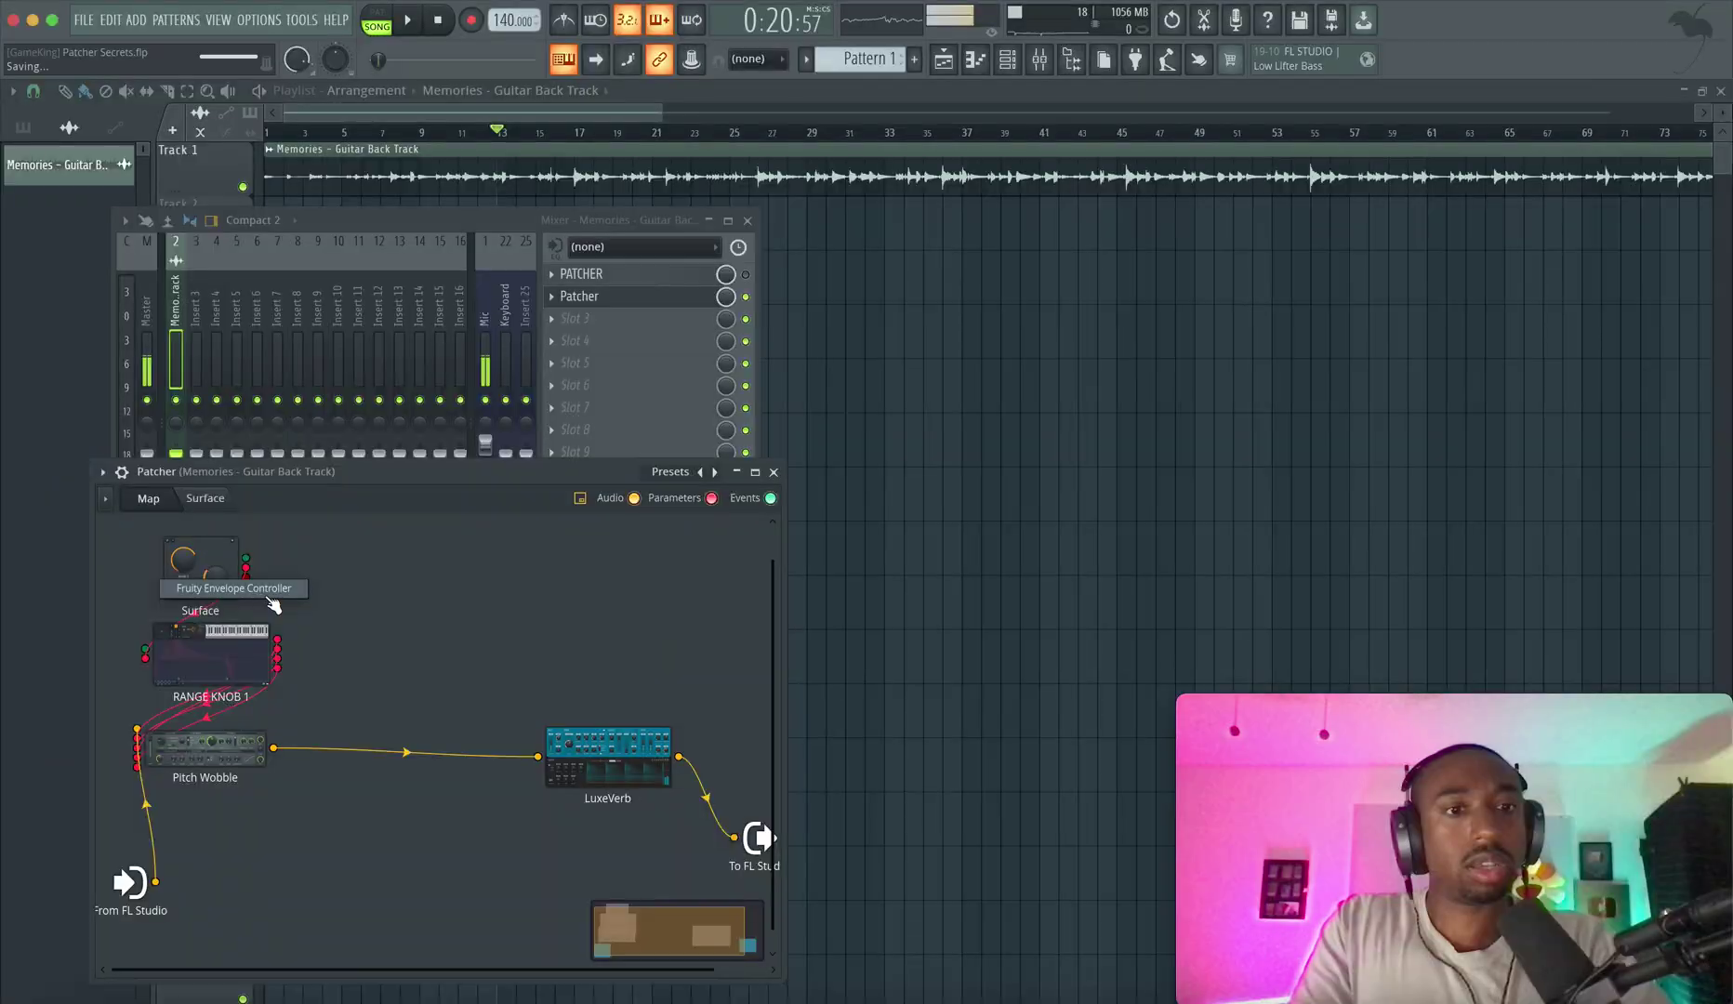
# - Rename the new Fruity Envelope Controller as RANGE KNOB 2
pyautogui.rightClick(415, 639)
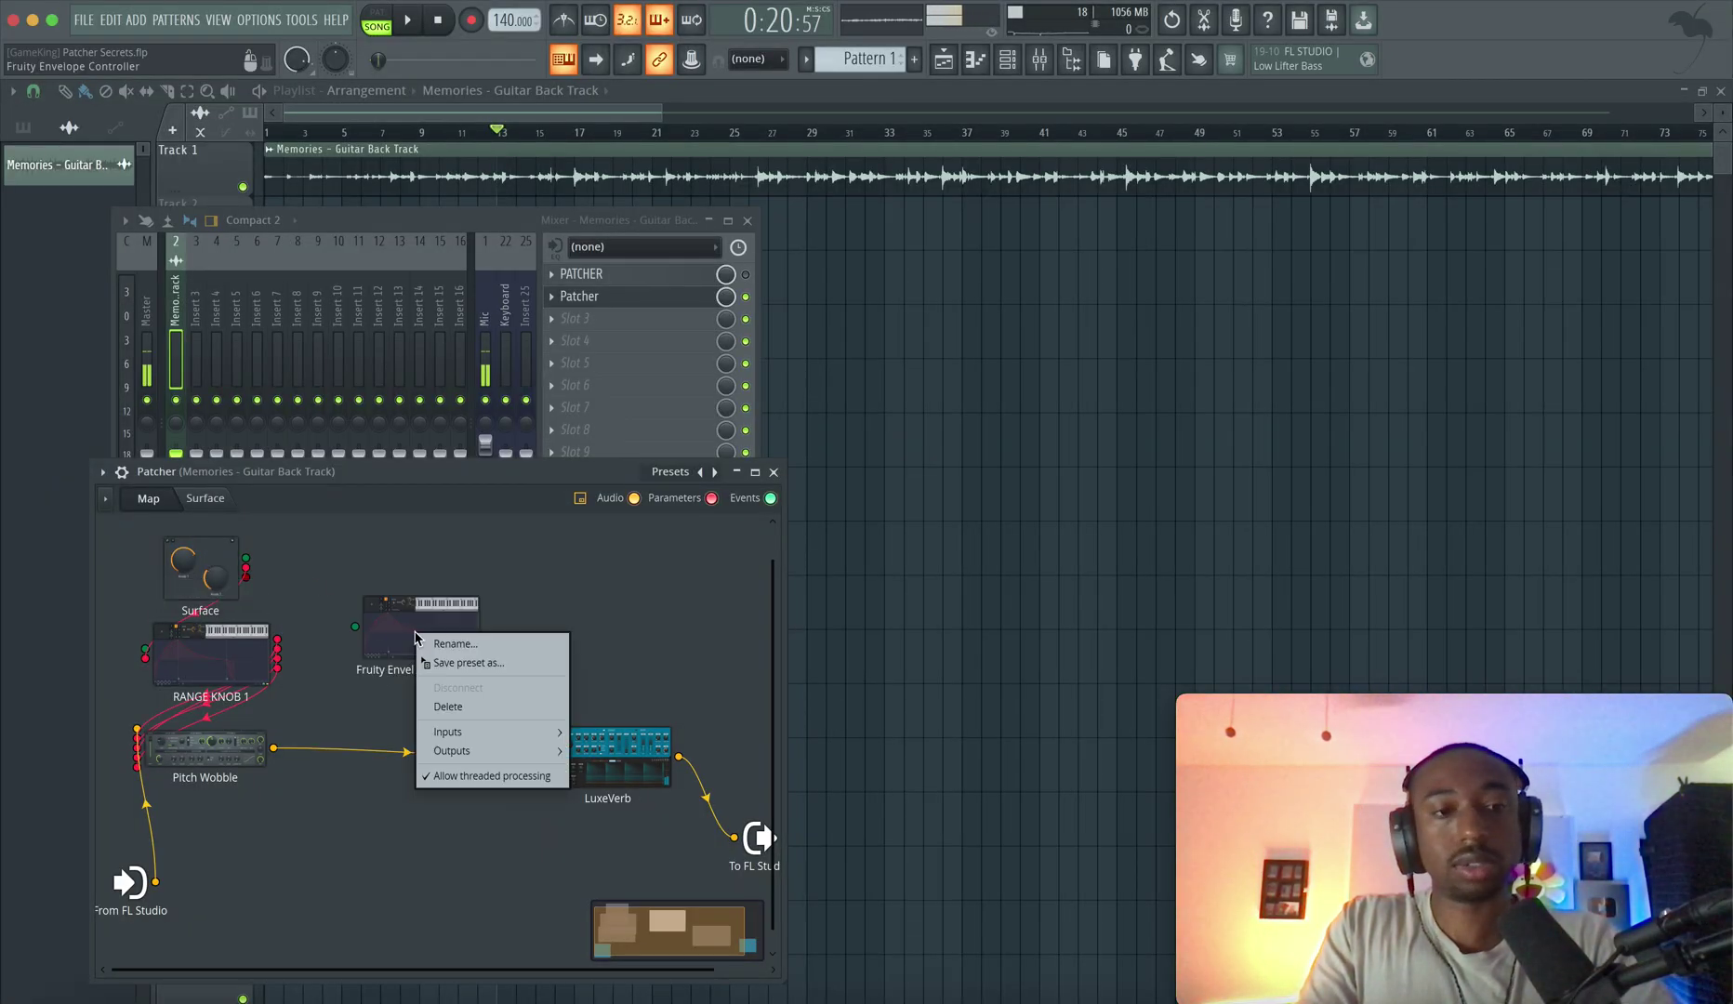
pyautogui.click(466, 647)
pyautogui.write('RAB')
pyautogui.press('BackSpace')
pyautogui.write('NKGE')
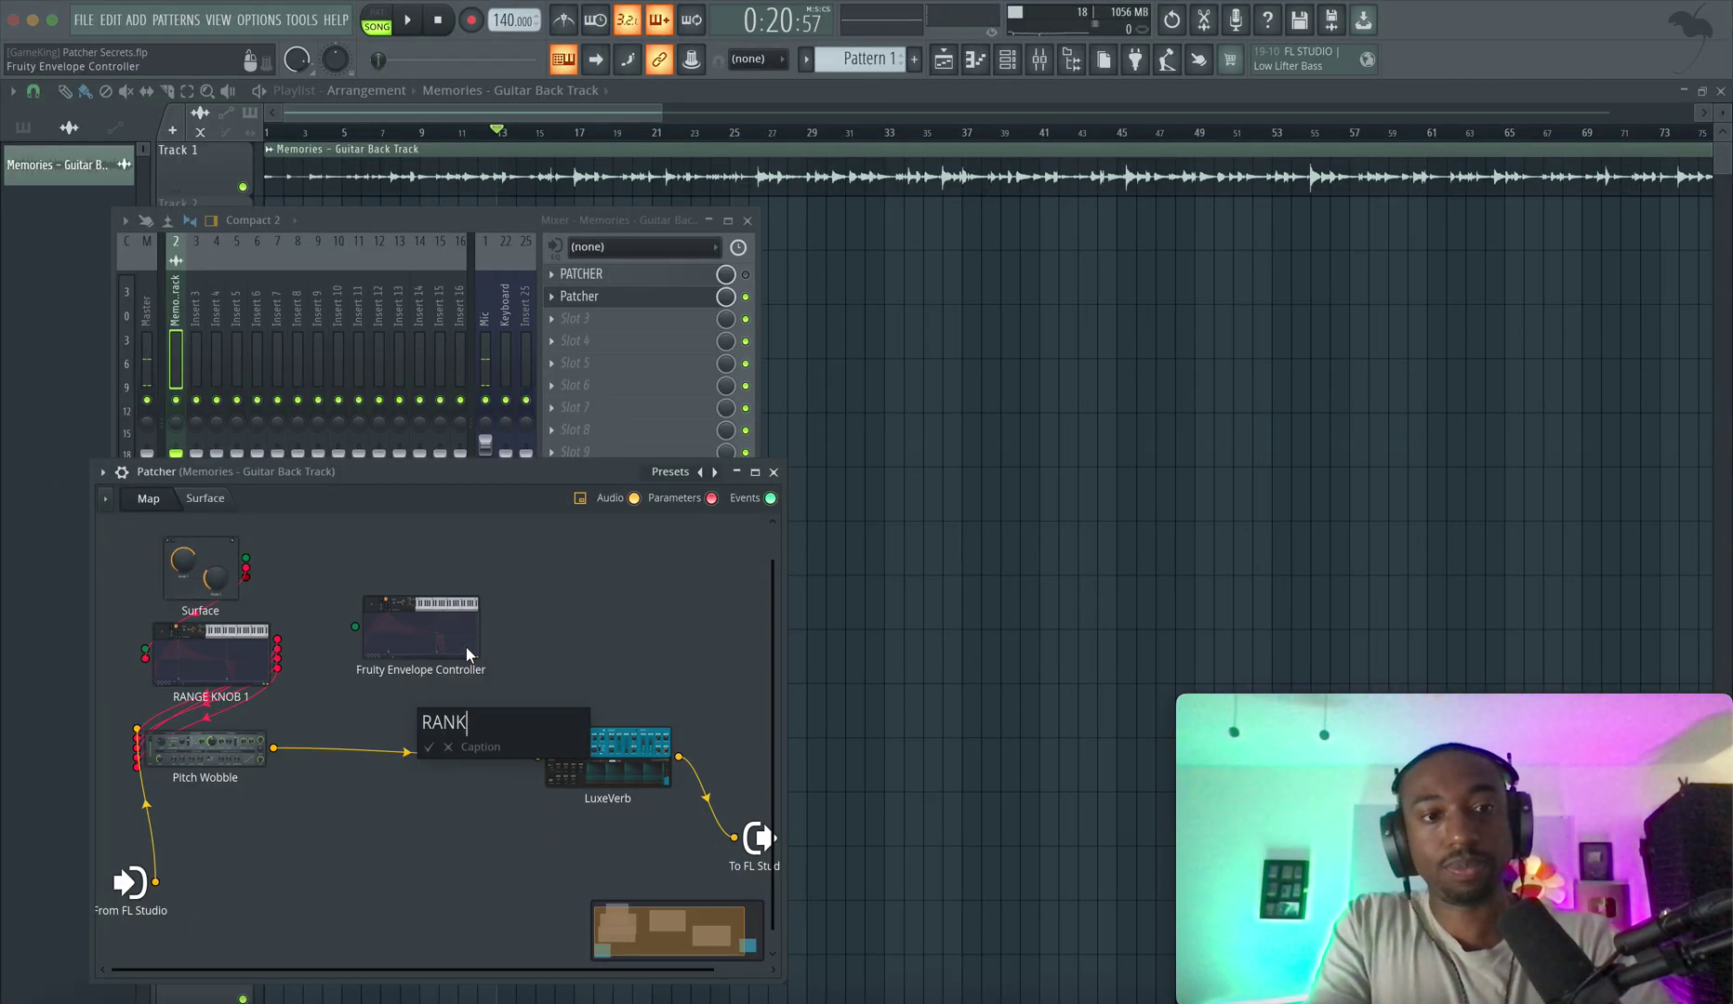
pyautogui.press('BackSpace')
pyautogui.press('BackSpace')
pyautogui.press('BackSpace')
pyautogui.press('BackSpace')
pyautogui.write('GE')
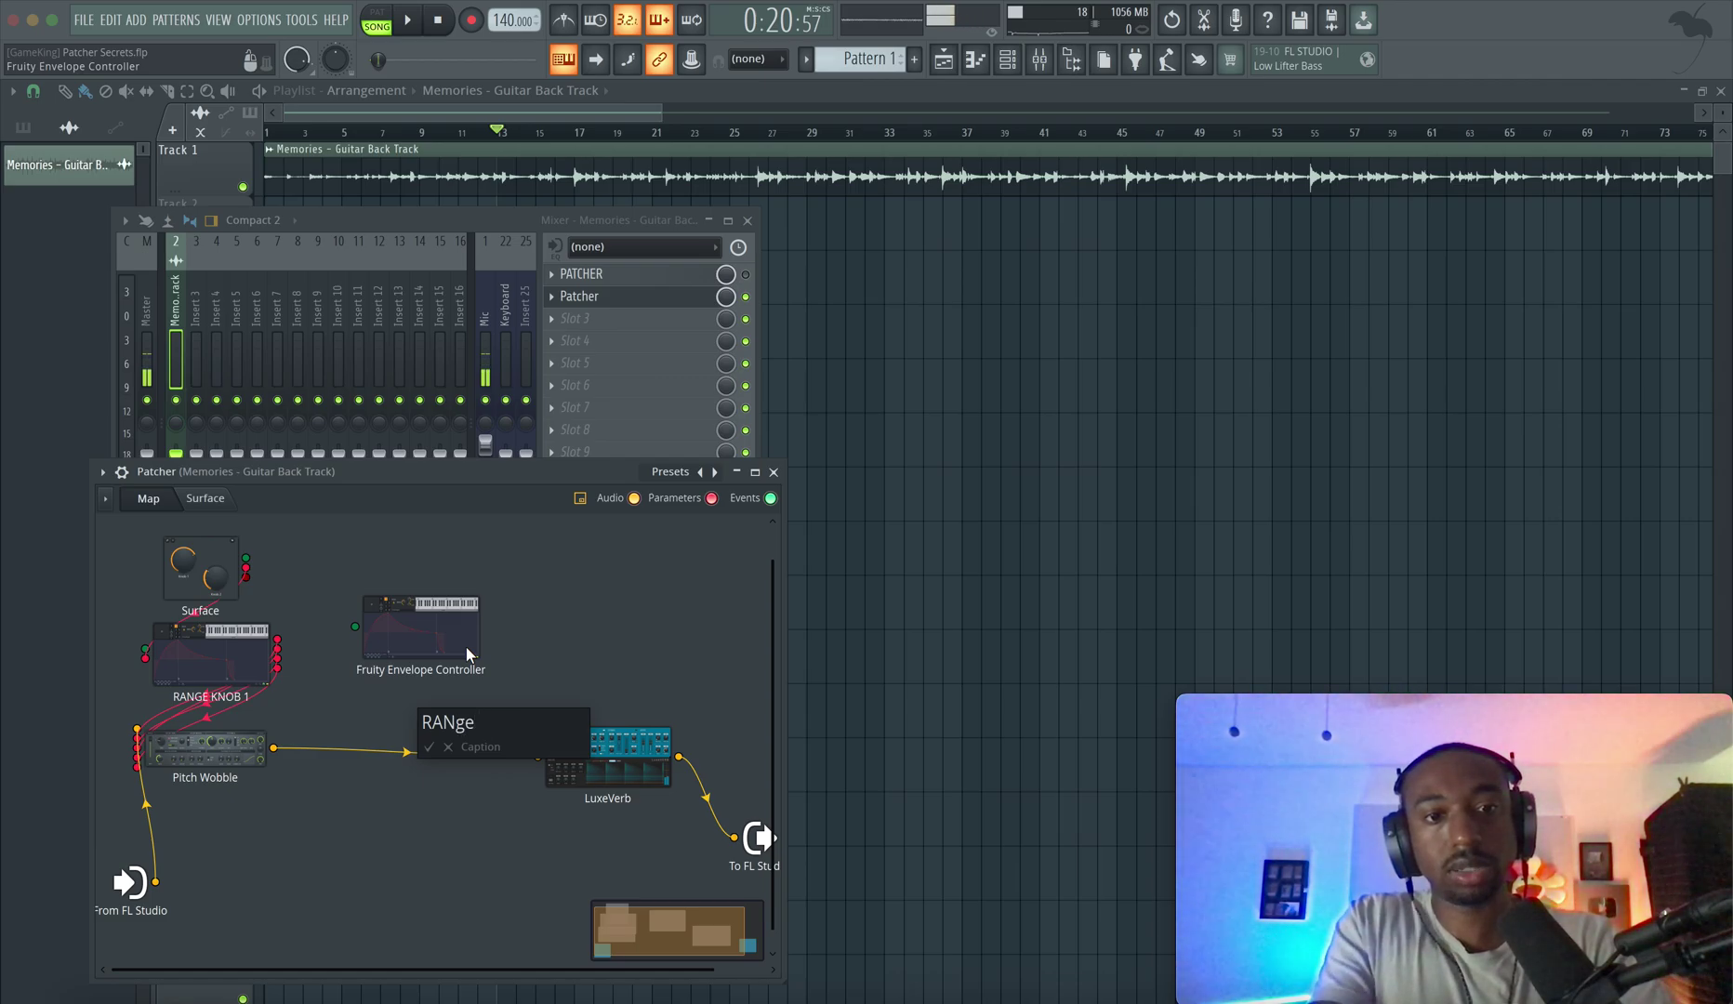
pyautogui.press('BackSpace')
pyautogui.press('BackSpace')
pyautogui.write('GE KNOB 2')
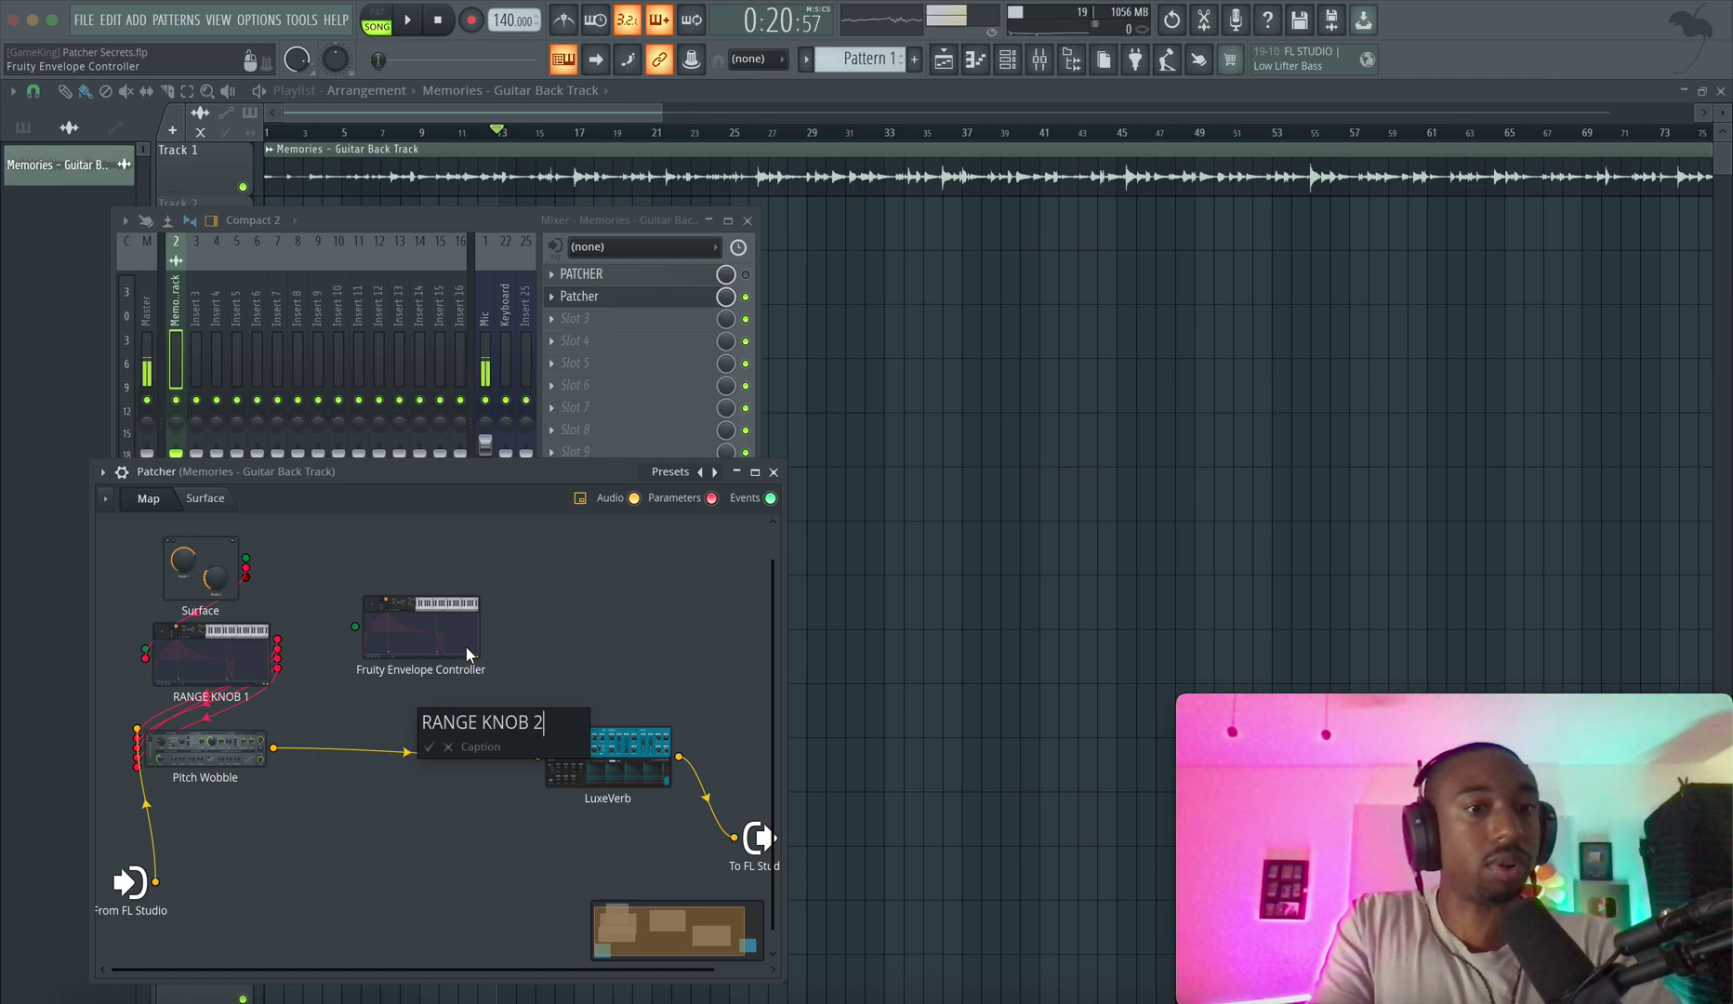
pyautogui.press('Return')
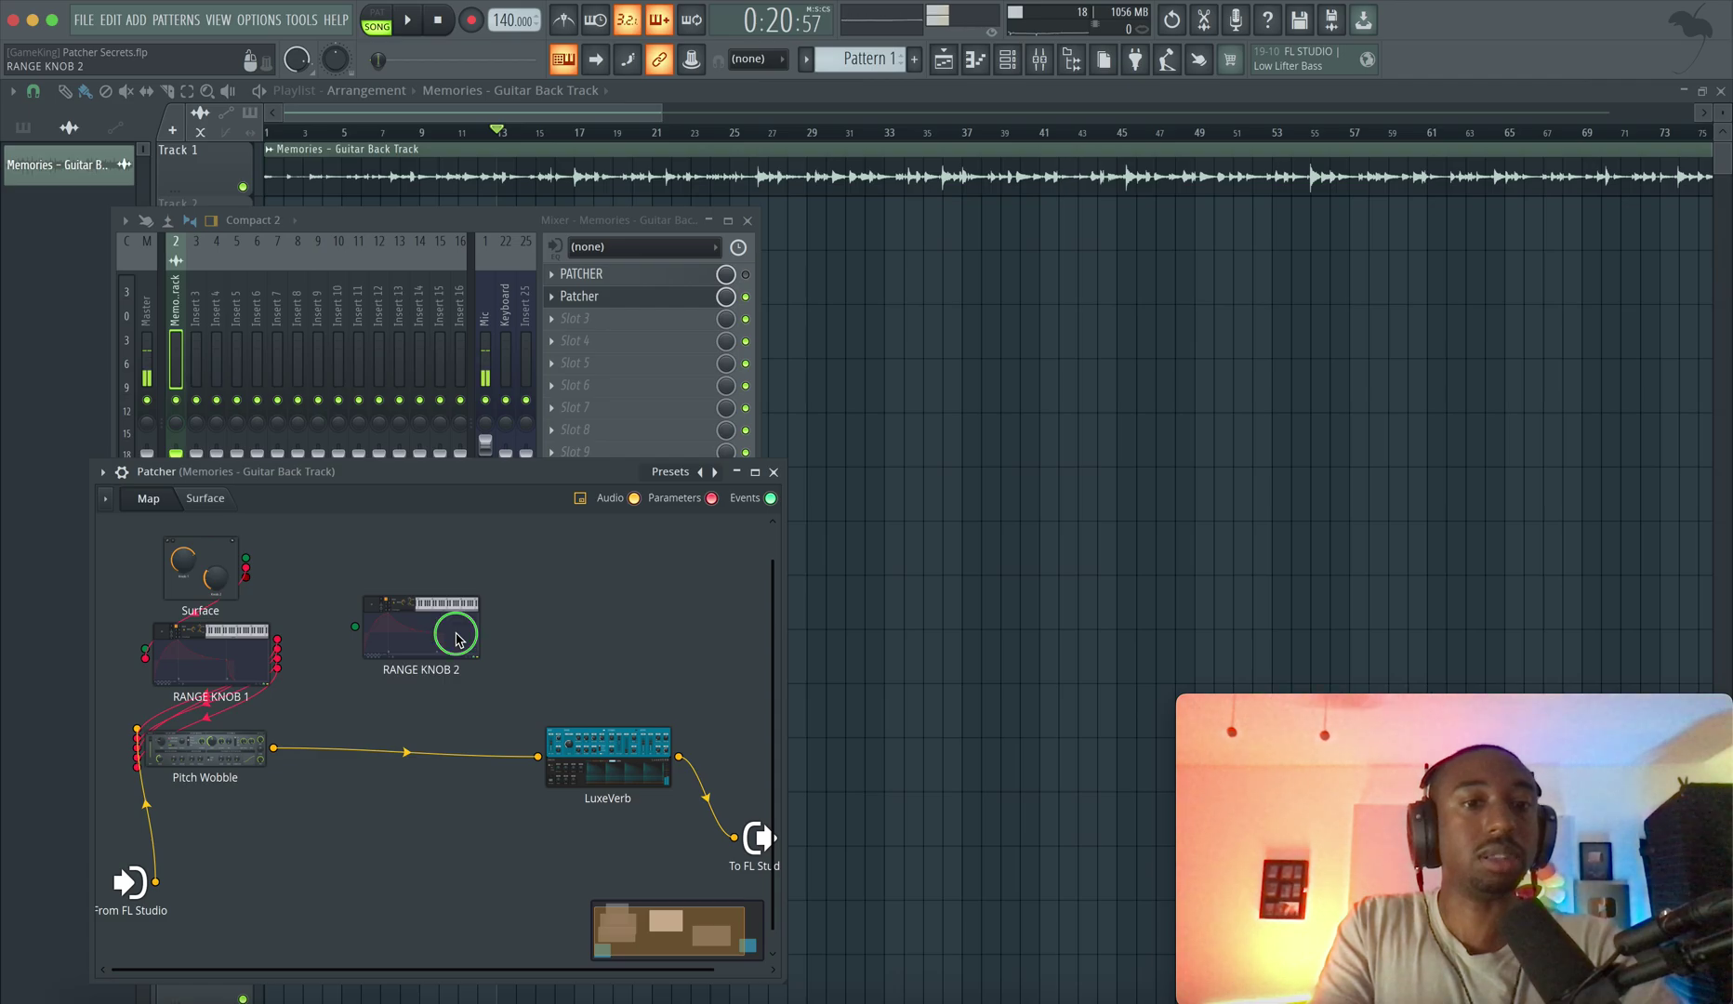
# - Rename the second envelope controller as RANGE REVERB
pyautogui.rightClick(465, 647)
pyautogui.click(499, 647)
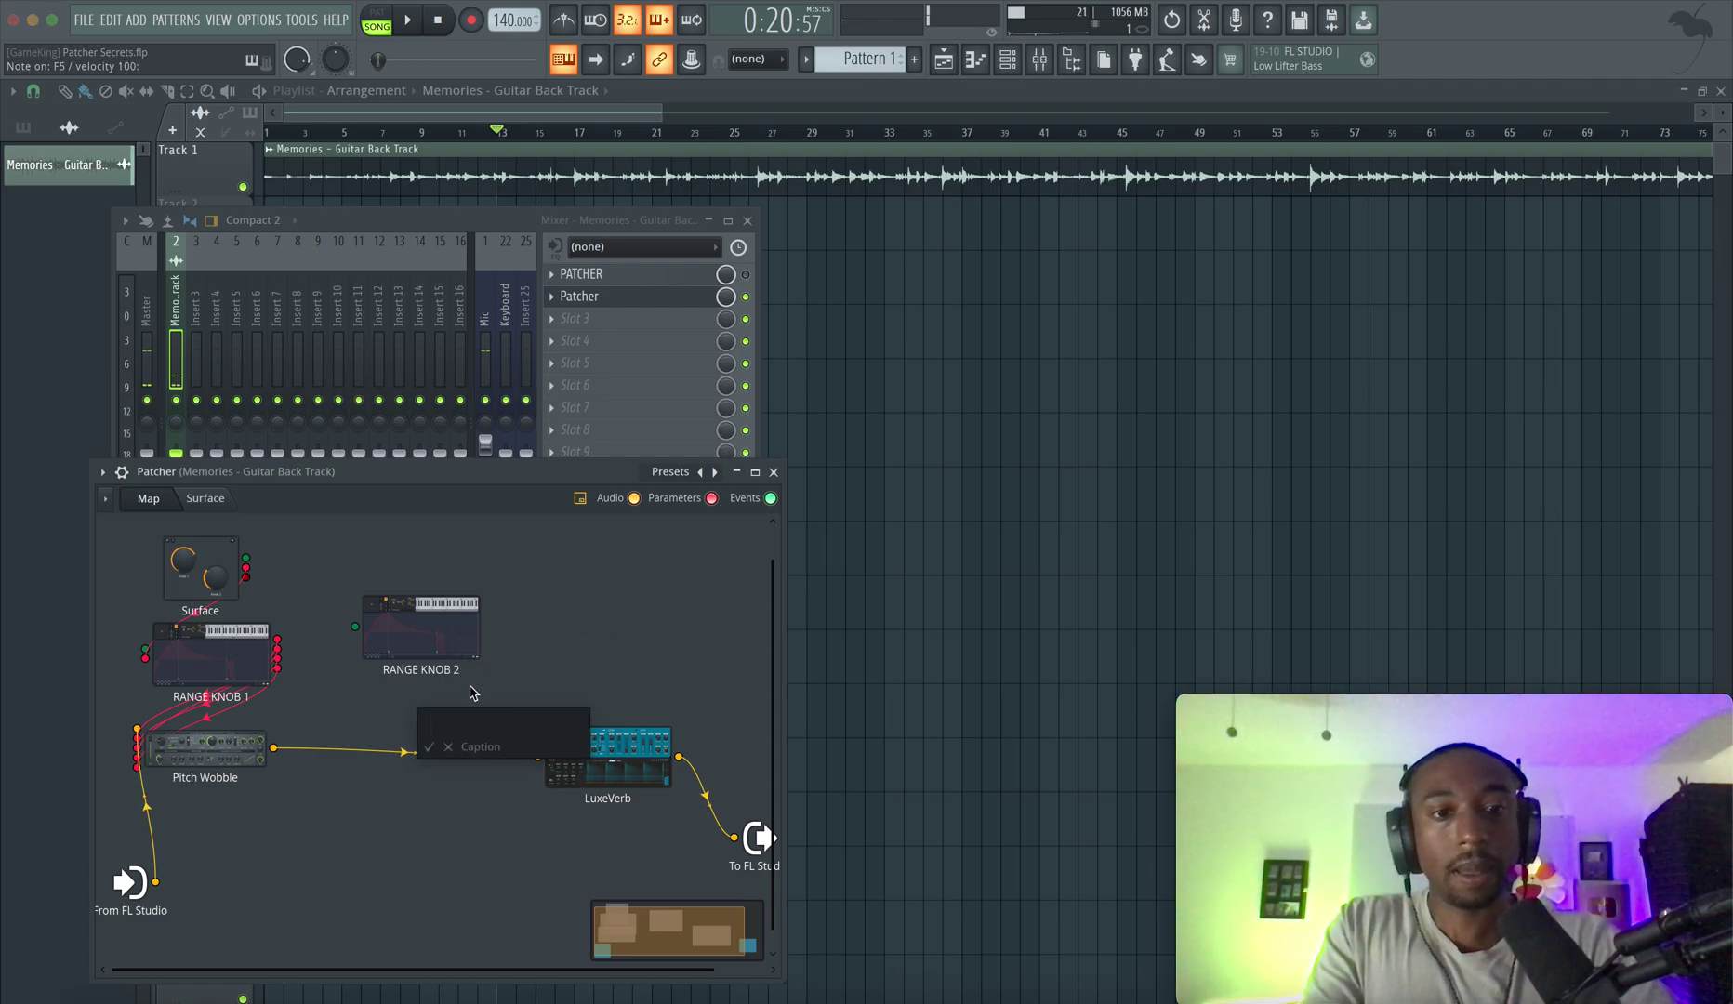
pyautogui.write('RANGE REV')
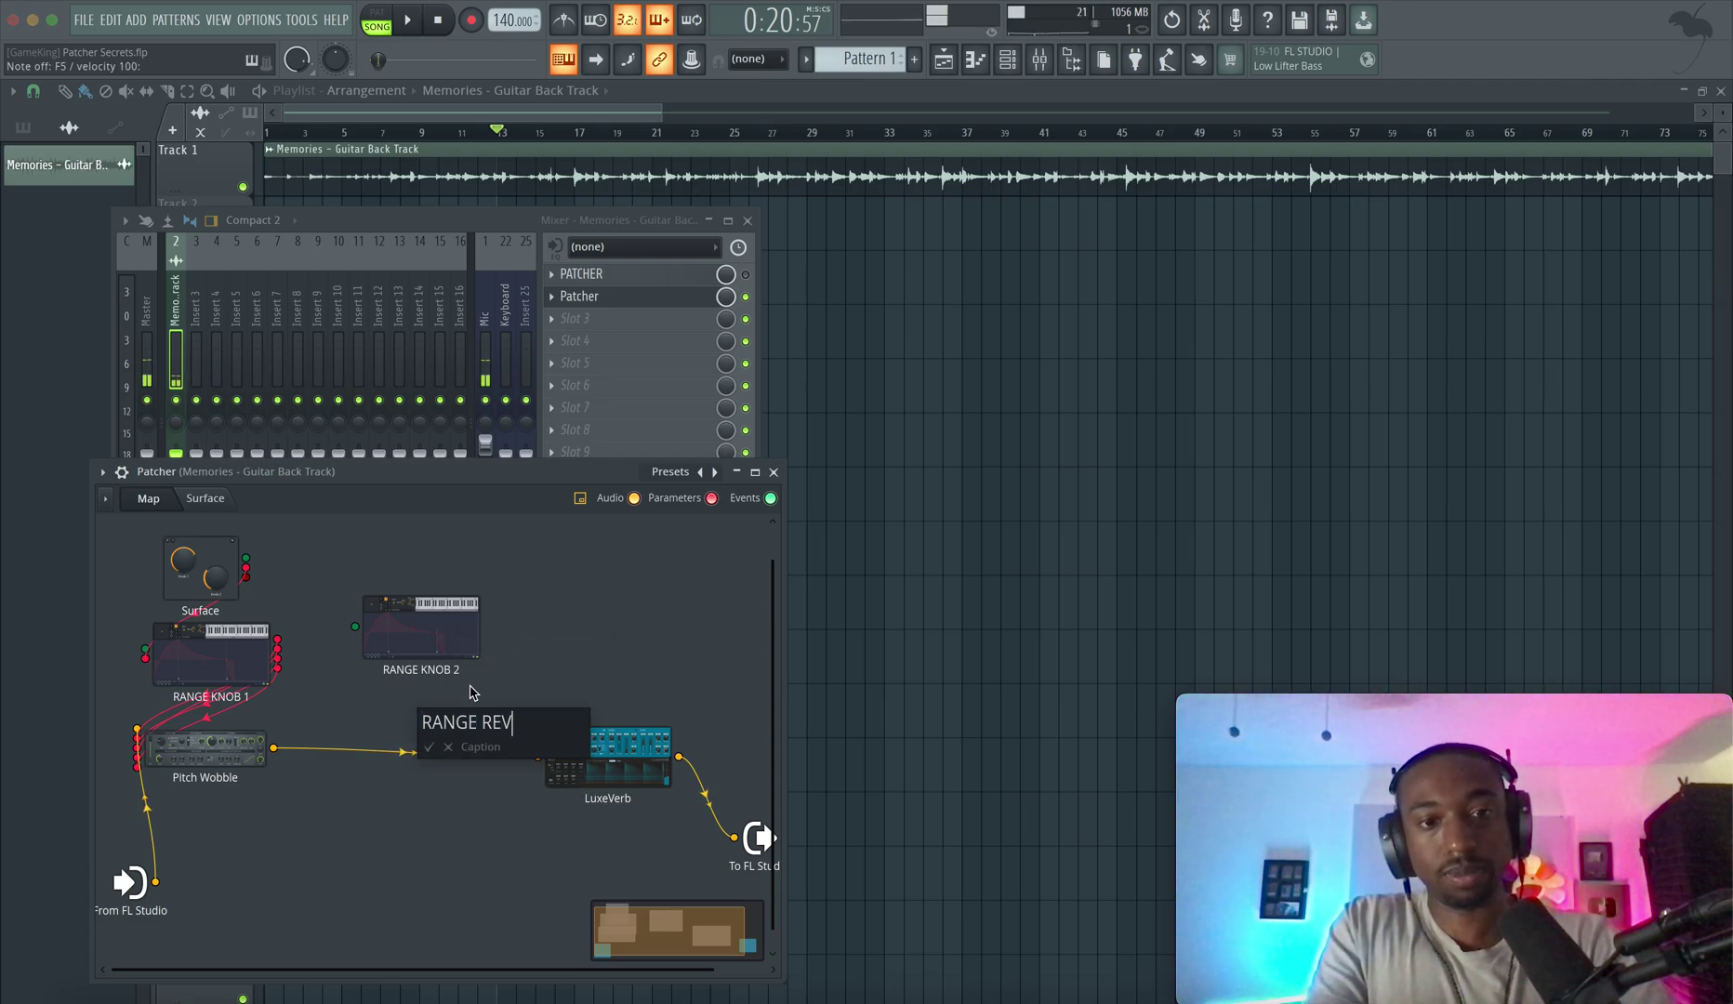
pyautogui.write('ERB')
pyautogui.press('Return')
# - Bring the mixer back up and reopen the guitar track's Patcher from its second effect slot
pyautogui.click(510, 115)
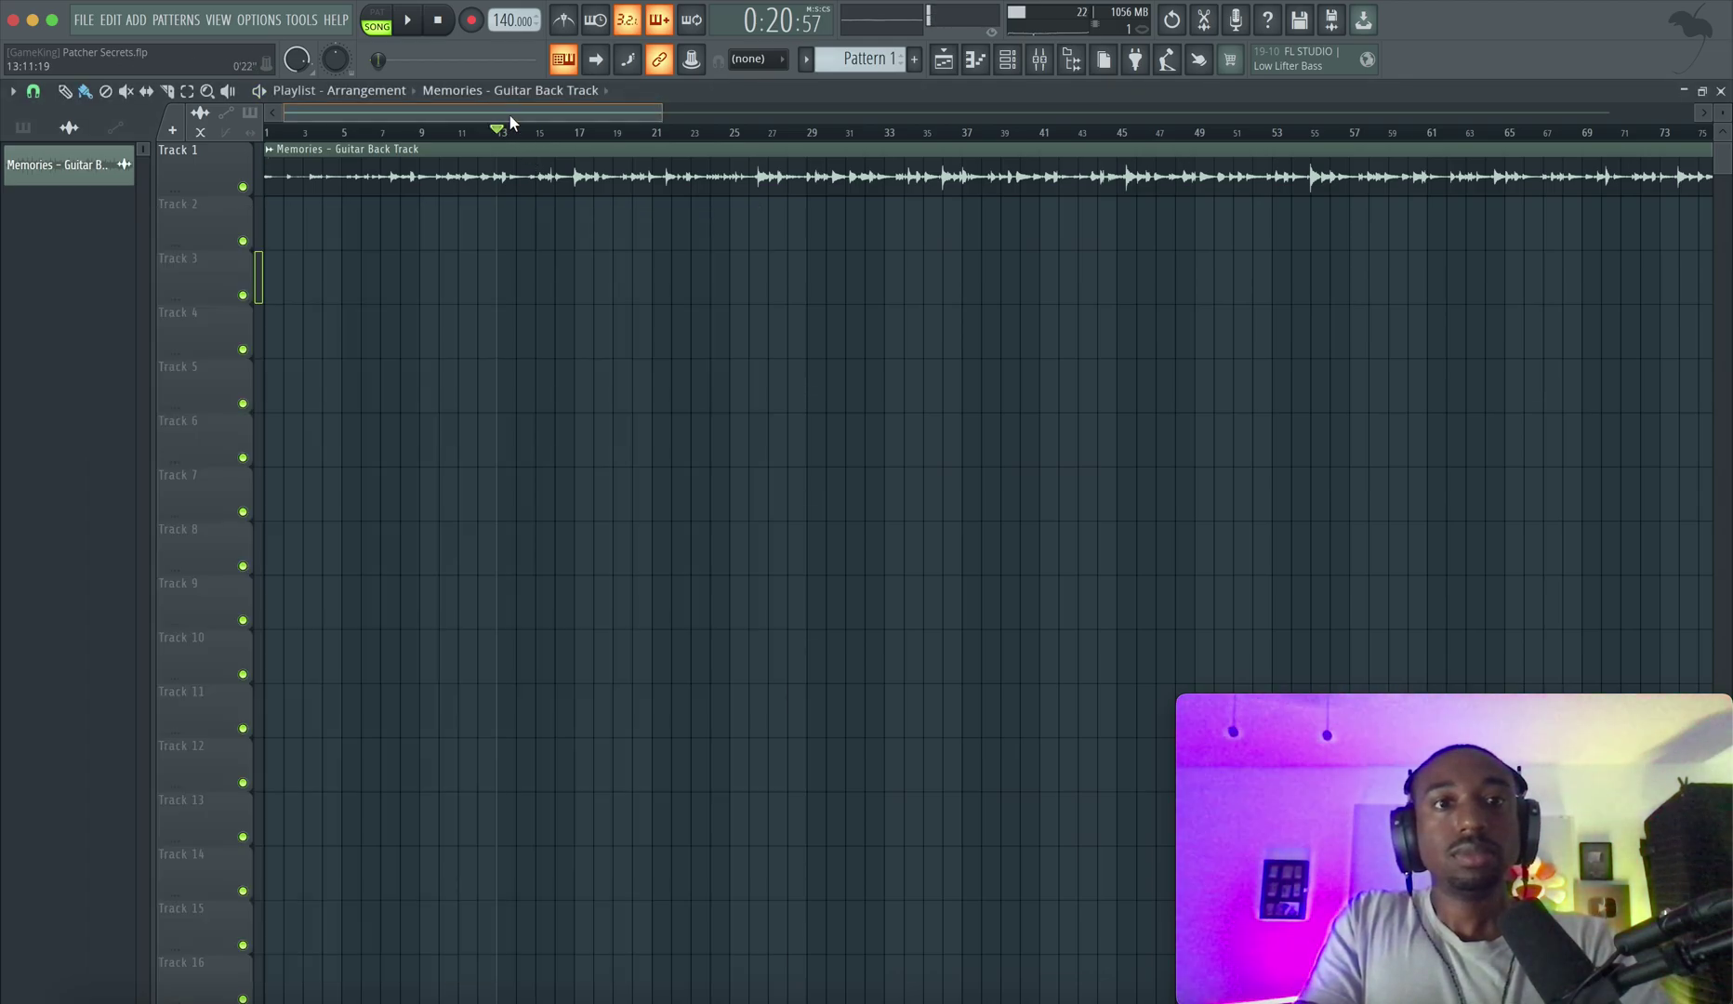
pyautogui.click(1039, 60)
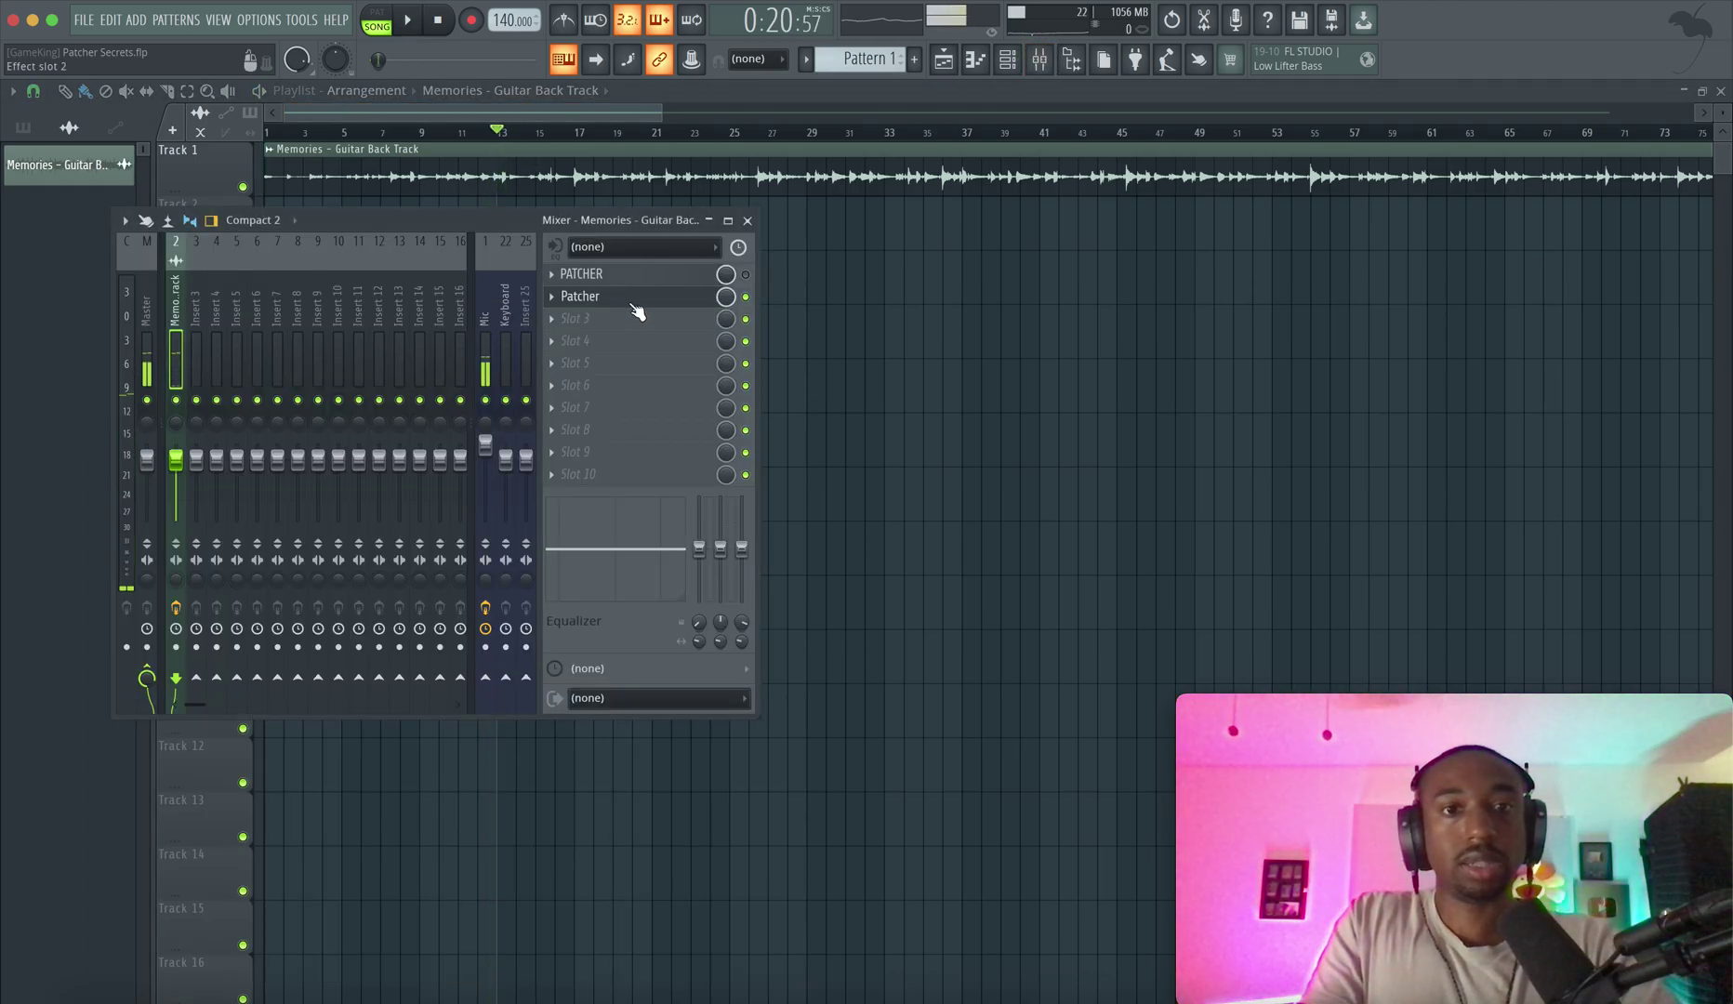
pyautogui.click(637, 298)
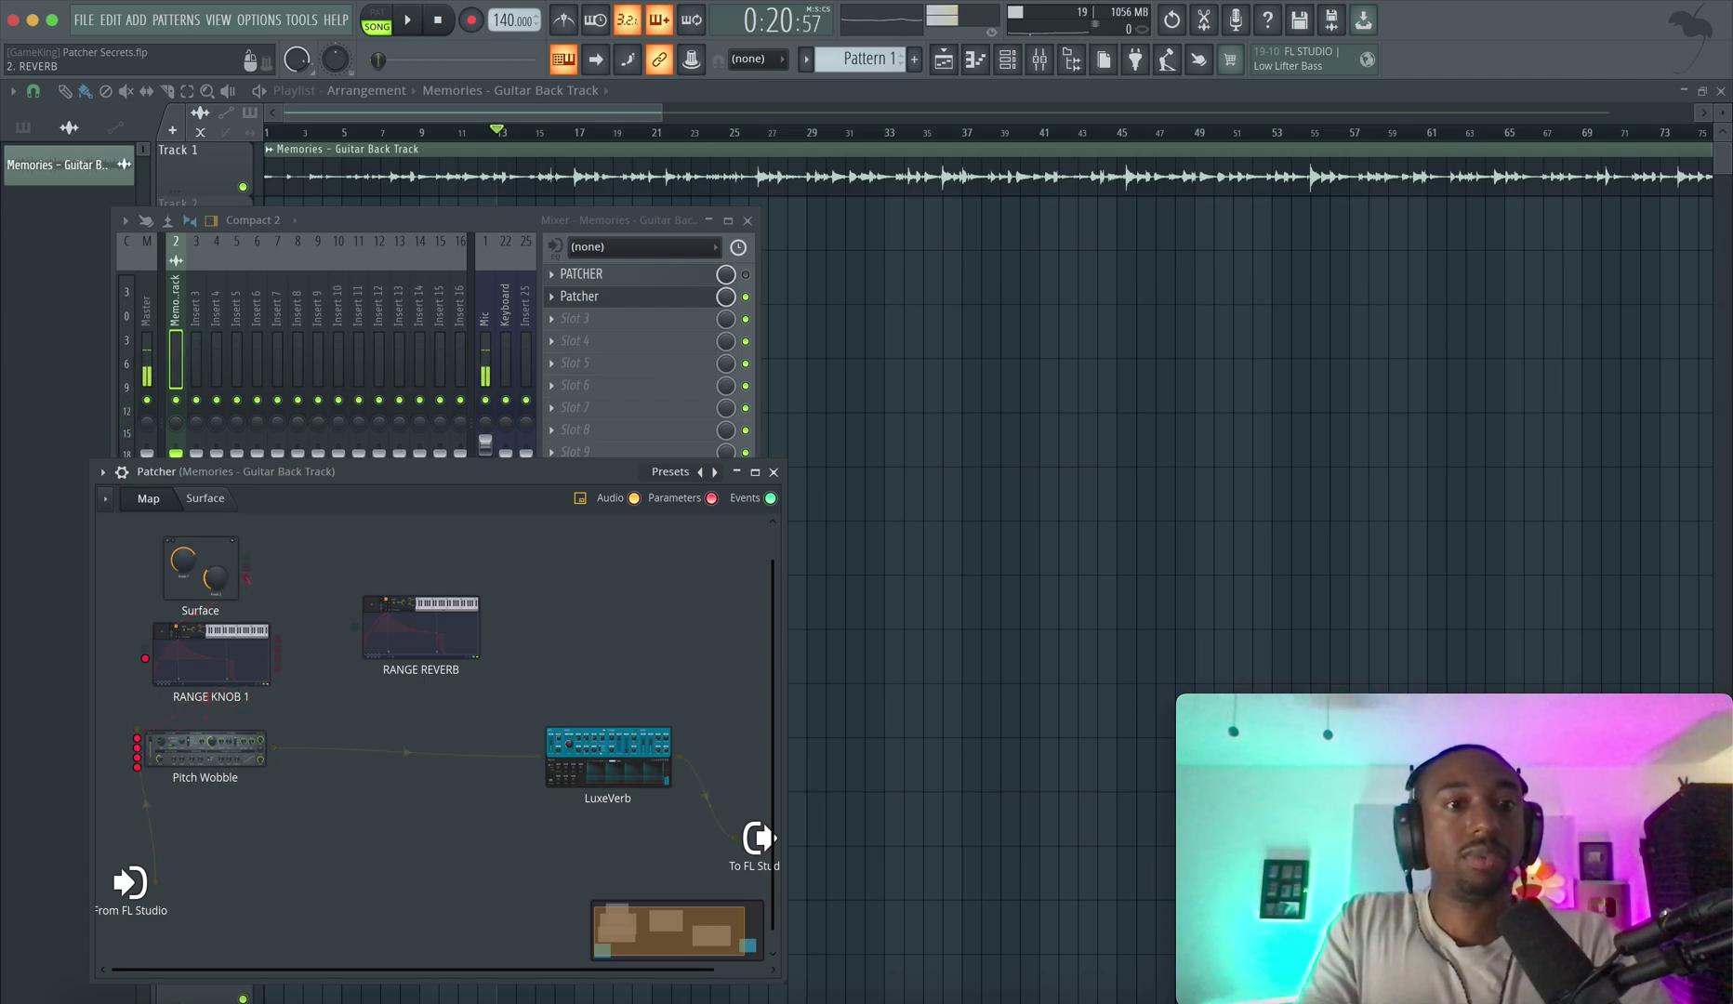
# - Connect the surface's REVERB knob to RANGE REVERB's Global modulation X and switch its articulator 1 to Modulation X mapping
pyautogui.moveTo(273, 605); pyautogui.dragTo(402, 630)
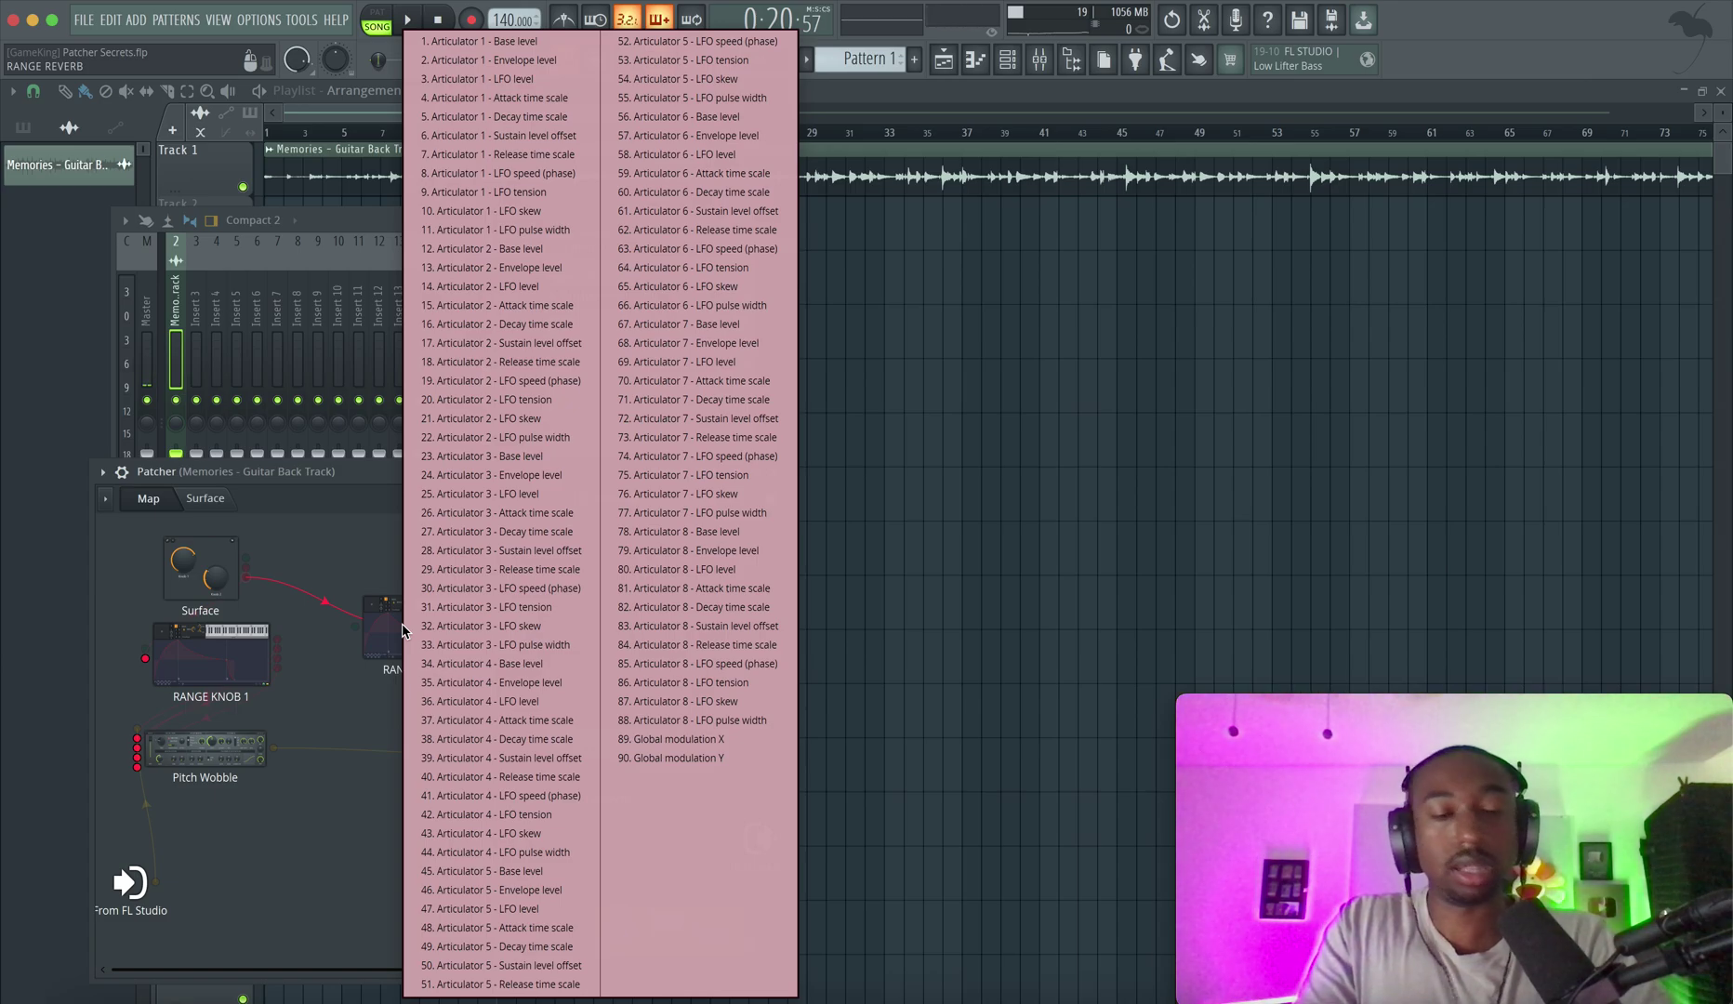
pyautogui.click(656, 739)
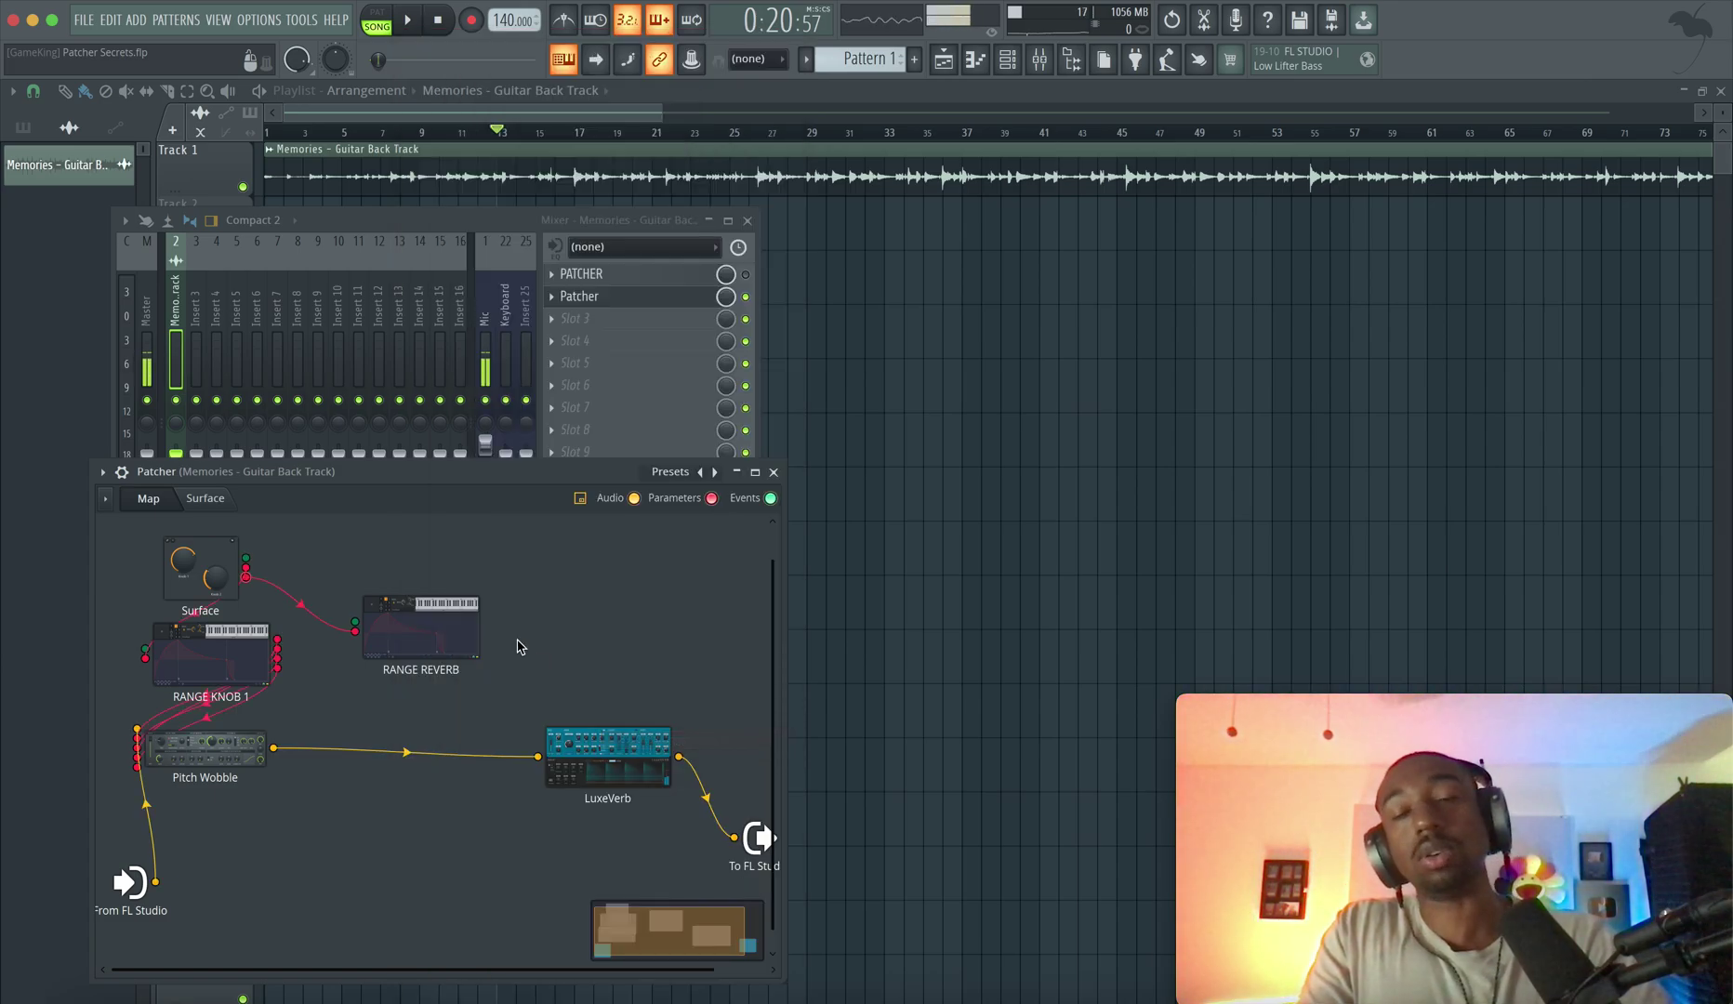
pyautogui.doubleClick(415, 611)
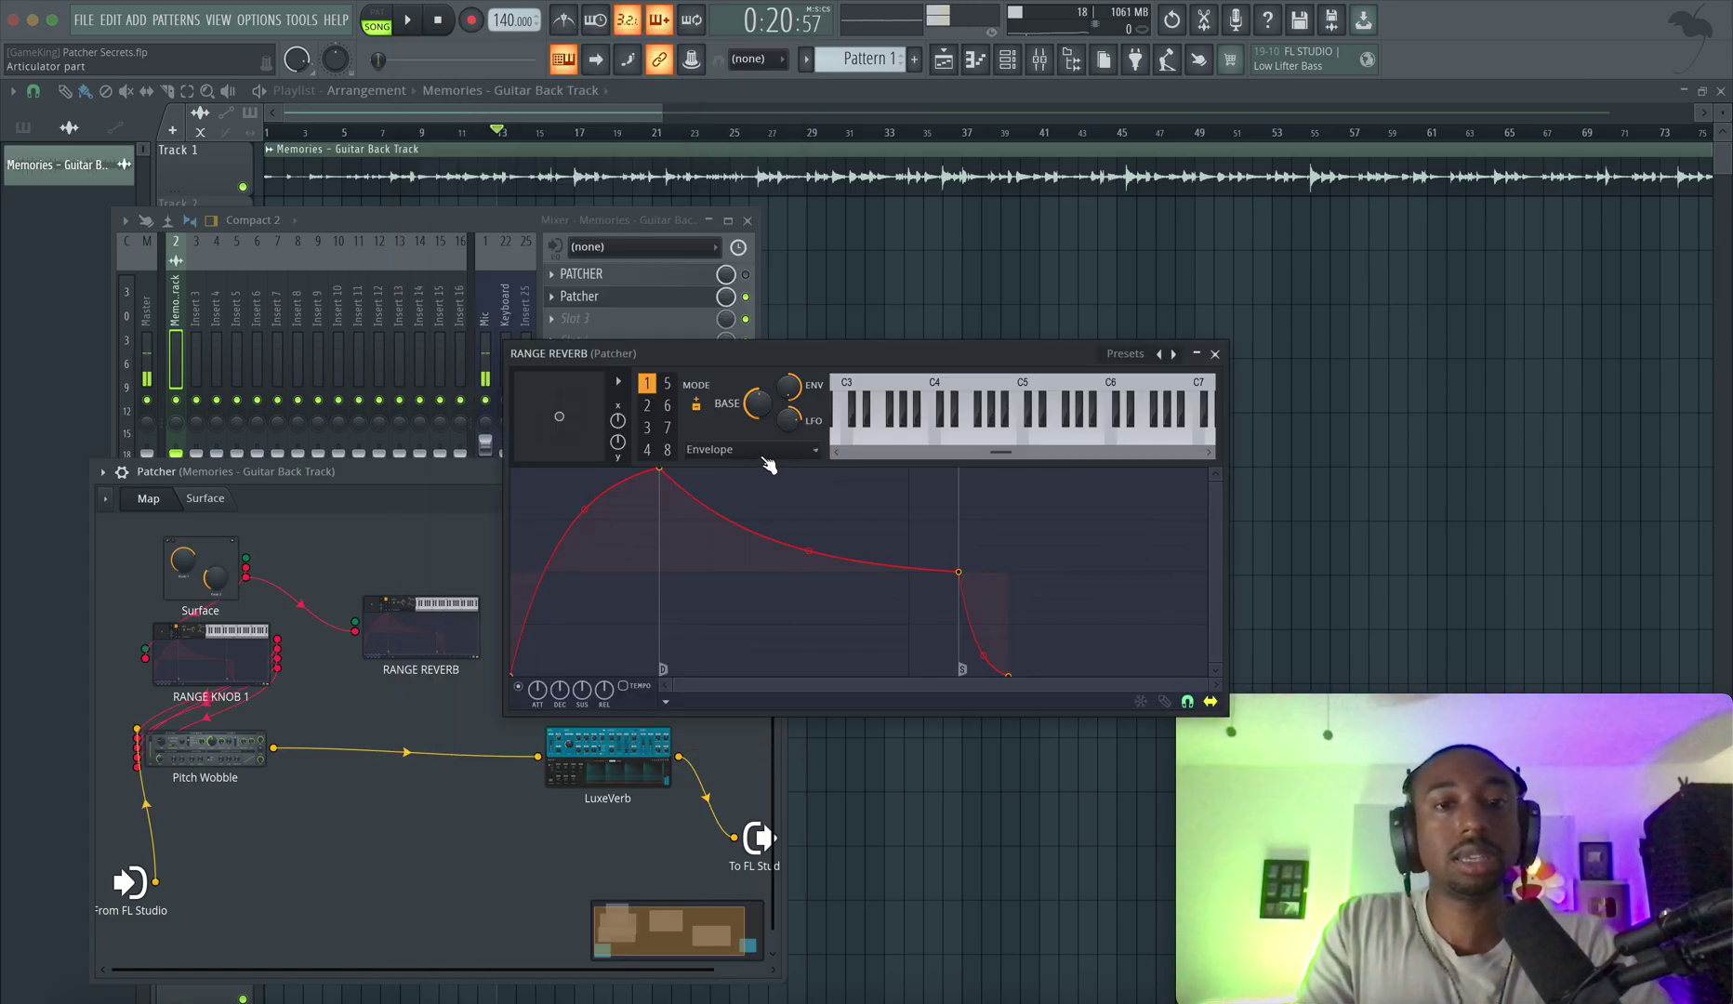
pyautogui.click(743, 450)
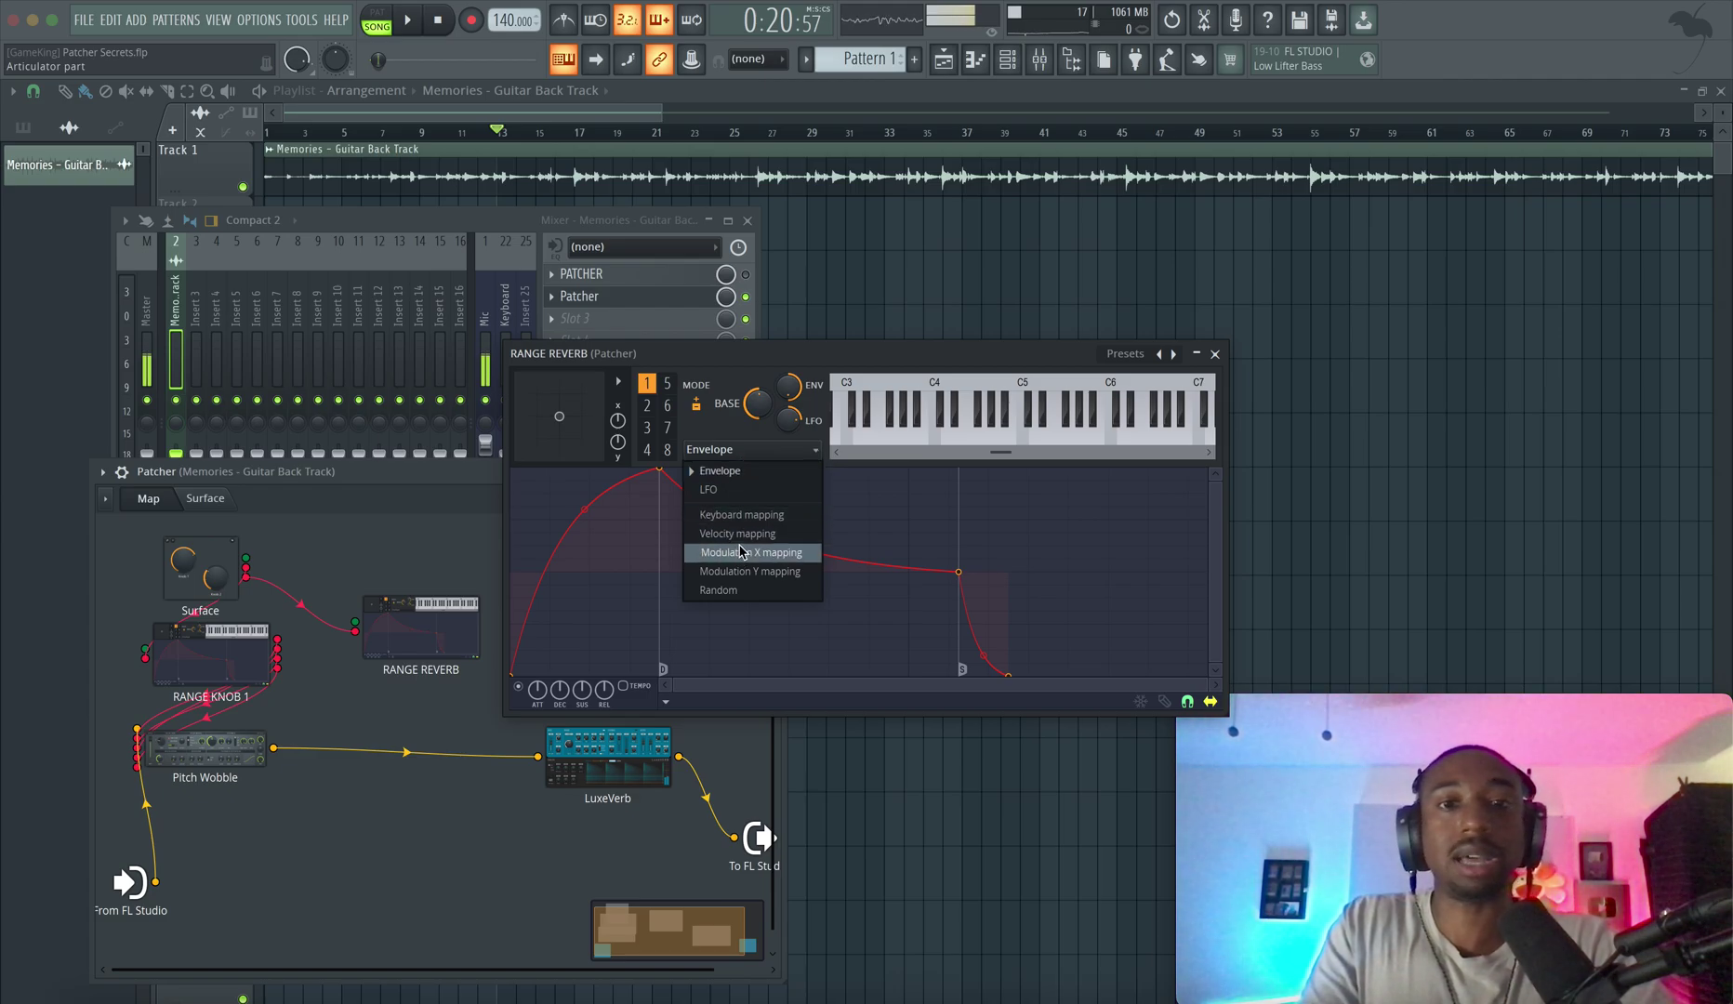
pyautogui.click(741, 552)
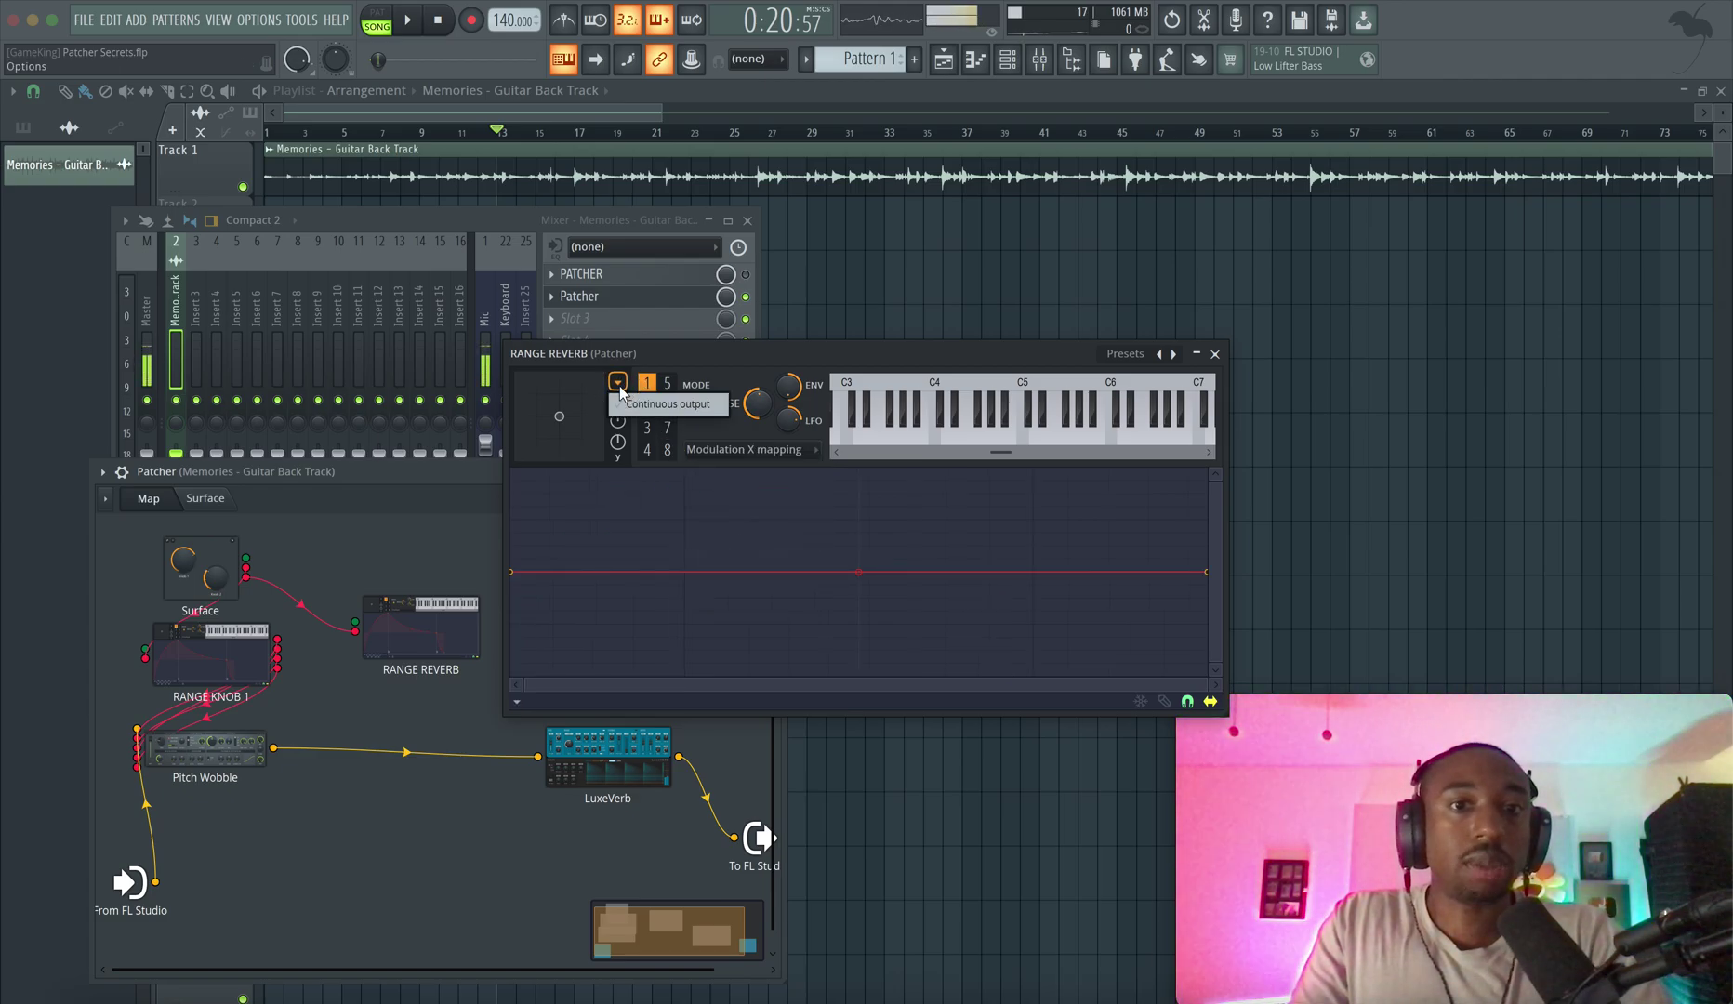
pyautogui.click(1214, 354)
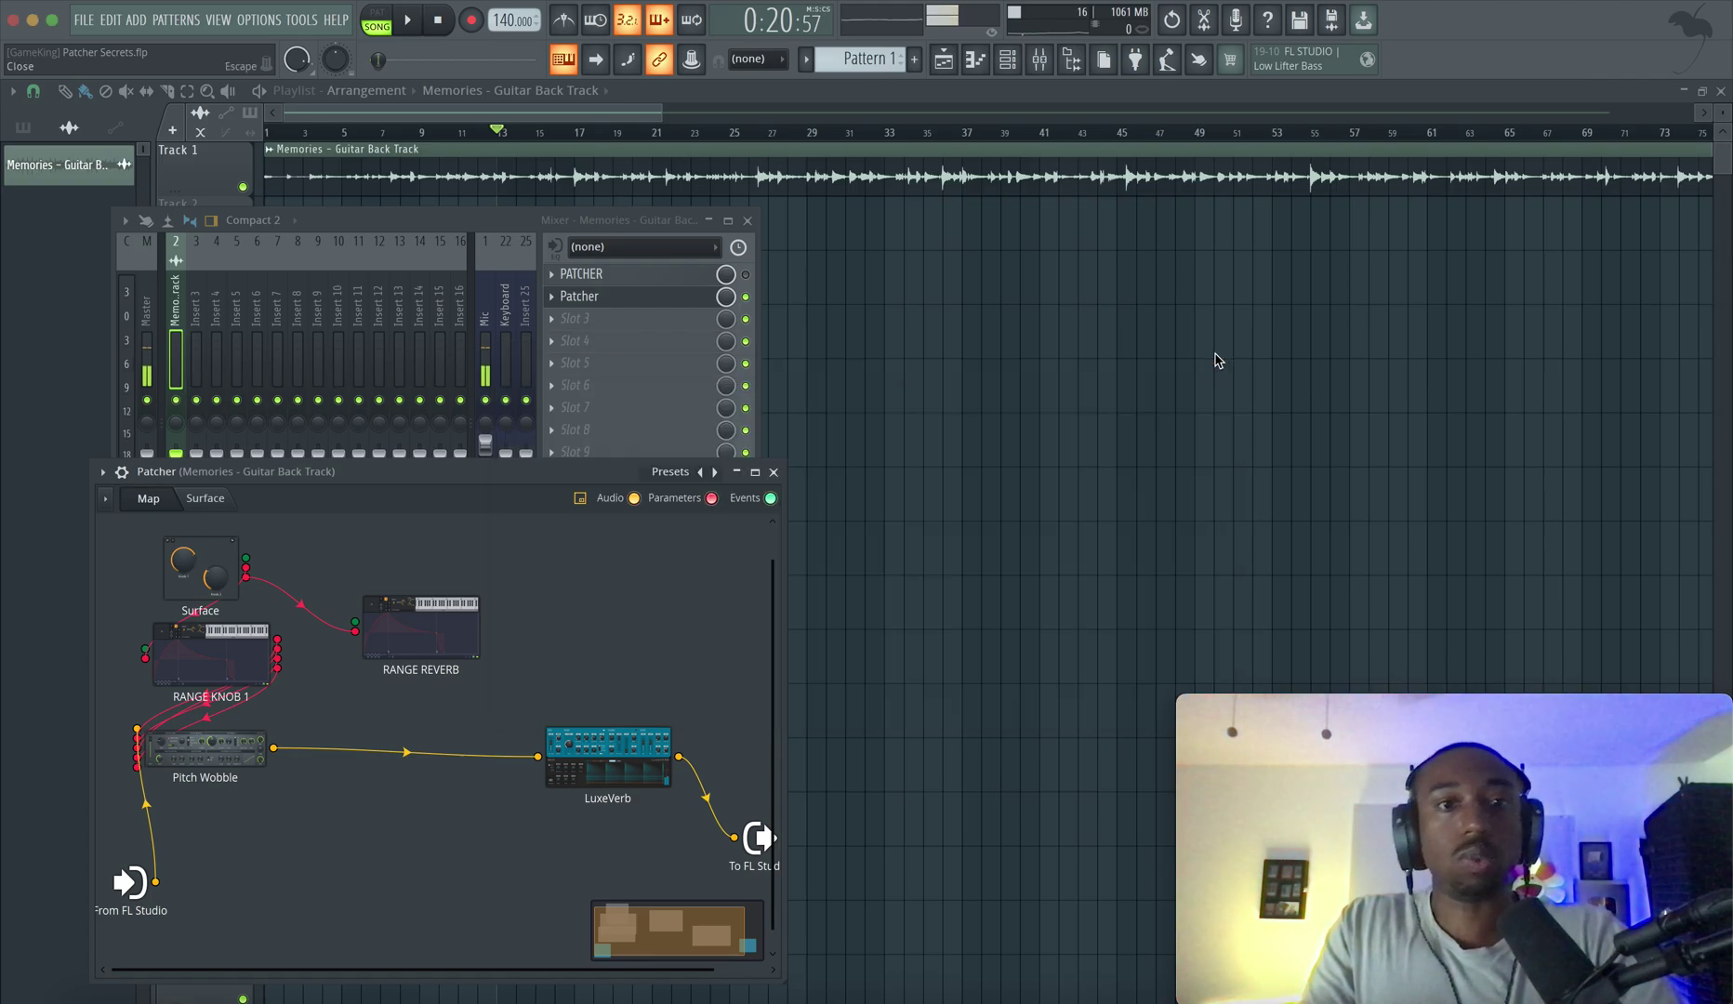
# - Activate LuxeVerb's output wet level and reverb mod frequency as Patcher parameters, auditioning the guitar briefly in between
pyautogui.click(548, 638)
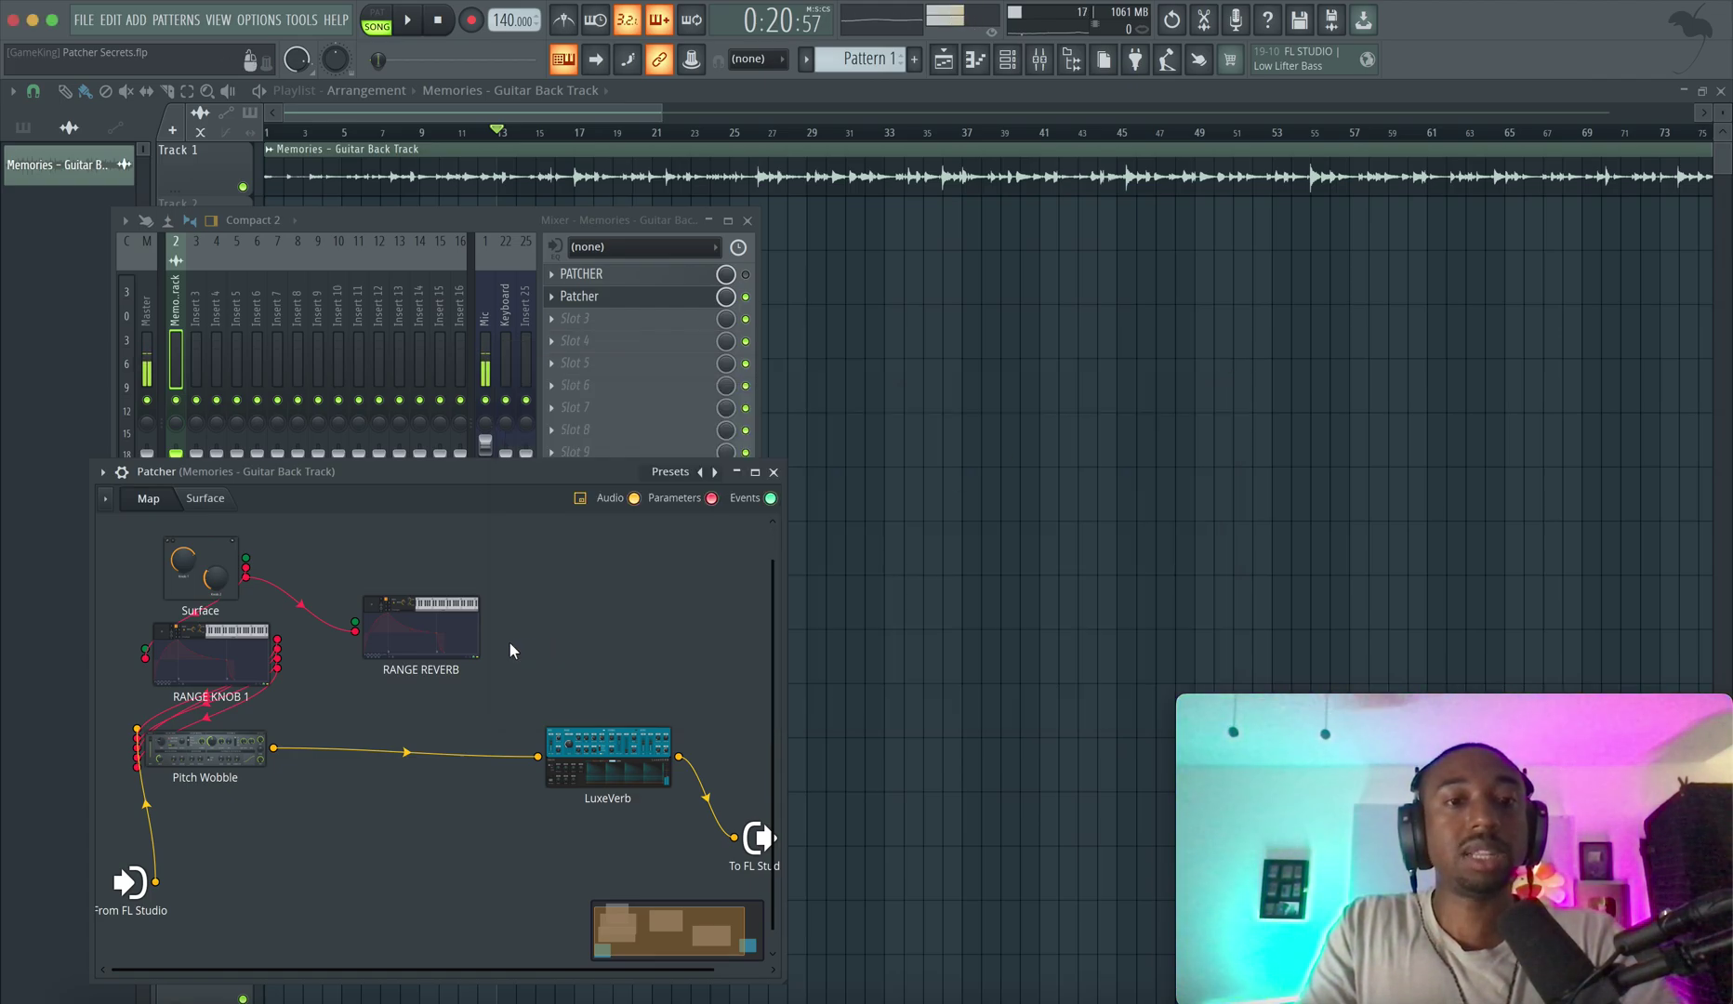
pyautogui.doubleClick(595, 769)
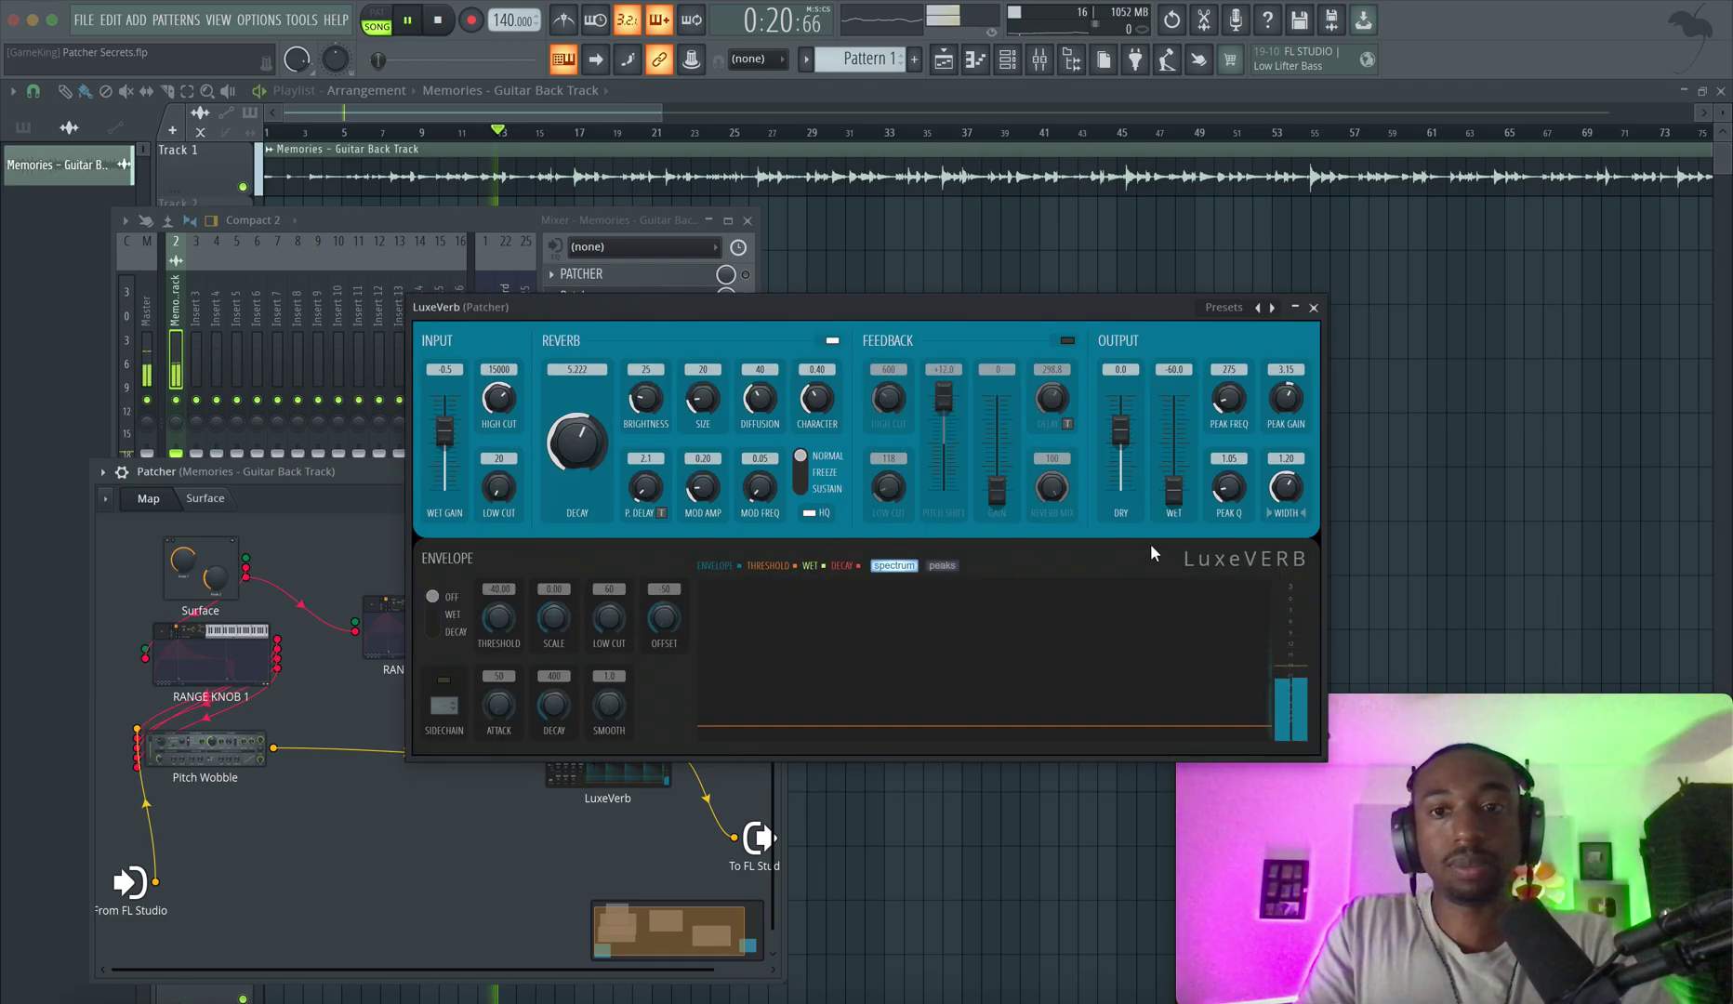
pyautogui.moveTo(1173, 486)
pyautogui.mouseDown()
pyautogui.moveTo(1173, 459)
pyautogui.moveTo(1177, 493)
pyautogui.mouseUp()
pyautogui.rightClick(1184, 494)
pyautogui.click(1216, 506)
pyautogui.press('space')
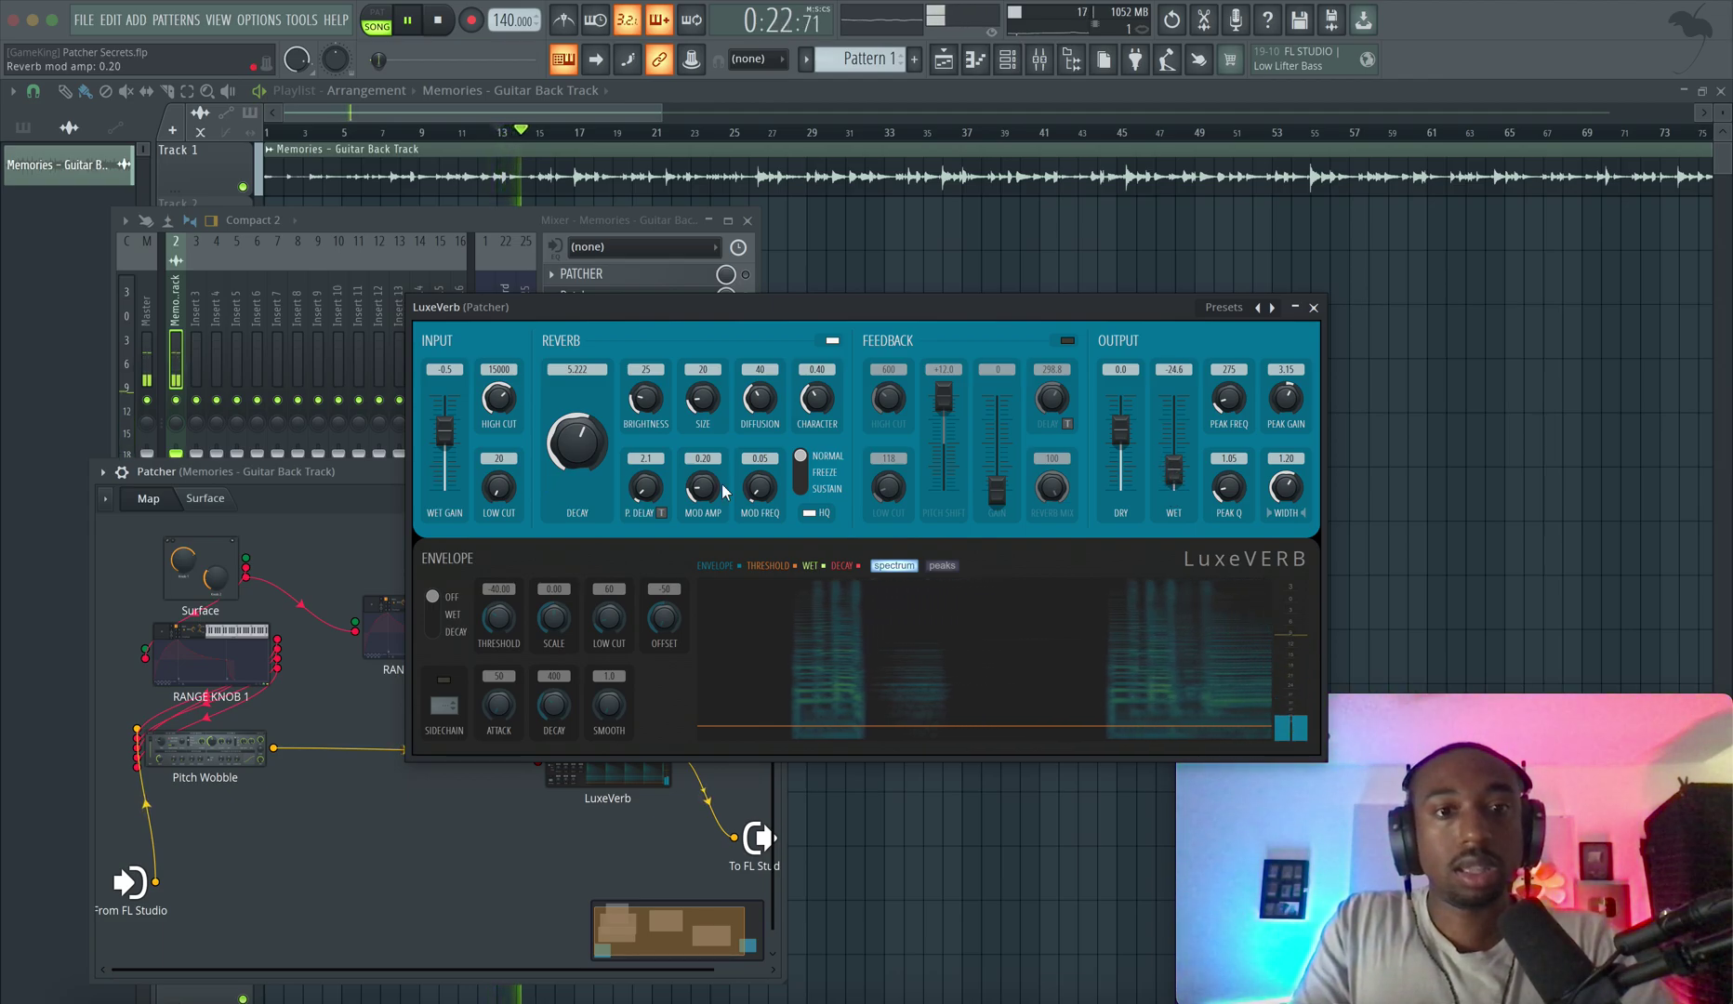
pyautogui.press('space')
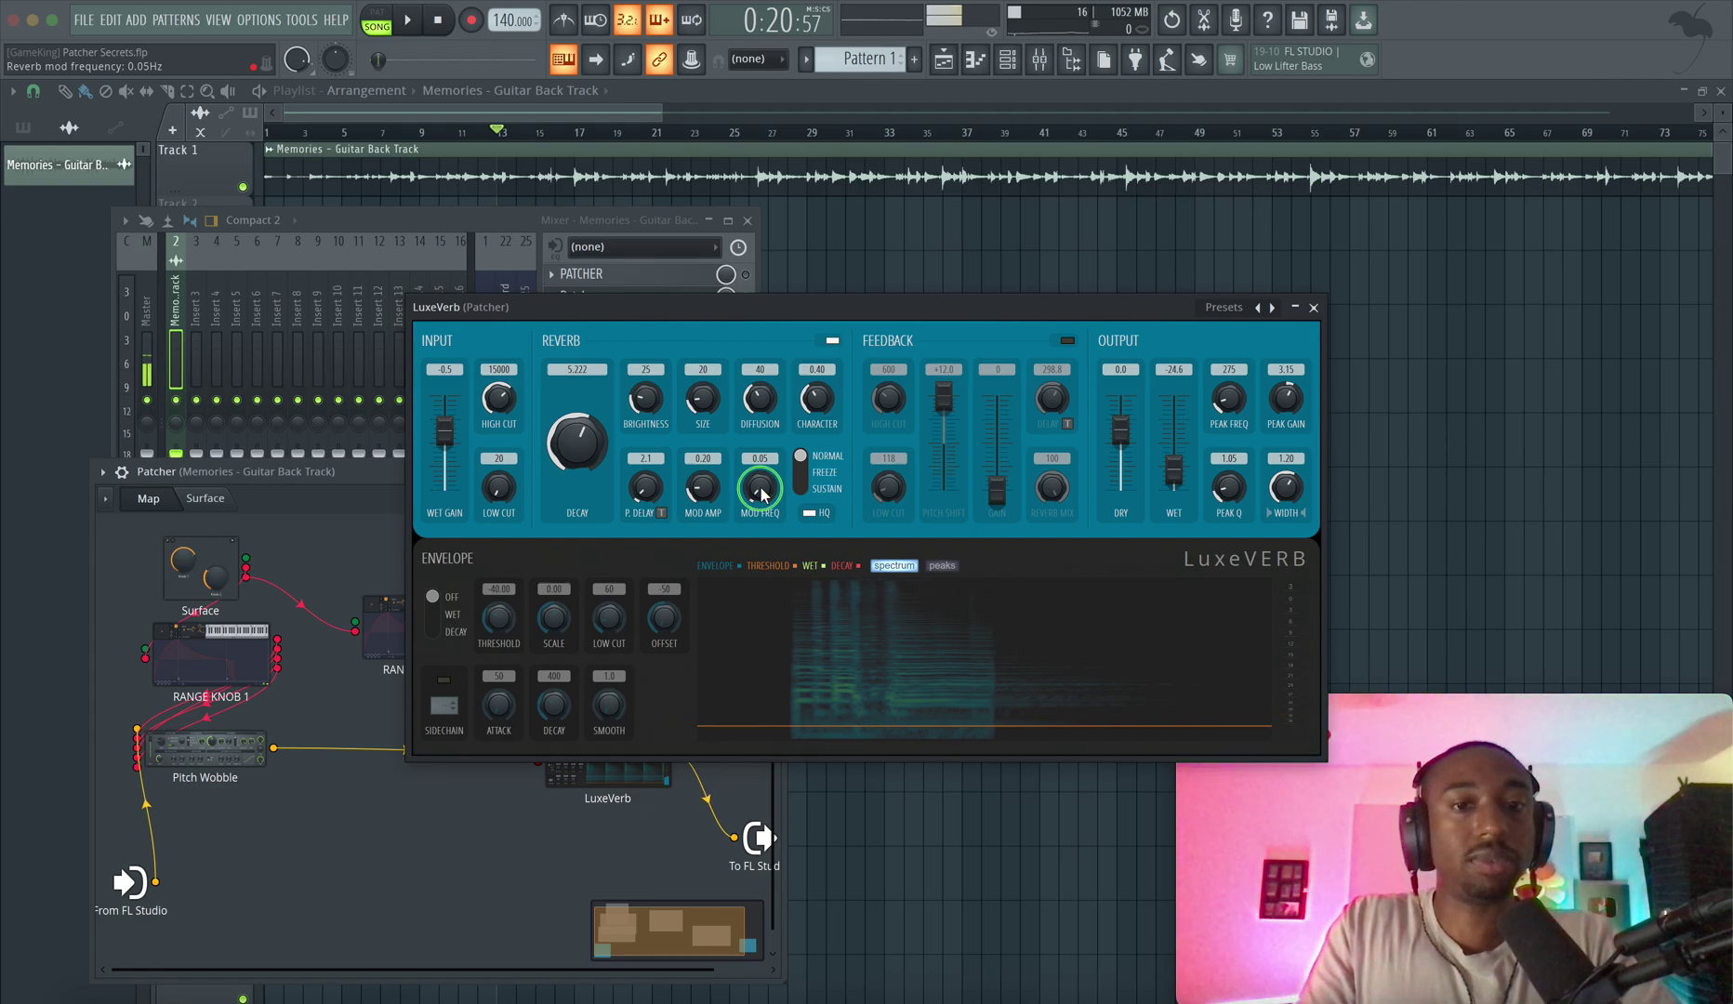
pyautogui.rightClick(761, 494)
pyautogui.click(793, 523)
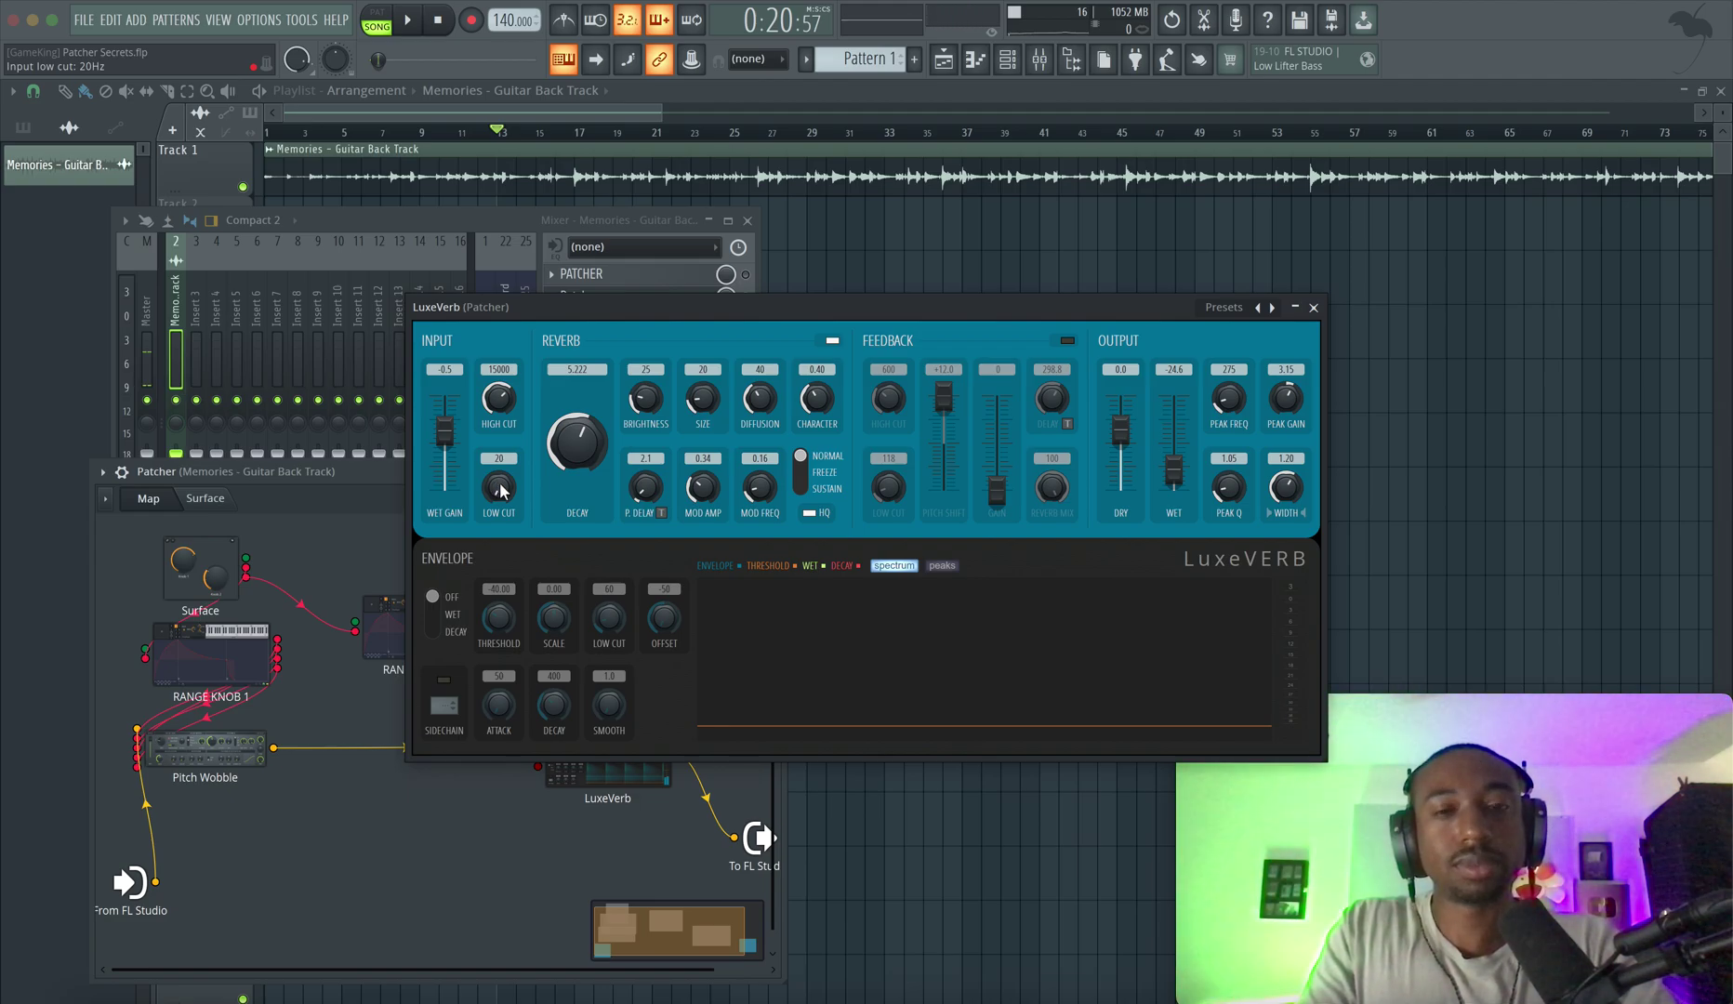
# - Enable LuxeVerb's Feedback section and activate its gain as a Patcher parameter
pyautogui.click(1067, 341)
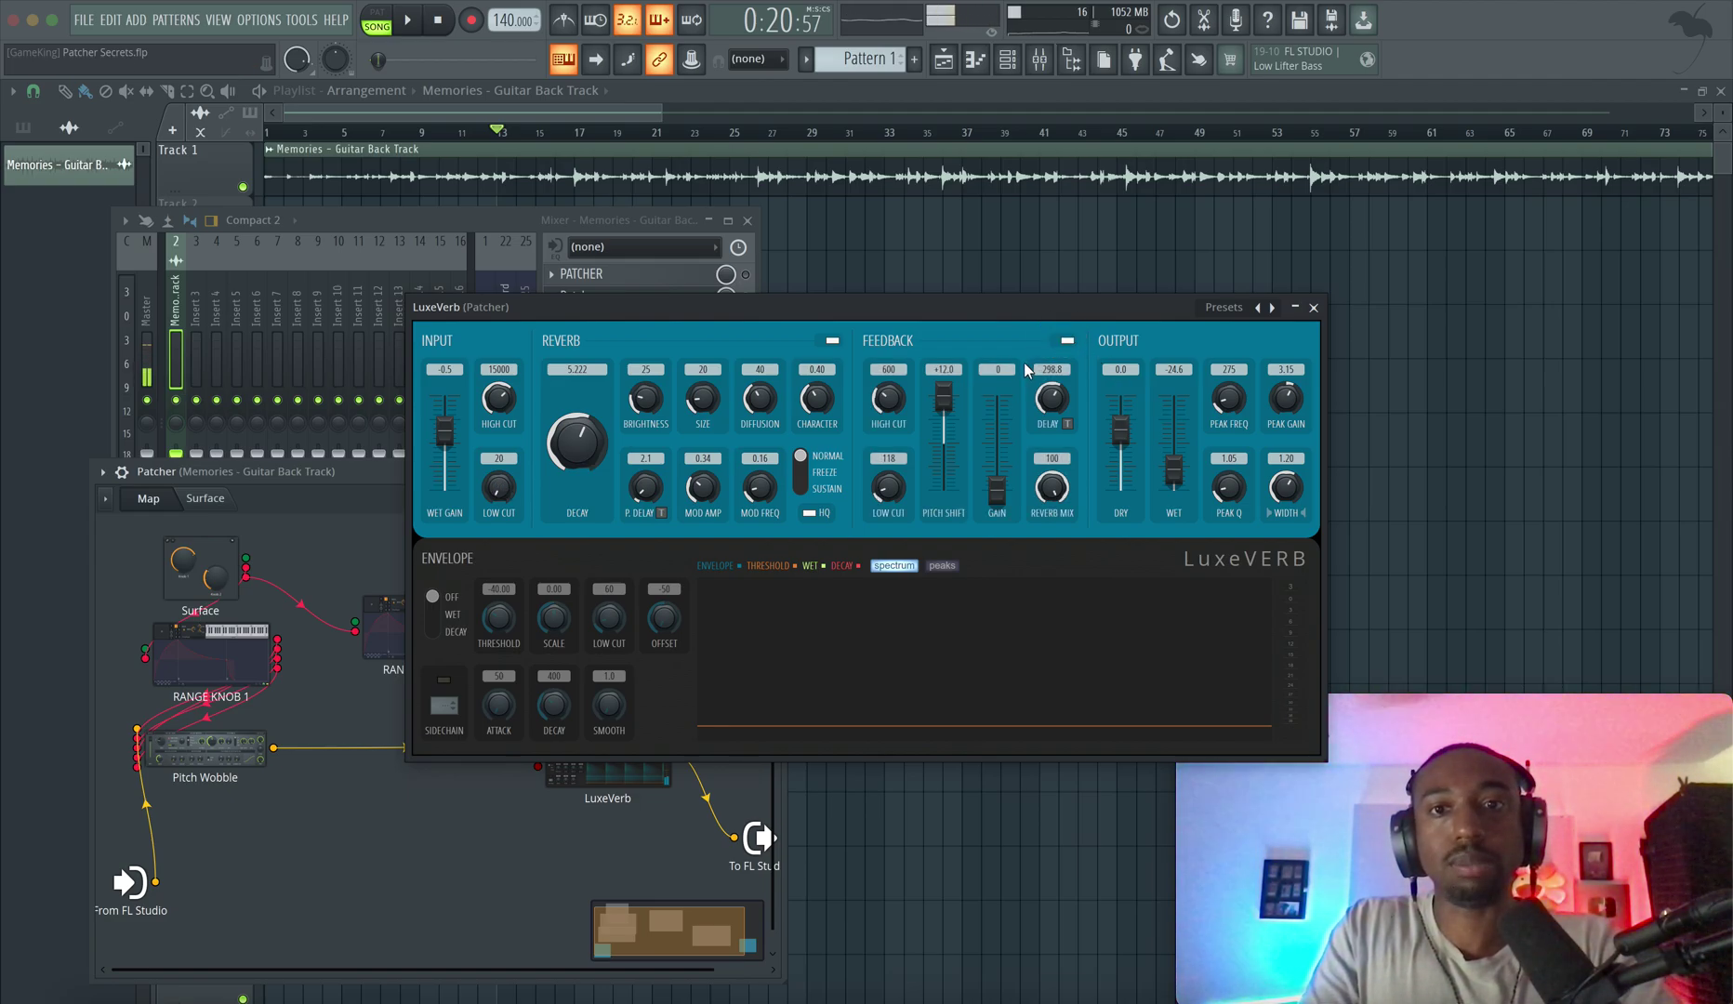
pyautogui.rightClick(998, 502)
pyautogui.click(1033, 534)
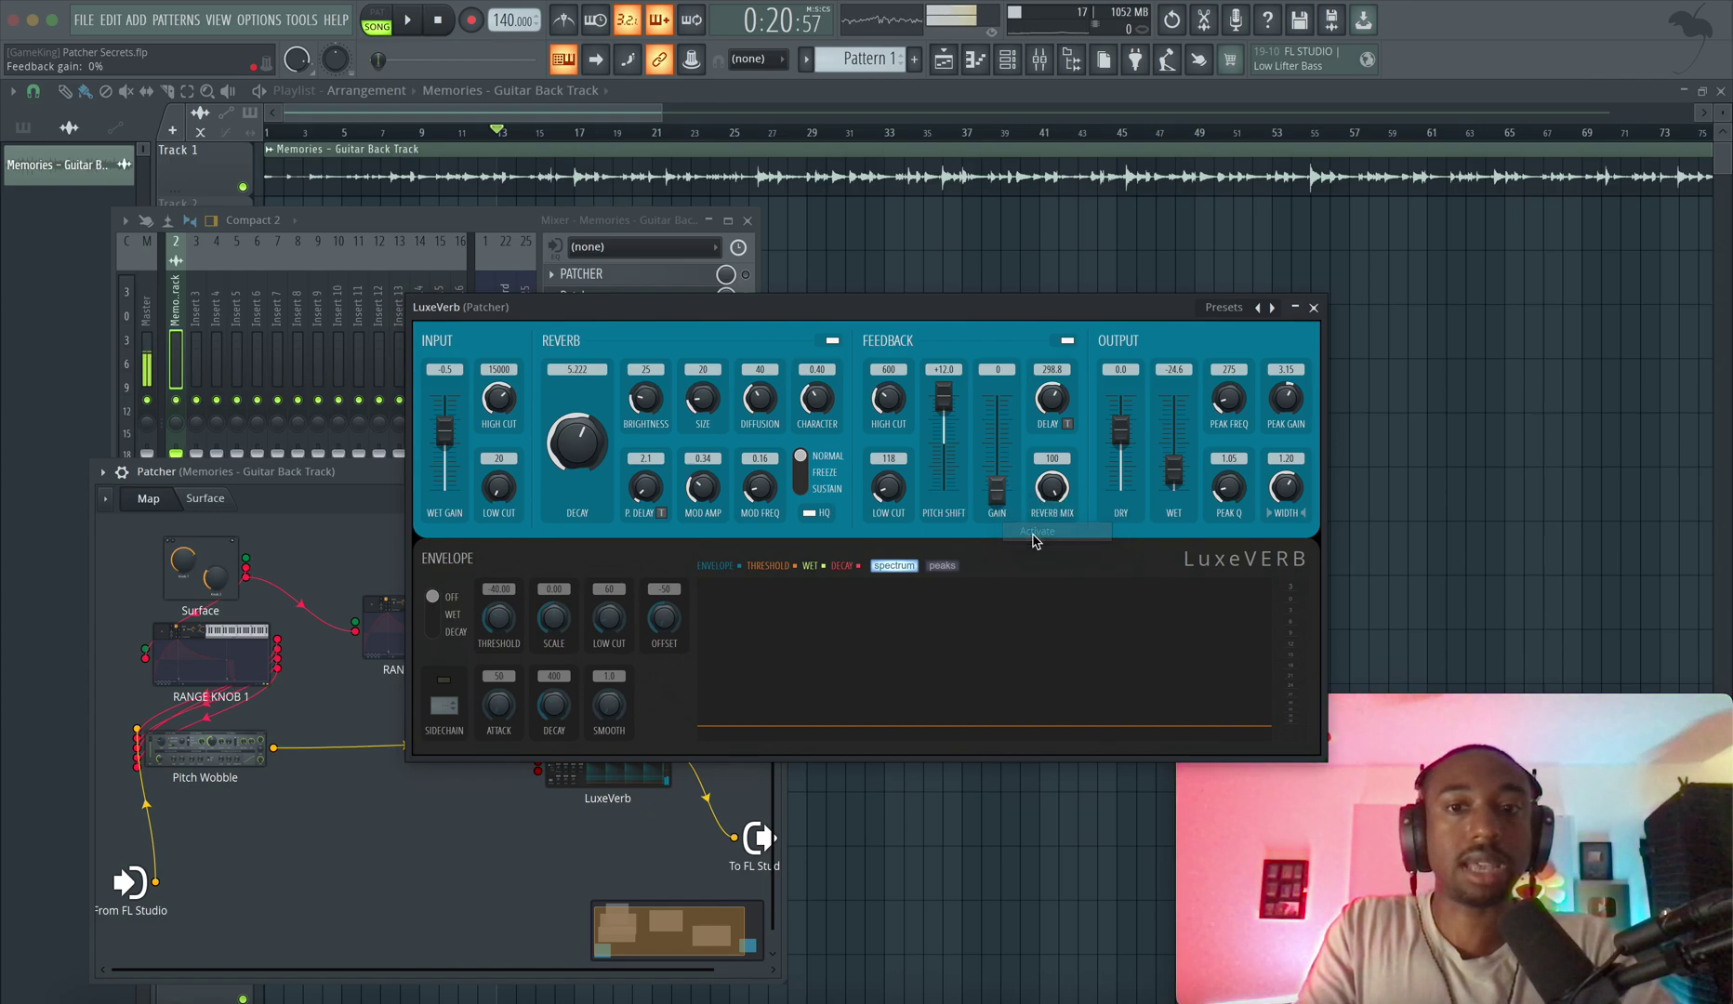
# - Set LuxeVerb's output wet level to 0.0 dB, copy that value and close the reverb
pyautogui.moveTo(1173, 471); pyautogui.dragTo(1176, 502)
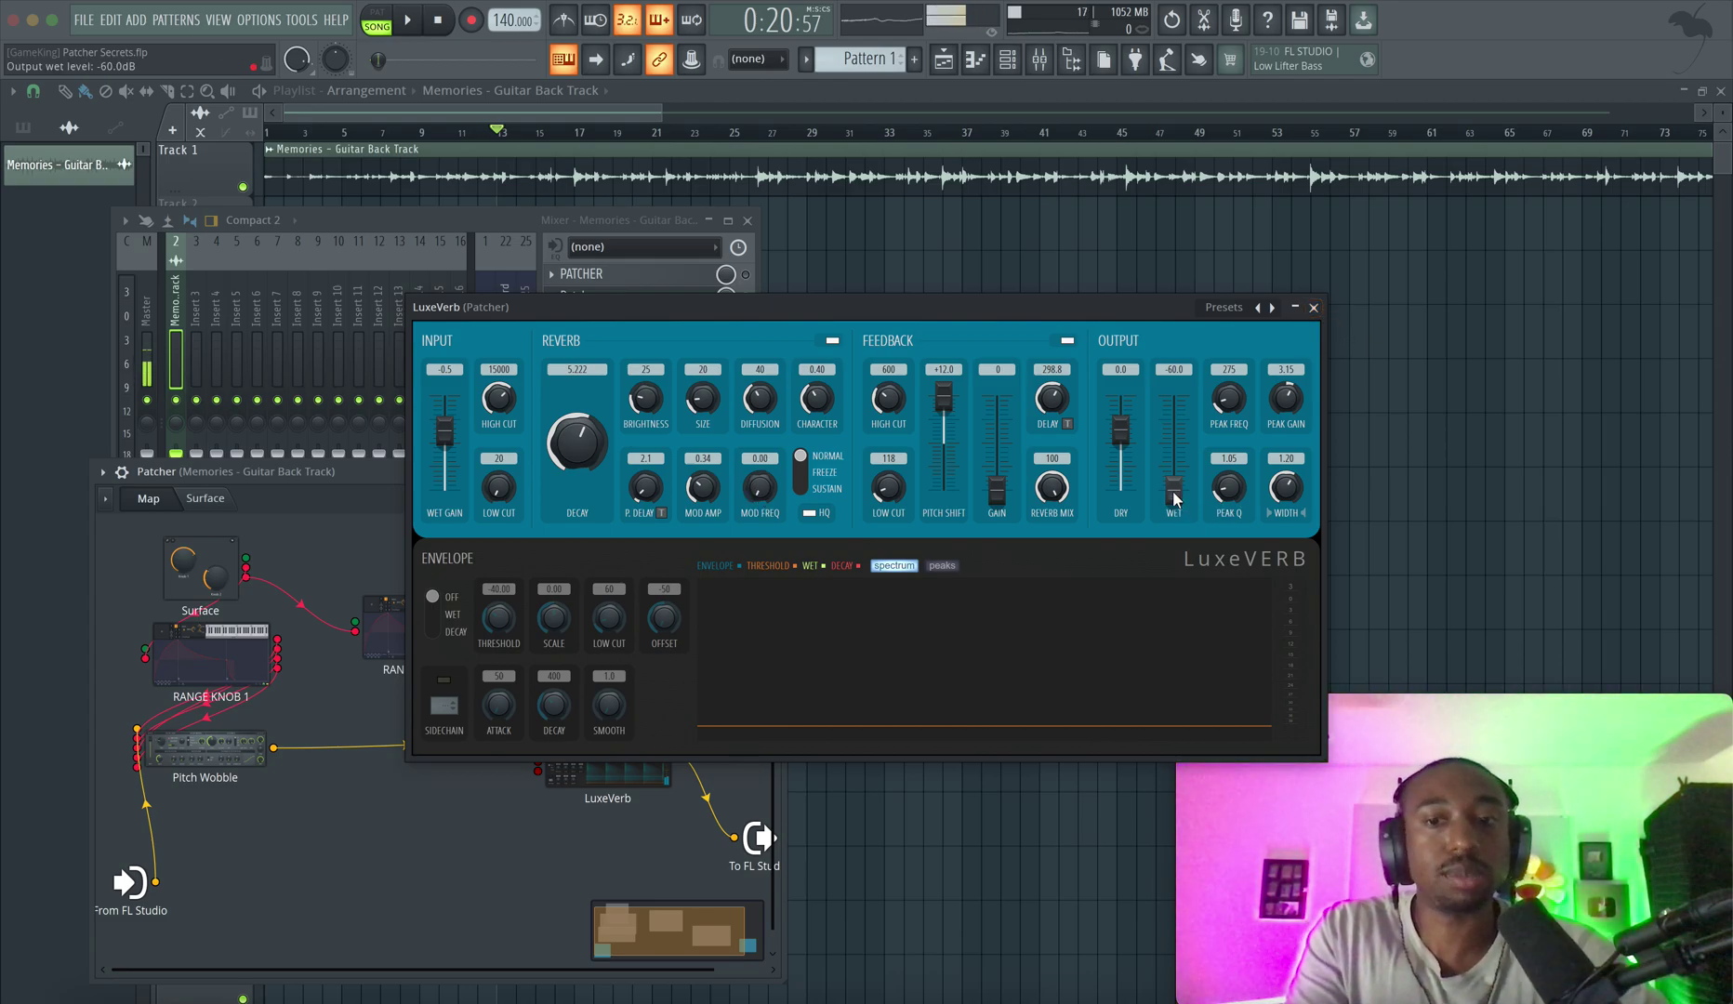
pyautogui.moveTo(1173, 474); pyautogui.dragTo(1174, 435)
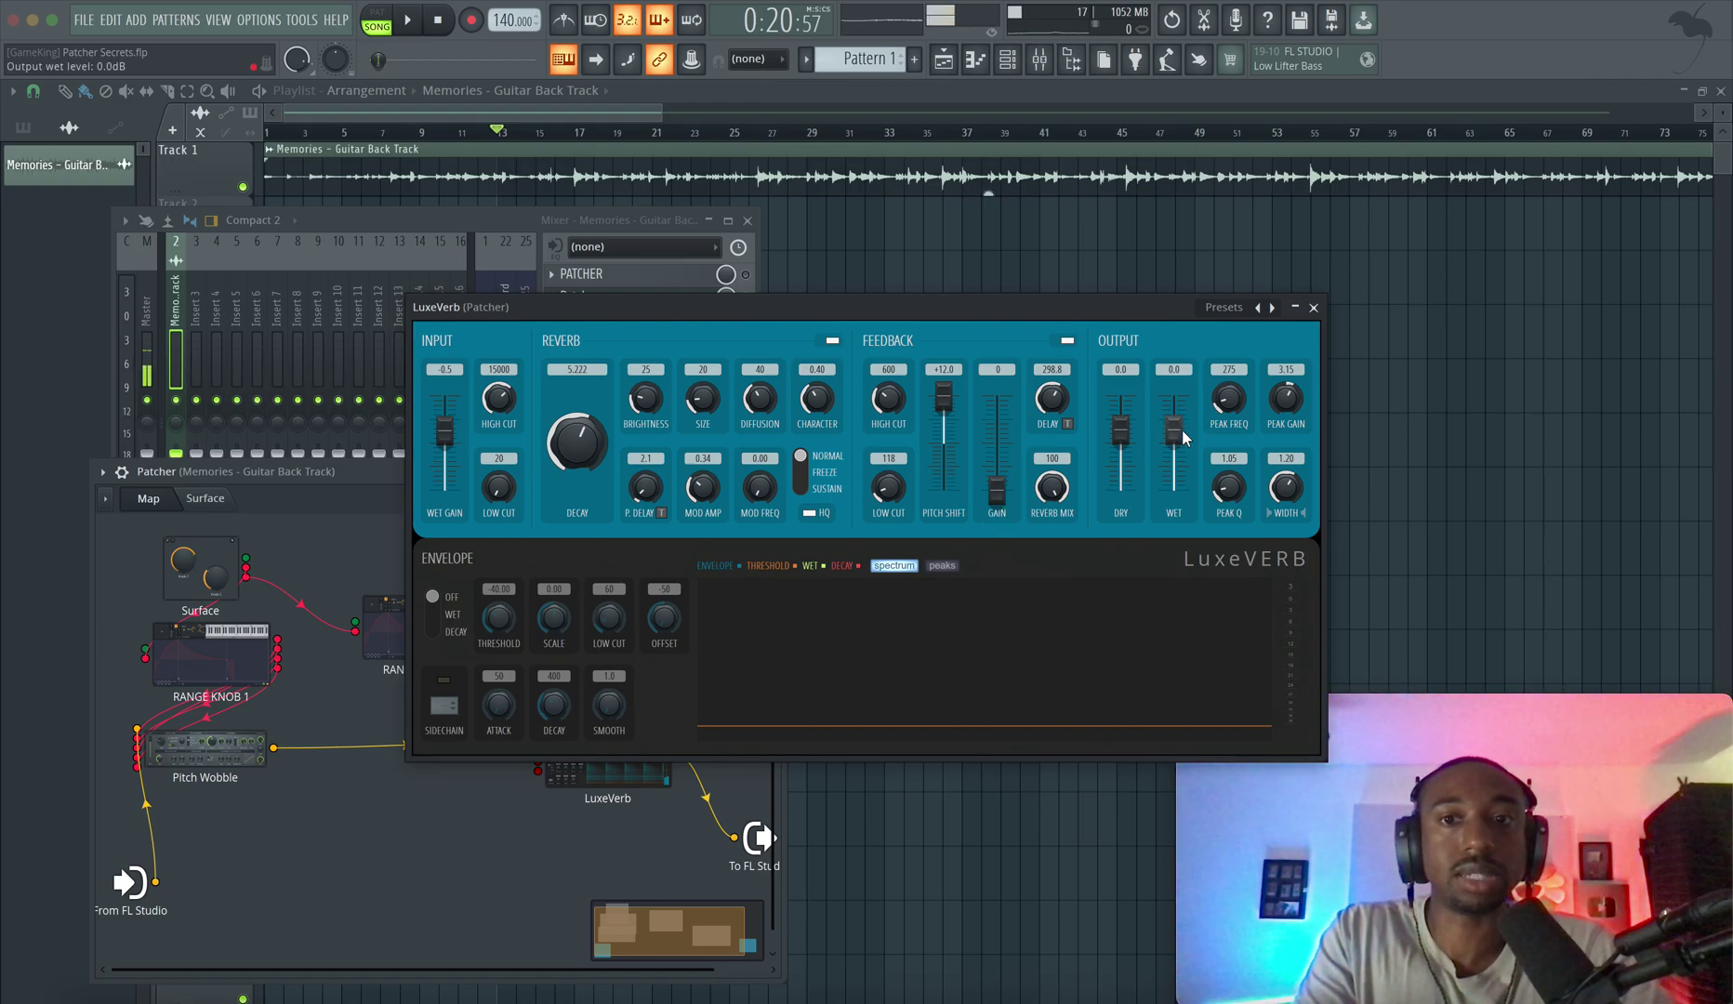
pyautogui.rightClick(1183, 435)
pyautogui.click(1217, 716)
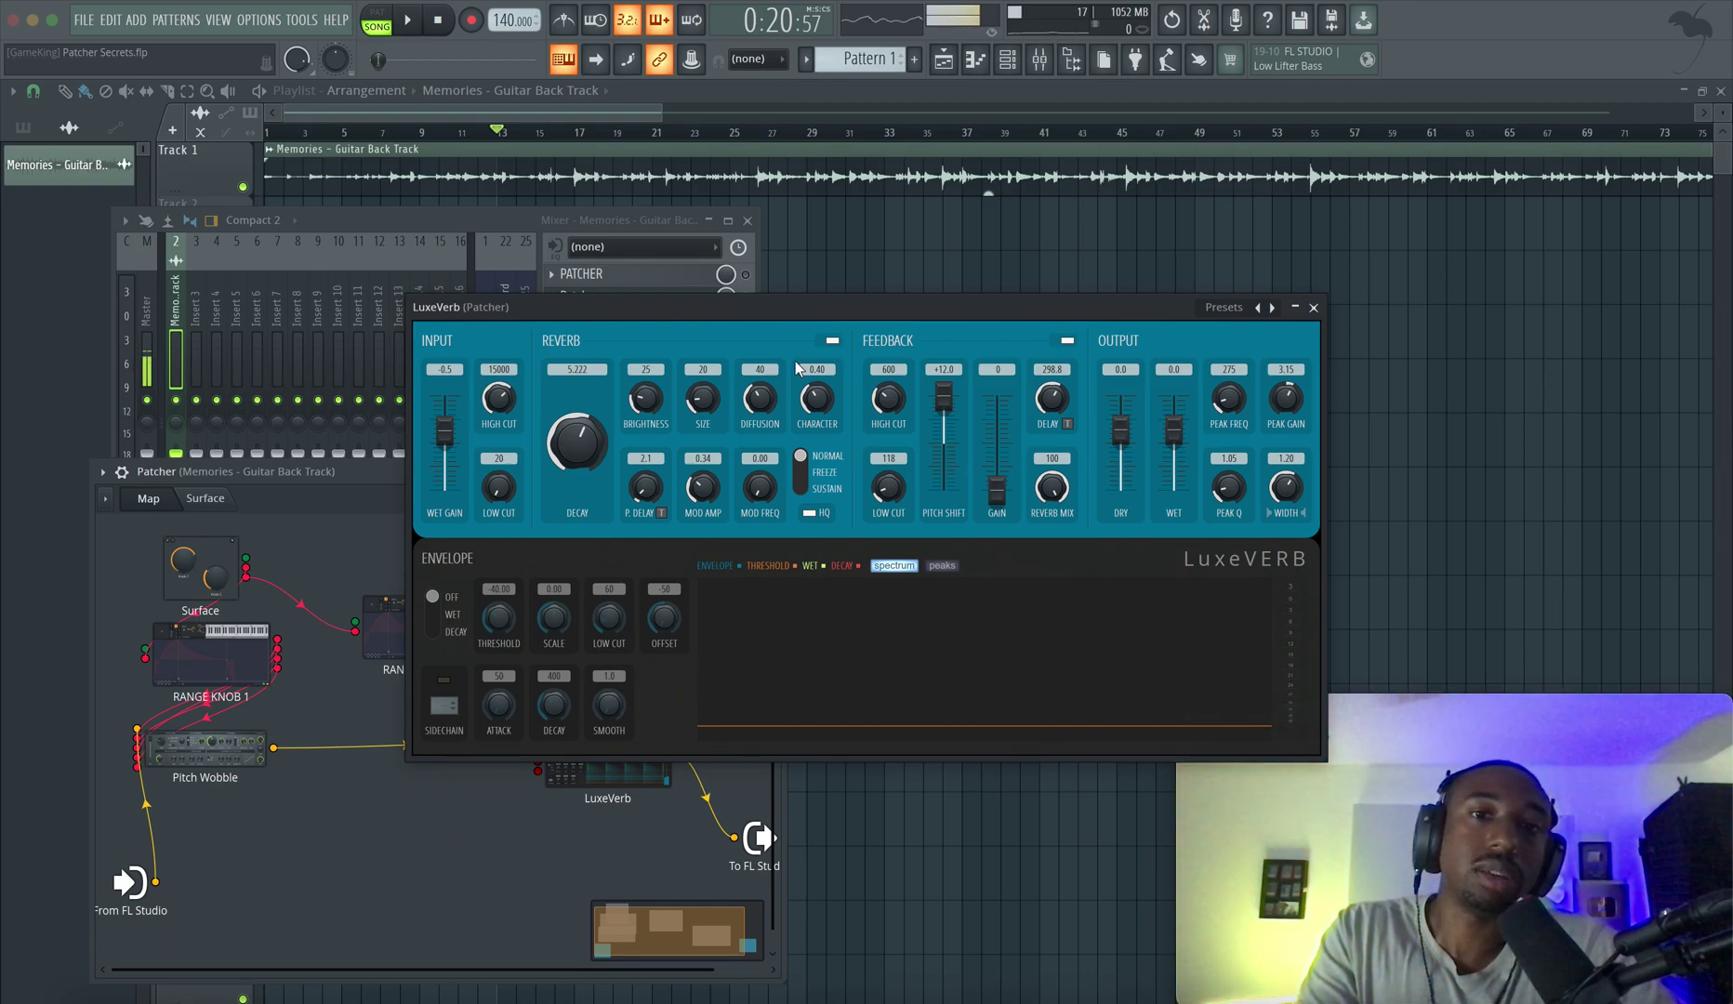
pyautogui.click(1313, 307)
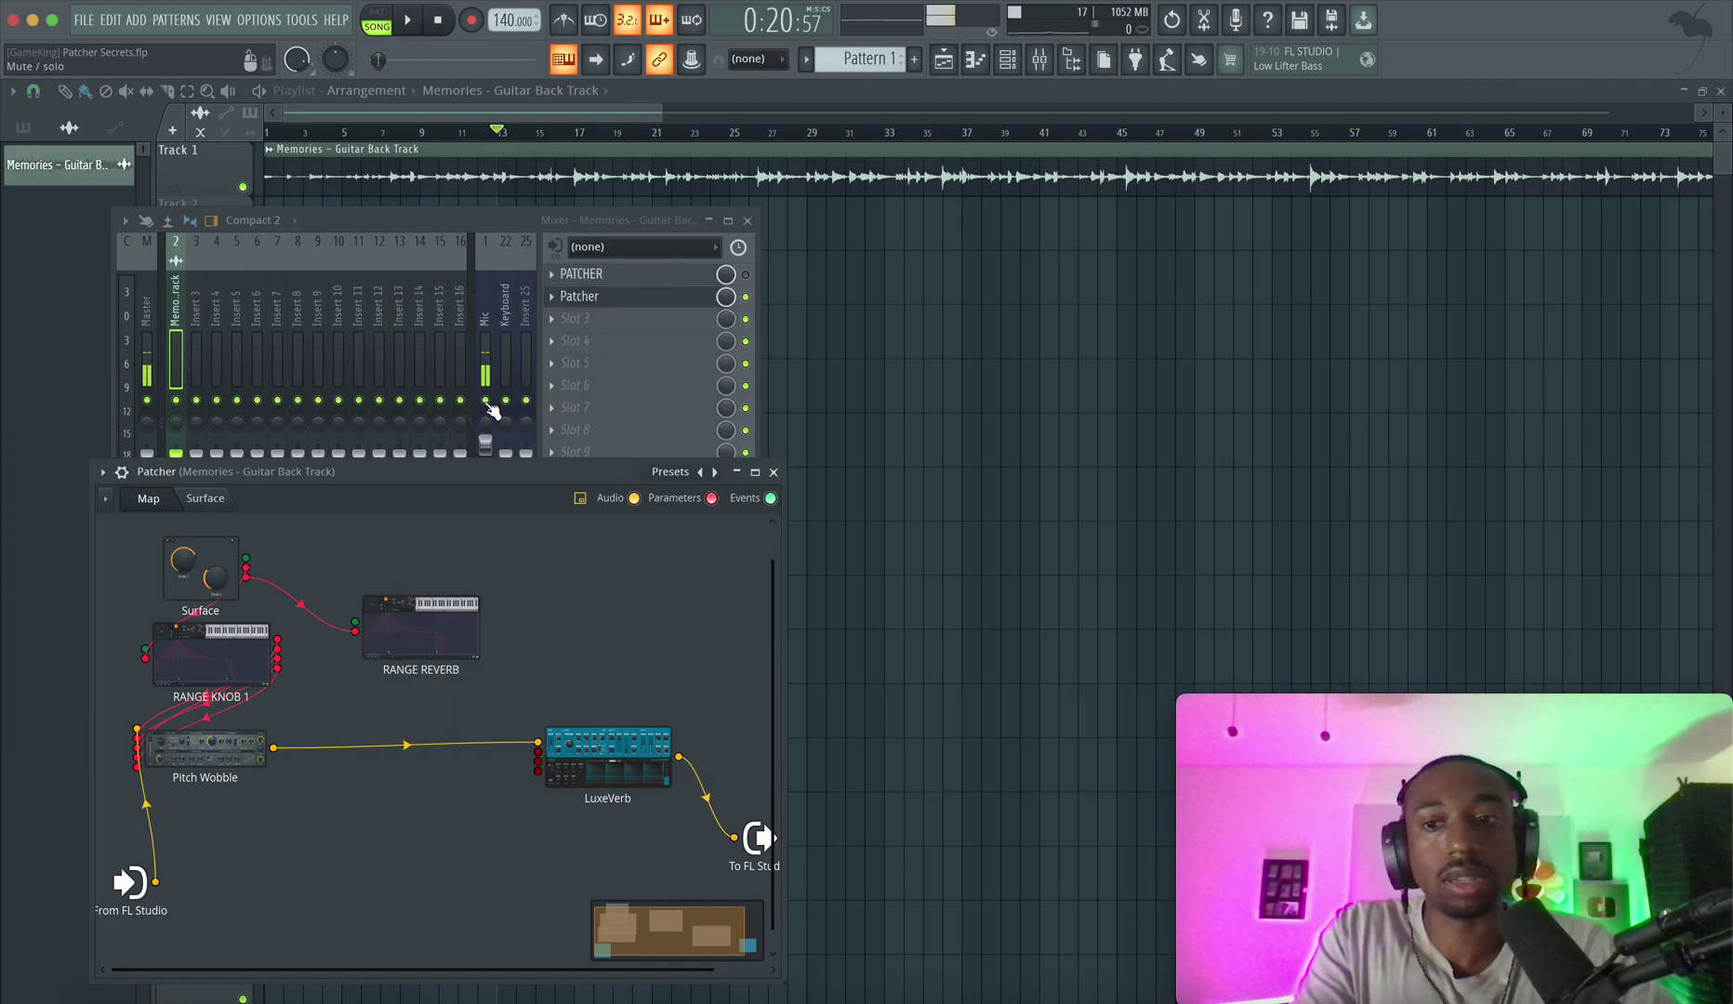
# - In RANGE REVERB's articulator 1, lower the start point to the minimum and paste the copied 64% value onto the end point
pyautogui.click(409, 642)
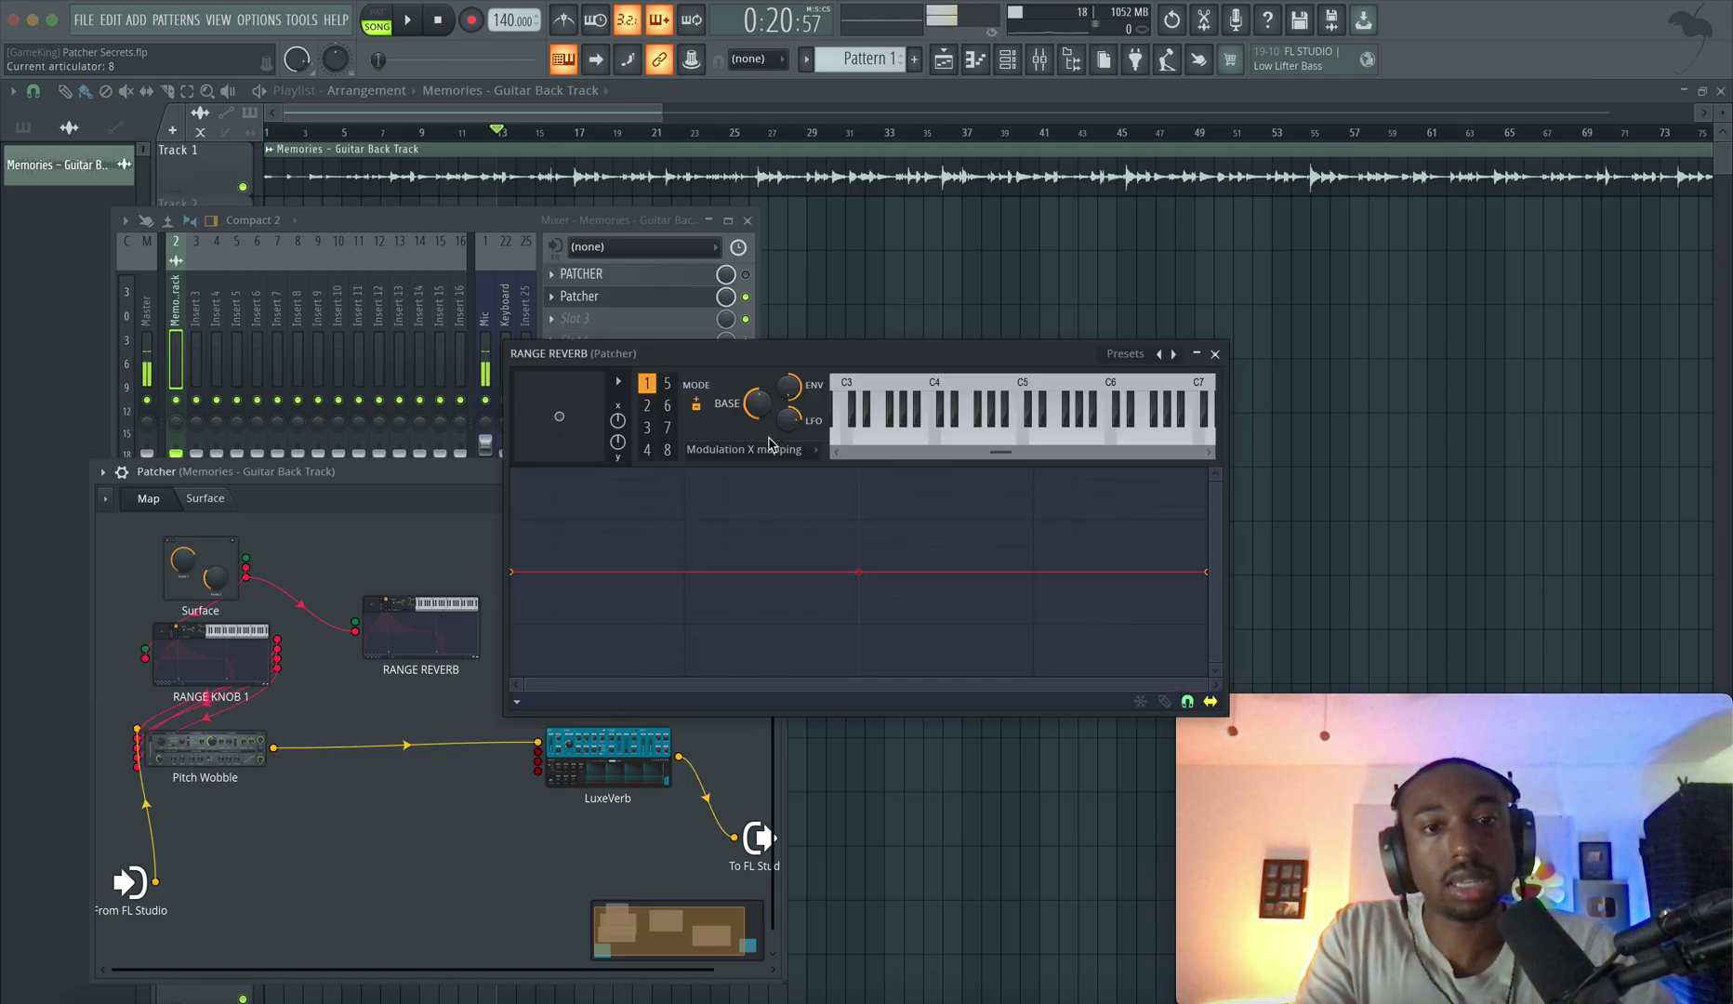
pyautogui.moveTo(511, 571); pyautogui.dragTo(513, 674)
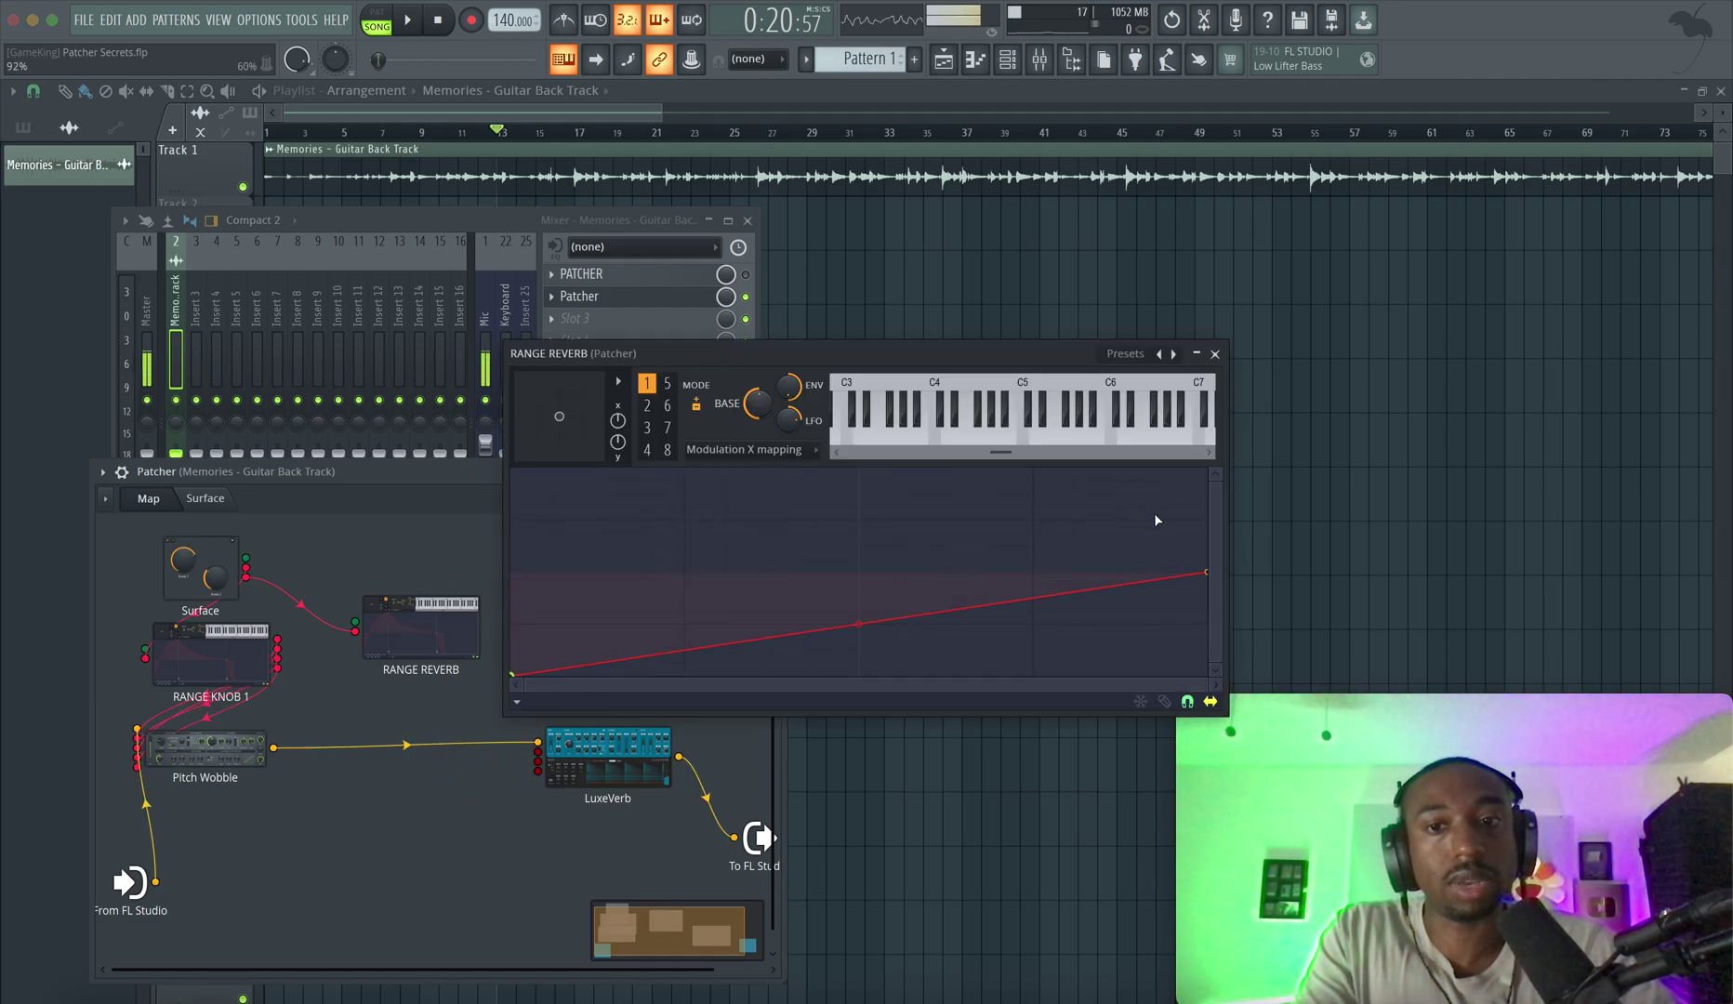
pyautogui.rightClick(1207, 574)
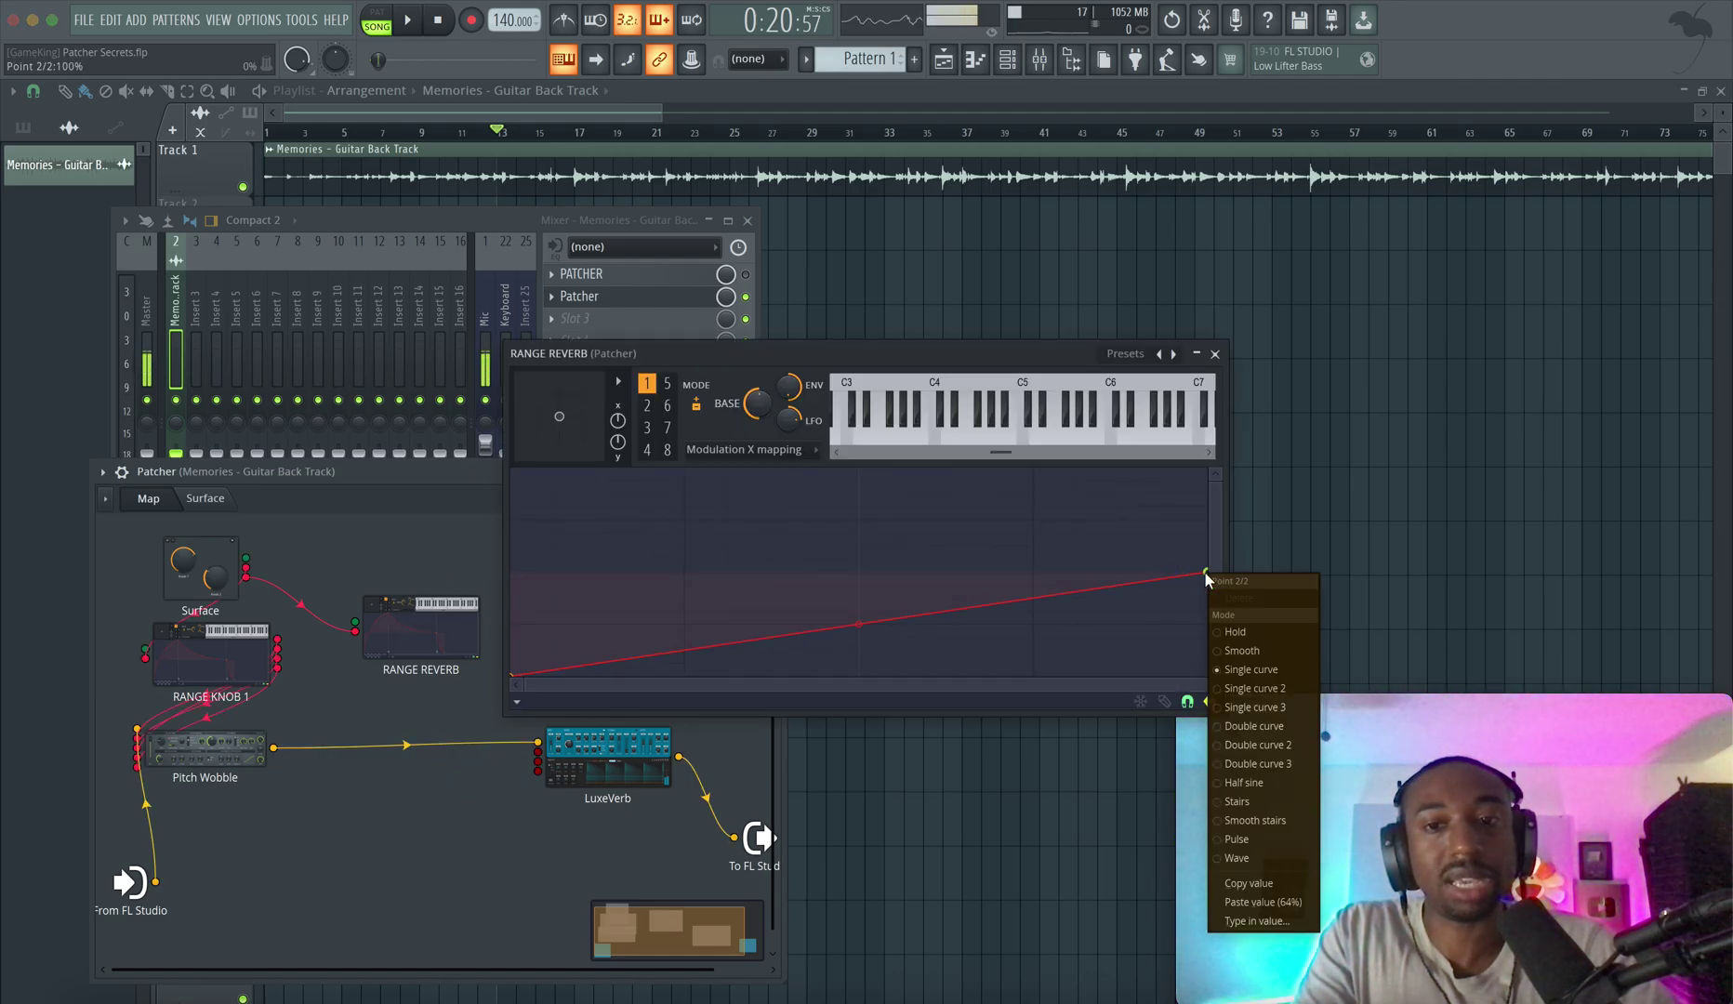
pyautogui.click(1251, 903)
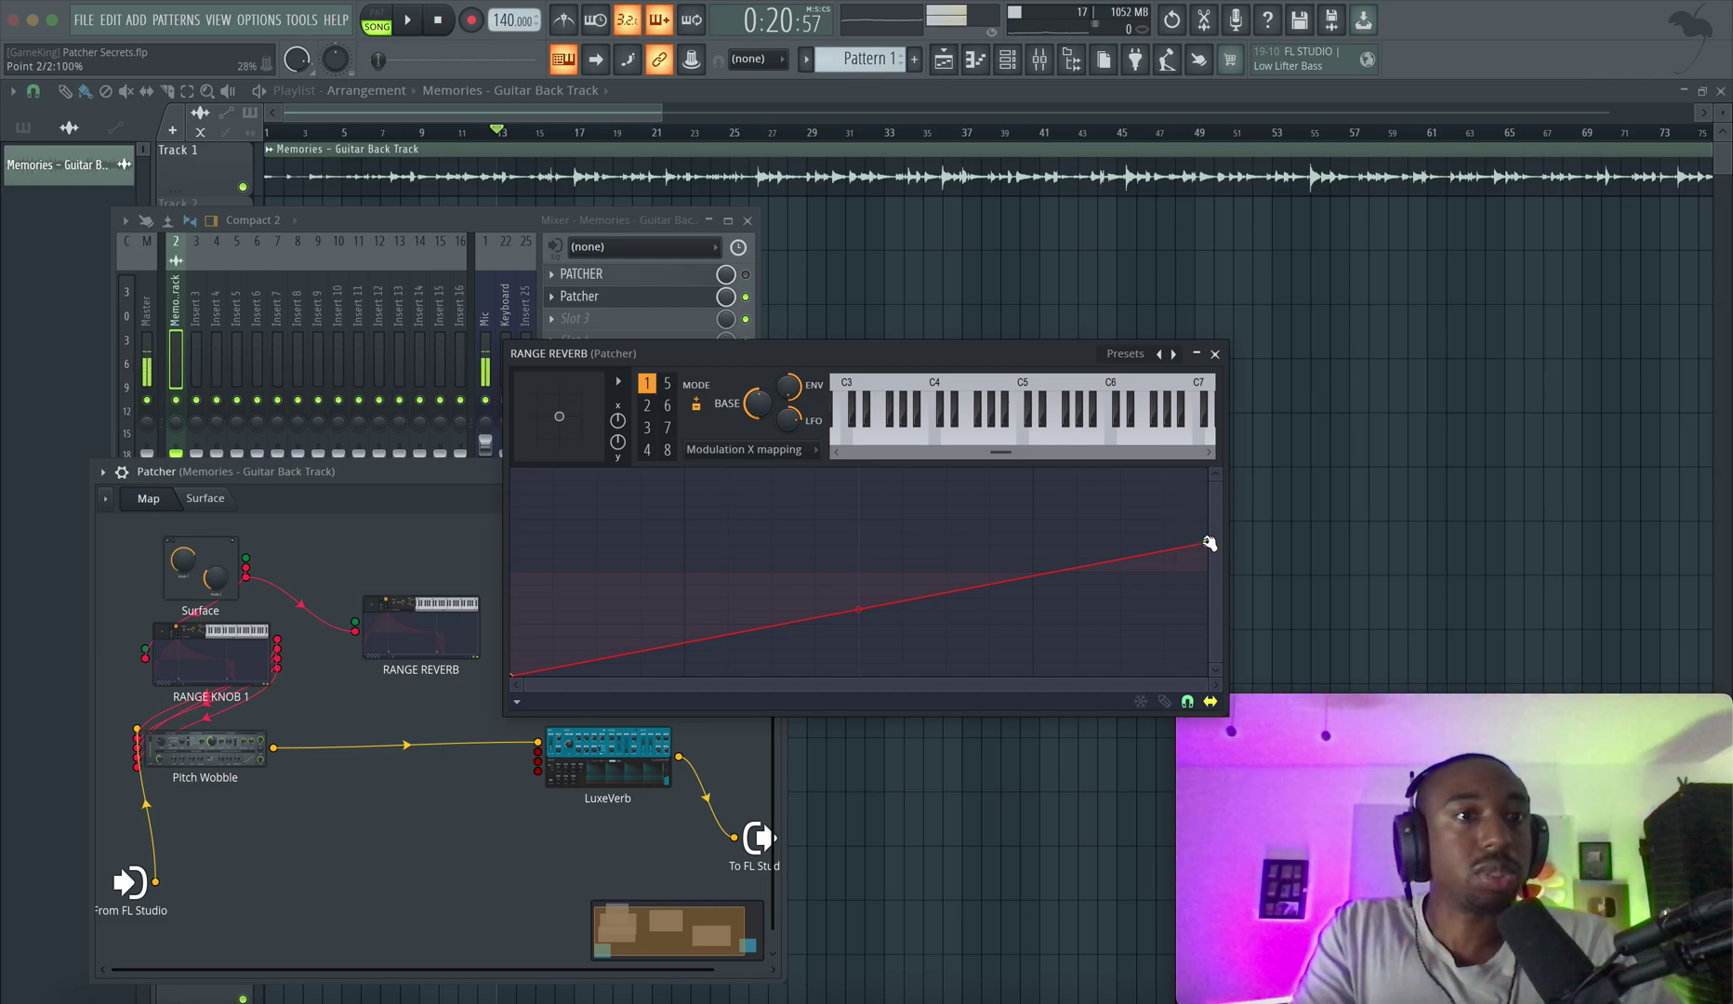
pyautogui.click(1214, 353)
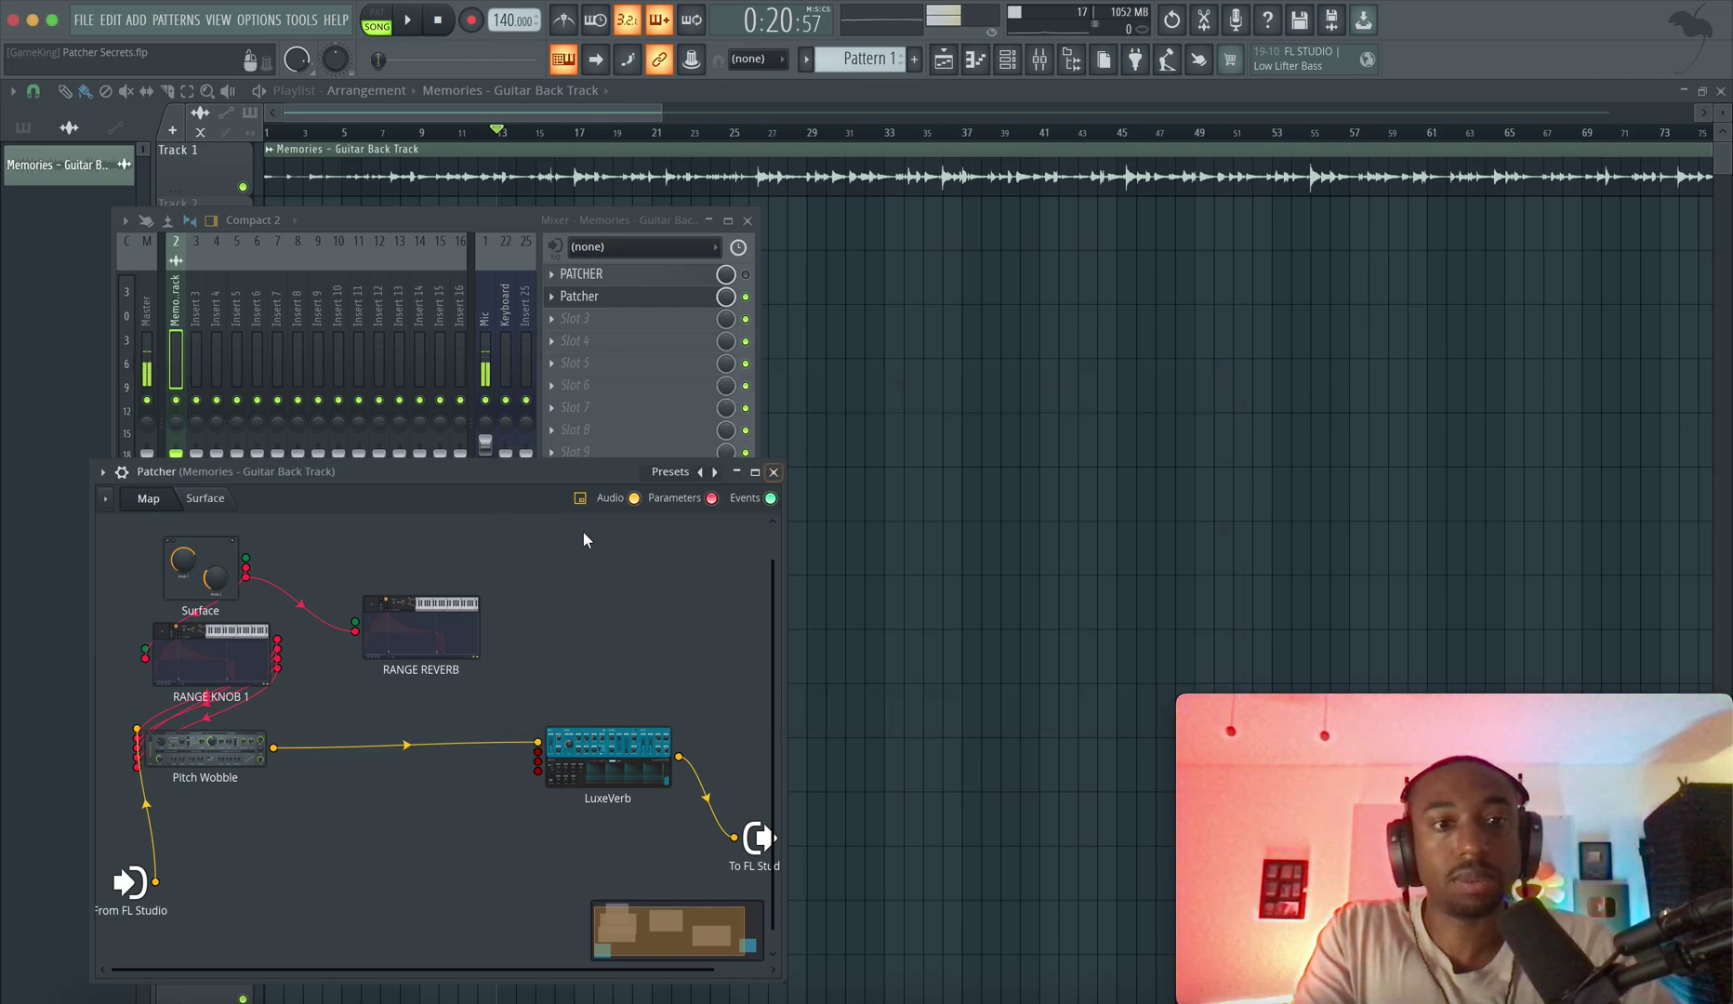
# - Expose RANGE REVERB's first controller output and connect it to LuxeVerb's wet level parameter on the map
pyautogui.rightClick(472, 616)
pyautogui.moveTo(508, 728)
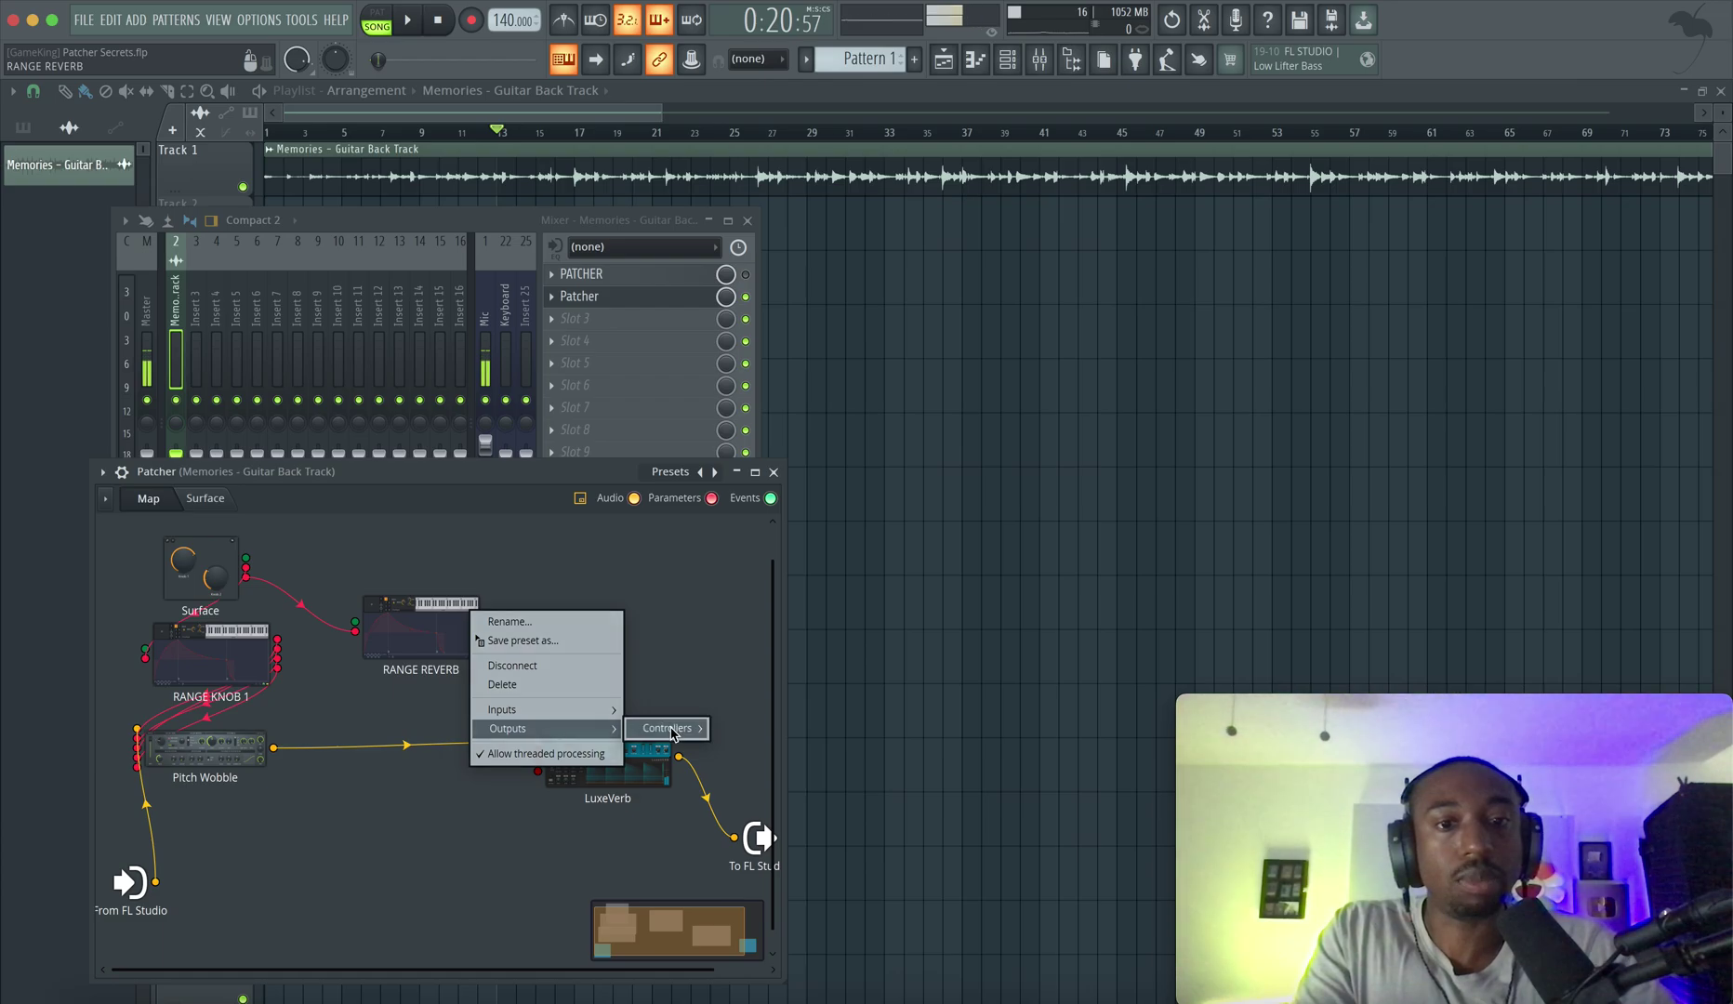
pyautogui.moveTo(667, 727)
pyautogui.click(774, 786)
pyautogui.doubleClick(433, 644)
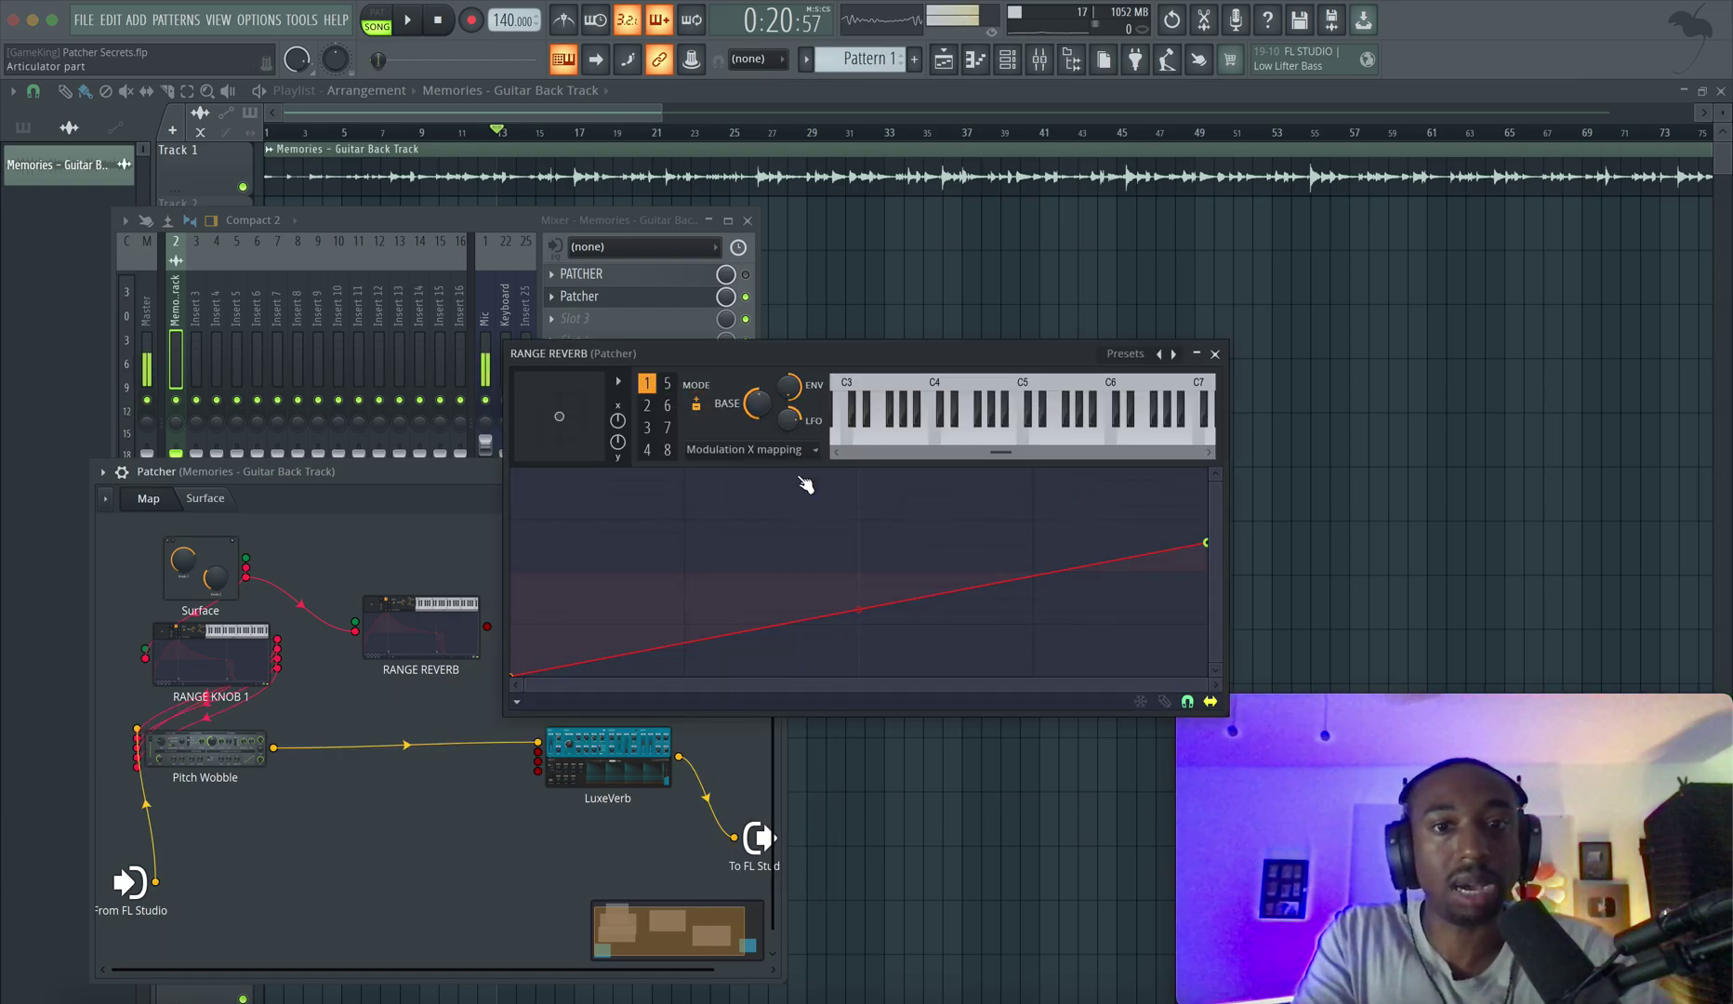
pyautogui.click(1214, 354)
pyautogui.moveTo(487, 626); pyautogui.dragTo(538, 751)
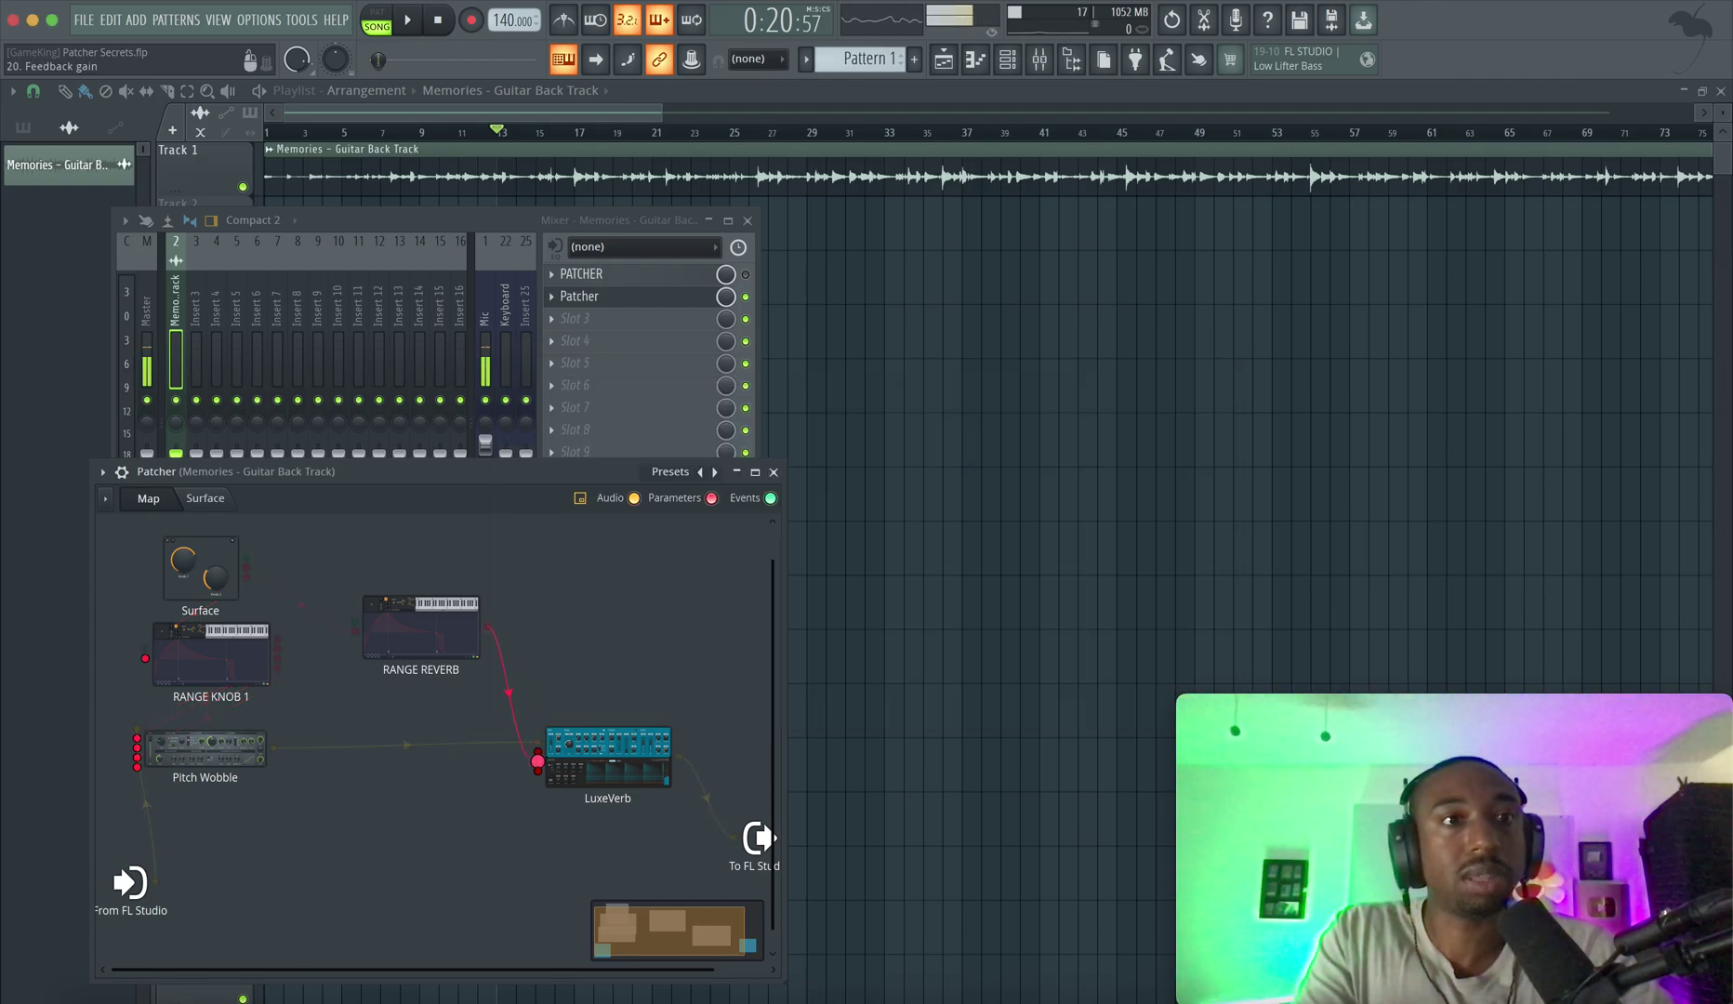
pyautogui.moveTo(537, 771); pyautogui.dragTo(537, 771)
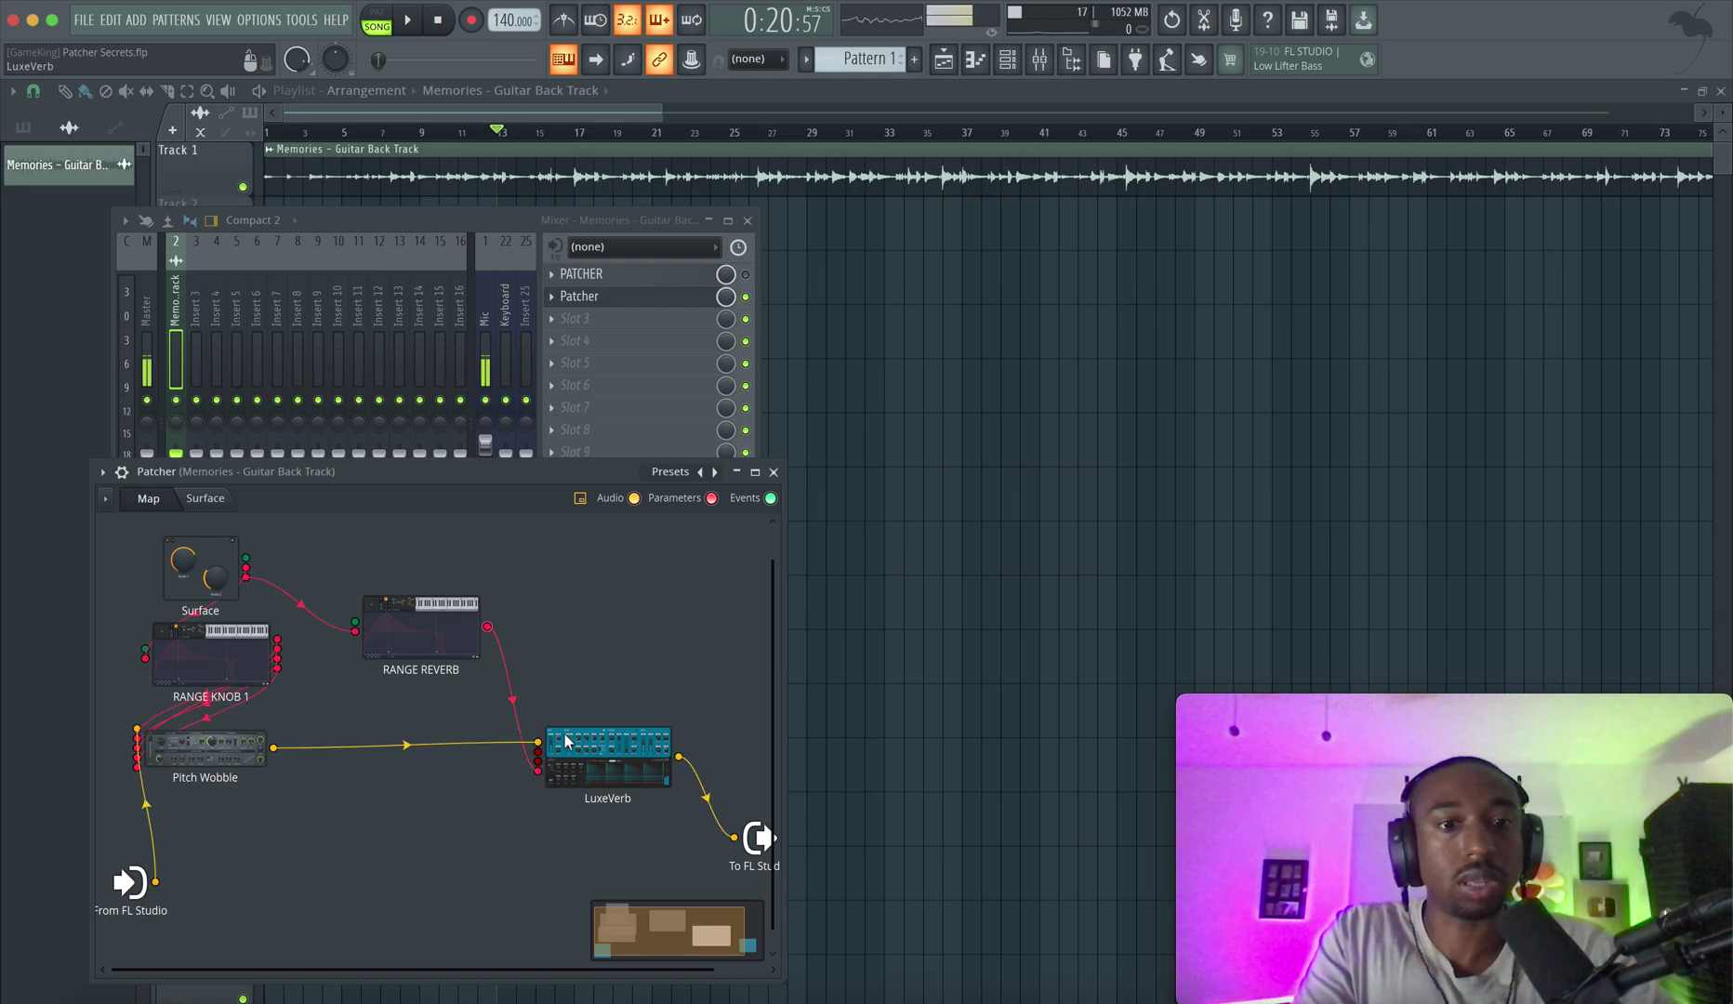
# - Shape RANGE REVERB's articulator 2 in Modulation X mapping as a falling line from the pasted 64% start value to the minimum
pyautogui.doubleClick(609, 764)
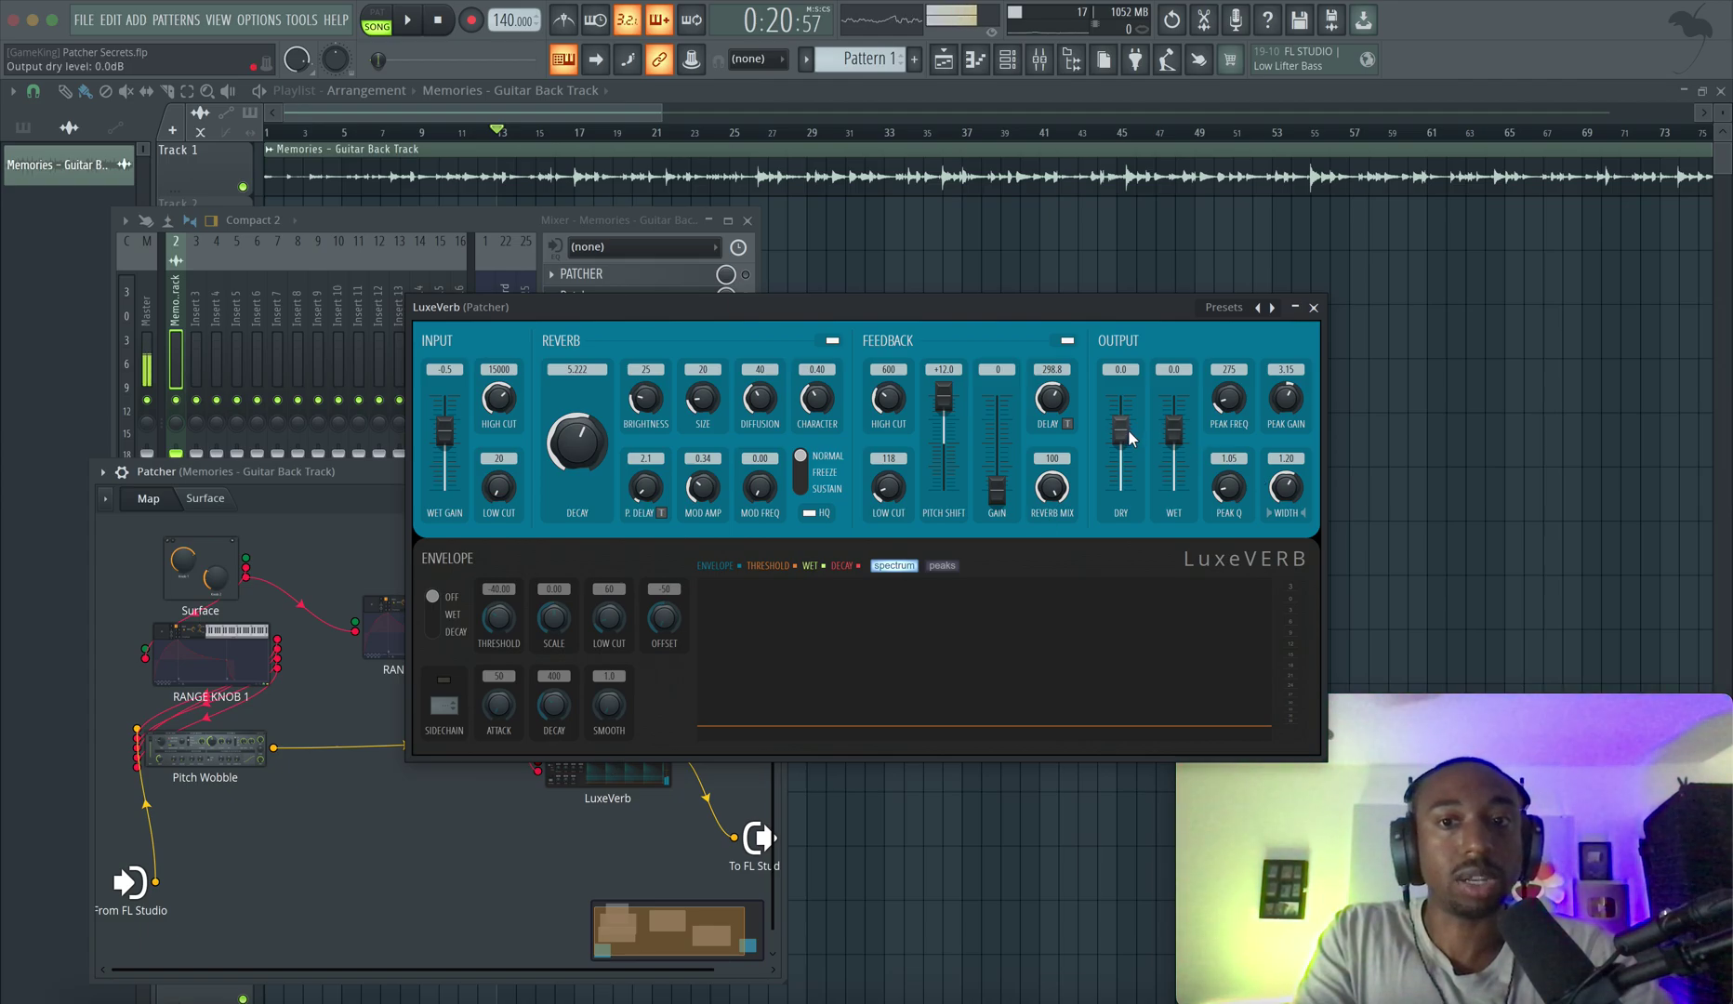
pyautogui.click(1313, 307)
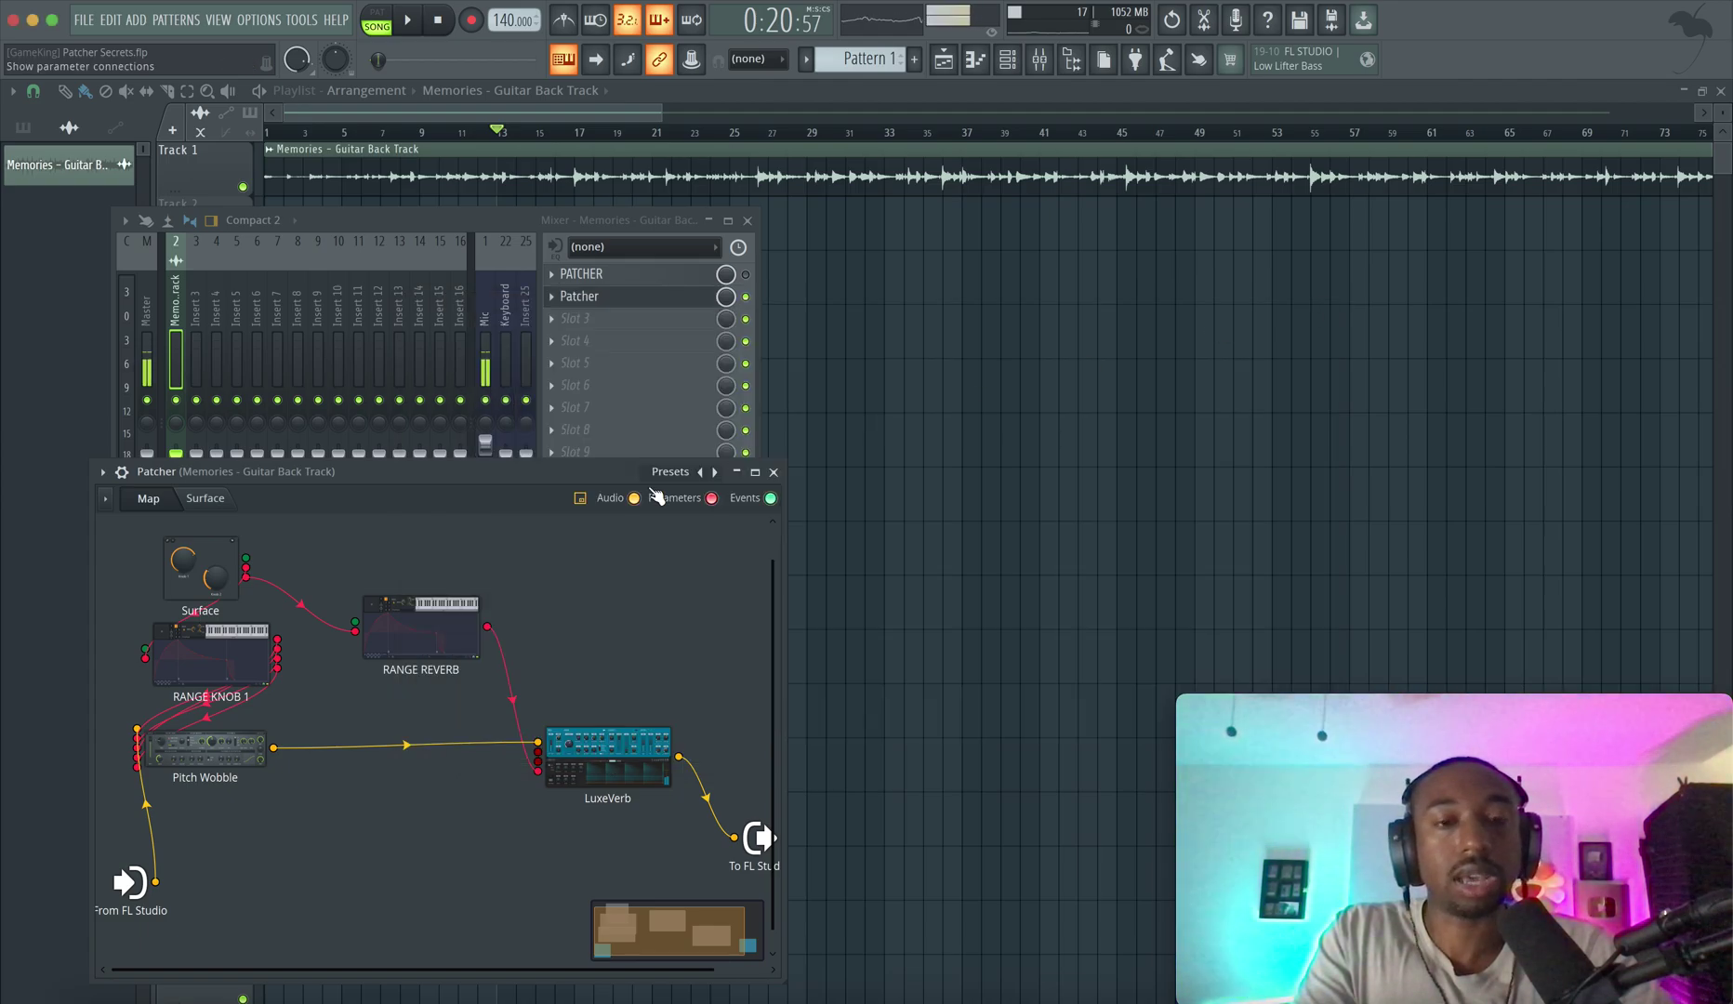
pyautogui.click(437, 634)
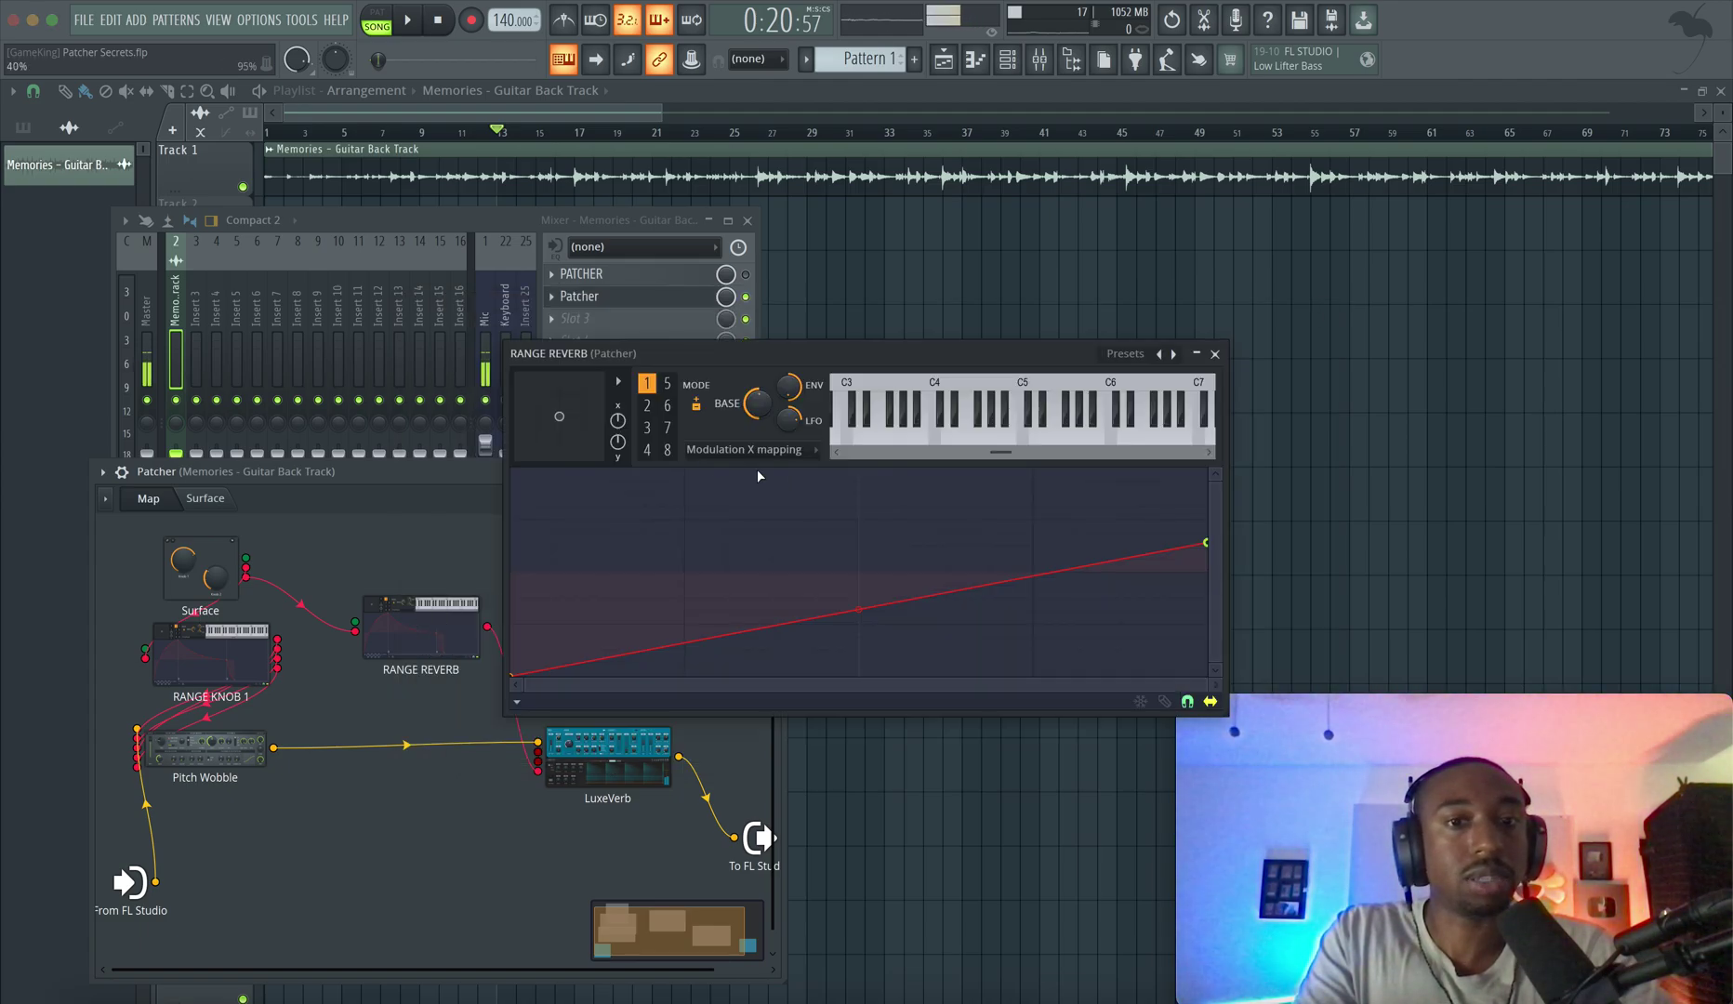
pyautogui.click(650, 409)
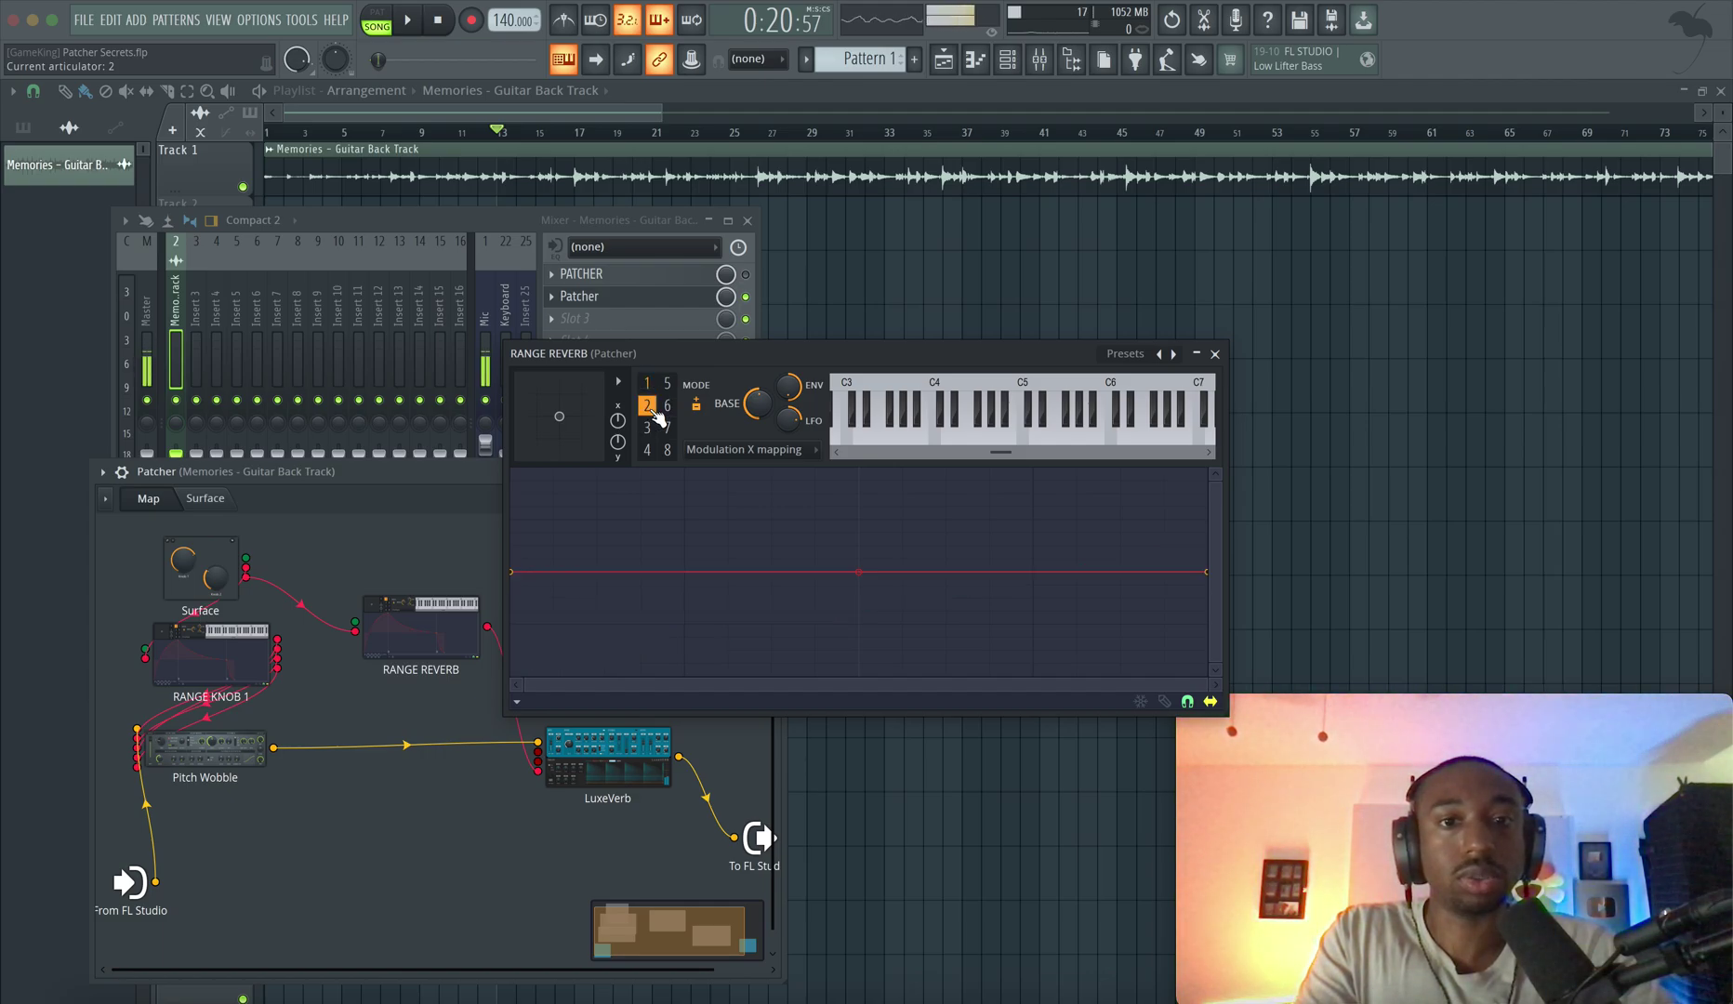
pyautogui.rightClick(515, 569)
pyautogui.click(562, 902)
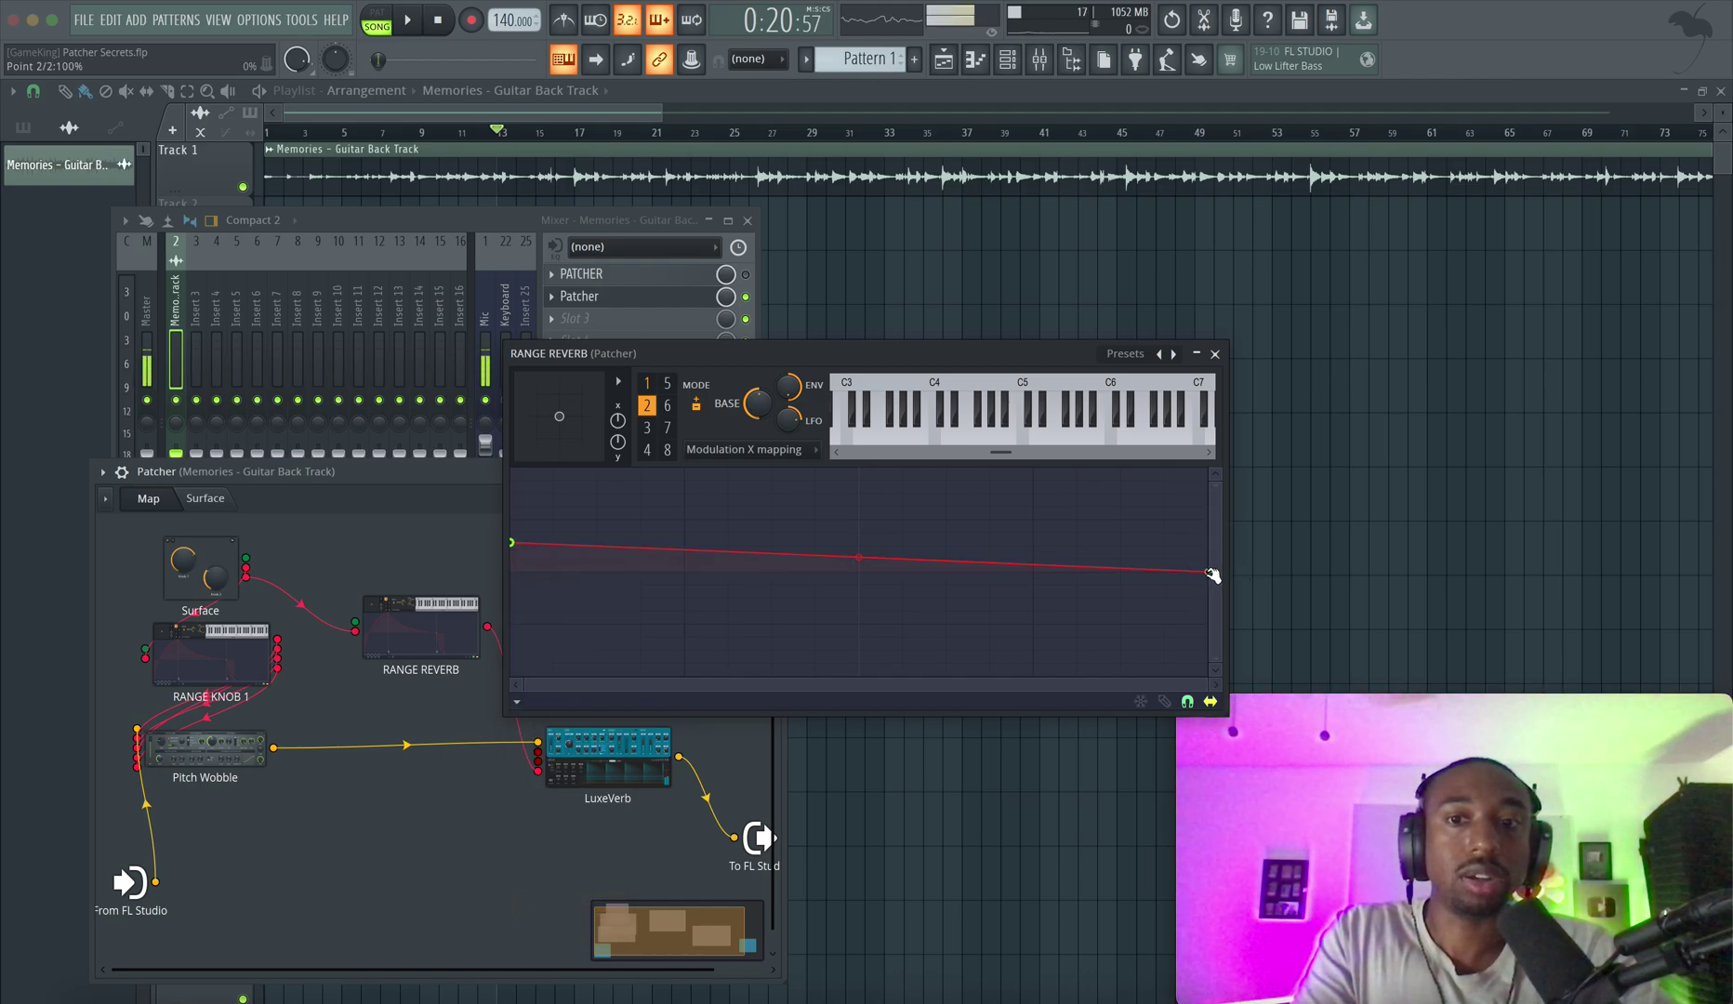
pyautogui.moveTo(1209, 572); pyautogui.dragTo(1206, 673)
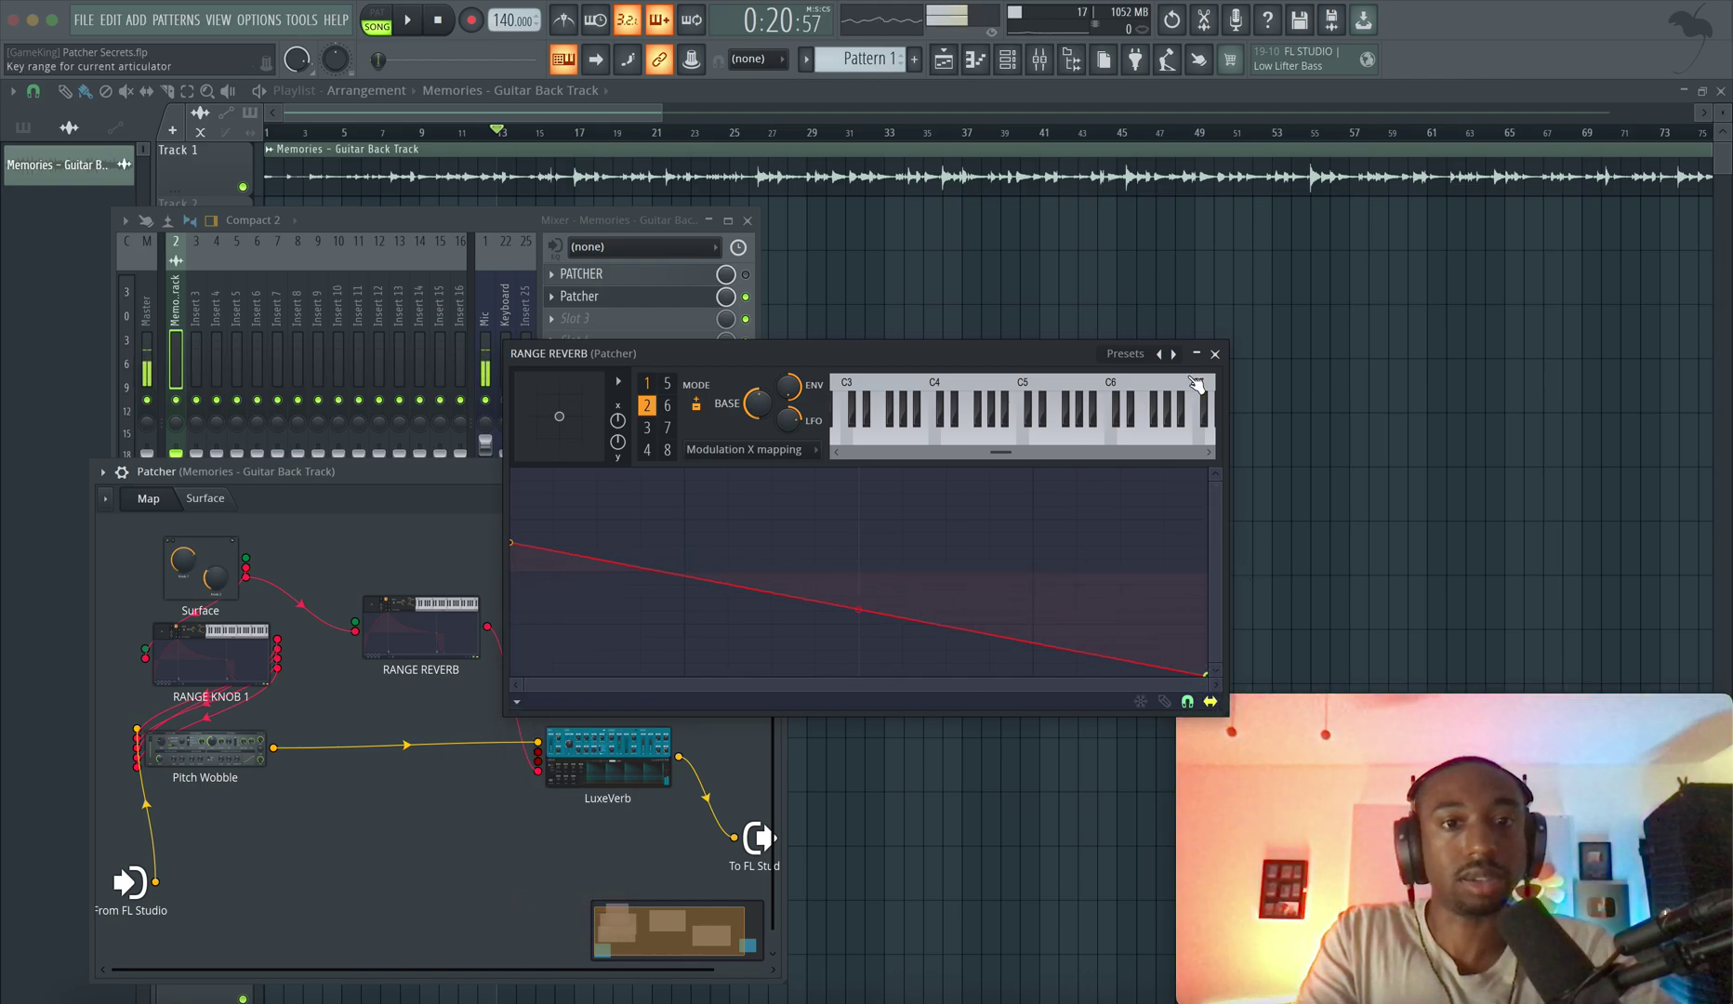
pyautogui.click(1214, 353)
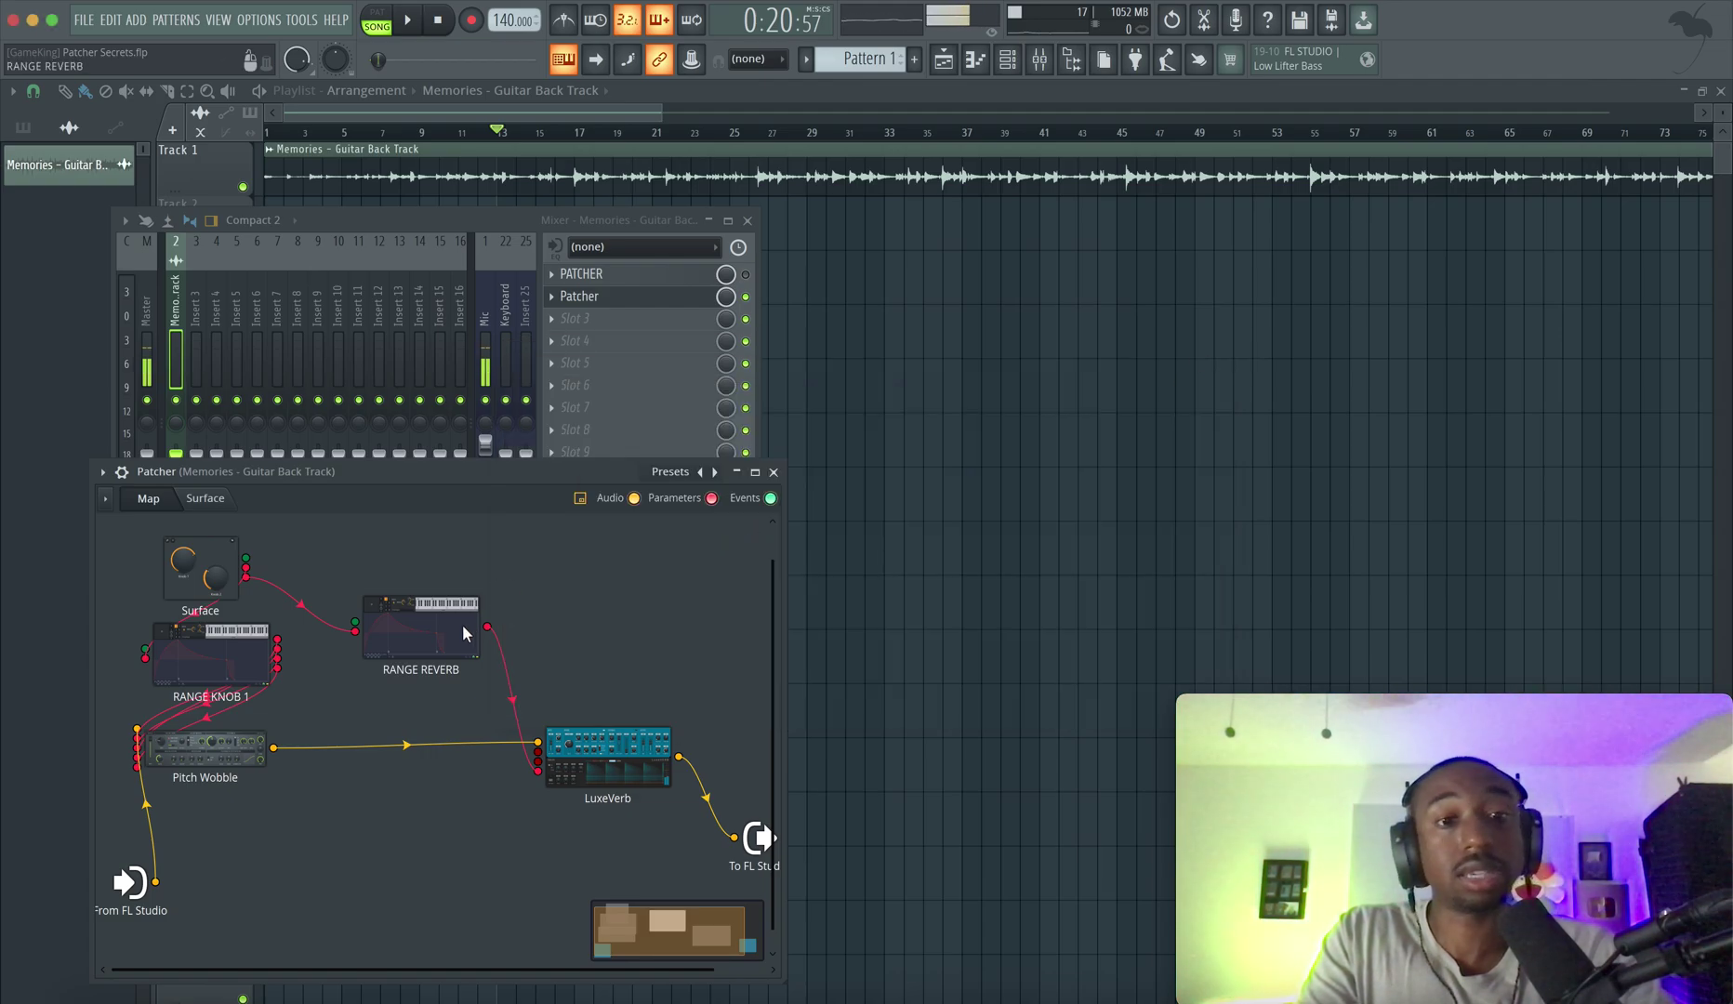
# - Activate LuxeVerb's output dry level as a parameter input on the map and close the reverb
pyautogui.click(621, 773)
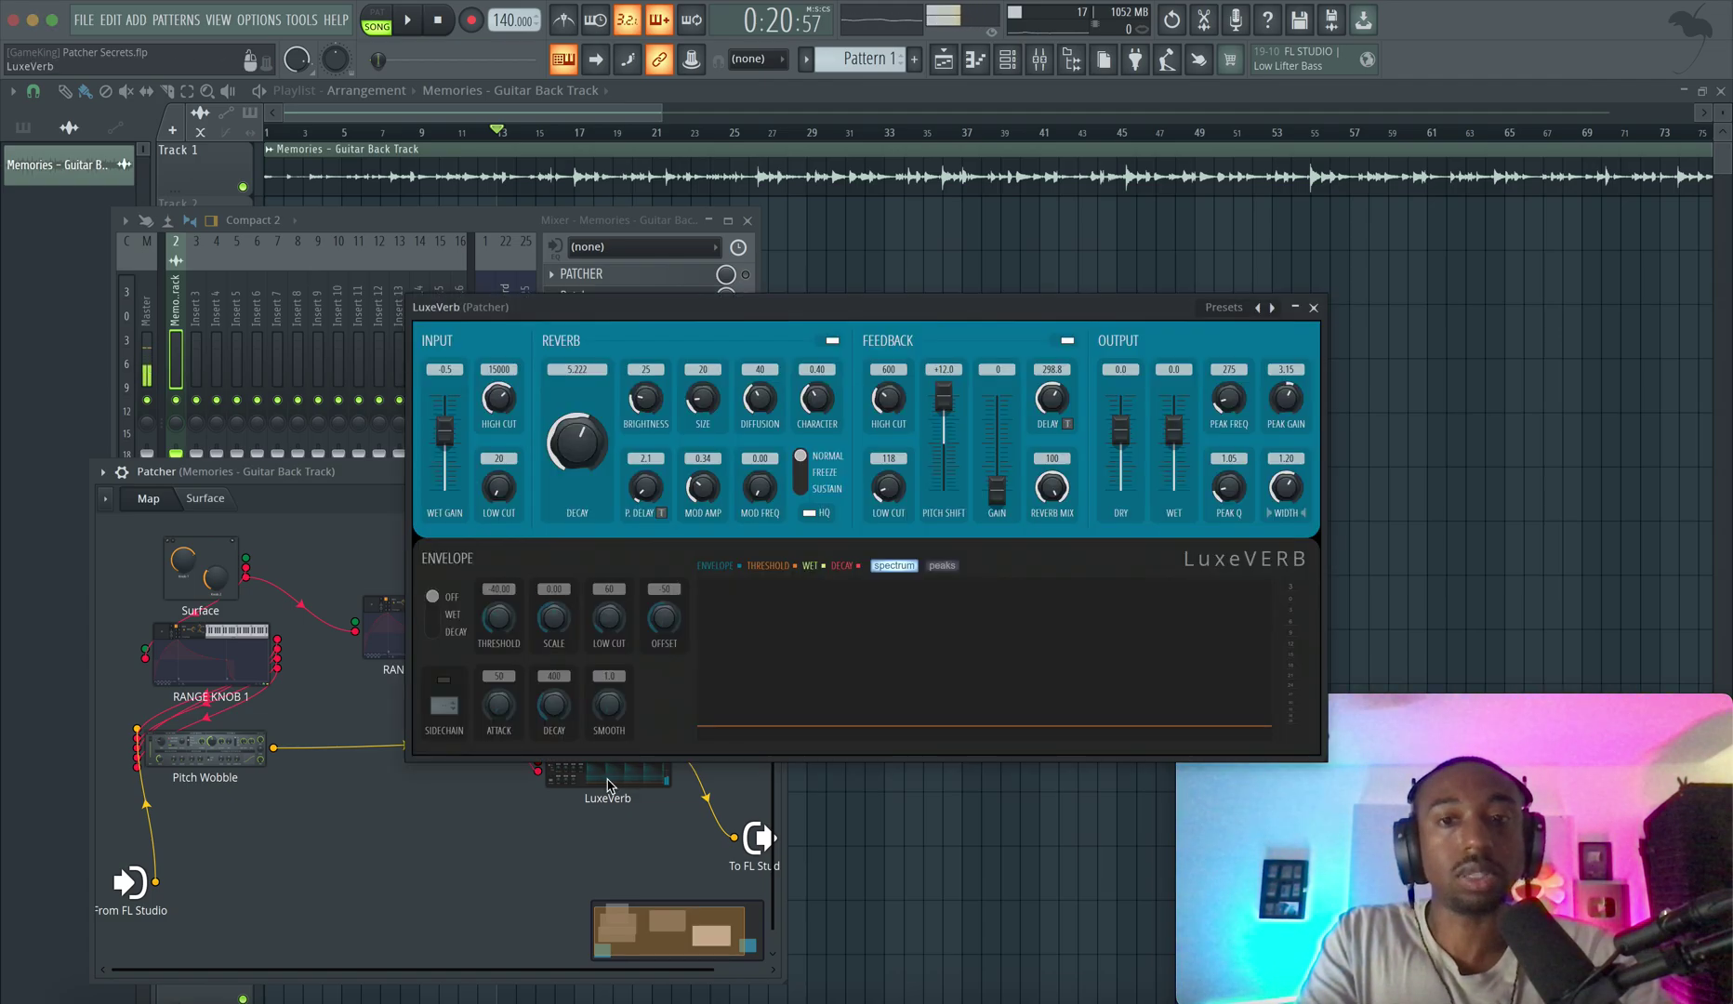
pyautogui.rightClick(1127, 435)
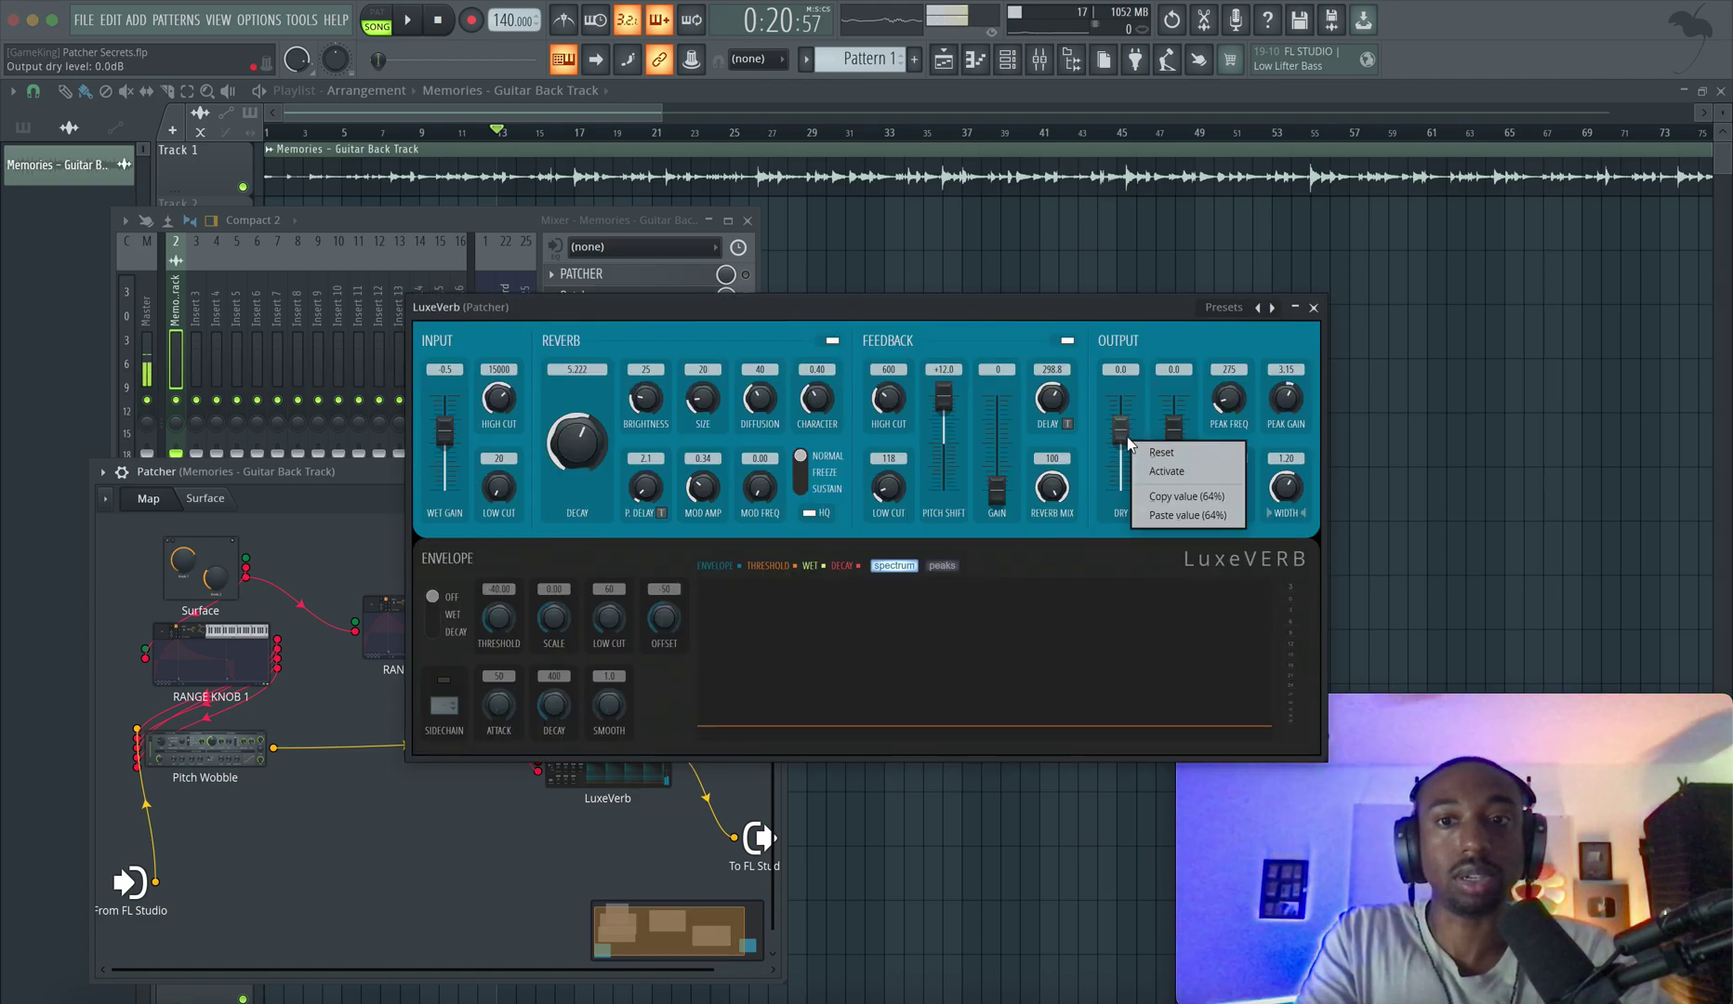
pyautogui.click(1182, 496)
pyautogui.click(1312, 307)
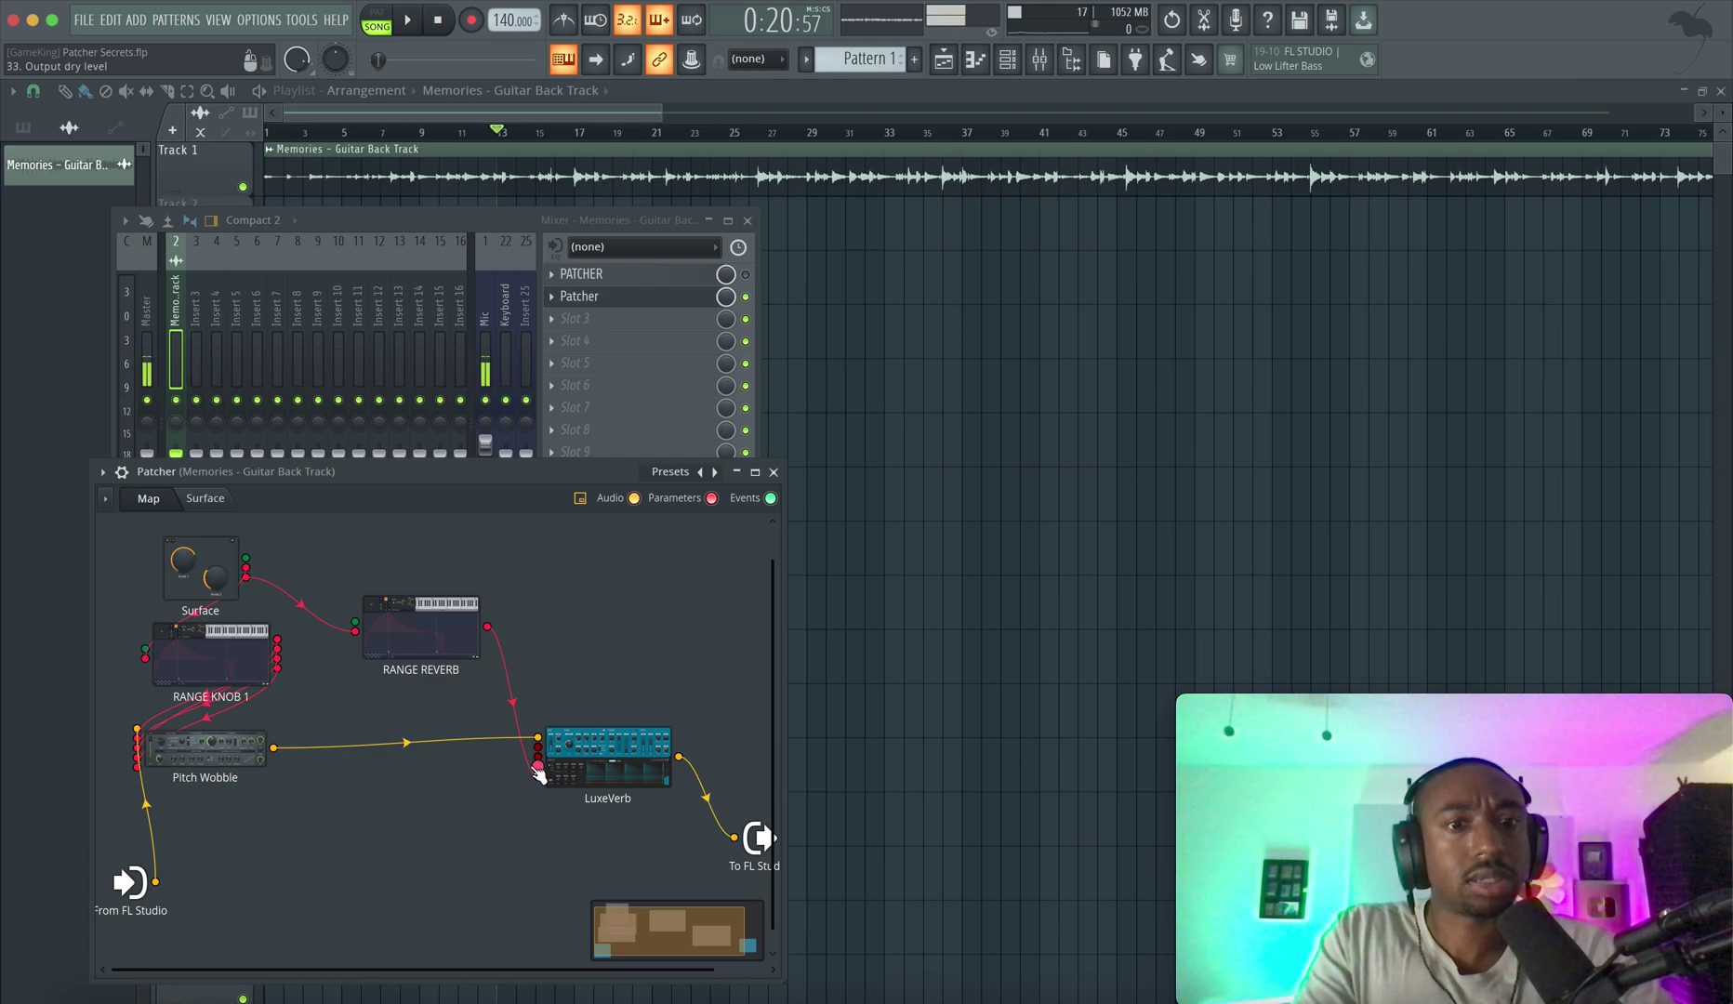
# - Expose RANGE REVERB's Articulator 2 controller output and connect it to LuxeVerb's output dry level input
pyautogui.rightClick(445, 642)
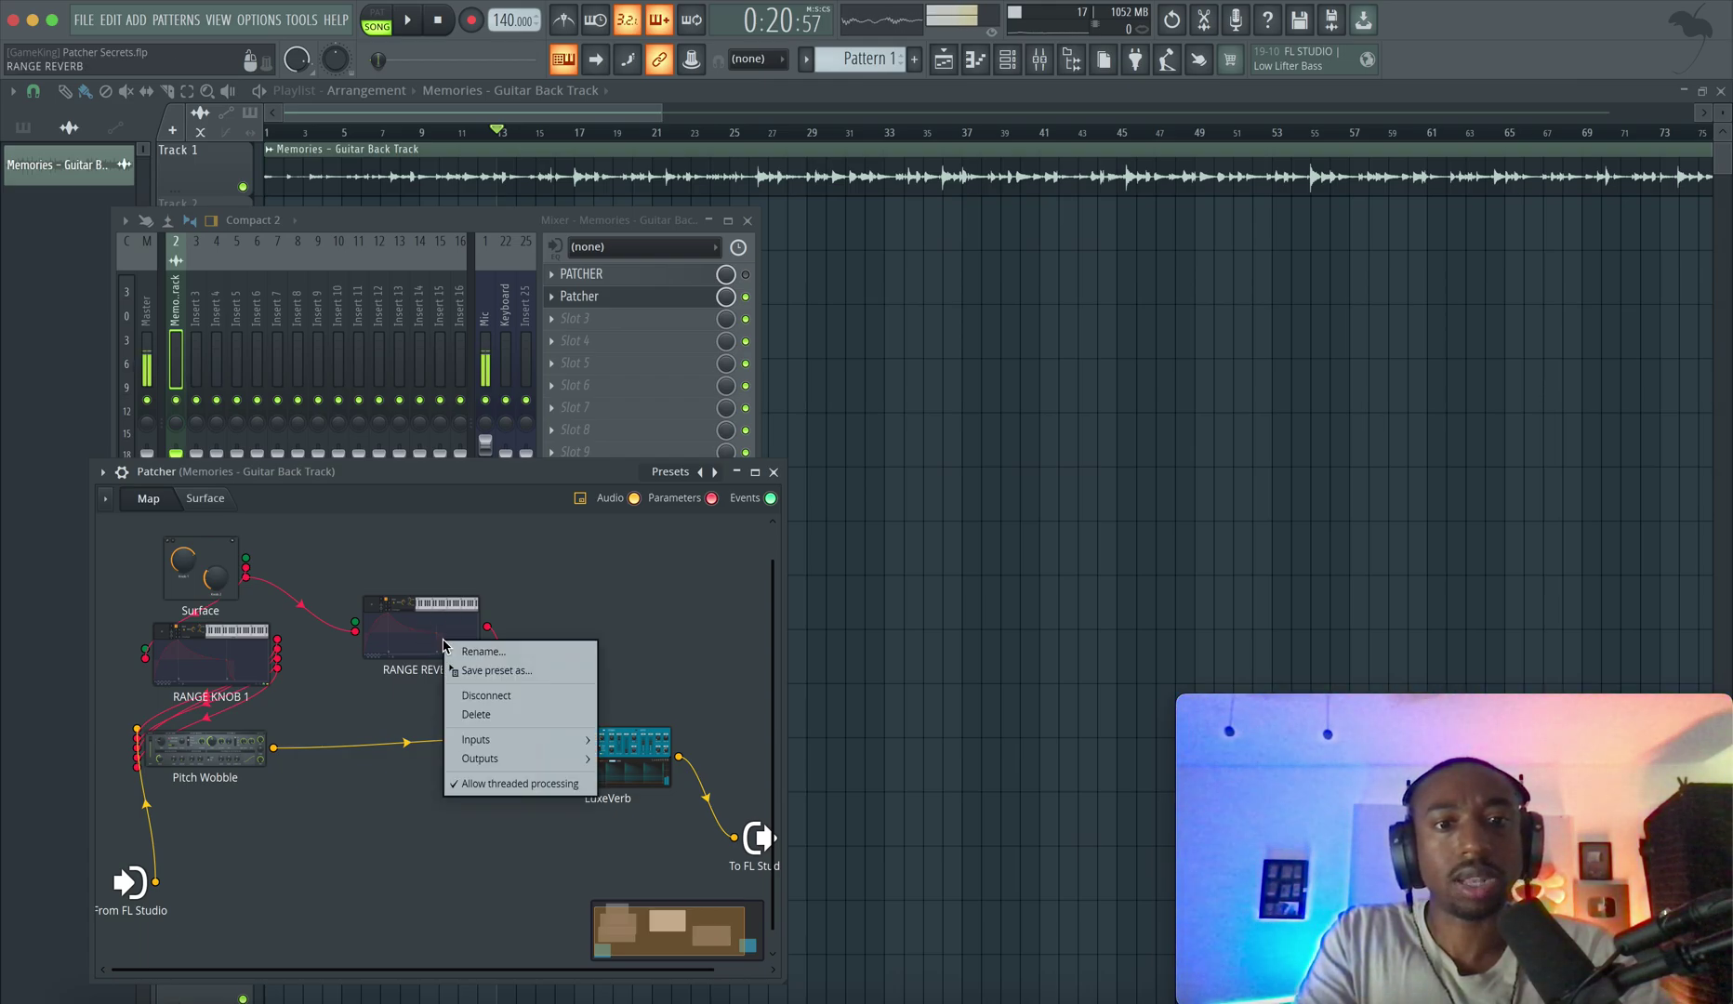
pyautogui.moveTo(500, 757)
pyautogui.moveTo(641, 757)
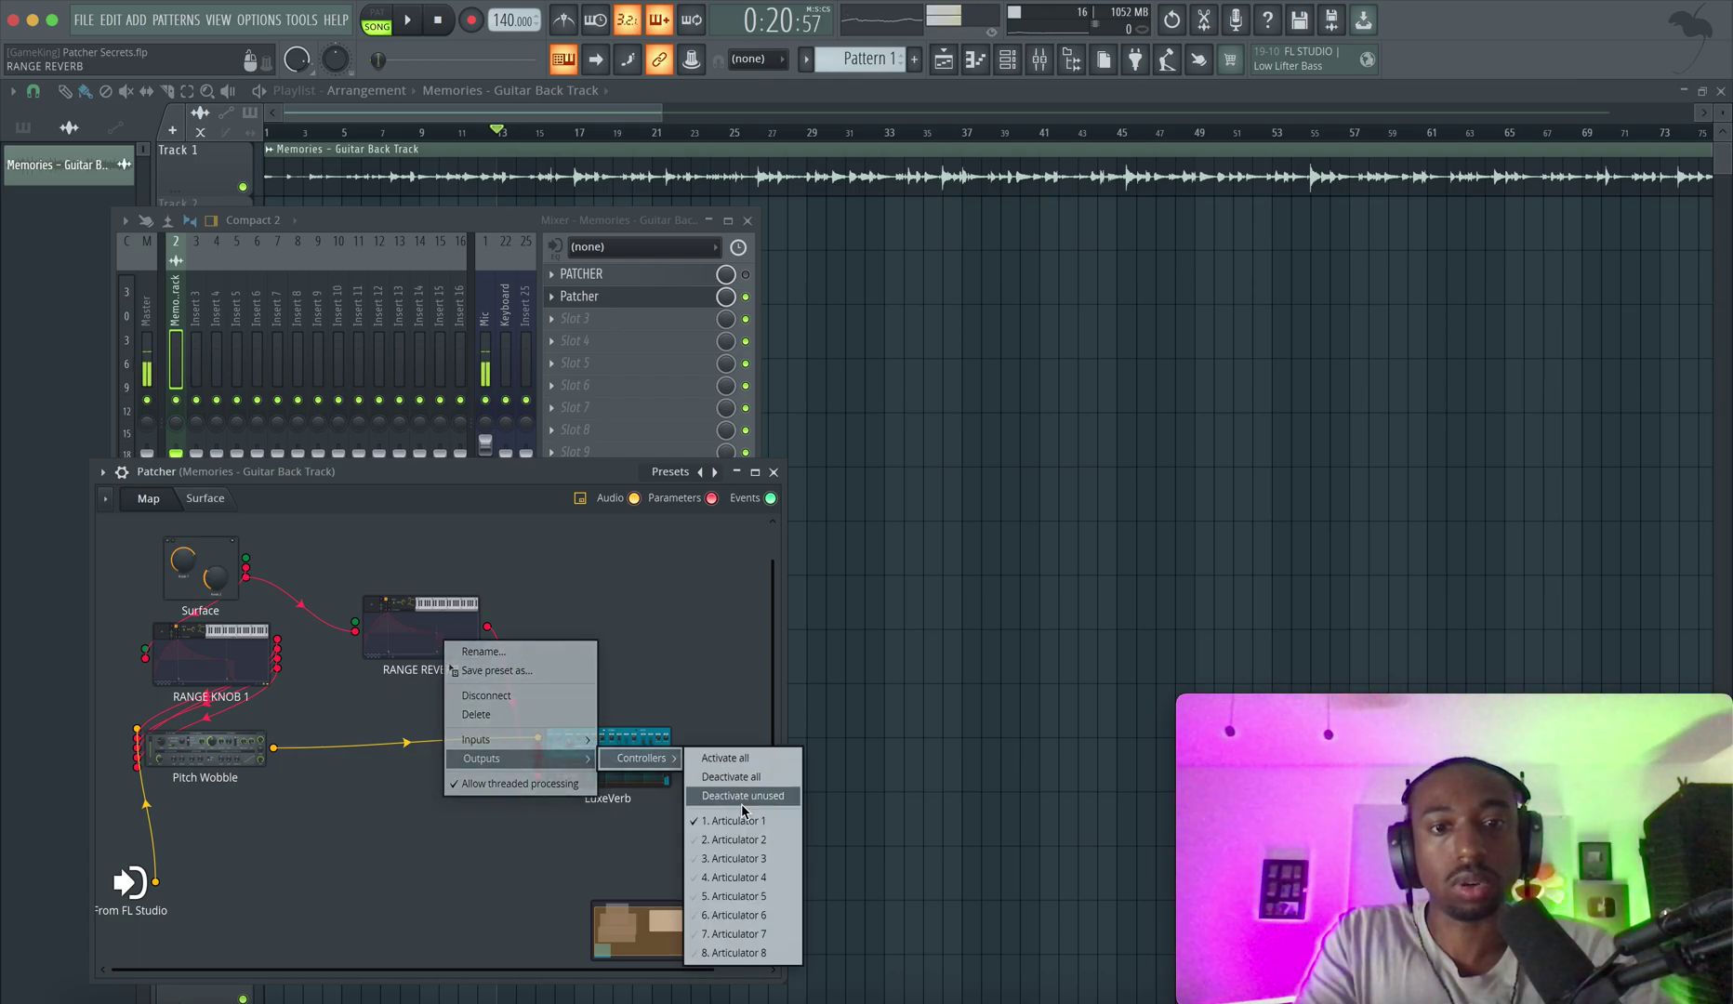
pyautogui.click(730, 840)
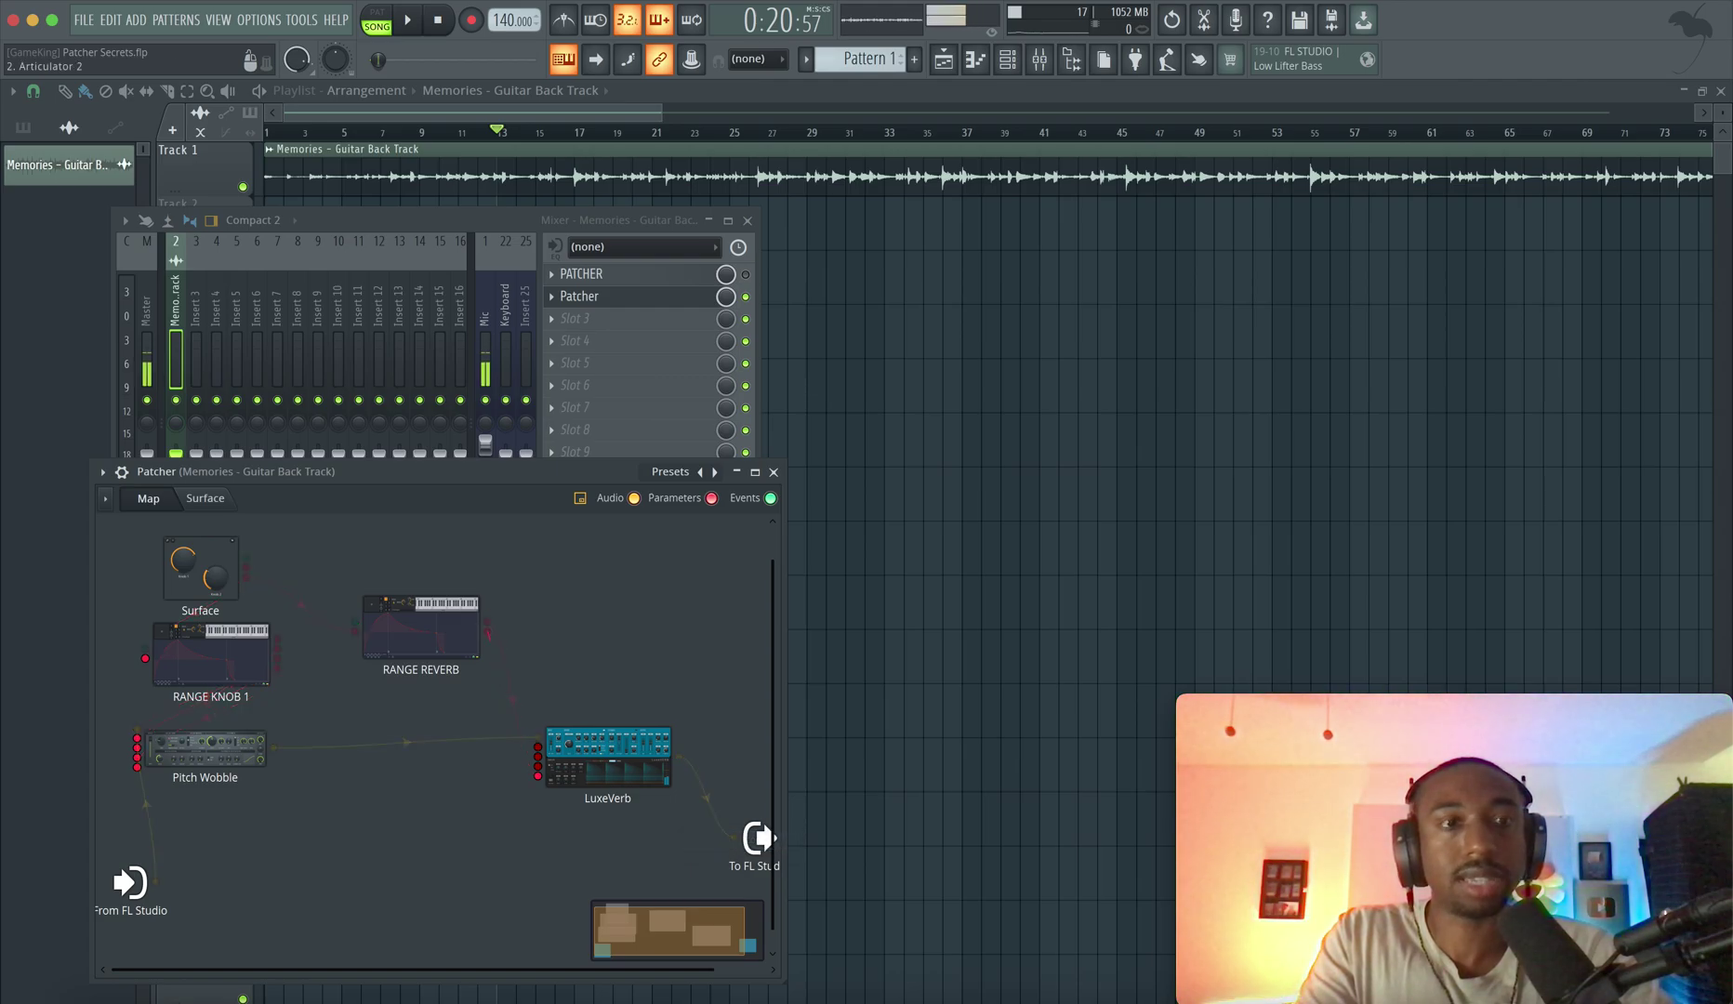
pyautogui.moveTo(503, 723); pyautogui.dragTo(535, 771)
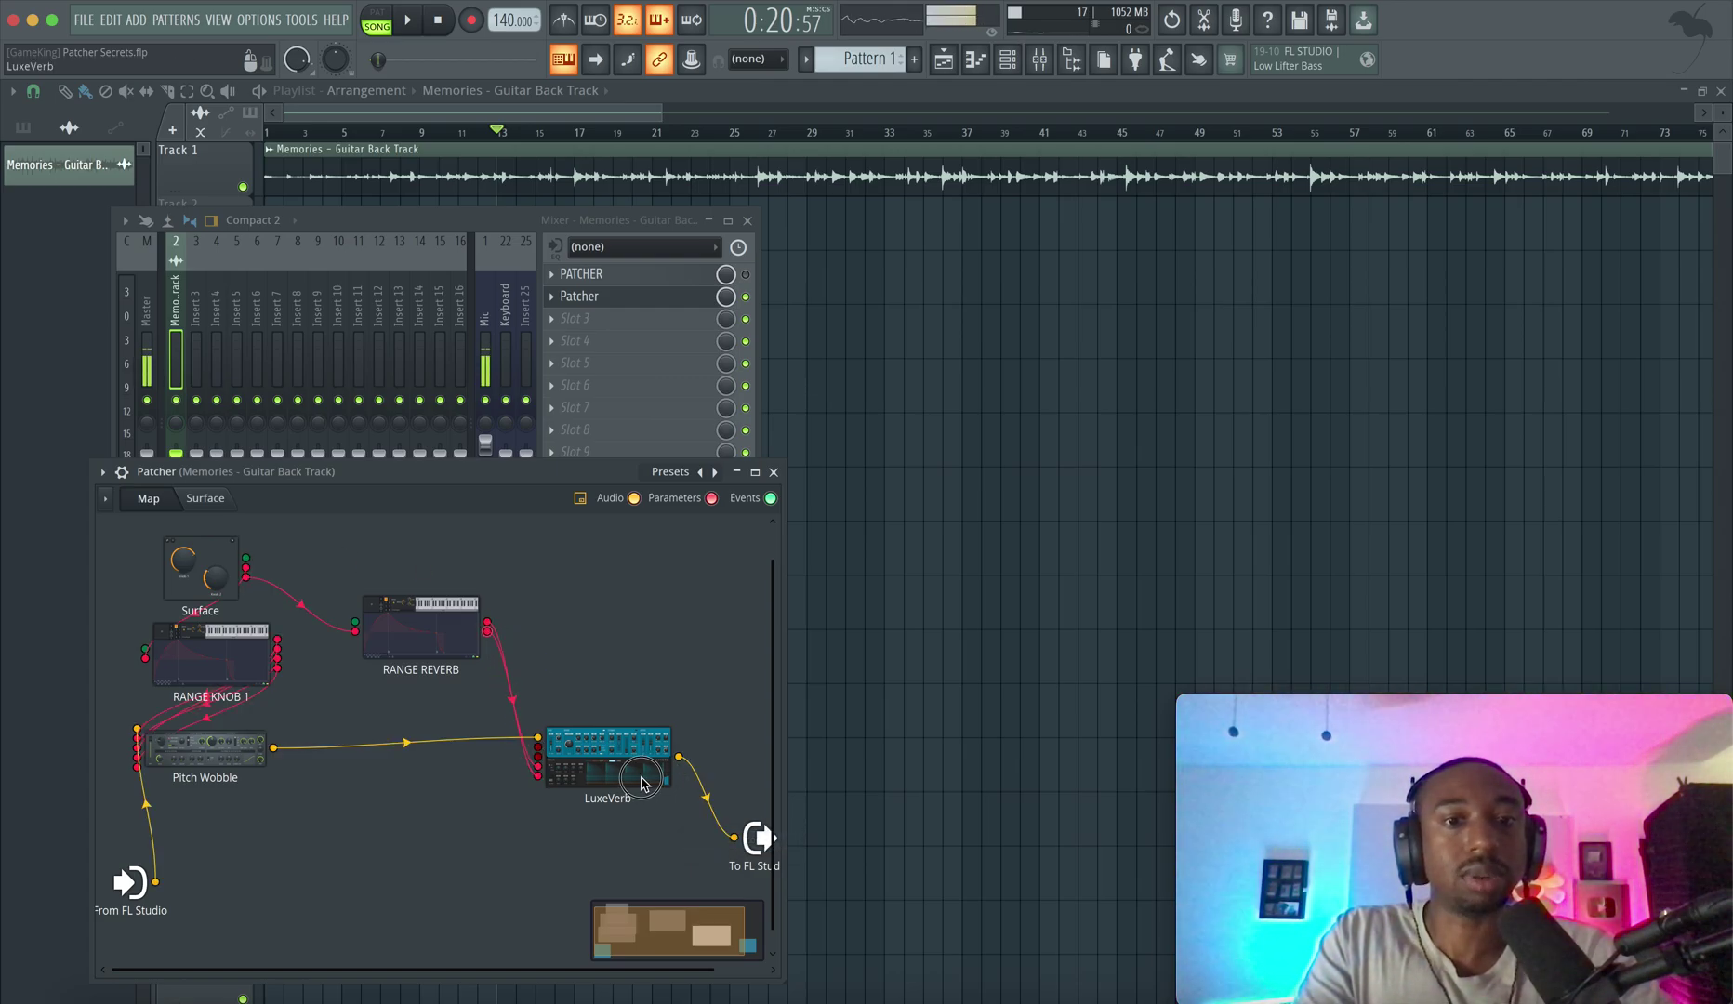
# - Play the guitar track while turning the surface's REVERB knob to check how LuxeVerb's dry and wet levels respond
pyautogui.doubleClick(607, 757)
pyautogui.click(206, 499)
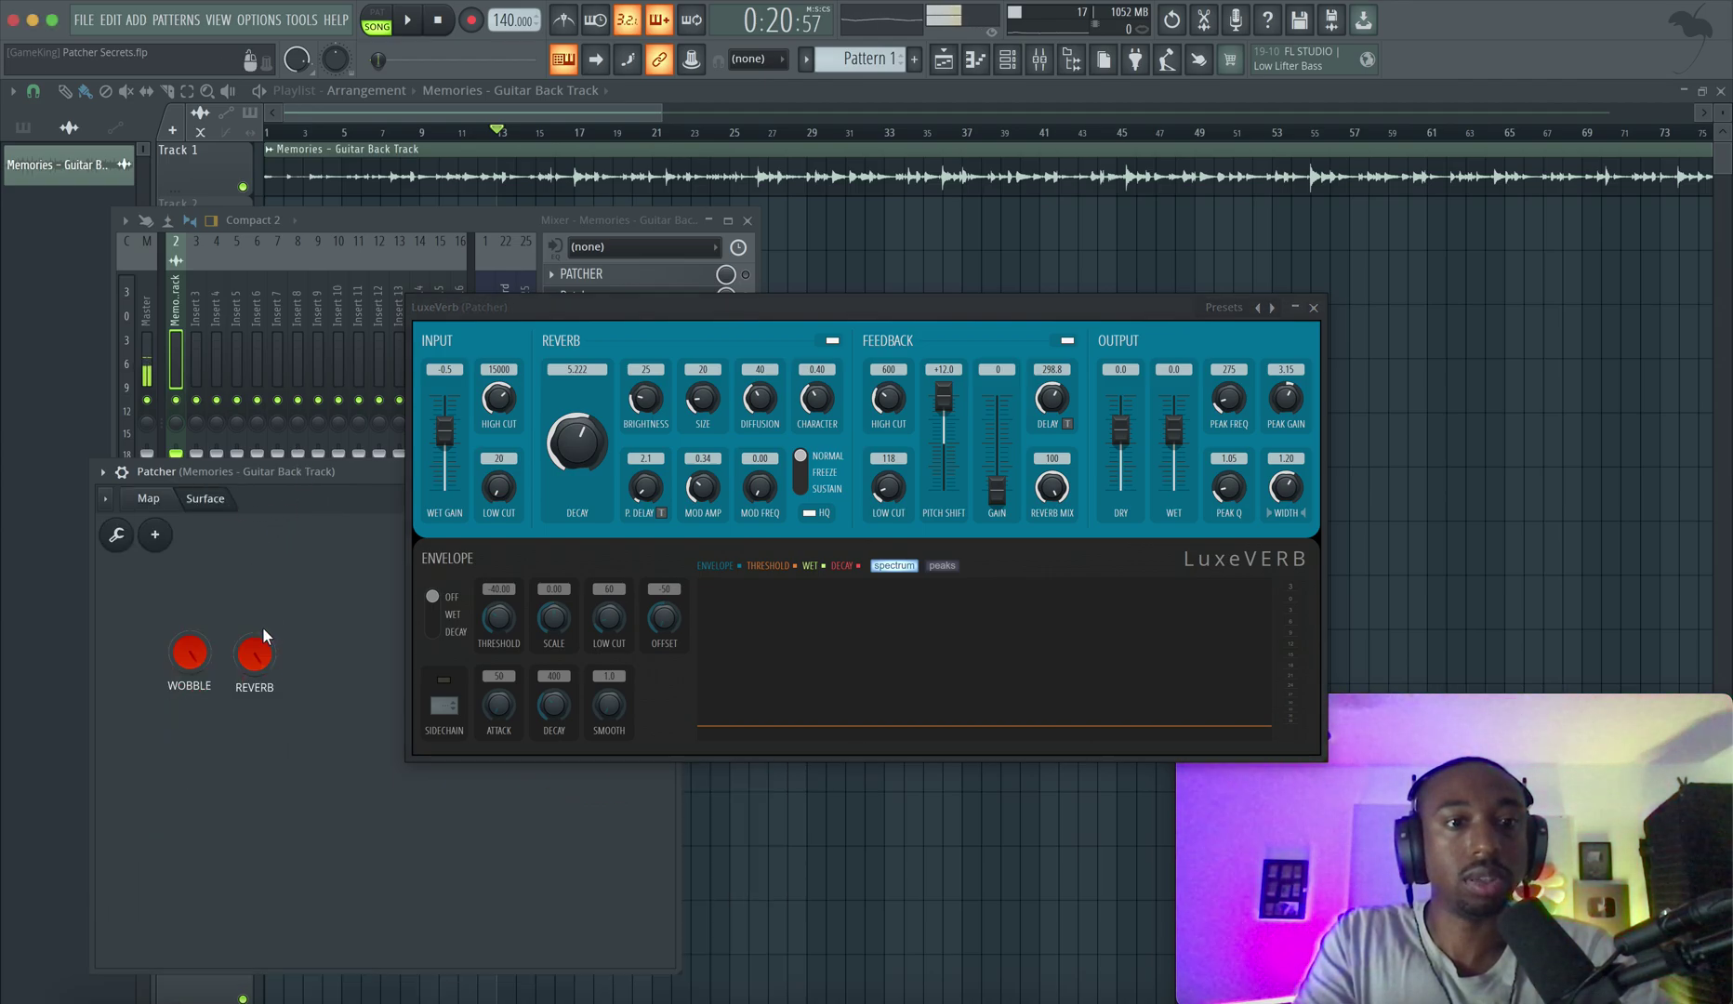
pyautogui.moveTo(251, 656)
pyautogui.mouseDown()
pyautogui.moveTo(251, 706)
pyautogui.moveTo(254, 628)
pyautogui.moveTo(253, 662)
pyautogui.mouseUp()
pyautogui.press('space')
pyautogui.press('space')
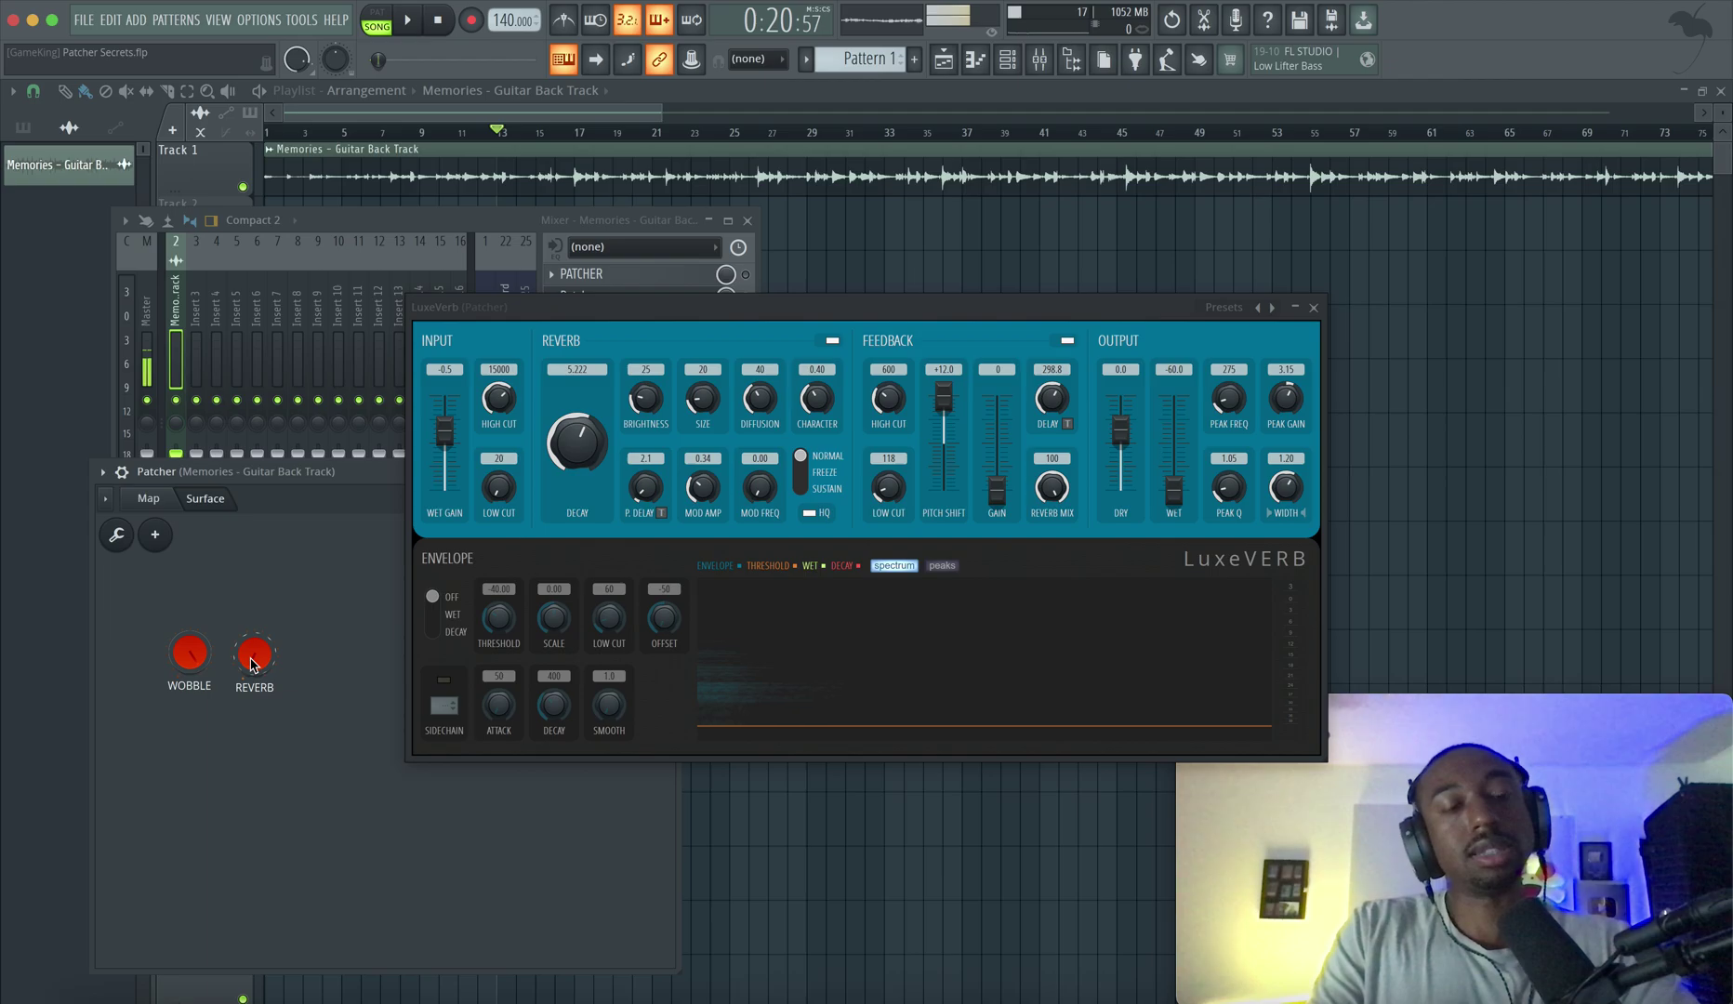
pyautogui.press('space')
pyautogui.moveTo(251, 659); pyautogui.dragTo(251, 610)
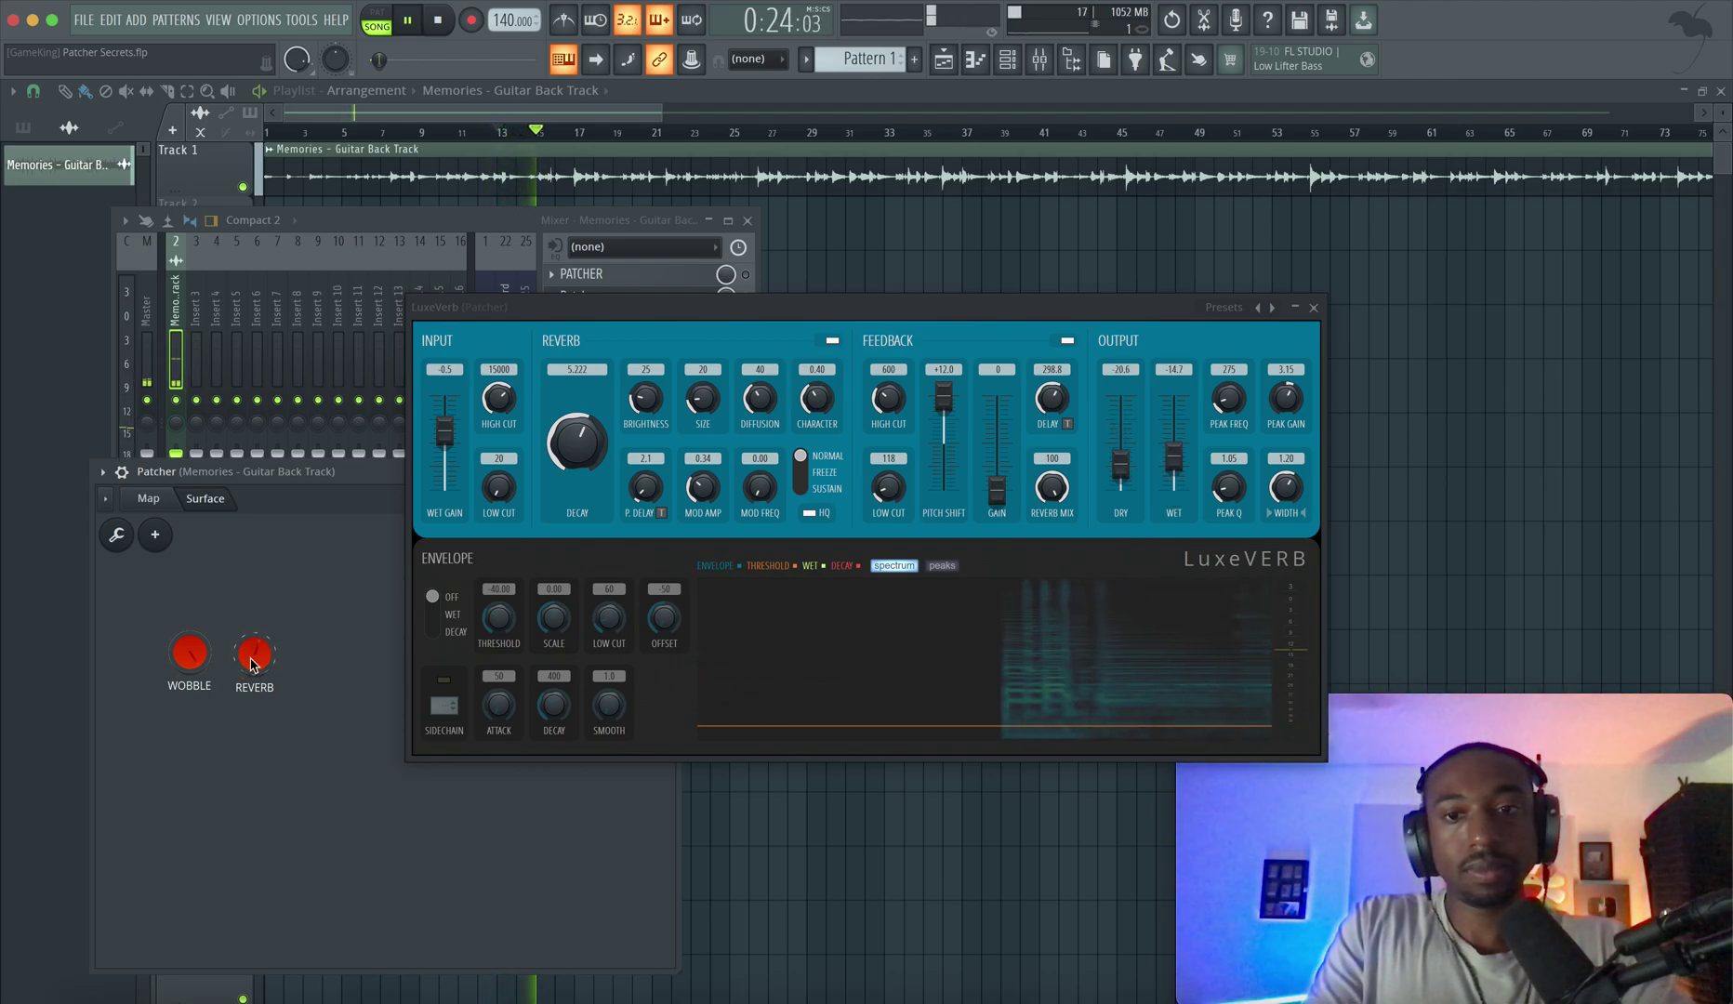
pyautogui.press('space')
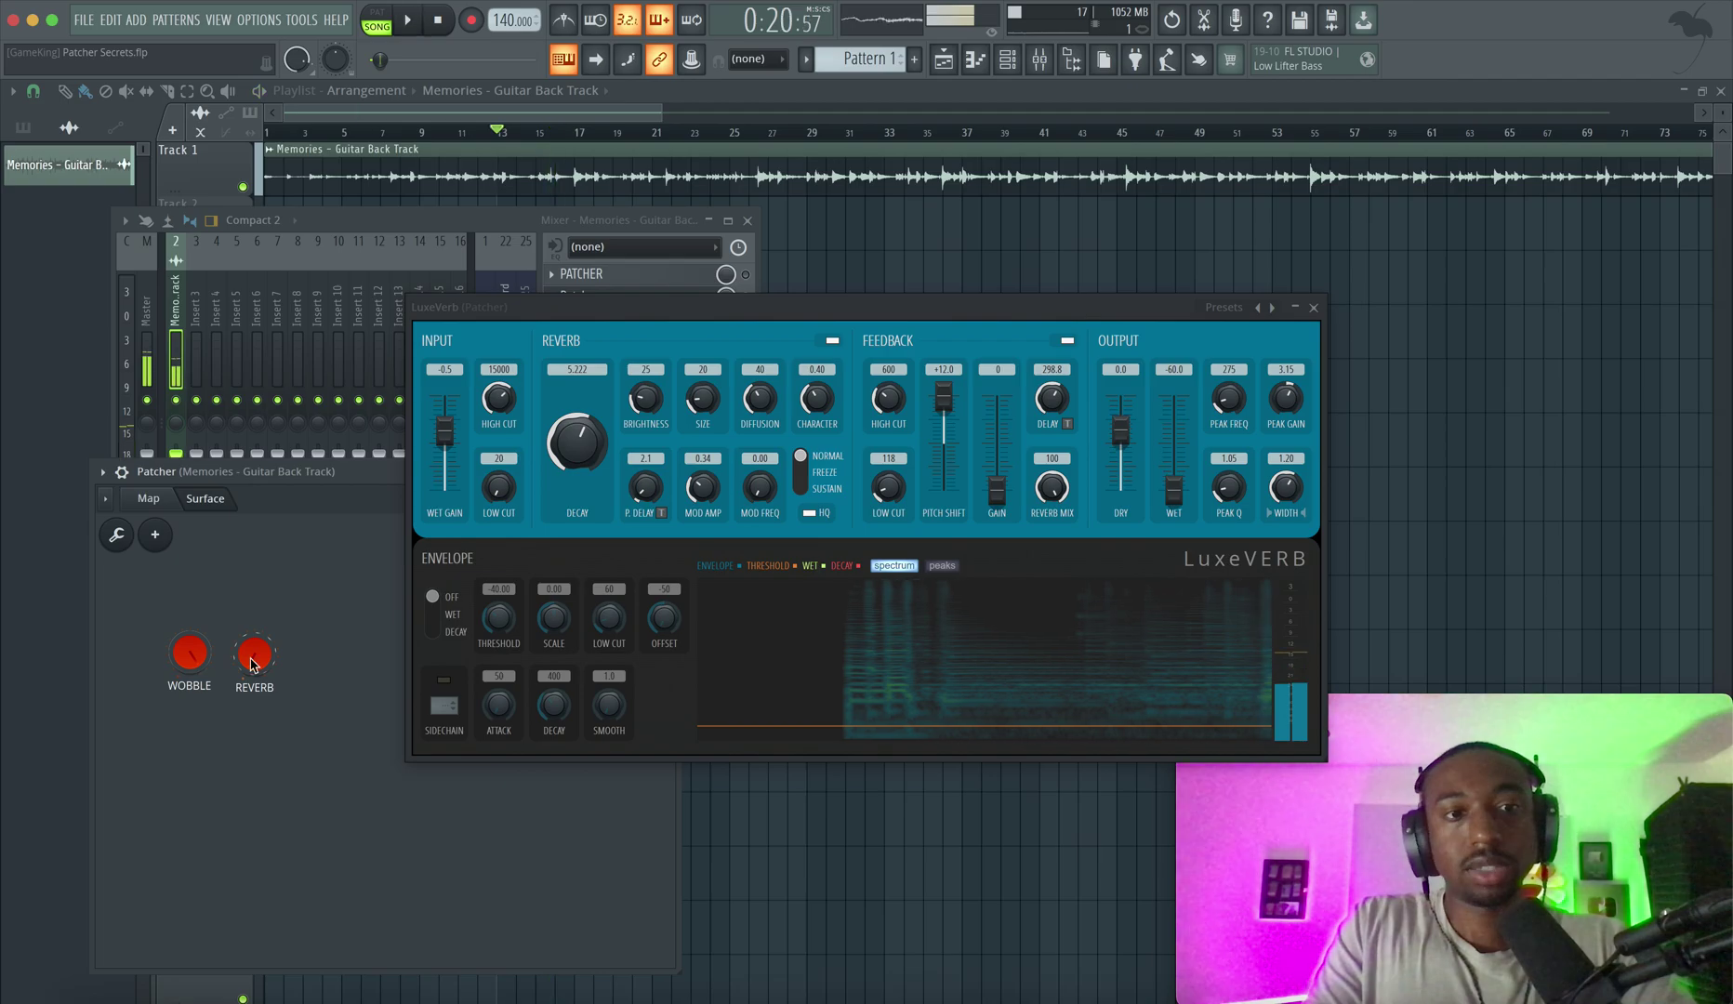
pyautogui.click(149, 498)
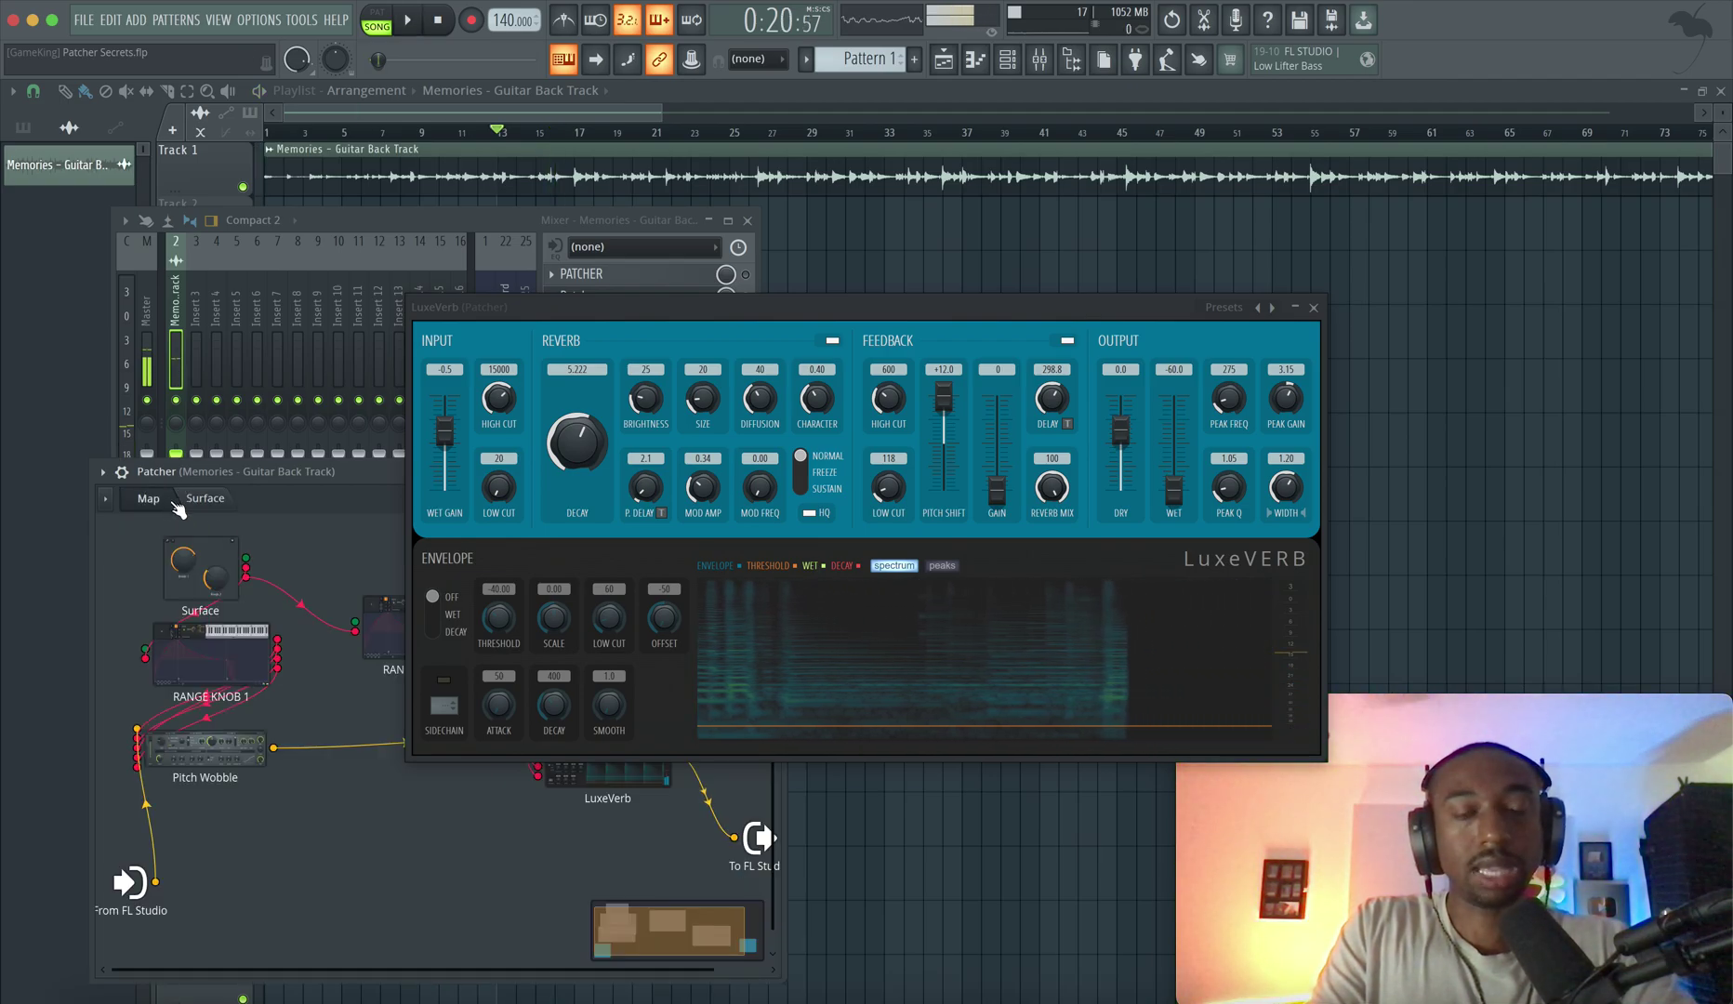
pyautogui.click(1313, 307)
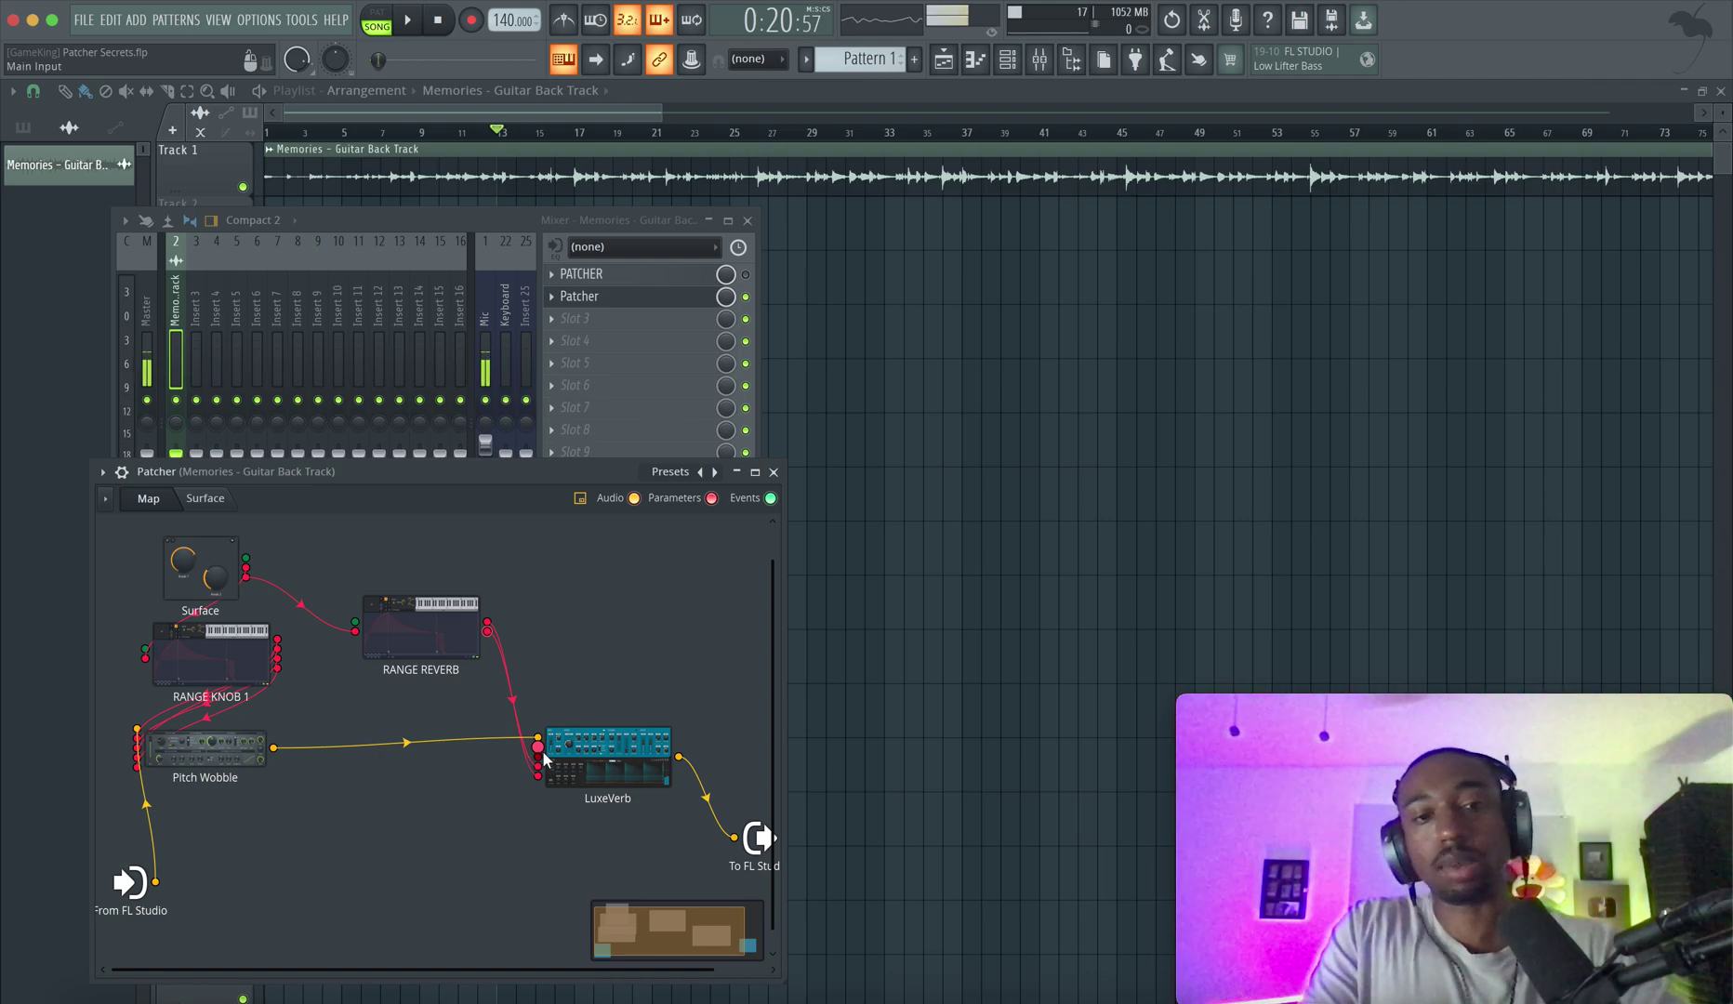
# - Reposition LuxeVerb on the map just below RANGE REVERB, with room between it and Pitch Wobble
pyautogui.moveTo(576, 757); pyautogui.dragTo(372, 732)
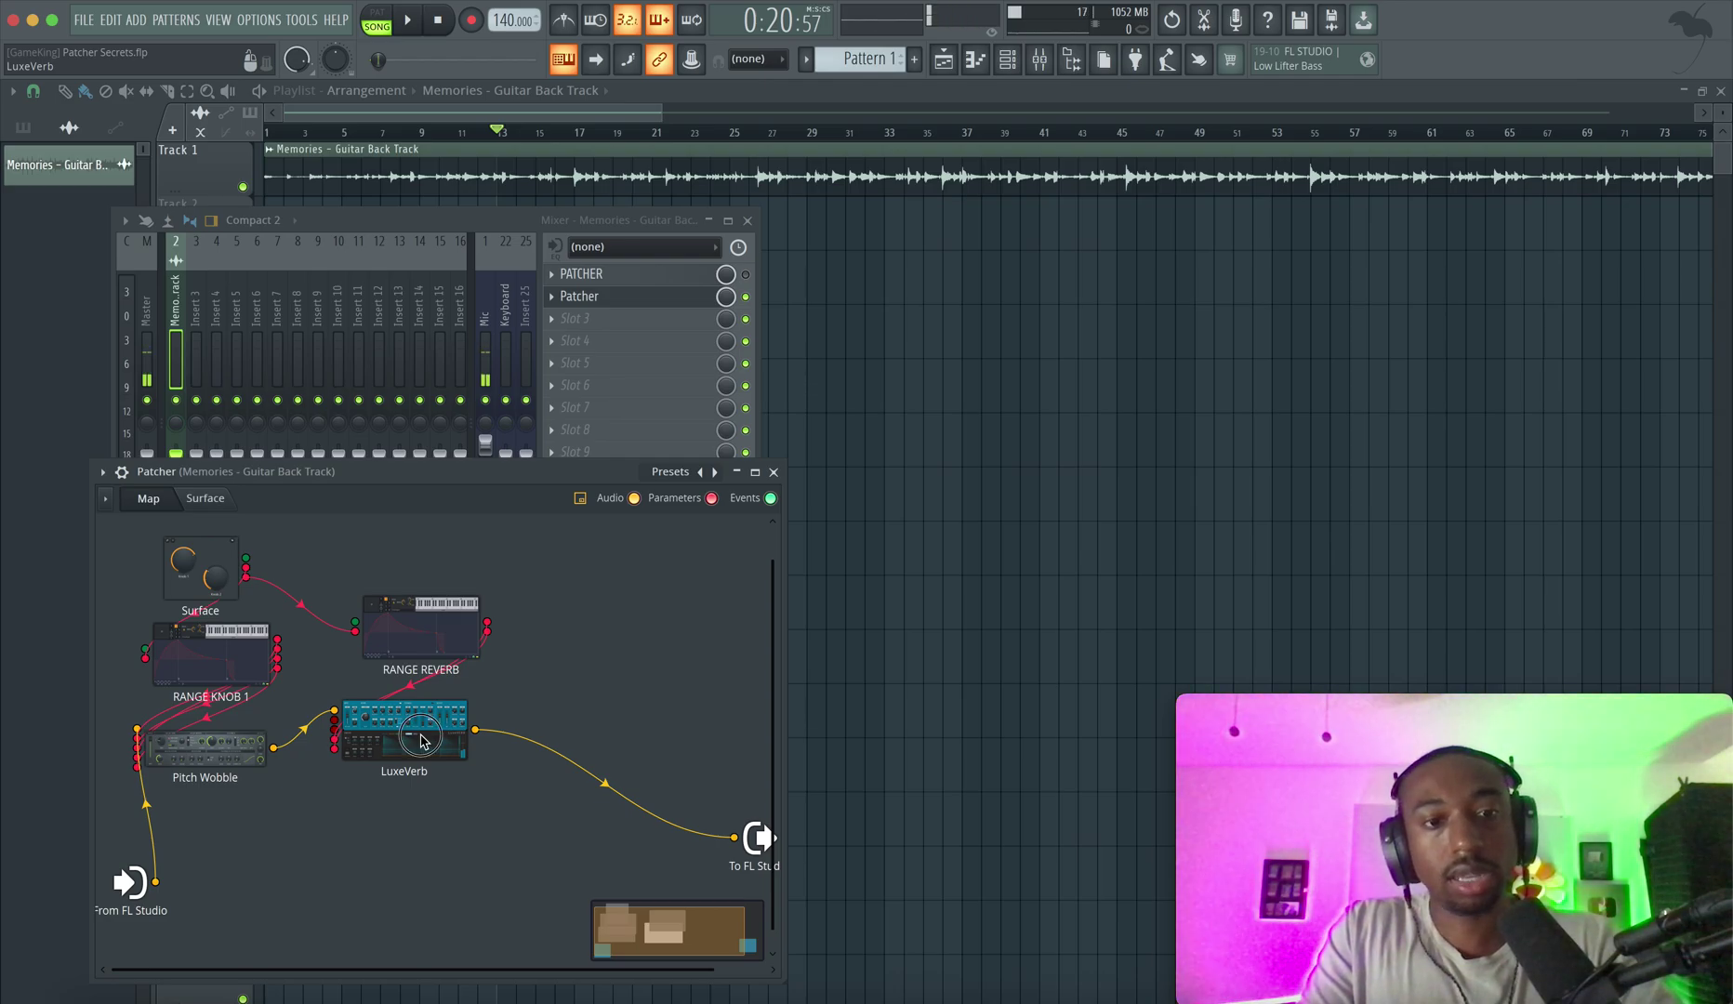
pyautogui.doubleClick(423, 740)
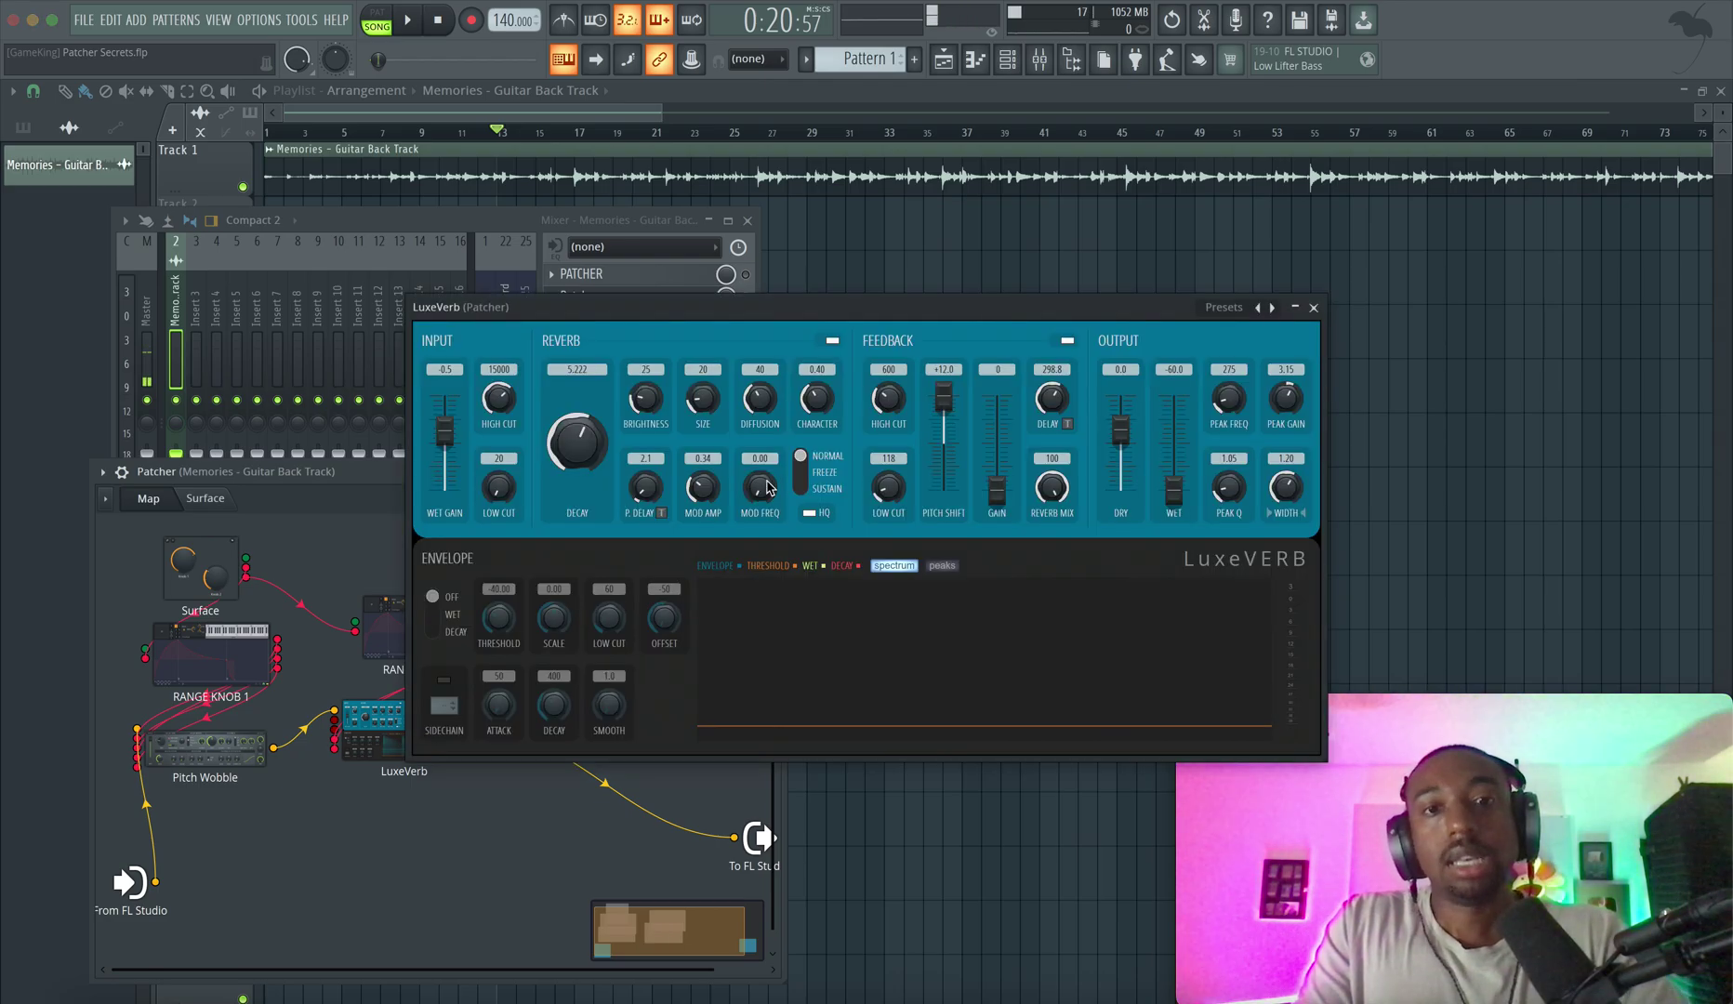
pyautogui.click(1313, 308)
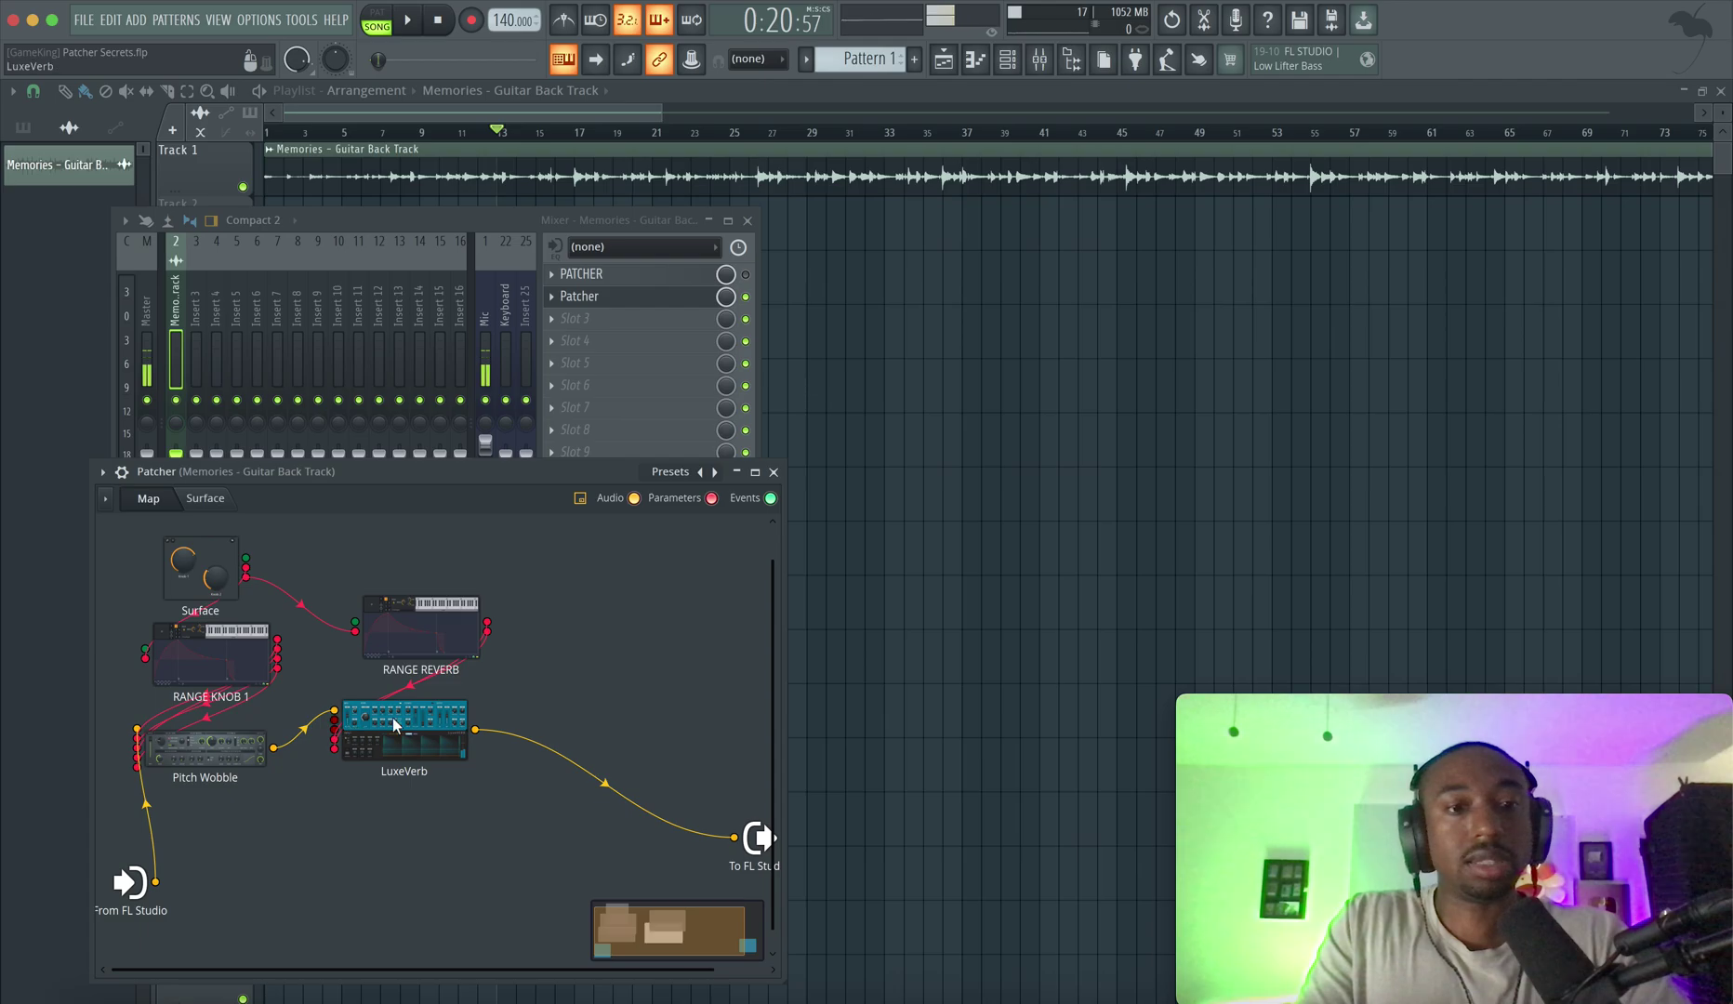
pyautogui.moveTo(404, 720); pyautogui.dragTo(480, 734)
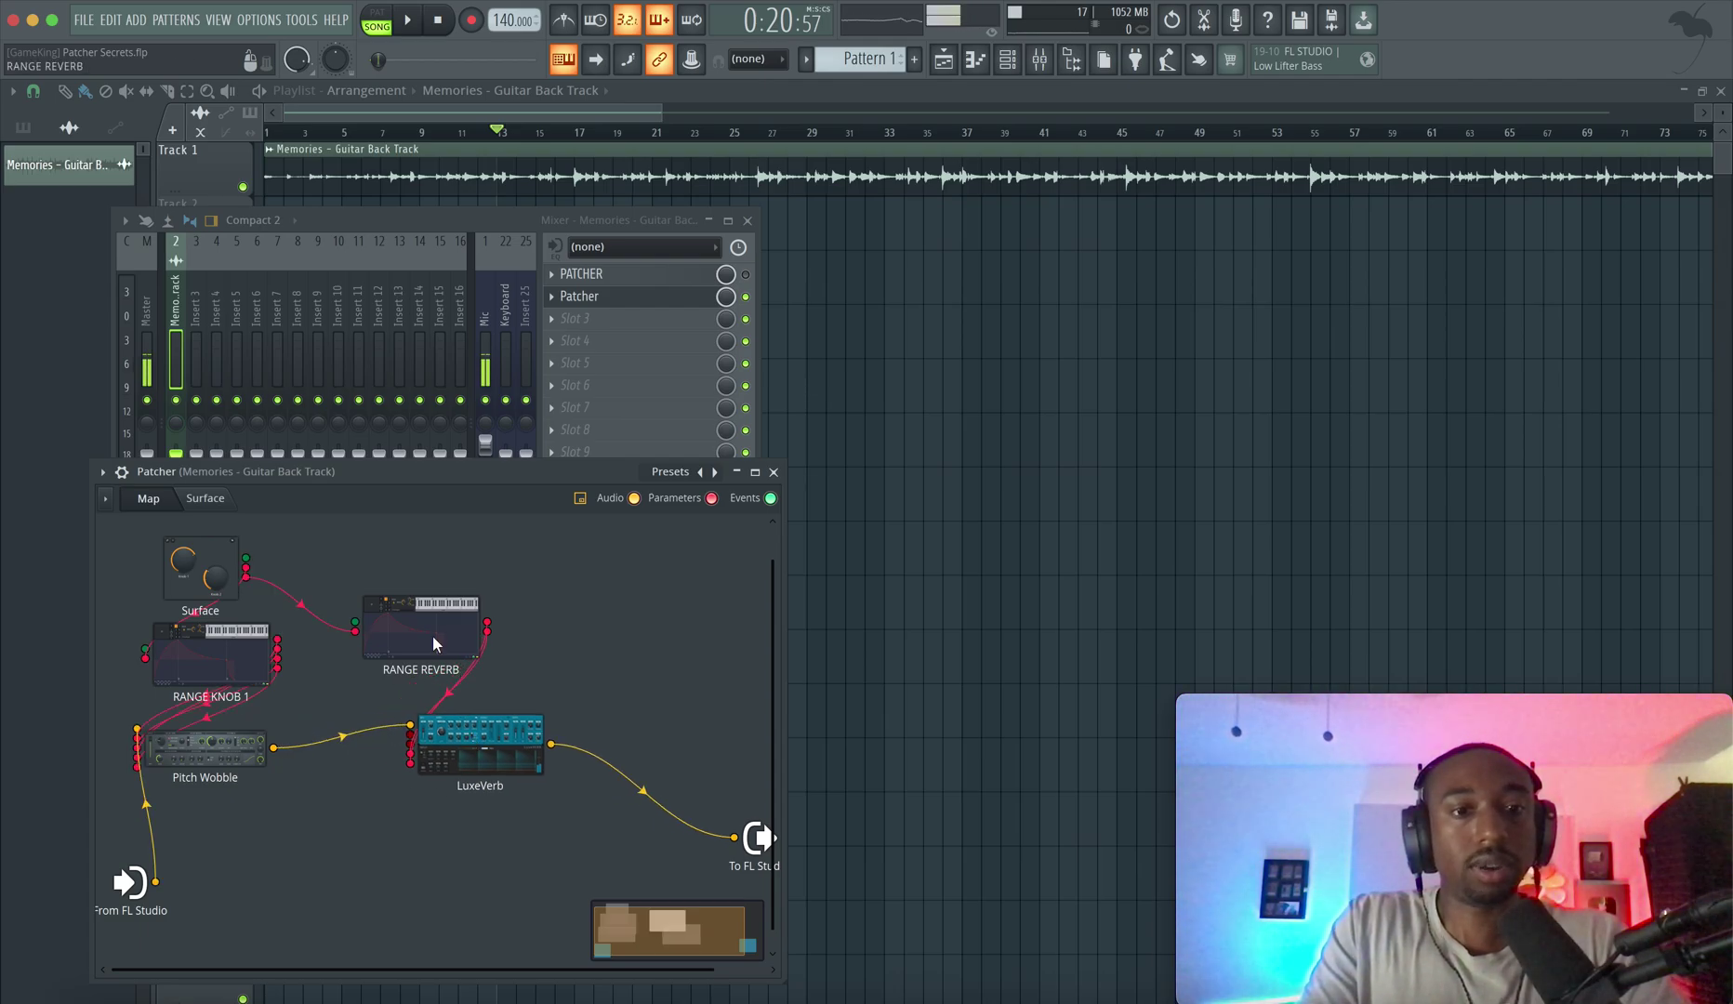
# - While the track plays, set LuxeVerb's feedback gain to 63 and its output wet level to -11.6 dB
pyautogui.doubleClick(475, 734)
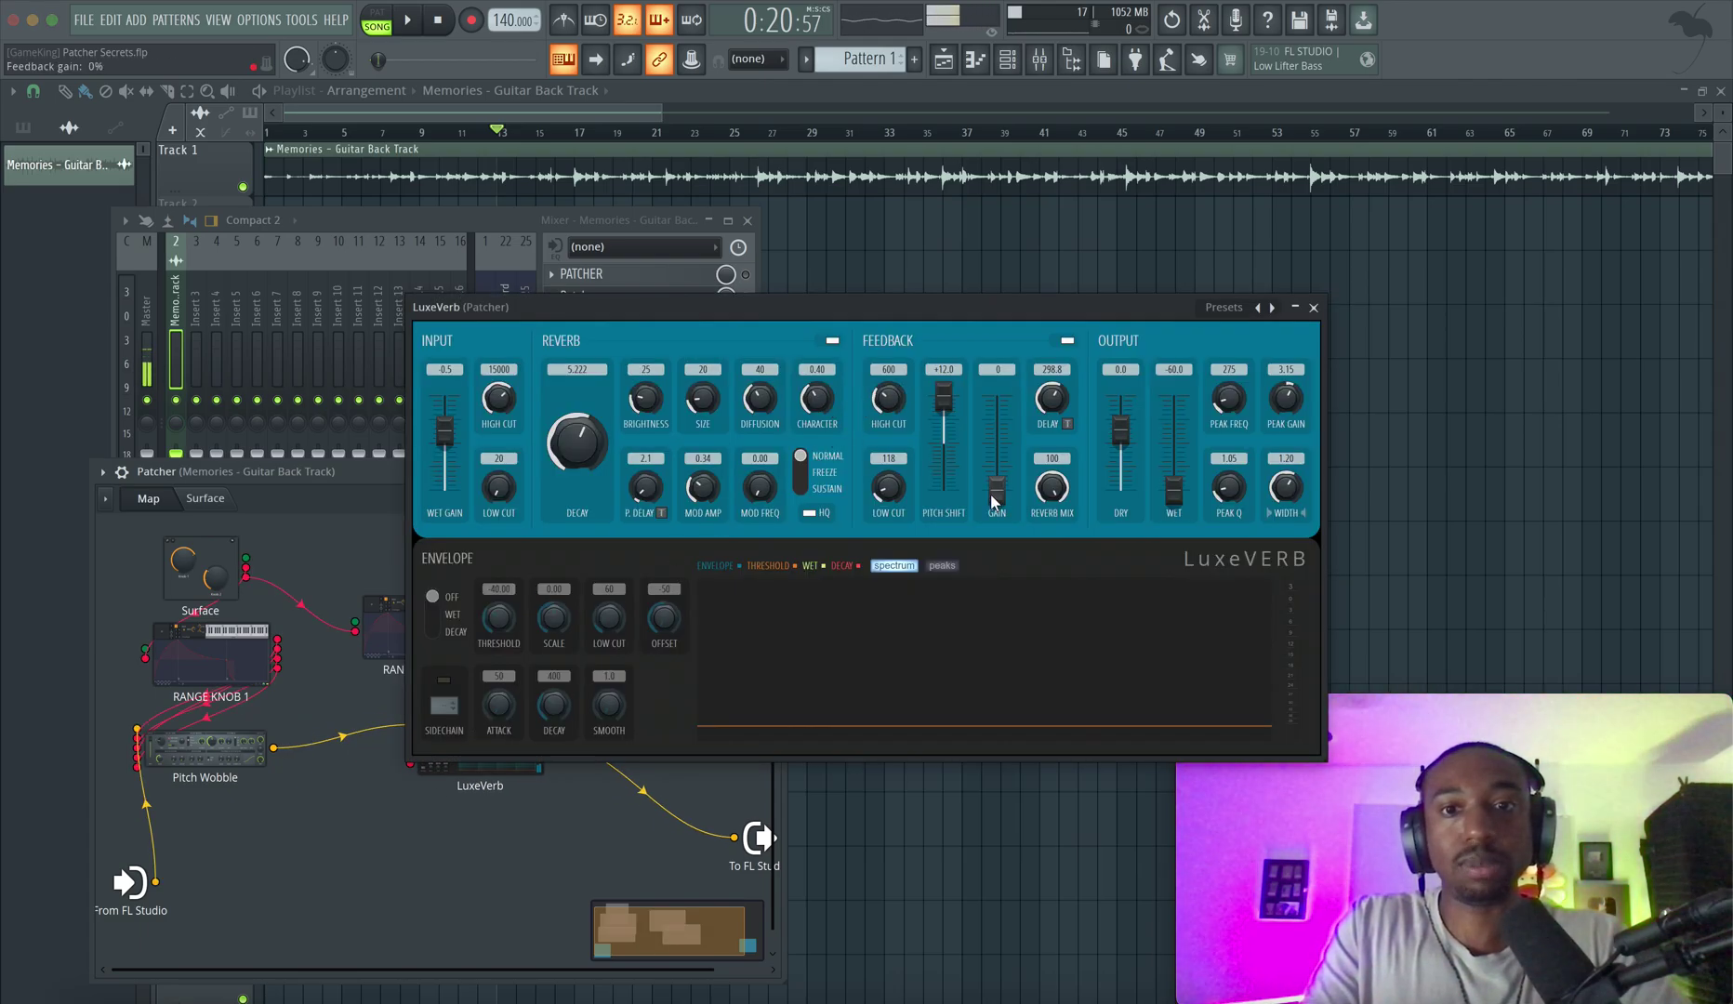
pyautogui.press('space')
pyautogui.moveTo(997, 481); pyautogui.dragTo(997, 453)
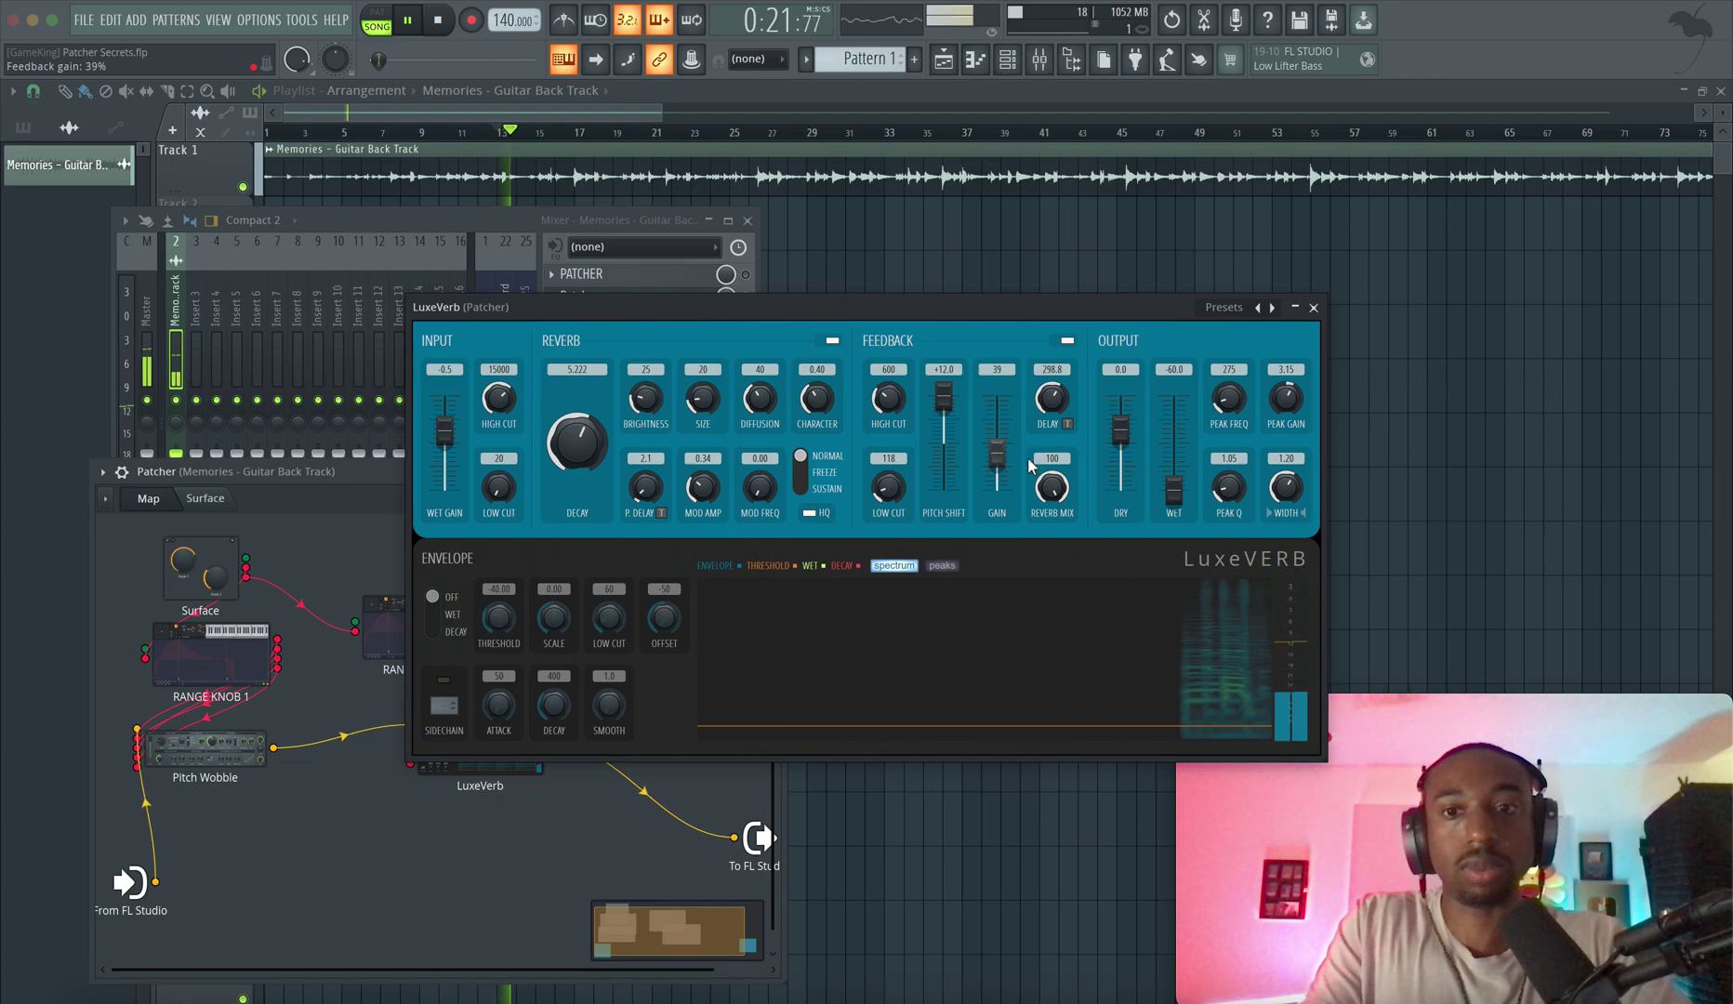
pyautogui.moveTo(1178, 502); pyautogui.dragTo(1162, 451)
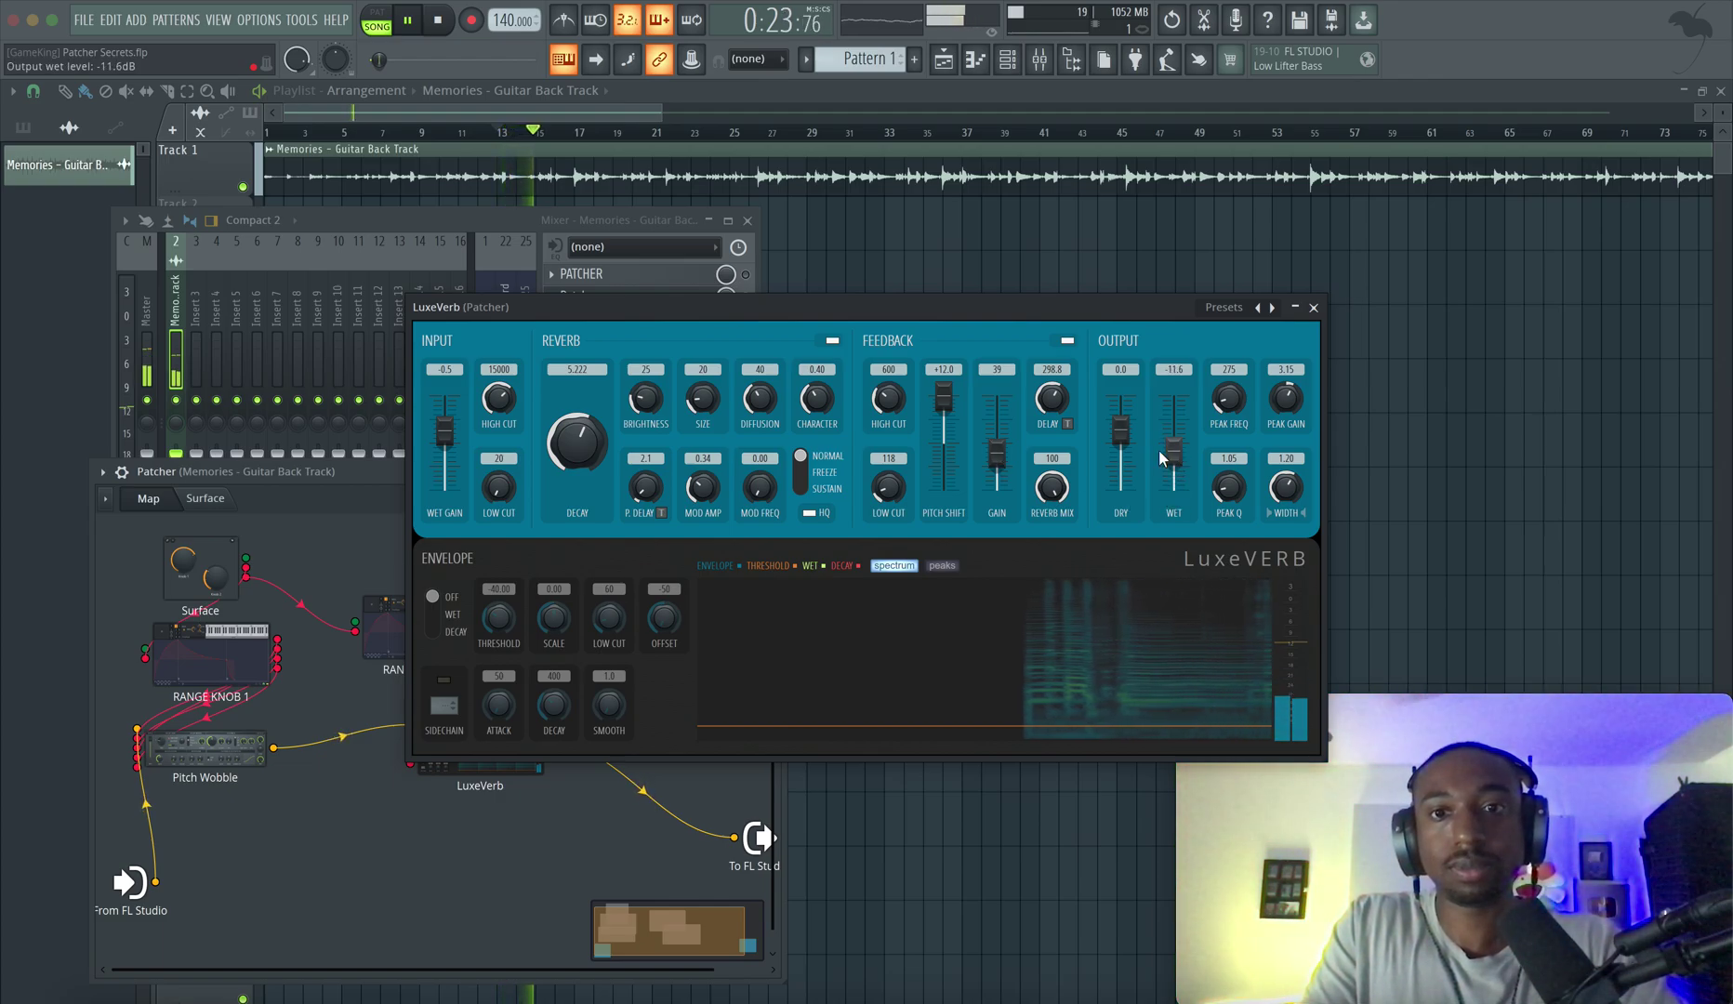
pyautogui.moveTo(1010, 462); pyautogui.dragTo(1010, 441)
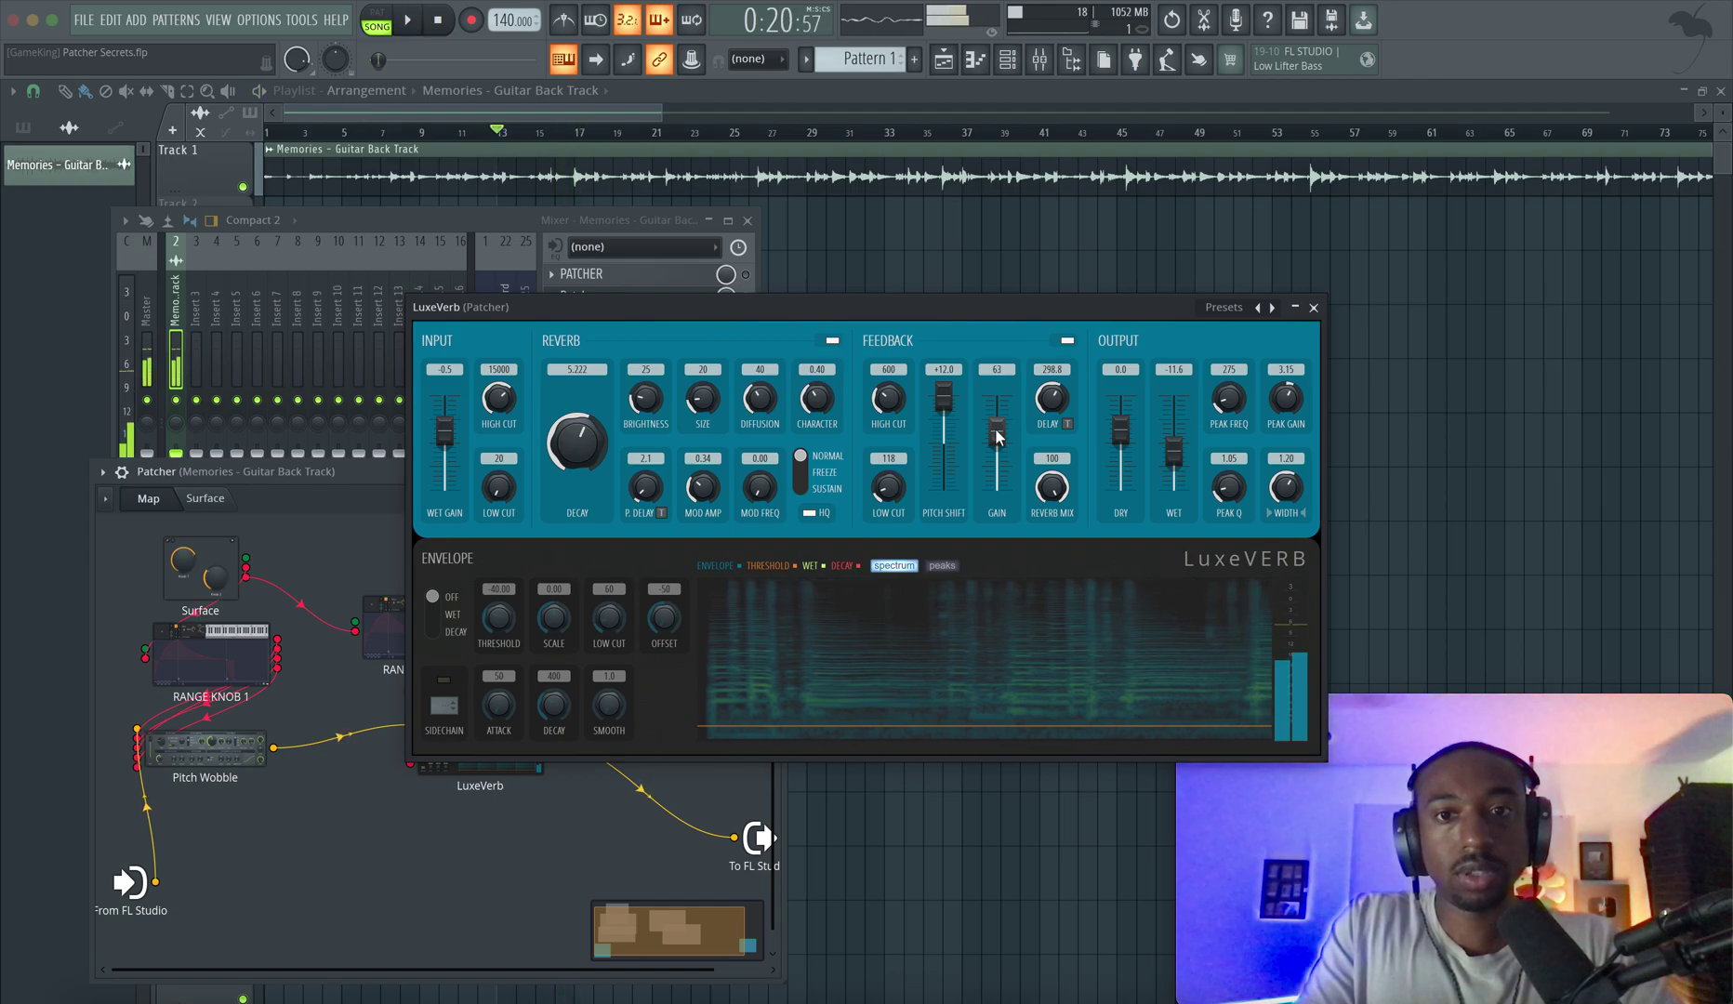
# - Copy LuxeVerb's feedback gain value and close the reverb
pyautogui.rightClick(997, 437)
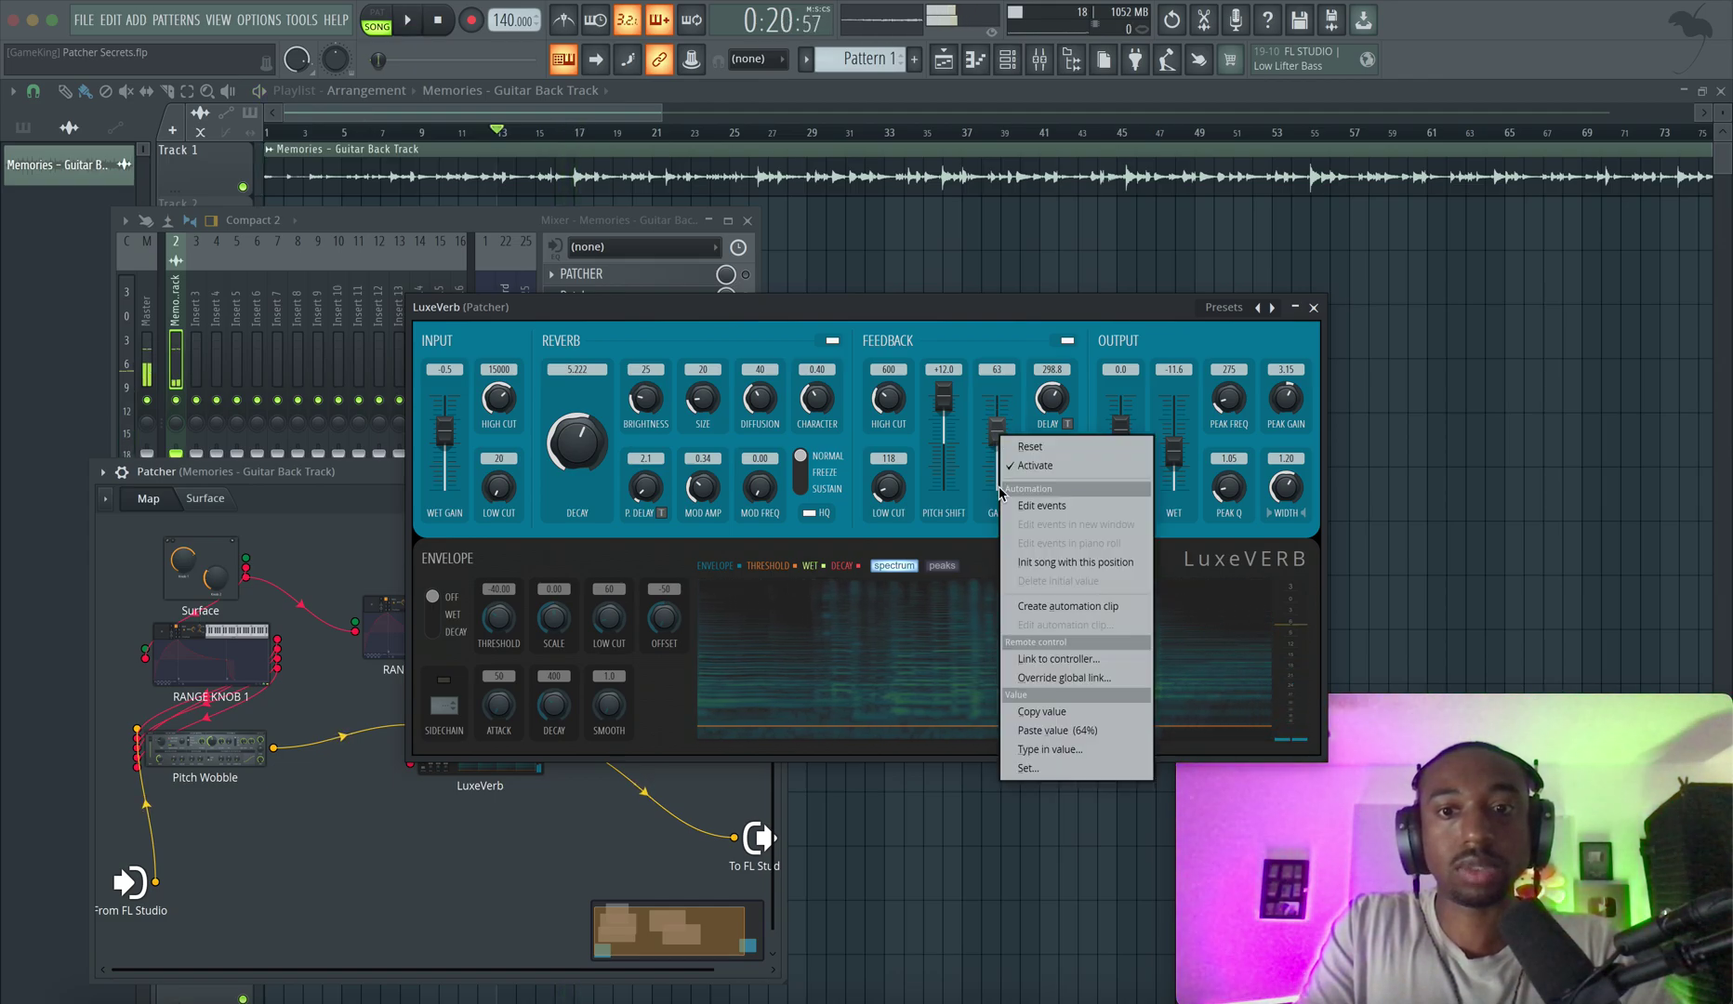
pyautogui.click(1038, 711)
pyautogui.click(1313, 306)
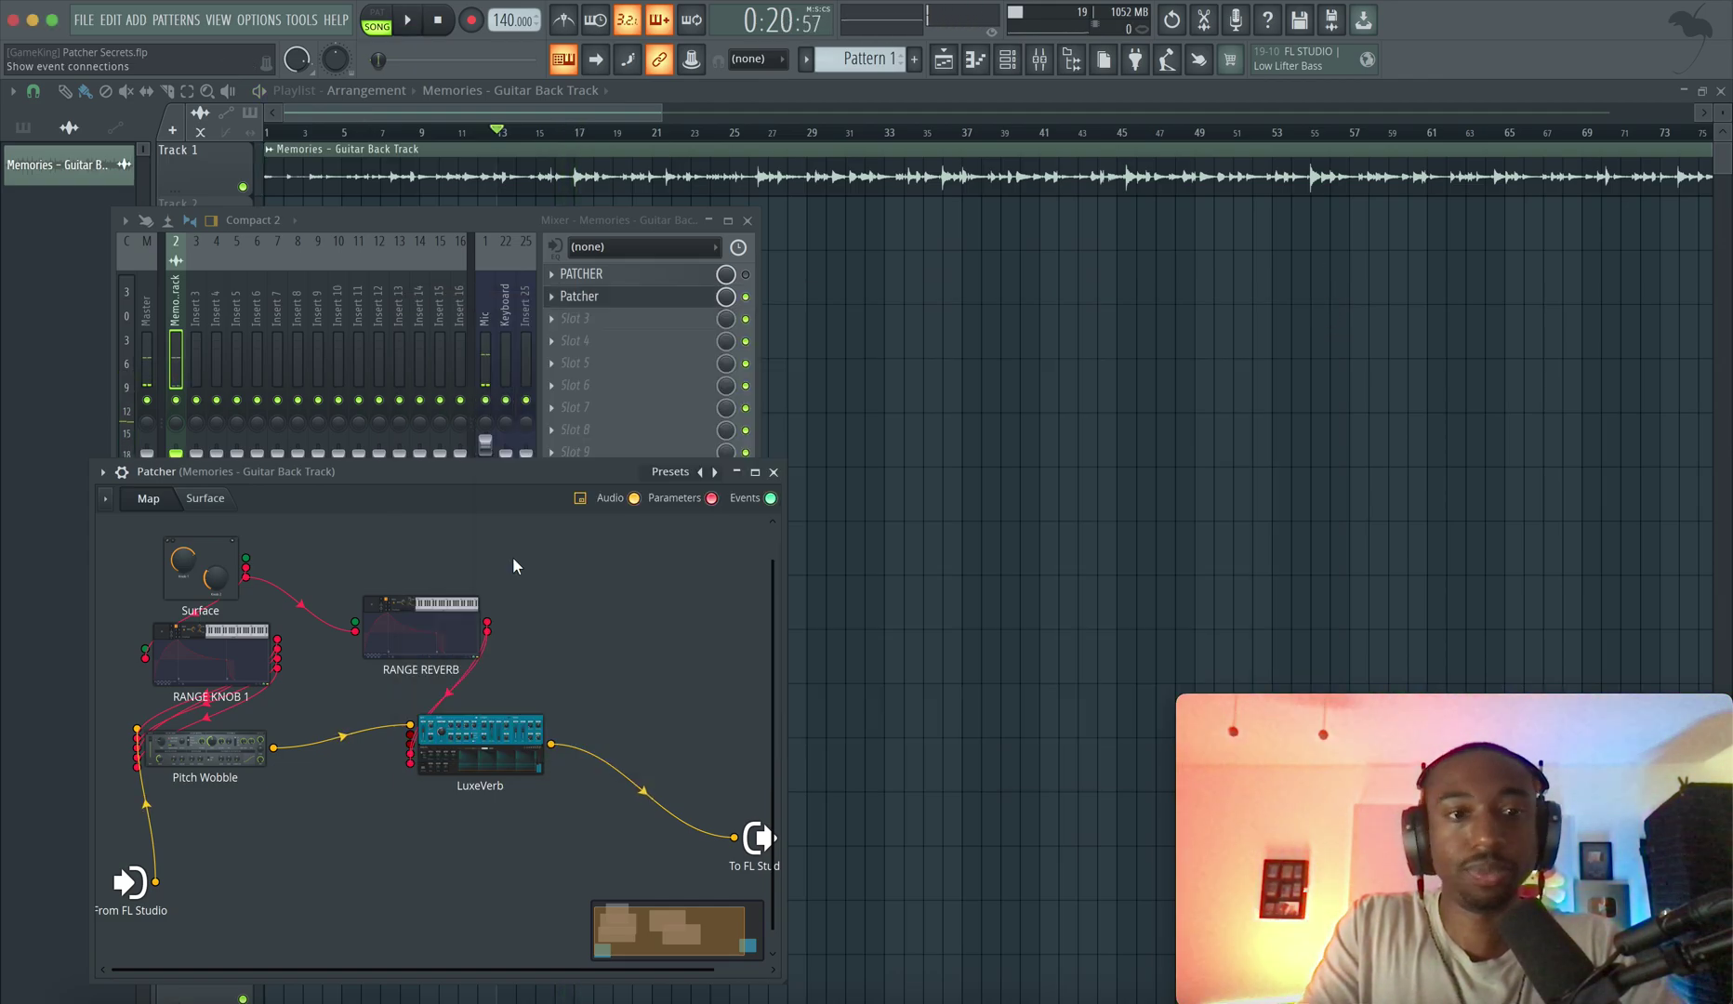
# - In RANGE REVERB's articulator 3, paste the copied gain value onto the Modulation X end point and lower the start point to the minimum
pyautogui.click(449, 611)
pyautogui.click(658, 425)
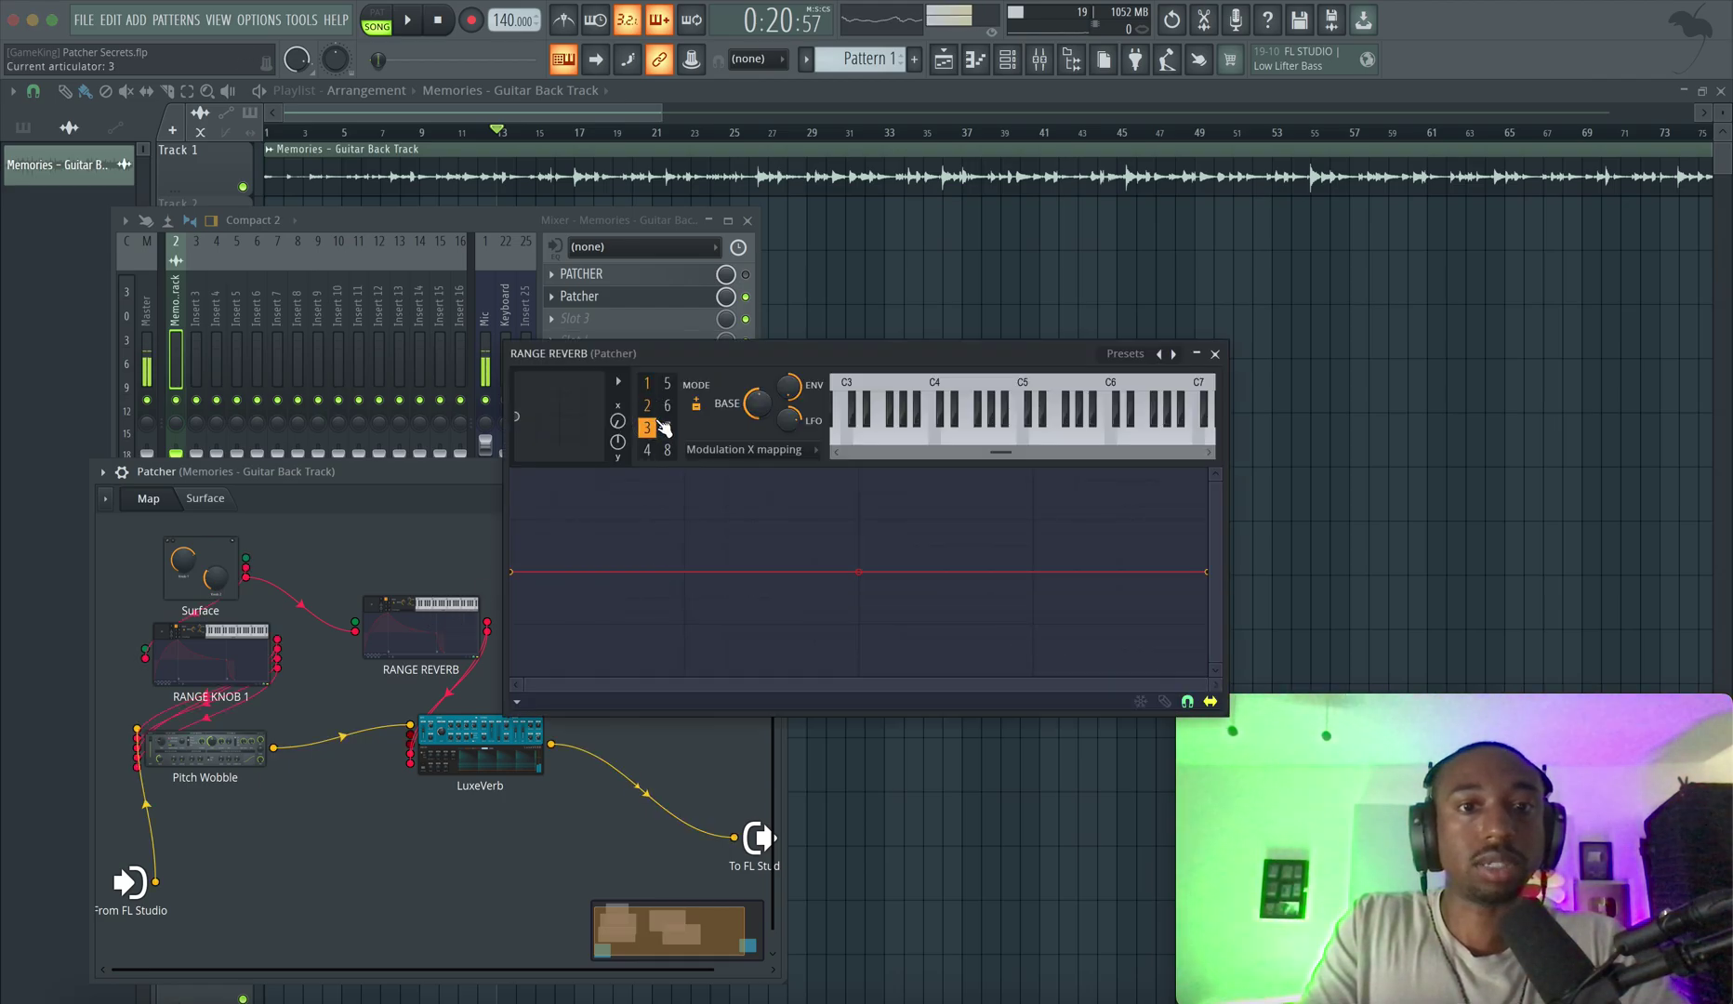
pyautogui.rightClick(1208, 570)
pyautogui.click(1261, 902)
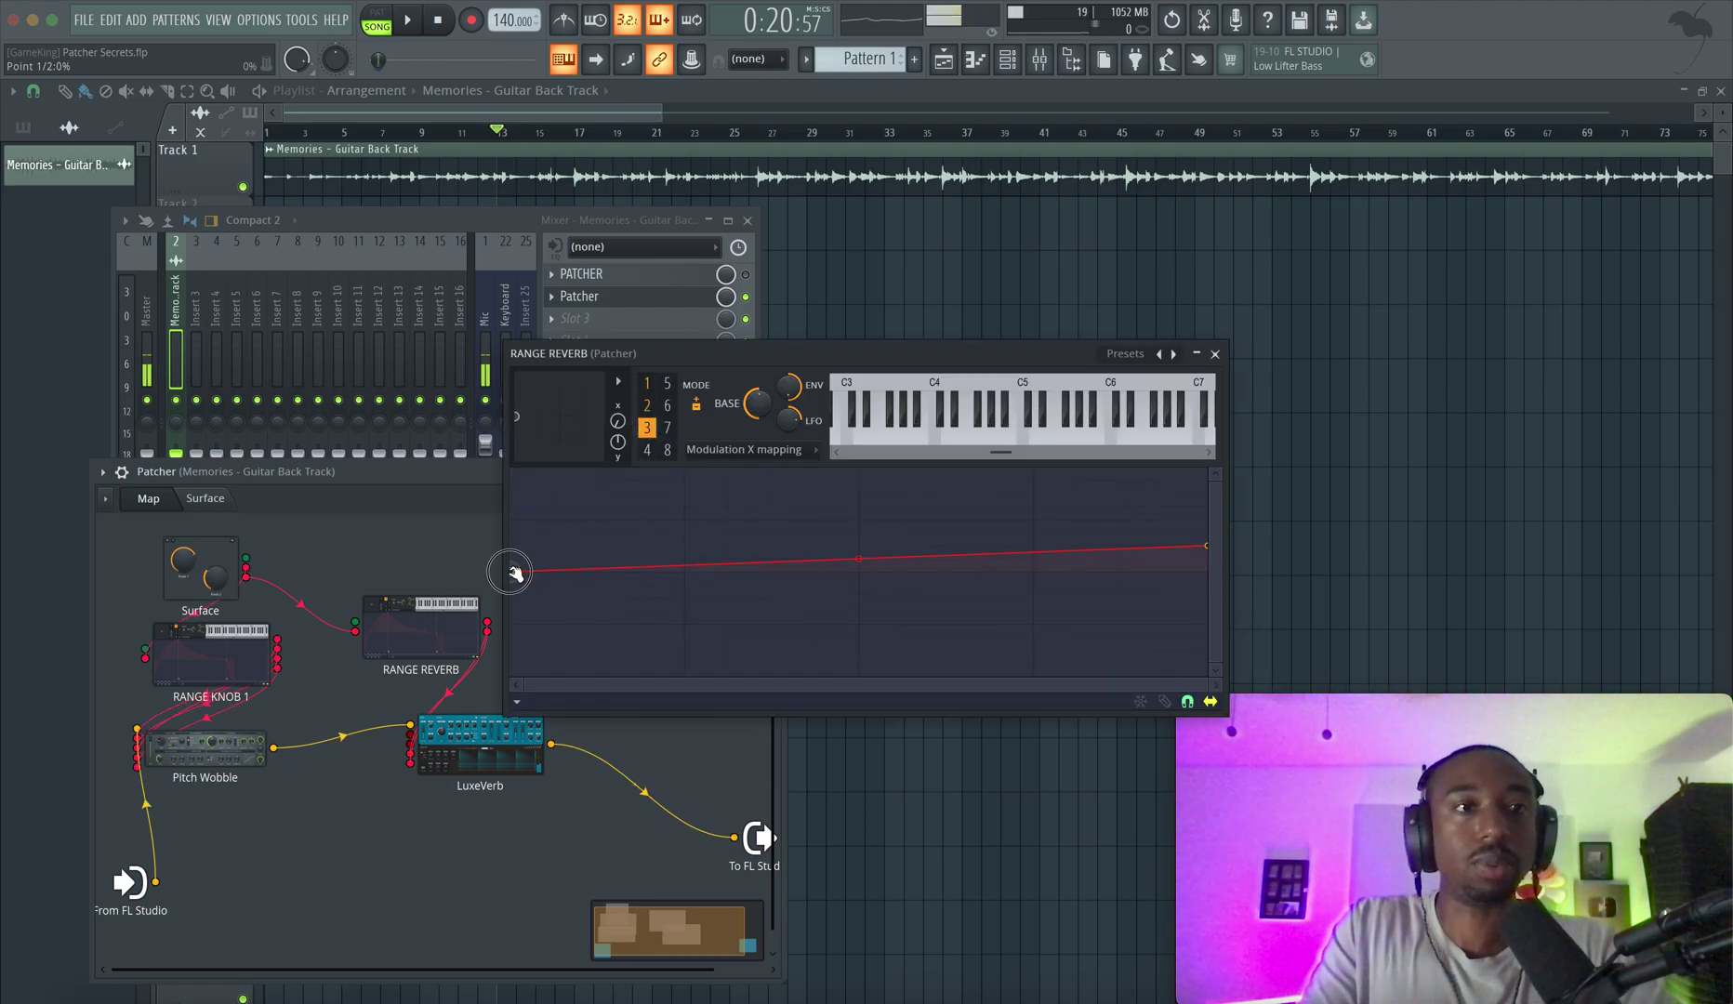
pyautogui.moveTo(515, 574); pyautogui.dragTo(511, 674)
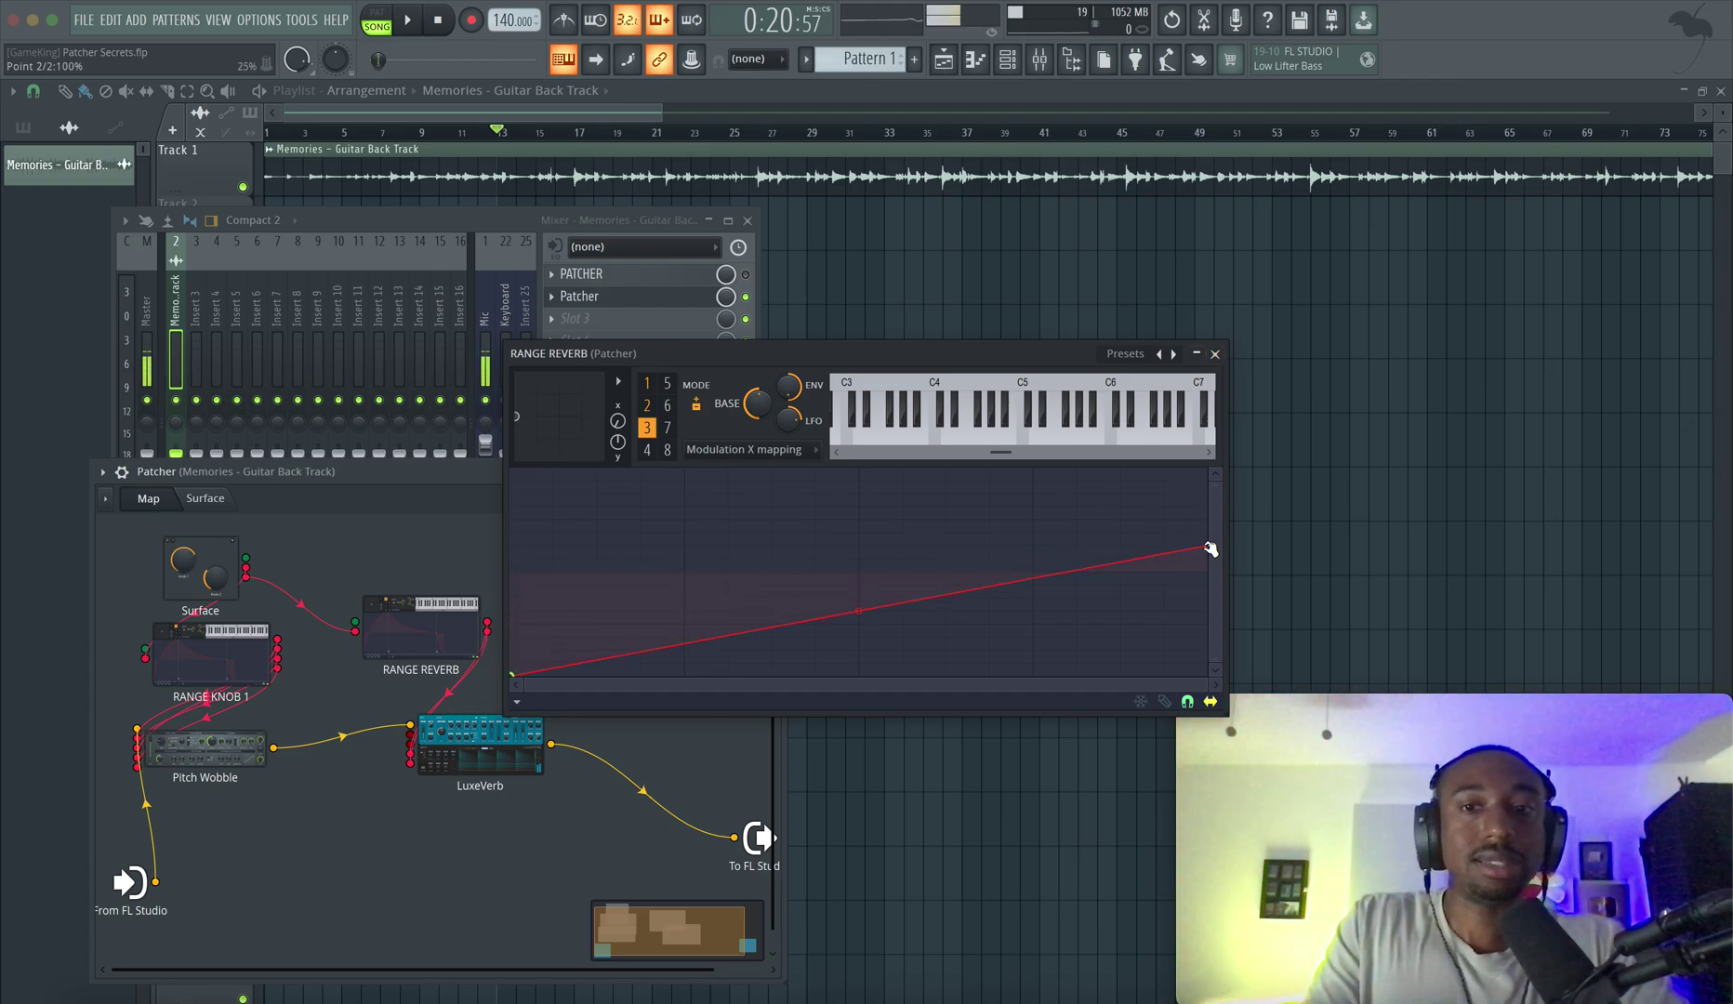
pyautogui.click(1214, 354)
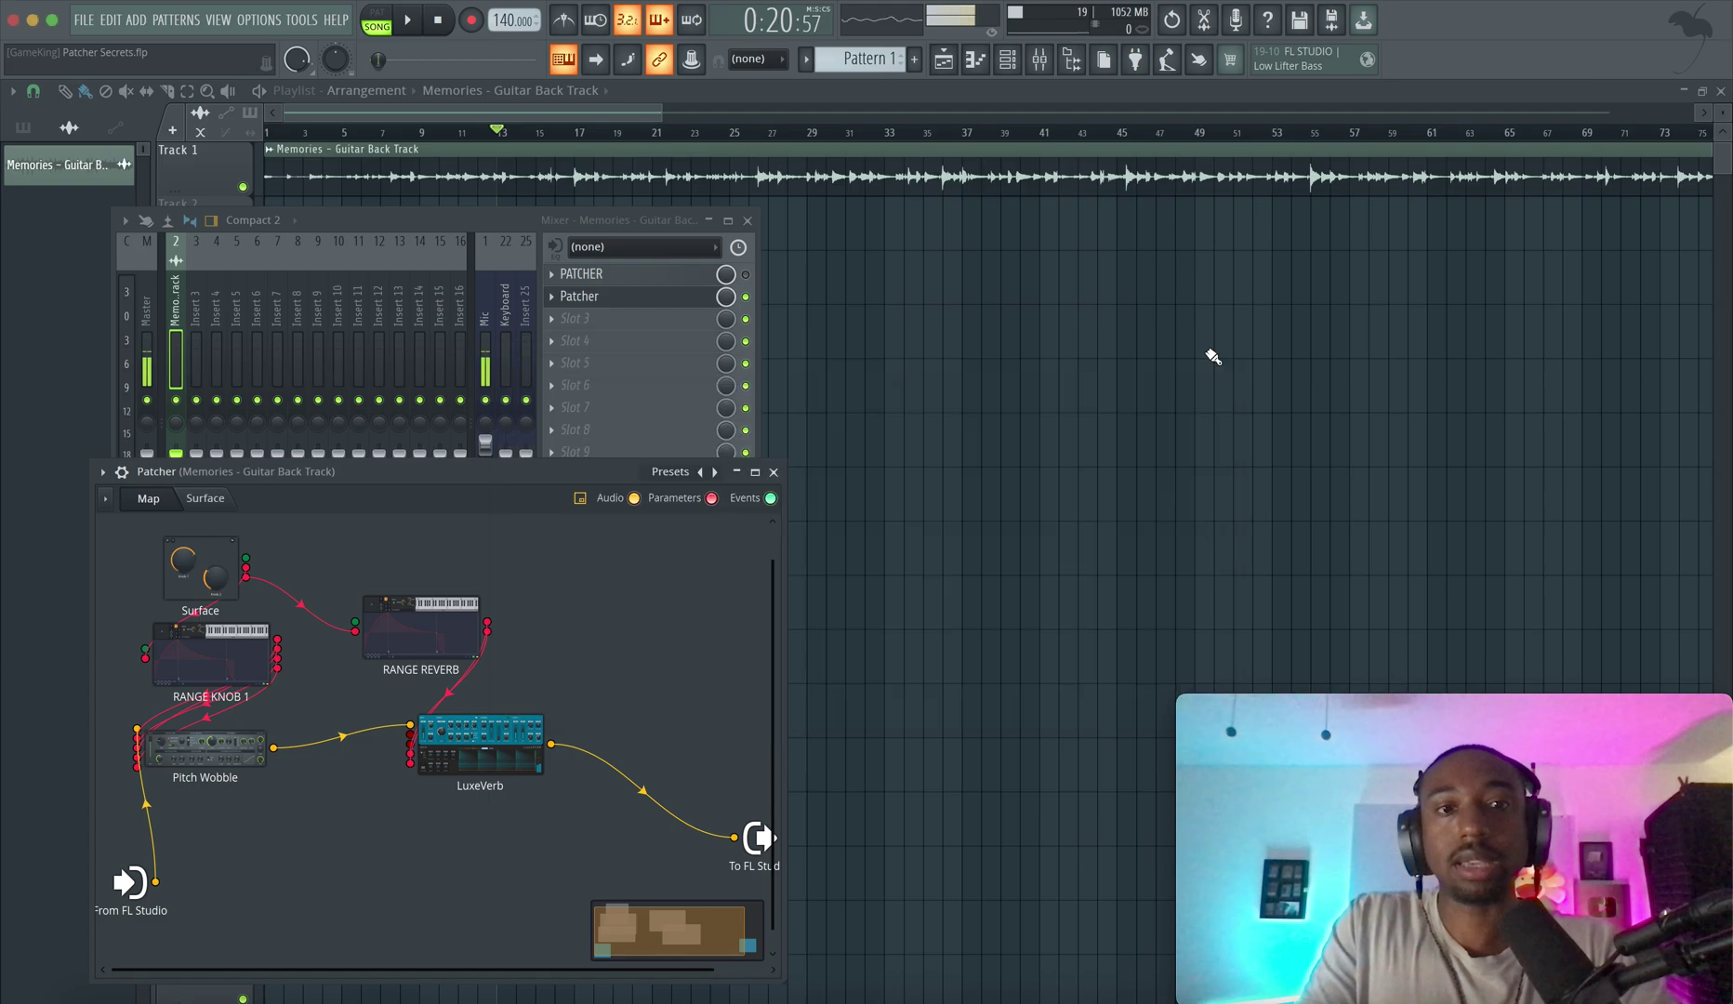
# - Expose RANGE REVERB's Articulator 3 controller output and connect it to LuxeVerb's feedback gain input
pyautogui.click(513, 739)
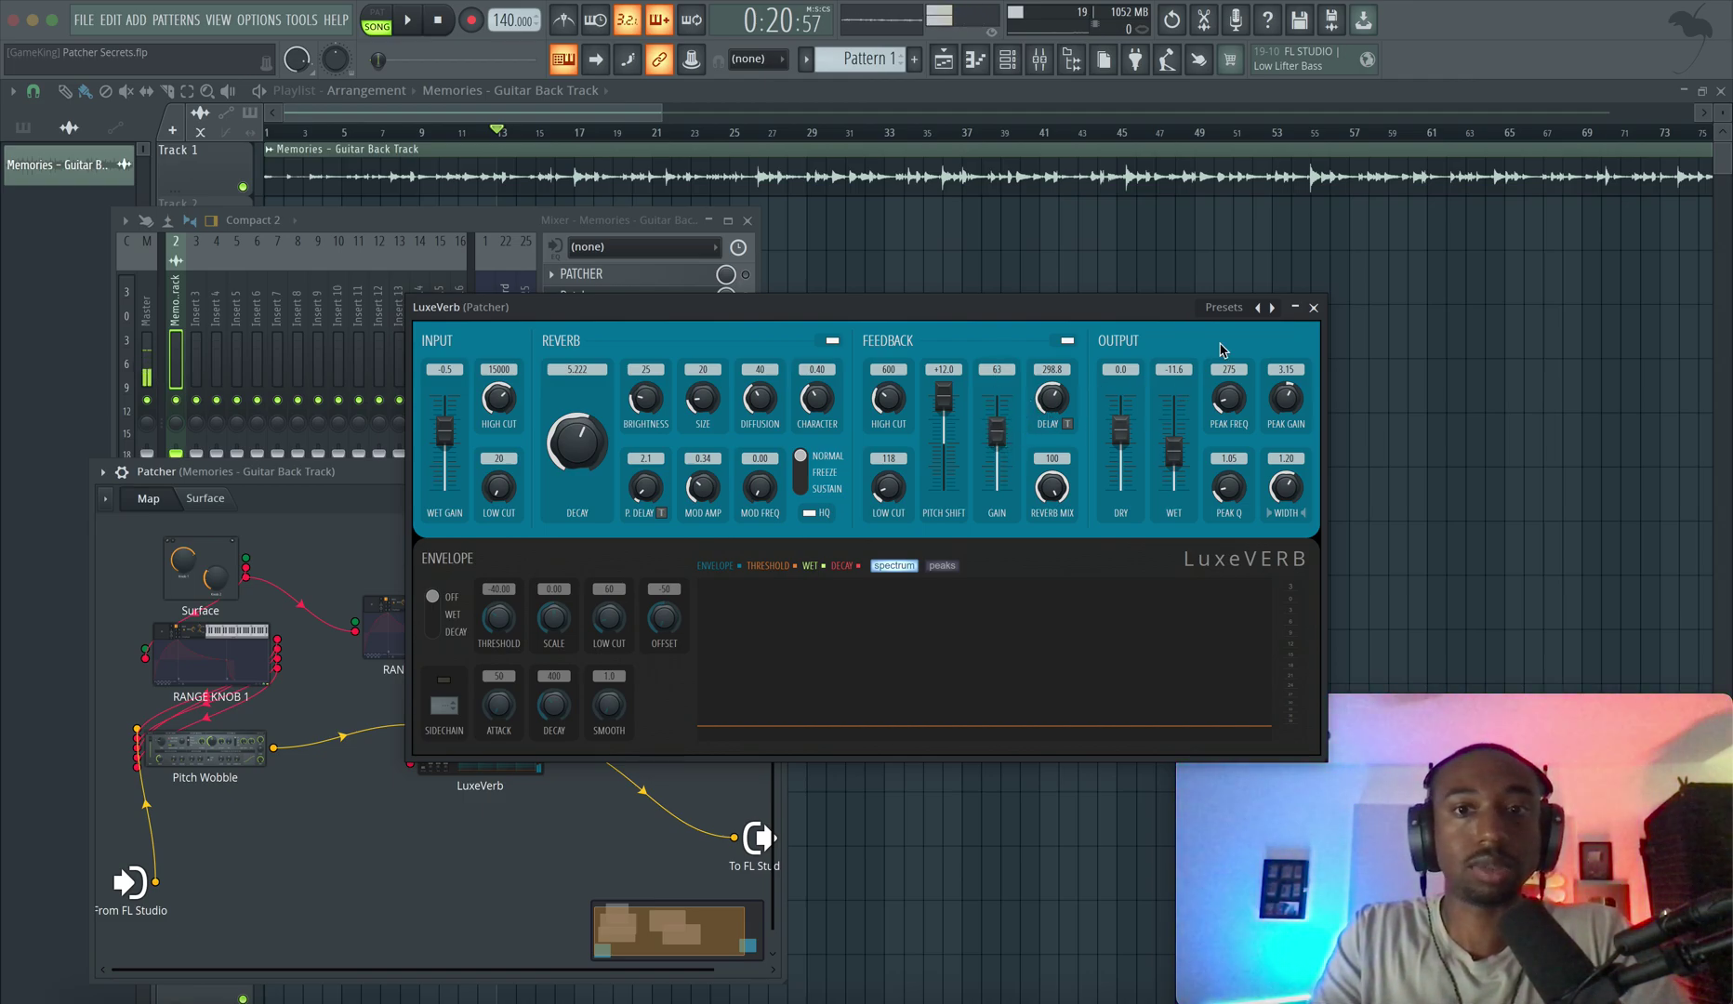
pyautogui.click(1313, 308)
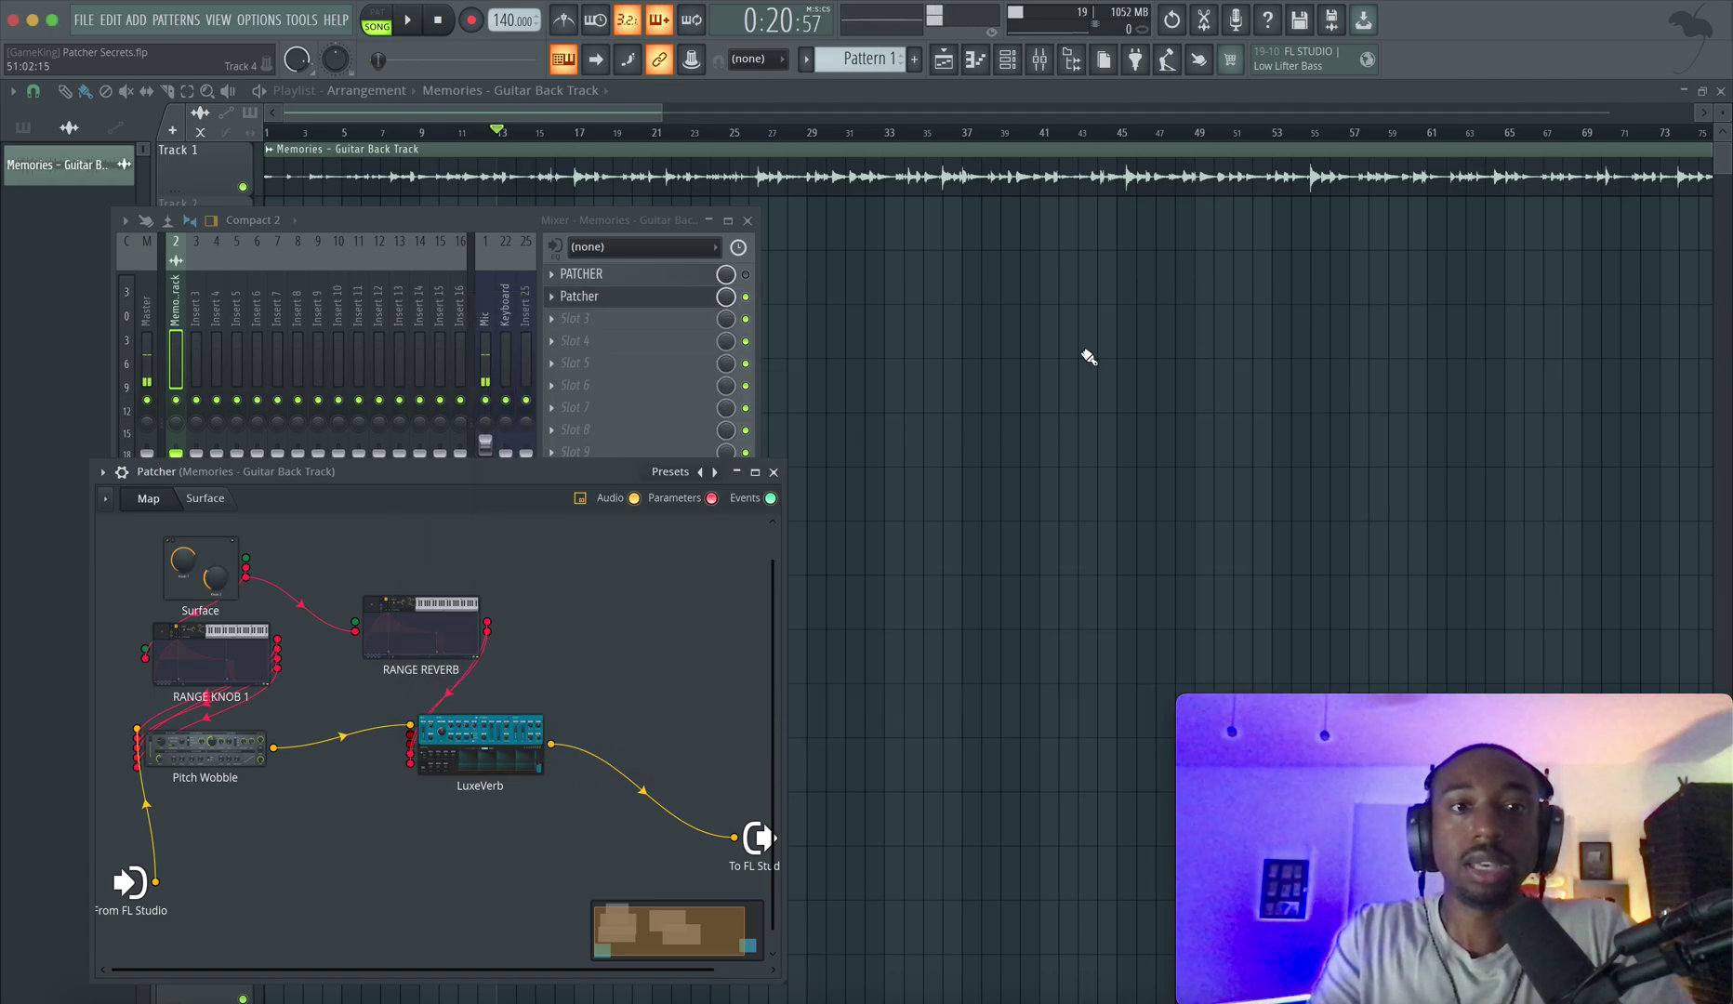
pyautogui.rightClick(407, 623)
pyautogui.moveTo(484, 745)
pyautogui.moveTo(609, 744)
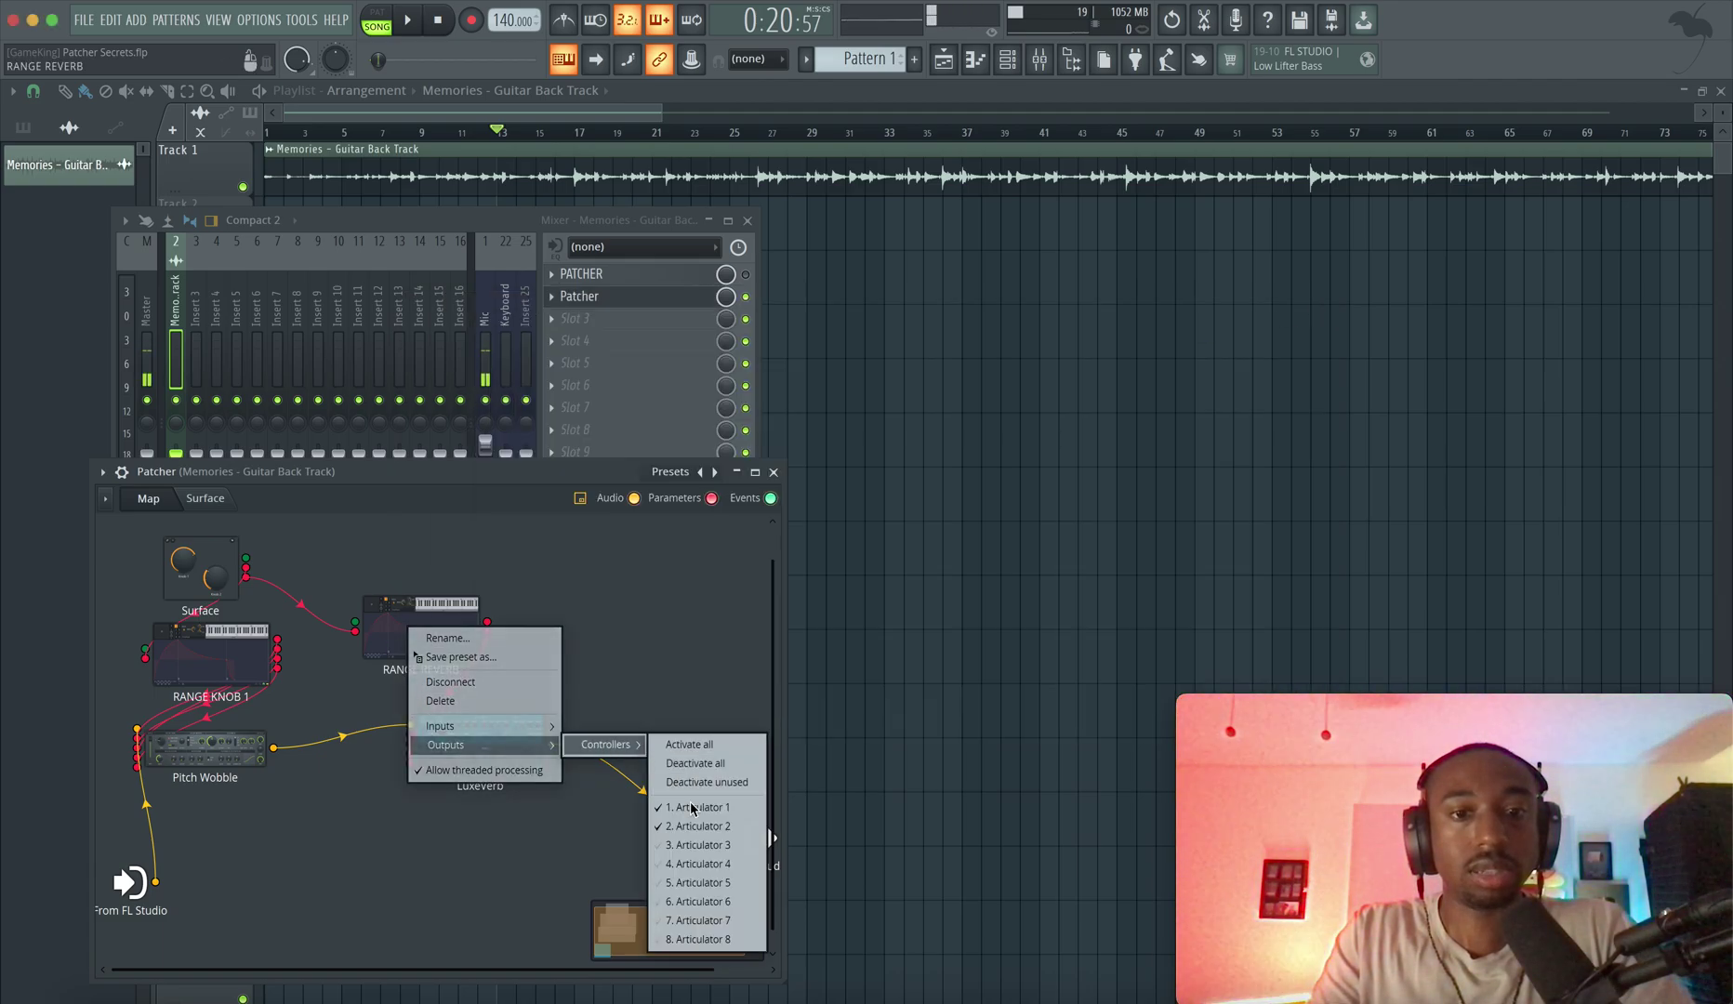
pyautogui.click(694, 844)
pyautogui.moveTo(488, 639); pyautogui.dragTo(409, 743)
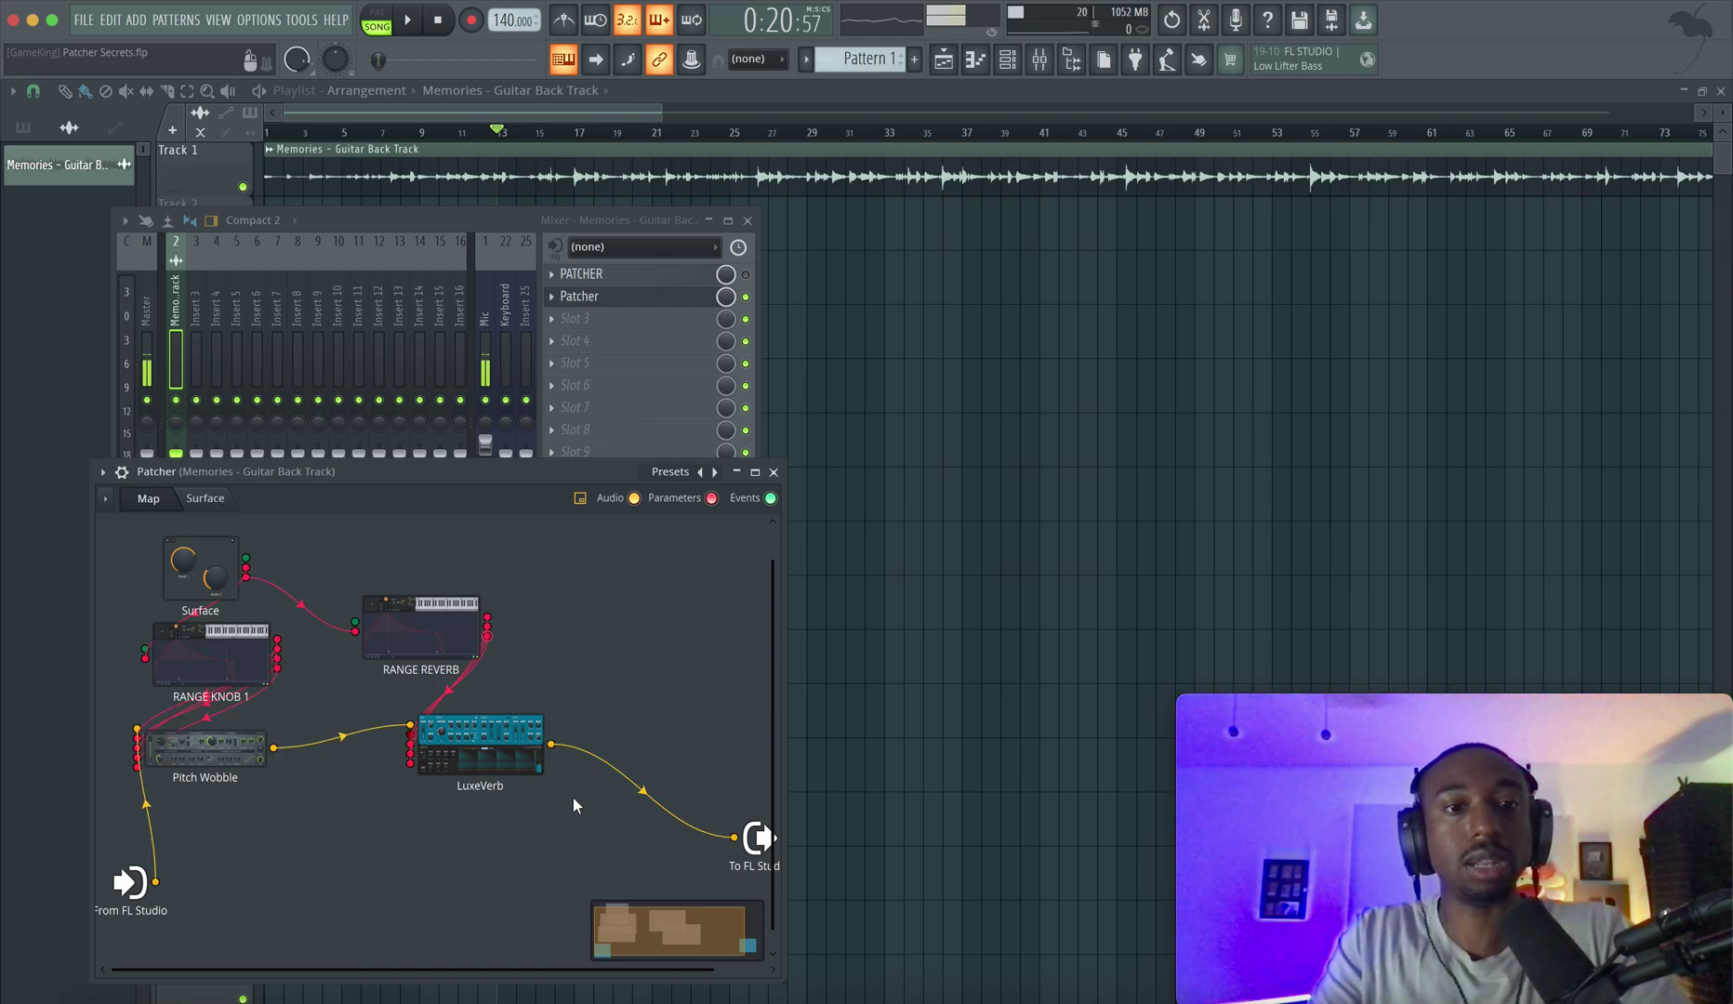
# - Test the REVERB knob during playback to check LuxeVerb's feedback gain, dry and wet response, and close the reverb
pyautogui.click(456, 756)
pyautogui.click(214, 499)
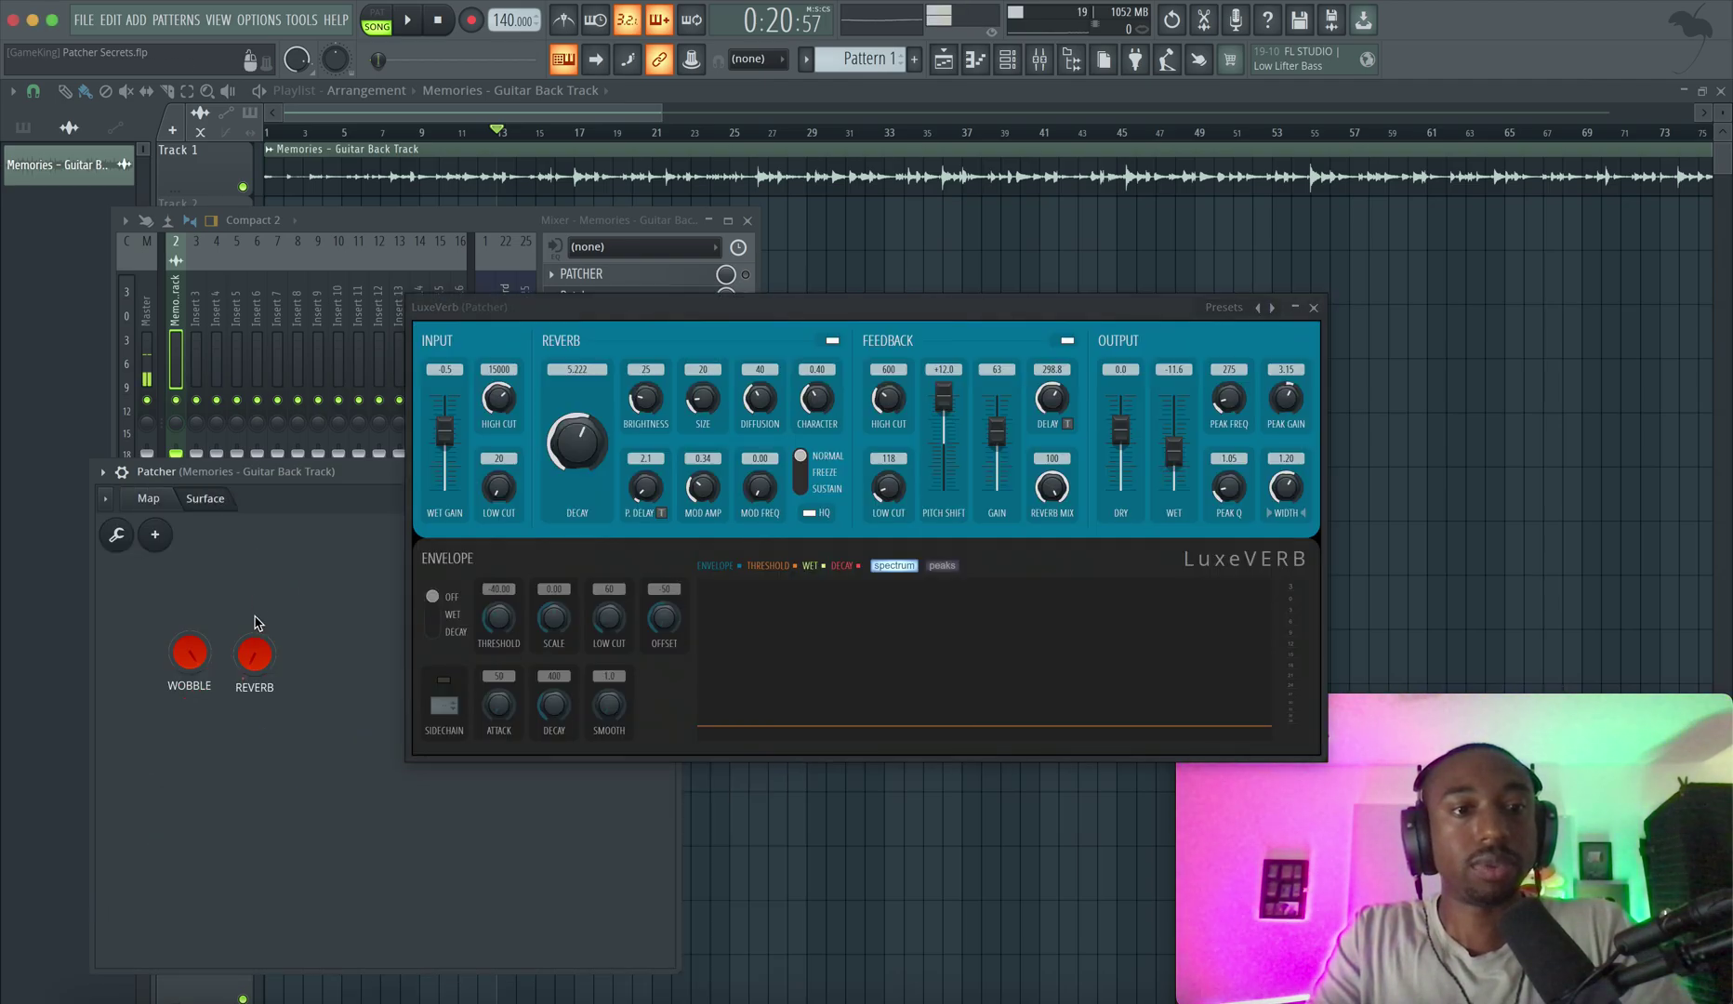
pyautogui.moveTo(256, 656); pyautogui.dragTo(255, 585)
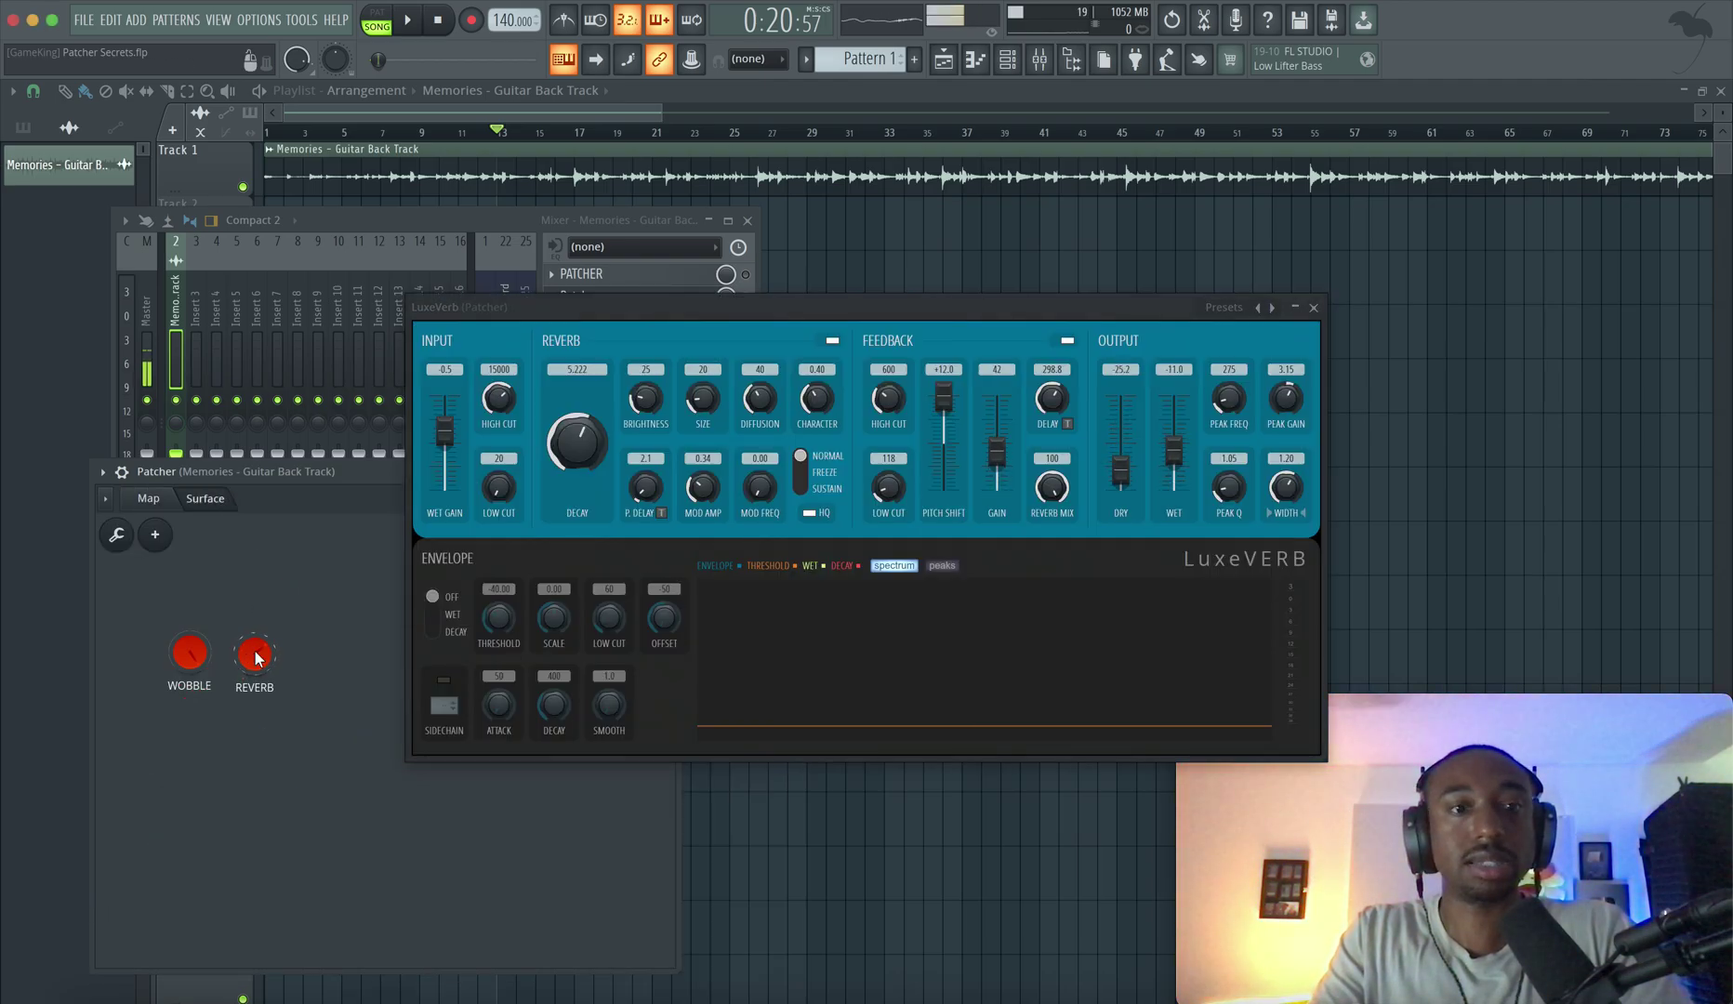
pyautogui.moveTo(257, 657); pyautogui.dragTo(258, 600)
pyautogui.press('space')
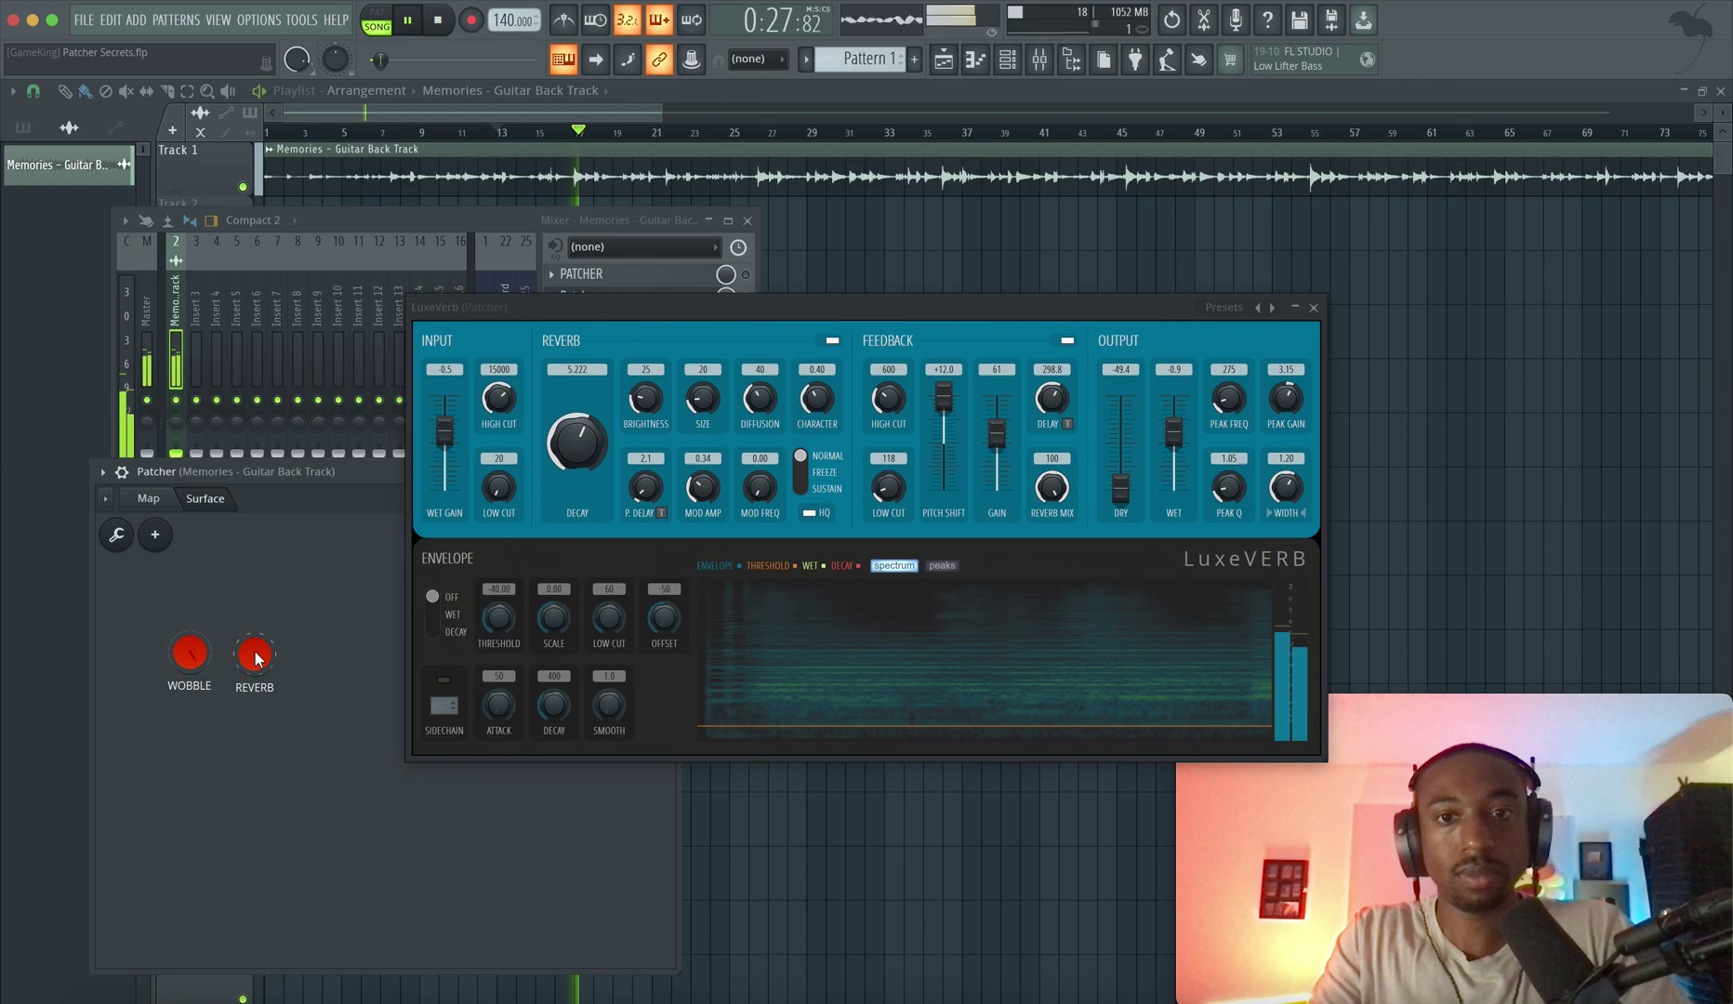
pyautogui.press('space')
pyautogui.click(1313, 308)
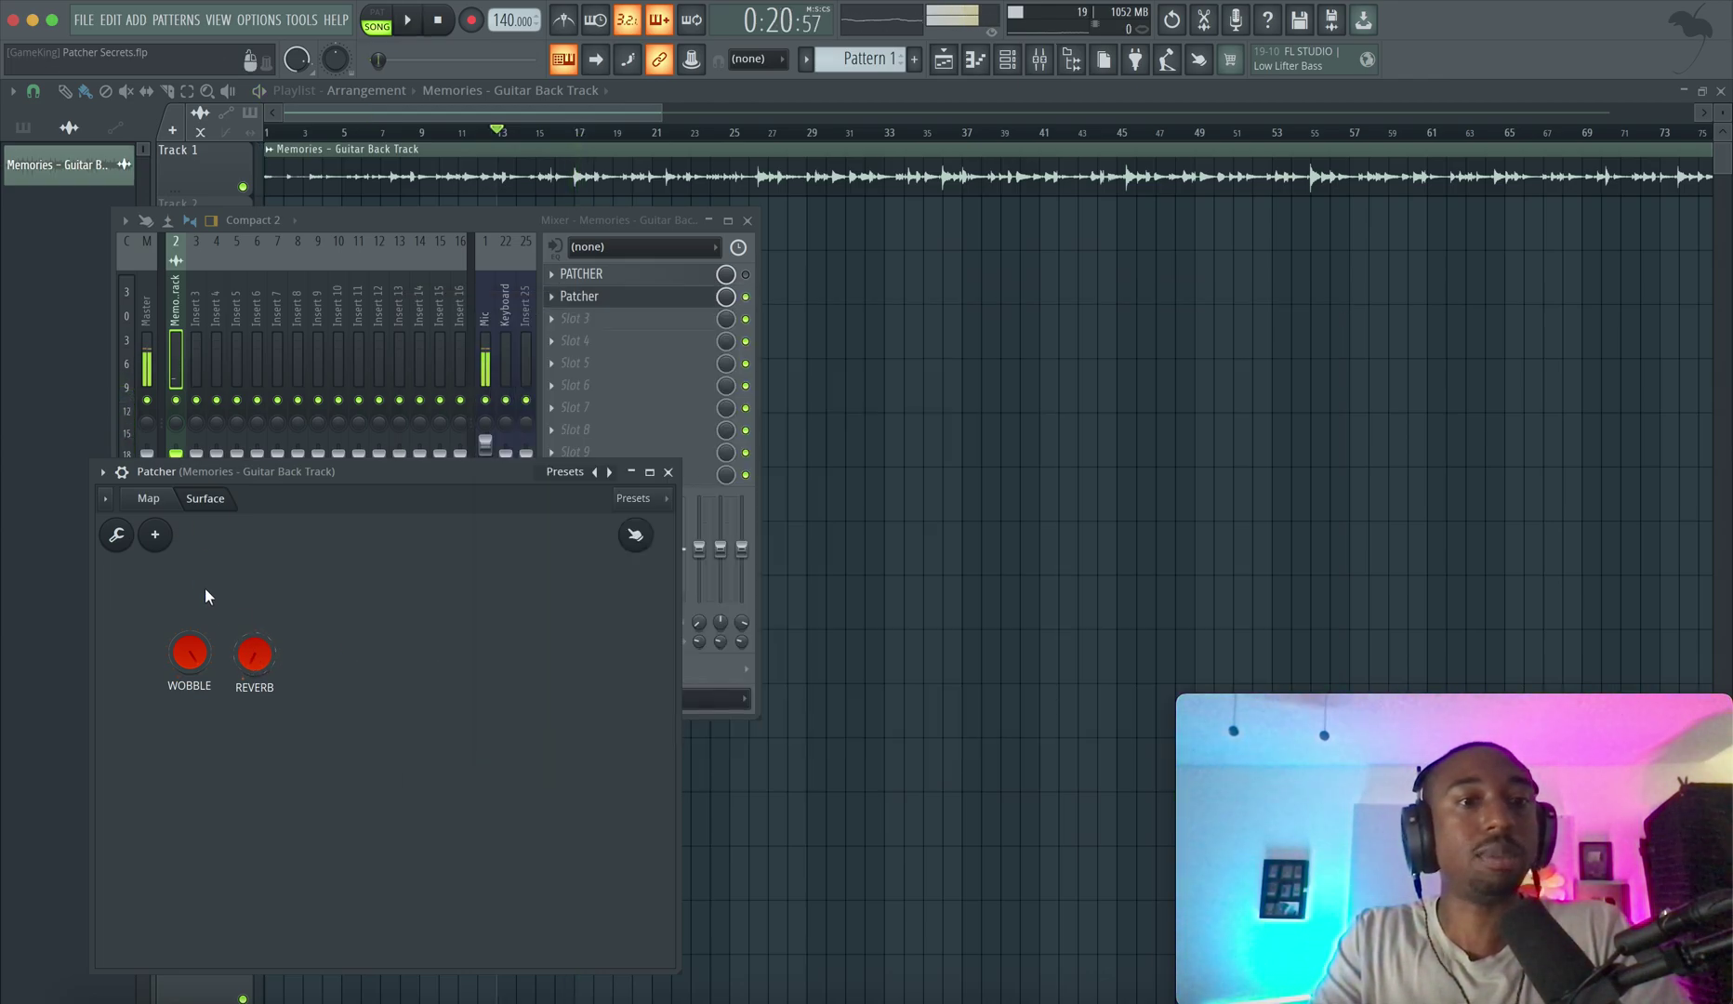
# - Disconnect the audio links around Pitch Wobble and LuxeVerb in the Patcher map and move Pitch Wobble to LuxeVerb's former place
pyautogui.click(173, 502)
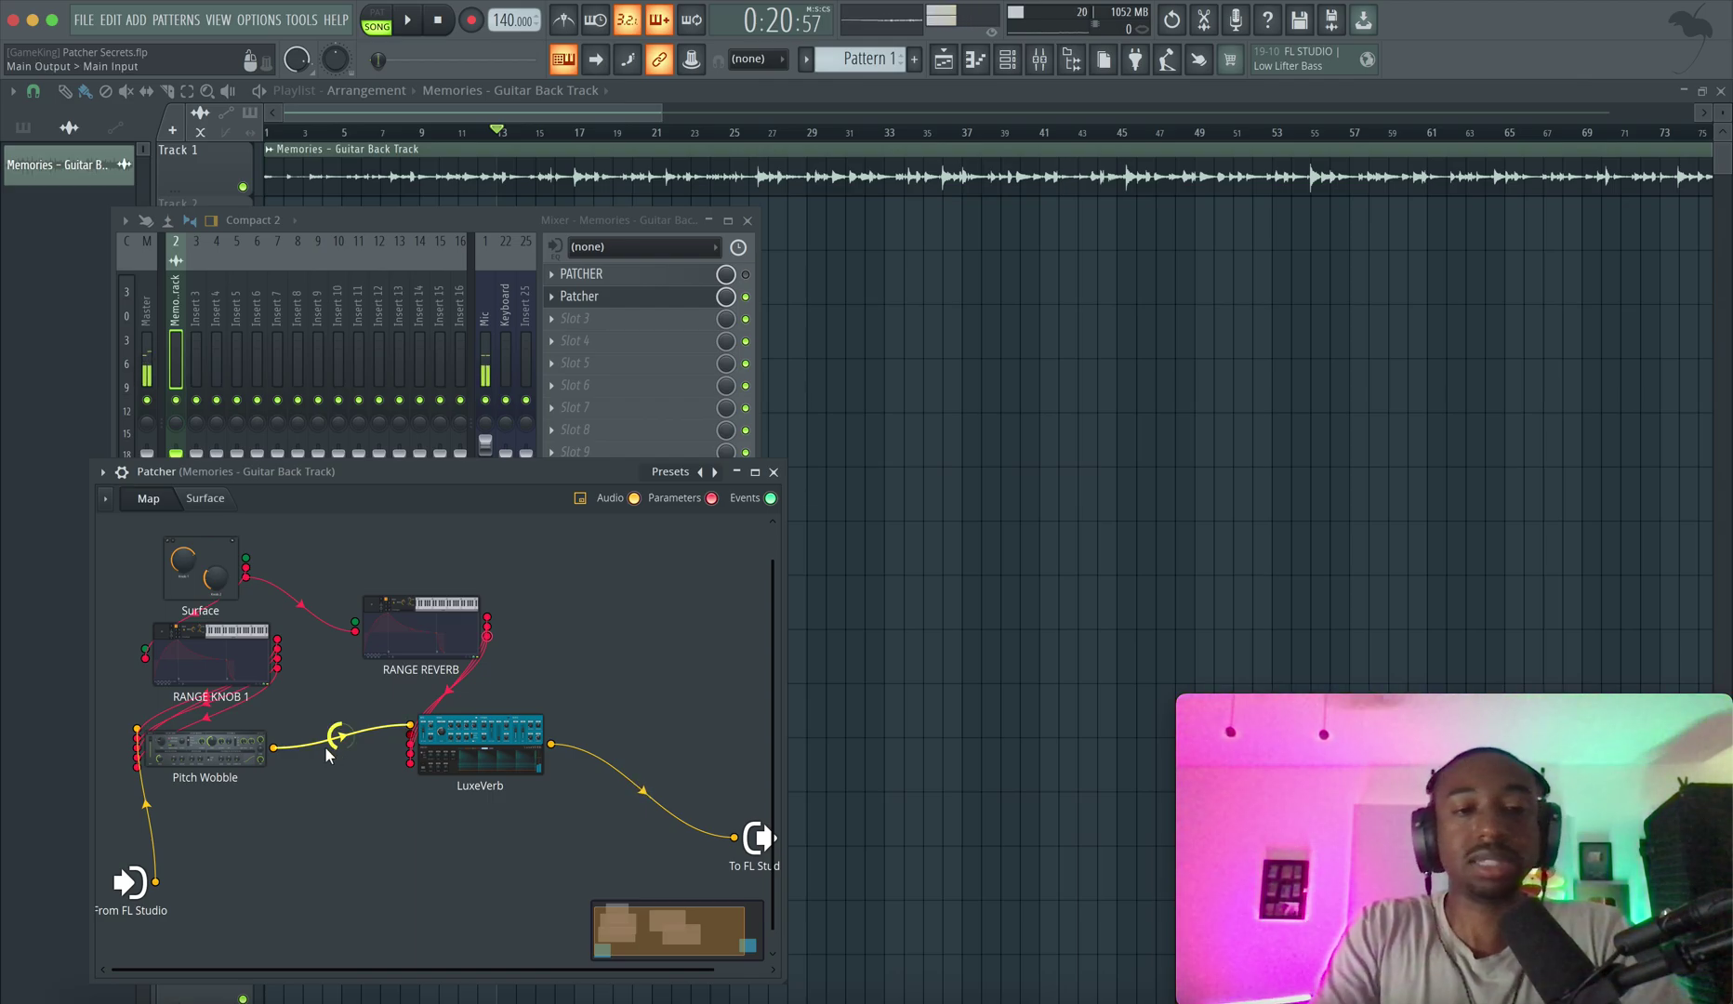
pyautogui.moveTo(409, 725); pyautogui.dragTo(353, 734)
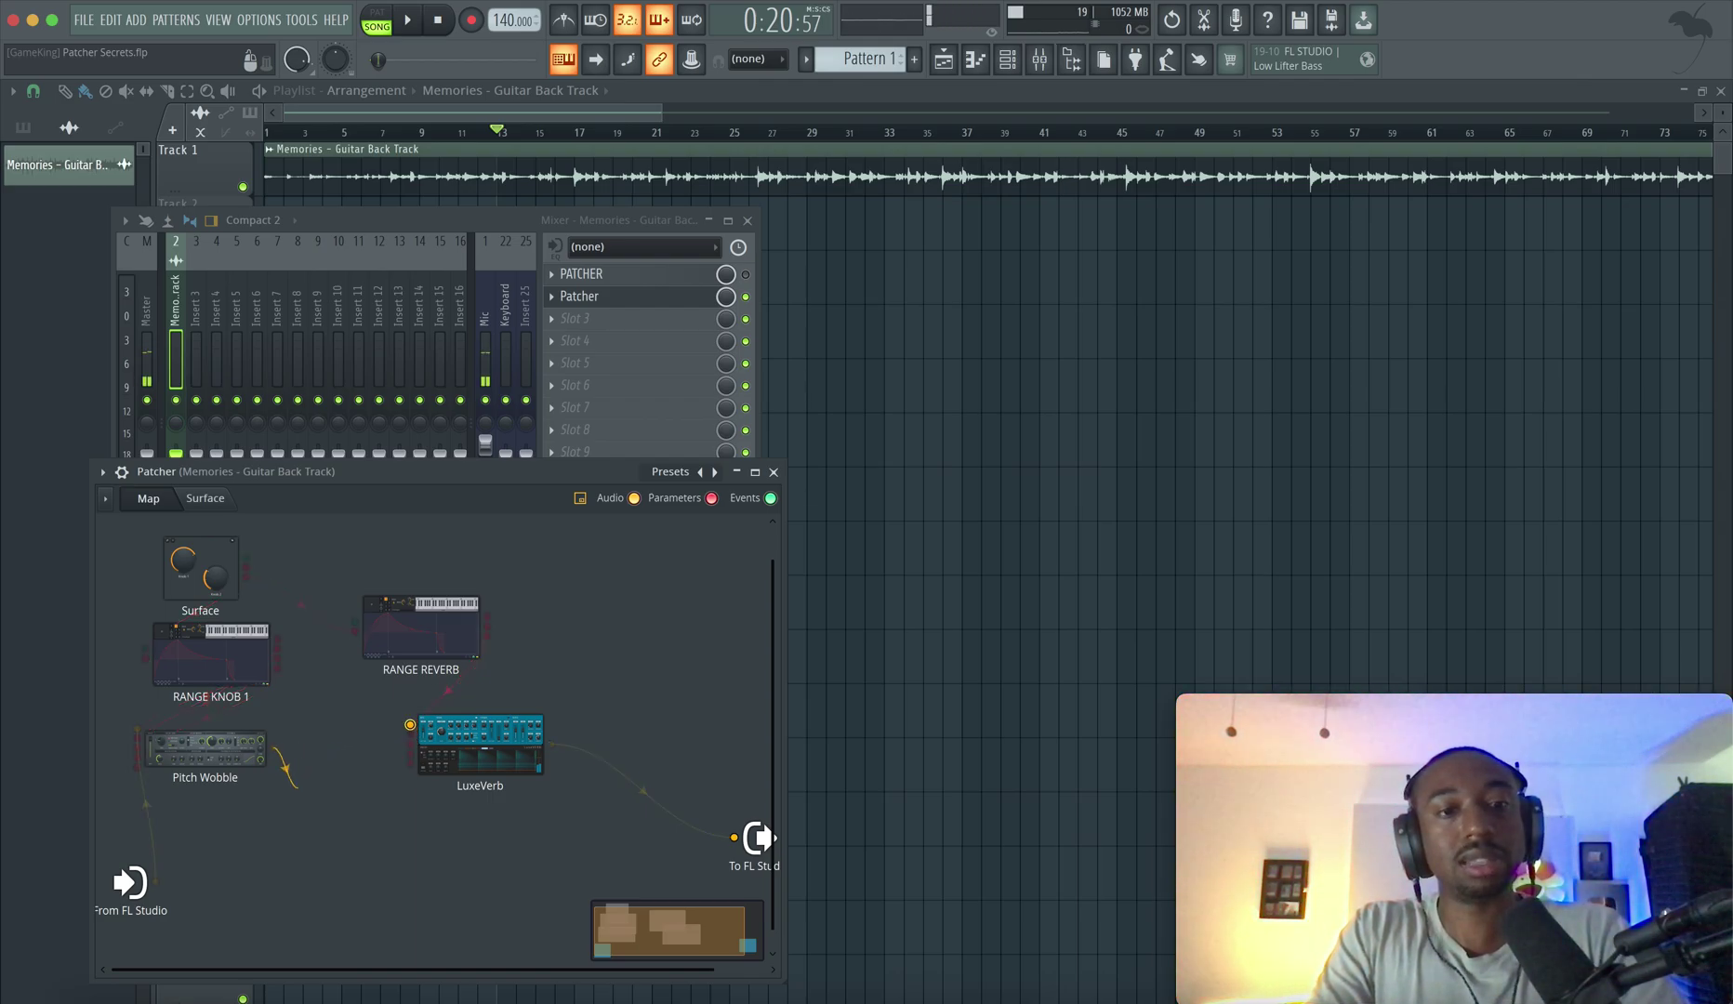
pyautogui.moveTo(297, 788); pyautogui.dragTo(182, 846)
pyautogui.moveTo(348, 821); pyautogui.dragTo(347, 768)
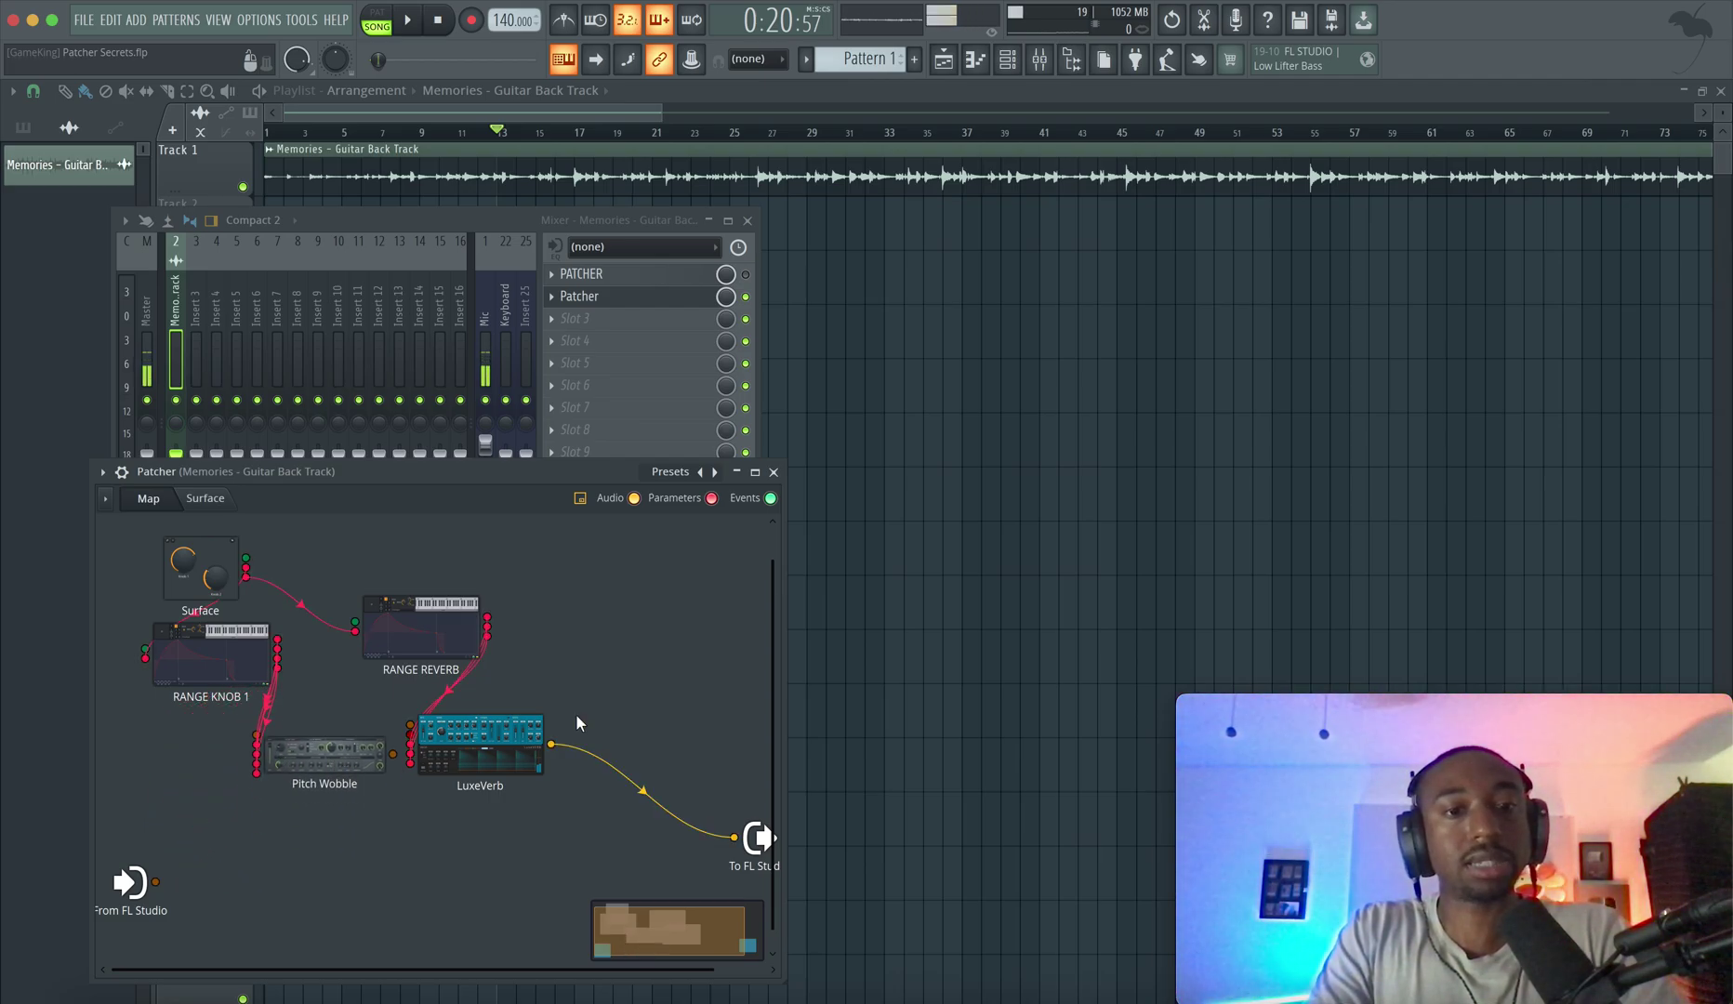
pyautogui.moveTo(735, 839); pyautogui.dragTo(595, 797)
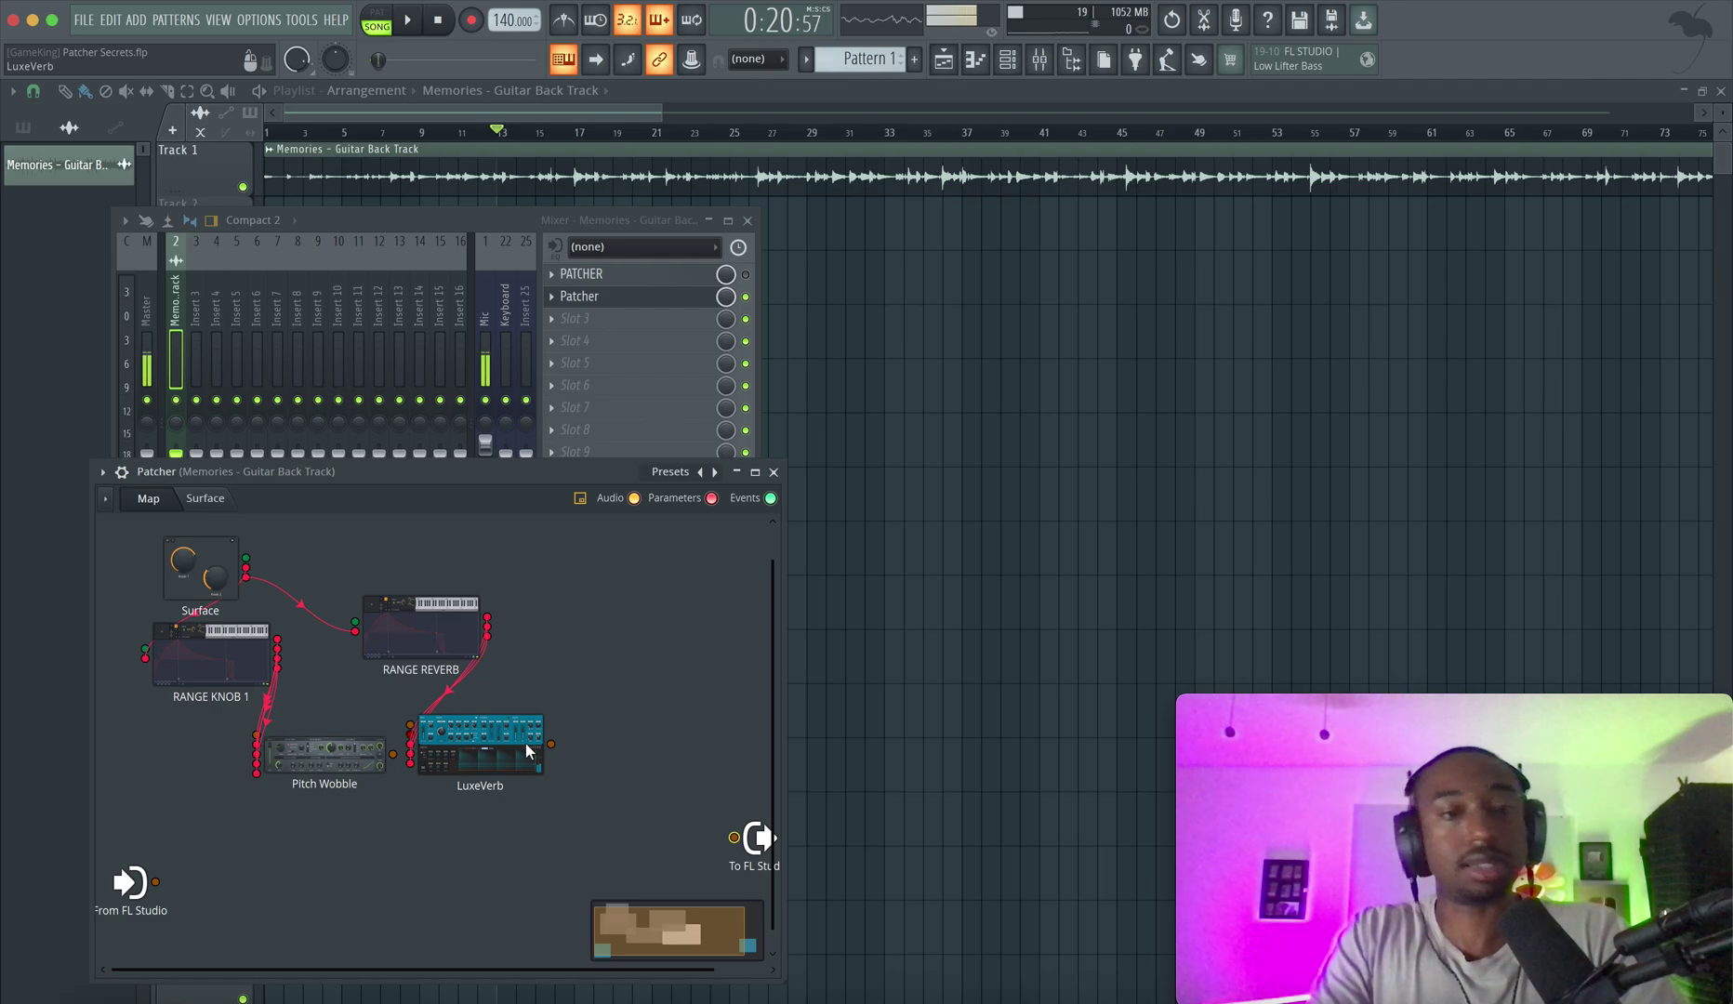
pyautogui.moveTo(502, 744); pyautogui.dragTo(501, 890)
pyautogui.moveTo(325, 755); pyautogui.dragTo(476, 744)
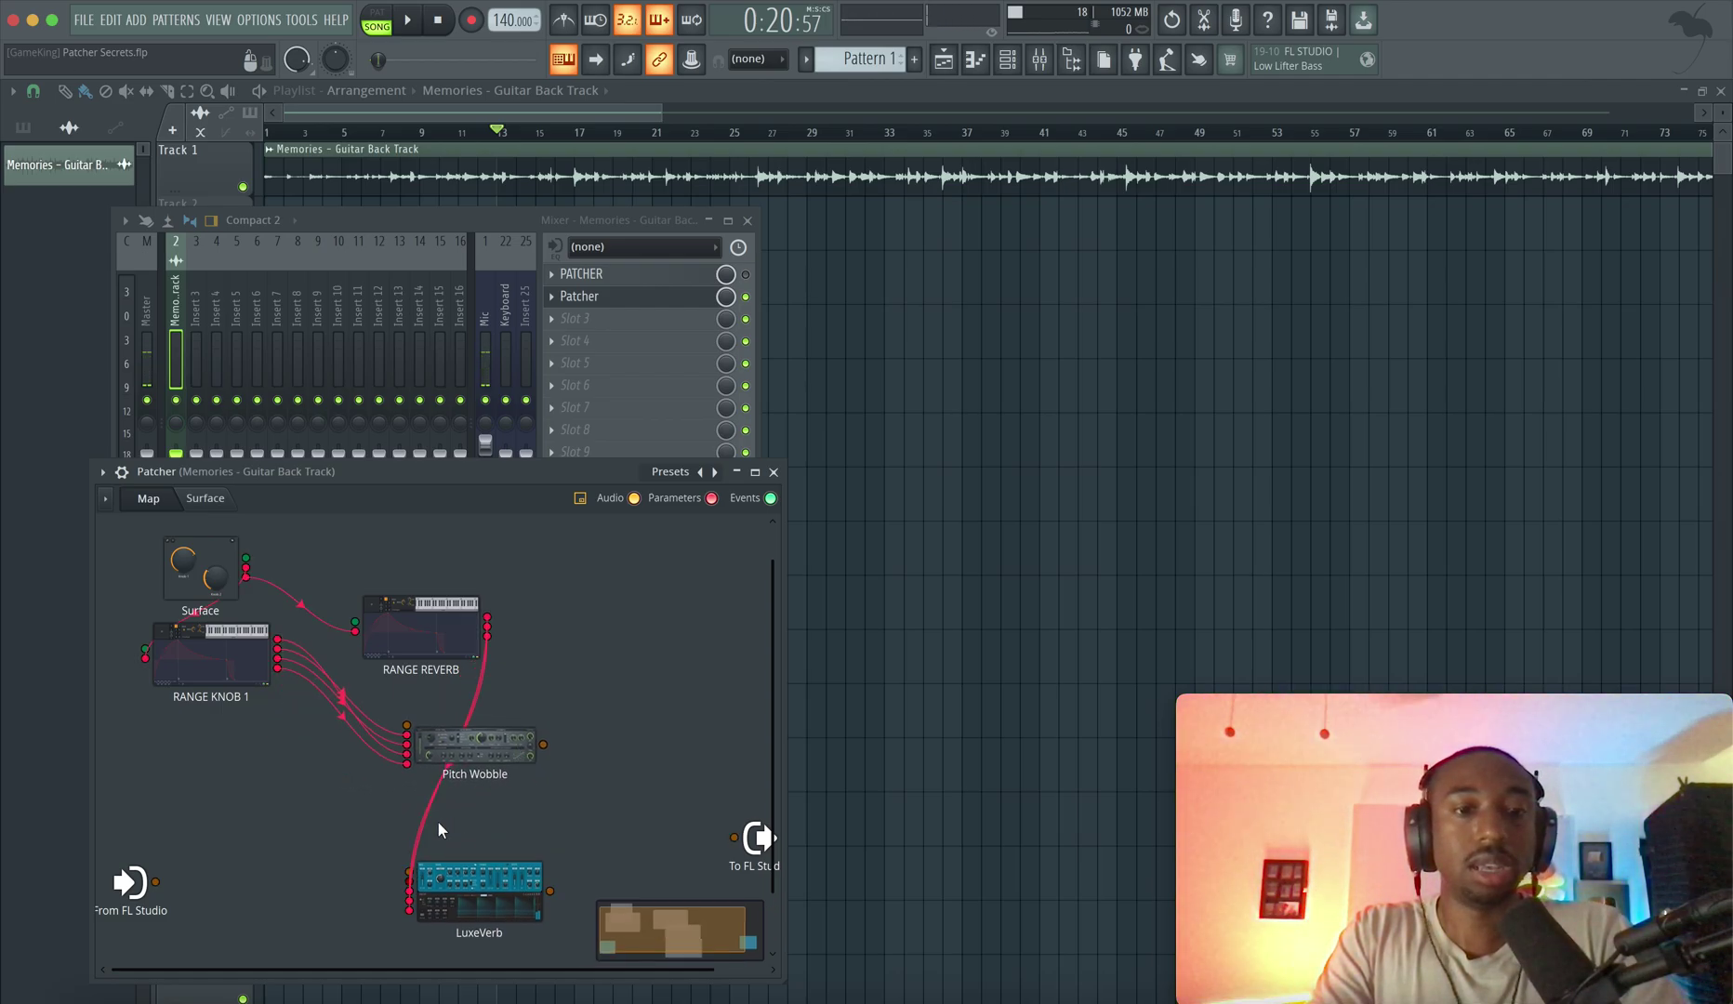
# - Place LuxeVerb ahead of Pitch Wobble and wire the audio from FL Studio through LuxeVerb, Pitch Wobble and back to FL Studio
pyautogui.moveTo(480, 878); pyautogui.dragTo(336, 803)
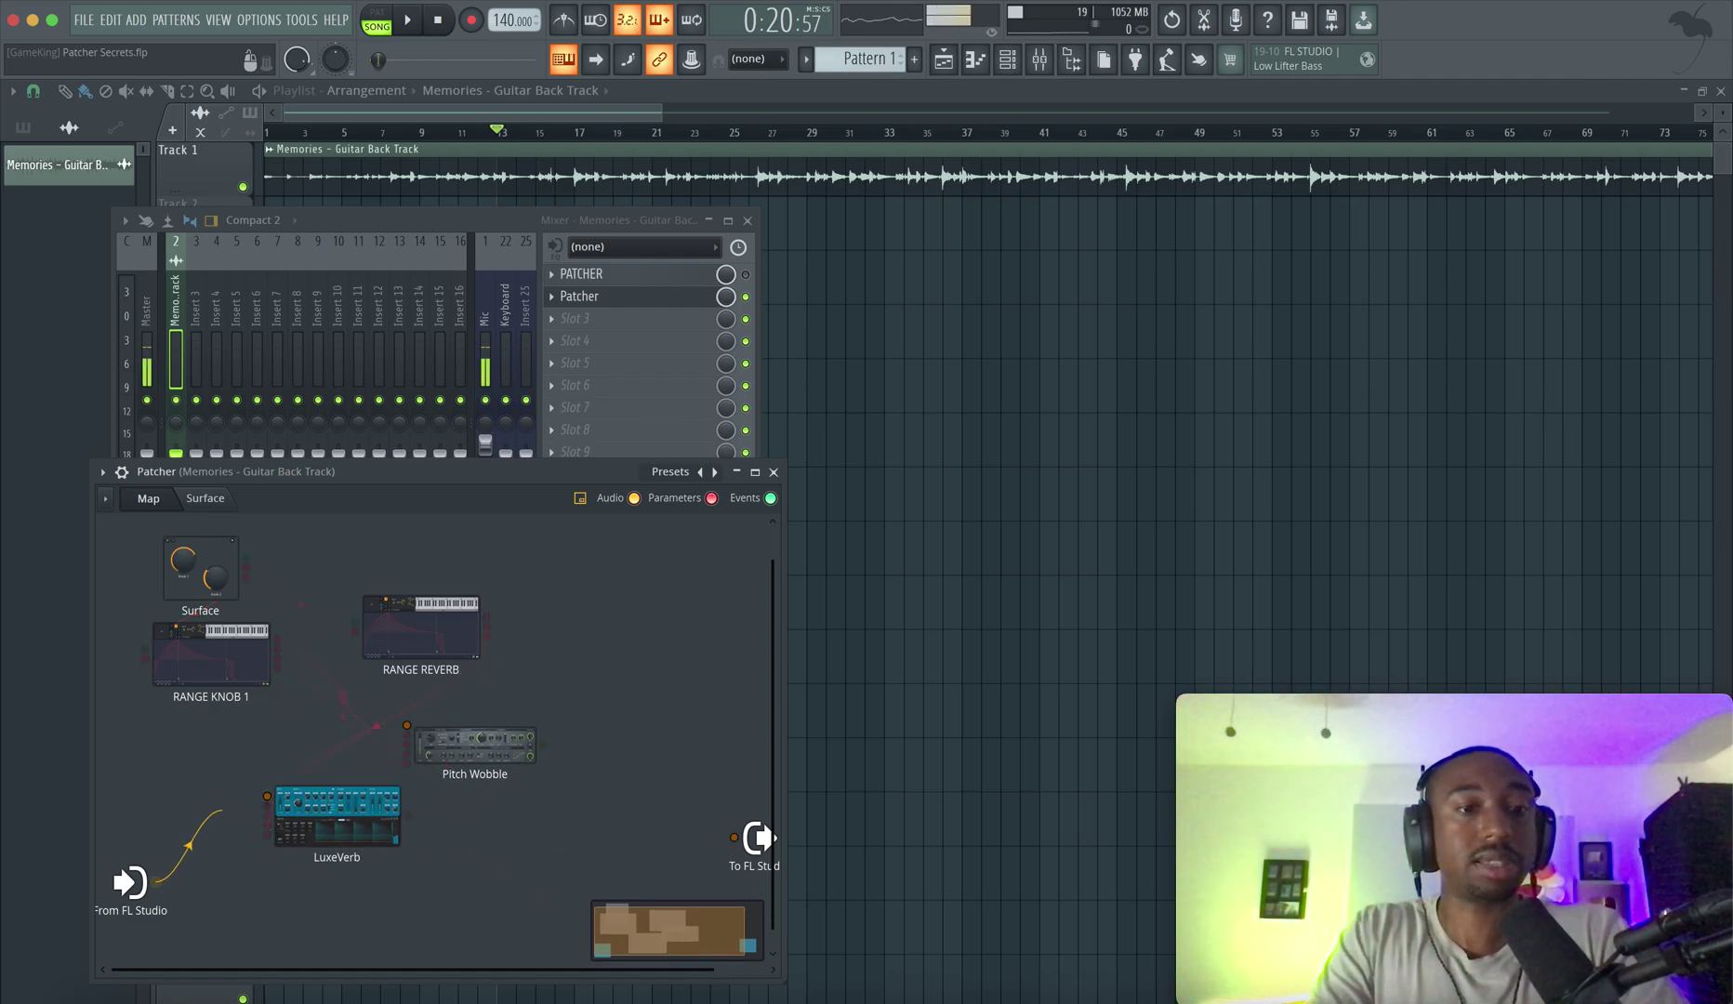
pyautogui.moveTo(222, 811); pyautogui.dragTo(329, 789)
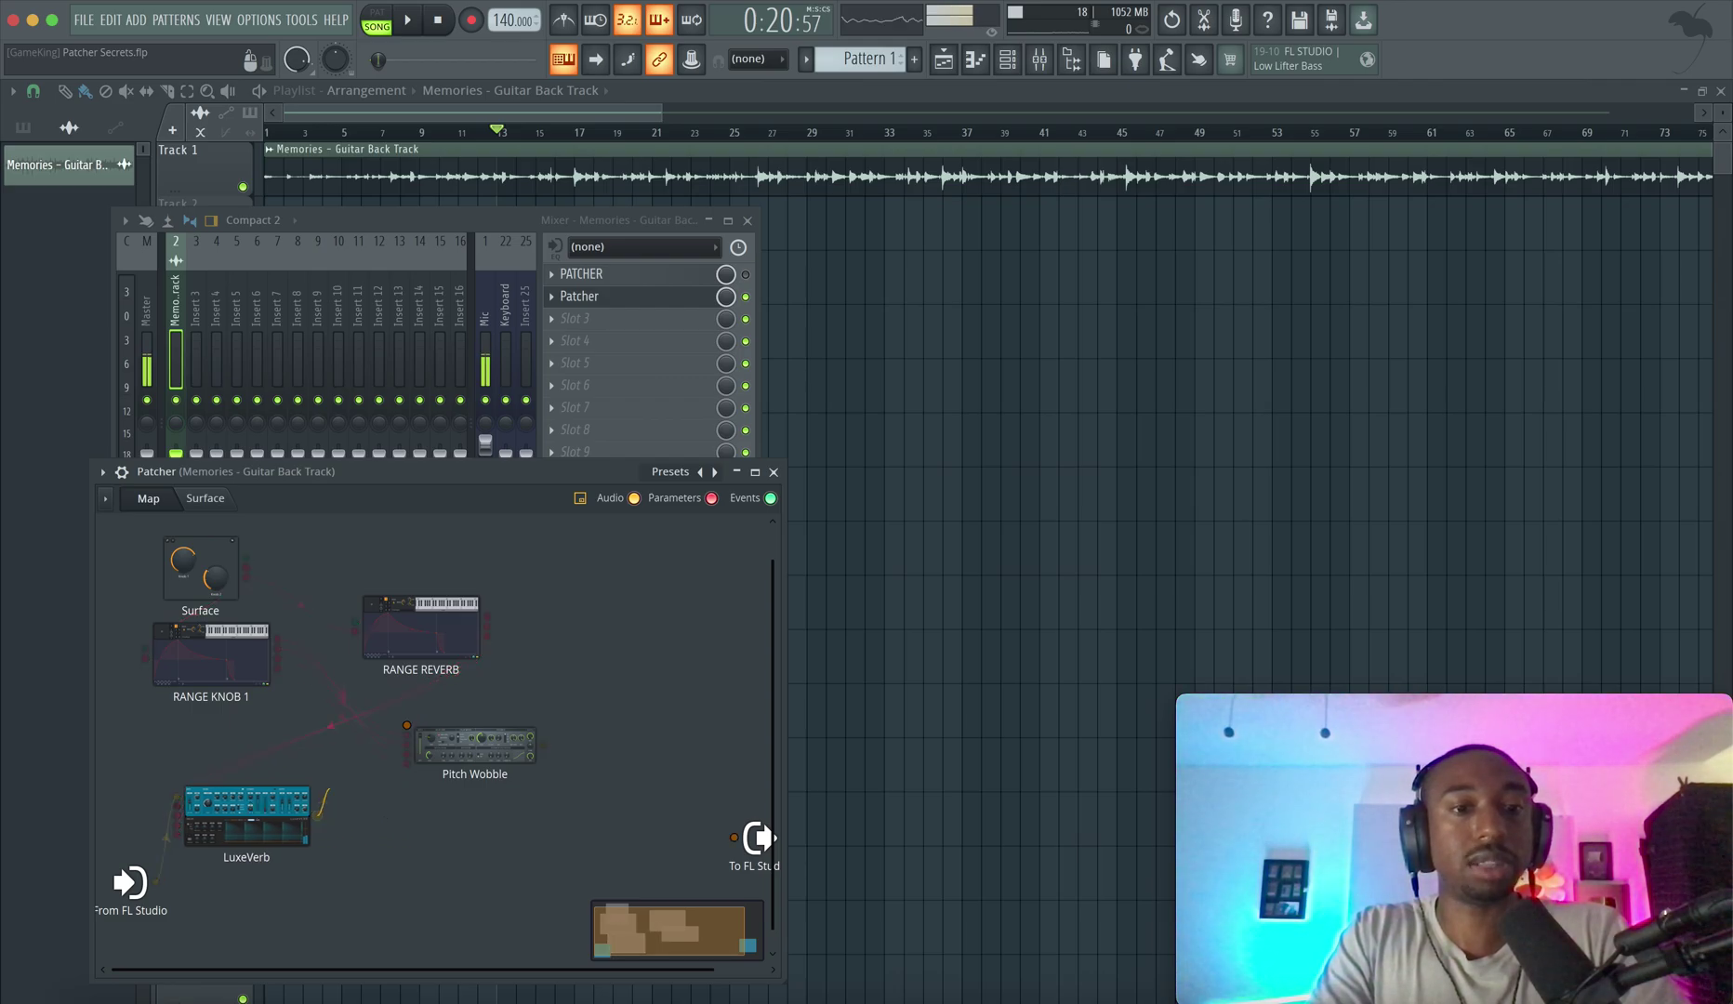
pyautogui.moveTo(406, 724); pyautogui.dragTo(407, 726)
pyautogui.moveTo(543, 743); pyautogui.dragTo(733, 840)
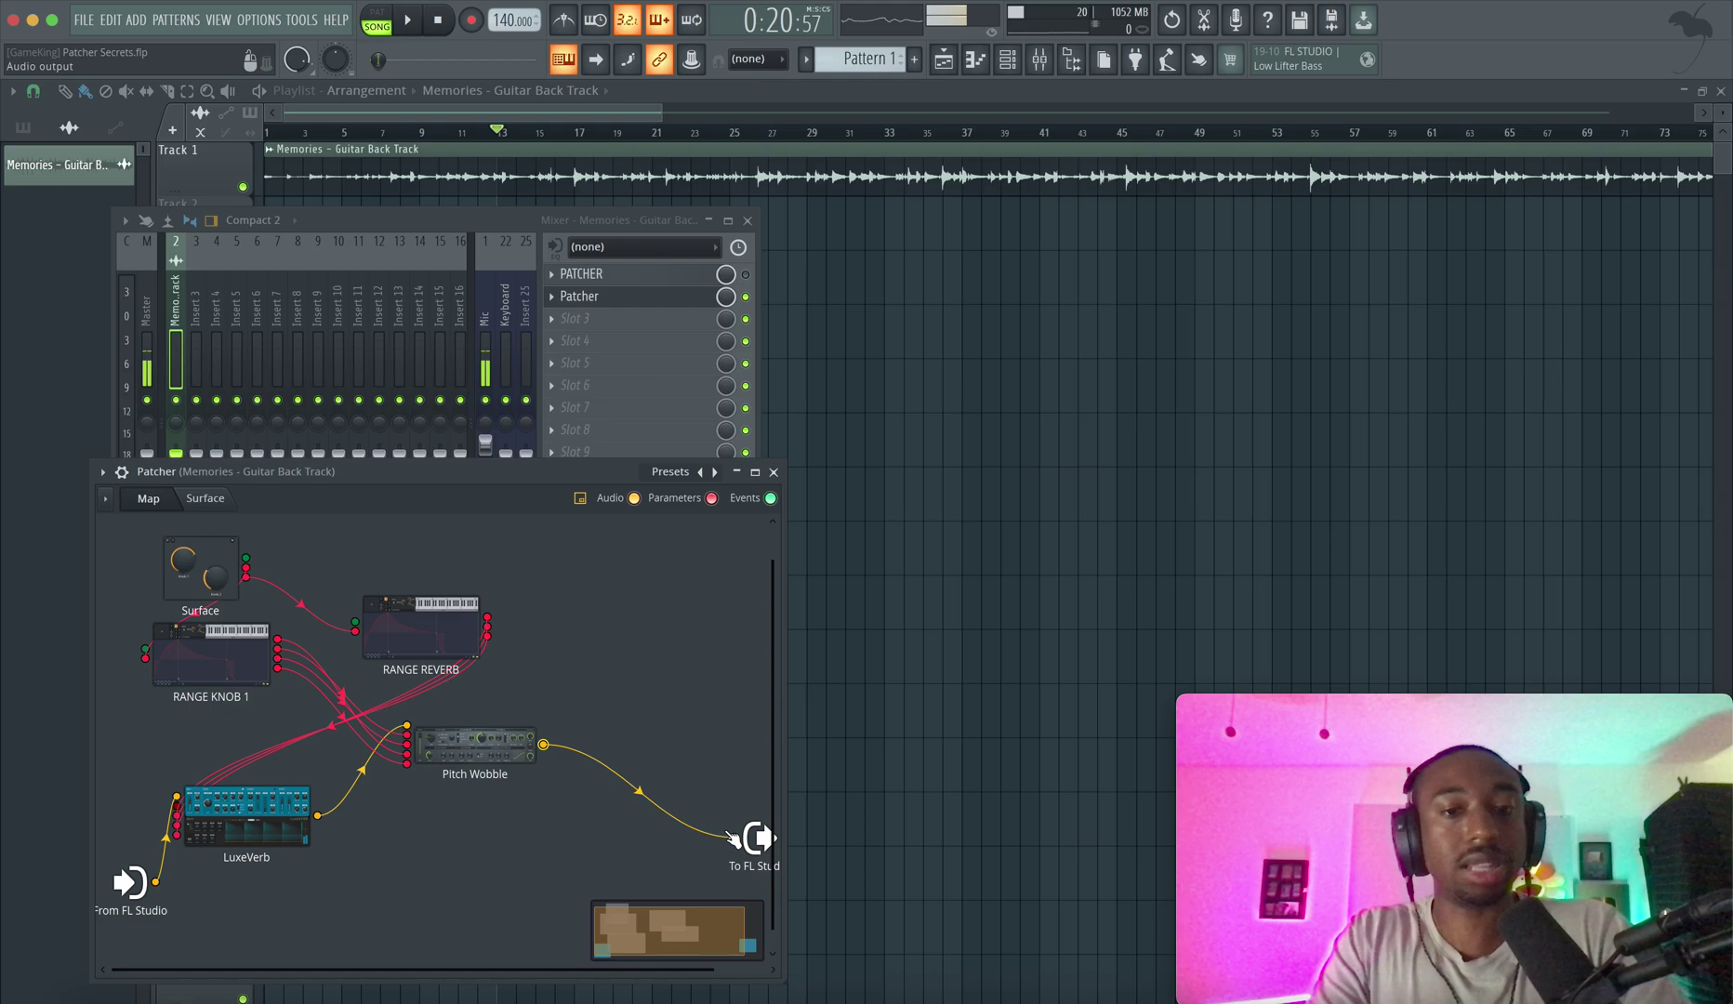
# - Play the guitar track and test the REVERB knob with LuxeVerb ahead of Pitch Wobble, keeping the map modules tidy
pyautogui.click(205, 497)
pyautogui.press('space')
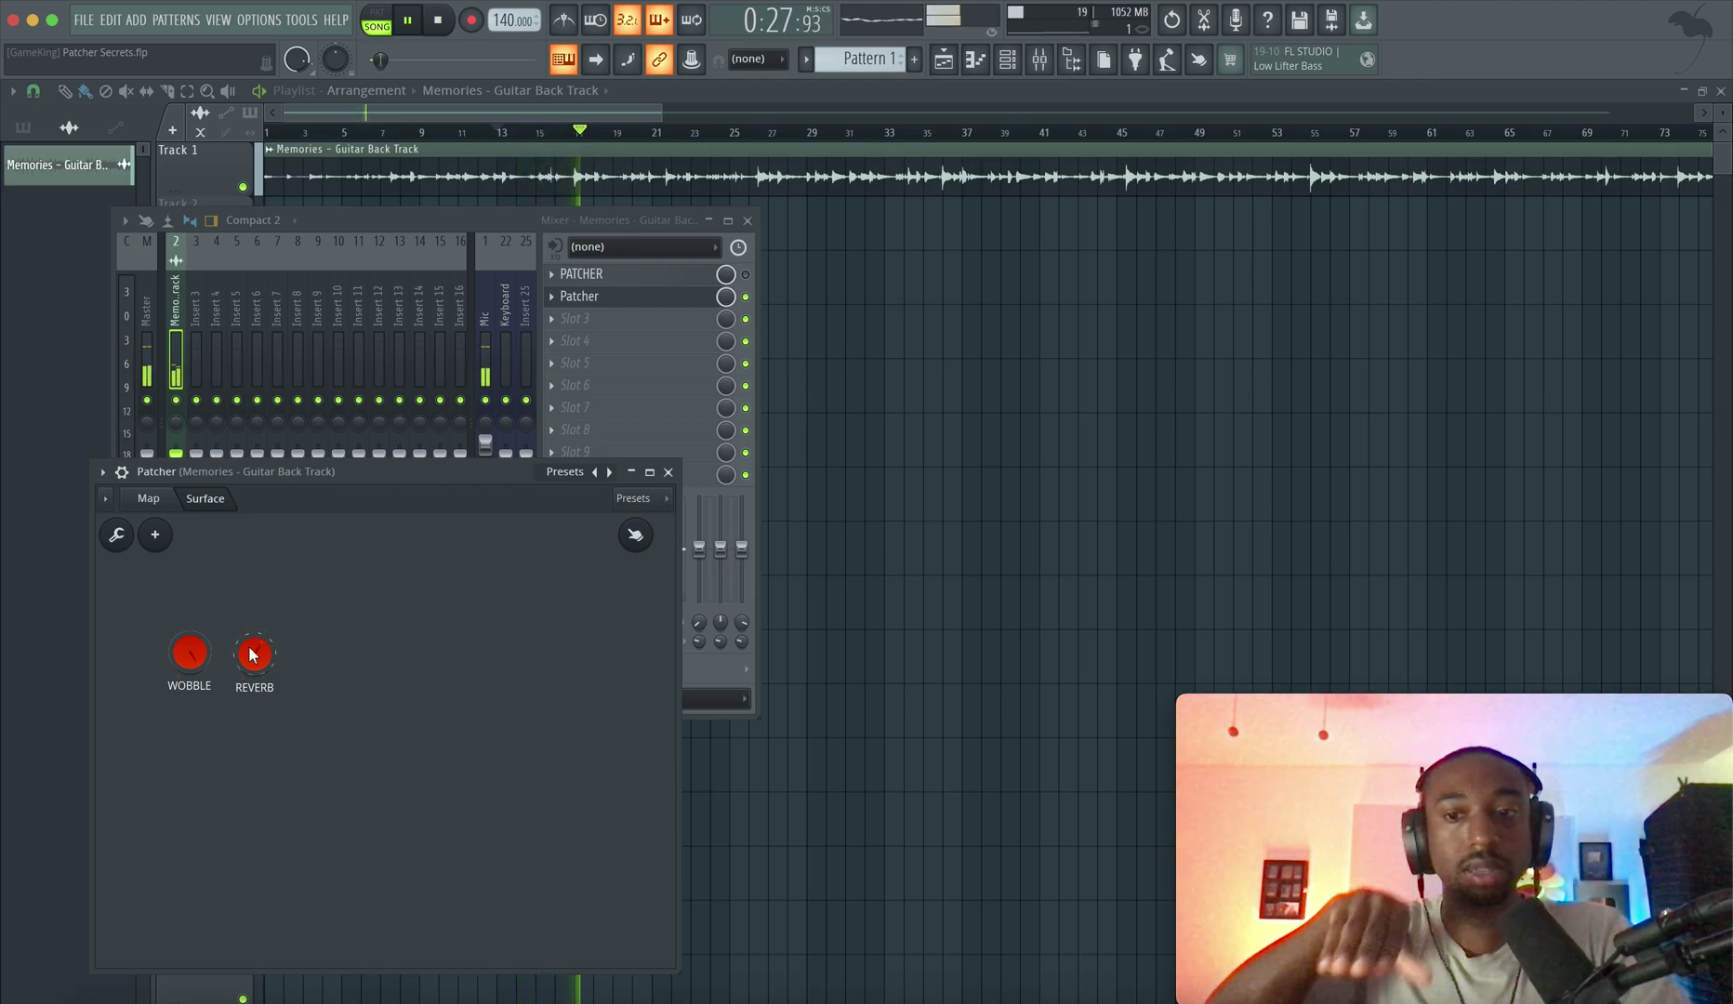
pyautogui.press('space')
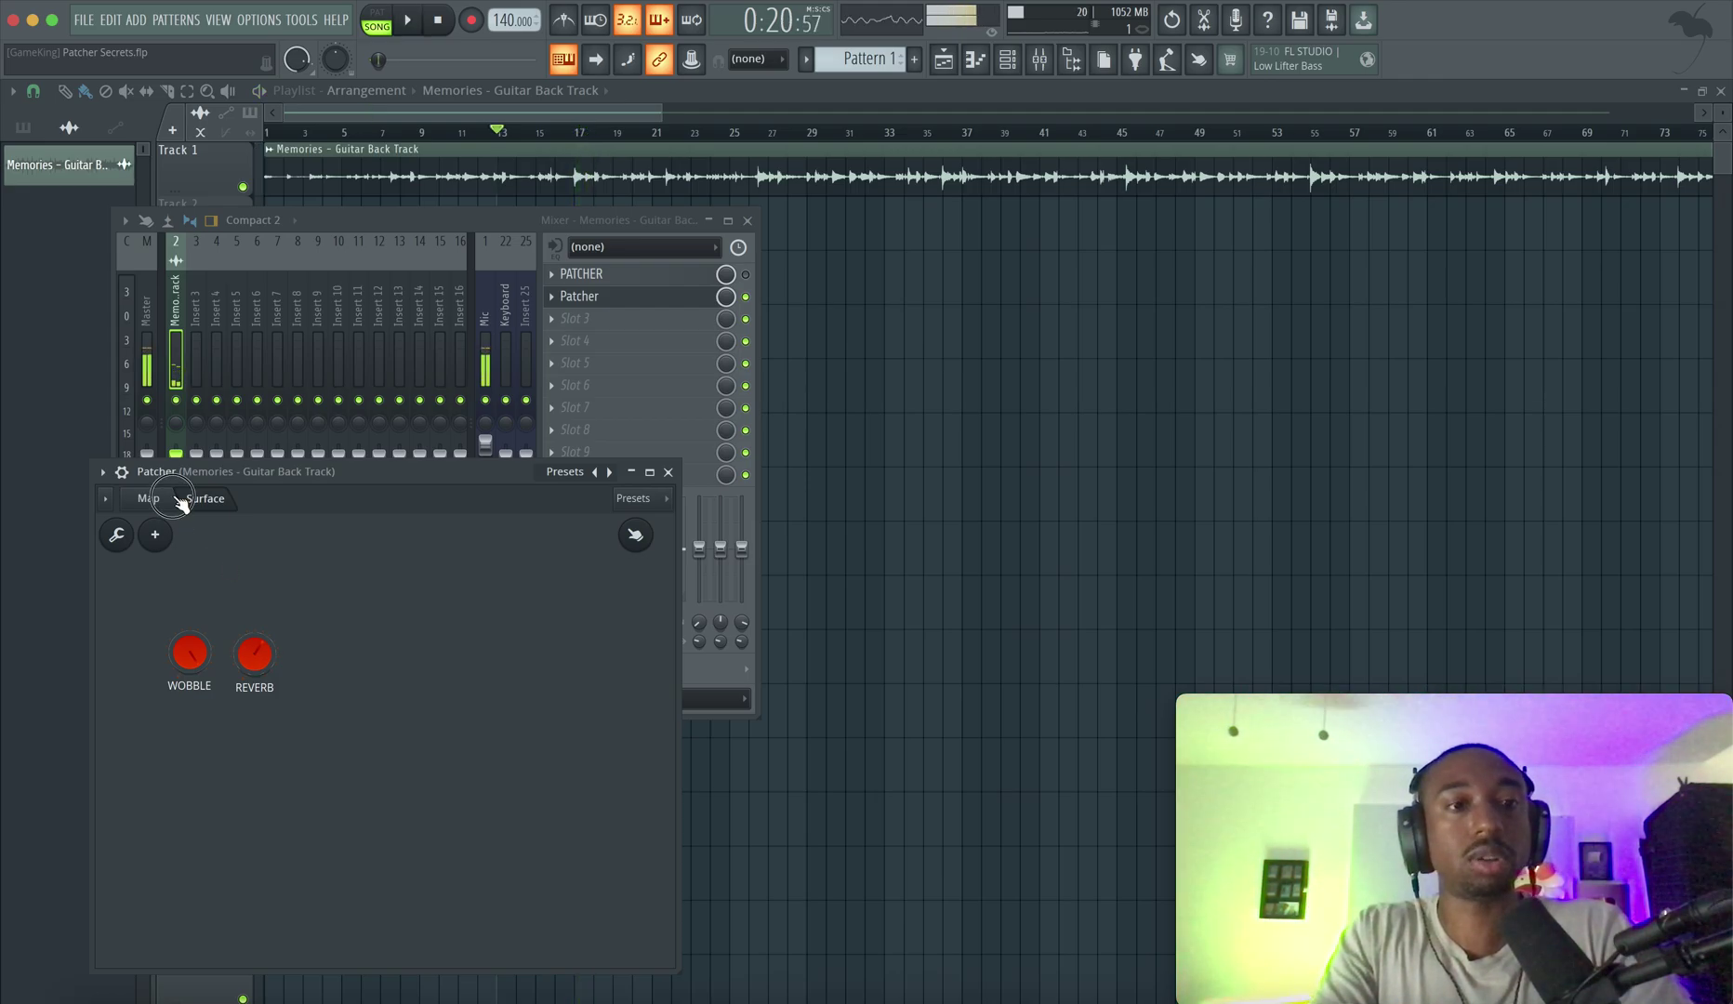
pyautogui.click(173, 499)
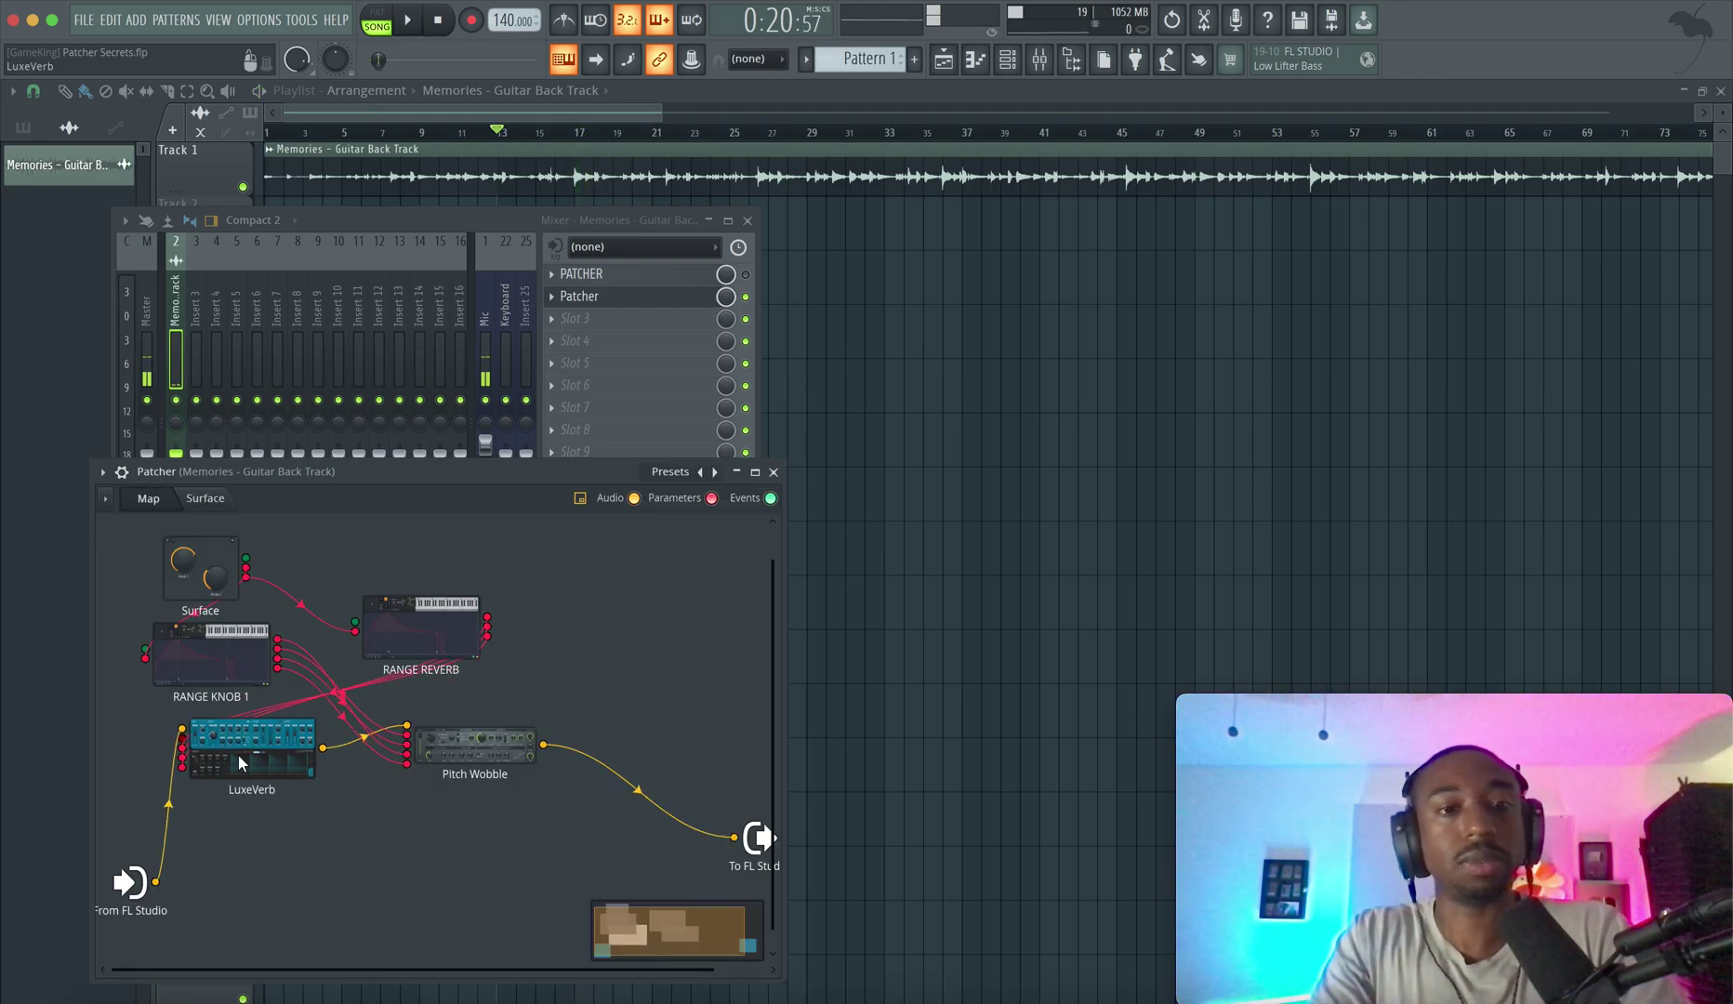
pyautogui.click(208, 500)
pyautogui.click(173, 501)
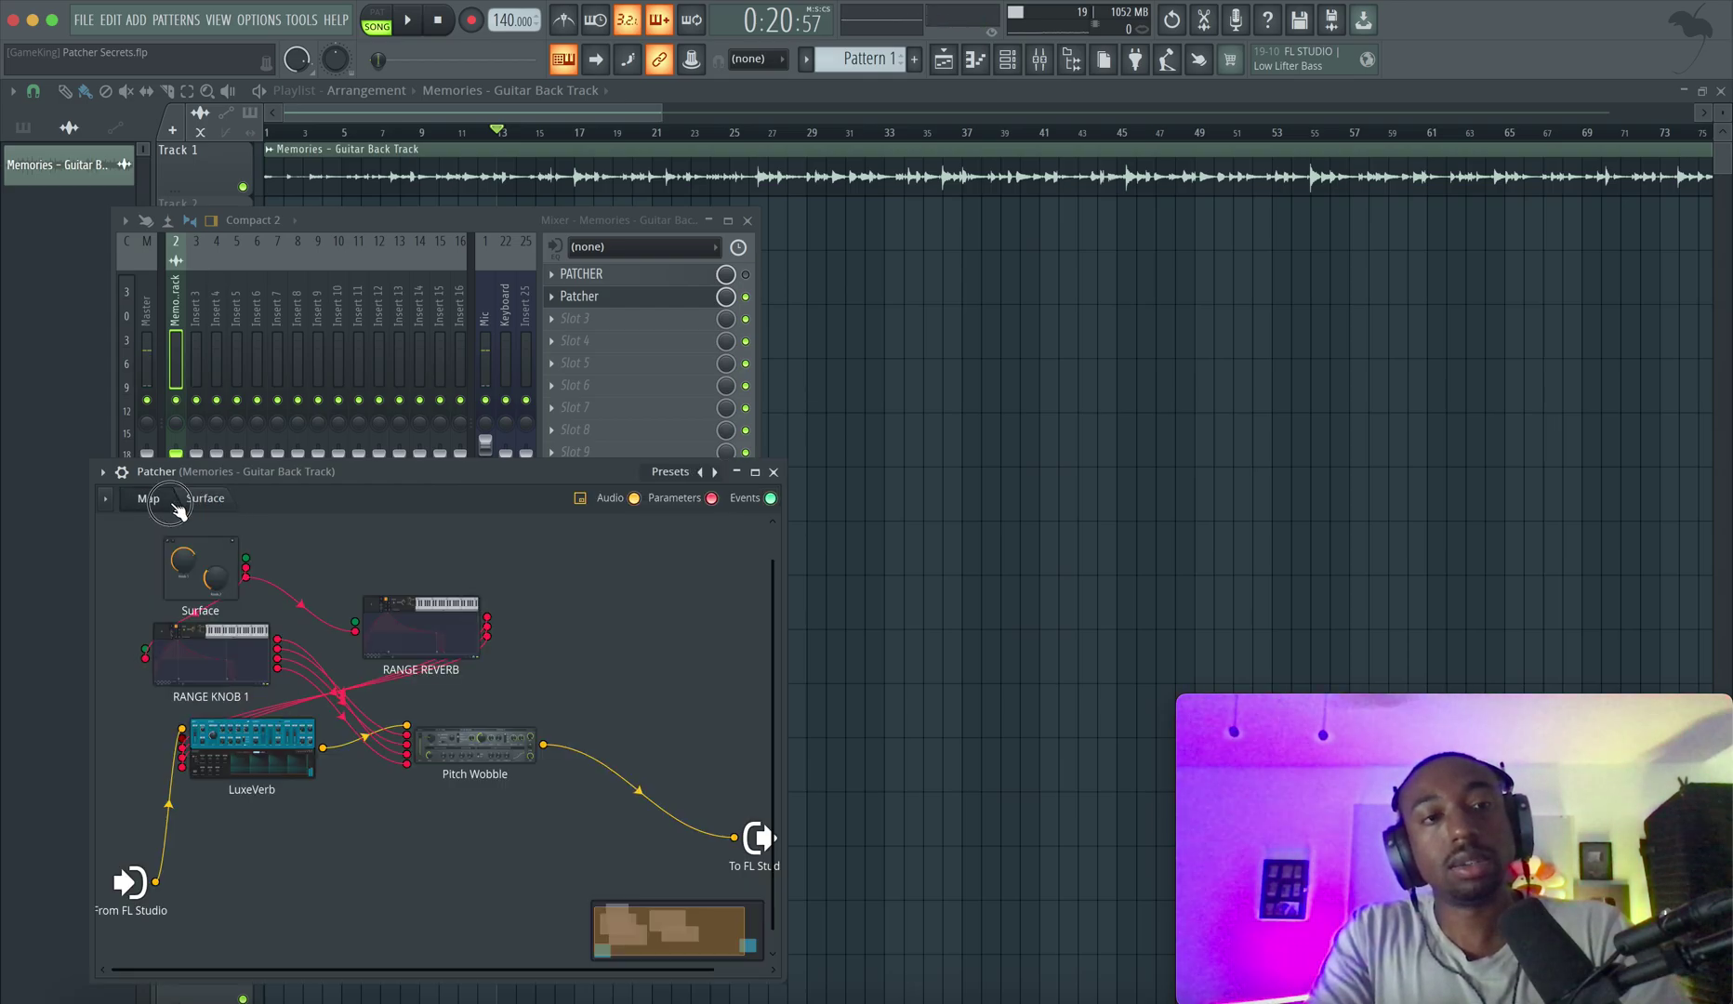
# - In RANGE REVERB's articulator 2, raise the Modulation X end point above the minimum and close the controller
pyautogui.click(400, 658)
pyautogui.click(648, 406)
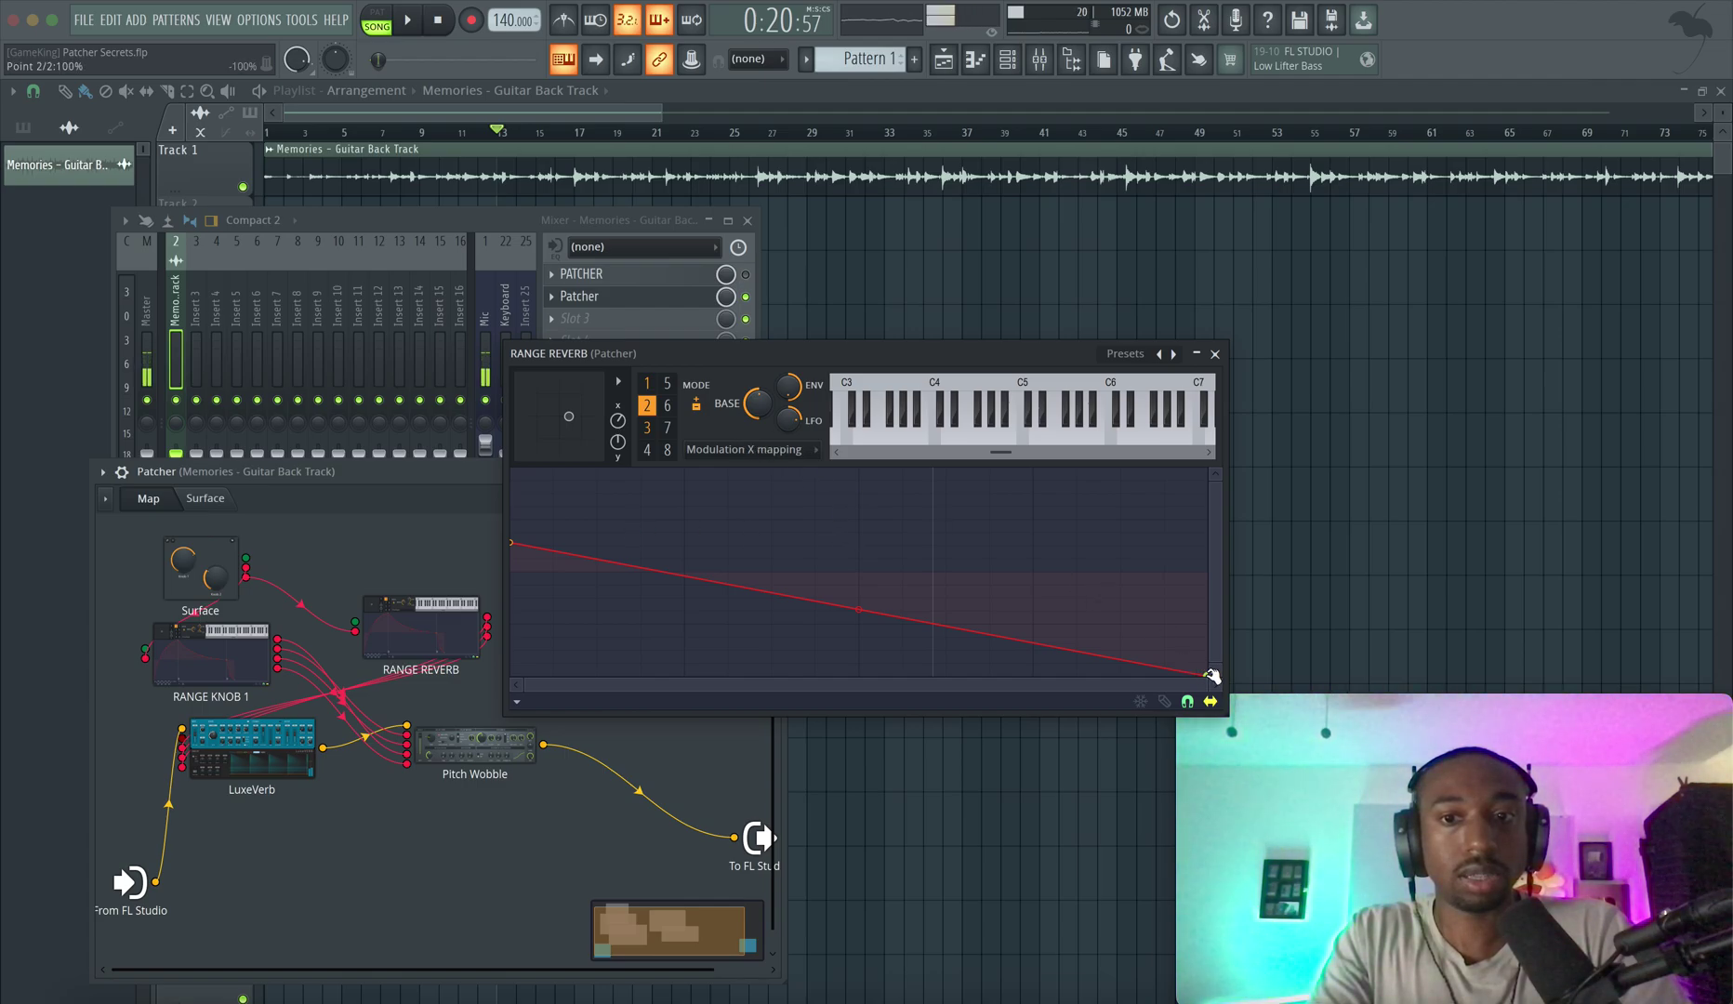
pyautogui.moveTo(1206, 673); pyautogui.dragTo(1208, 638)
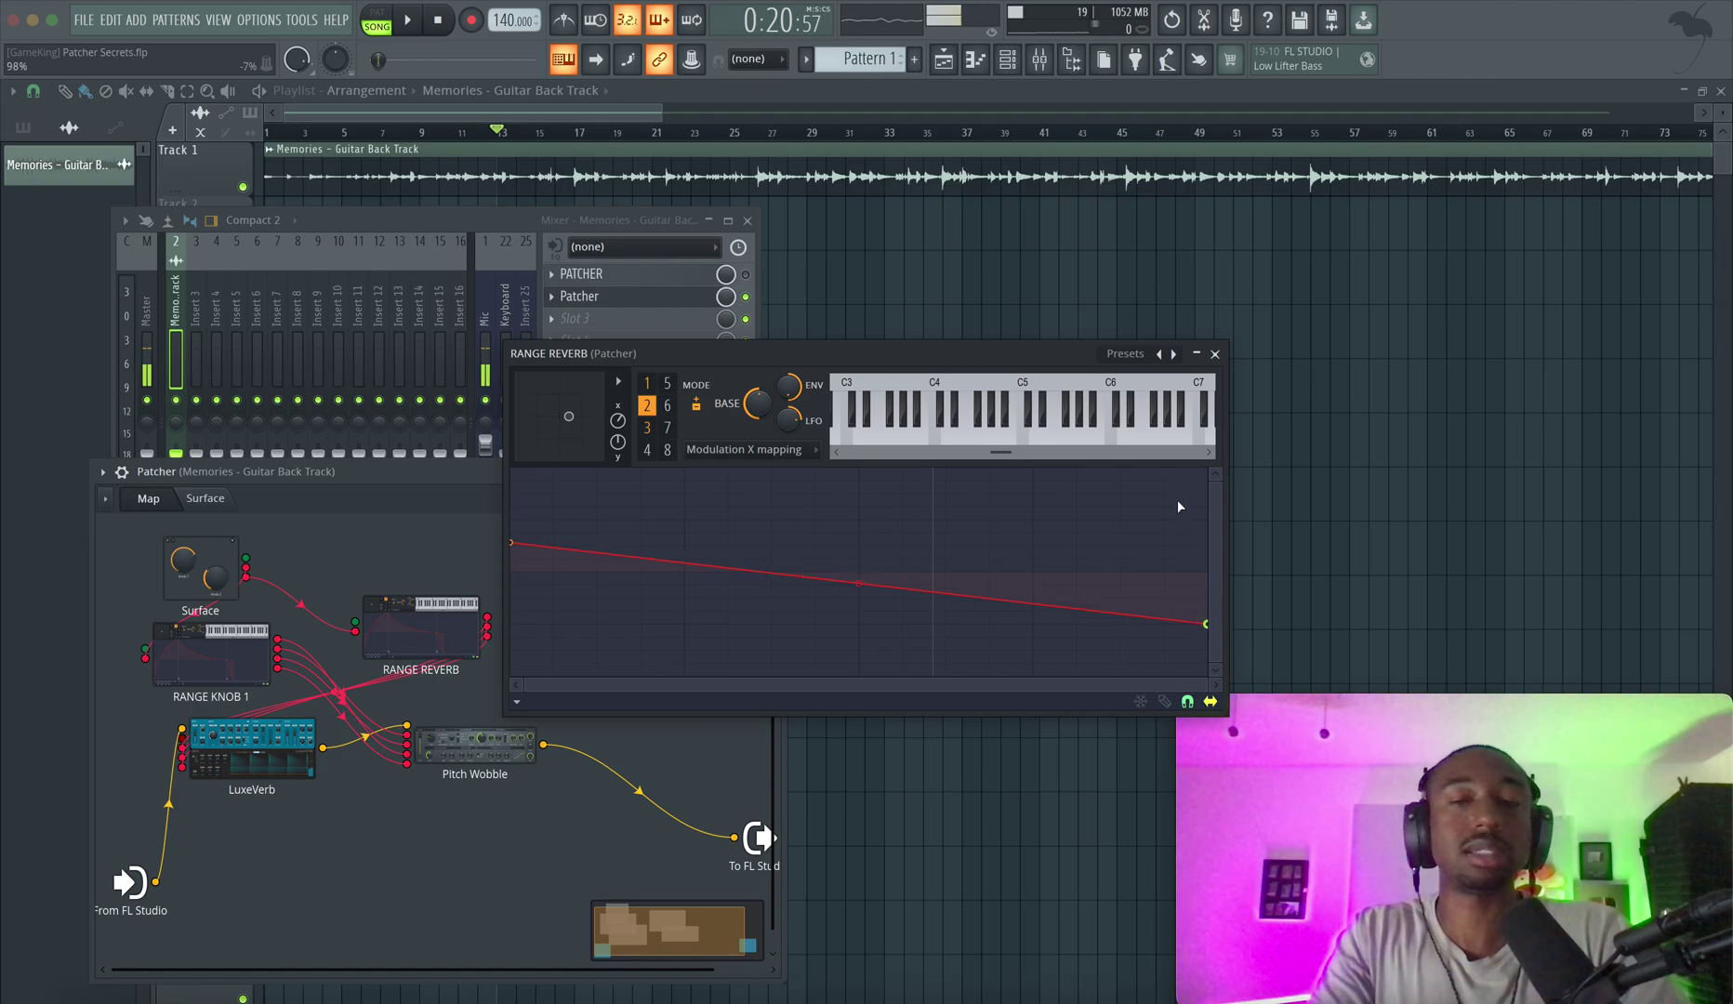
pyautogui.click(1214, 354)
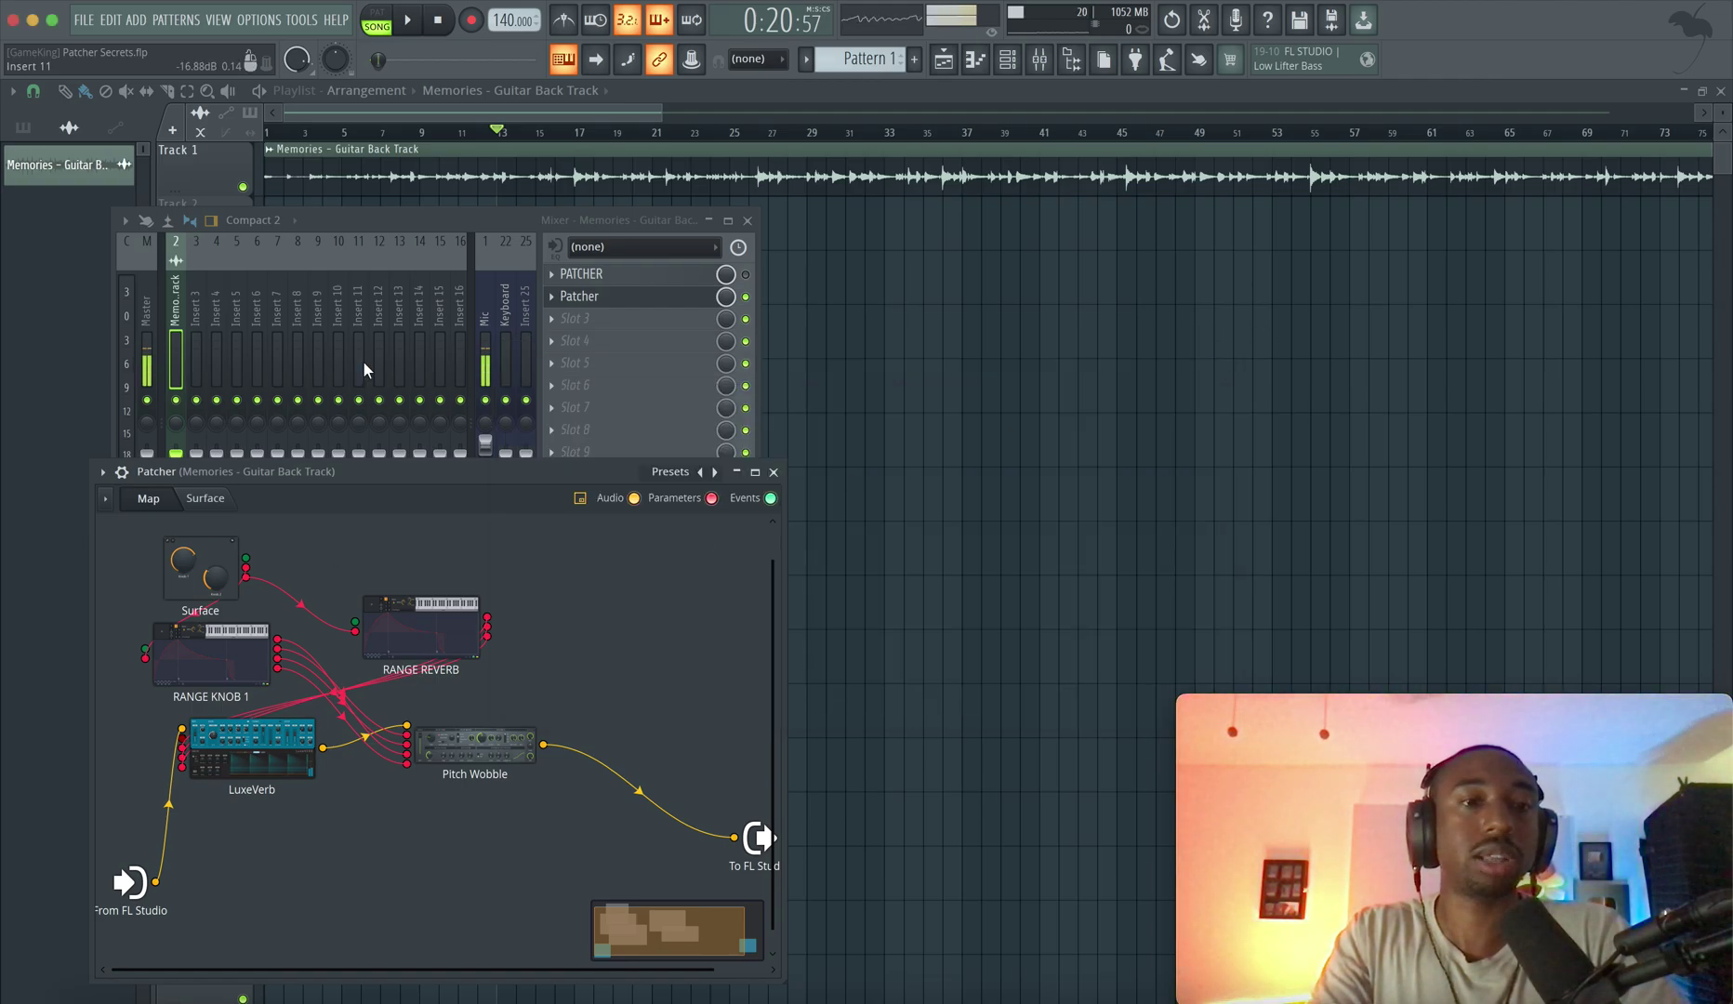
# - Play the track with LuxeVerb open and turn the REVERB knob to check how the dry, wet and gain sliders respond
pyautogui.click(224, 498)
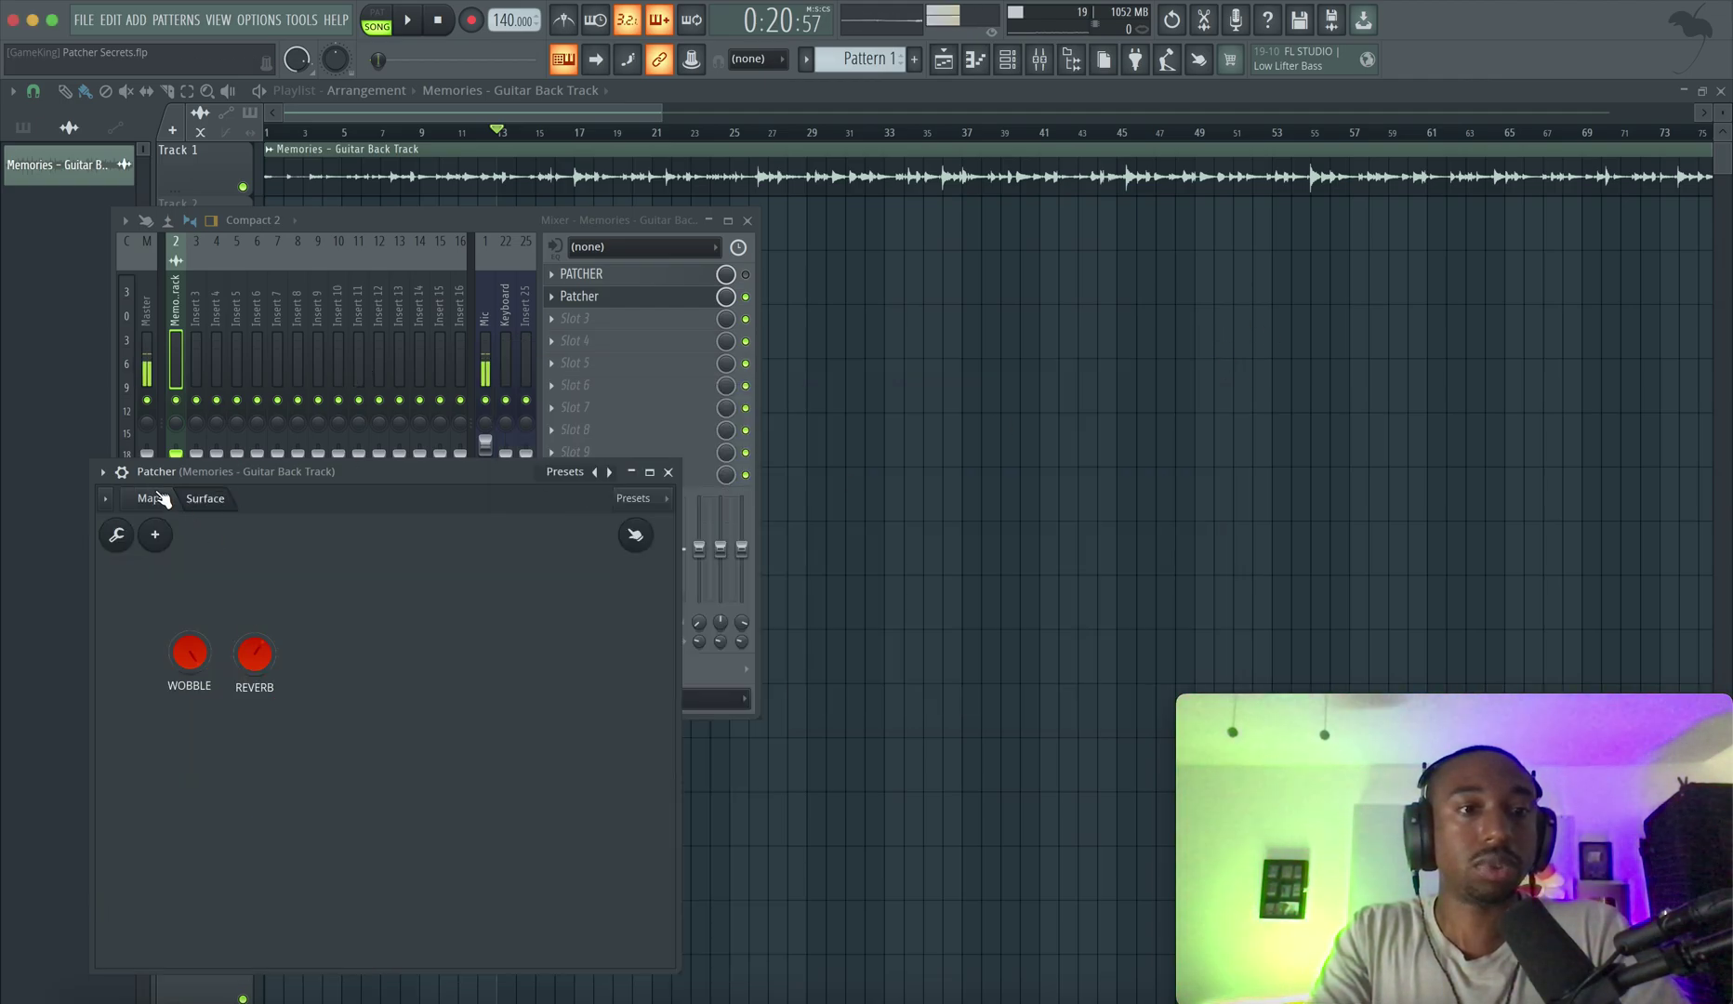
pyautogui.click(144, 498)
pyautogui.doubleClick(259, 753)
pyautogui.press('space')
pyautogui.click(219, 495)
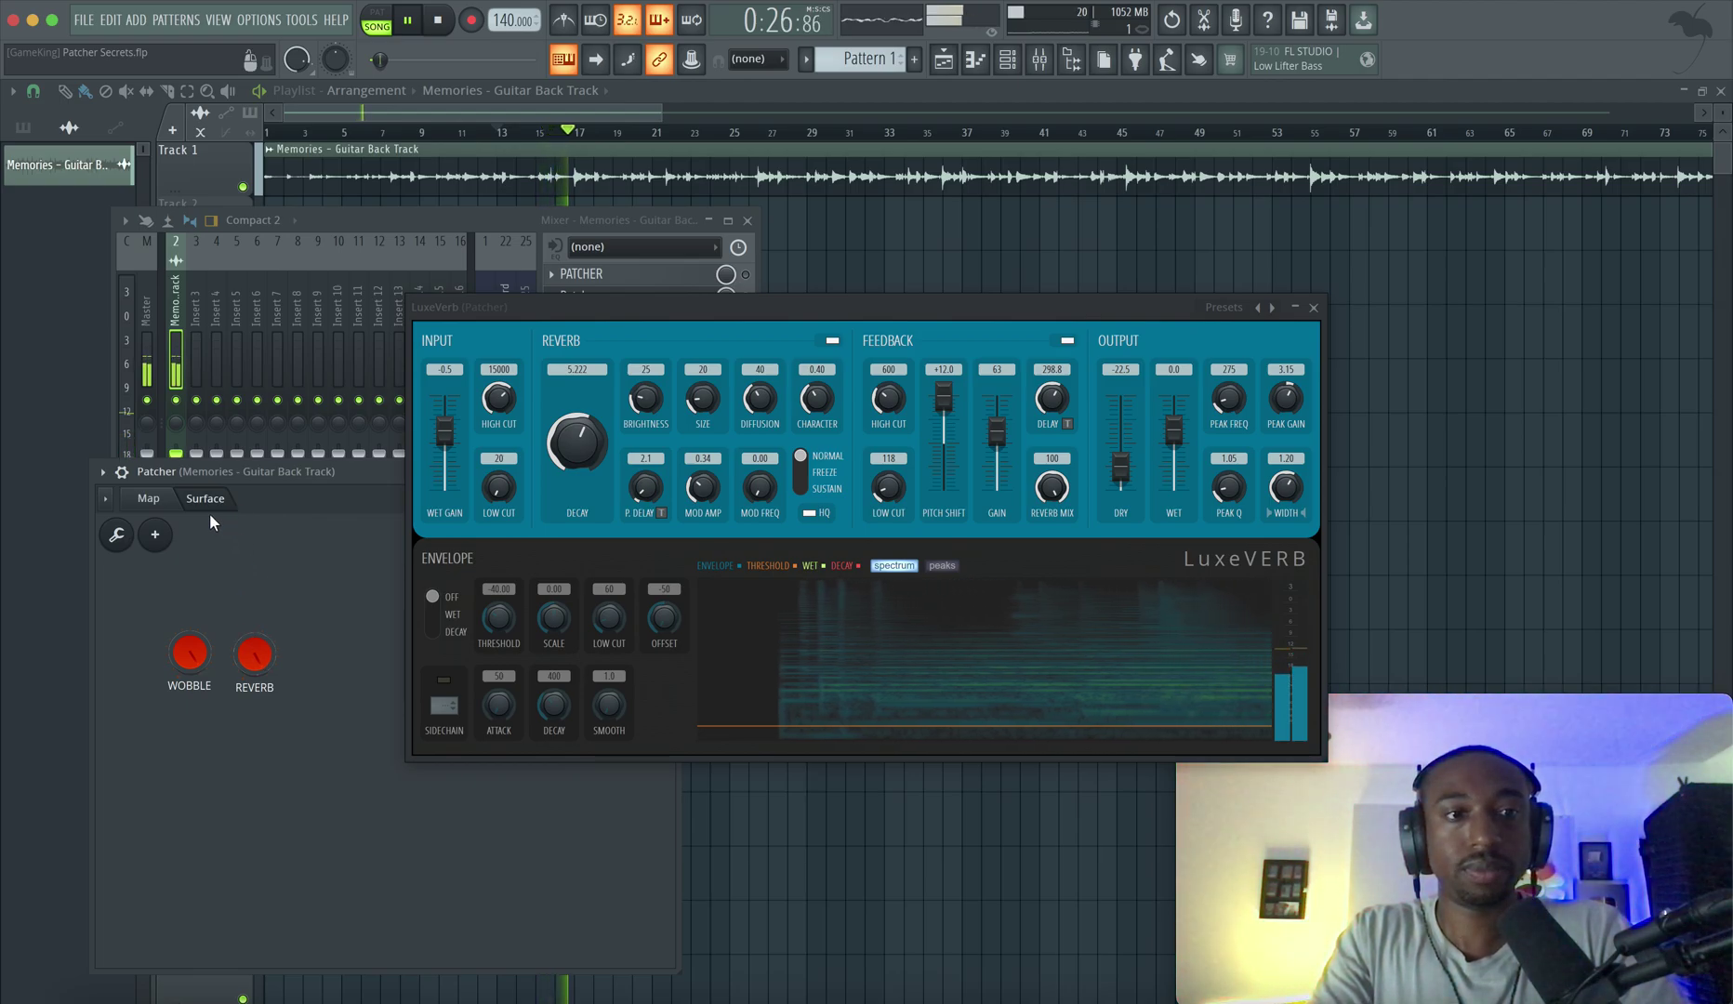
pyautogui.click(176, 500)
pyautogui.press('space')
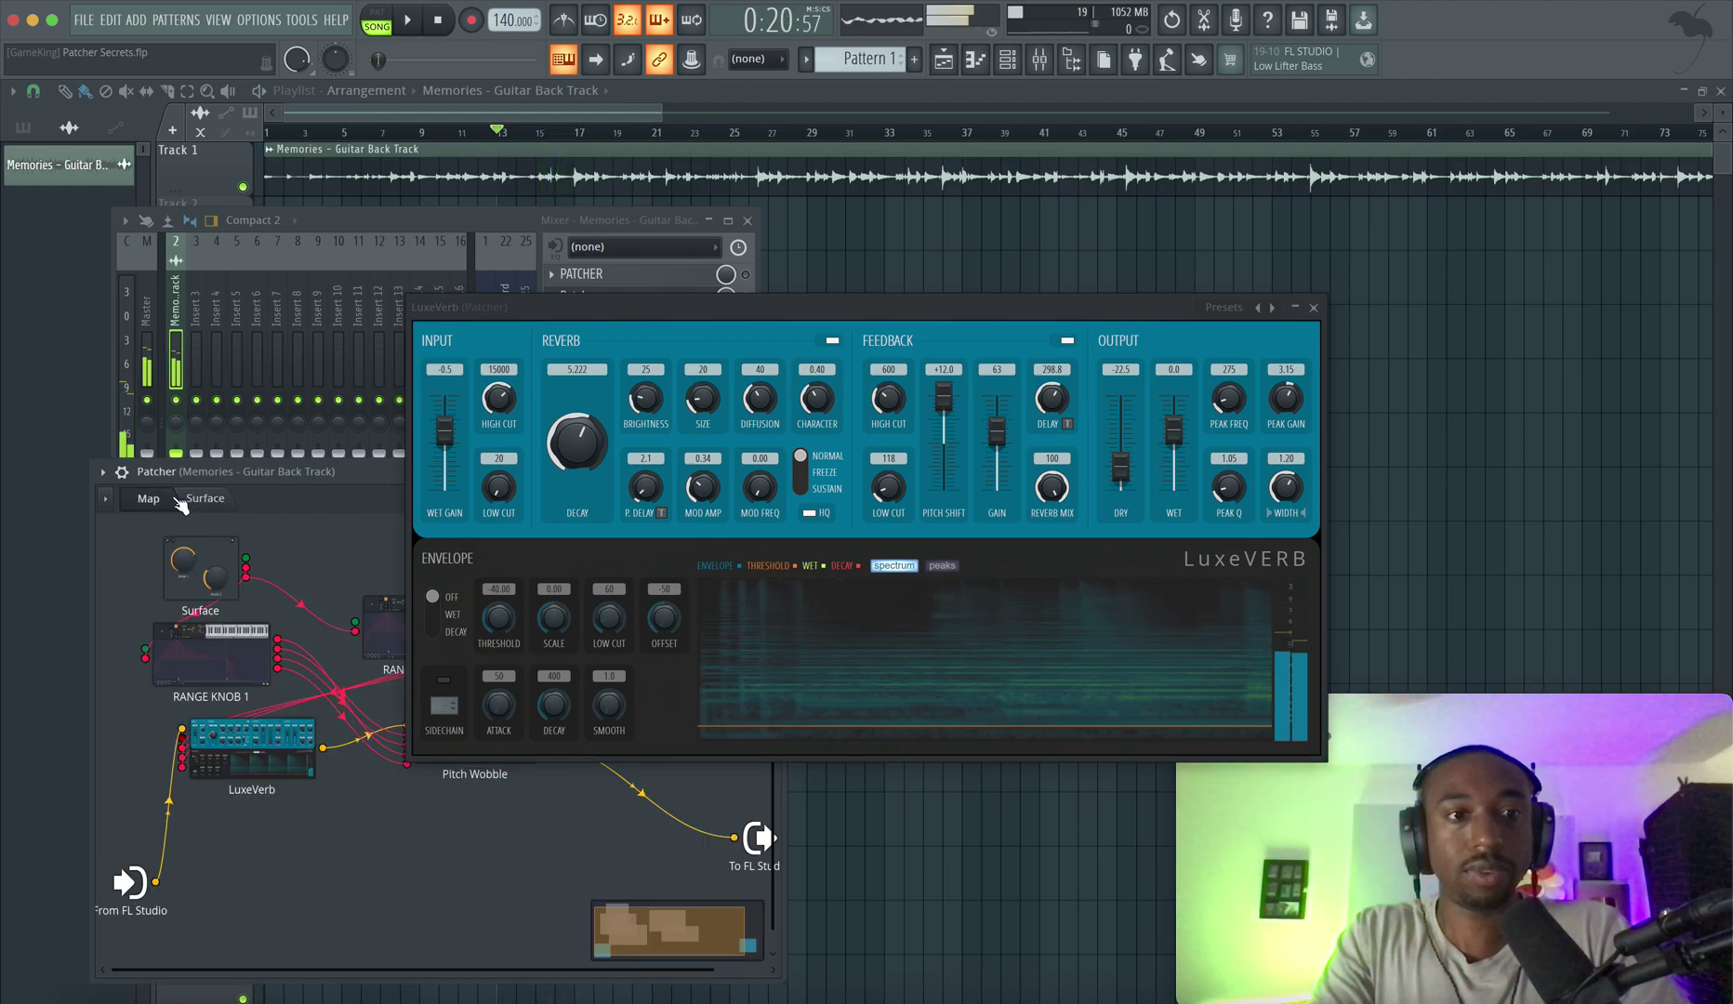
# - In RANGE REVERB, slightly lower articulator 1's Modulation X end point, raise articulator 2's end point further, and close the controller
pyautogui.click(390, 624)
pyautogui.click(648, 383)
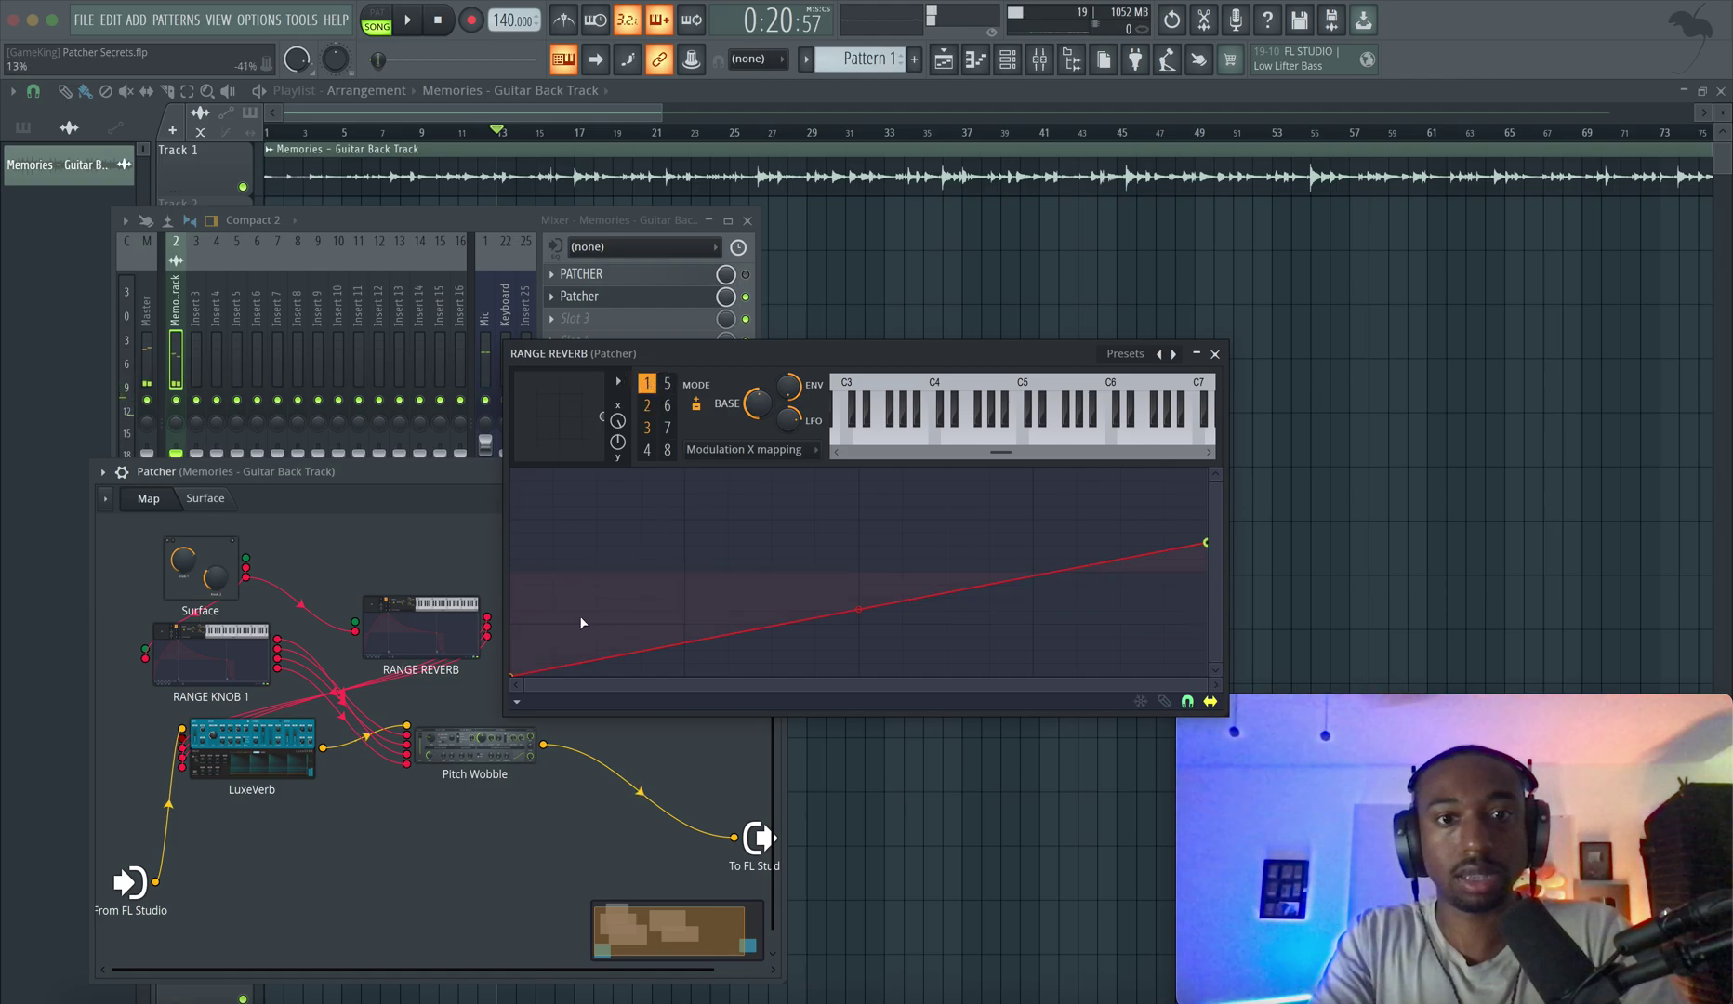
pyautogui.moveTo(514, 654); pyautogui.dragTo(514, 675)
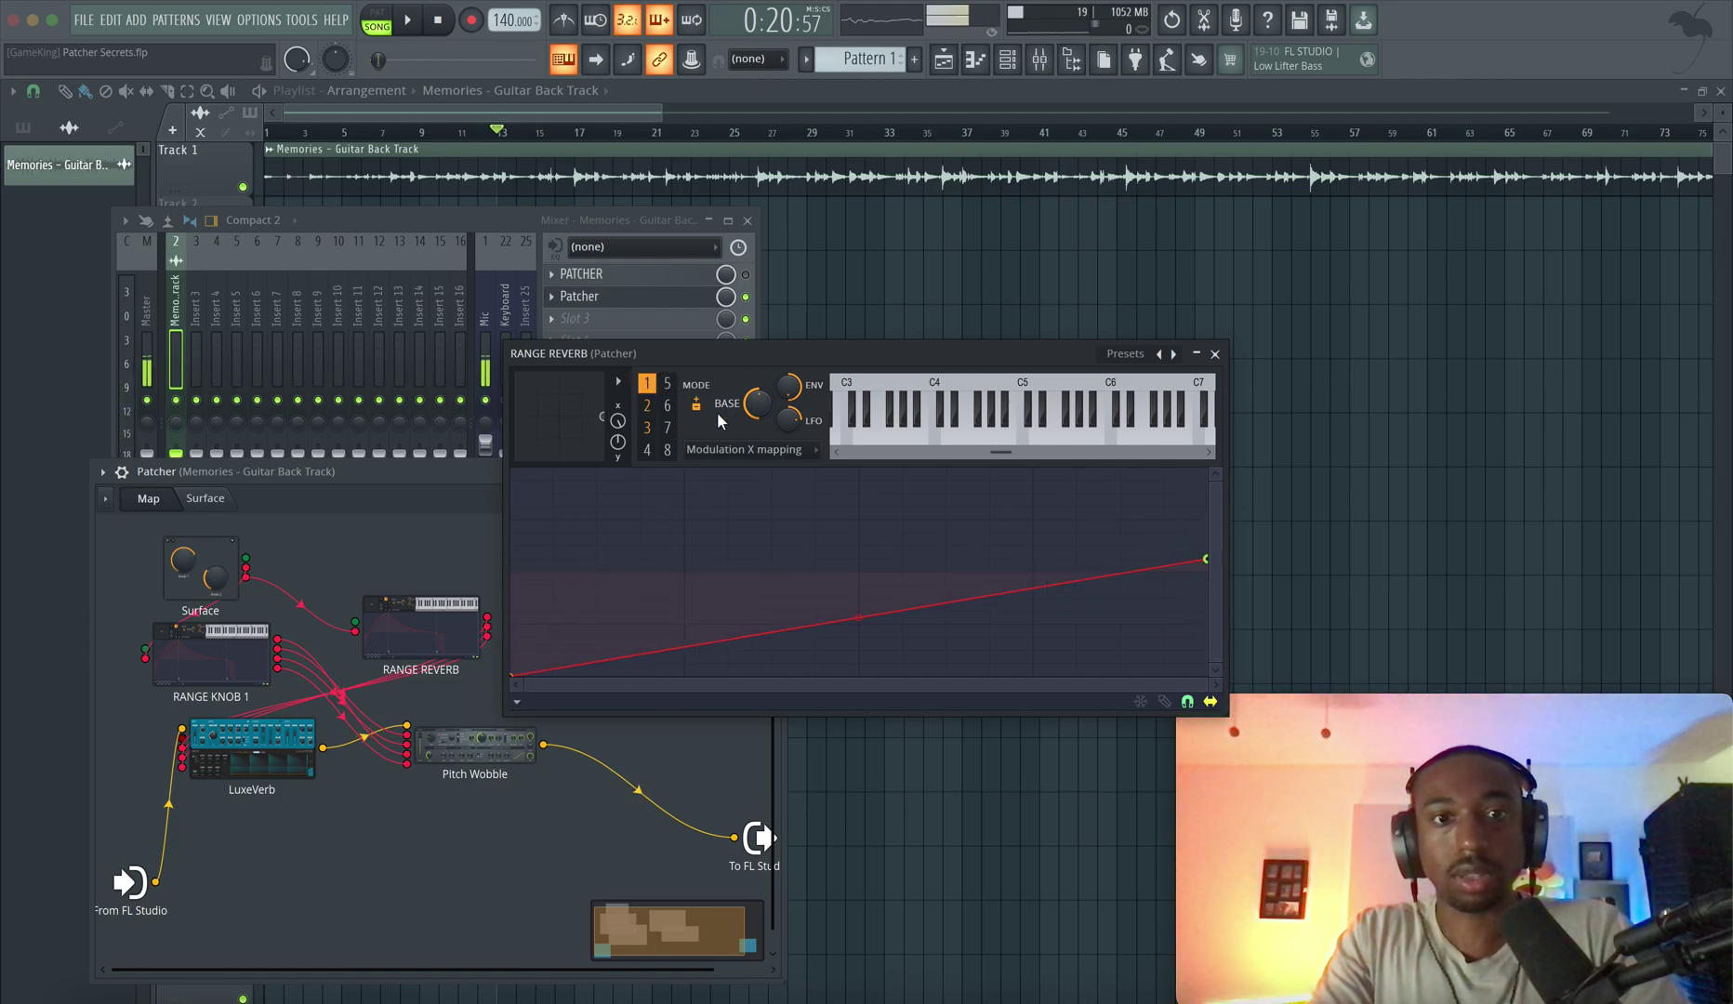
pyautogui.click(648, 405)
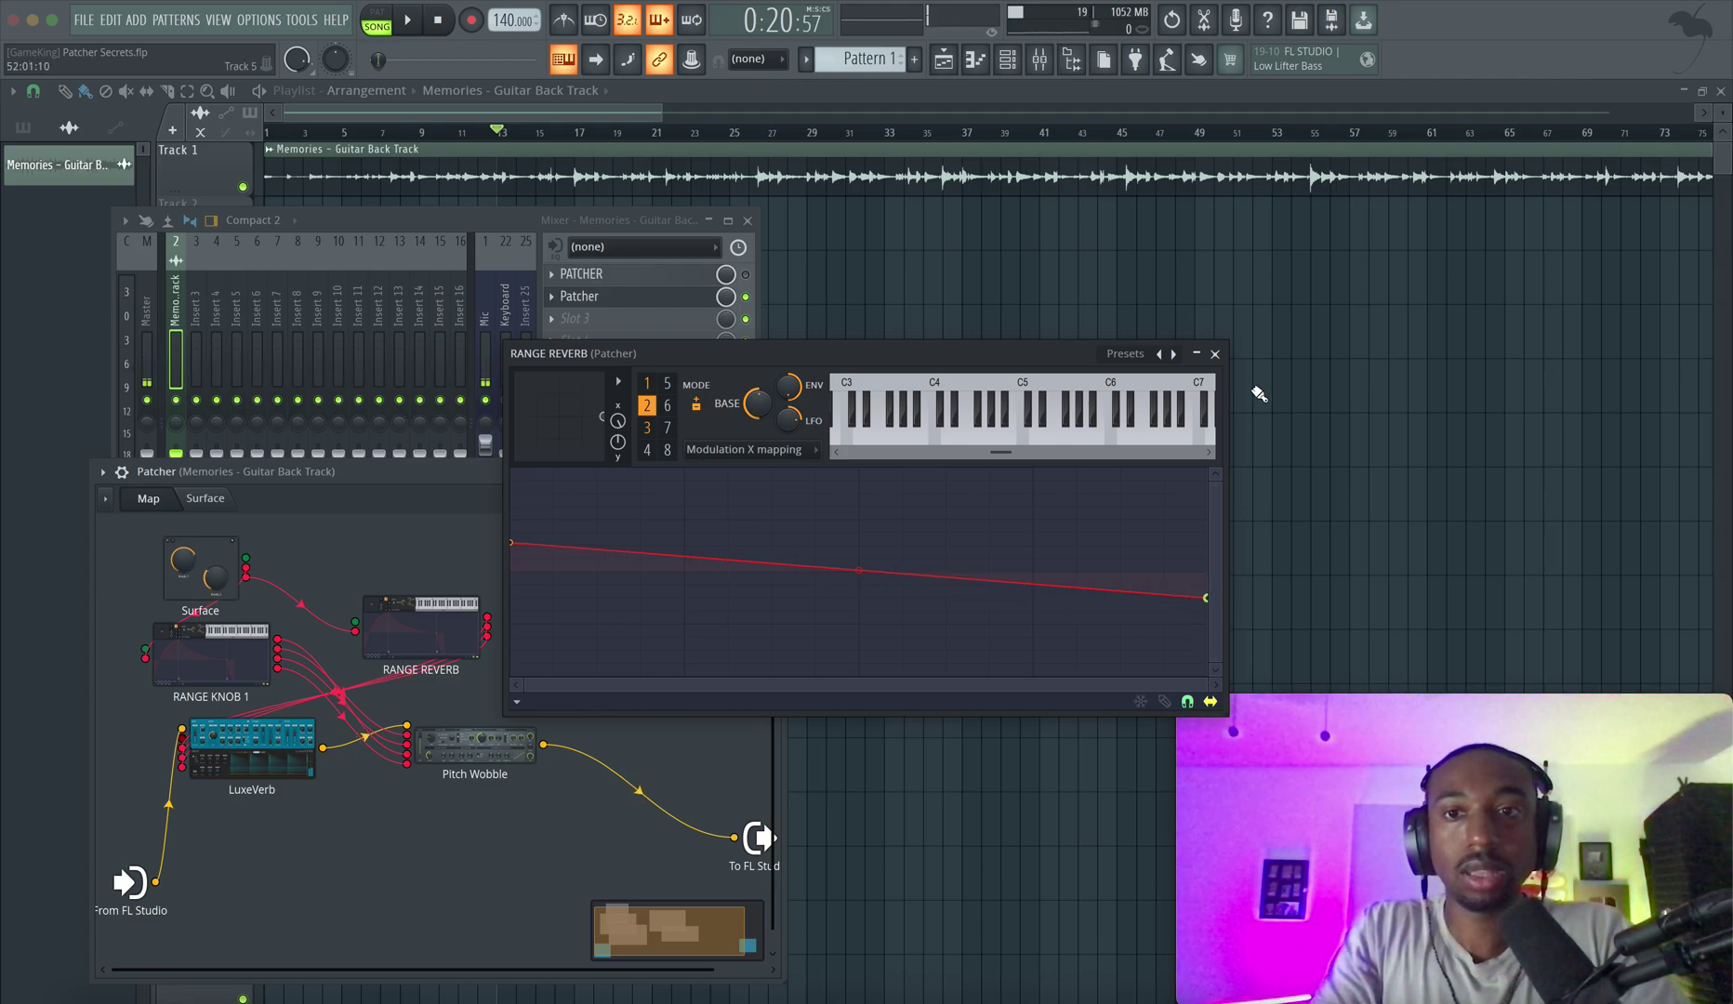
pyautogui.click(1216, 354)
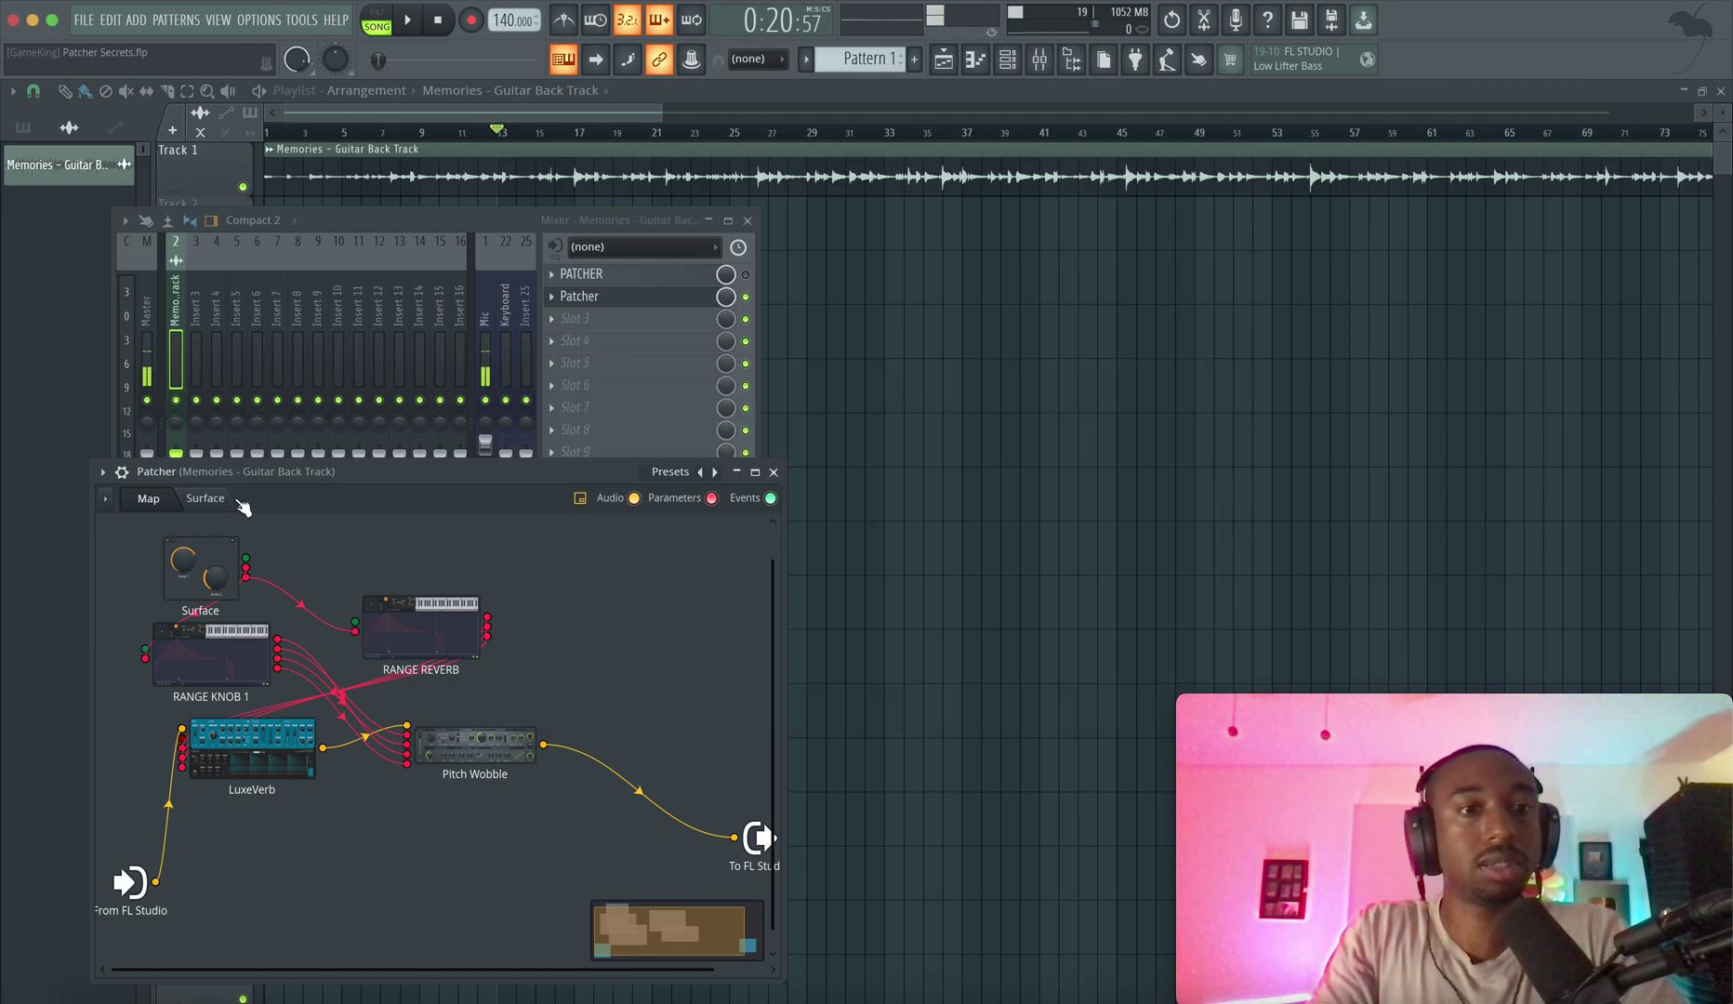
# - Sweep the REVERB knob during playback while watching LuxeVerb's sliders, close LuxeVerb and keep listening to the knob's effect
pyautogui.click(206, 499)
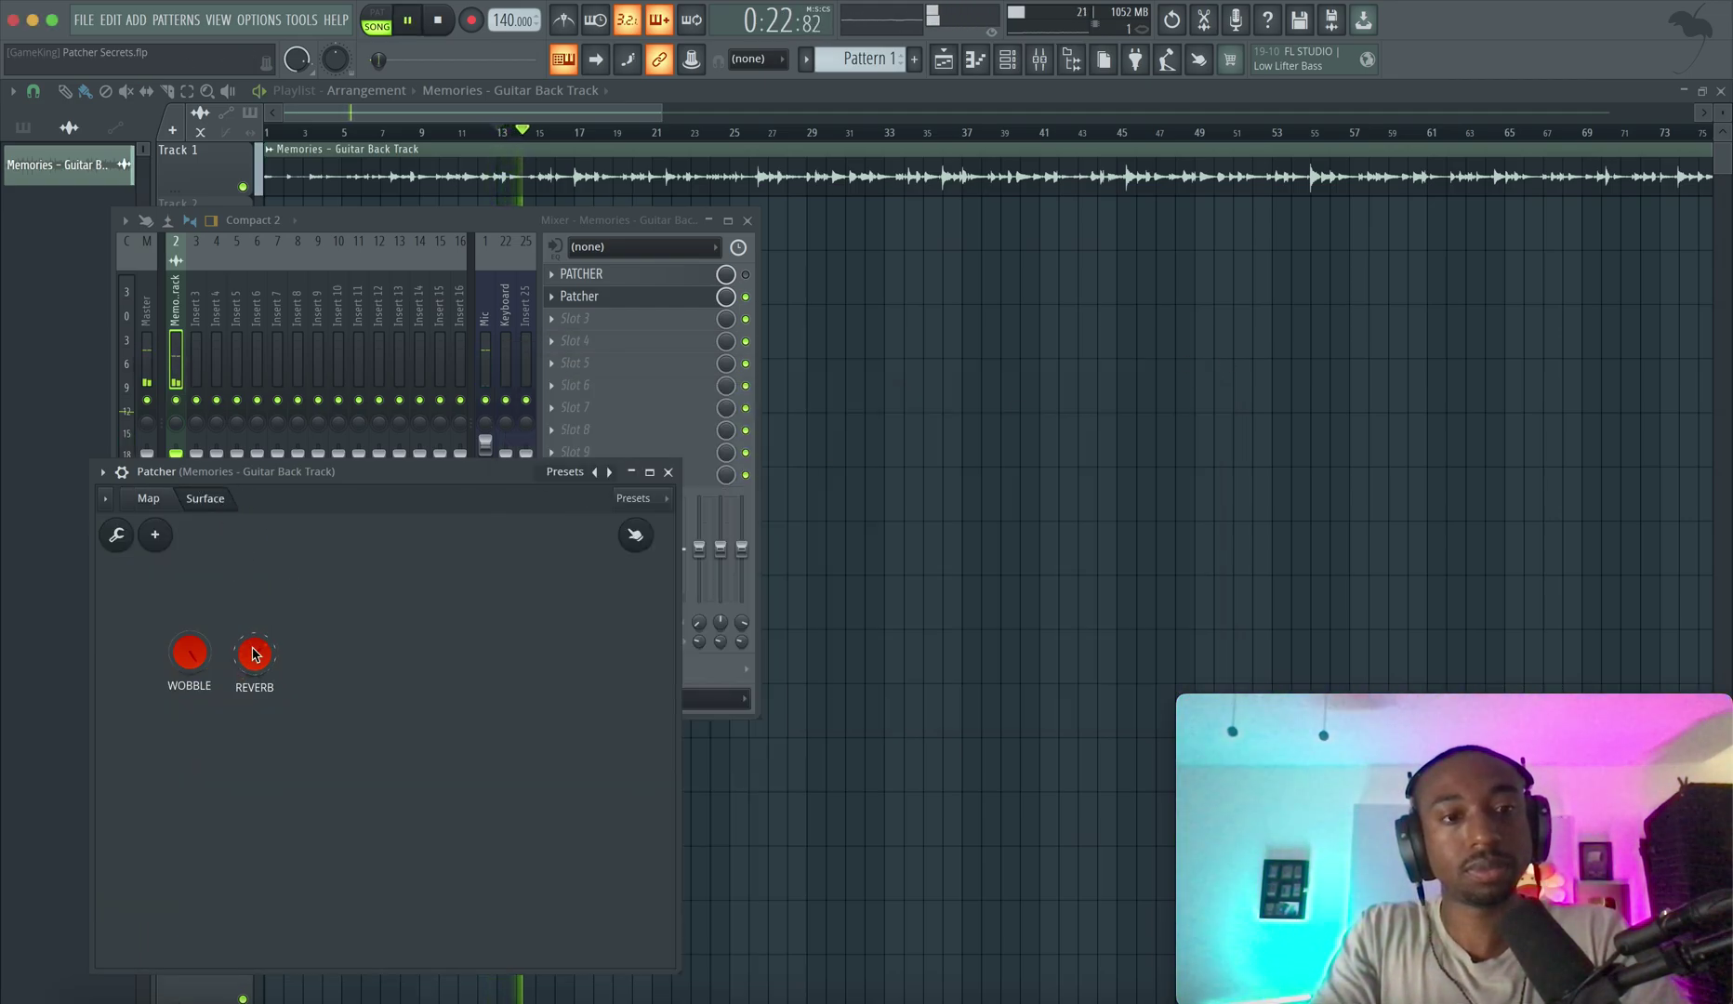
pyautogui.click(148, 498)
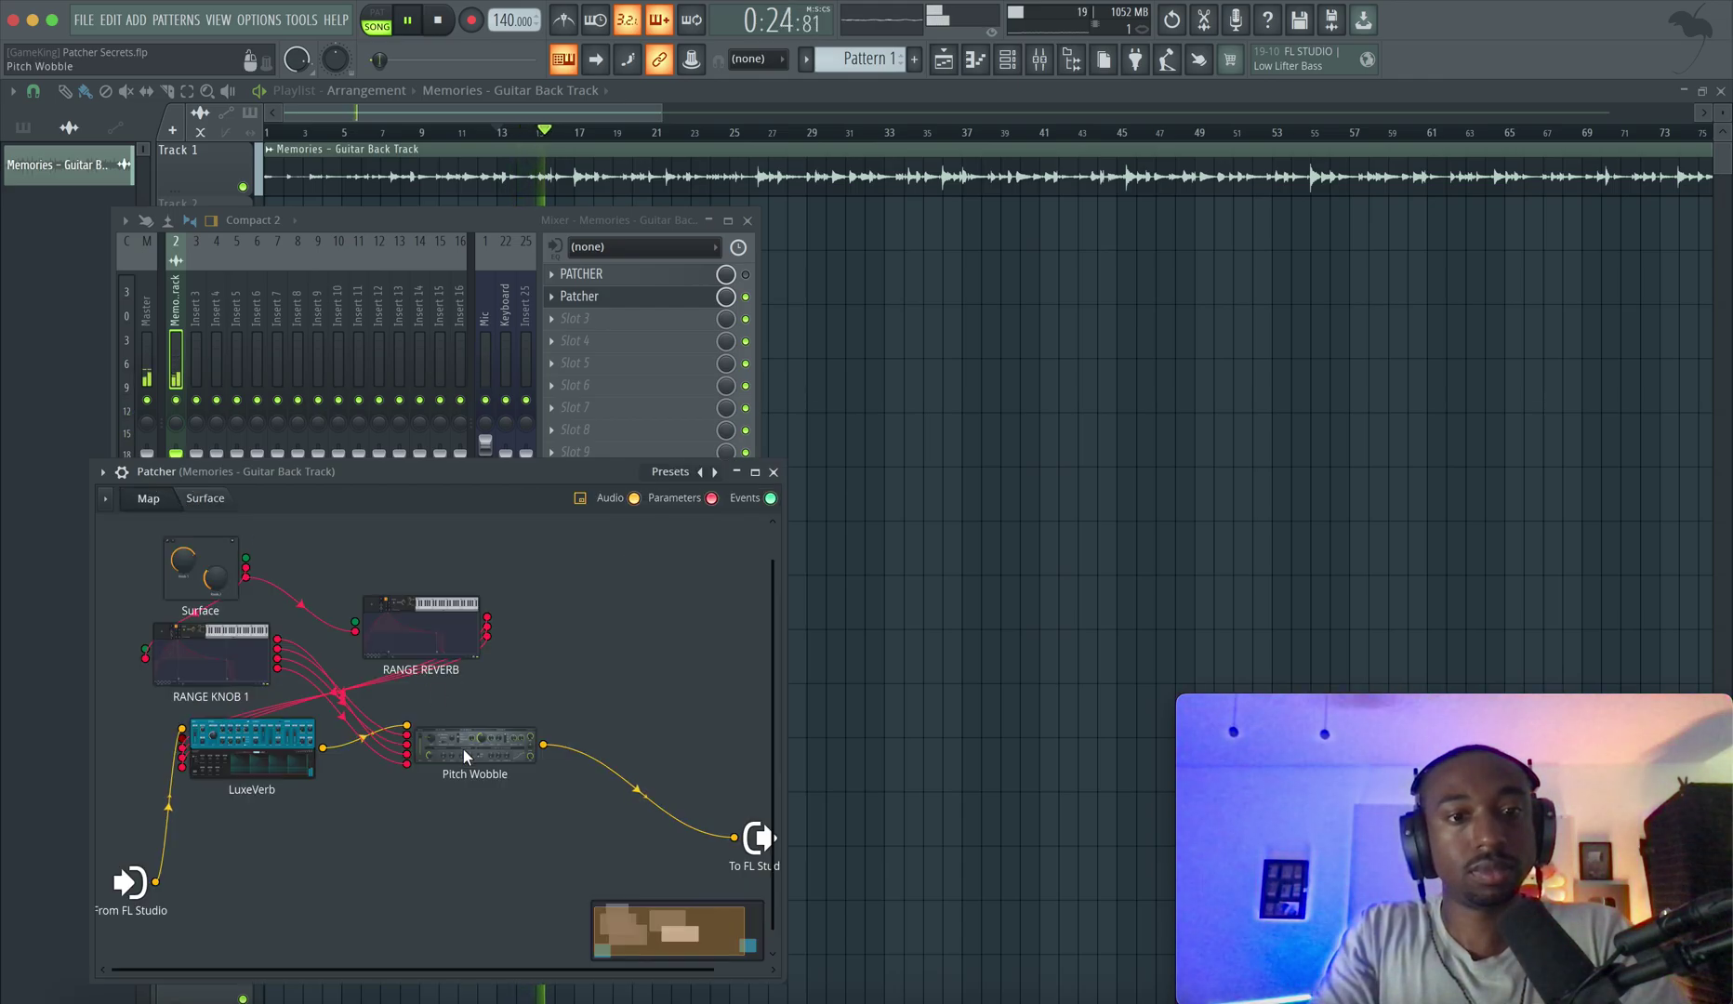
pyautogui.click(297, 759)
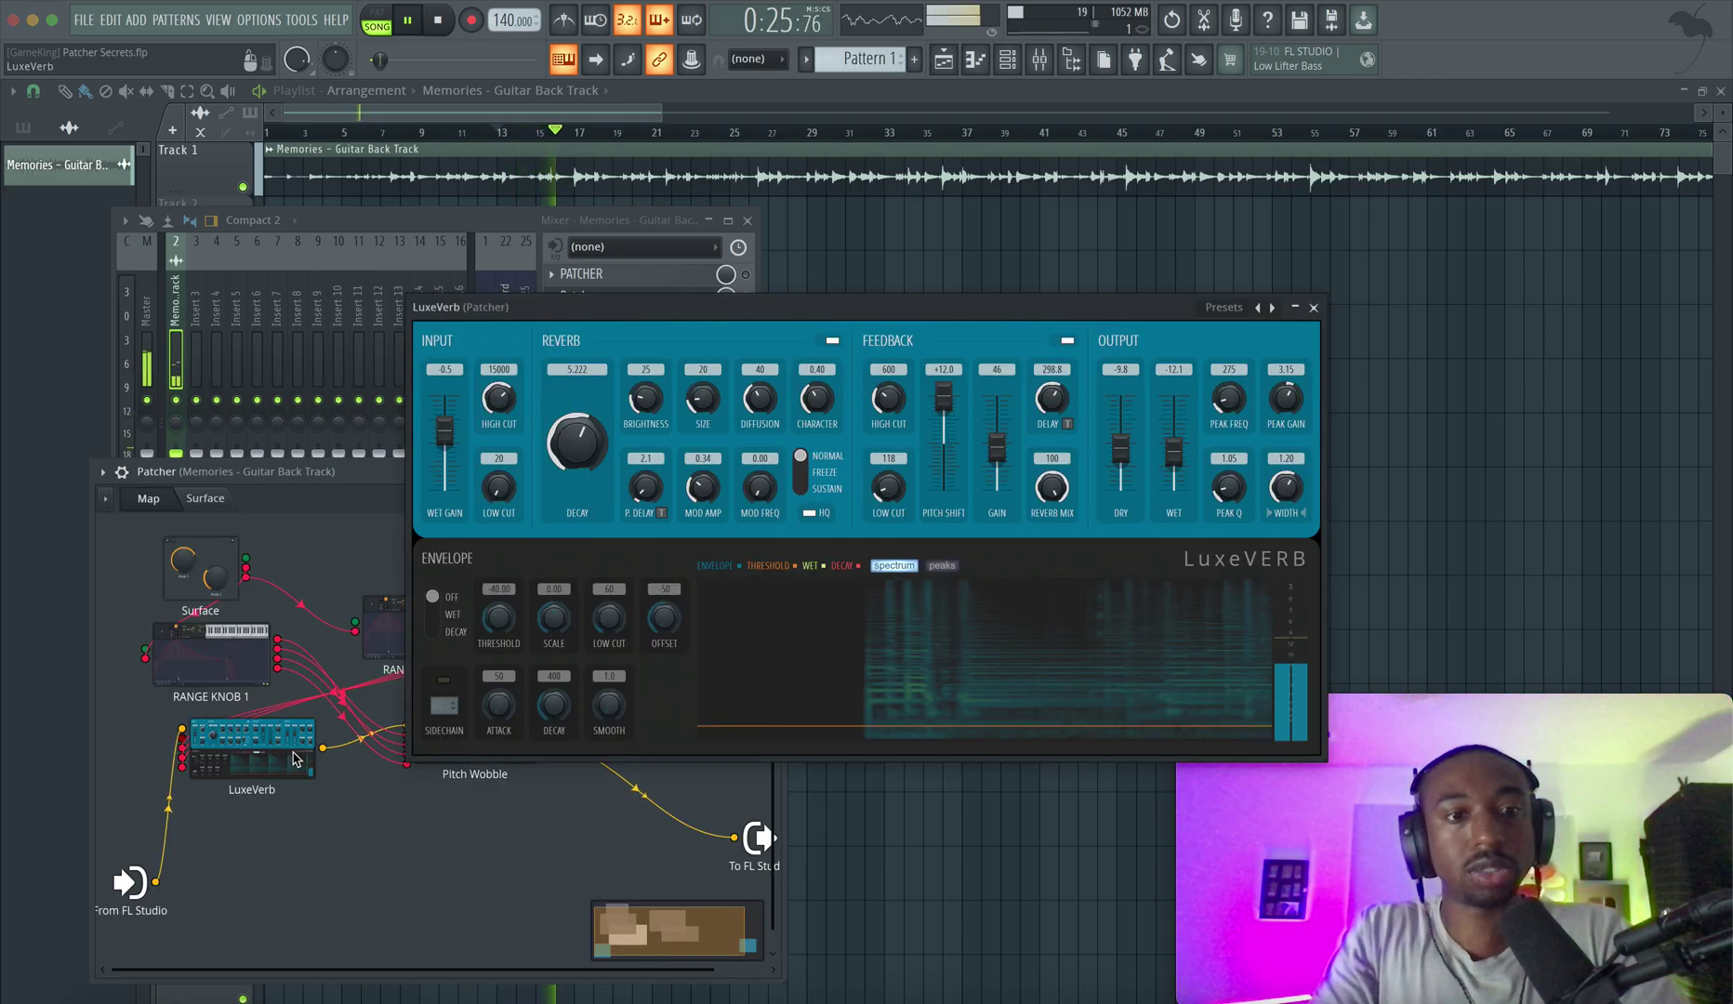
pyautogui.click(216, 499)
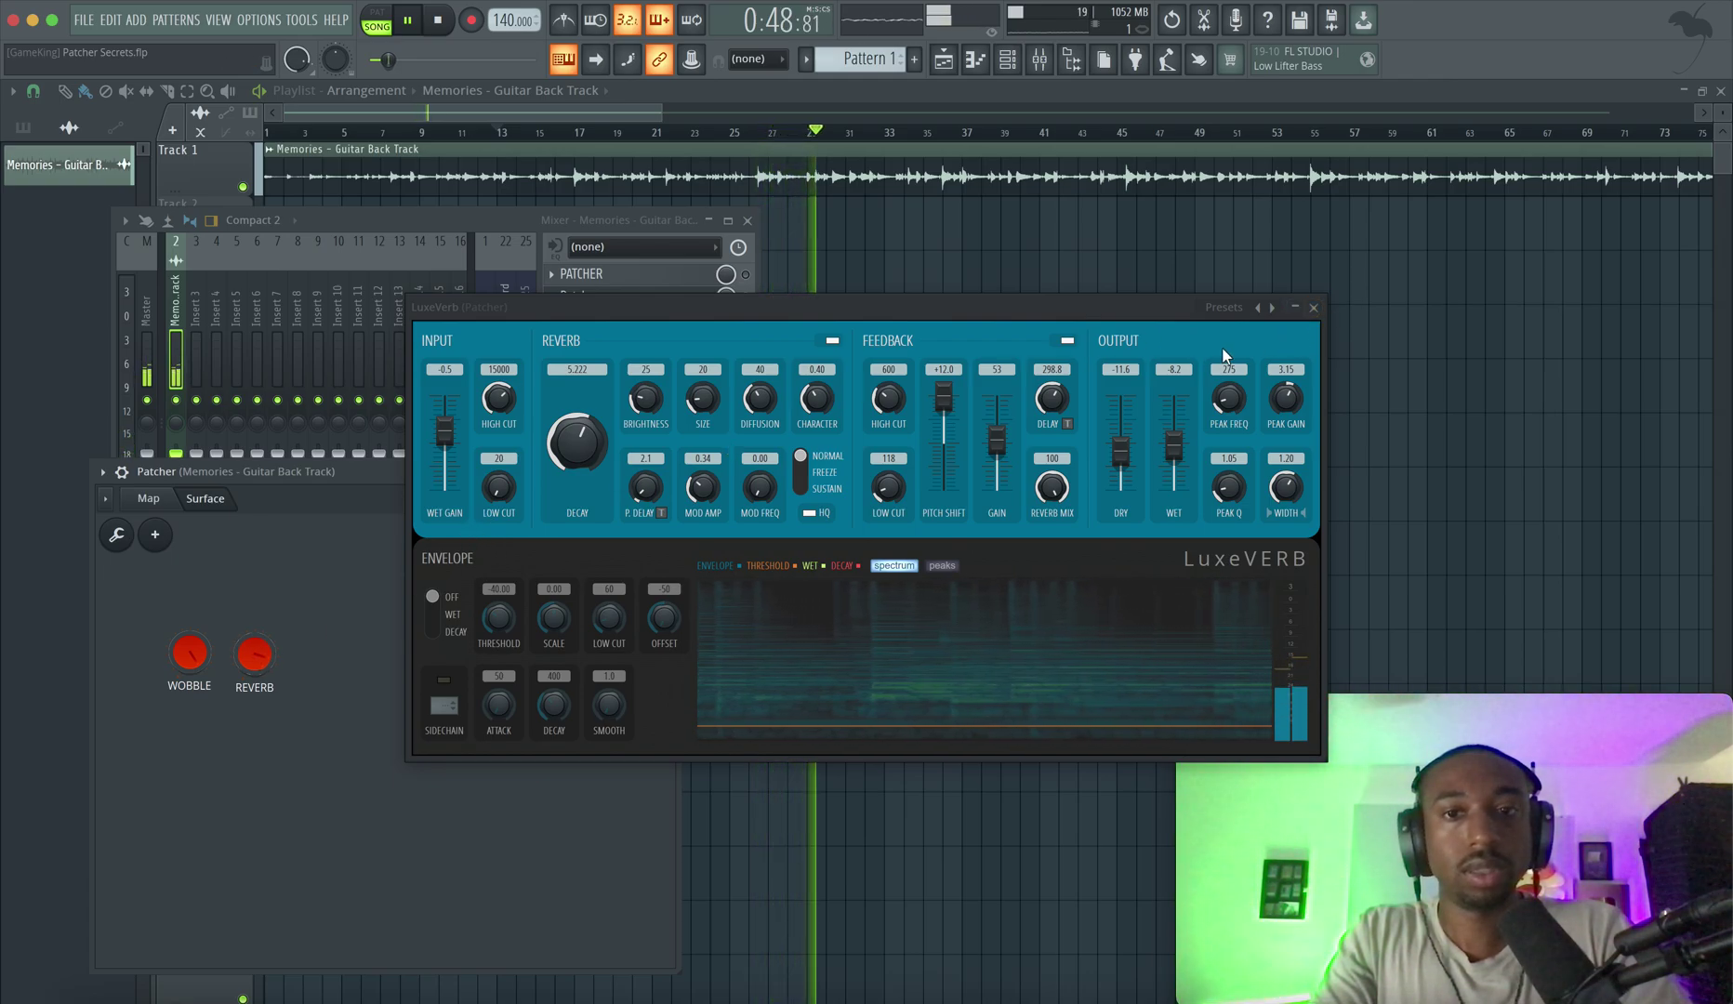
pyautogui.click(1321, 315)
pyautogui.moveTo(255, 655)
pyautogui.mouseDown()
pyautogui.moveTo(255, 692)
pyautogui.moveTo(265, 660)
pyautogui.mouseUp()
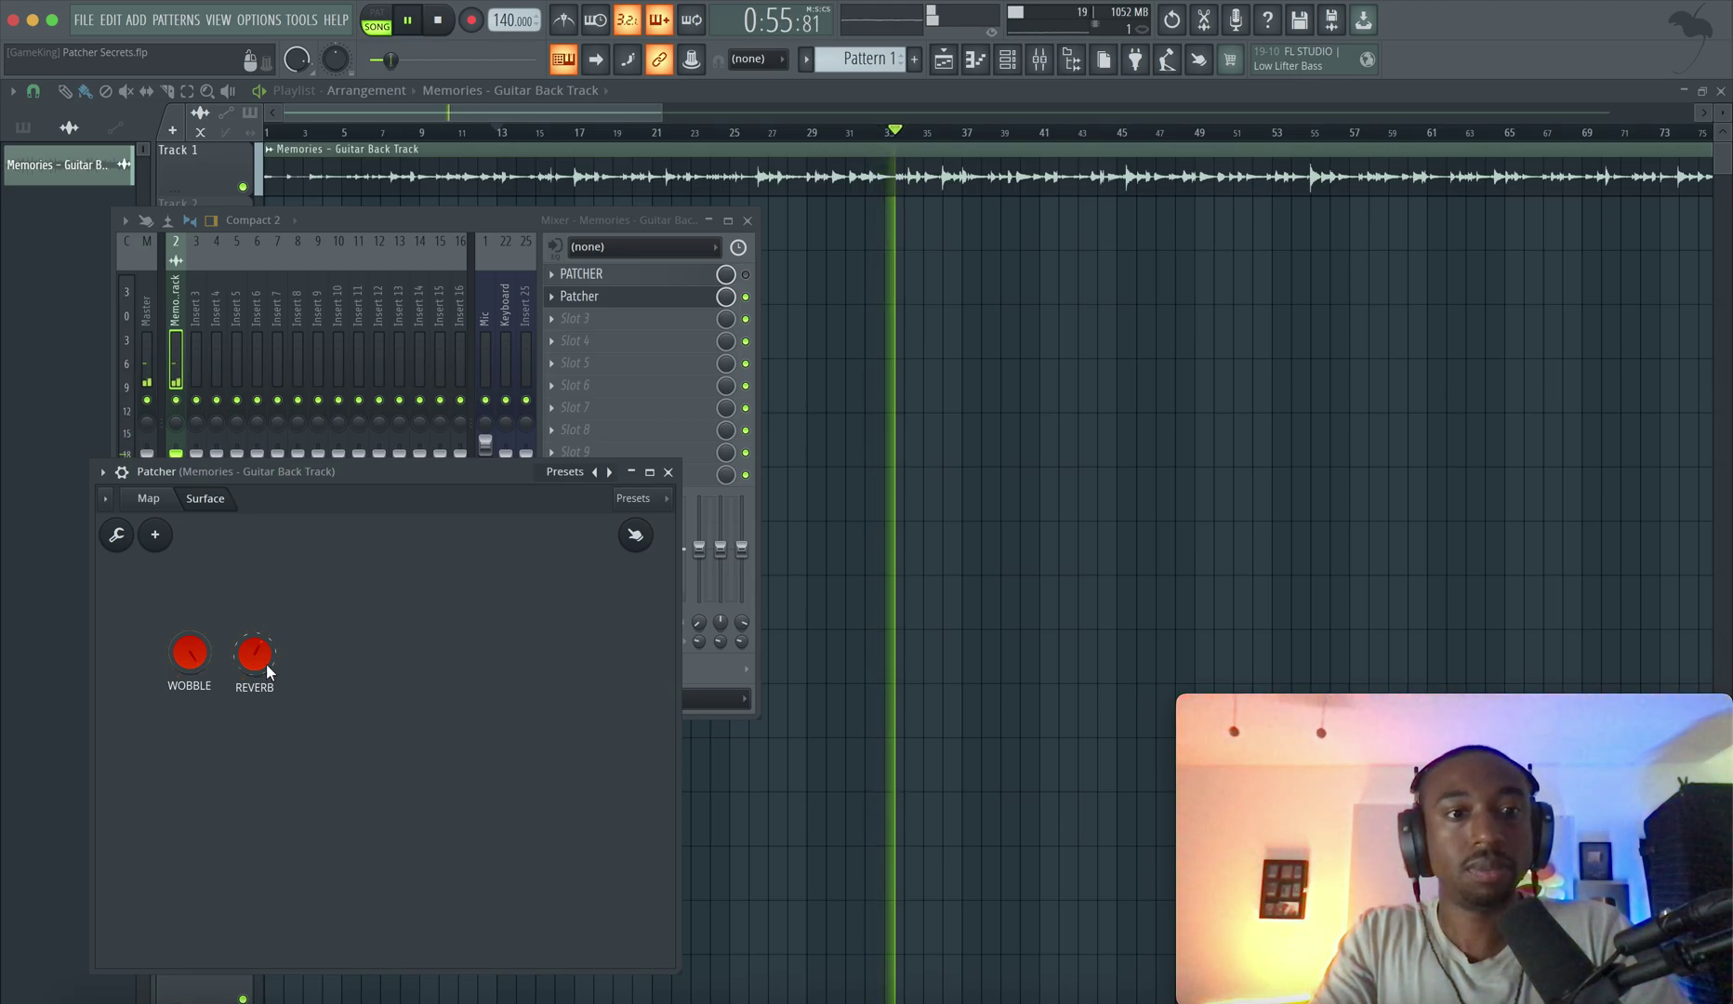
# - Return to the Patcher control surface after a glance at the map and save the project
pyautogui.click(148, 499)
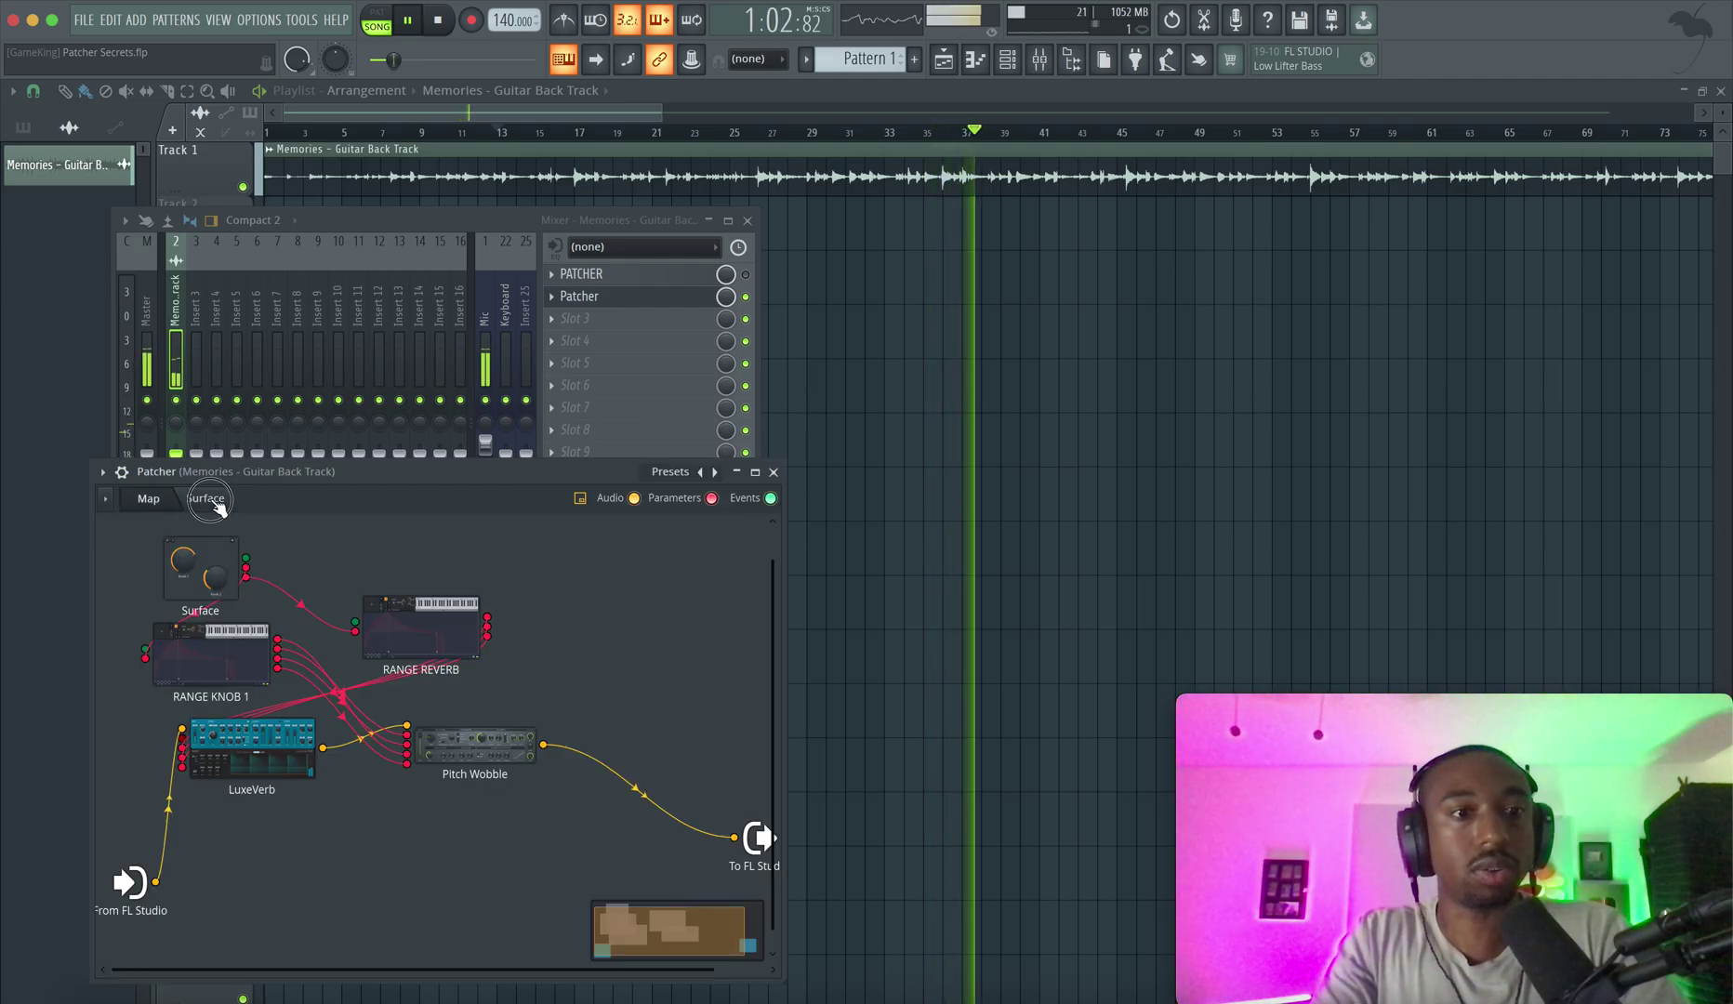
pyautogui.click(206, 500)
pyautogui.hotkey('ctrl', 's')
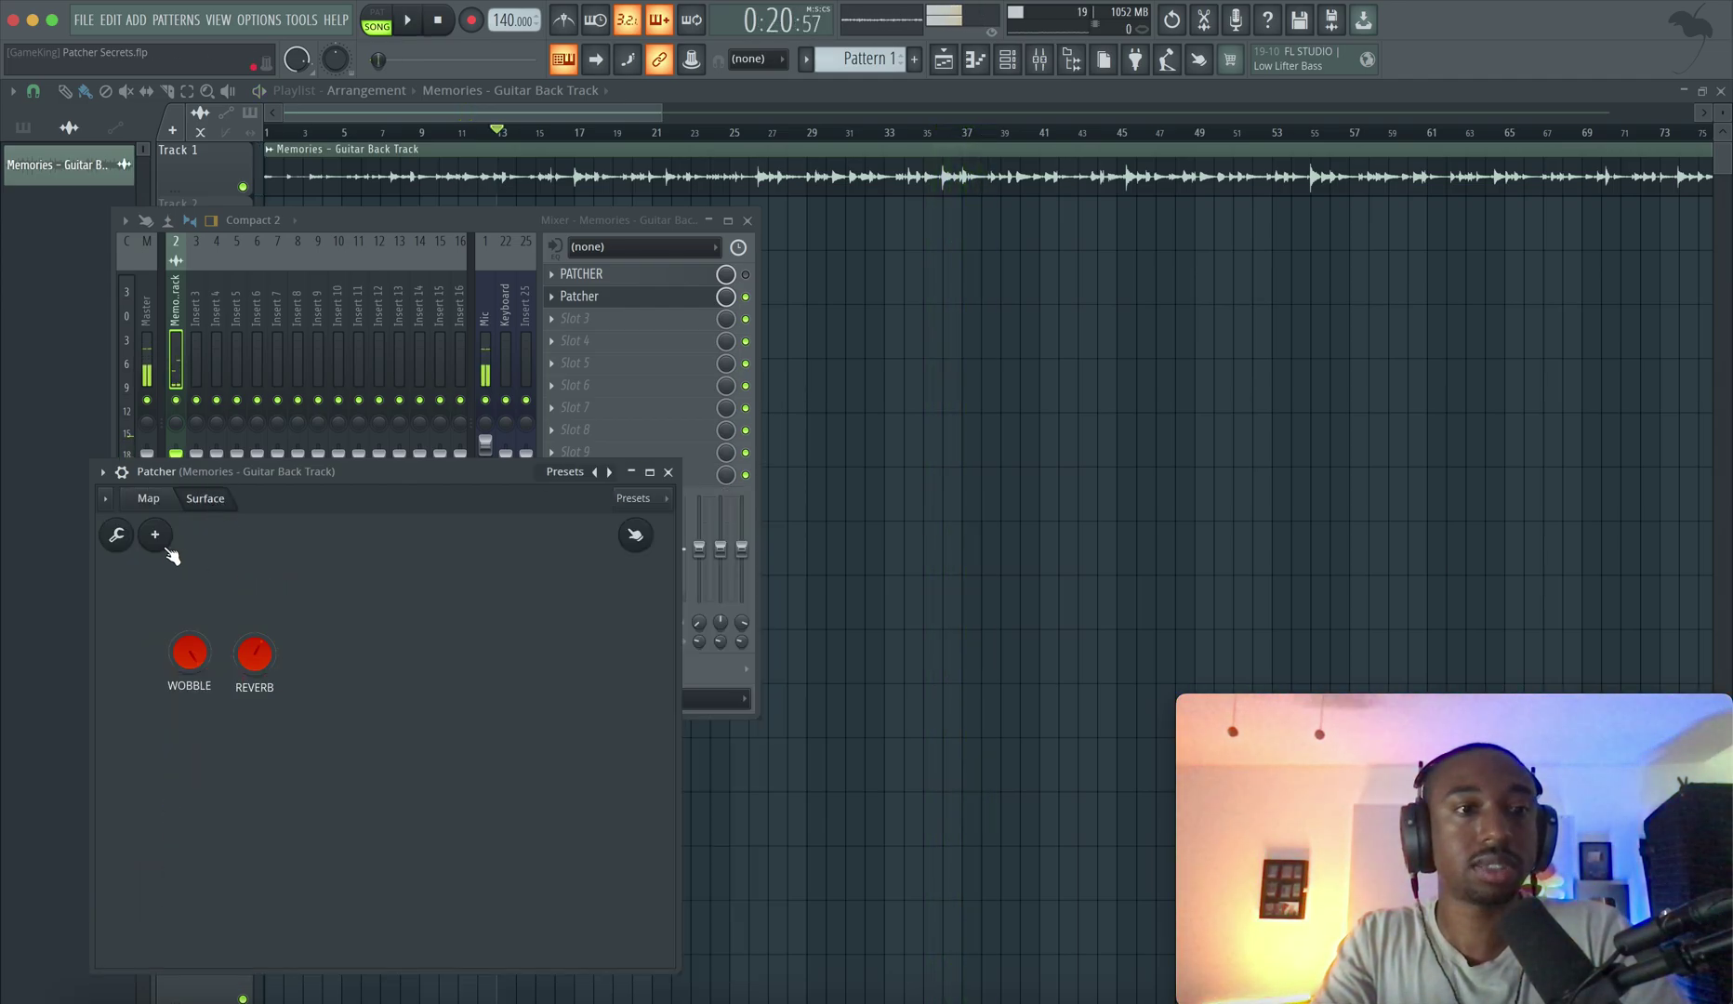
# - Add a Default bevel to the control surface and enlarge it as a background panel around the WOBBLE and REVERB knobs
pyautogui.rightClick(256, 593)
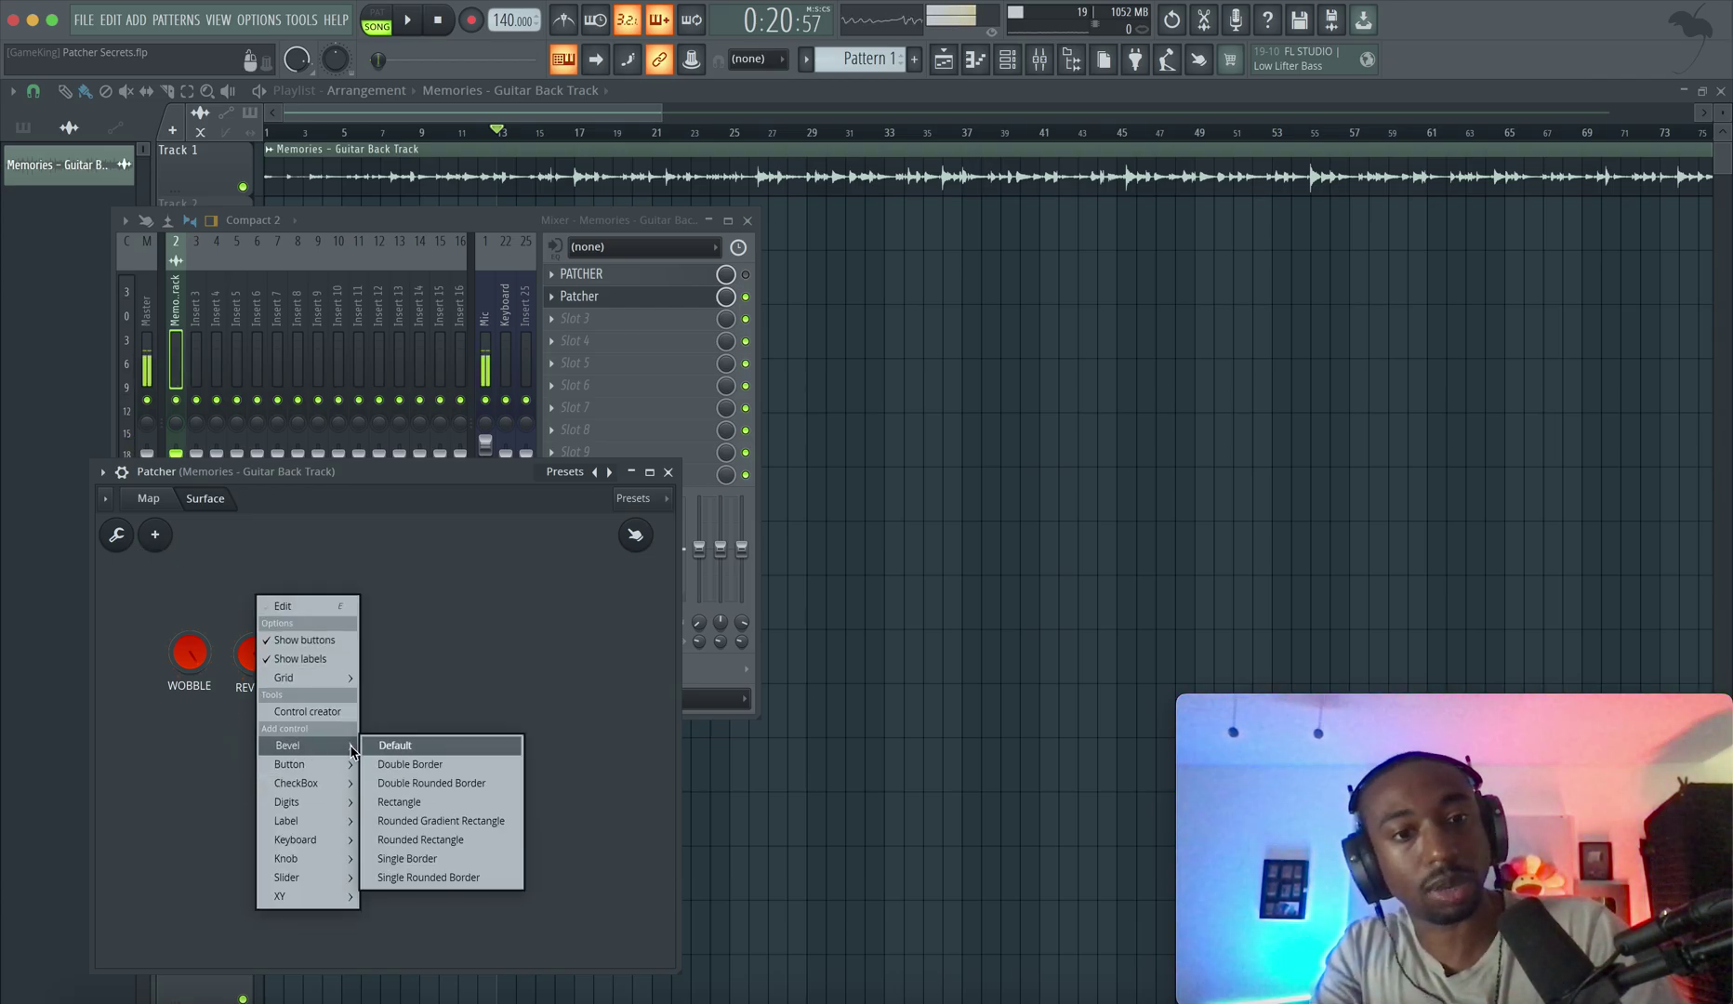
pyautogui.click(394, 745)
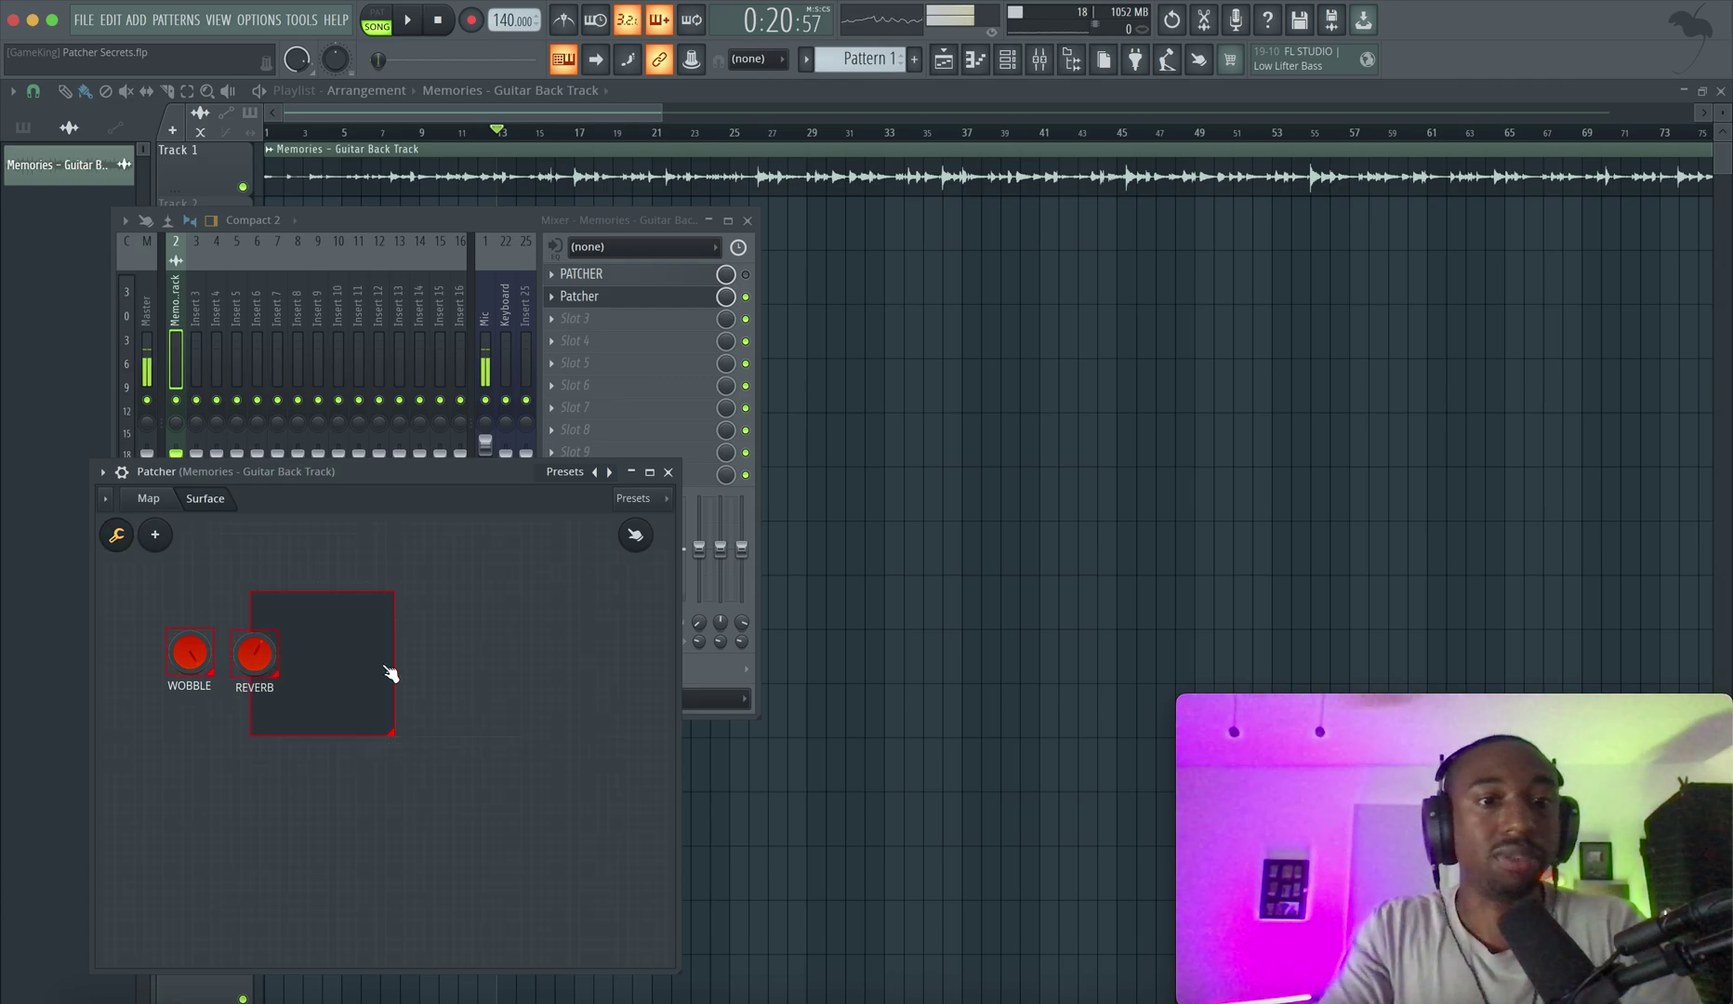
pyautogui.moveTo(389, 673); pyautogui.dragTo(264, 653)
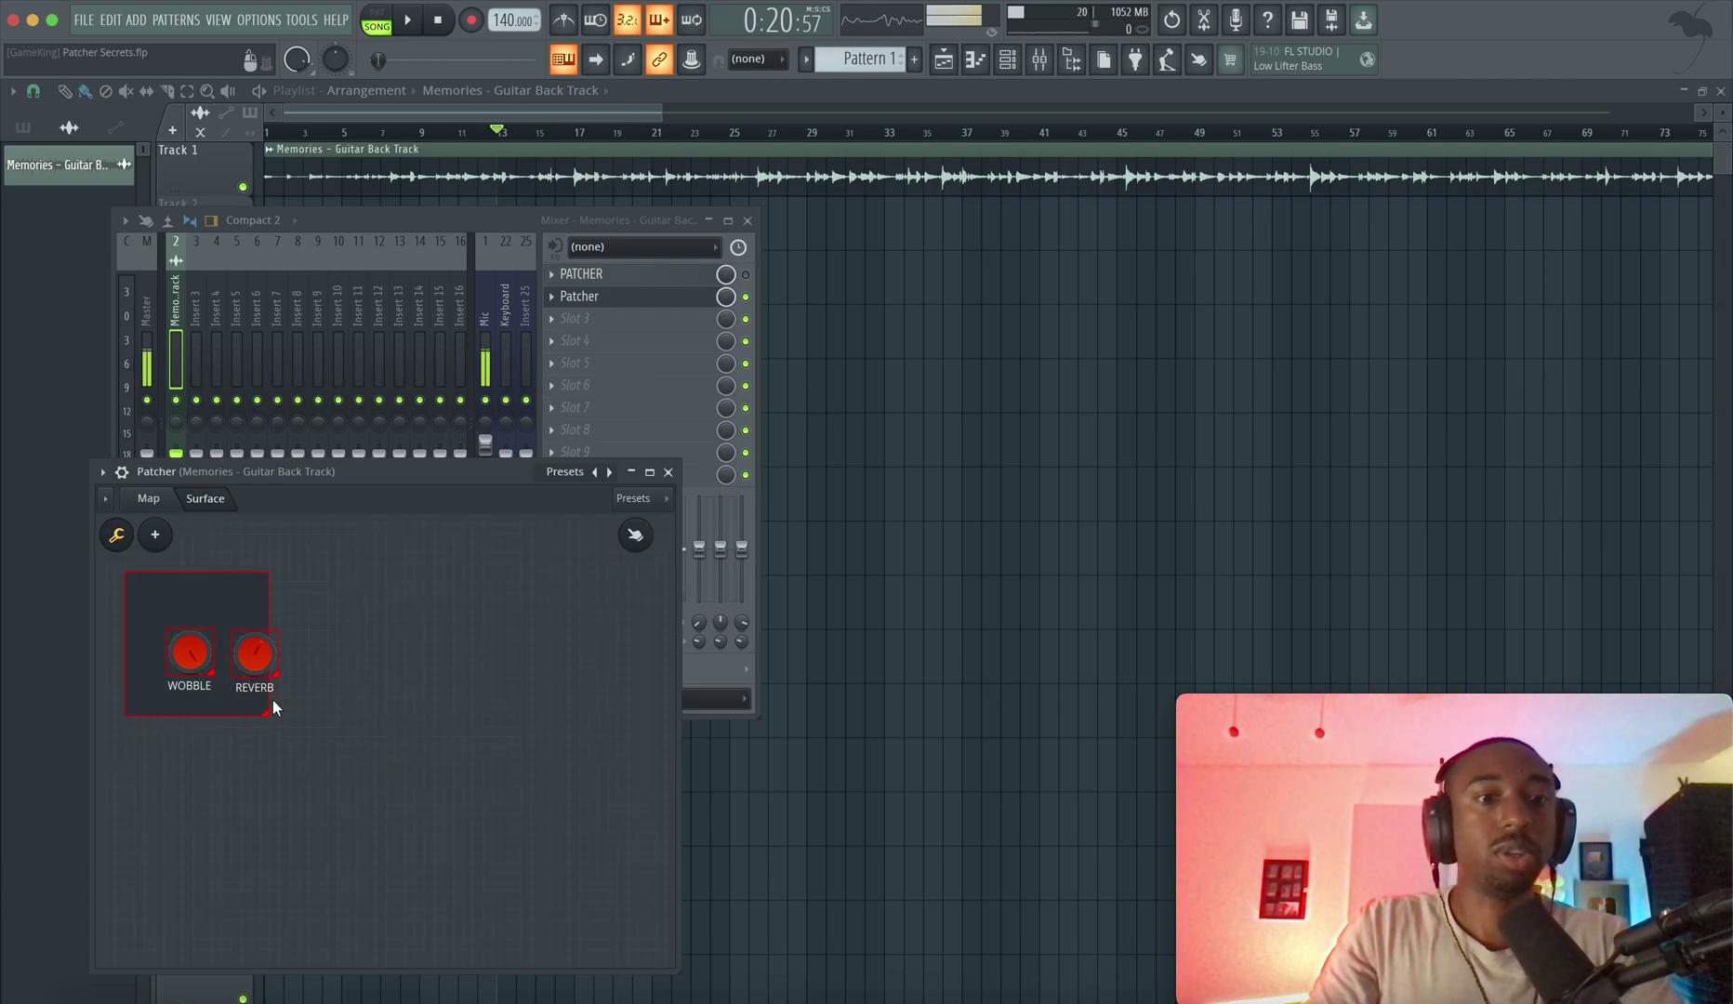
pyautogui.moveTo(267, 714); pyautogui.dragTo(480, 927)
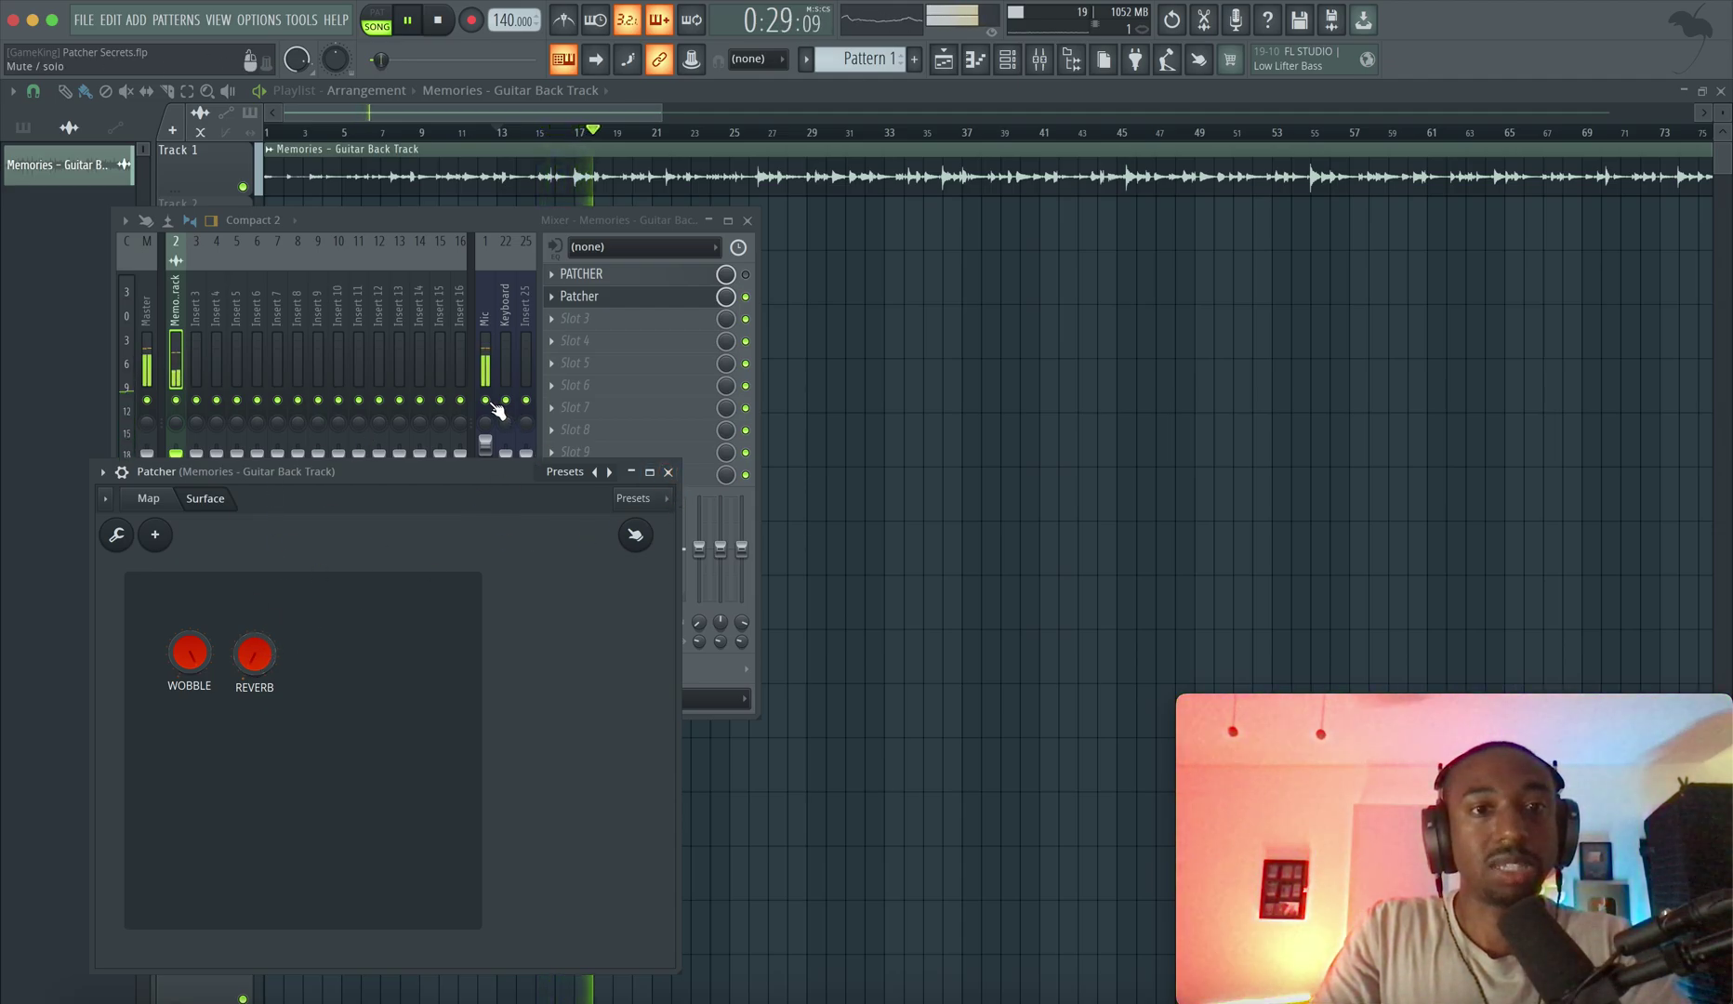
# - Mute the Mic mixer track and try different WOBBLE and REVERB knob settings while the guitar track plays
pyautogui.click(498, 409)
pyautogui.click(284, 739)
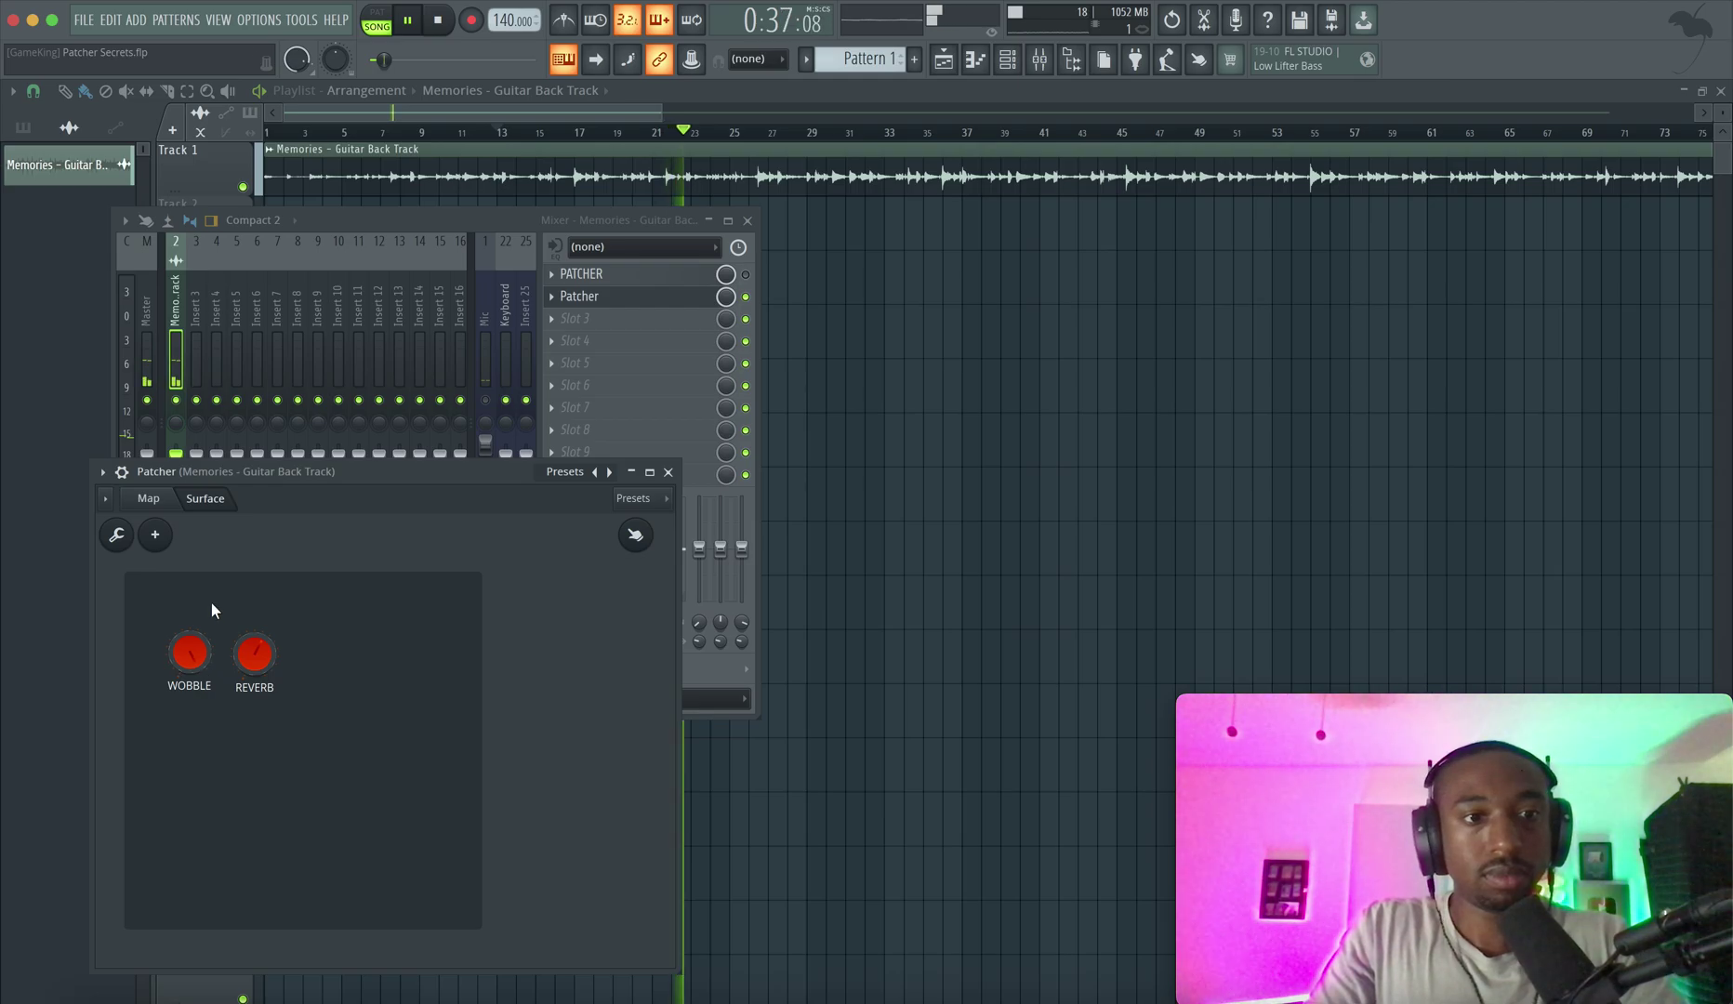
pyautogui.click(175, 502)
pyautogui.click(202, 499)
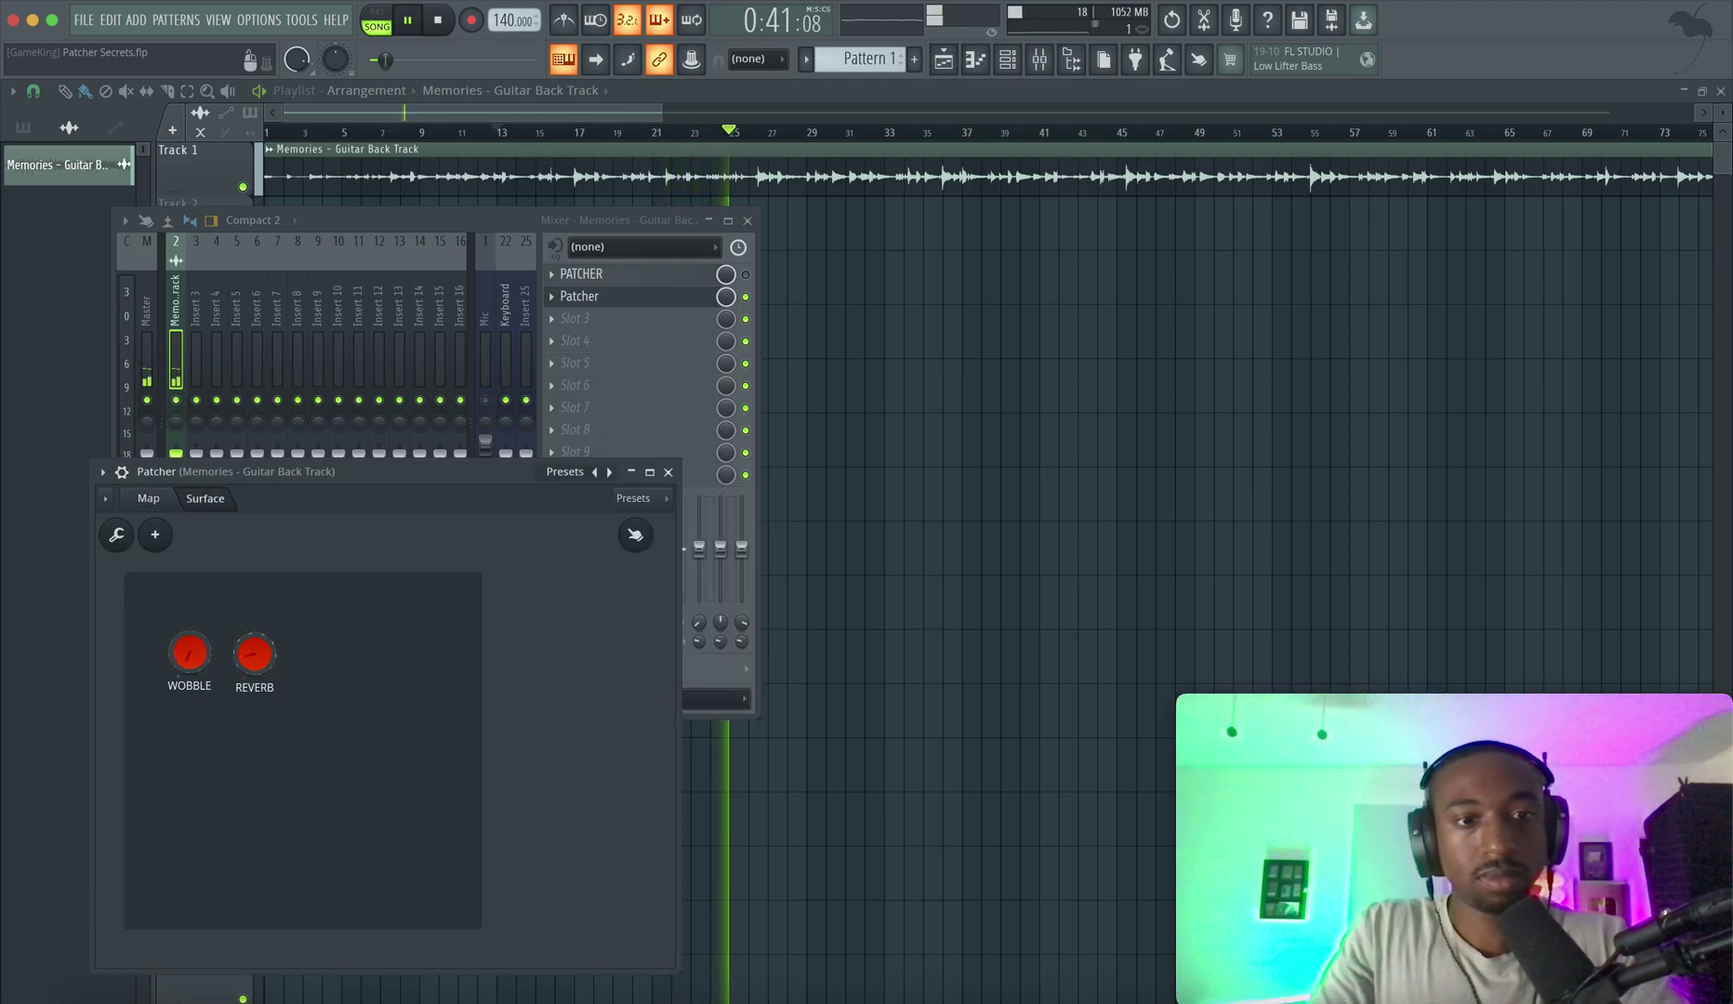
# - Turn up the REVERB and WOBBLE knobs while the guitar track plays, and unmute the Mic mixer track
pyautogui.moveTo(254, 659)
pyautogui.mouseDown()
pyautogui.moveTo(254, 609)
pyautogui.moveTo(254, 651)
pyautogui.mouseUp()
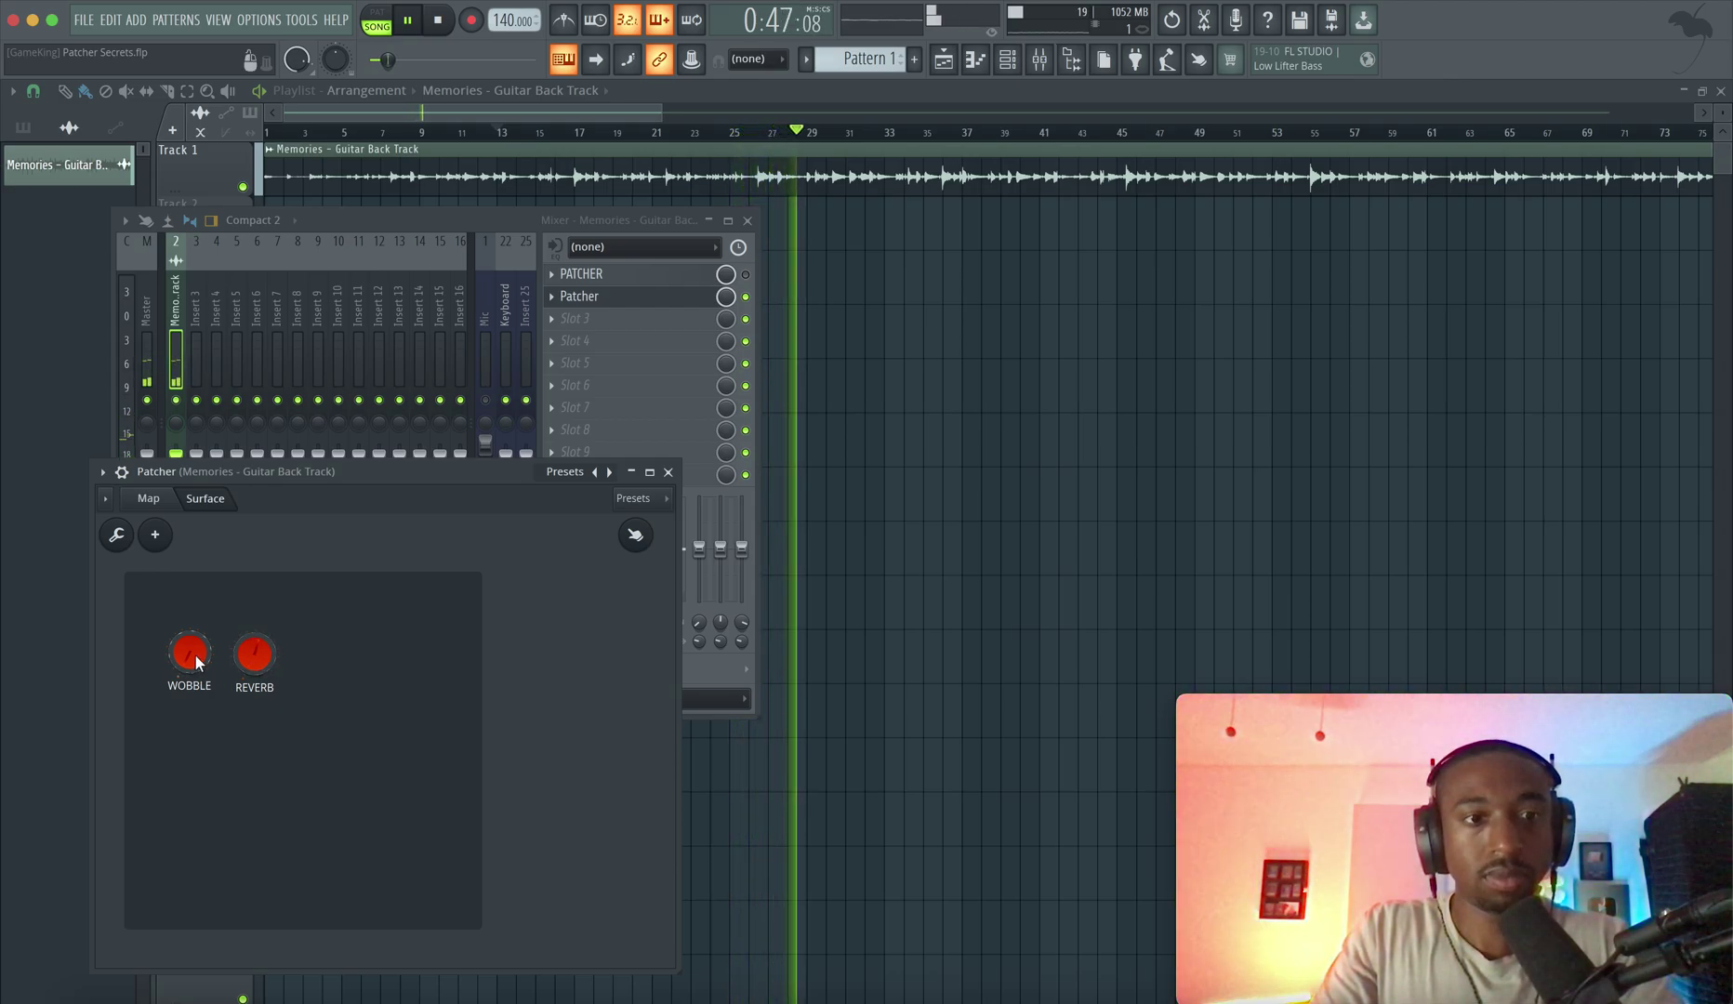
pyautogui.moveTo(196, 662)
pyautogui.mouseDown()
pyautogui.moveTo(196, 688)
pyautogui.moveTo(195, 648)
pyautogui.mouseUp()
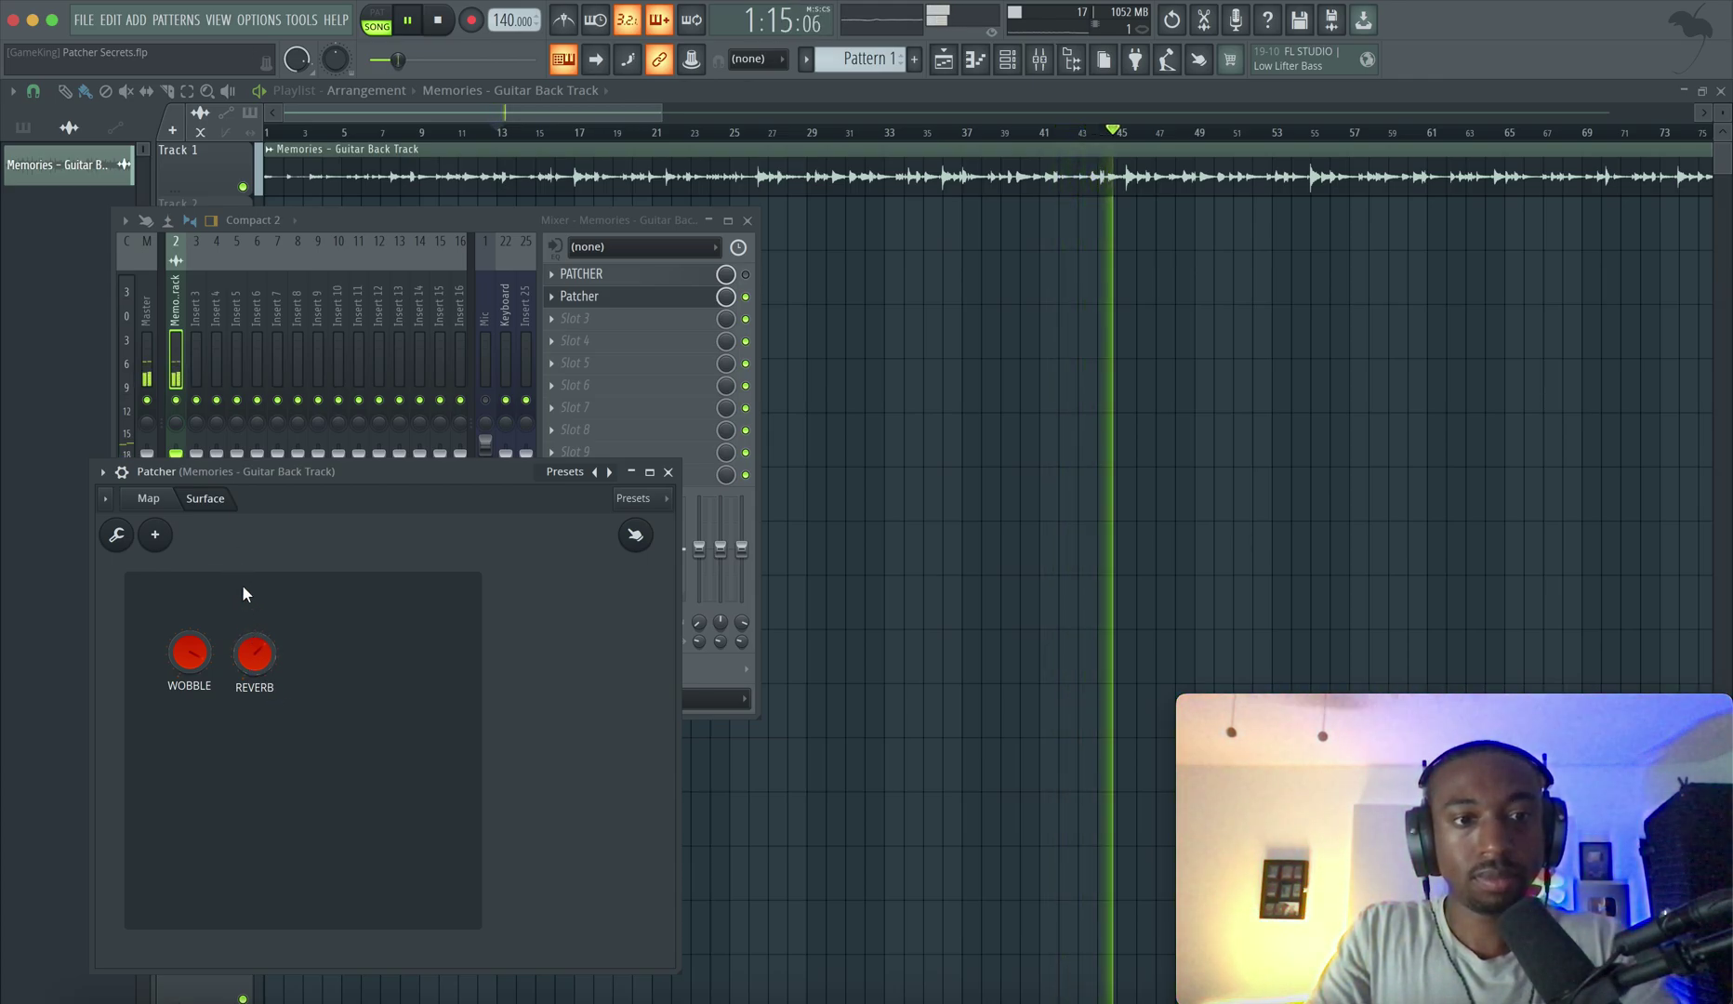
pyautogui.click(485, 399)
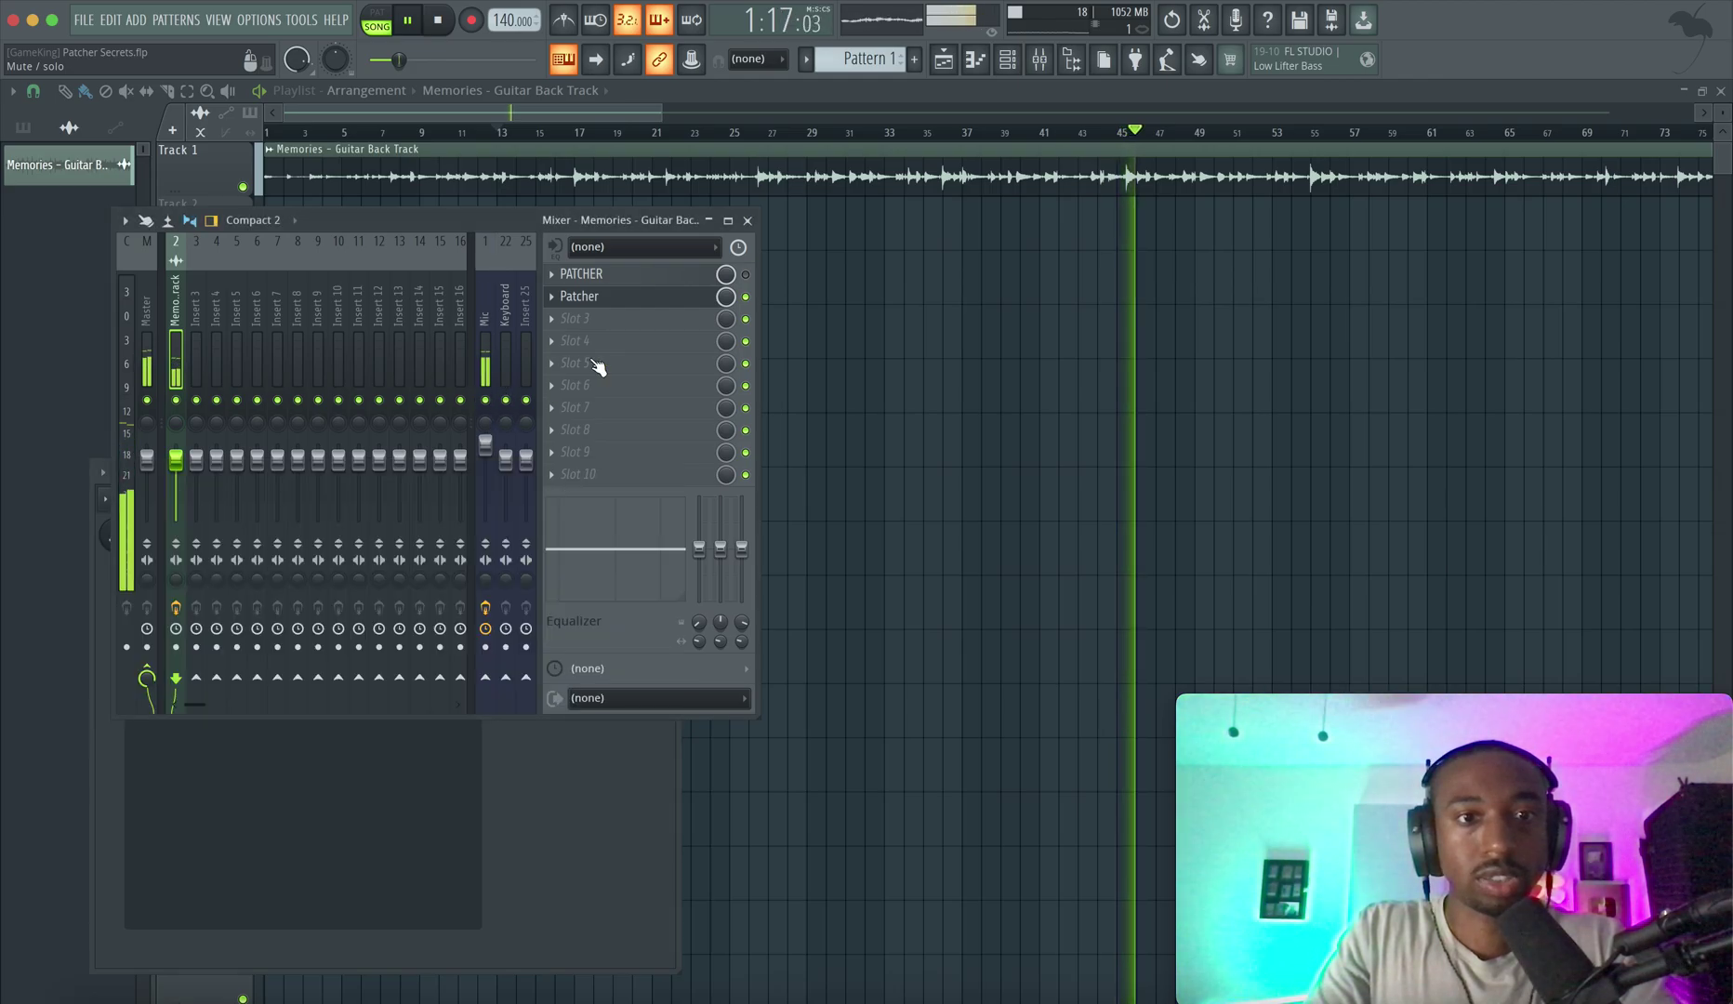
# - Compare the guitar with the slot 2 Patcher effect bypassed and active, muting the Mic track for each listen
pyautogui.click(745, 296)
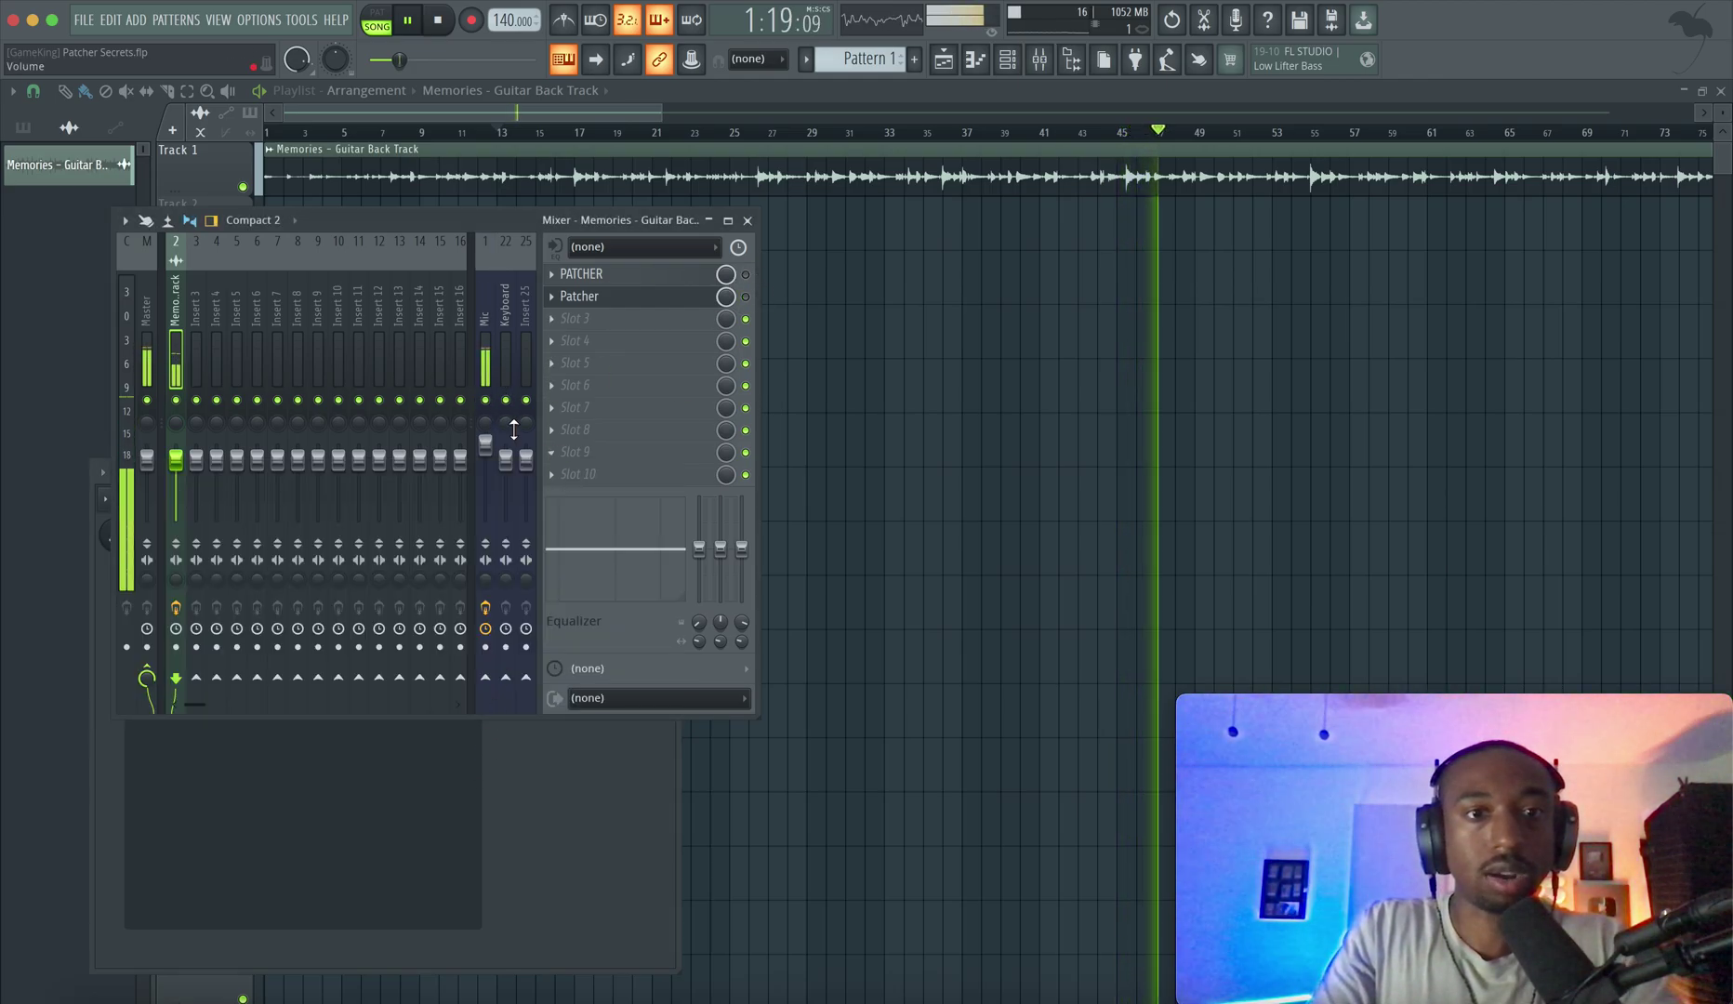
pyautogui.click(485, 399)
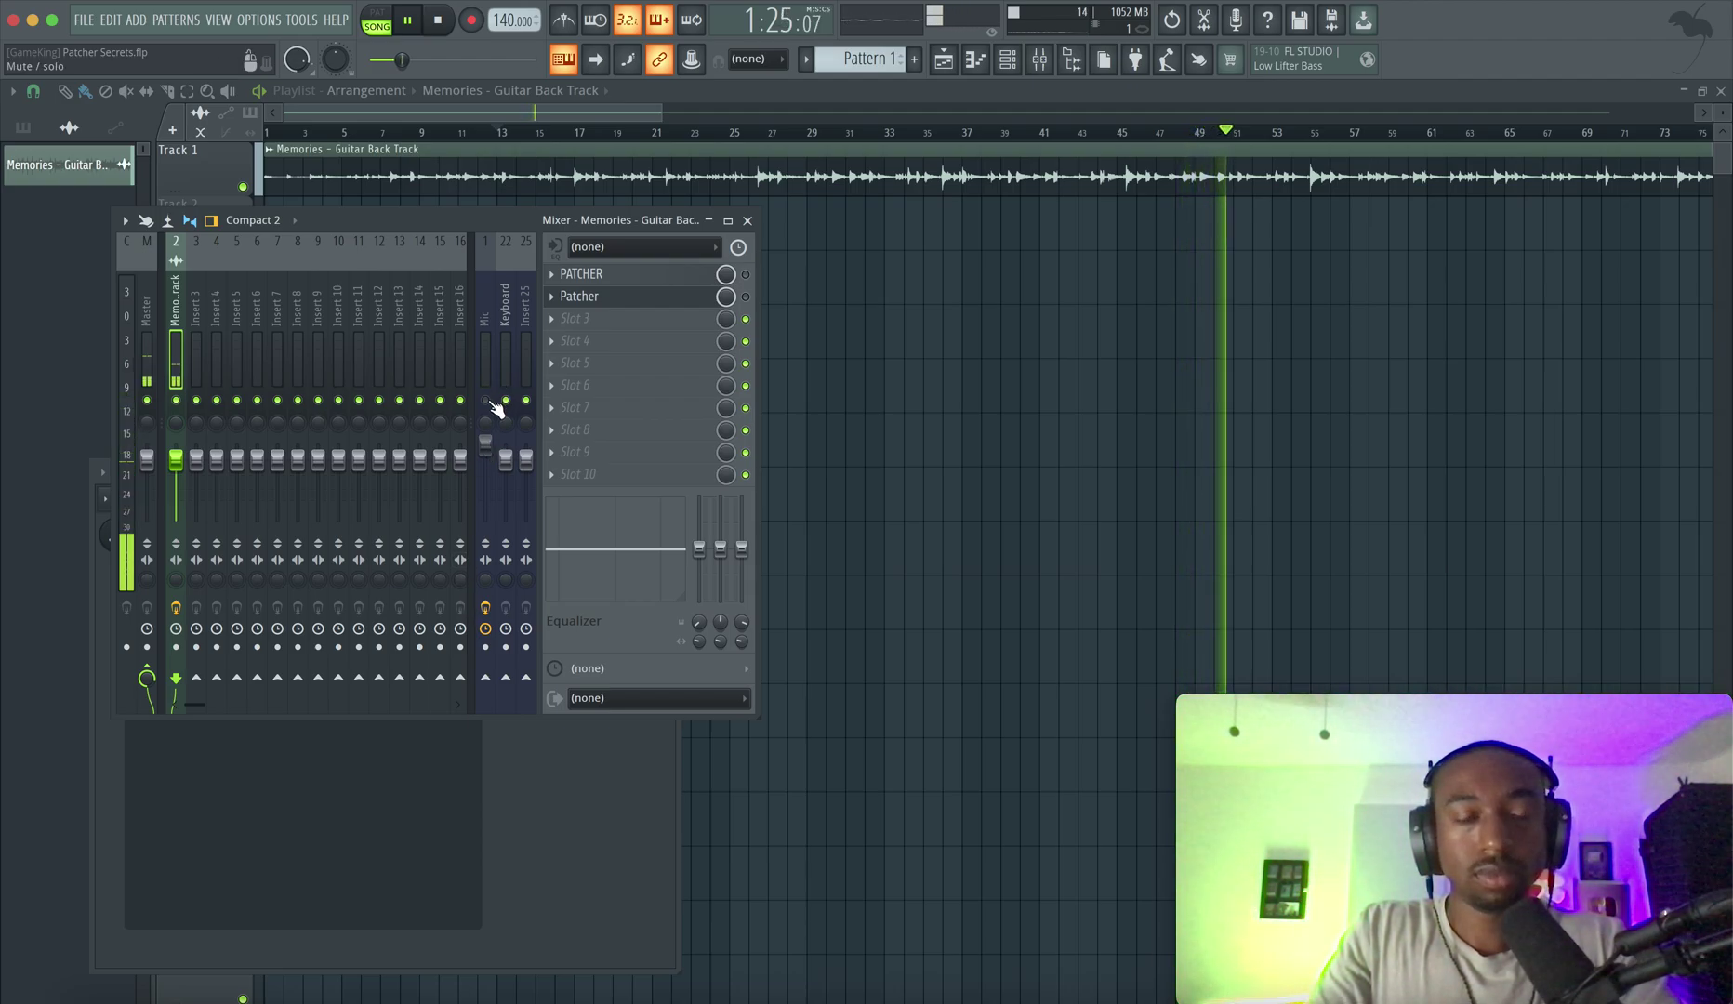
pyautogui.click(487, 400)
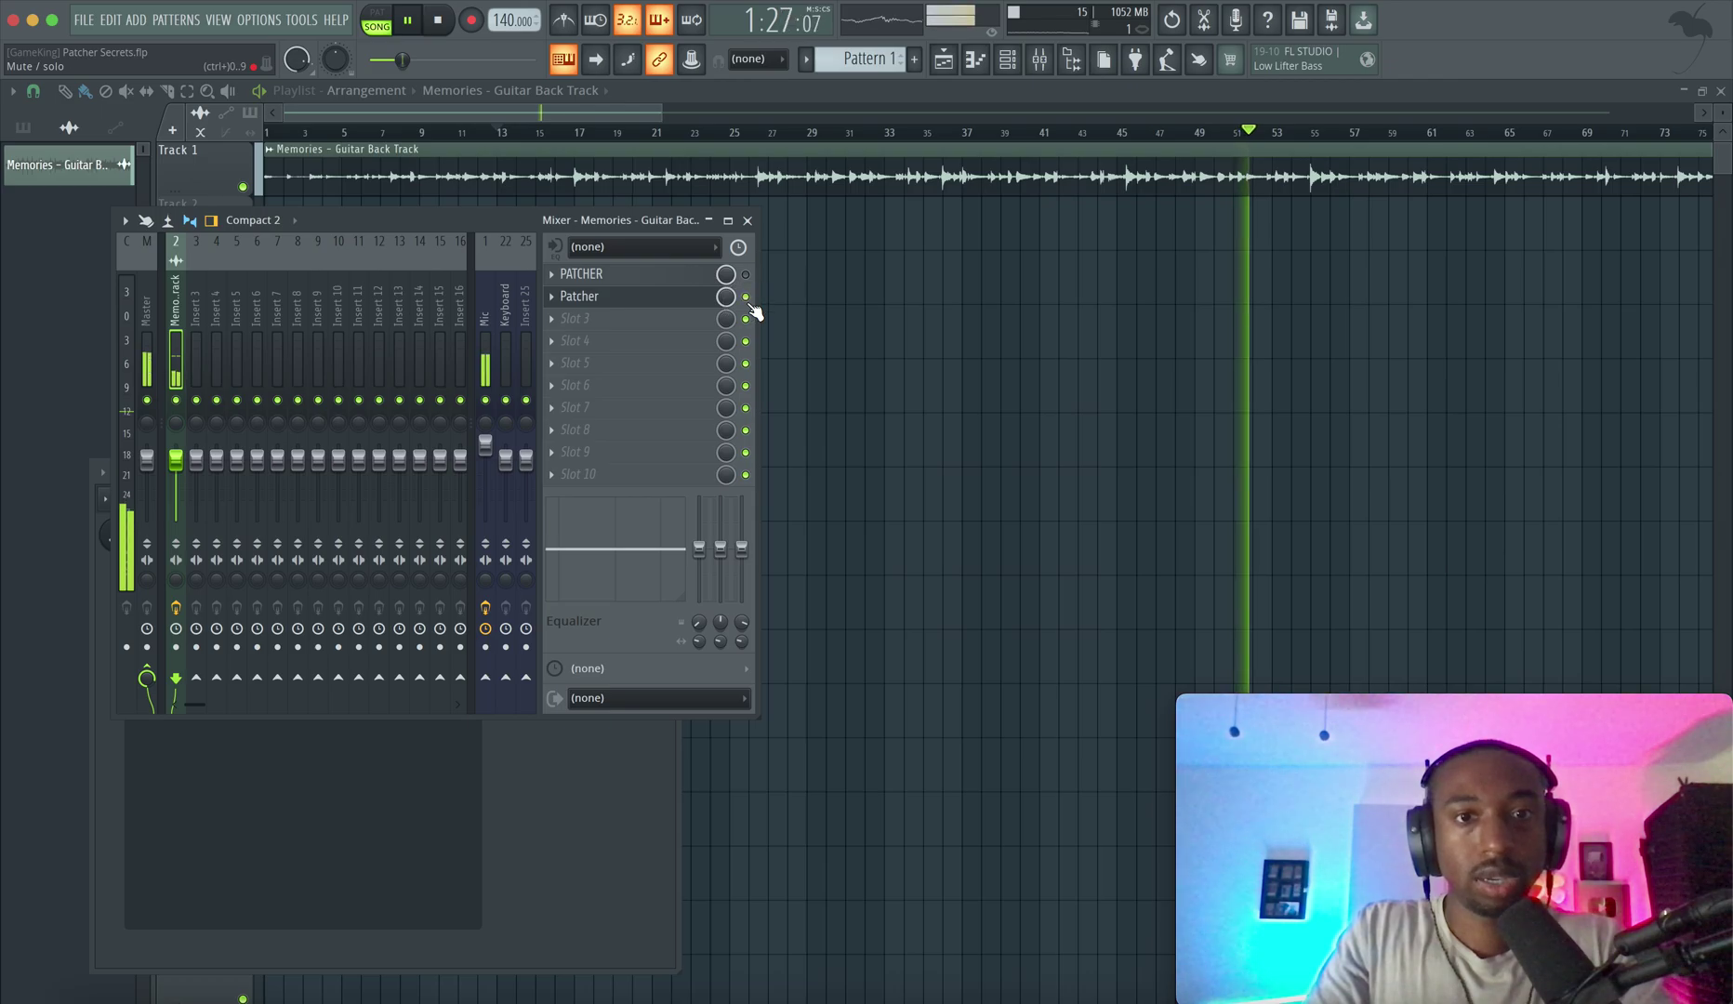
pyautogui.click(485, 401)
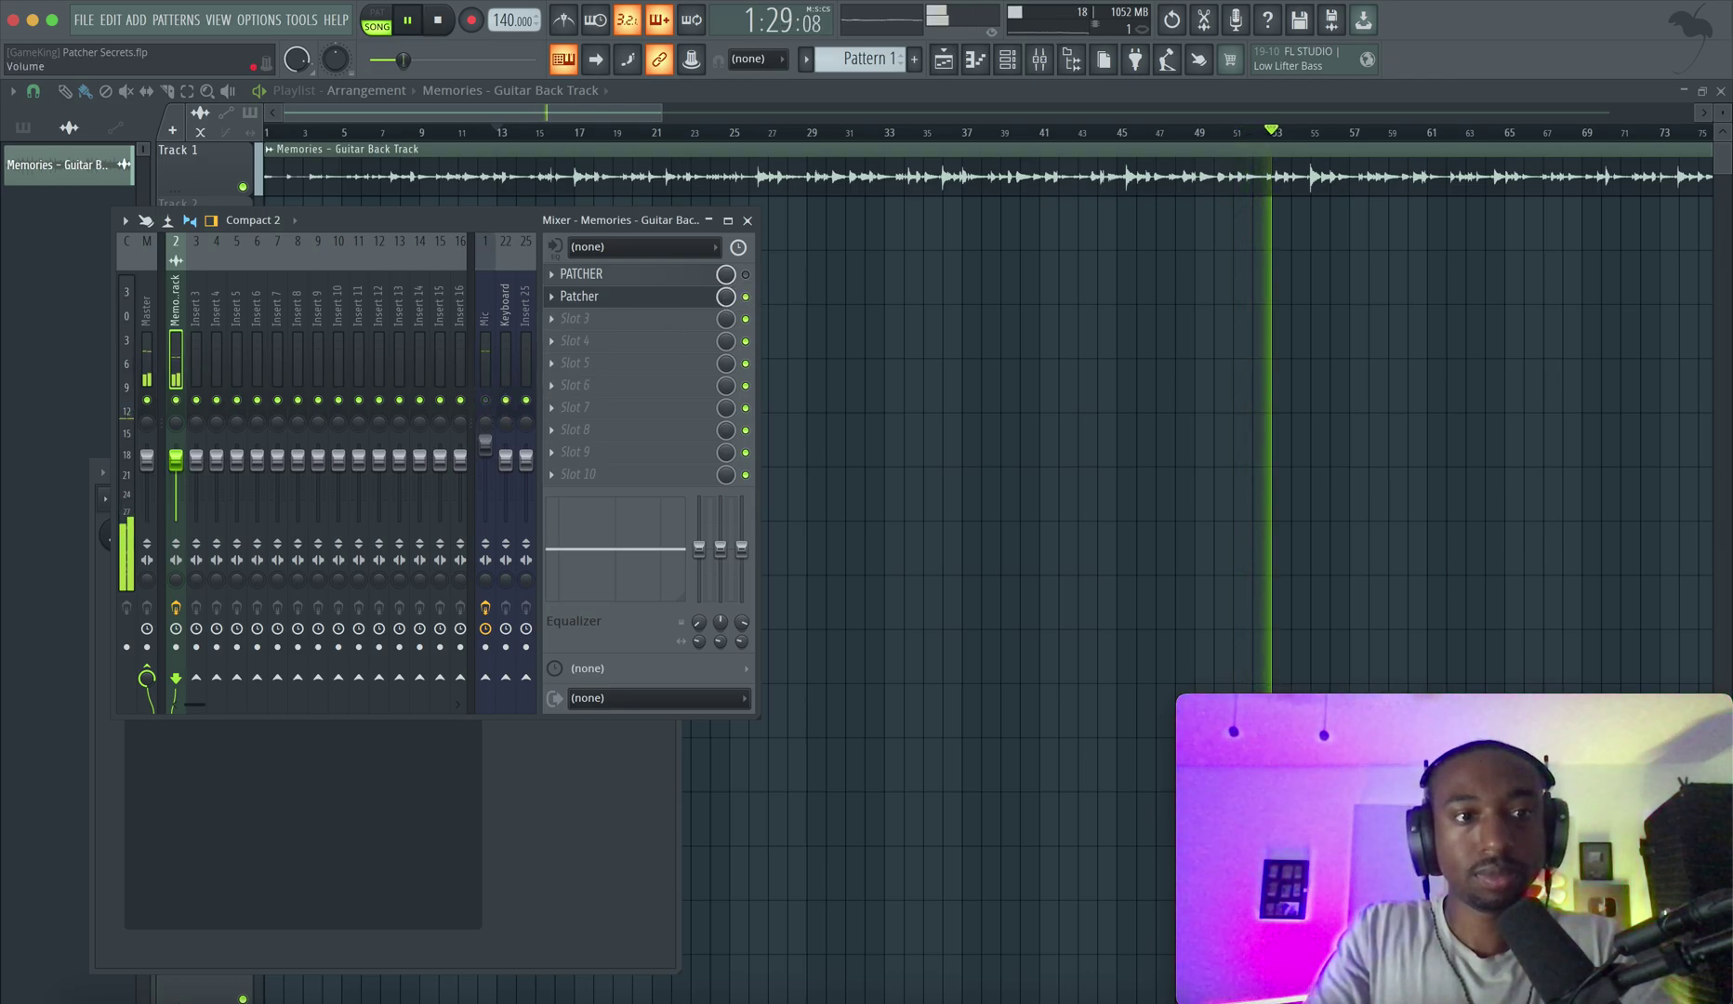
# - Raise the guitar track's mixer fader slightly, bring the Patcher surface back to the front and unmute the Mic track
pyautogui.moveTo(176, 458); pyautogui.dragTo(176, 453)
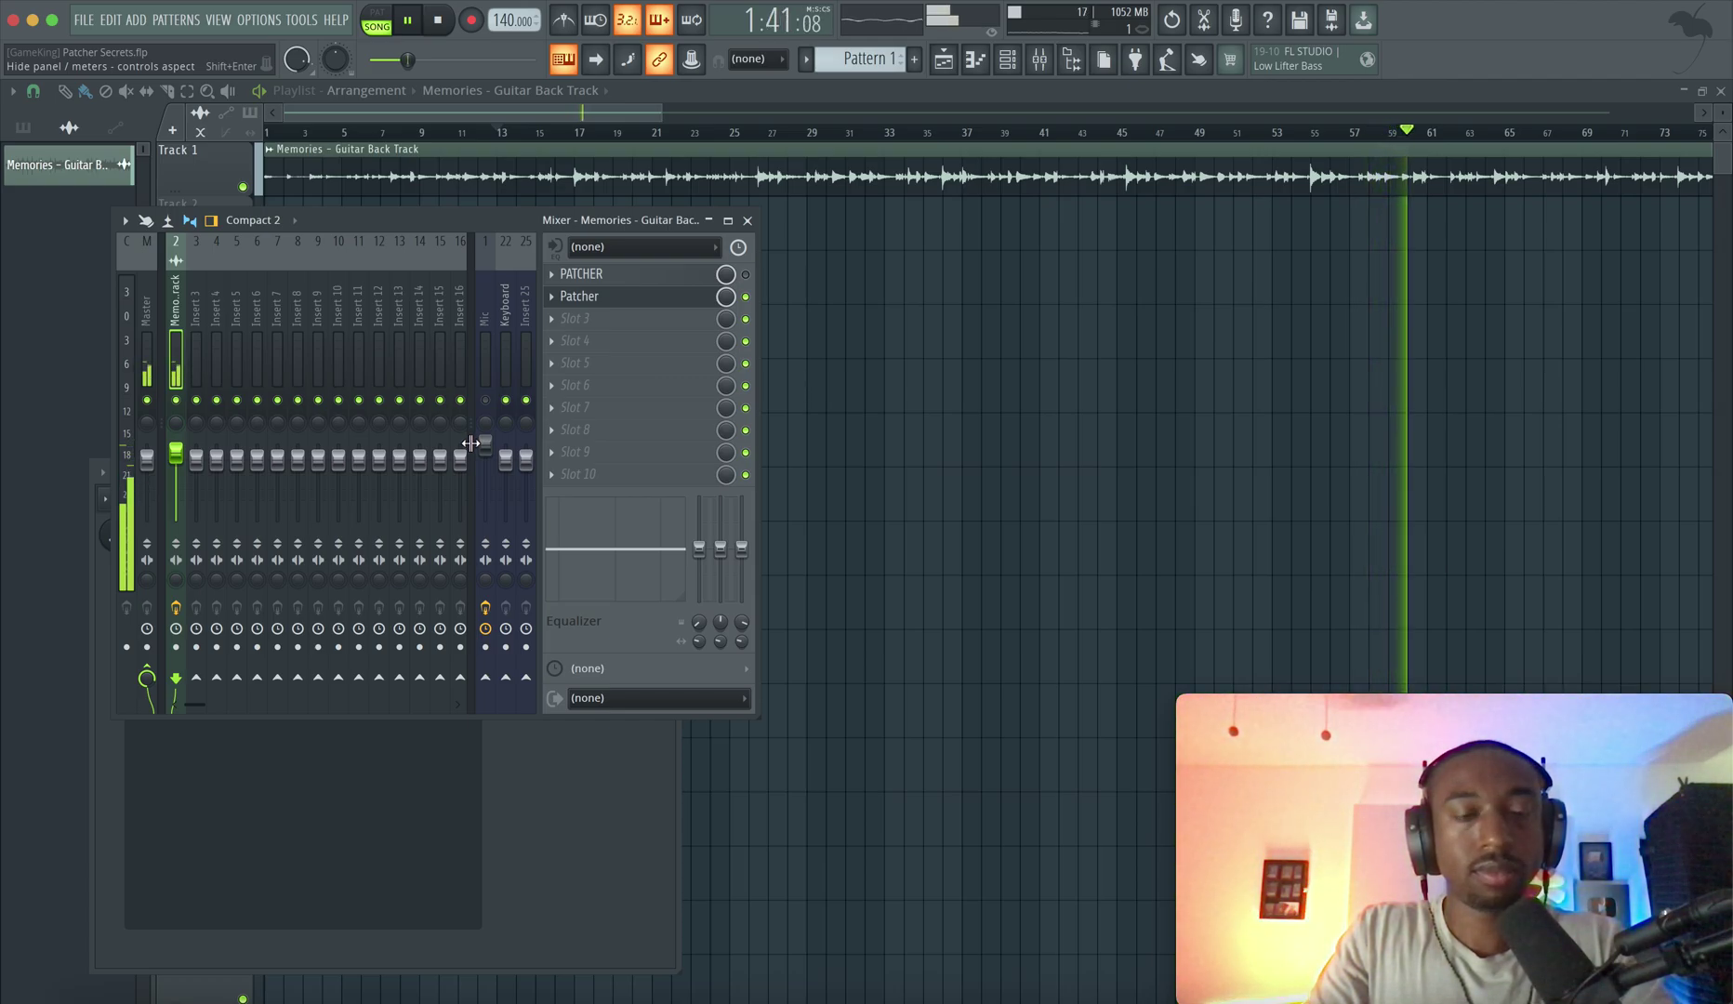
pyautogui.click(464, 855)
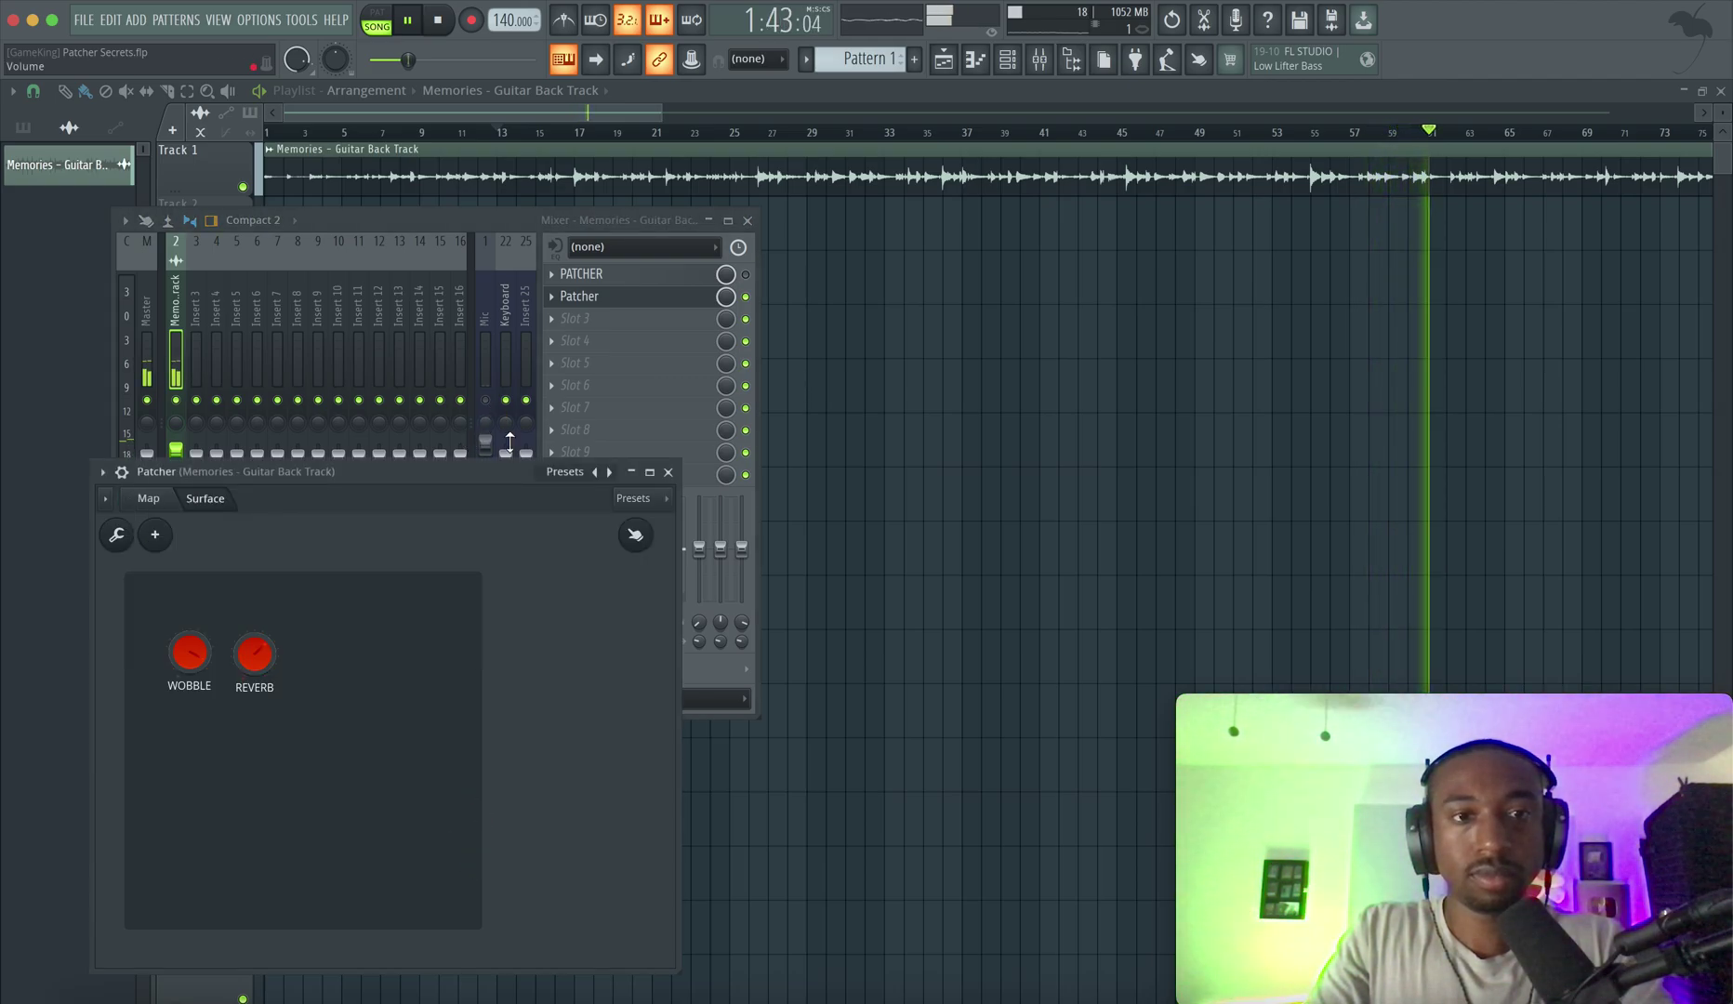
pyautogui.click(488, 400)
pyautogui.click(441, 836)
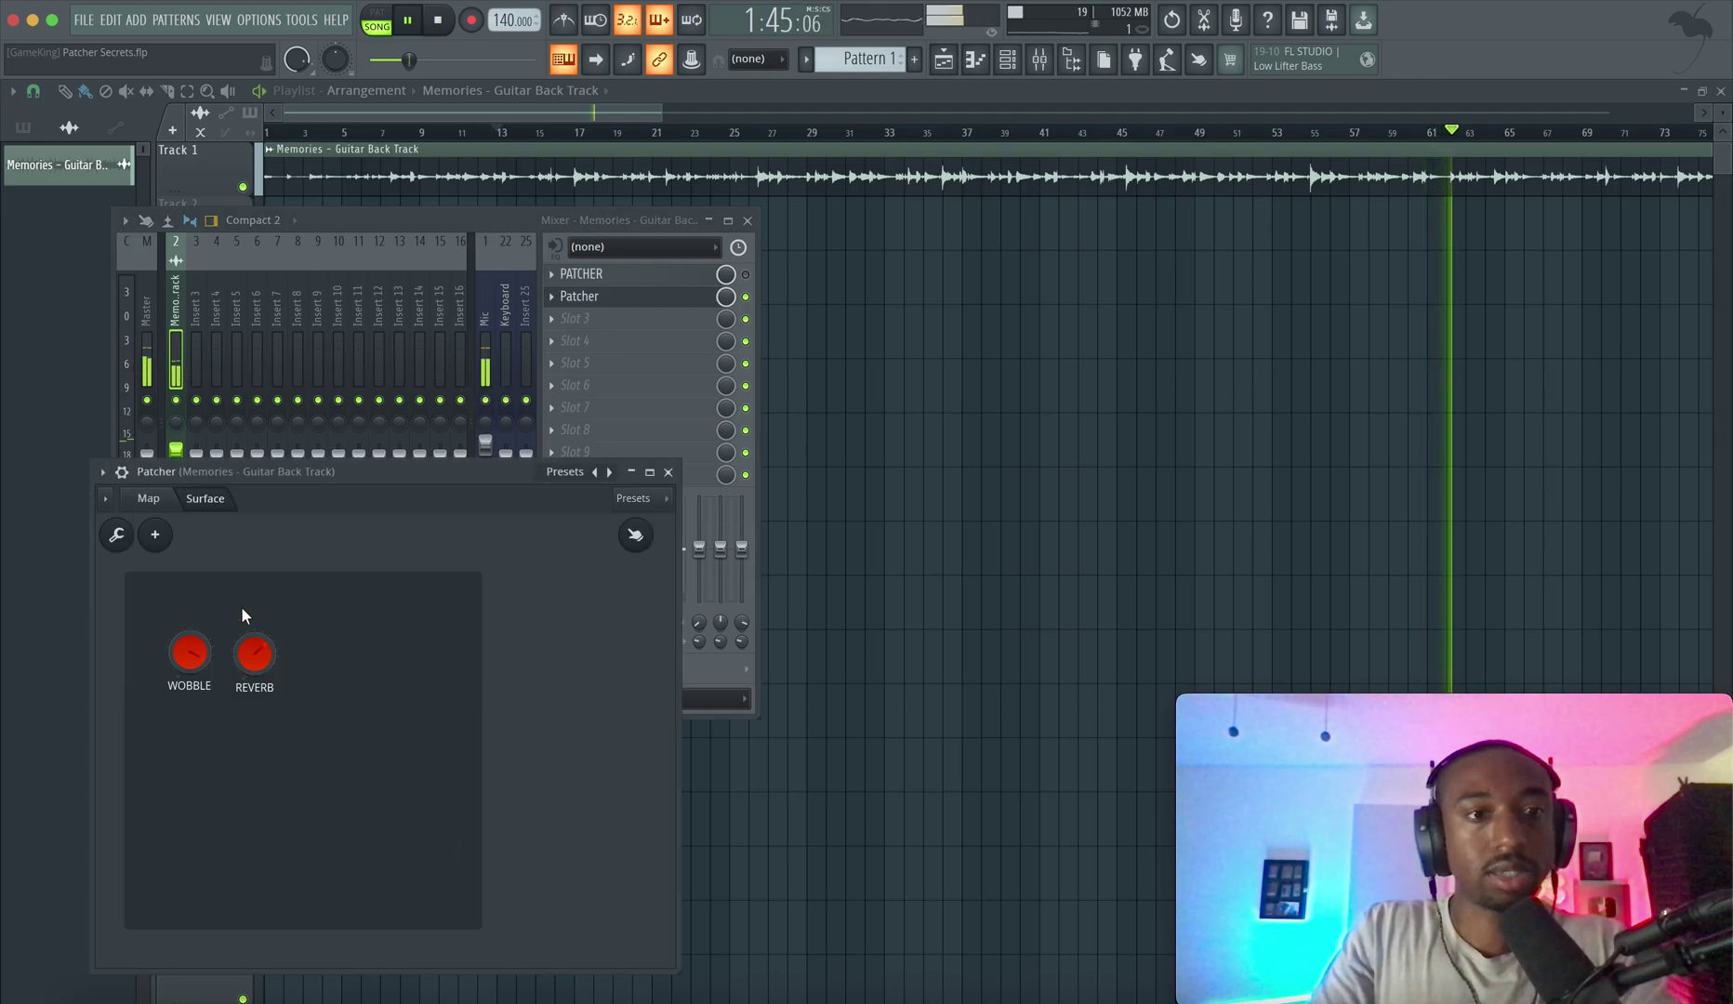
# - Stop playback and turn on the Latency display option for the Patcher map
pyautogui.click(159, 500)
pyautogui.press('space')
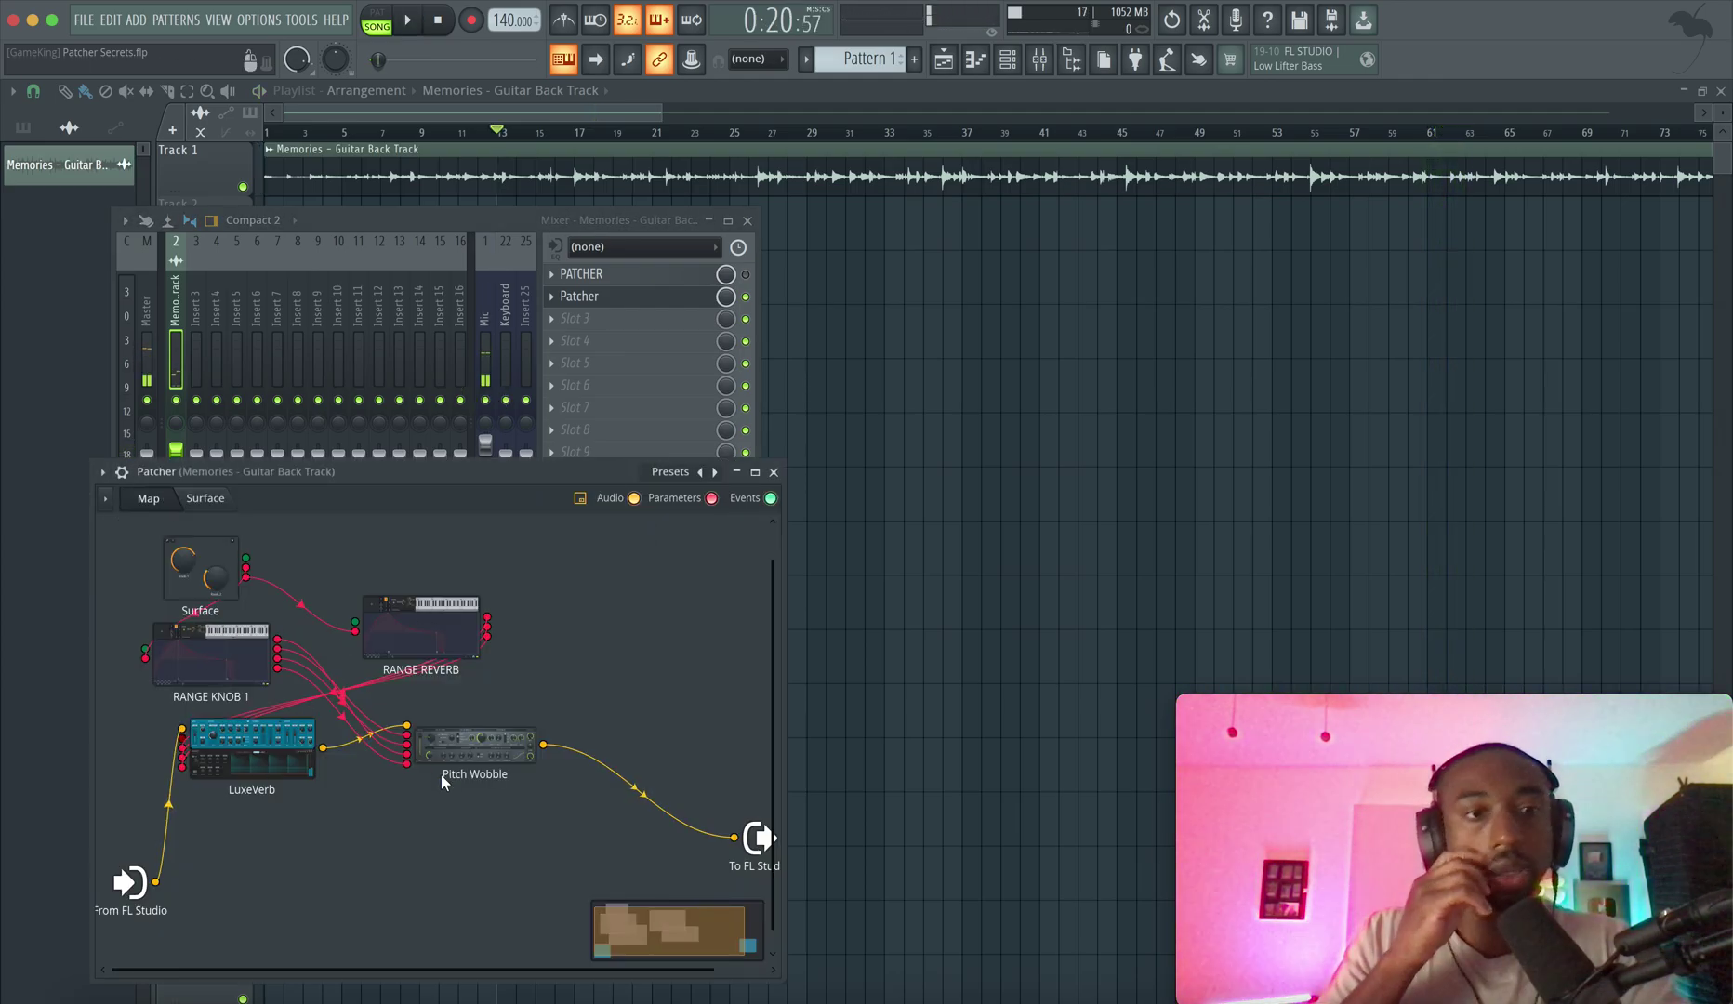
pyautogui.click(126, 722)
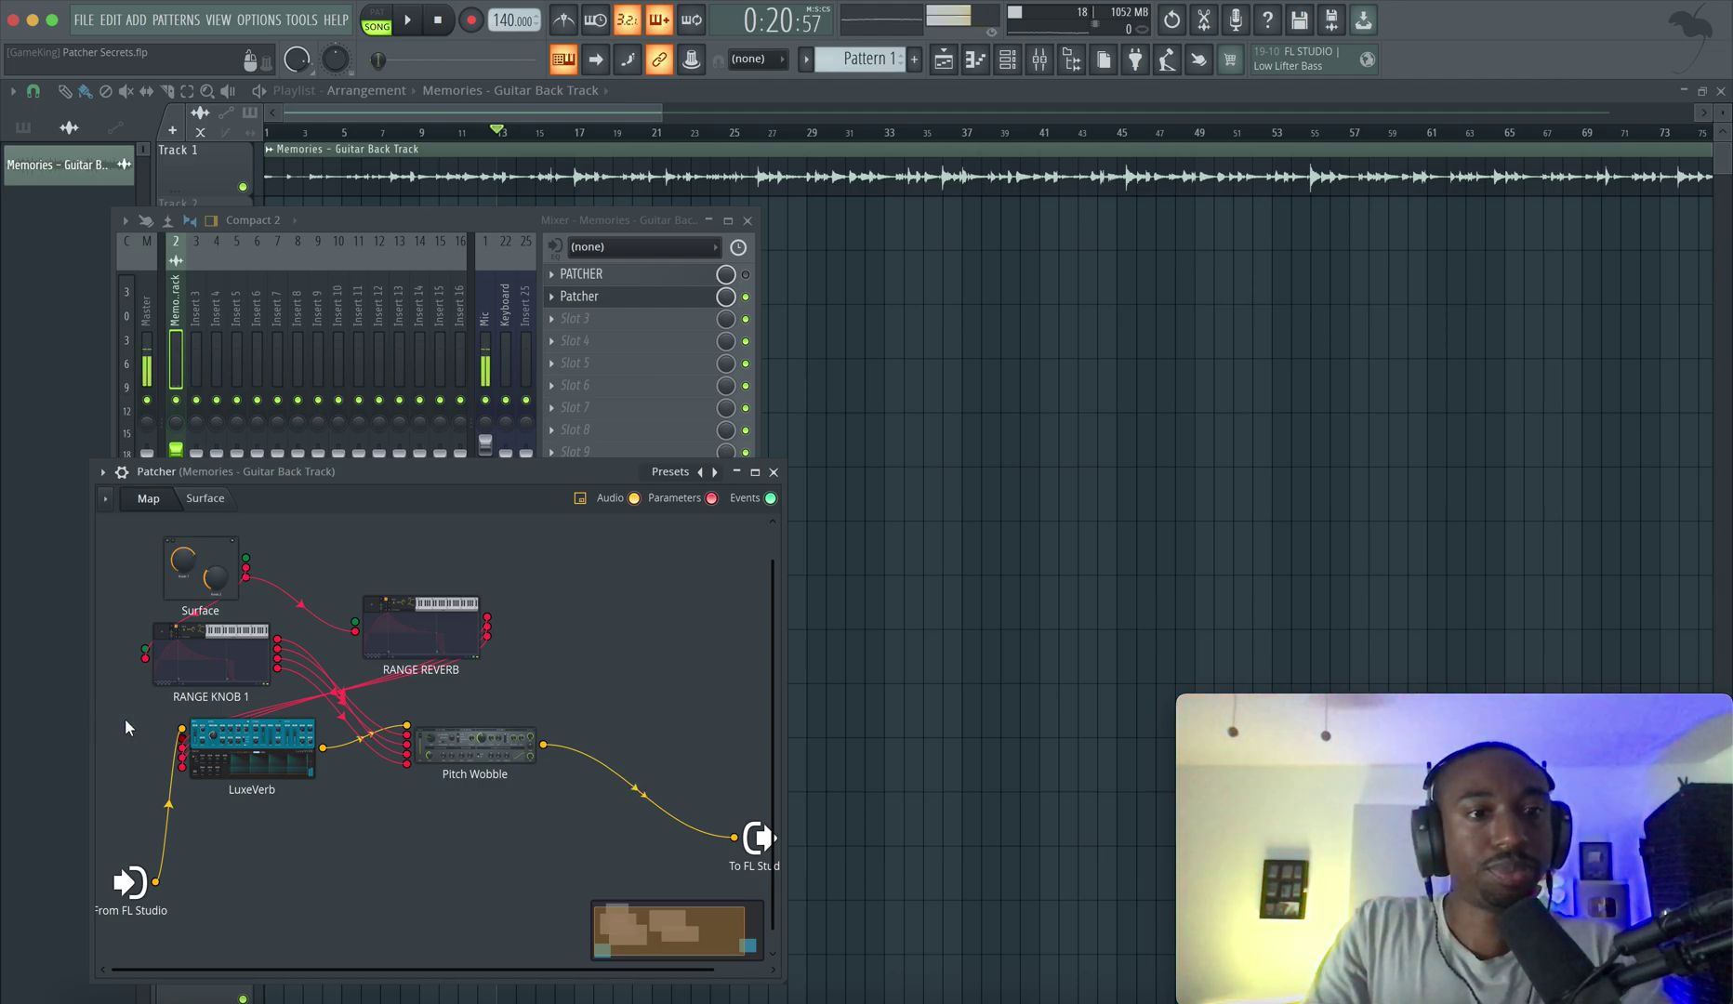
pyautogui.rightClick(125, 721)
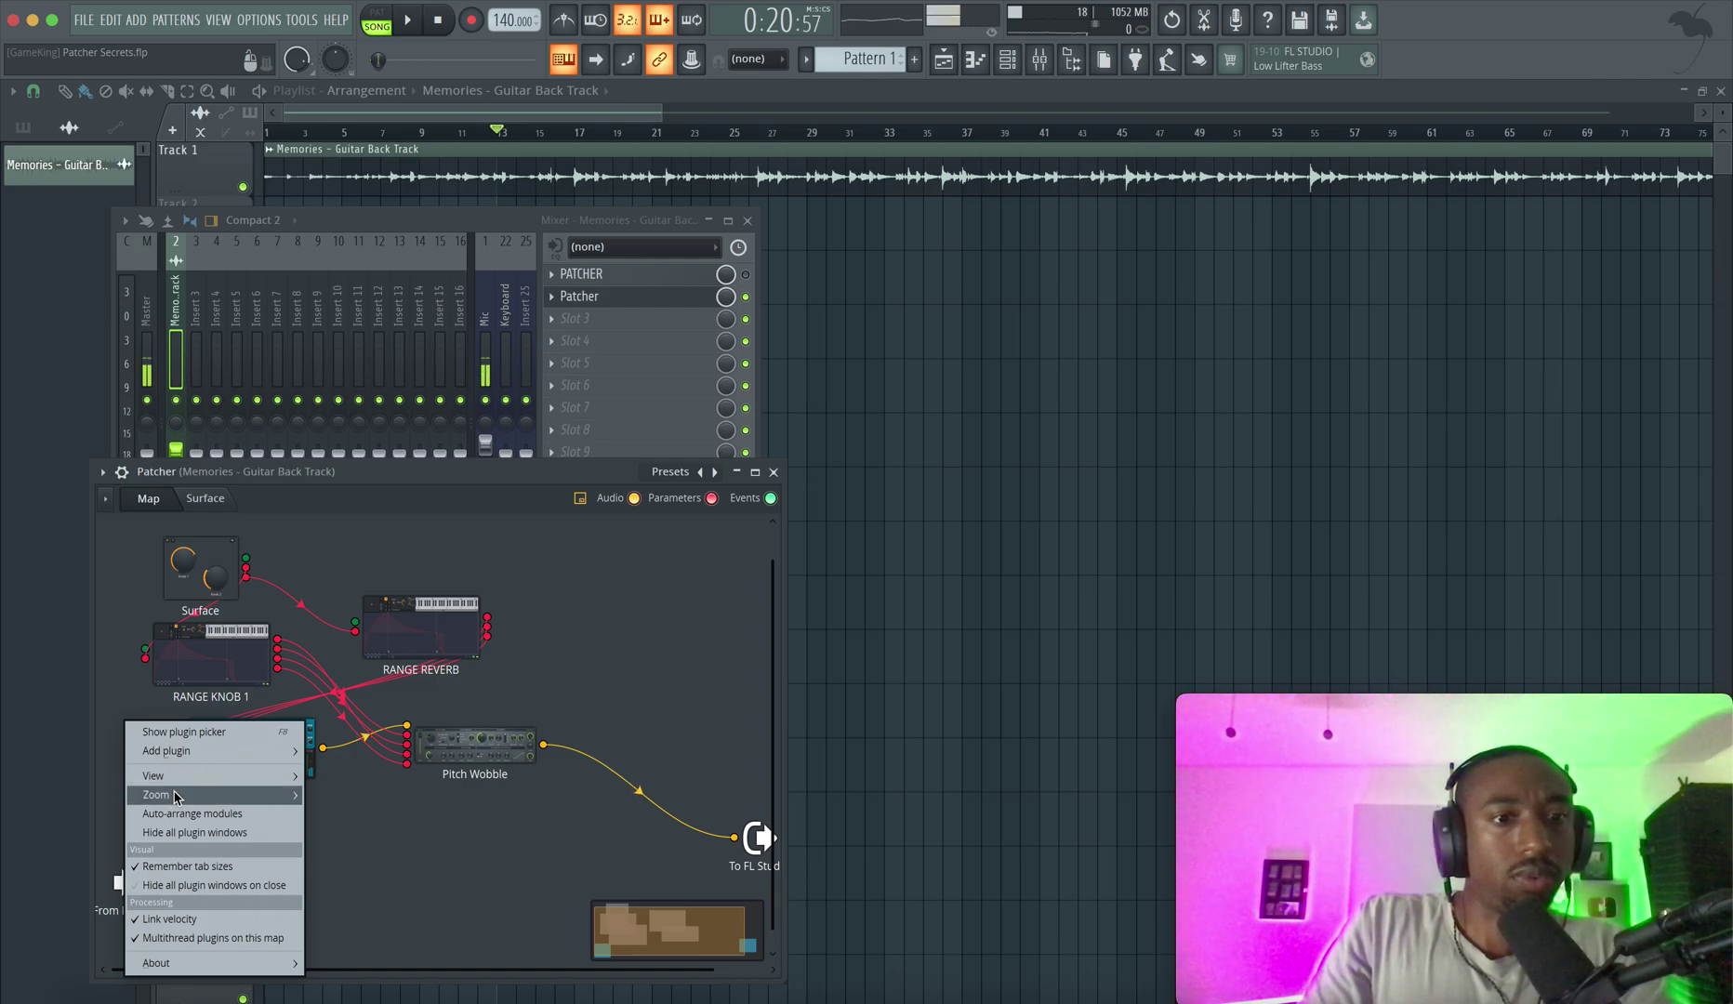
pyautogui.moveTo(232, 775)
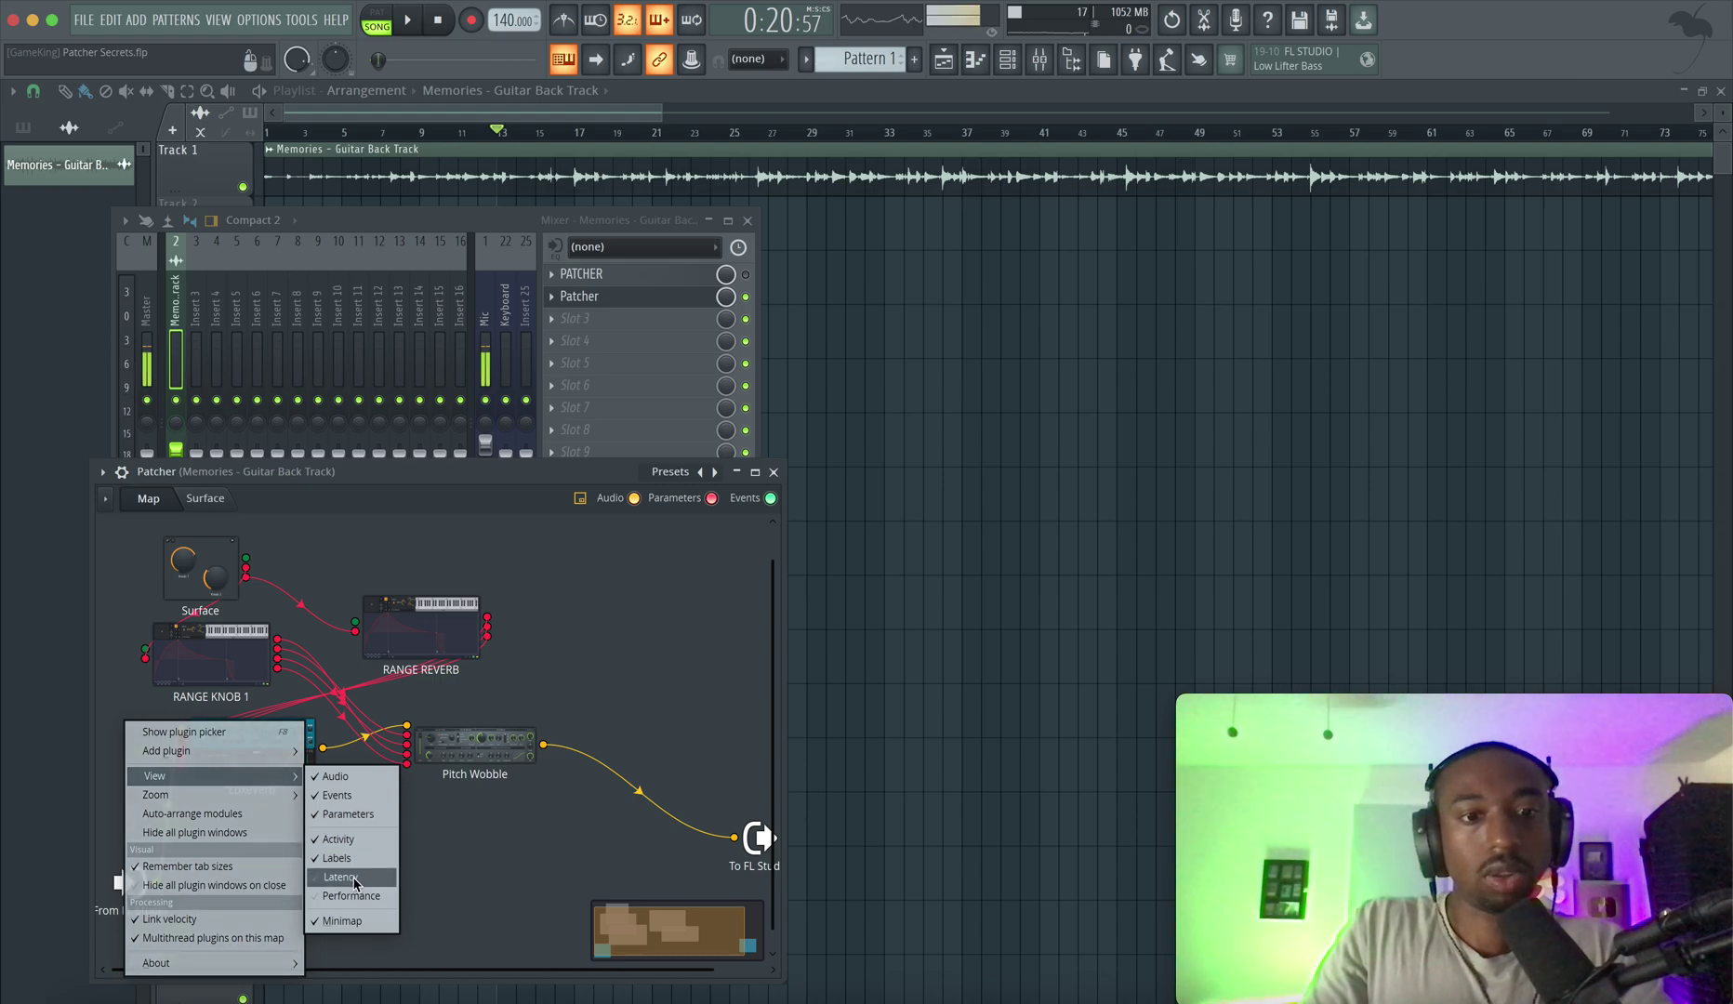
pyautogui.click(341, 877)
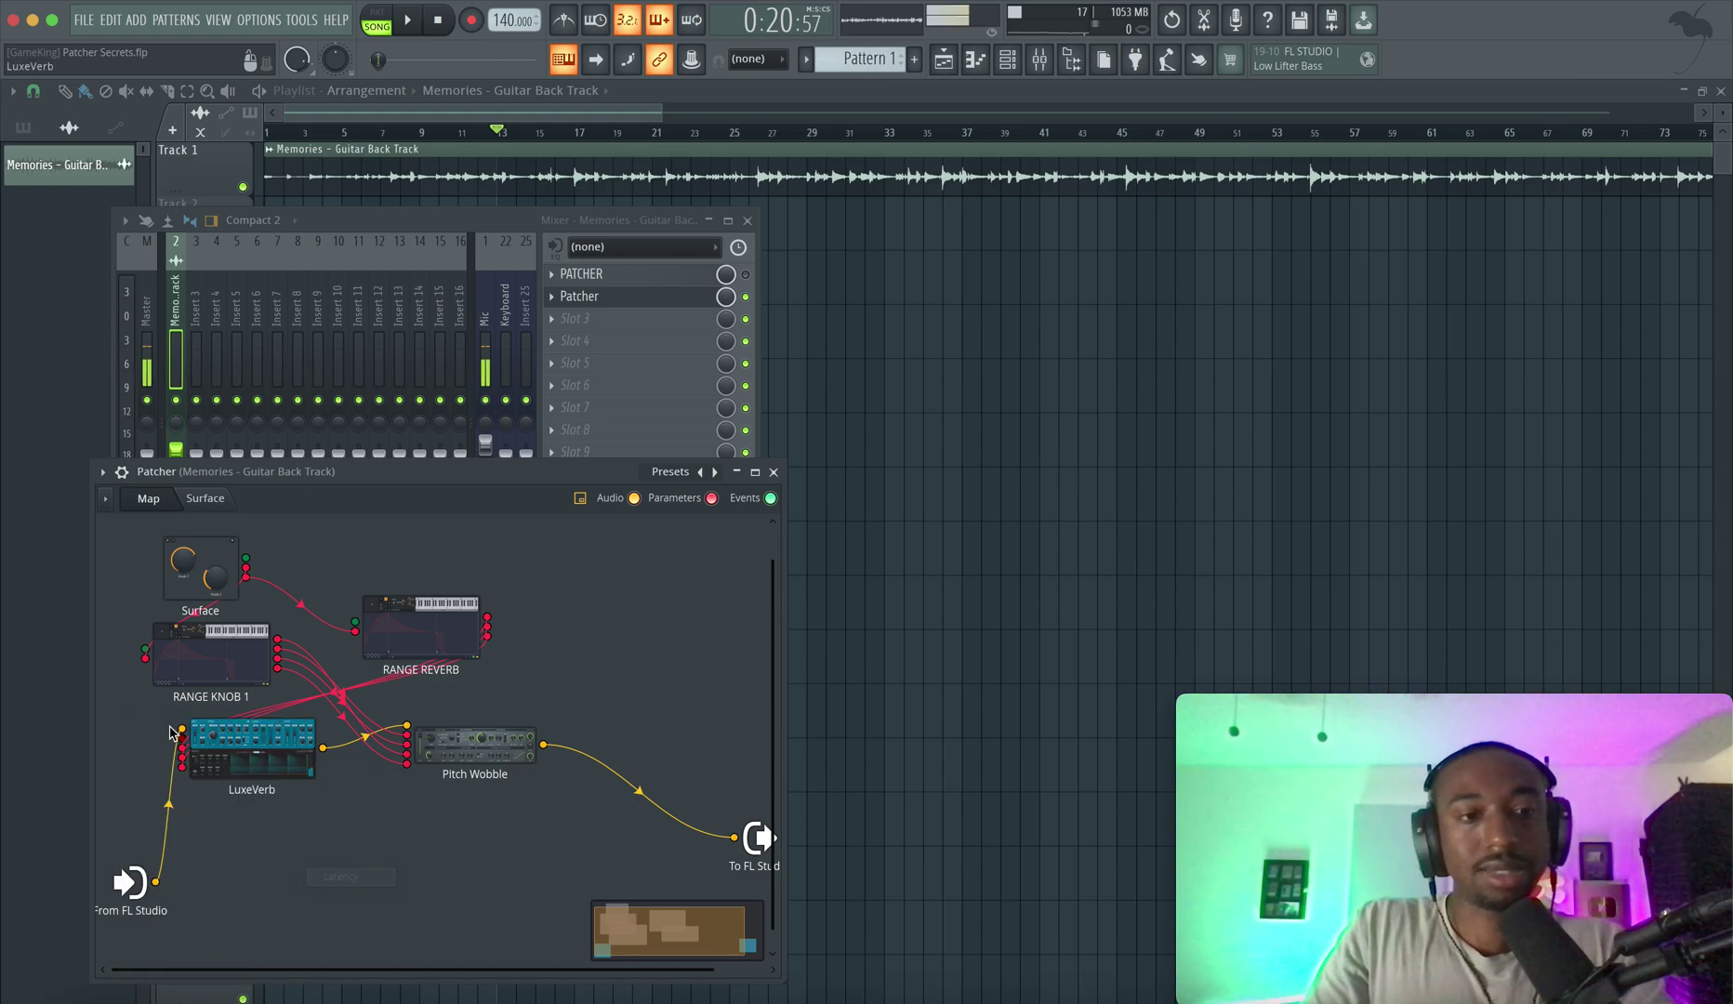
pyautogui.rightClick(123, 713)
pyautogui.moveTo(123, 713)
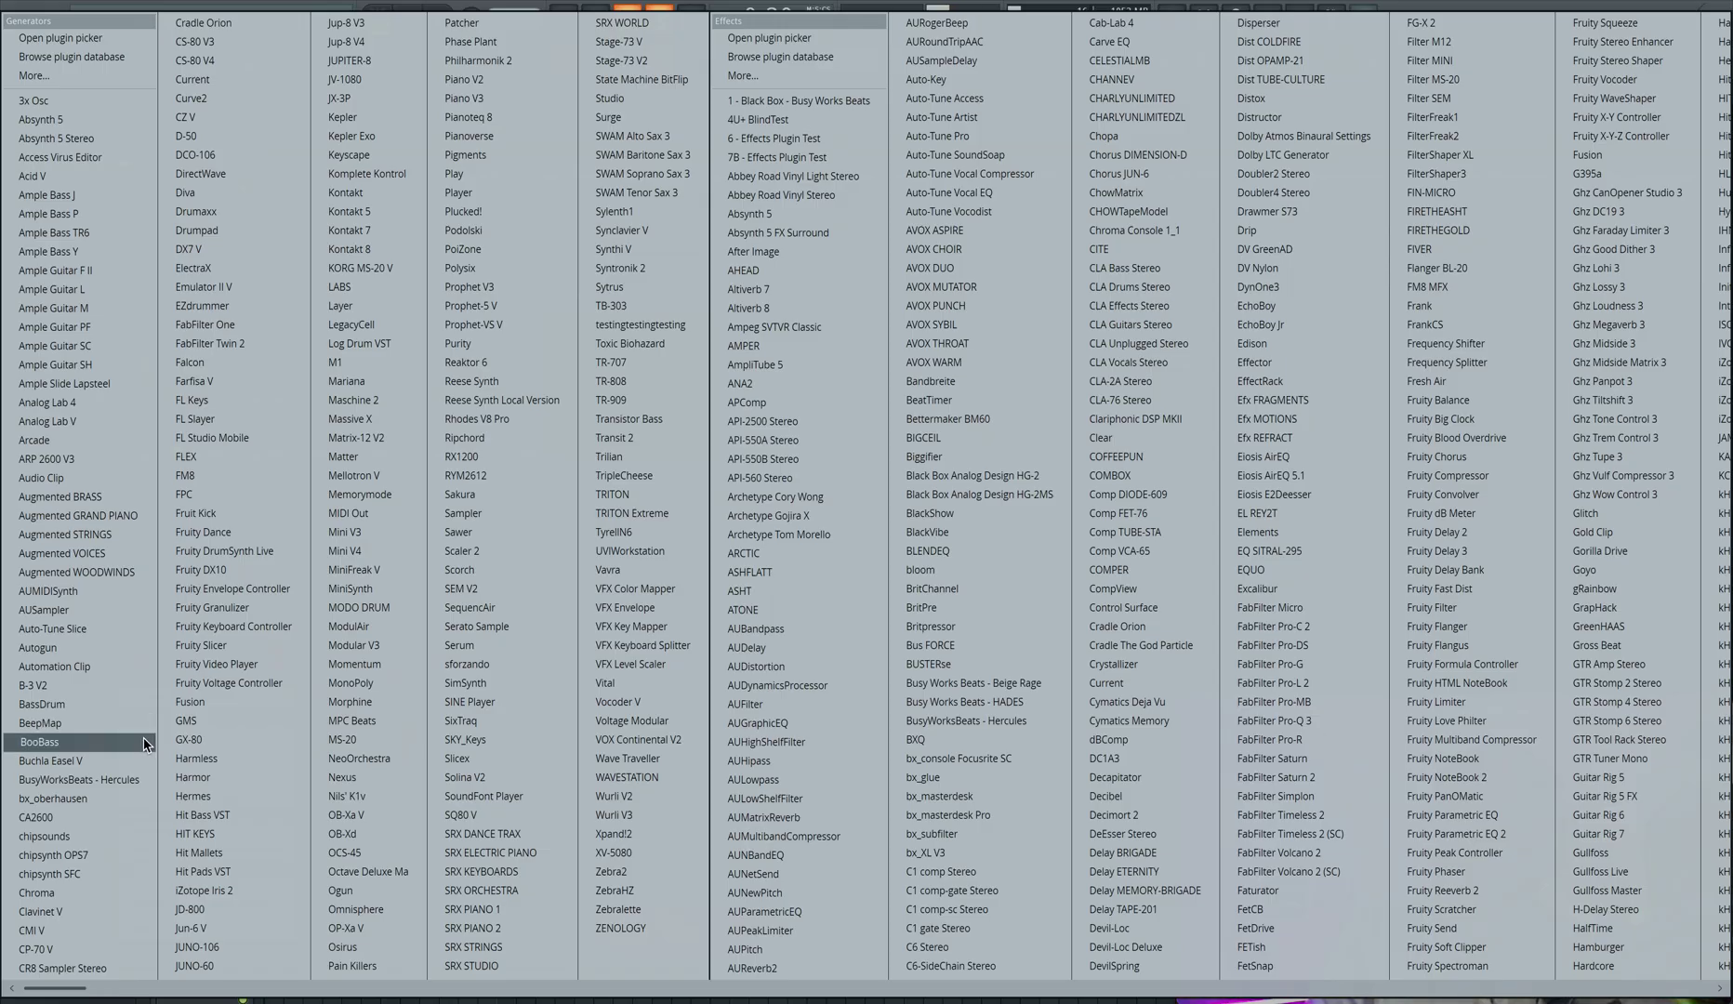
pyautogui.press('Escape')
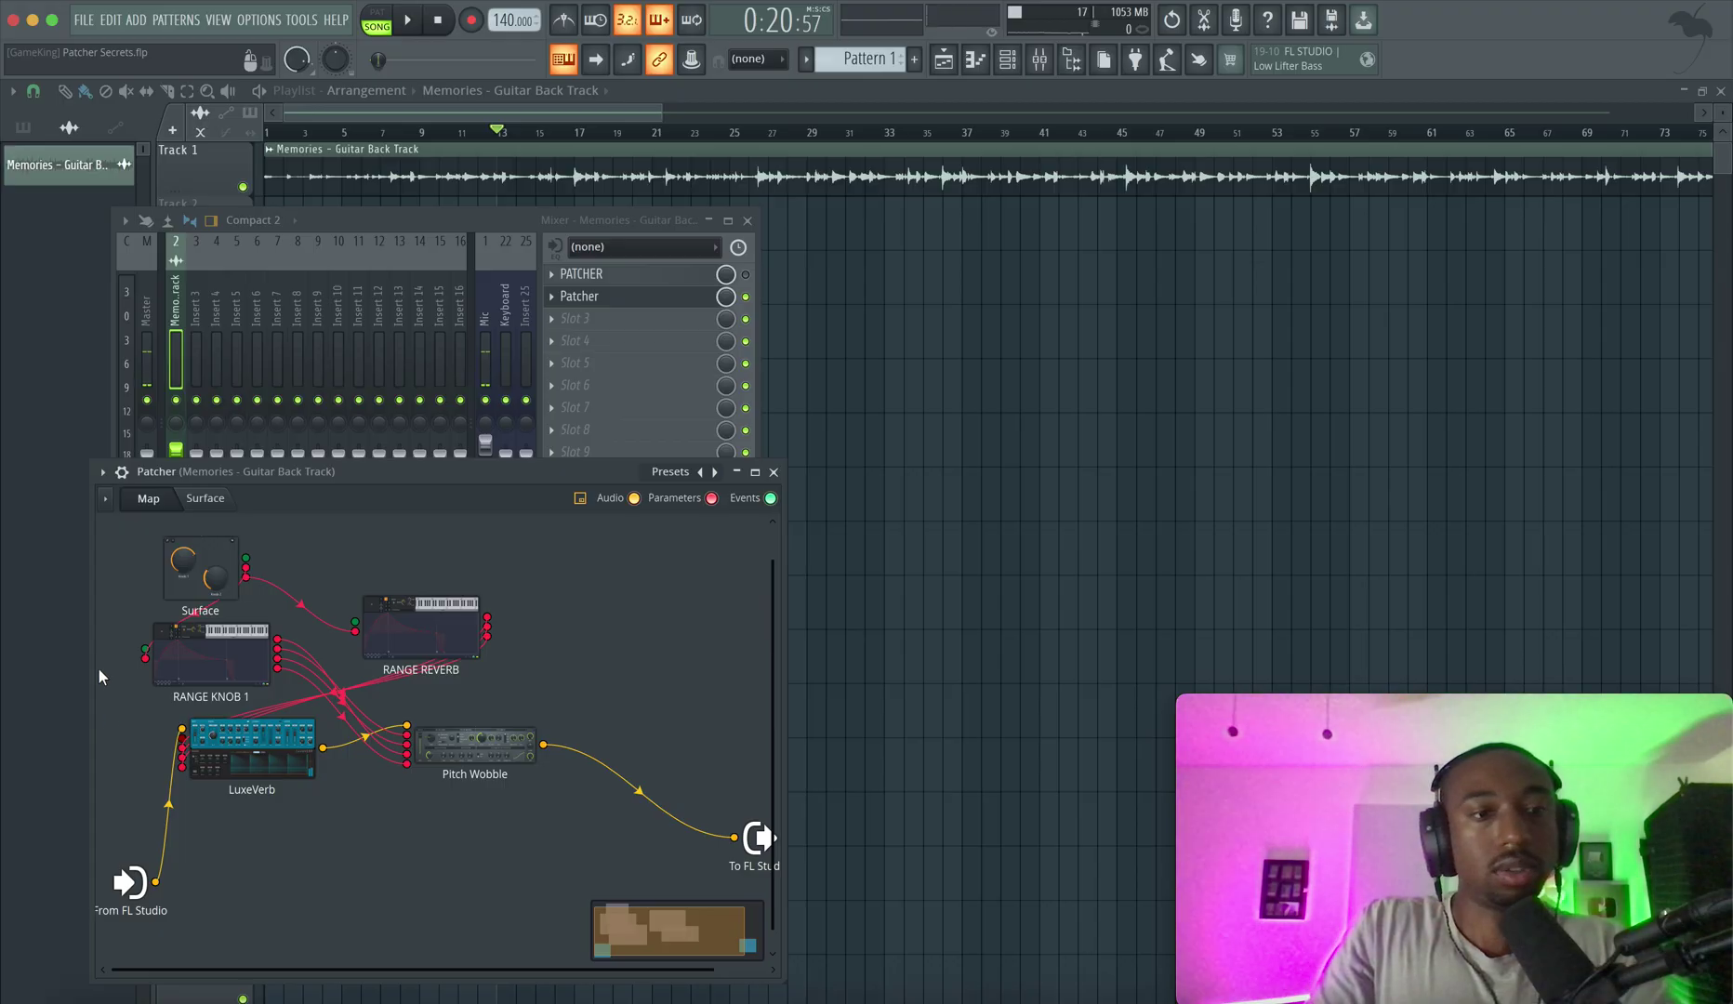
# - Turn on the Performance display for the Patcher map's modules
pyautogui.rightClick(111, 722)
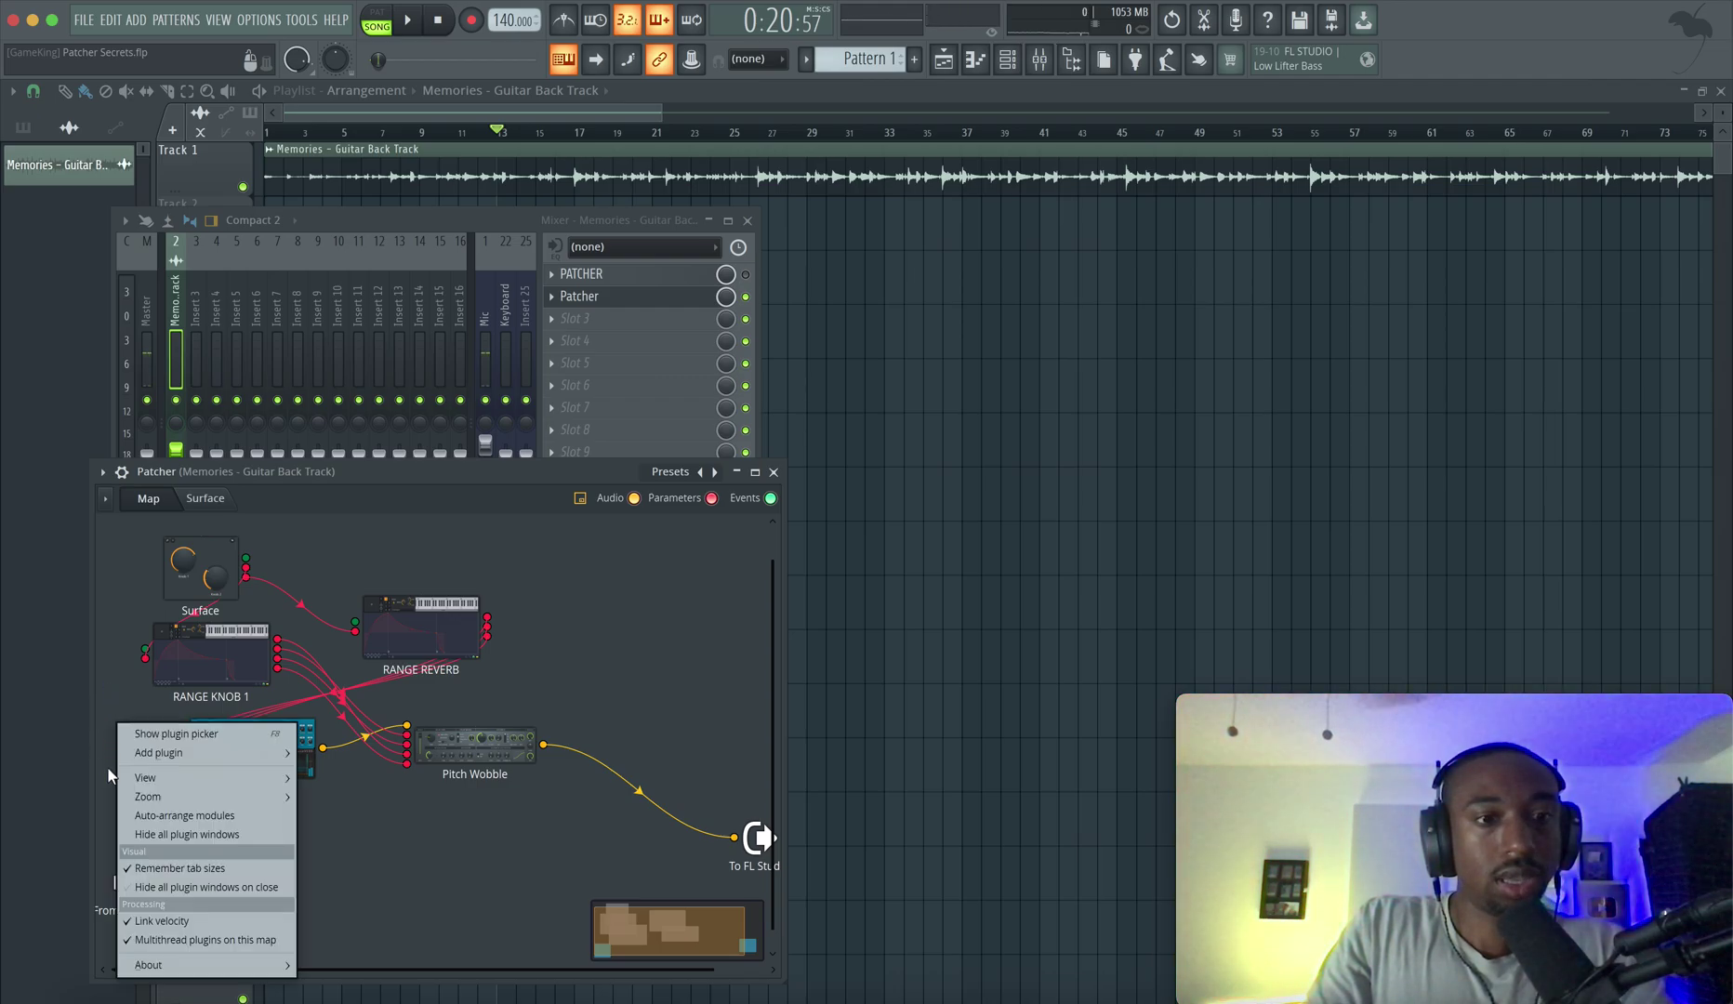
pyautogui.moveTo(158, 777)
pyautogui.click(339, 897)
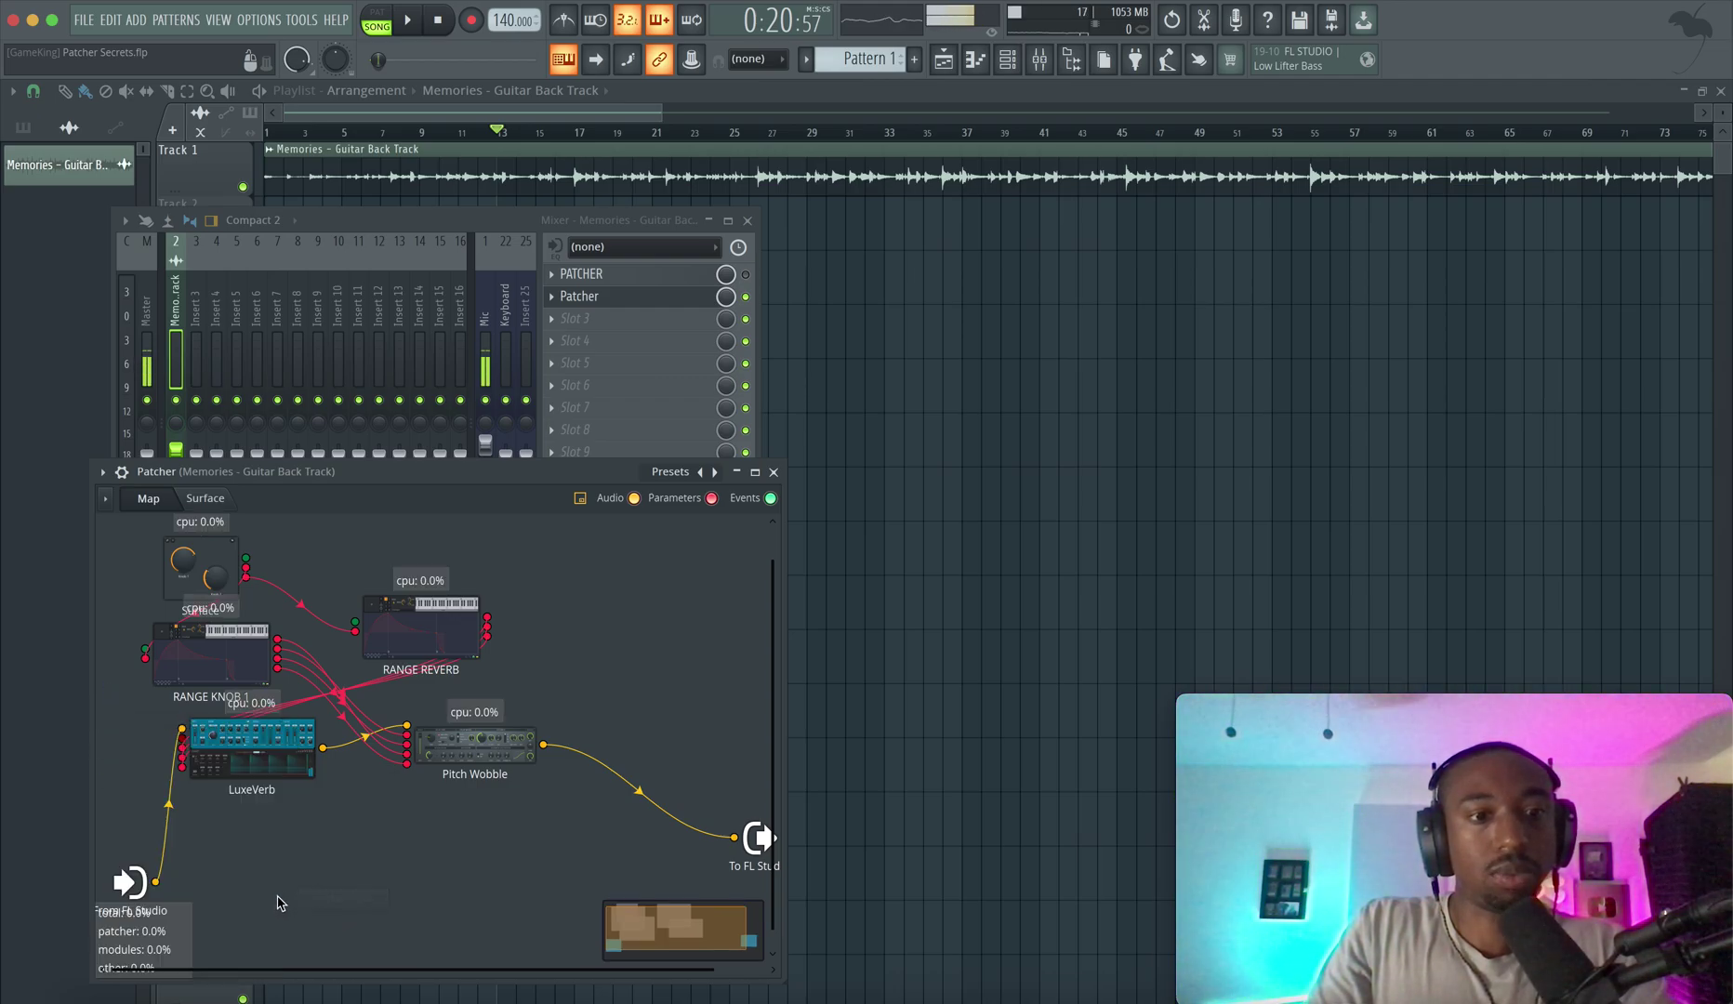
# - Enlarge the Patcher window and move it over the mixer so the full CPU summary and all modules fit
pyautogui.moveTo(132, 883)
pyautogui.mouseDown()
pyautogui.moveTo(83, 879)
pyautogui.moveTo(137, 866)
pyautogui.mouseUp()
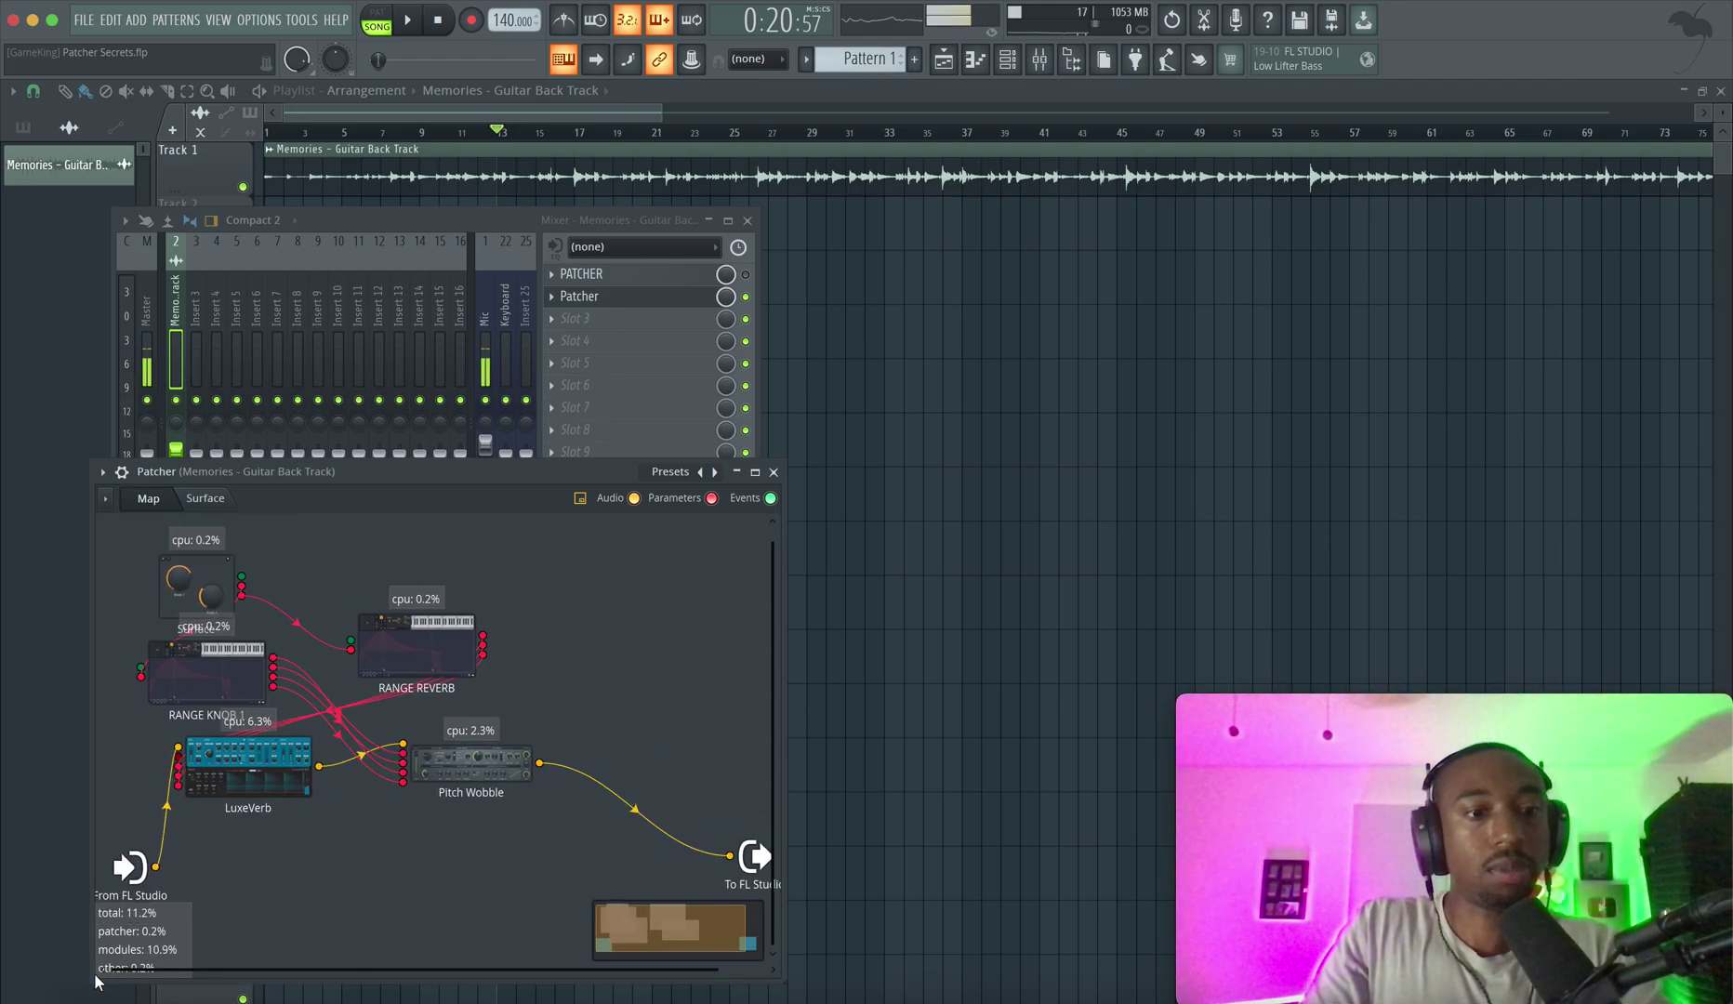
pyautogui.moveTo(93, 982); pyautogui.dragTo(23, 996)
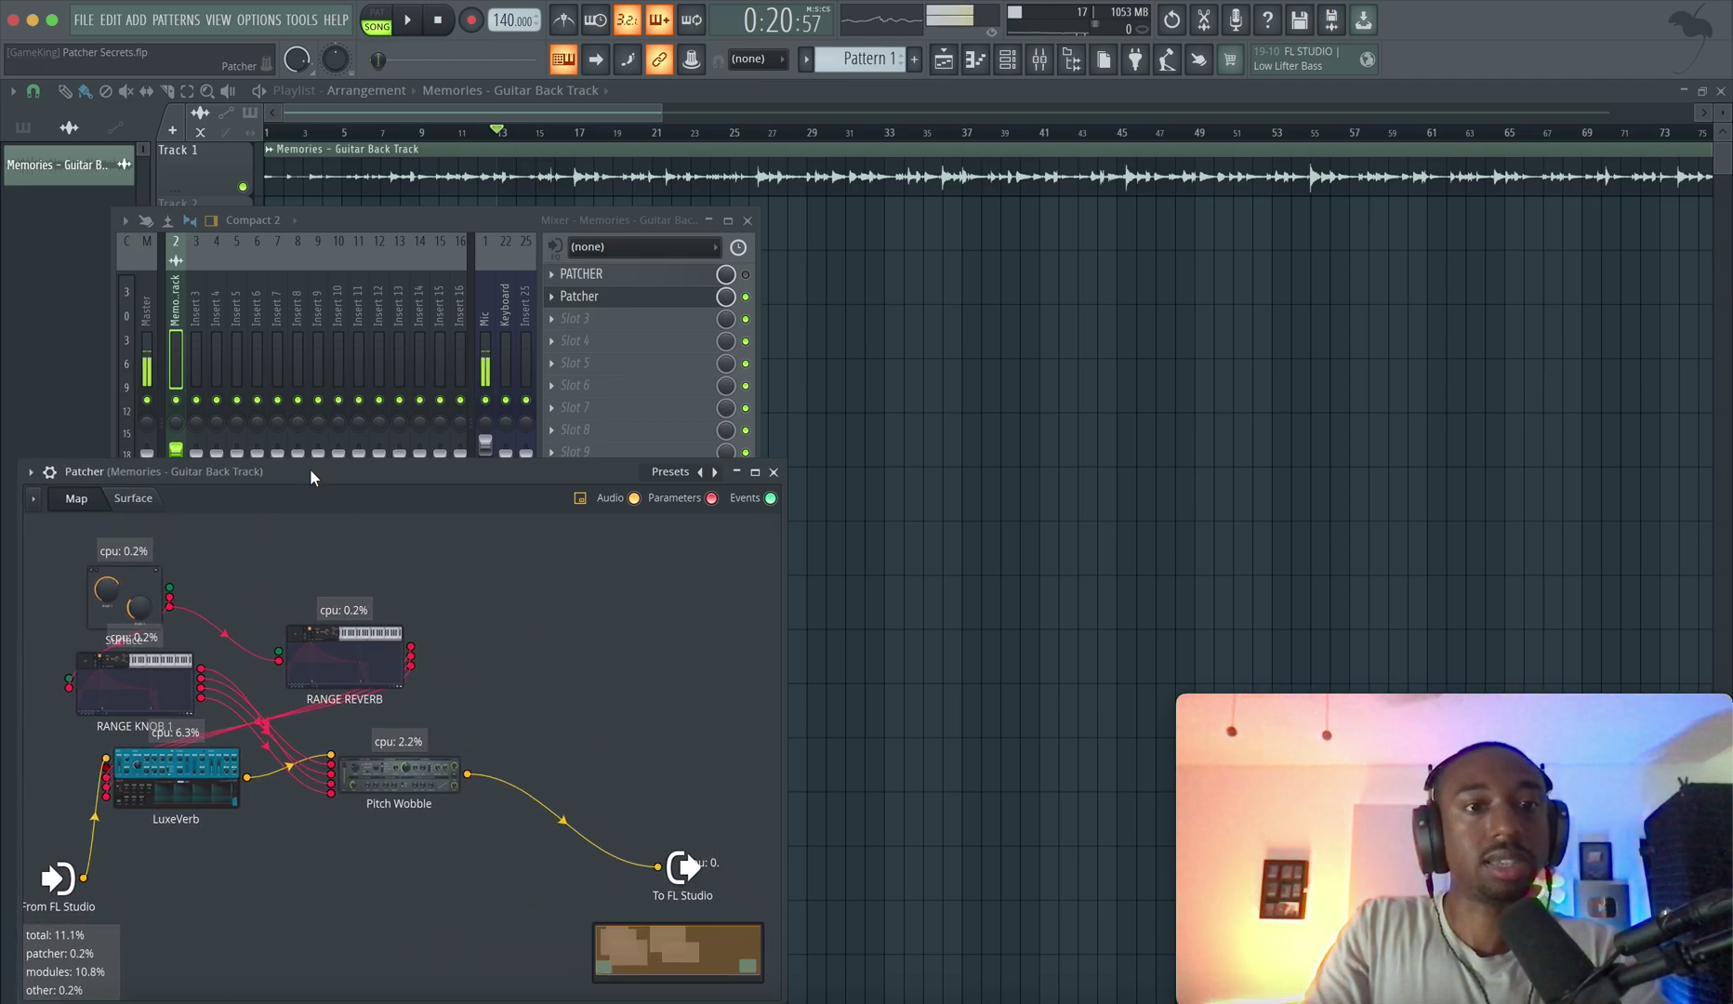
pyautogui.moveTo(309, 468); pyautogui.dragTo(390, 285)
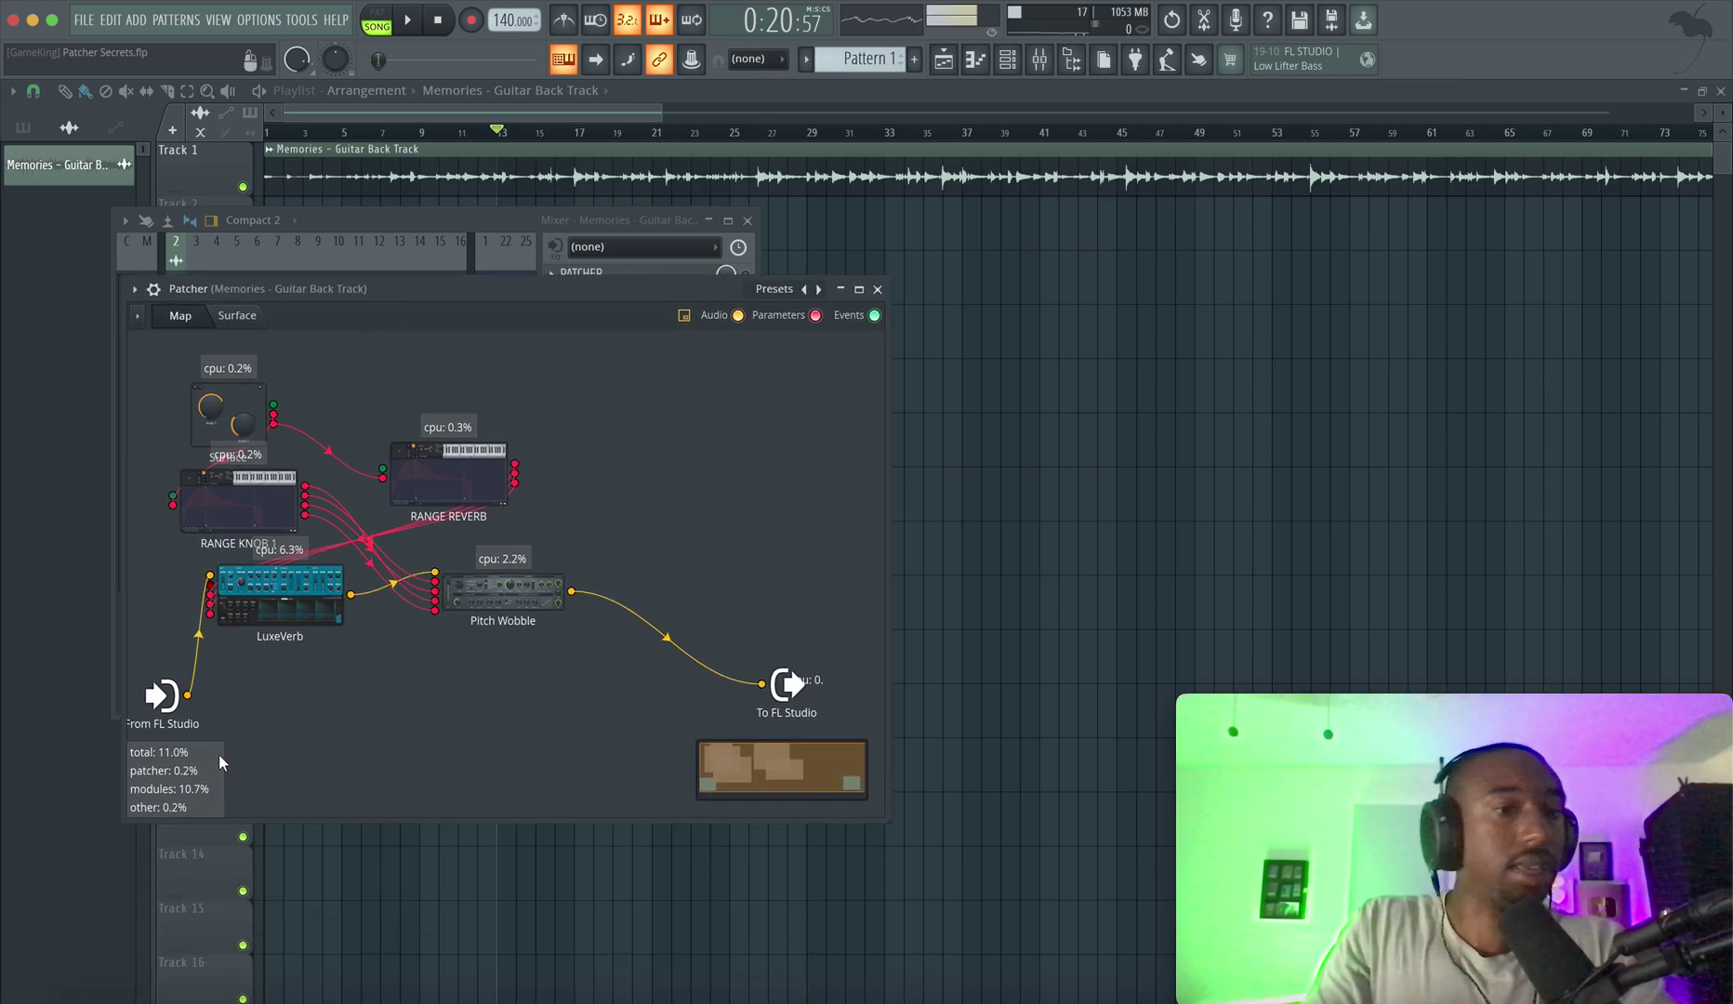
# - Play the guitar track and examine the CPU load of LuxeVerb, Pitch Wobble and the range controllers against the map's overall figures
pyautogui.click(877, 290)
pyautogui.click(666, 295)
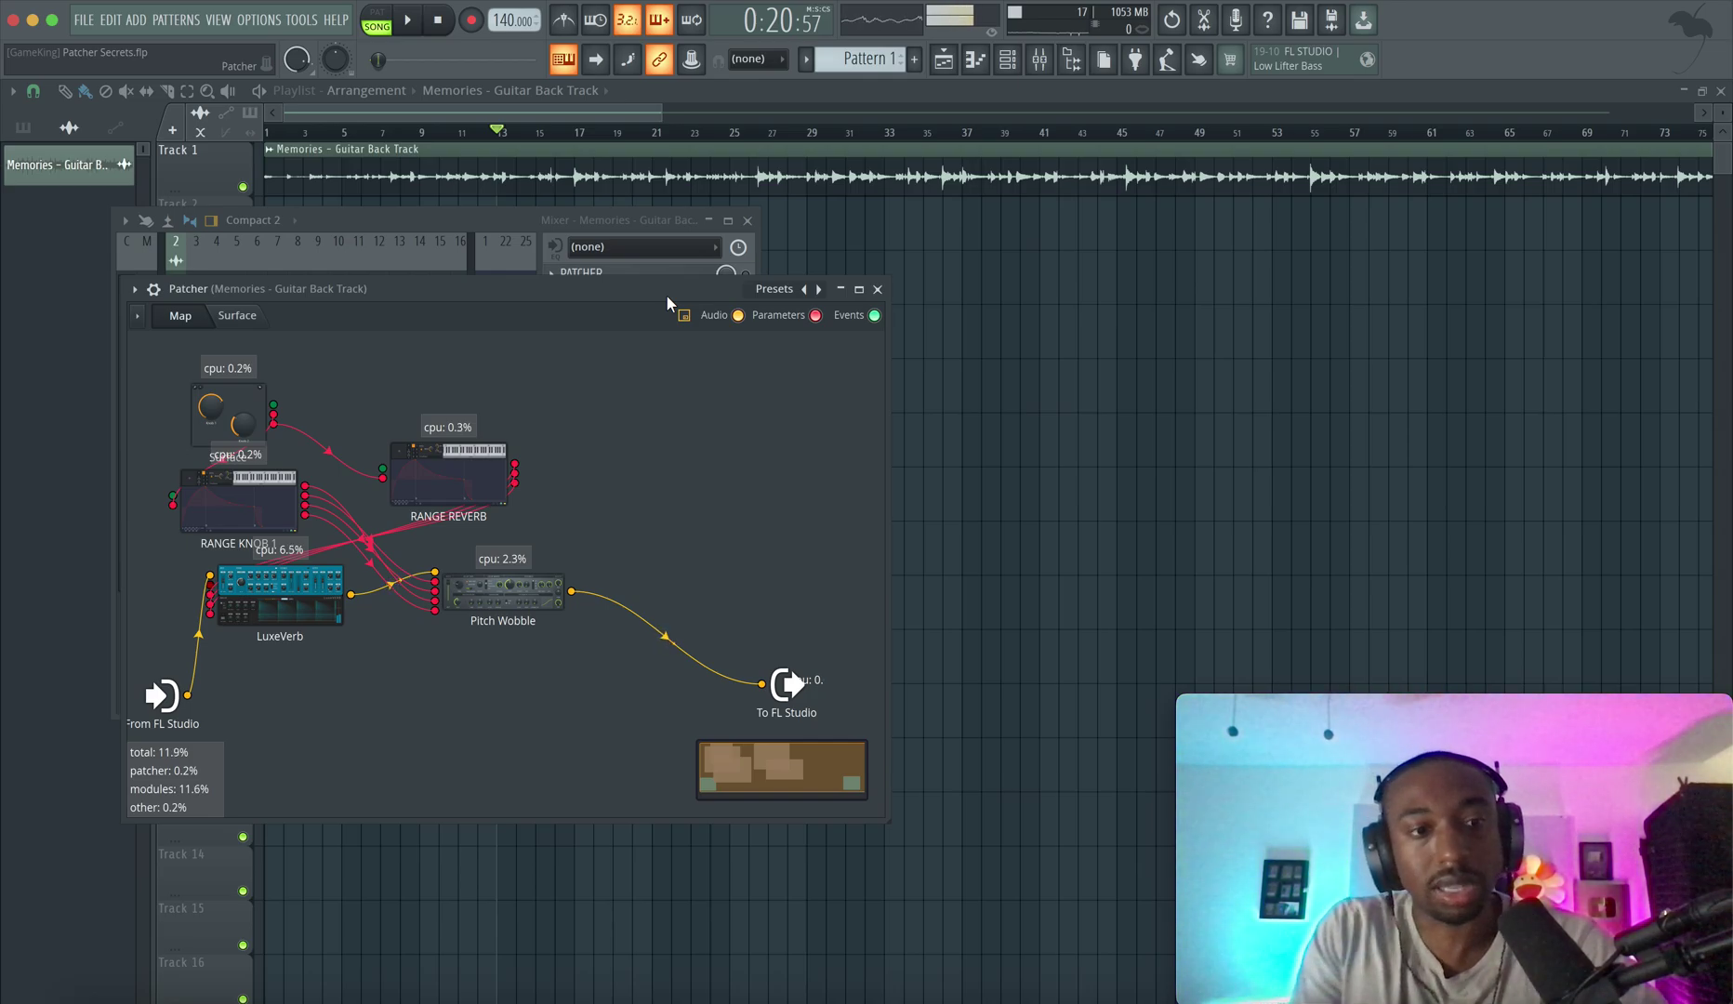
pyautogui.press('space')
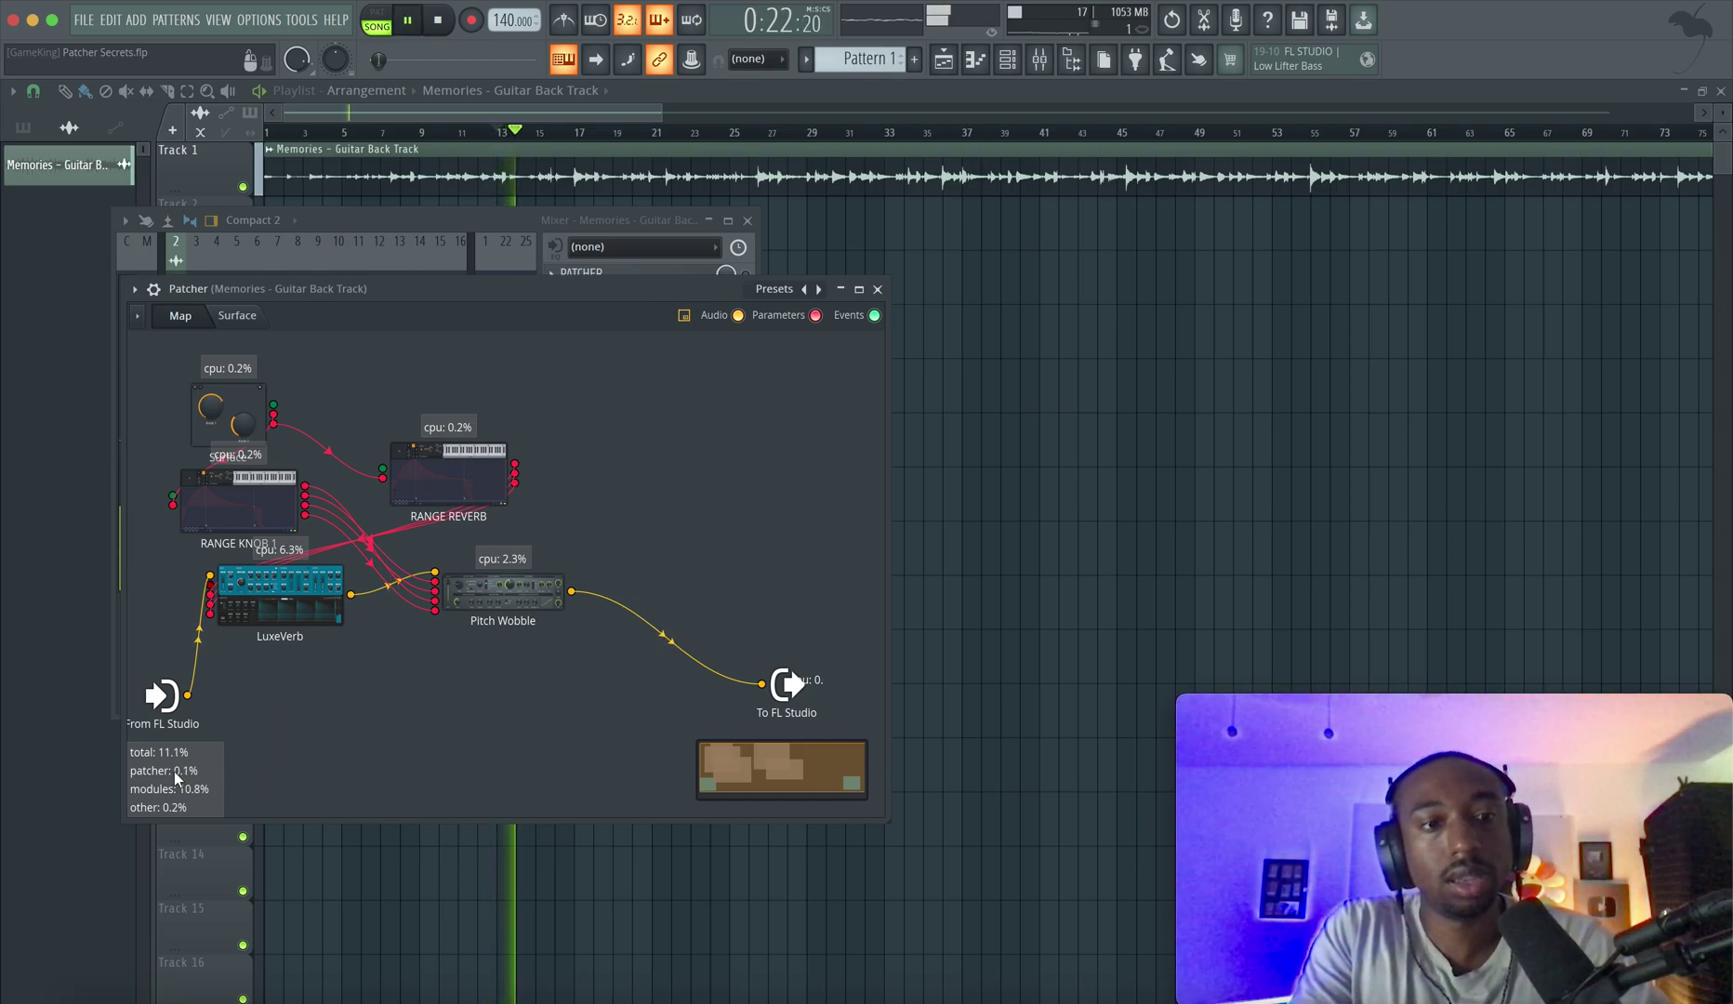
pyautogui.scroll(5, 290, 589)
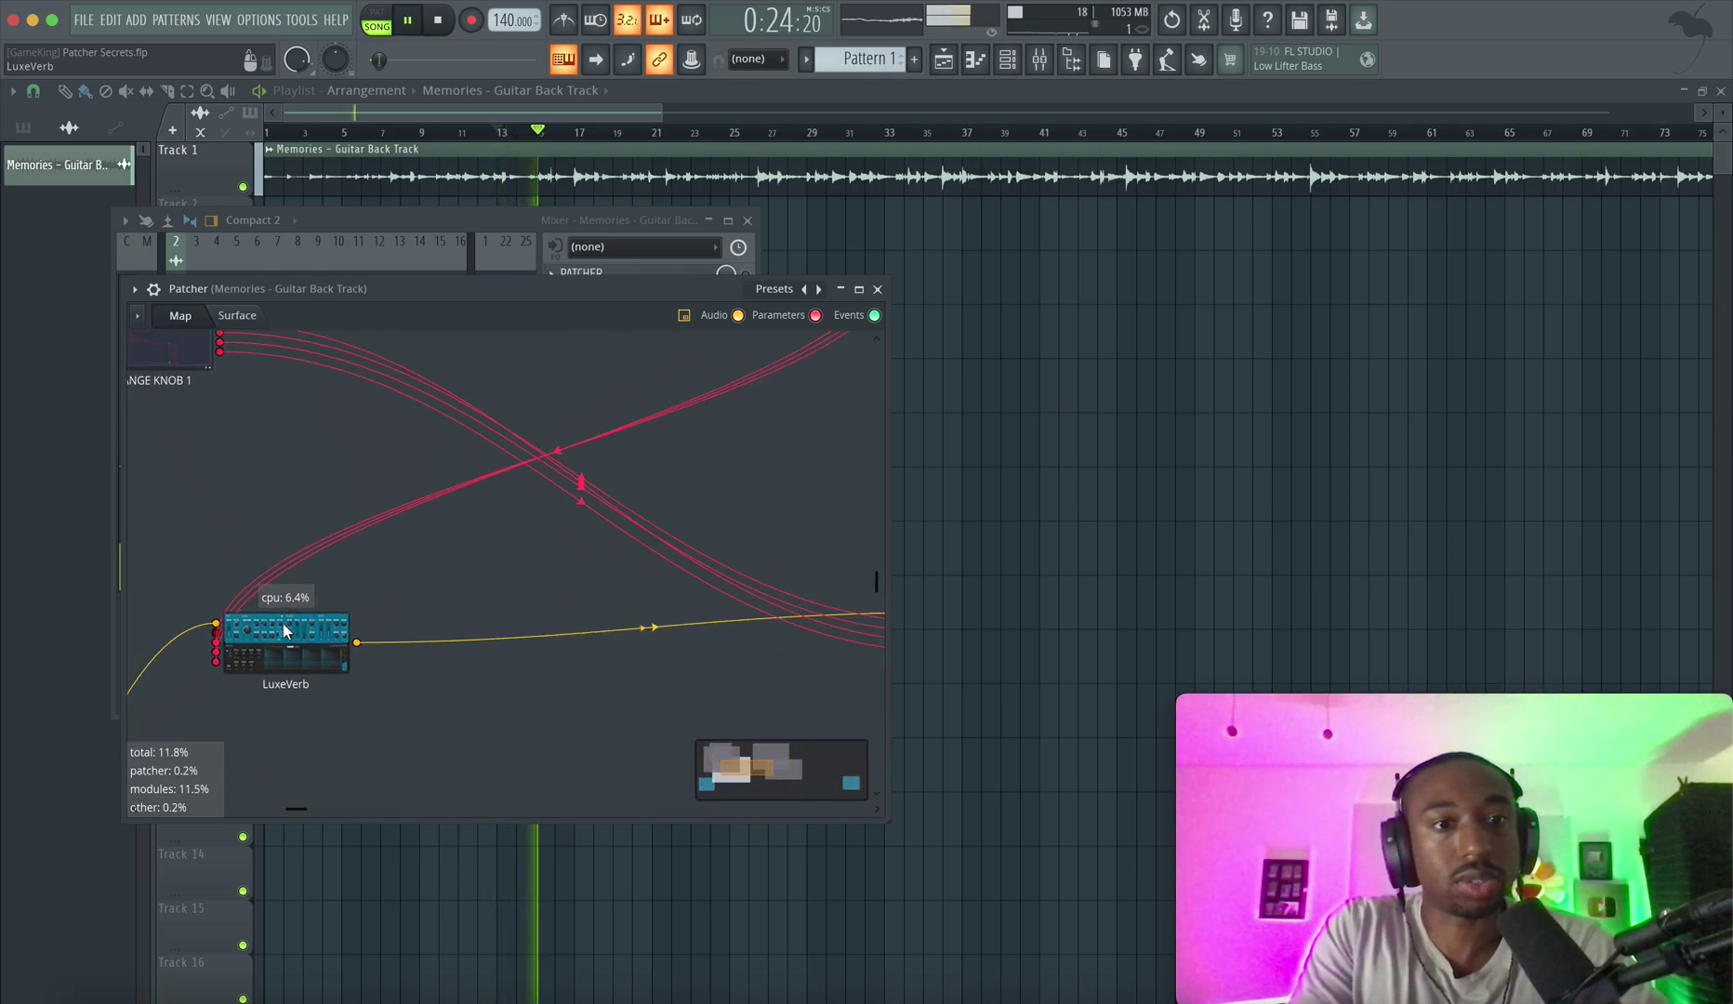
pyautogui.scroll(-5, 281, 650)
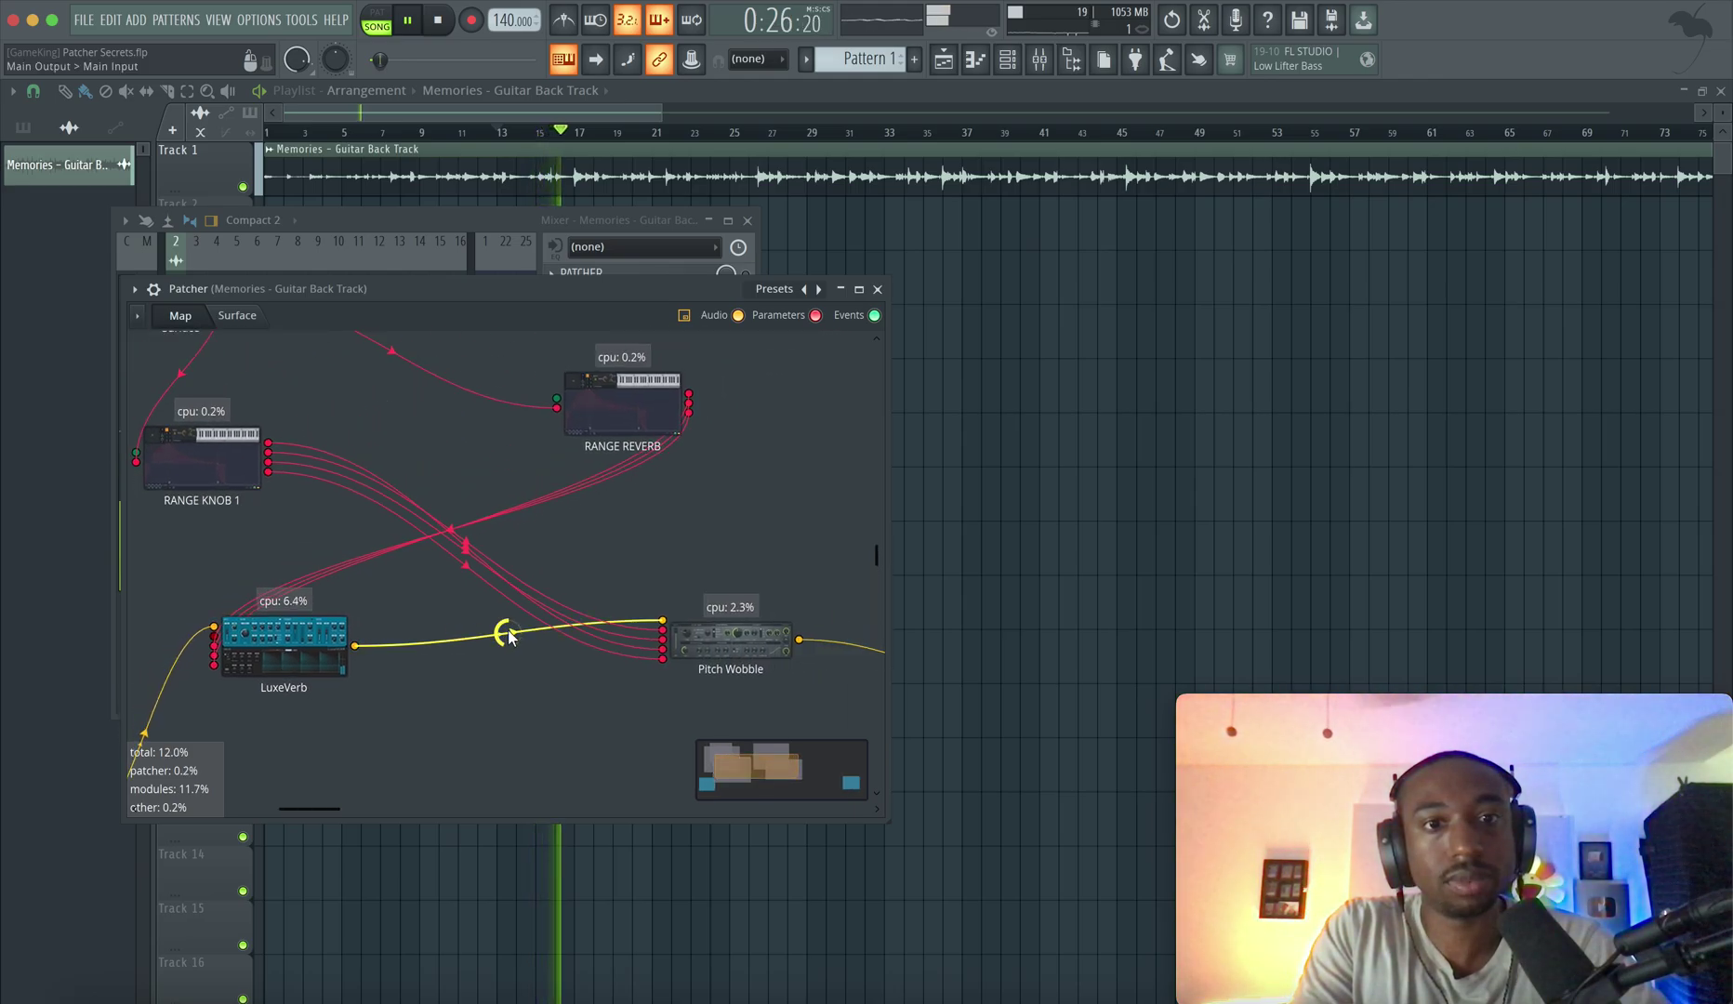
pyautogui.scroll(4, 335, 640)
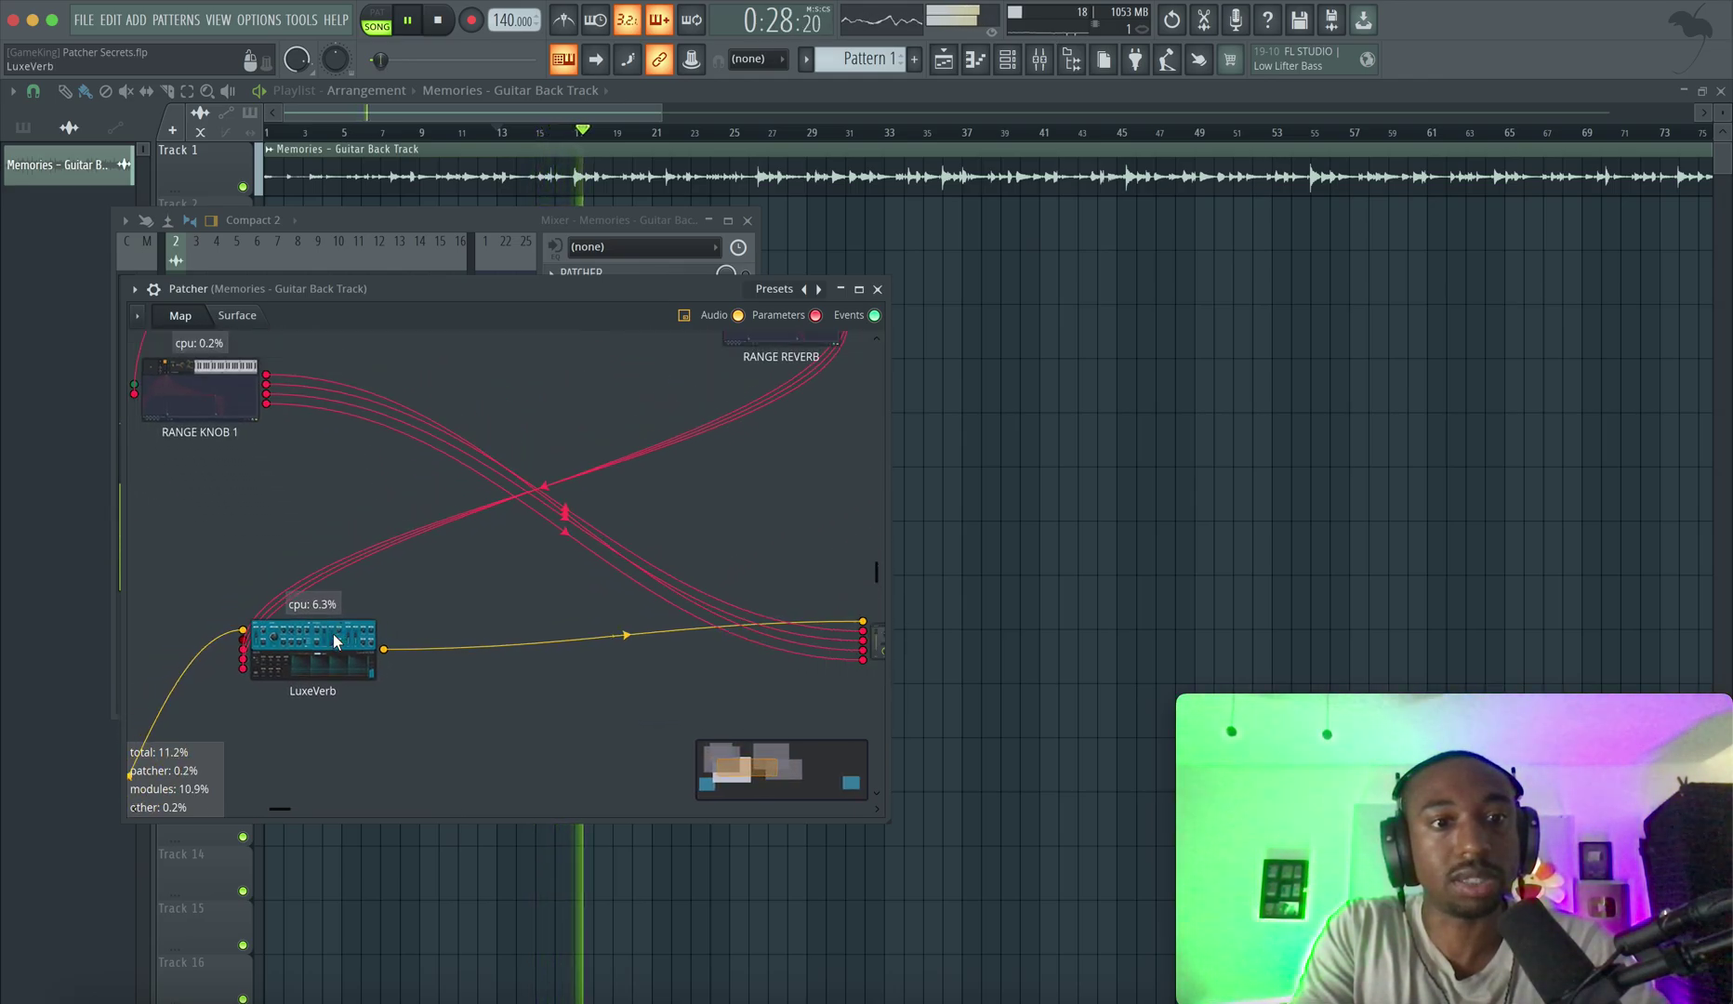
pyautogui.scroll(-4, 335, 640)
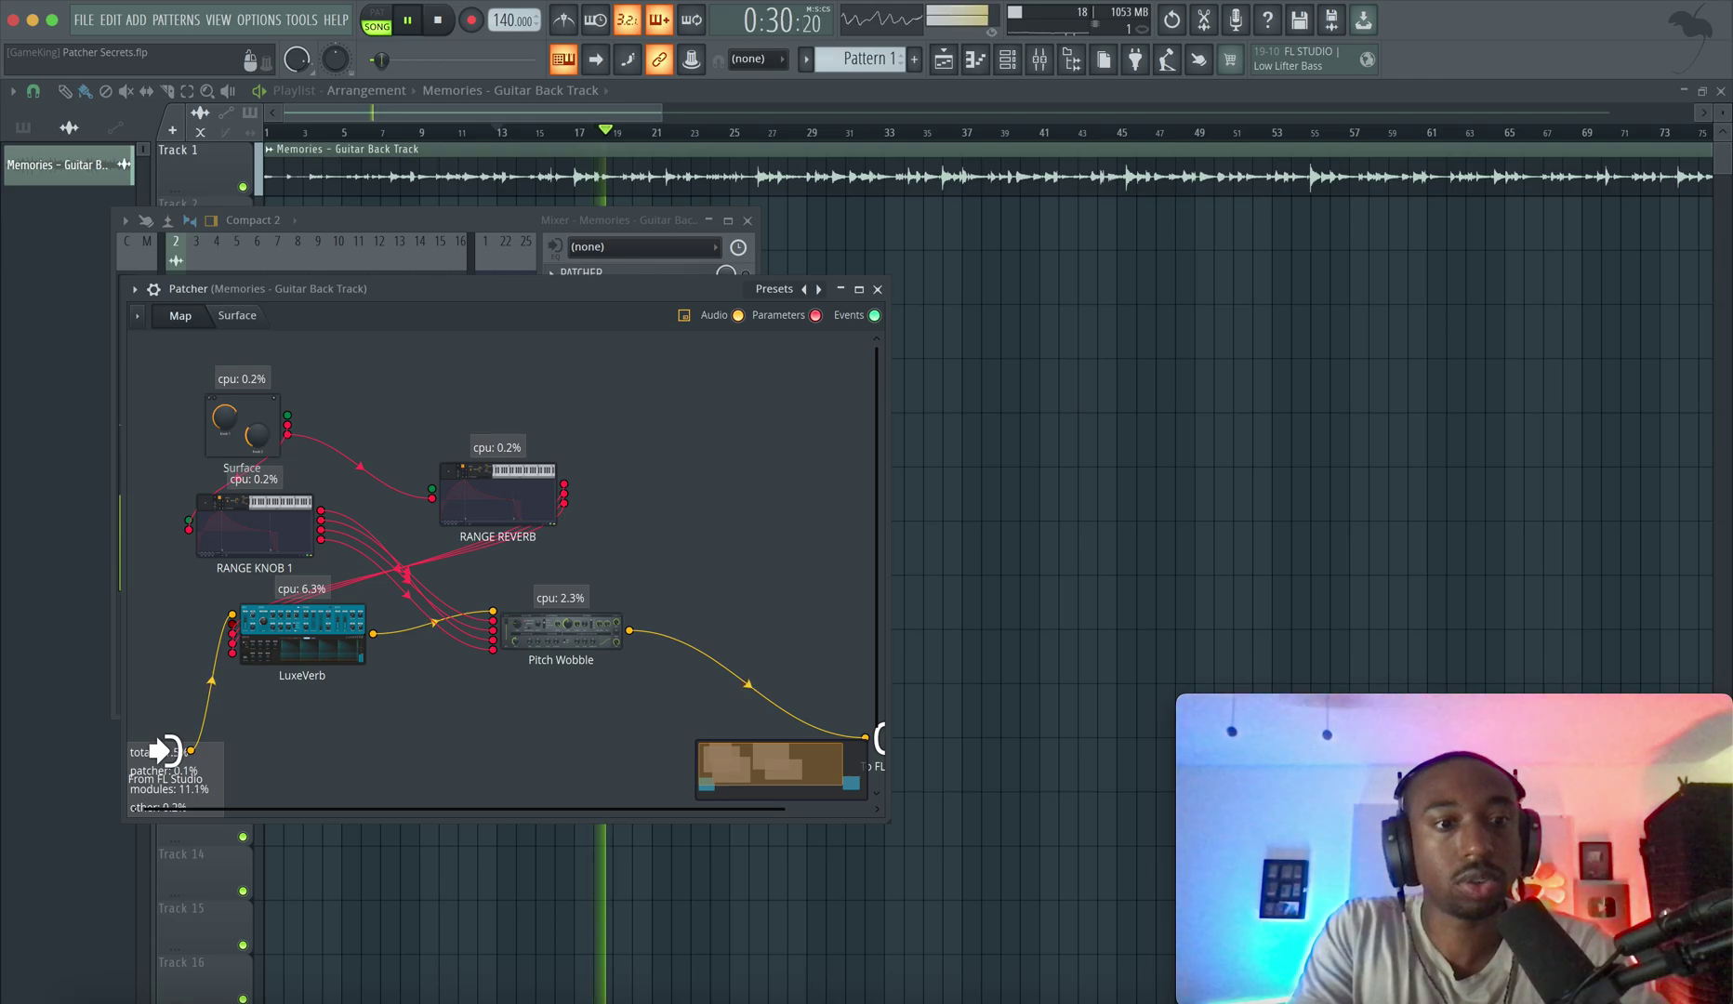
pyautogui.scroll(-2, 248, 704)
pyautogui.hscroll(2, 248, 705)
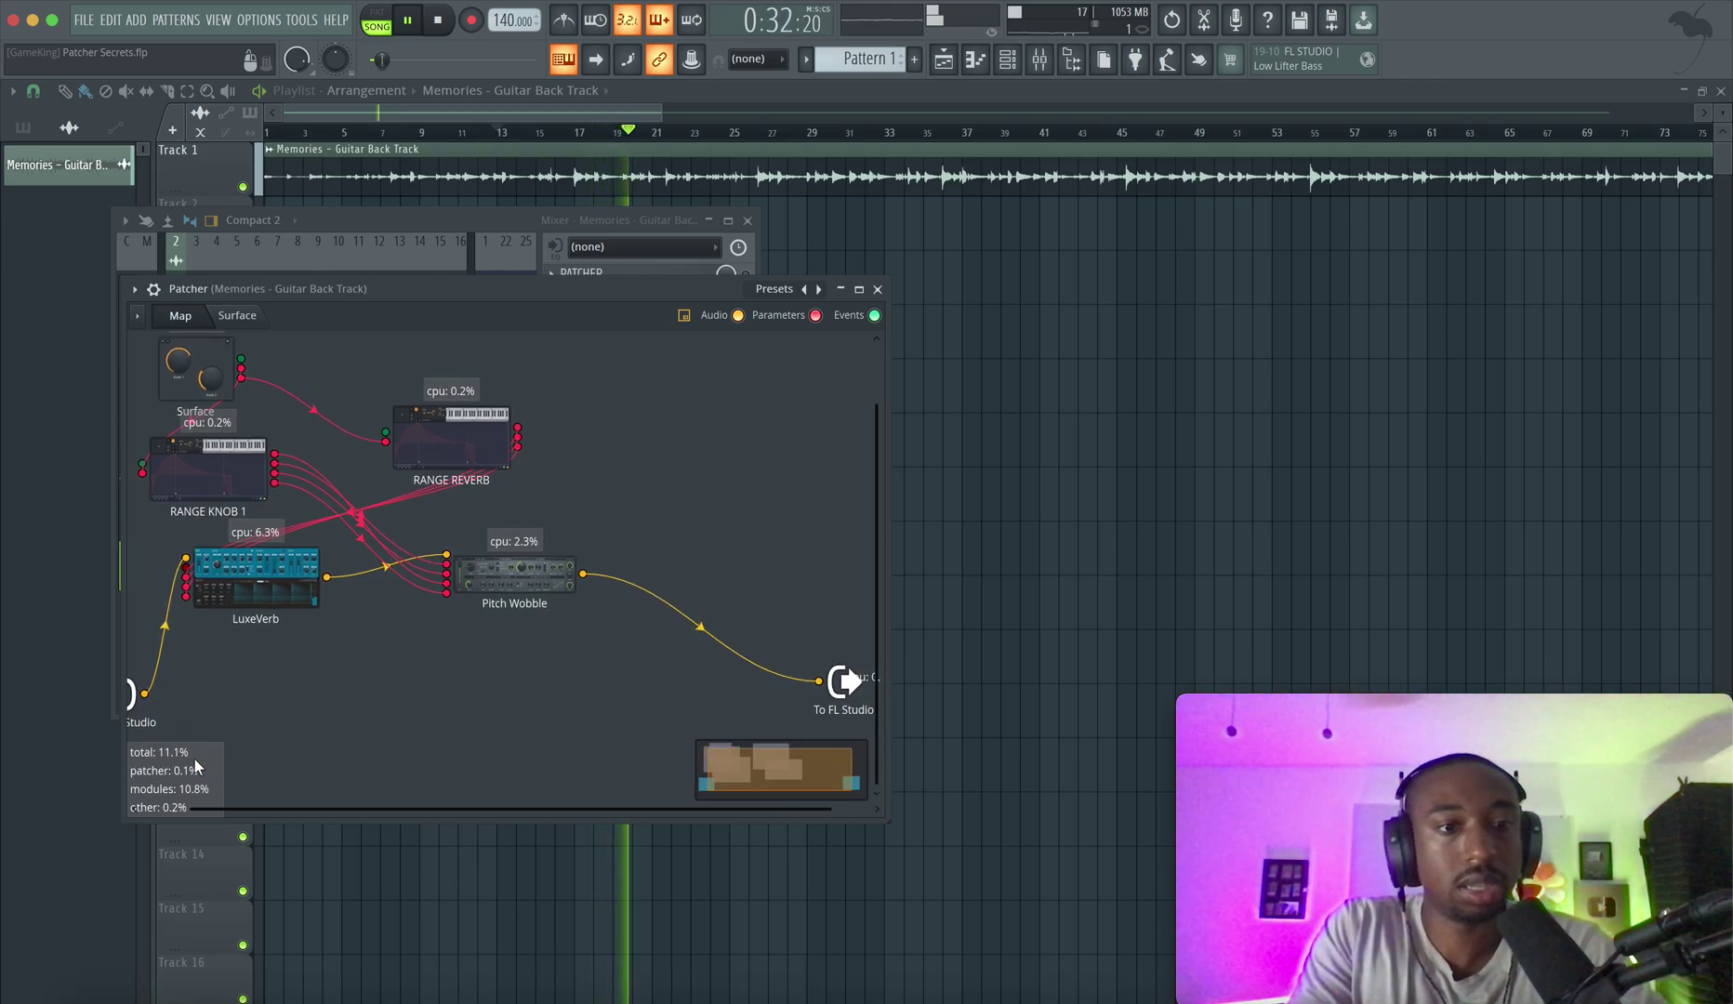
pyautogui.scroll(2, 261, 739)
pyautogui.hscroll(-2, 261, 739)
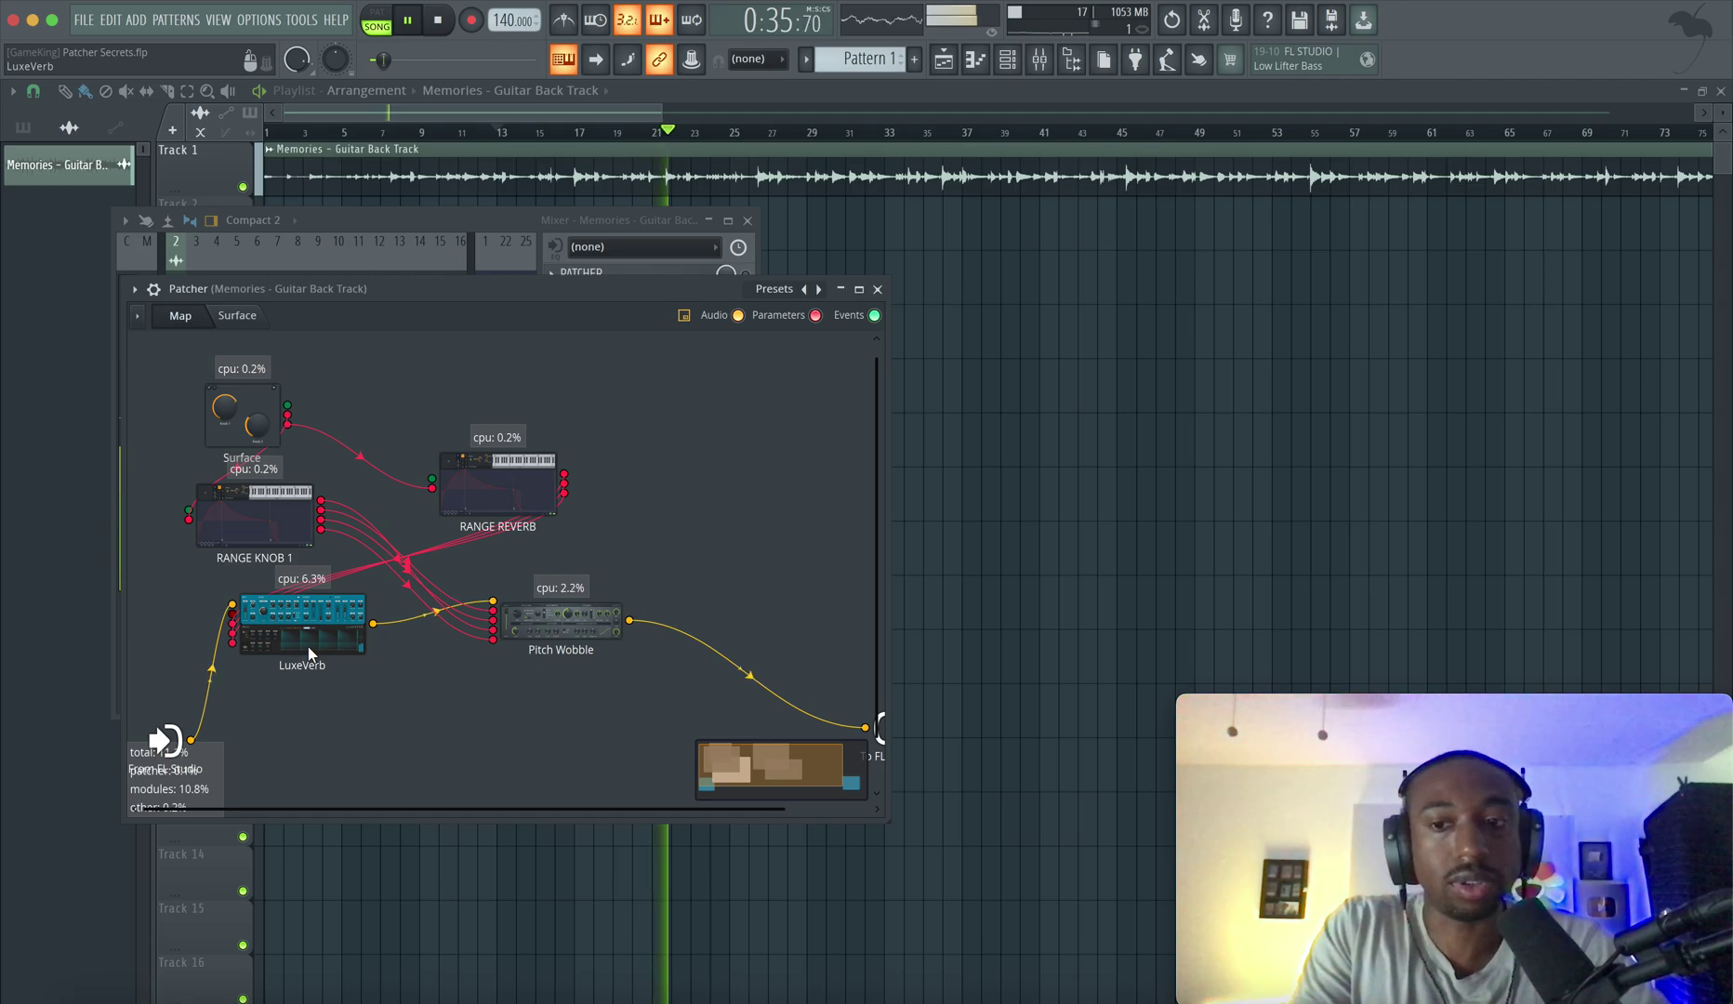
pyautogui.press('space')
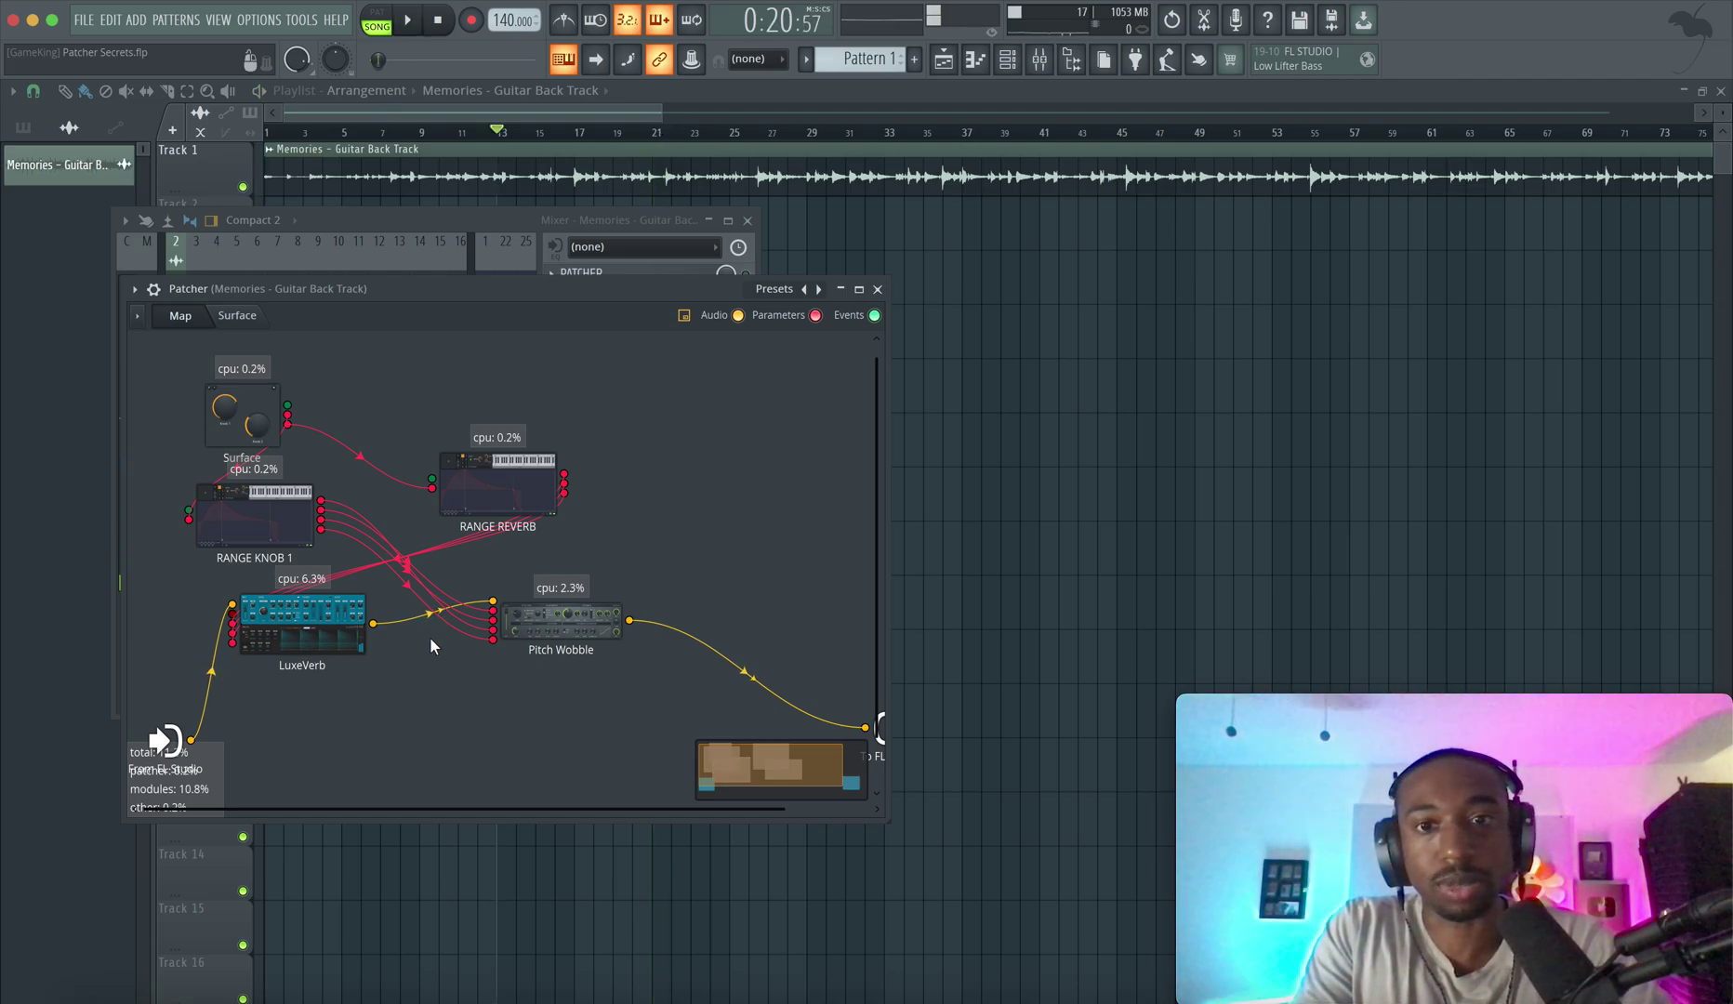
# - Resume playback briefly, close Patcher, stop the song and reopen the effect from the guitar track's slot 2
pyautogui.press('space')
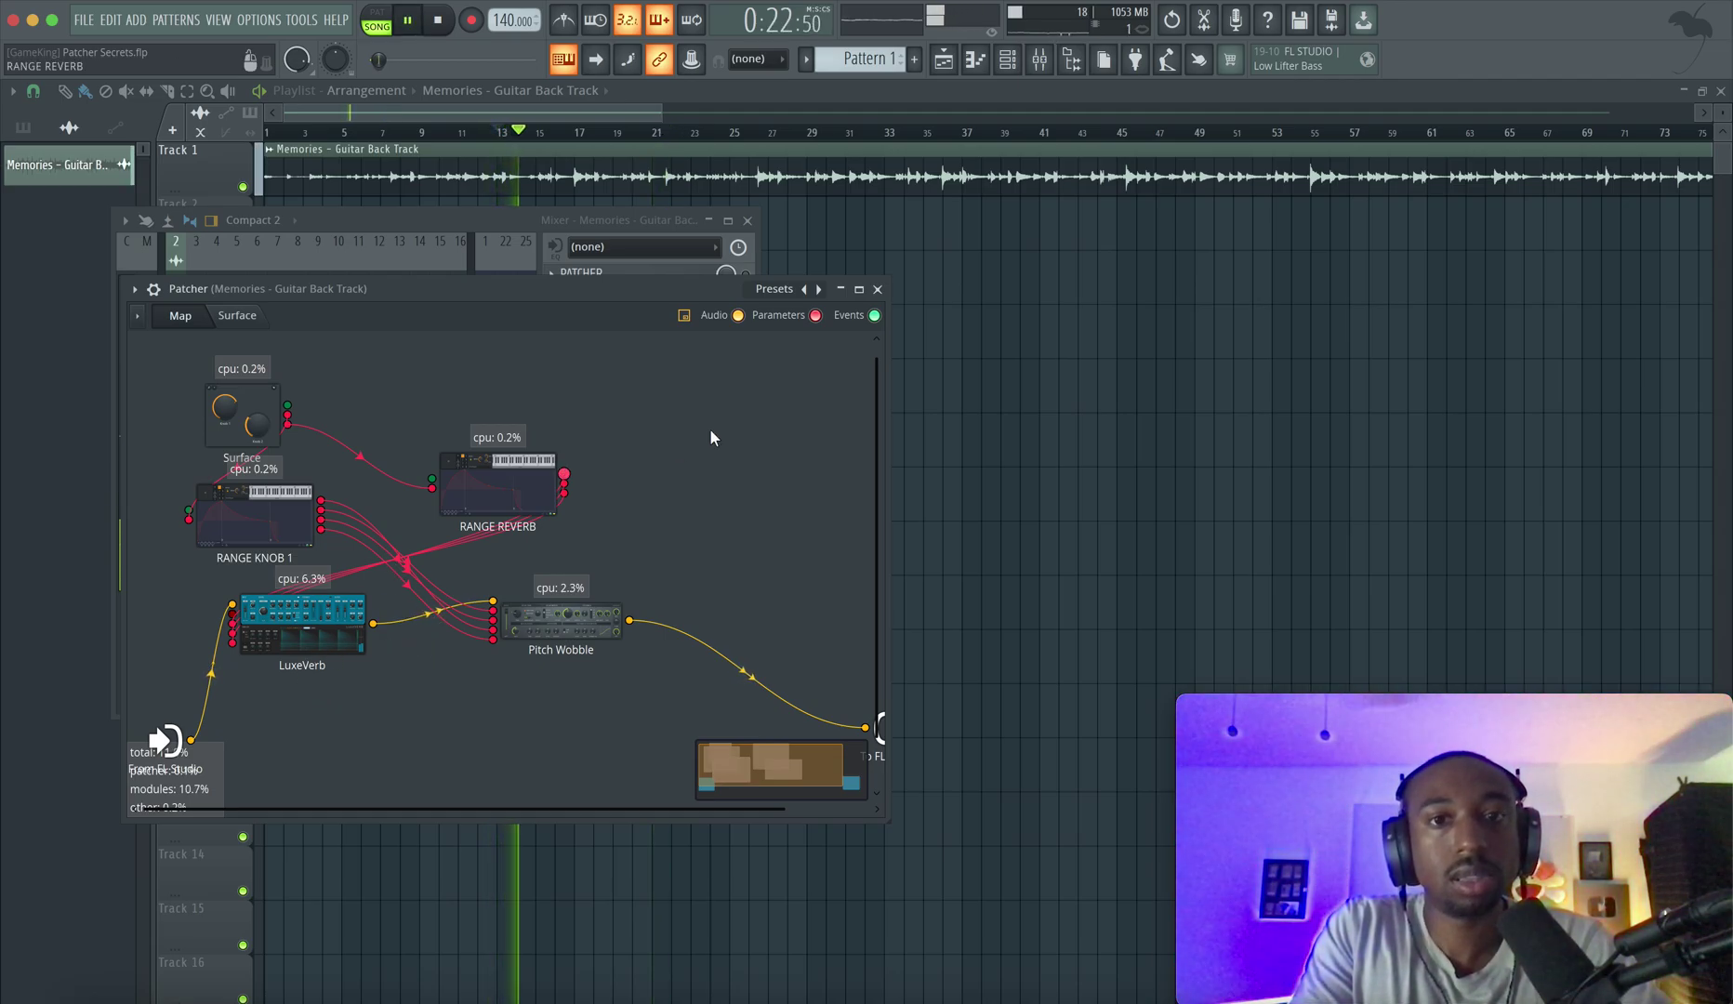
pyautogui.click(876, 289)
pyautogui.press('space')
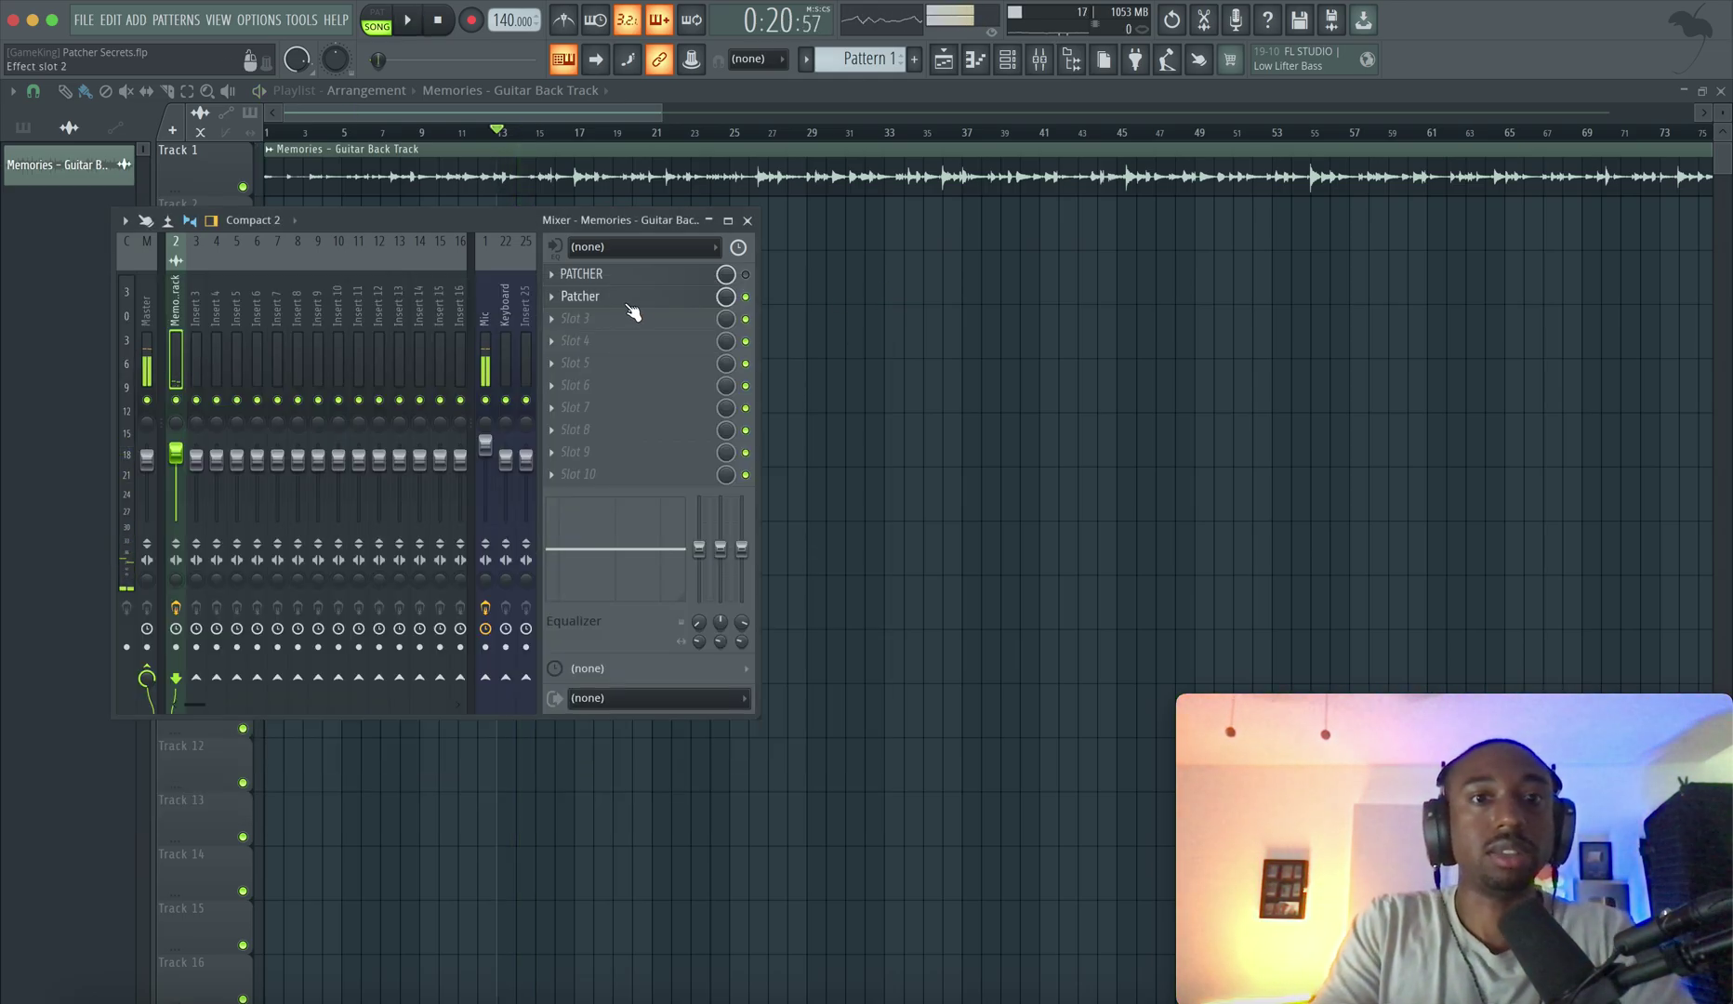
pyautogui.click(625, 302)
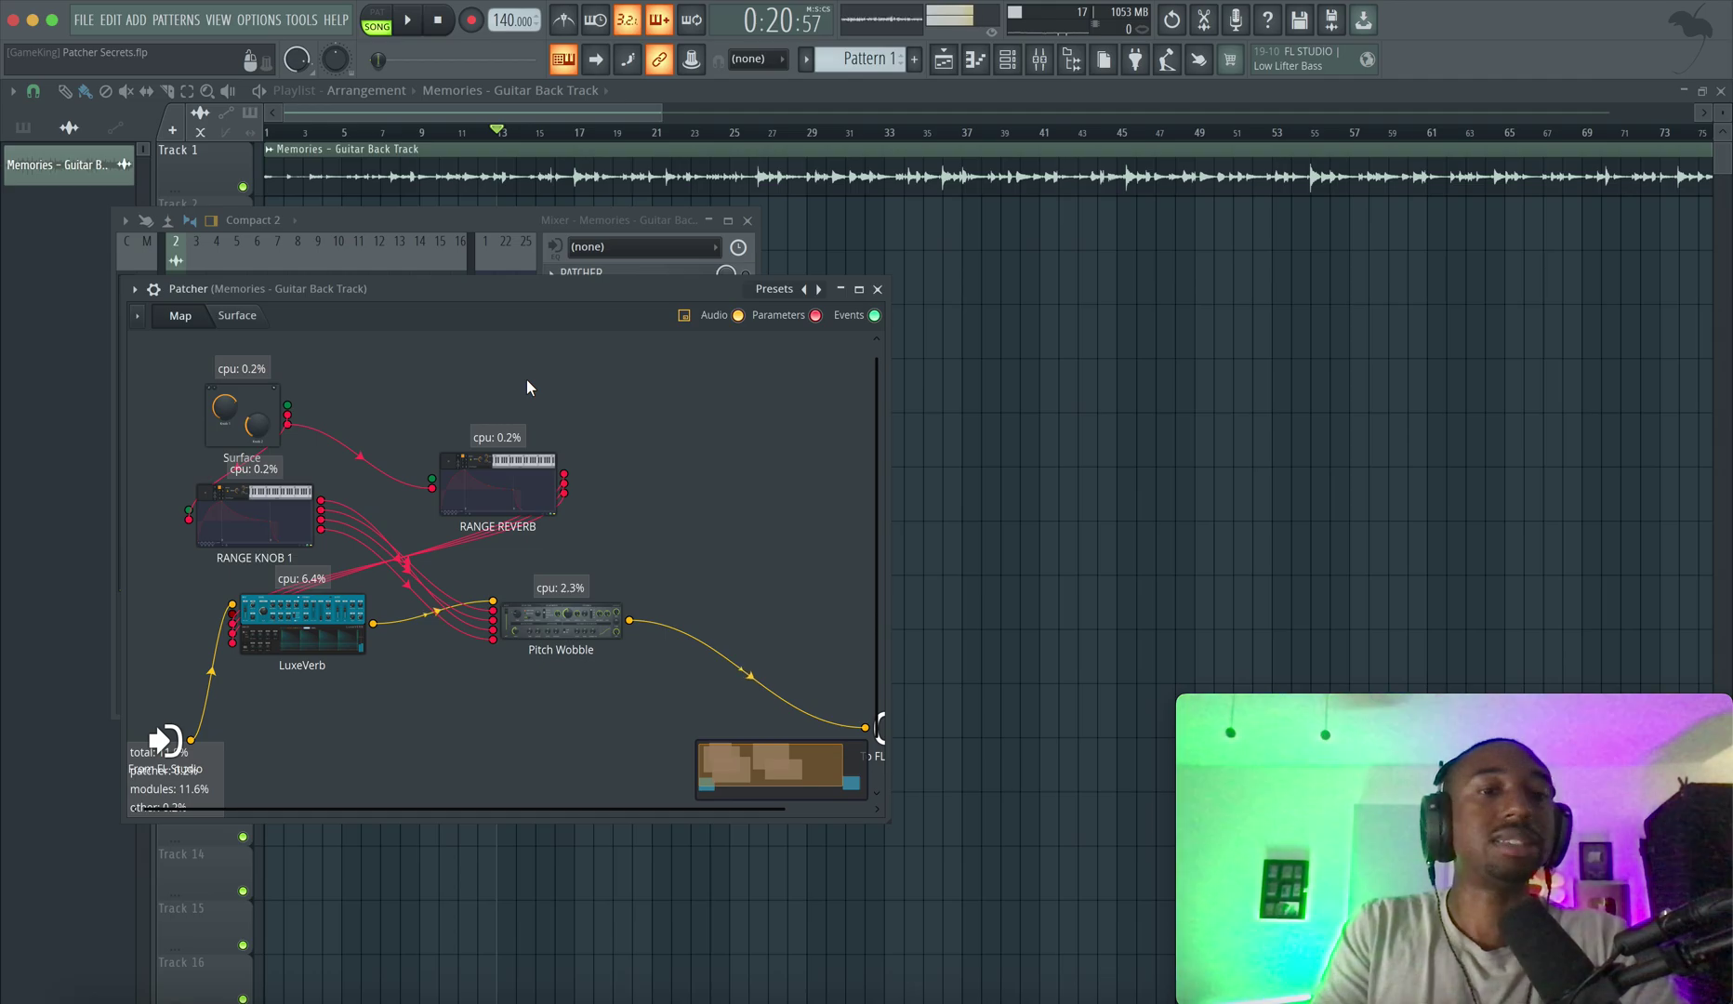